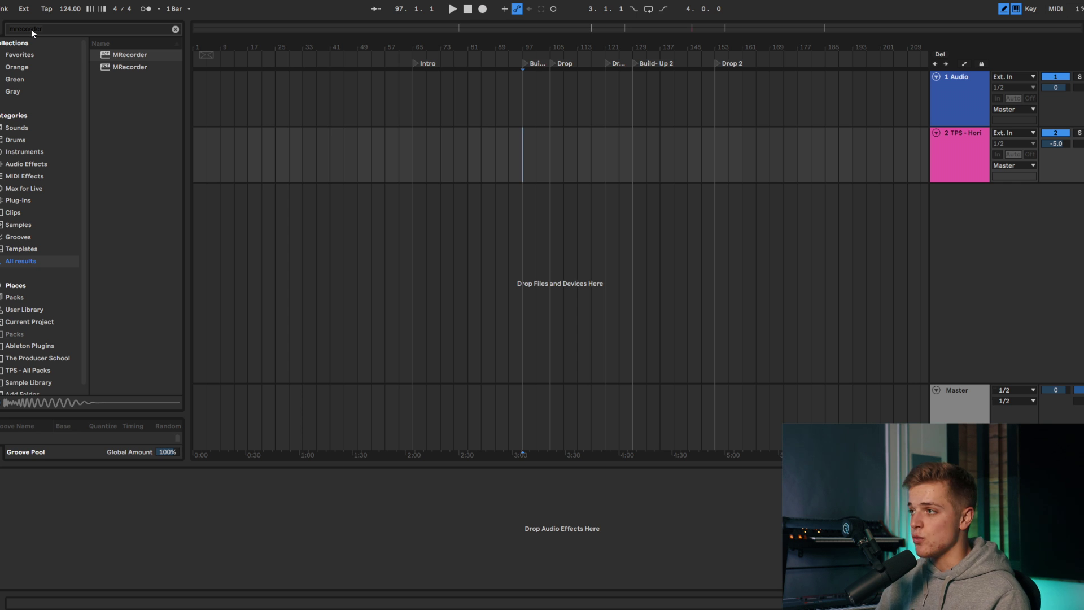
Step: Search the library for "Horizon kick" and place the Kick 11 sample on a new audio track at the Drop marker, bar 105
click(48, 29)
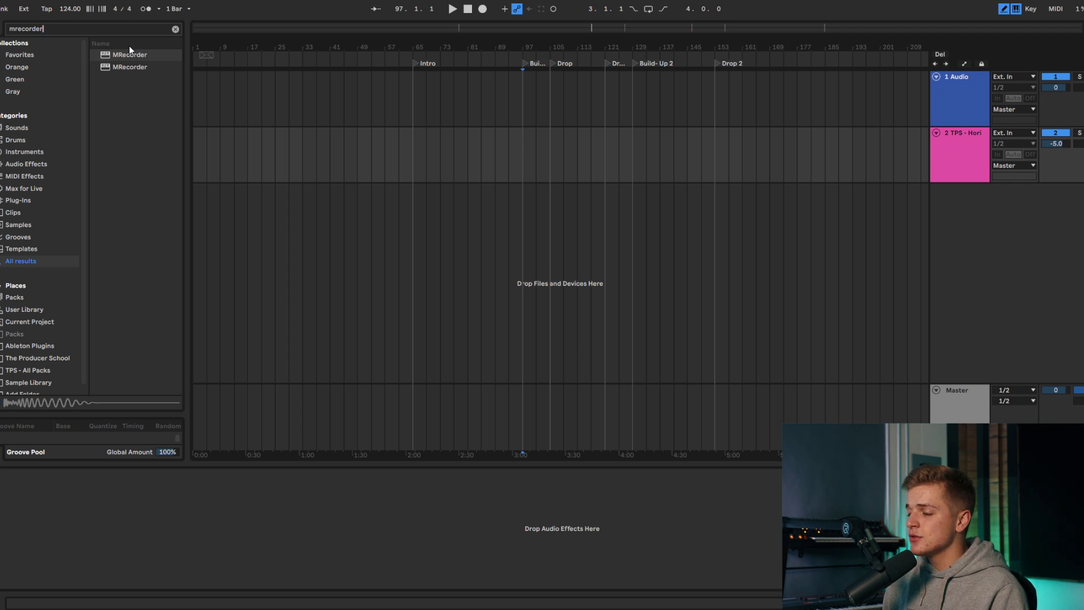
drag(414, 90, 743, 144)
click(743, 146)
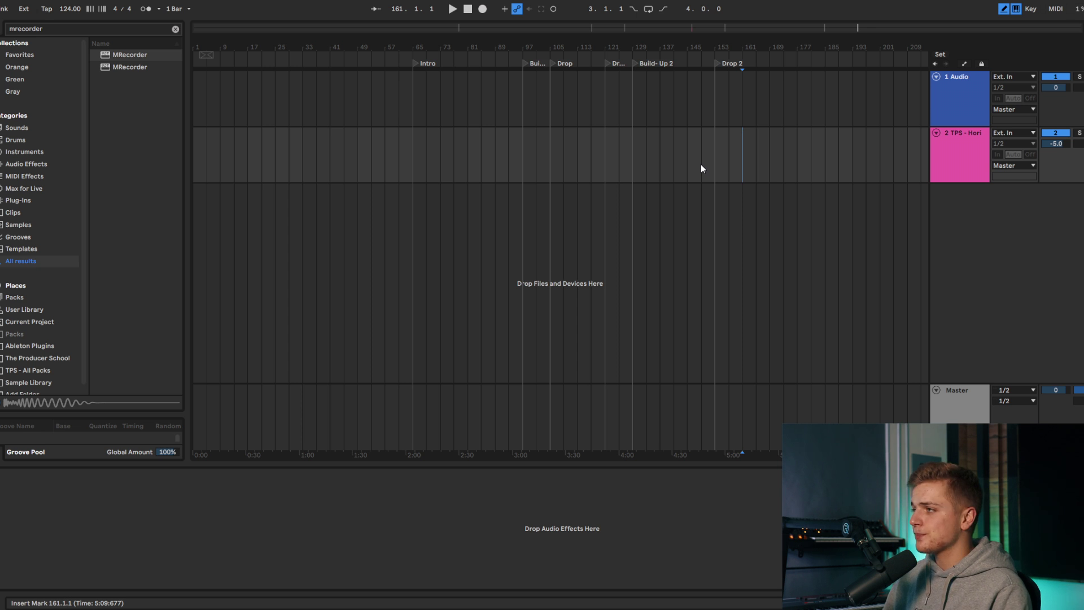
text(Horizon kick)
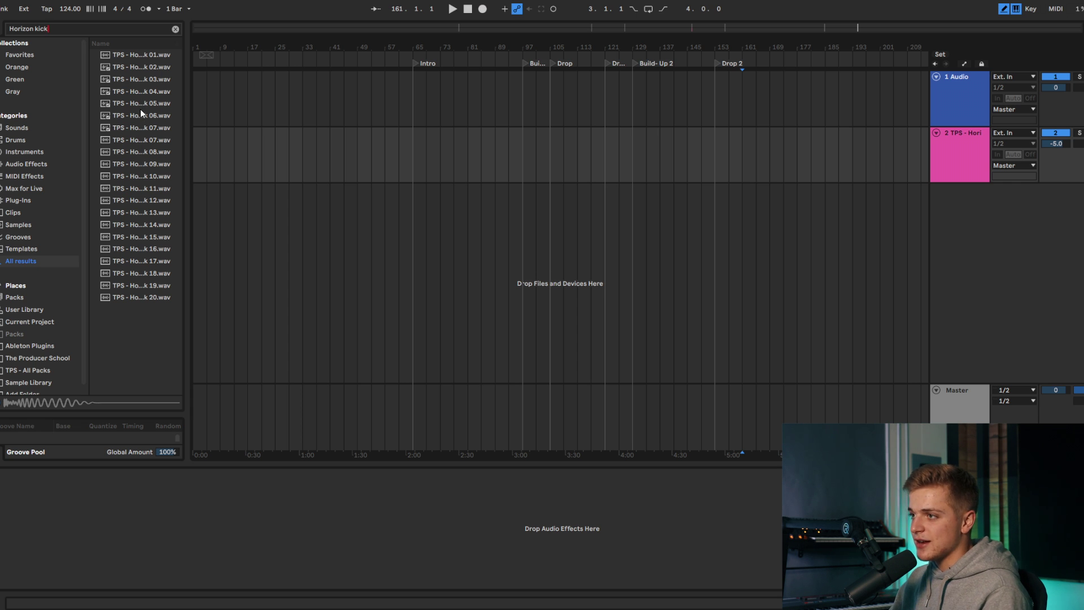
click(134, 141)
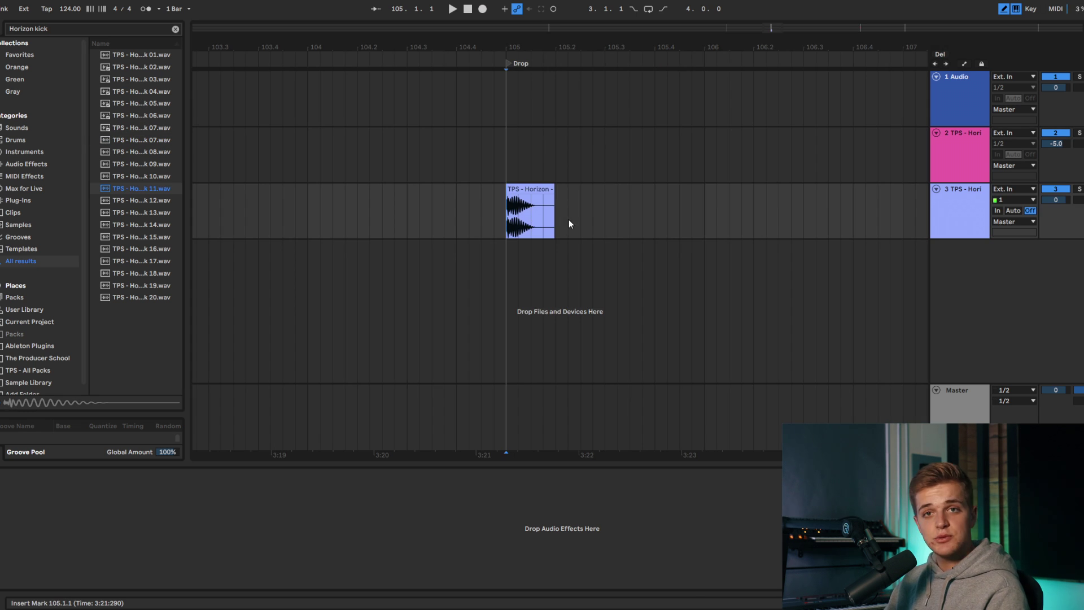
Step: Play back the kick sample placed at the Drop marker
scroll(459, 190, down, 3)
key(space)
key(space)
key(space)
key(space)
Step: Duplicate the kick clip back to back until it fills bars 105 to 109 on every beat
click(485, 188)
scroll(479, 185, down, 3)
key(ctrl+d)
key(ctrl+d)
key(ctrl+d)
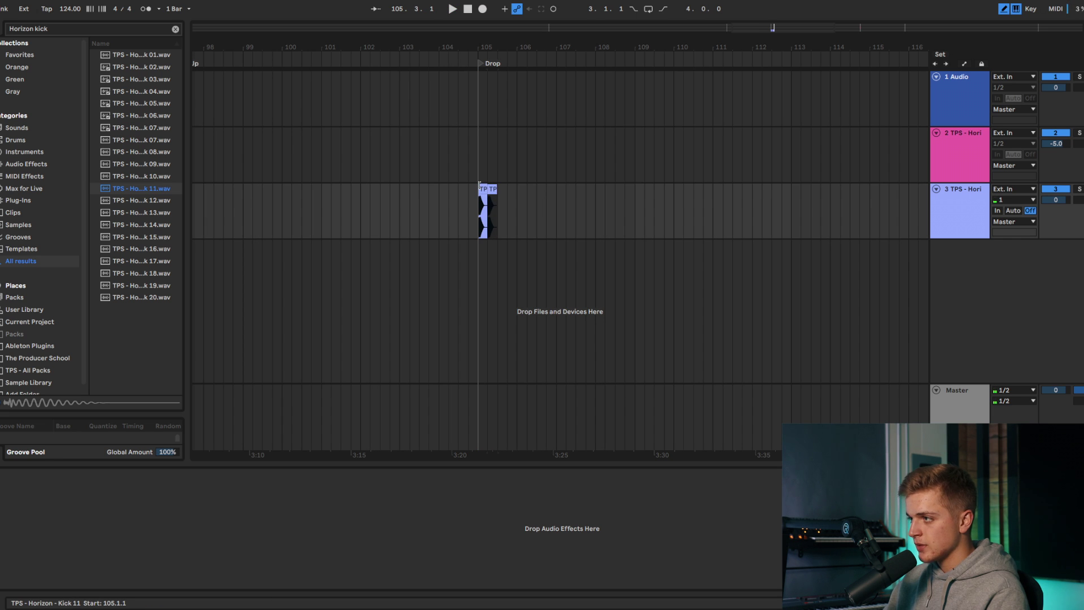
scroll(479, 185, down, 2)
key(ctrl+d)
key(ctrl+d)
key(ctrl+d)
key(ctrl+d)
key(ctrl+d)
key(ctrl+d)
key(ctrl+d)
key(ctrl+d)
key(ctrl+d)
key(ctrl+d)
key(ctrl+d)
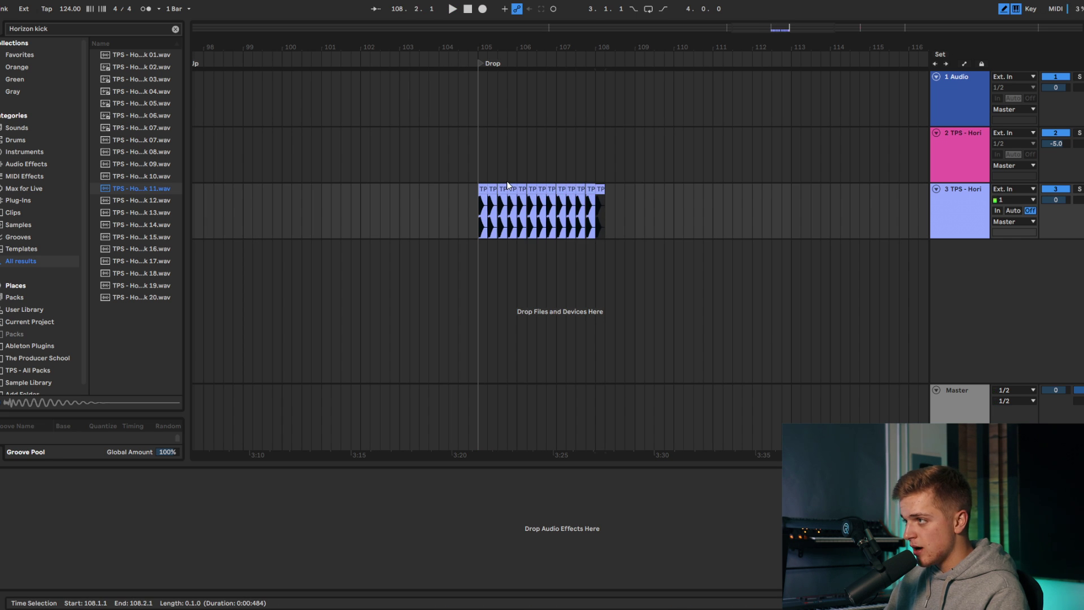
key(ctrl+d)
Step: Set the loop to bars 105 to 109 over the kick clips, enable looping and play it back
scroll(598, 106, down, 5)
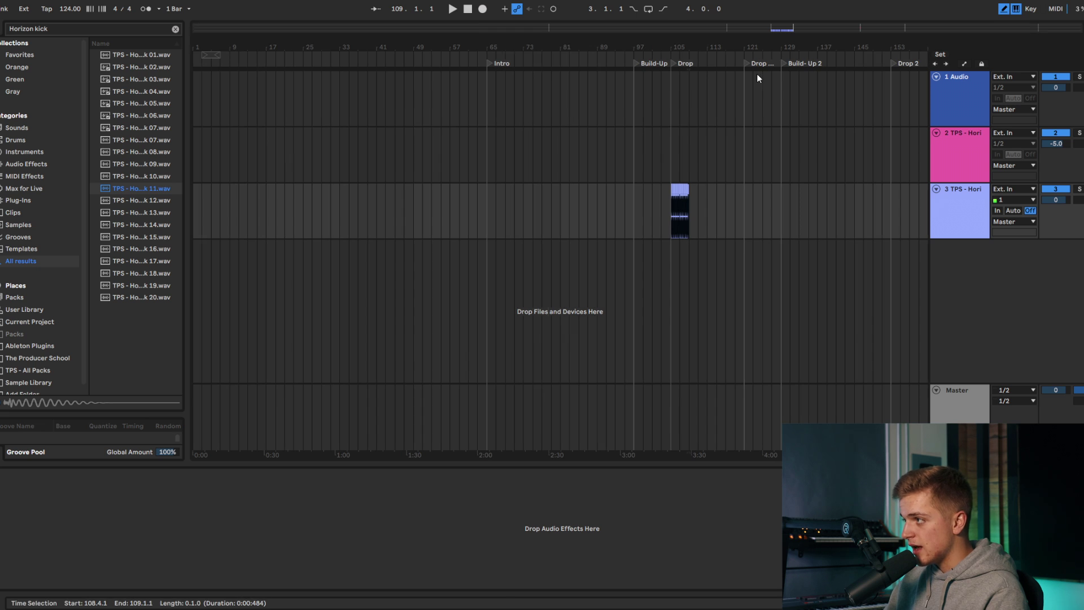
drag(213, 55, 682, 55)
scroll(686, 74, up, 5)
click(649, 9)
key(z)
key(space)
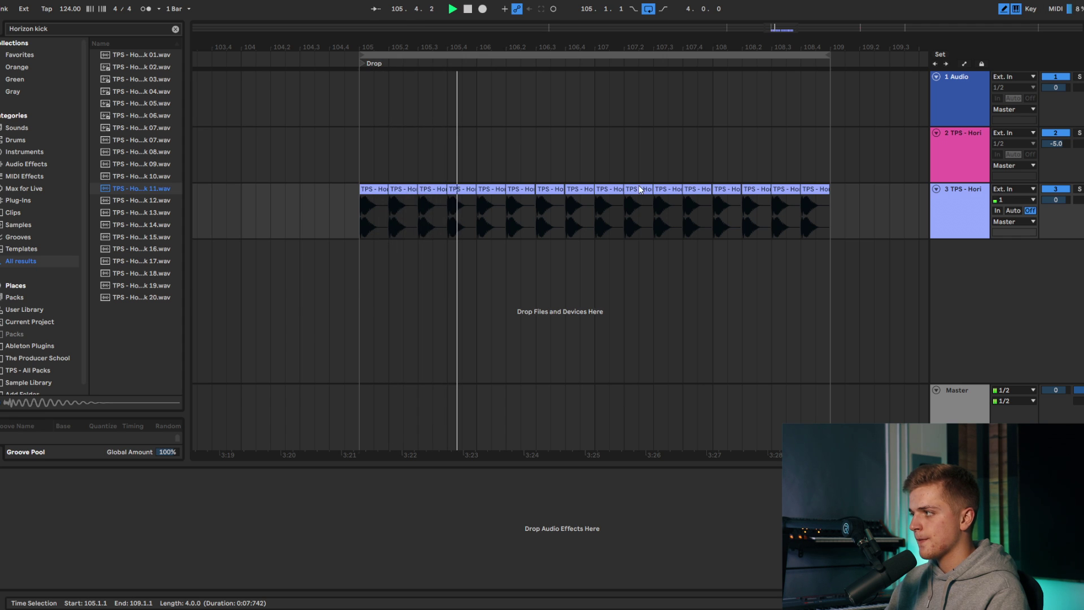
Step: Lower the kick track's volume to -4.0 dB in the mixer and return to the arrangement
key(Tab)
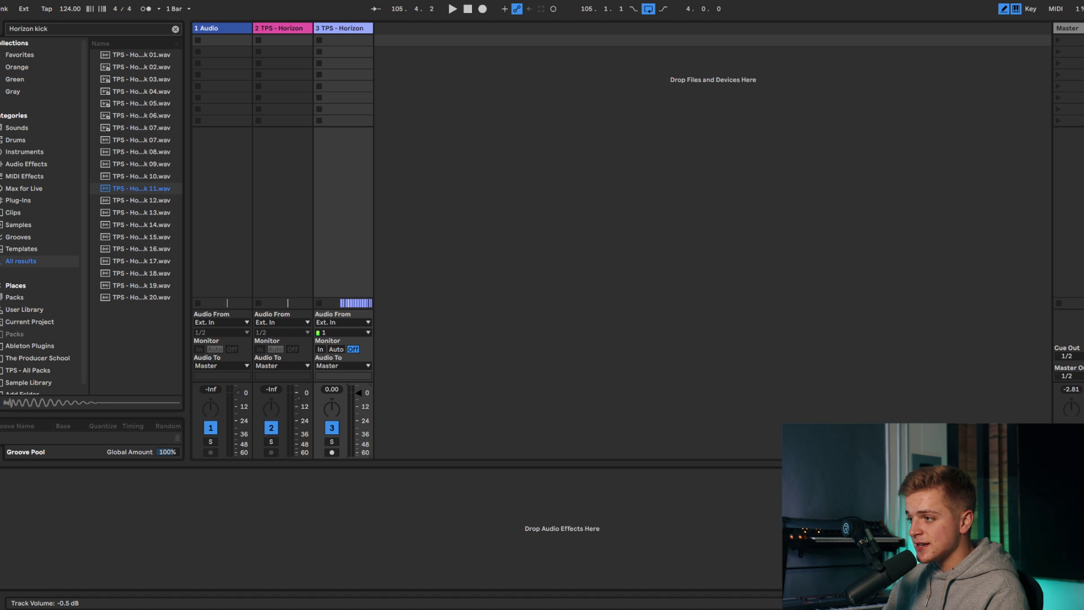
key(space)
drag(359, 395, 360, 397)
key(Tab)
key(space)
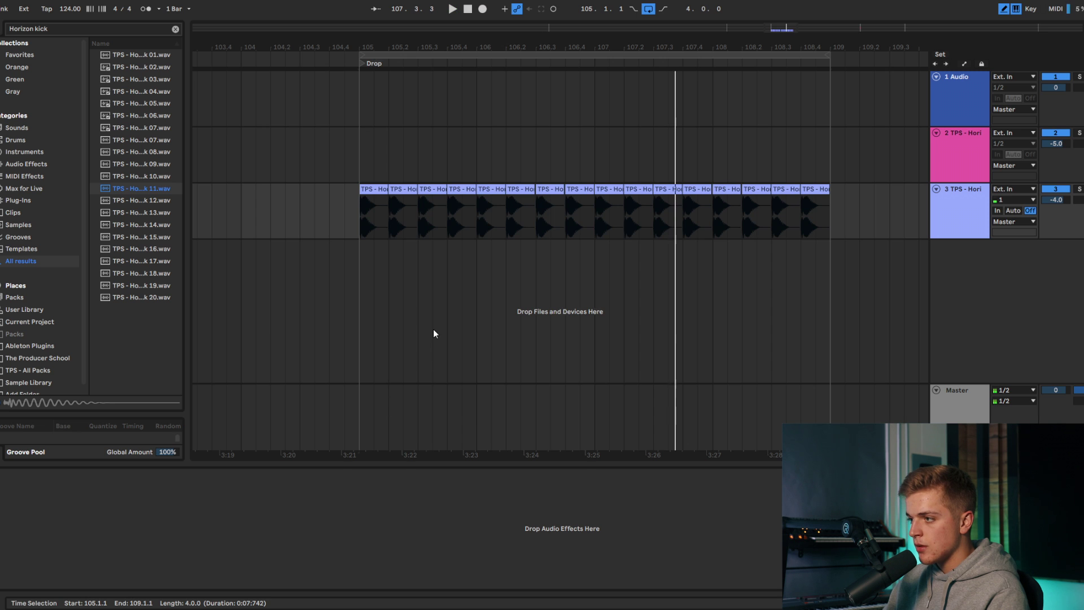
Step: Play back the kick loop from the start of the drop
click(343, 260)
scroll(331, 249, down, 6)
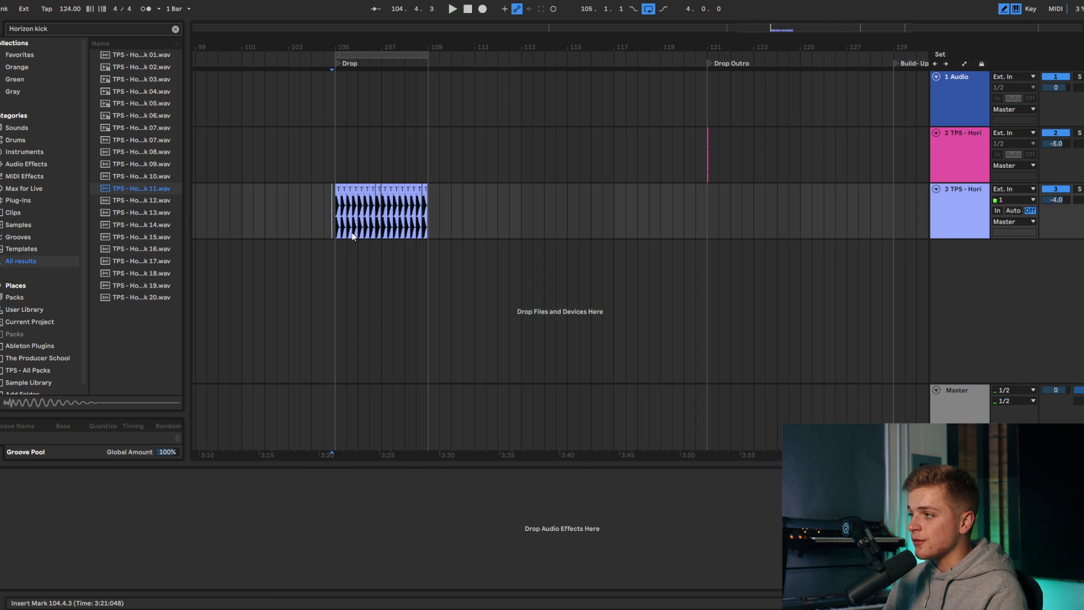
click(339, 232)
scroll(356, 224, up, 4)
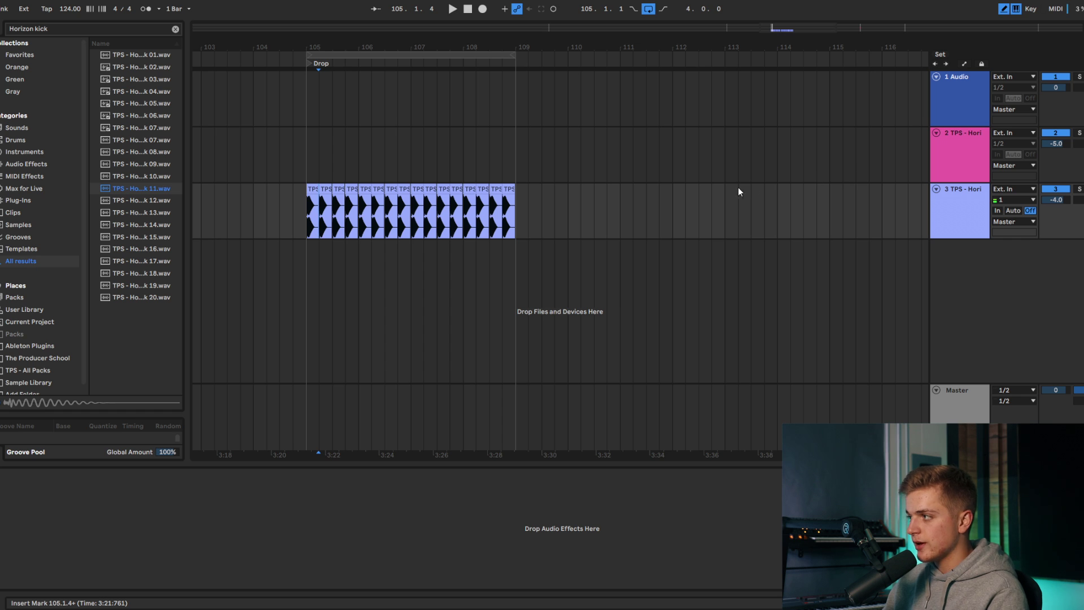
key(space)
Step: Search the library for "serum" and load Serum_x64 on a new MIDI track
click(71, 30)
text(serum)
drag(104, 164, 1023, 319)
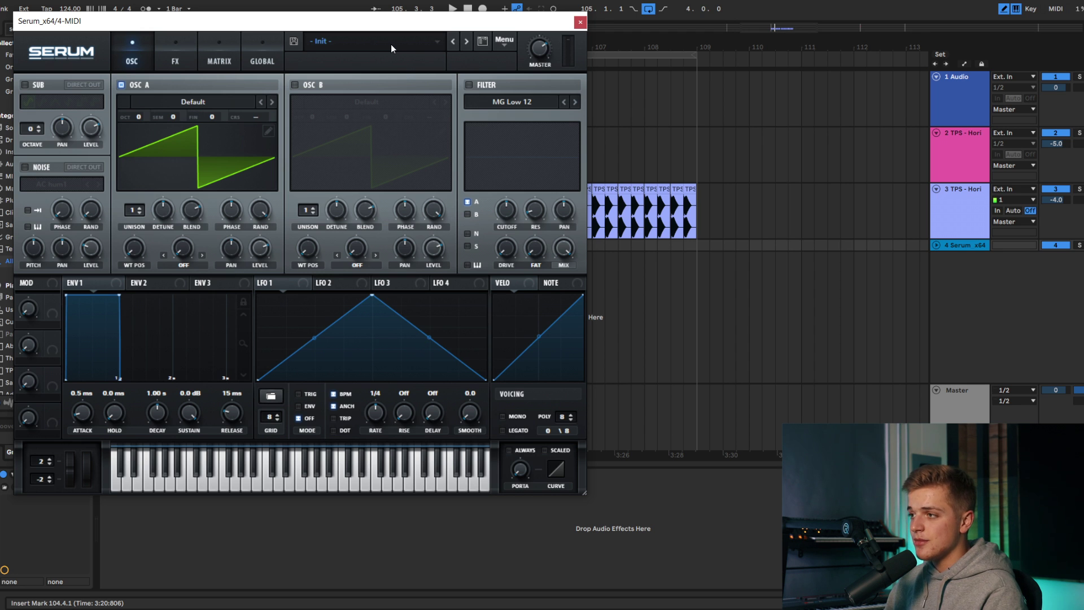
Step: Load the BS - Dance preset from the user folder TPS - Horizon - Serum Presets
click(391, 44)
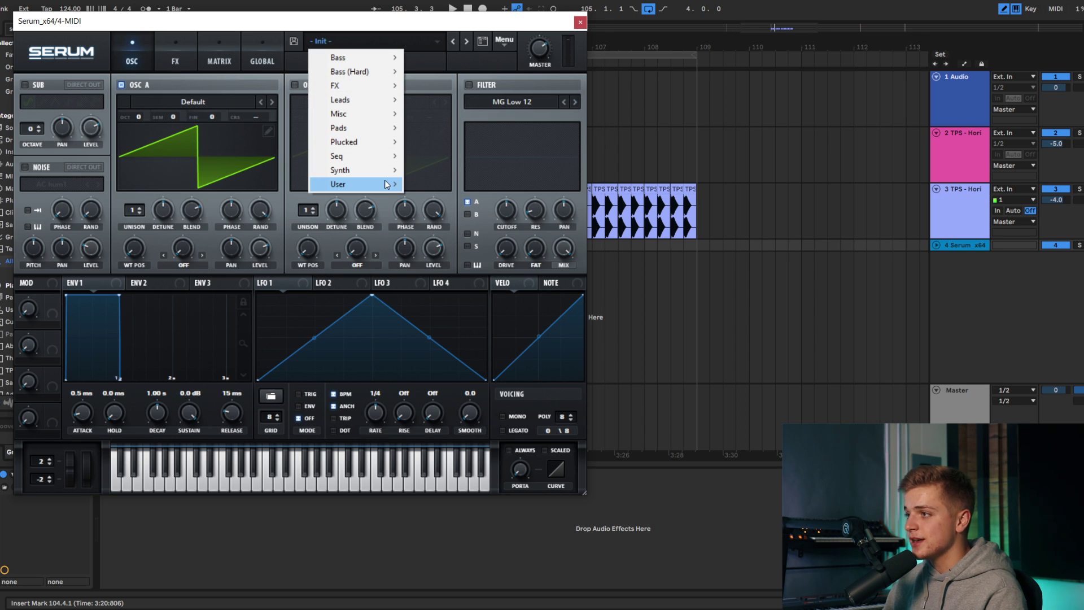
mouse_move(385, 182)
mouse_move(534, 283)
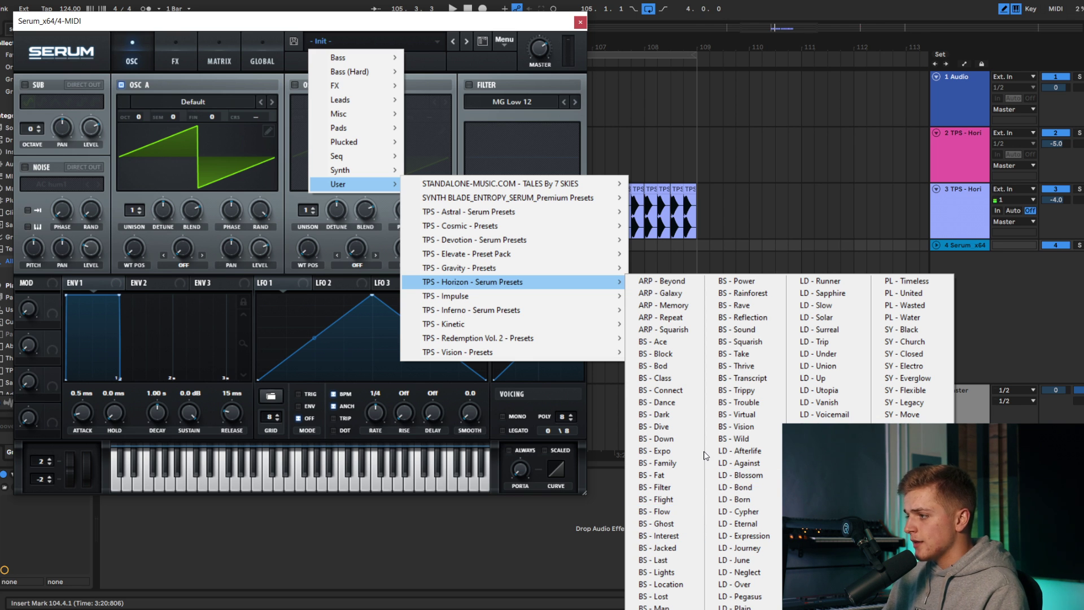
click(695, 402)
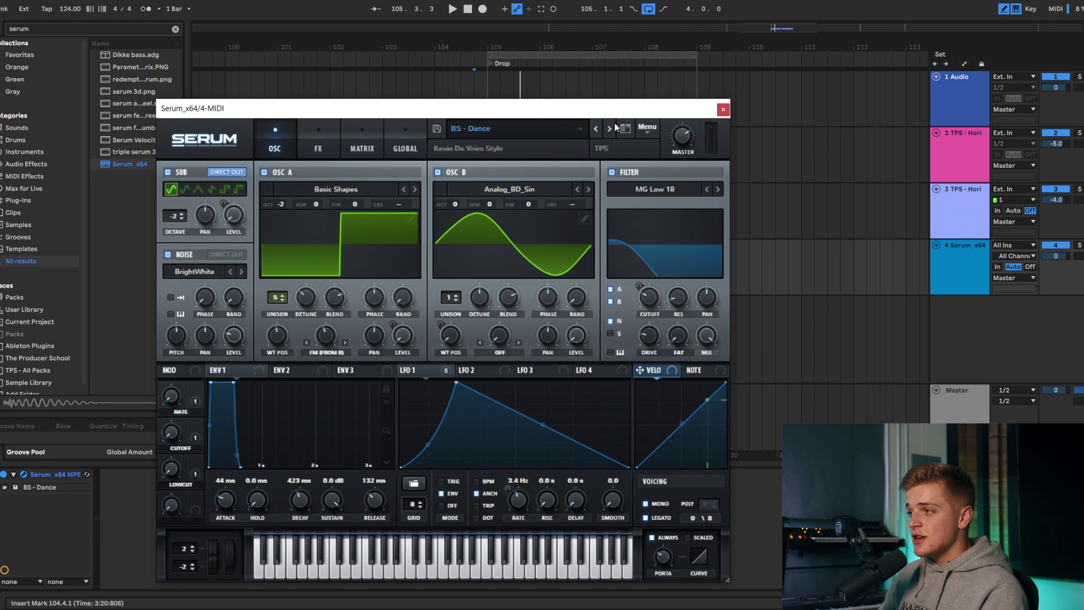
Step: Step forward through the following bass presets and keep BS - Dive
drag(611, 108, 624, 79)
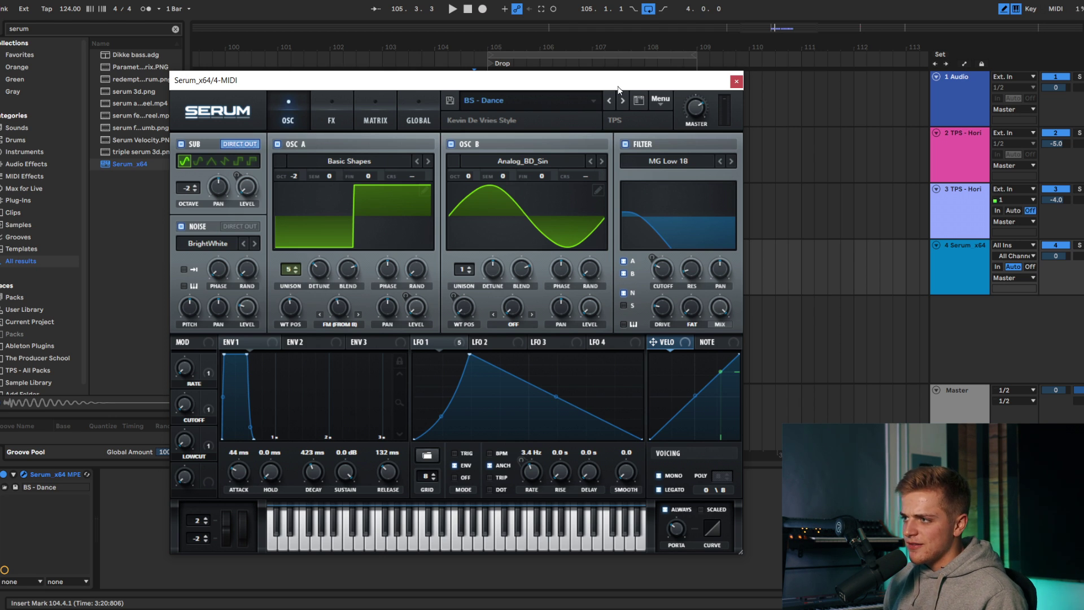
click(625, 99)
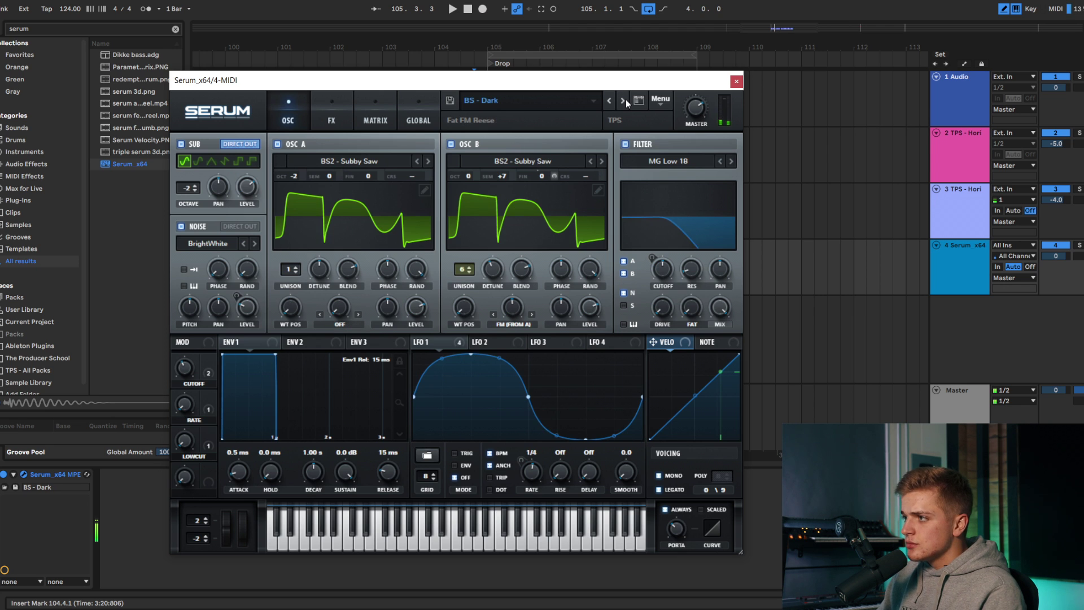
click(625, 100)
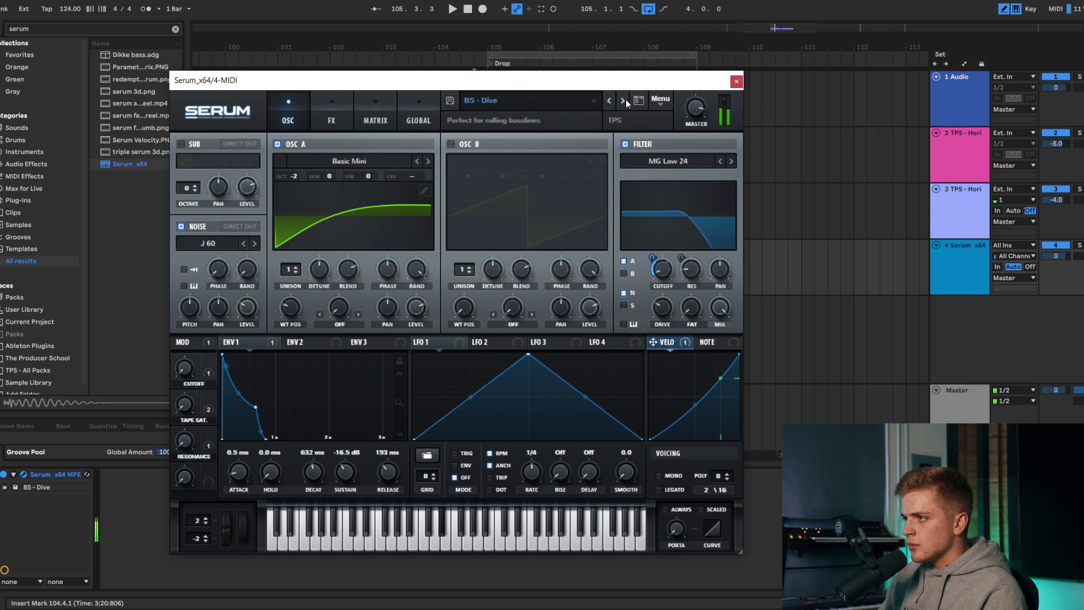
Step: Turn off the Reverb and Delay effects in the BS - Dive preset
click(333, 115)
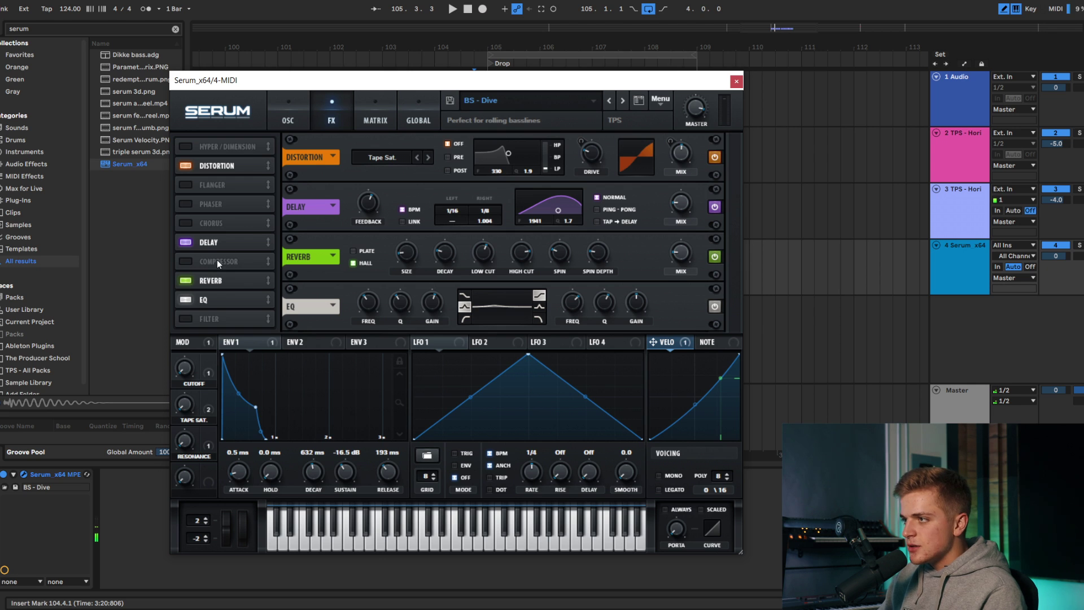
click(188, 279)
click(186, 242)
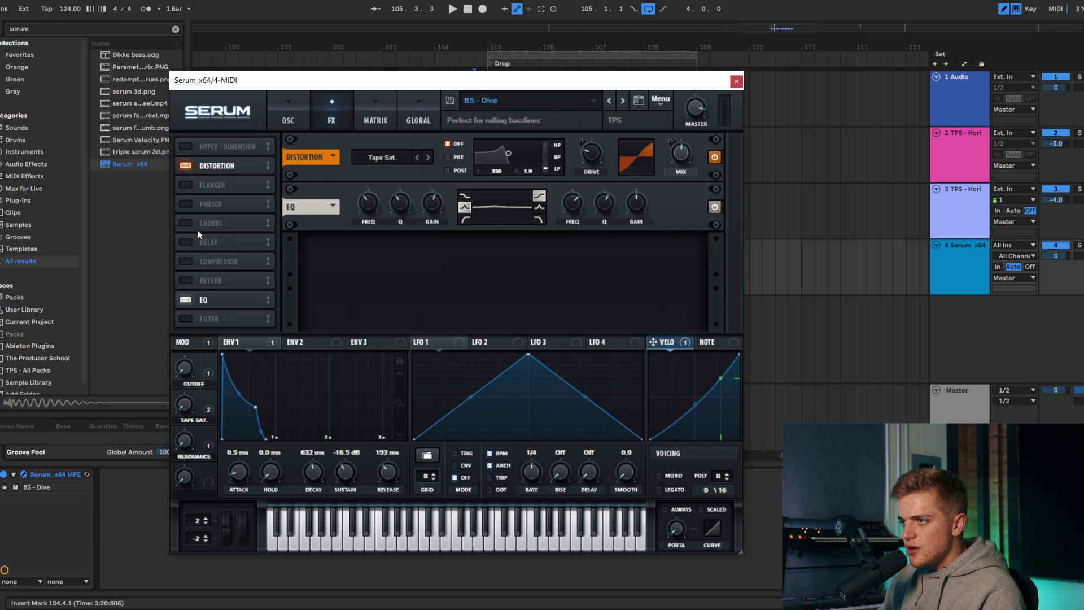
Step: Adjust the envelope modulation on the filter cutoff and bend the velocity curve further down
click(286, 116)
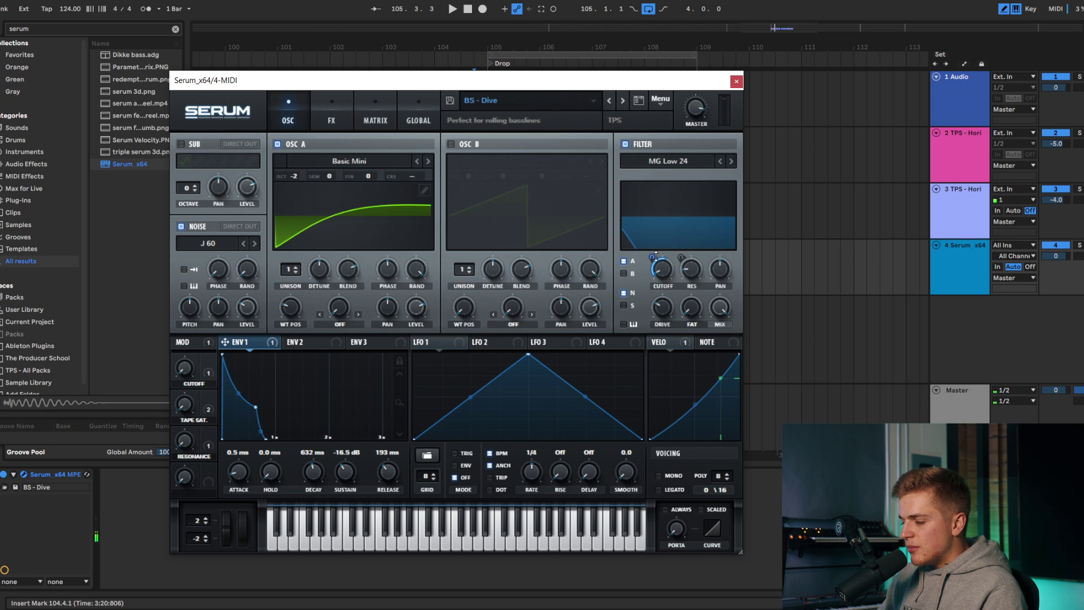
drag(653, 257, 651, 270)
drag(693, 404, 693, 413)
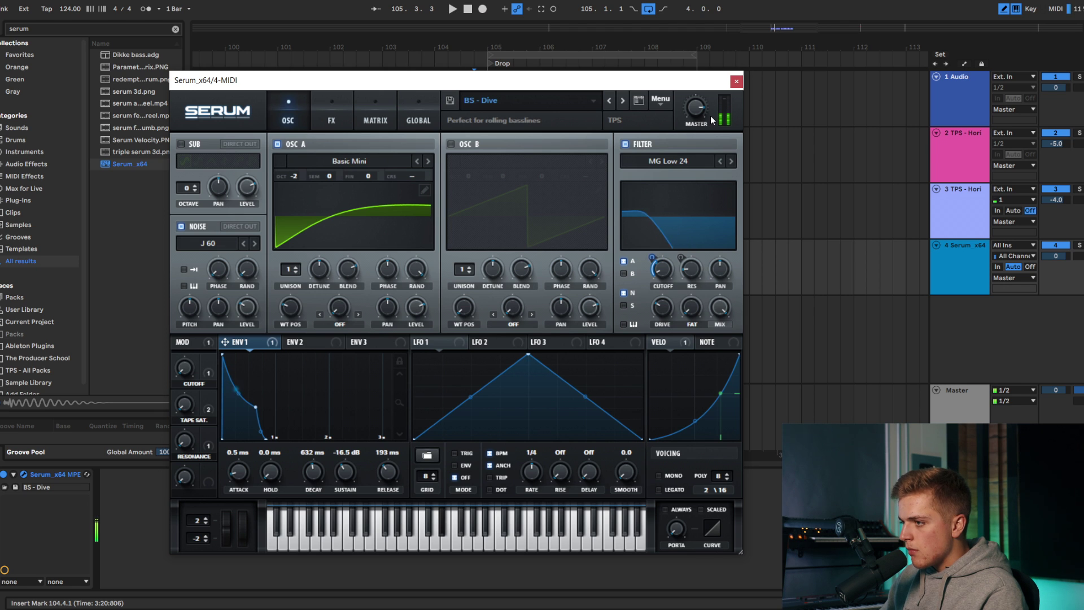
Step: Check the preset's effects and oscillator settings and close the Serum window
click(340, 106)
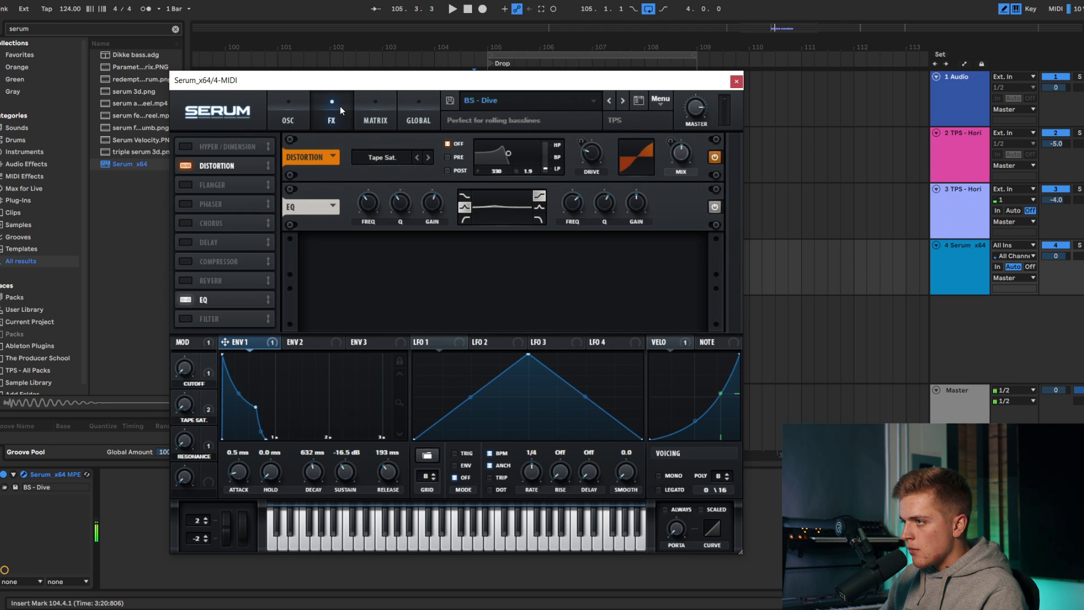
click(305, 103)
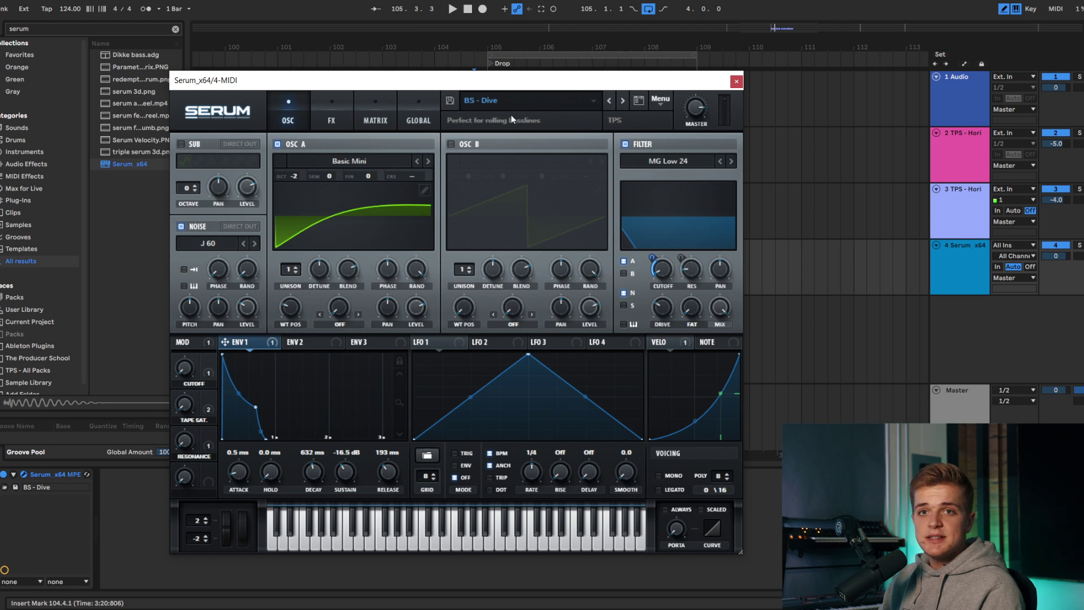
click(322, 111)
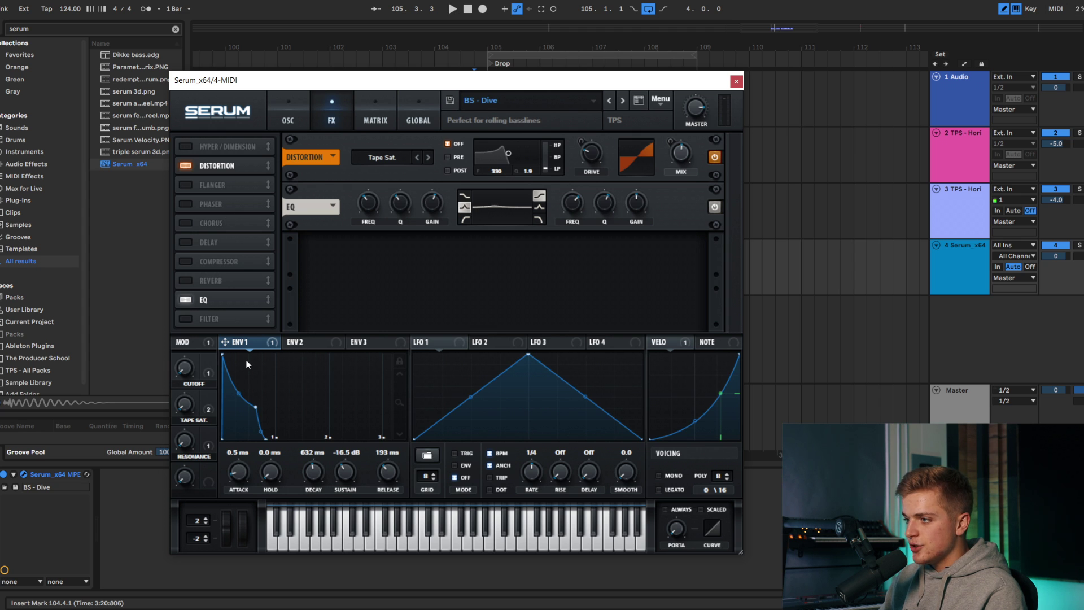
click(736, 81)
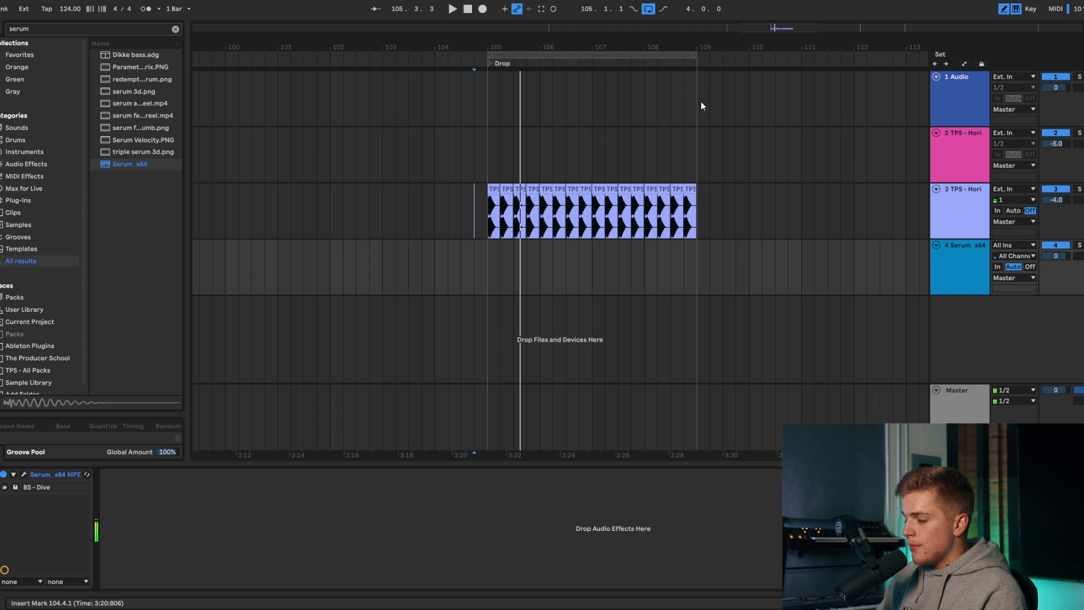
Step: Create an empty MIDI clip on the Serum track from bar 105 to bar 109 and hide its note editor
drag(489, 259, 670, 256)
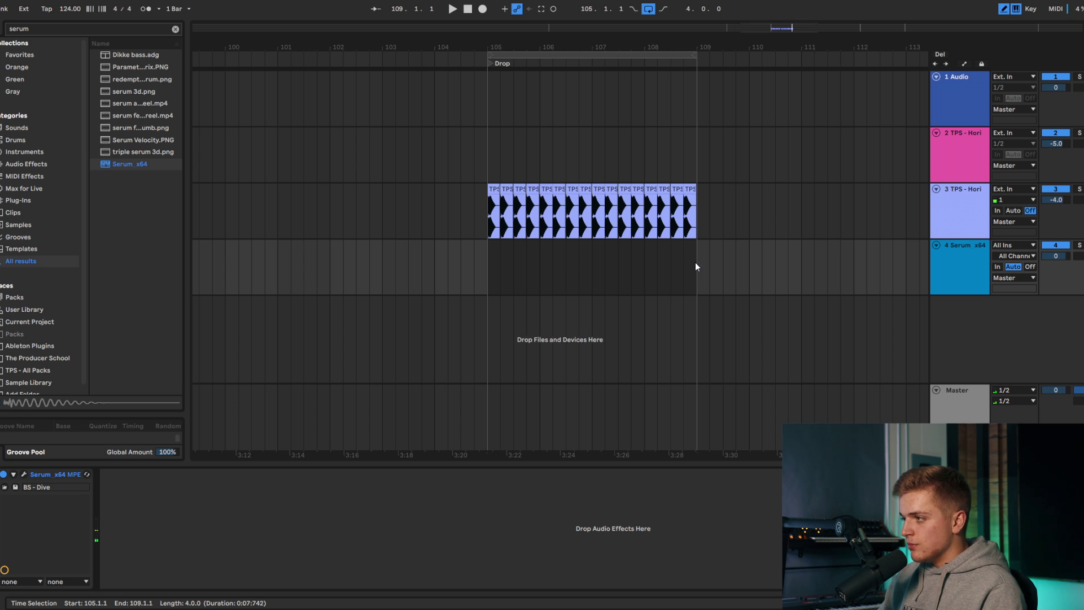
key(ctrl+shift+m)
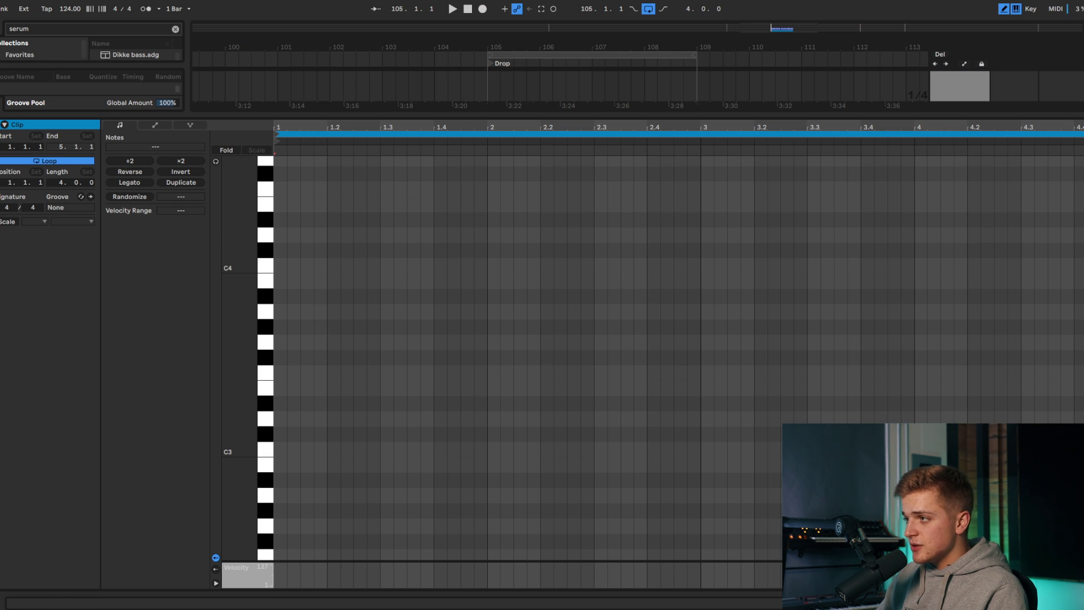
key(ctrl+alt+l)
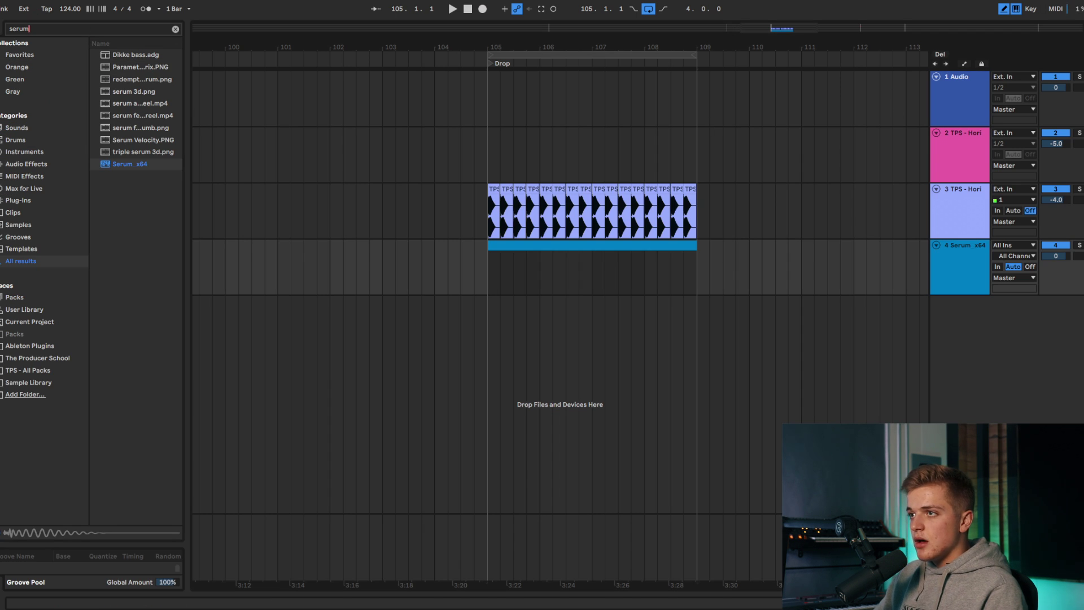
Step: Search the library for "kicksta" and add Kickstart 2 to the Serum track
key(BackSpace)
key(BackSpace)
key(BackSpace)
key(BackSpace)
key(BackSpace)
text(kicksta)
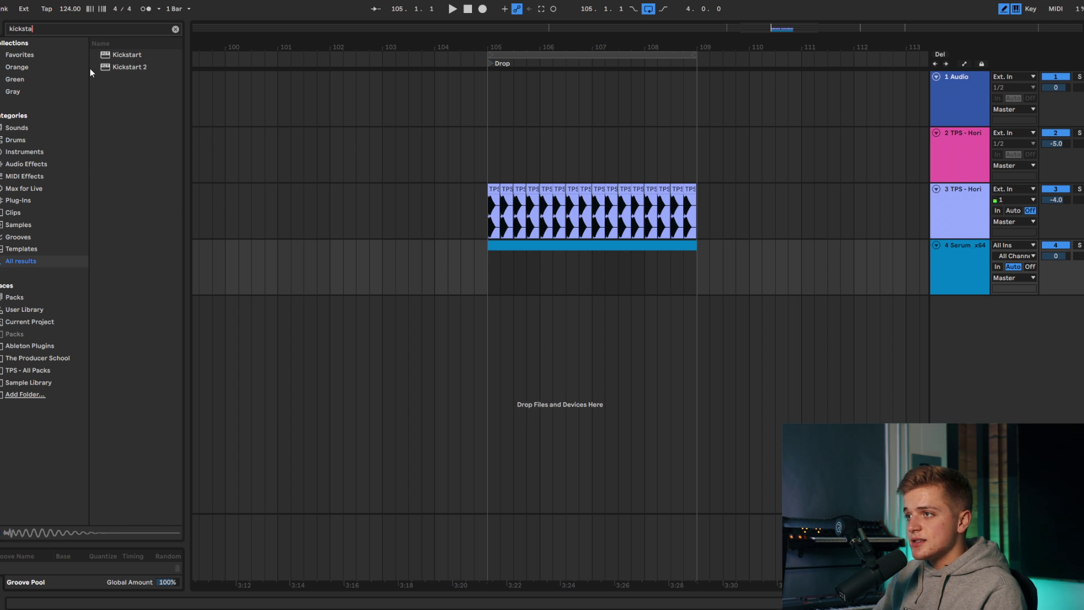
drag(107, 67, 964, 271)
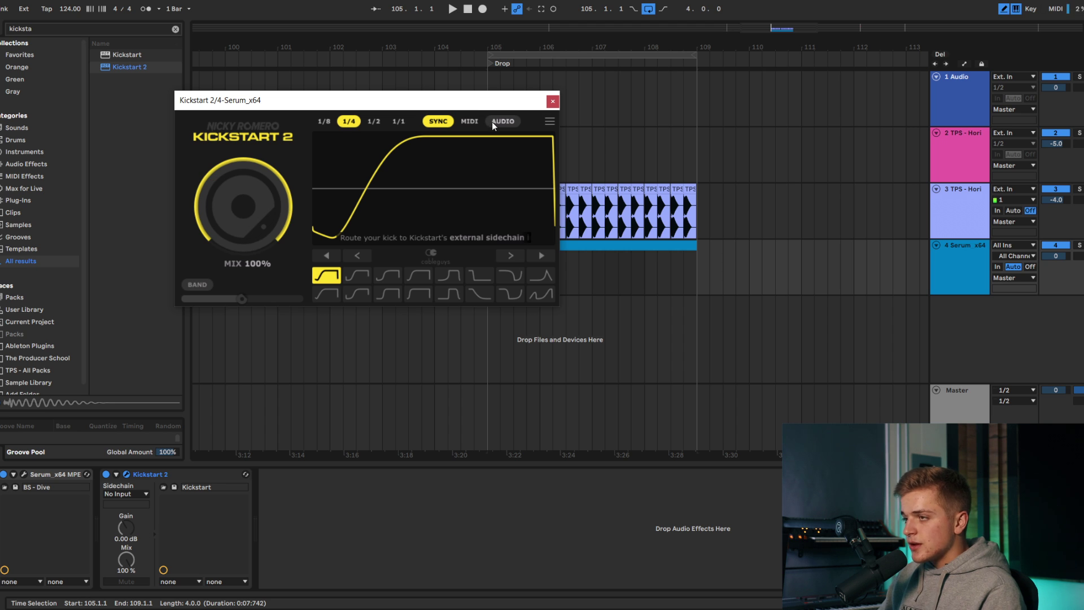
Step: Switch Kickstart 2's trigger mode to Audio and move its window clear of the device chain
drag(471, 102, 549, 216)
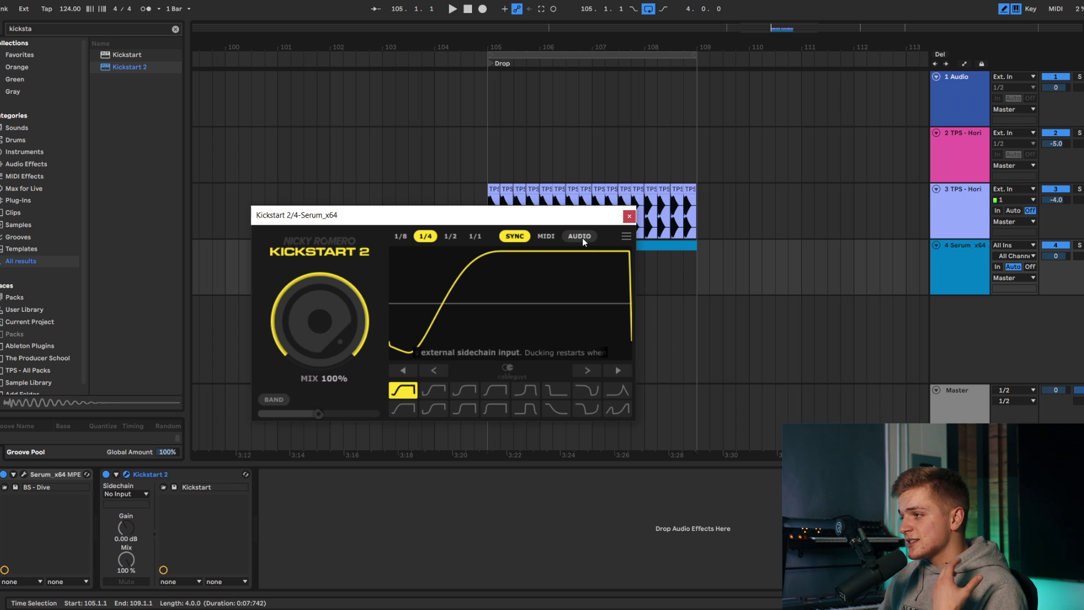
drag(562, 229, 571, 288)
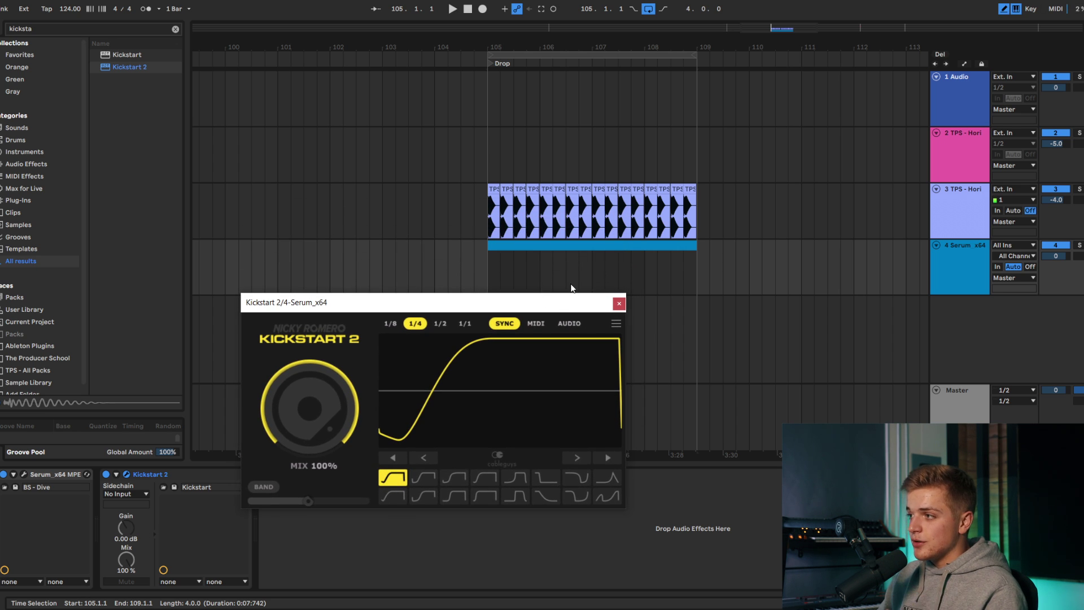
click(575, 324)
drag(550, 305, 419, 159)
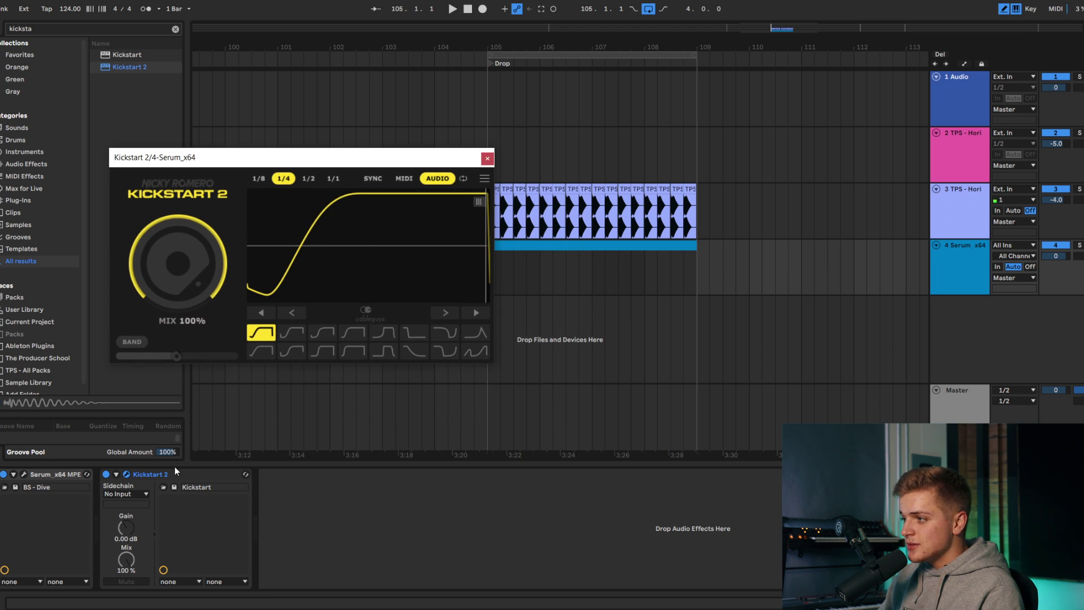
Step: Set Kickstart 2's sidechain input to the 3-TPS Horizon kick track and close the plug-in window
click(133, 493)
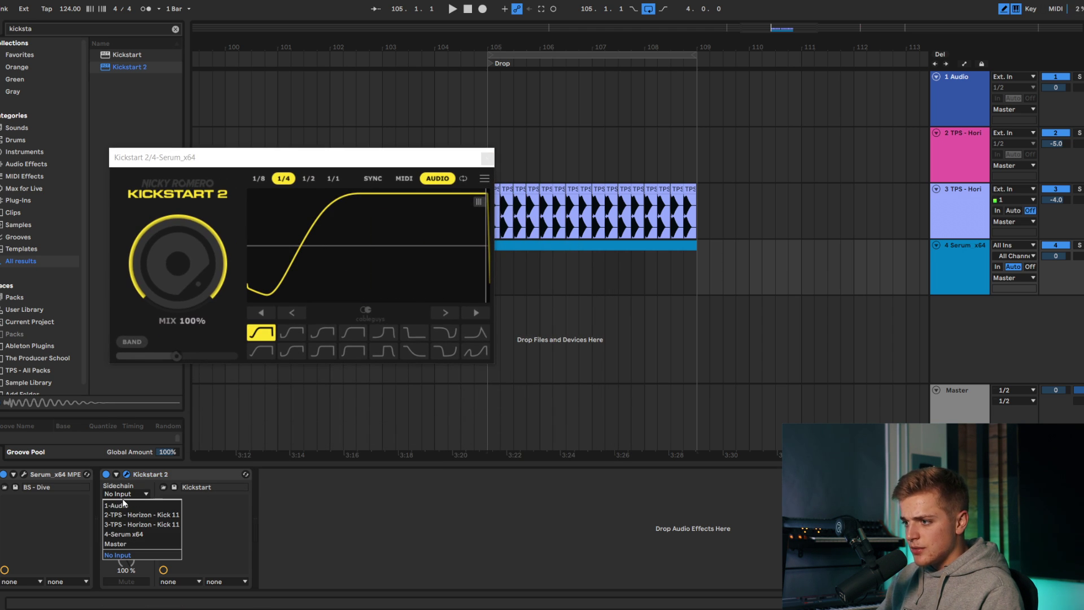
click(145, 525)
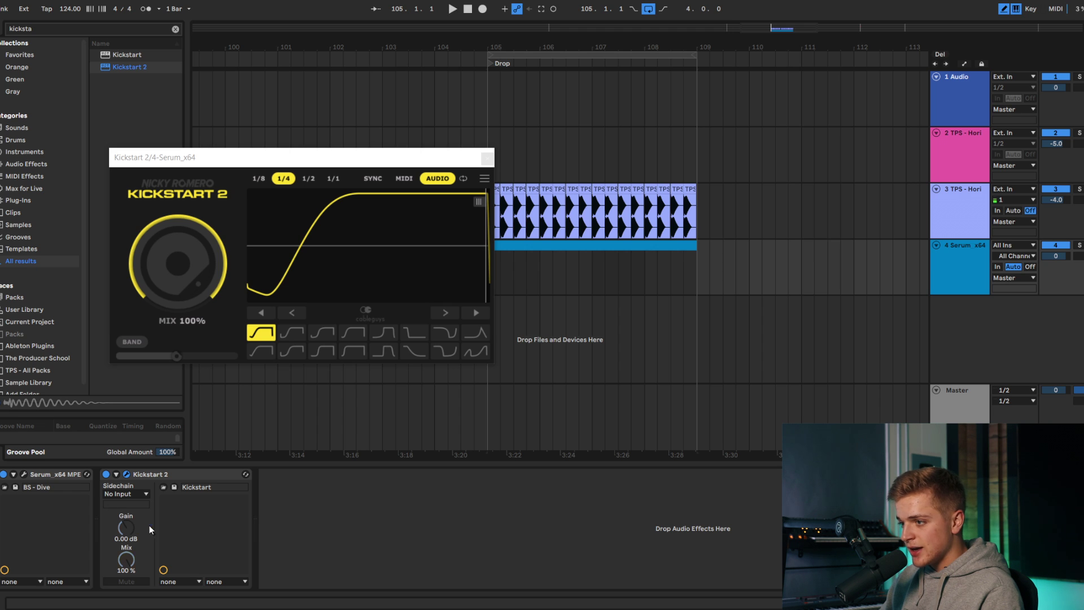
drag(349, 166, 456, 373)
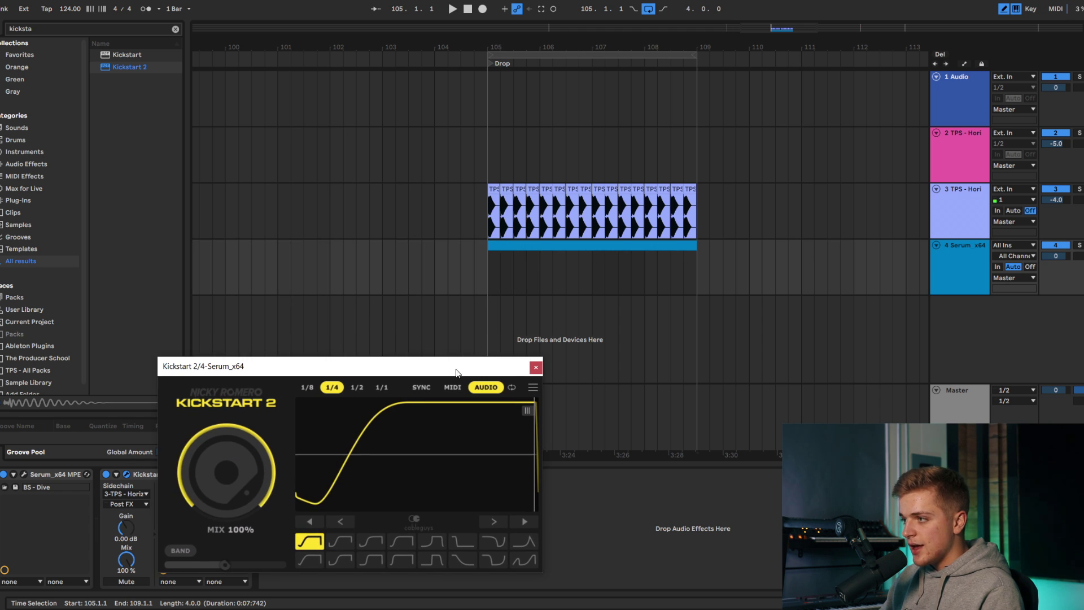
click(536, 368)
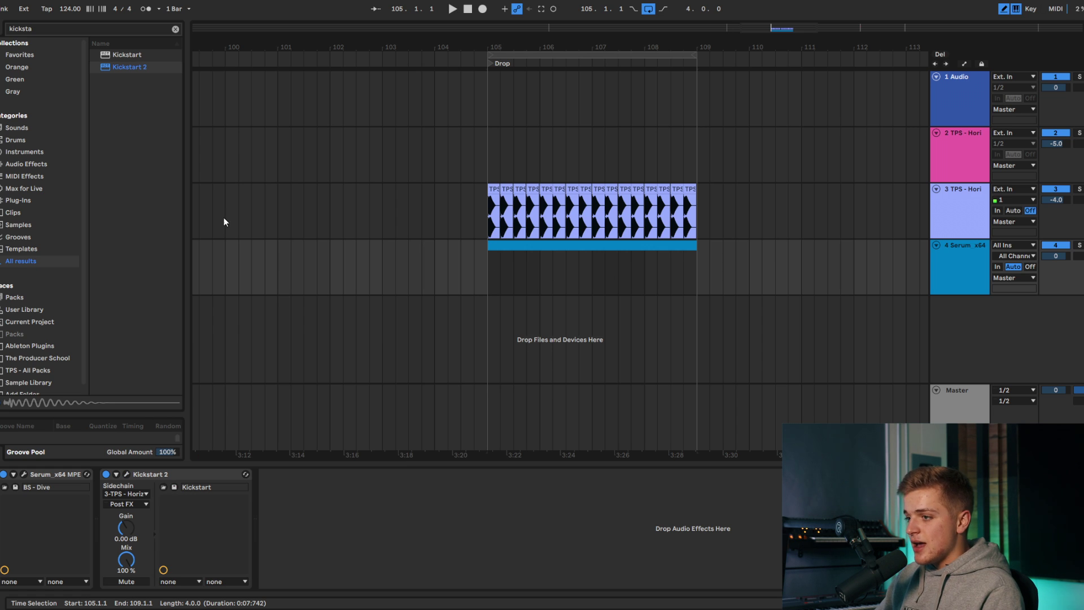
Step: Search the library for "EQ", add EQ Eight after Kickstart 2, and enable band 8 as a high cut at about 758 Hz
click(37, 30)
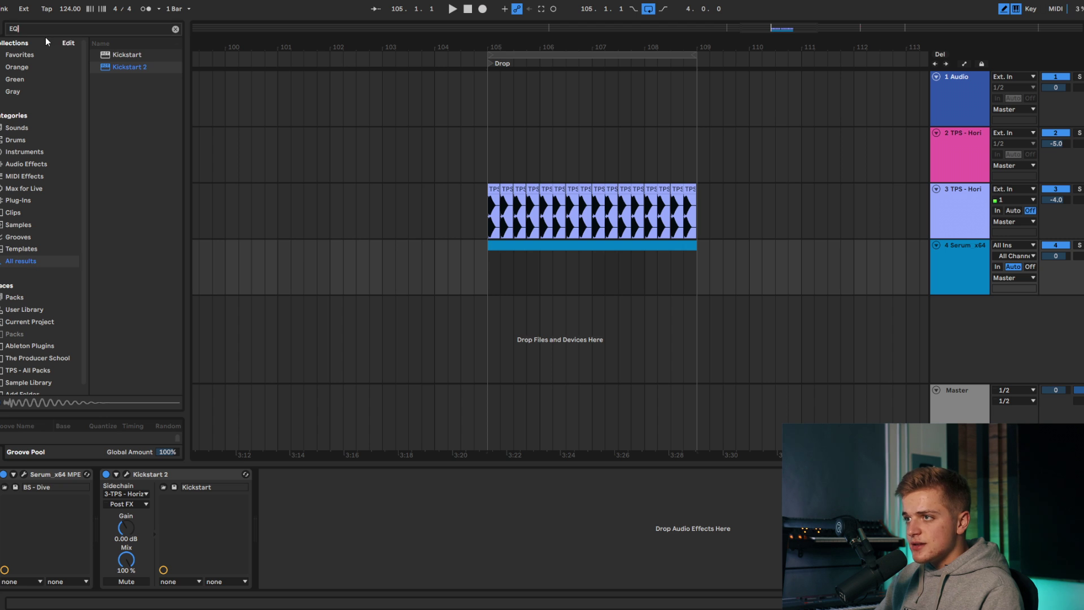
text(EQ)
drag(119, 66, 414, 485)
click(511, 582)
drag(513, 531, 425, 532)
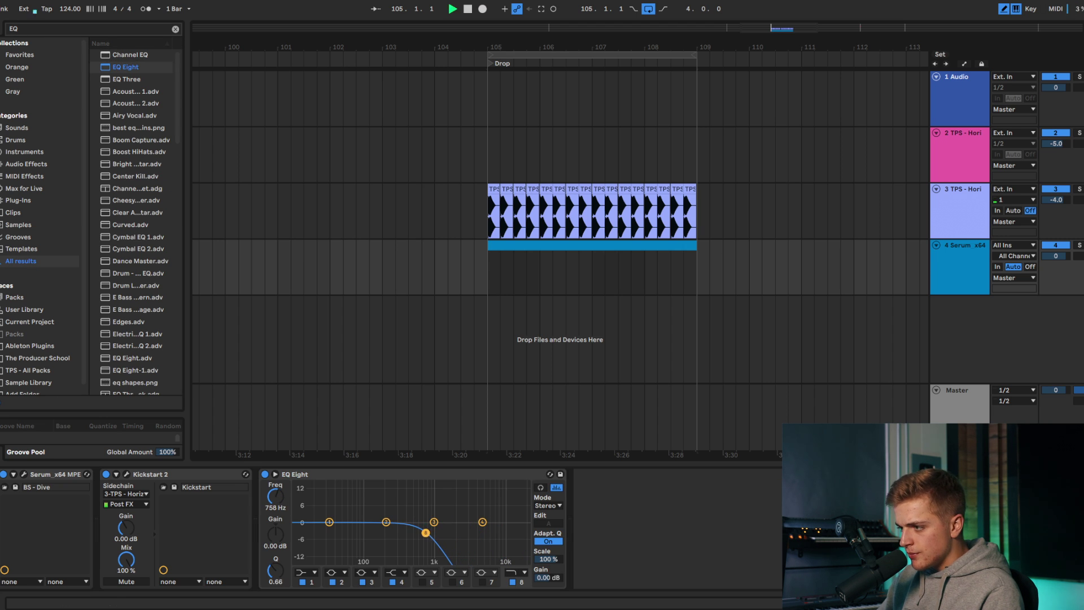
Step: Open the Serum track's MIDI clip and draw one bass note at its start
click(512, 251)
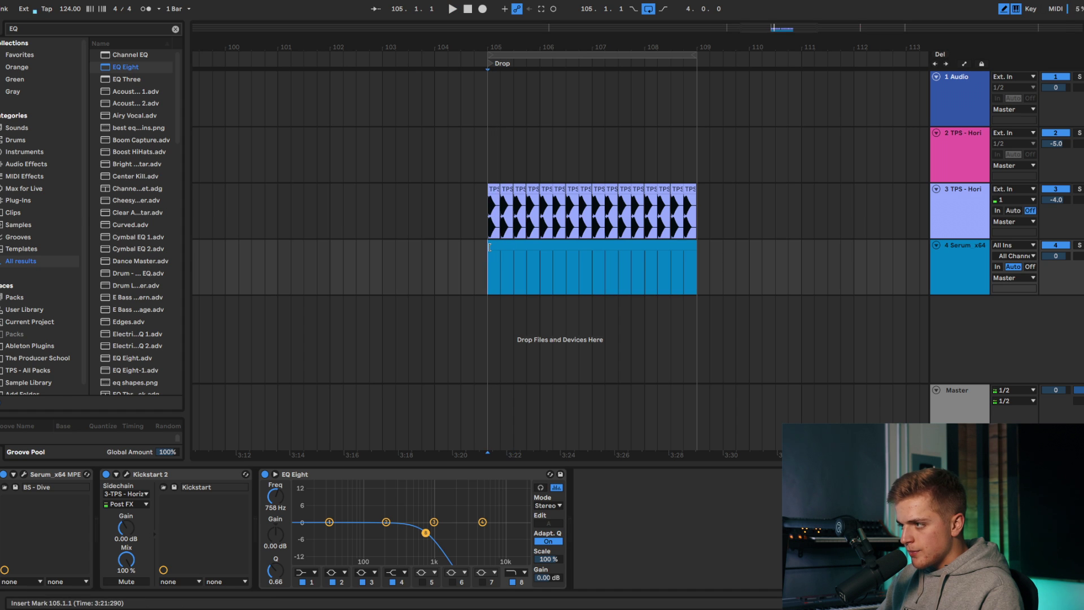
key(ctrl+shift+m)
click(282, 403)
key(b)
mouse_move(286, 403)
mouse_down()
mouse_move(327, 402)
mouse_move(311, 405)
mouse_up()
Step: Transpose the drawn bass note to G2 while auditioning it against the kick
key(space)
key(space)
key(shift+Down)
key(space)
key(space)
key(Up)
key(Up)
key(Up)
key(Up)
key(space)
key(Up)
key(Down)
key(space)
Step: Duplicate the G2 note twice and shorten the third note to an eighth note
key(ctrl+d)
key(space)
key(ctrl+d)
key(space)
key(shift+Left)
key(space)
Step: Select the three-note G2 pattern and duplicate it repeatedly through the clip
key(ctrl+a)
key(ctrl+d)
key(ctrl+d)
key(ctrl+d)
key(ctrl+d)
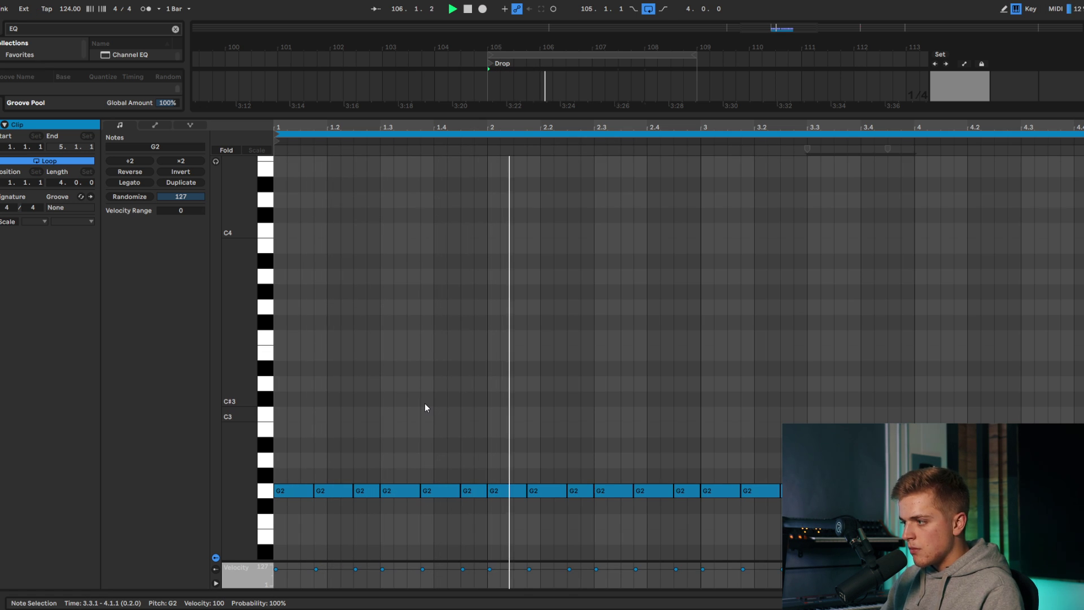
key(ctrl+d)
key(ctrl+d)
Step: Shorten the last note of bar 2 and add a short G2 note just before bar 3
key(space)
key(space)
drag(700, 491, 687, 490)
double_click(694, 490)
Step: Delete the bass notes from bar 3 onward, keeping only the first two bars of the pattern
drag(720, 456, 1072, 508)
key(Delete)
key(ctrl+a)
key(minus)
key(space)
drag(638, 453, 714, 498)
key(Delete)
Step: Duplicate the two-bar bass pattern to fill bars 3 and 4, and audition the loop
key(ctrl+a)
key(ctrl+d)
key(space)
click(392, 516)
key(space)
key(space)
key(space)
Step: Enlarge the velocity lane, lower the velocity of all bass notes to 71, and play the loop
drag(343, 561, 356, 495)
scroll(375, 480, down, 3)
key(ctrl+a)
key(space)
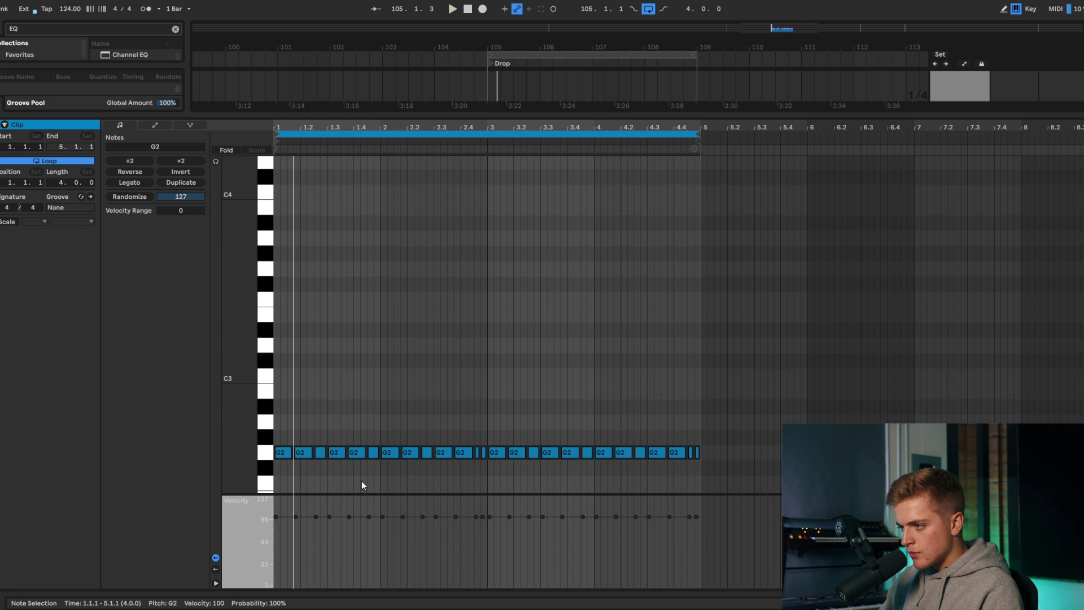
scroll(361, 480, down, 2)
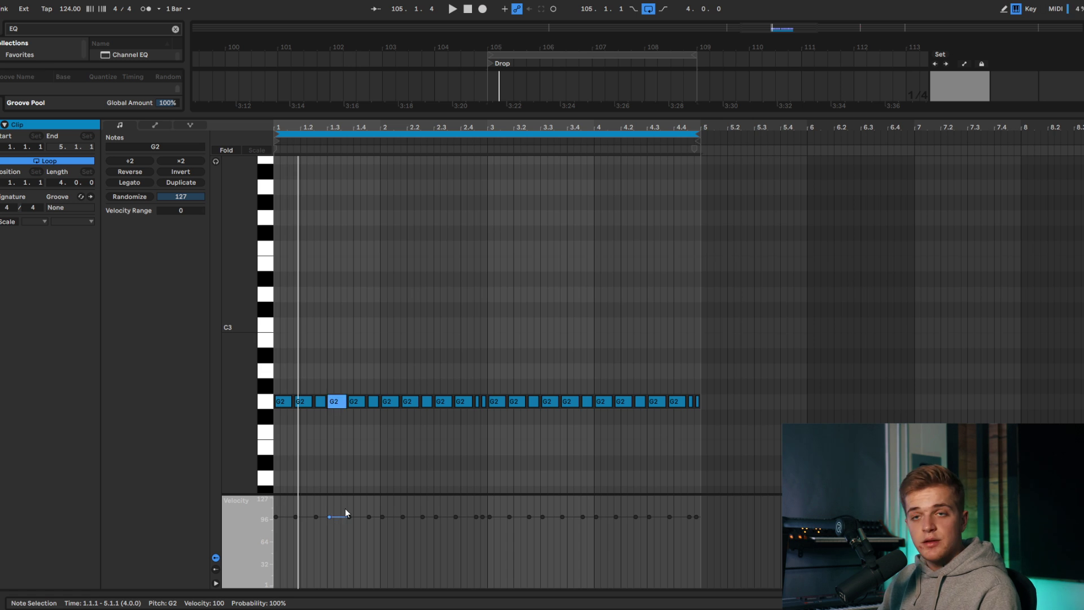
mouse_move(334, 516)
mouse_down()
mouse_move(334, 546)
mouse_move(334, 536)
mouse_up()
key(space)
key(space)
key(space)
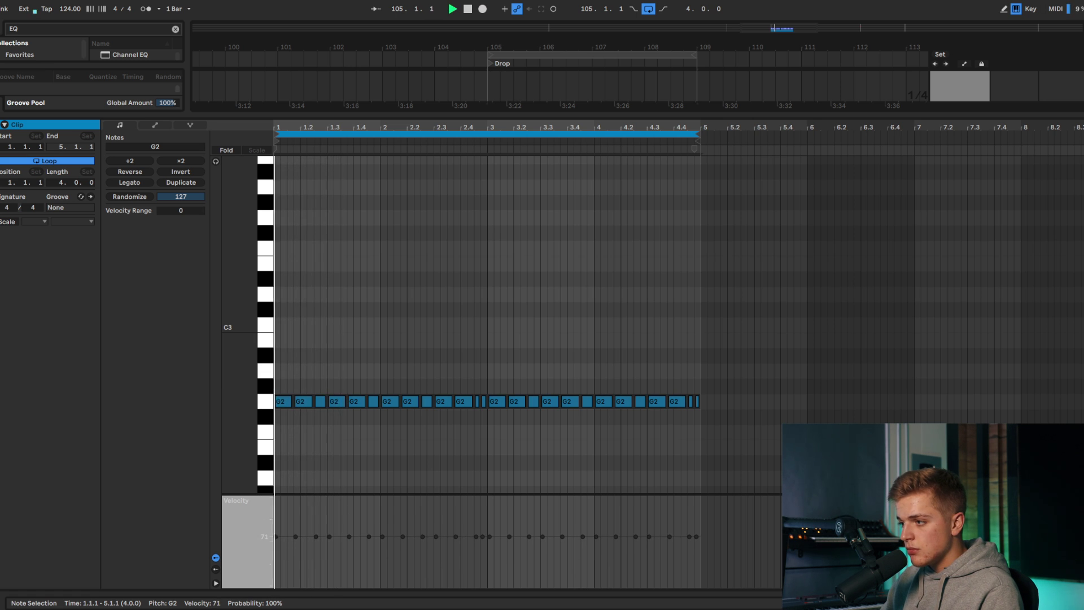
Step: Raise the velocity of all bass notes slightly and accent the third note with a velocity of 94
click(365, 508)
key(space)
key(ctrl+a)
key(space)
drag(342, 535, 323, 520)
click(359, 516)
key(space)
key(space)
key(space)
key(space)
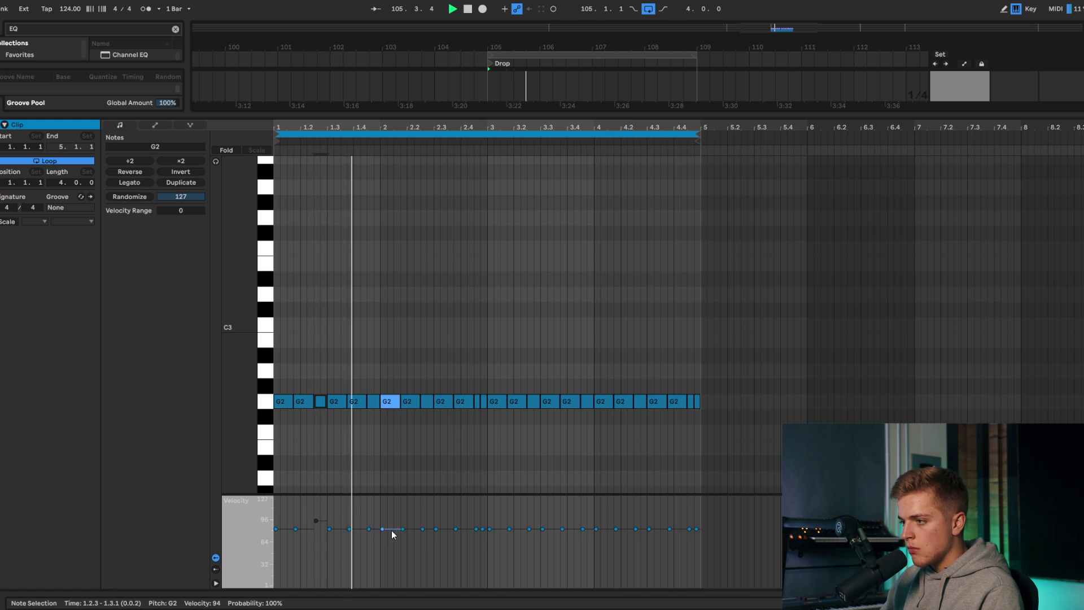
Step: Accent the notes at the end of bar 2, setting the last to velocity 89, and repeat the velocity pattern in bars 3 and 4
mouse_move(470, 531)
mouse_down()
mouse_move(469, 519)
mouse_move(483, 522)
mouse_up()
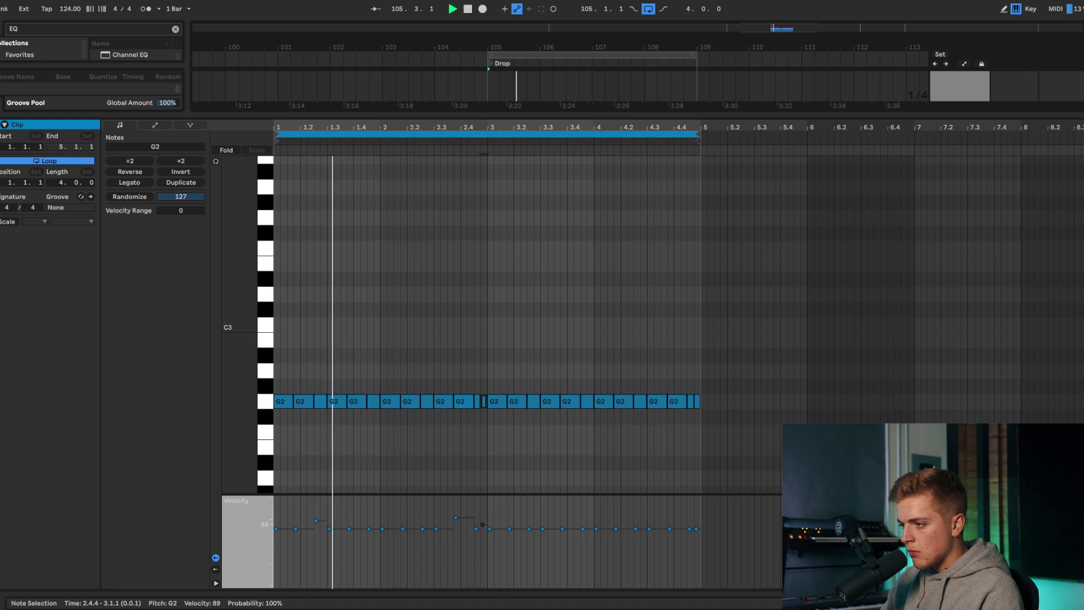
drag(493, 378, 703, 445)
click(533, 438)
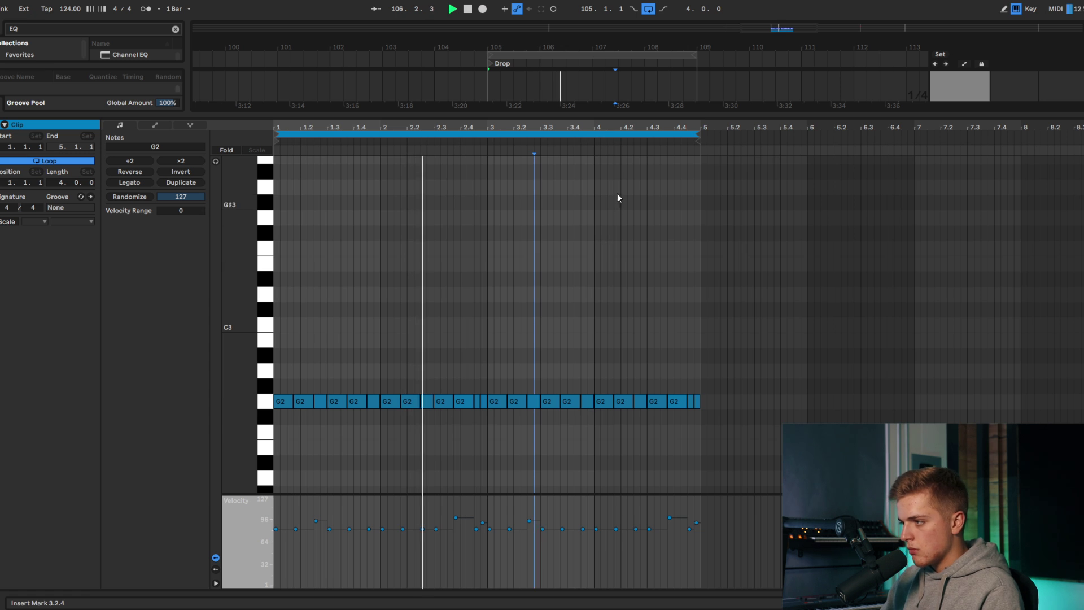
Step: Show the session mixer and set the Serum track's volume to -2.6 dB while playing the loop
click(617, 114)
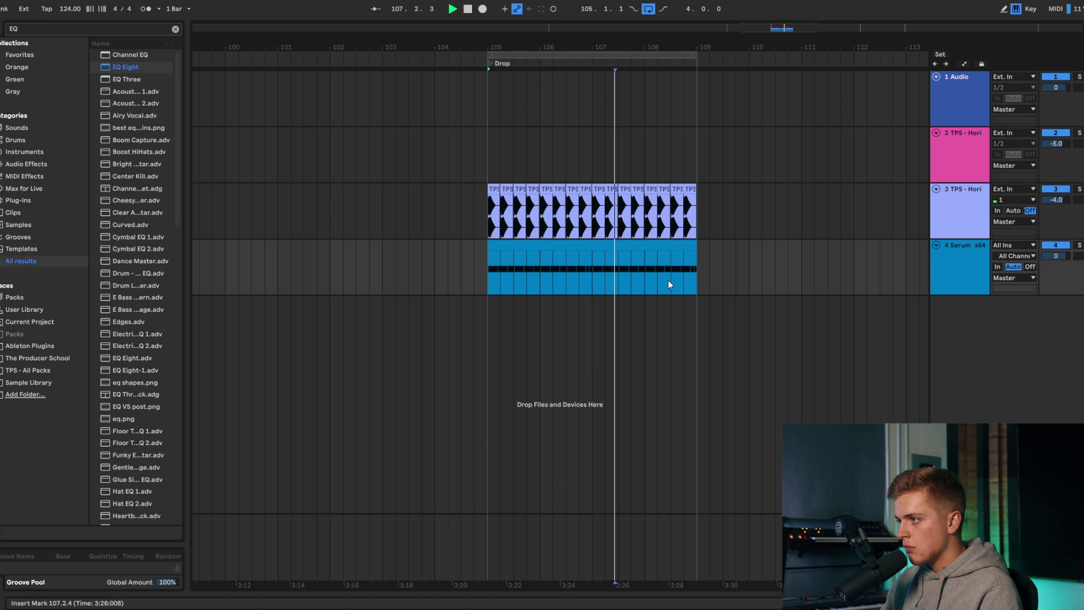
key(Tab)
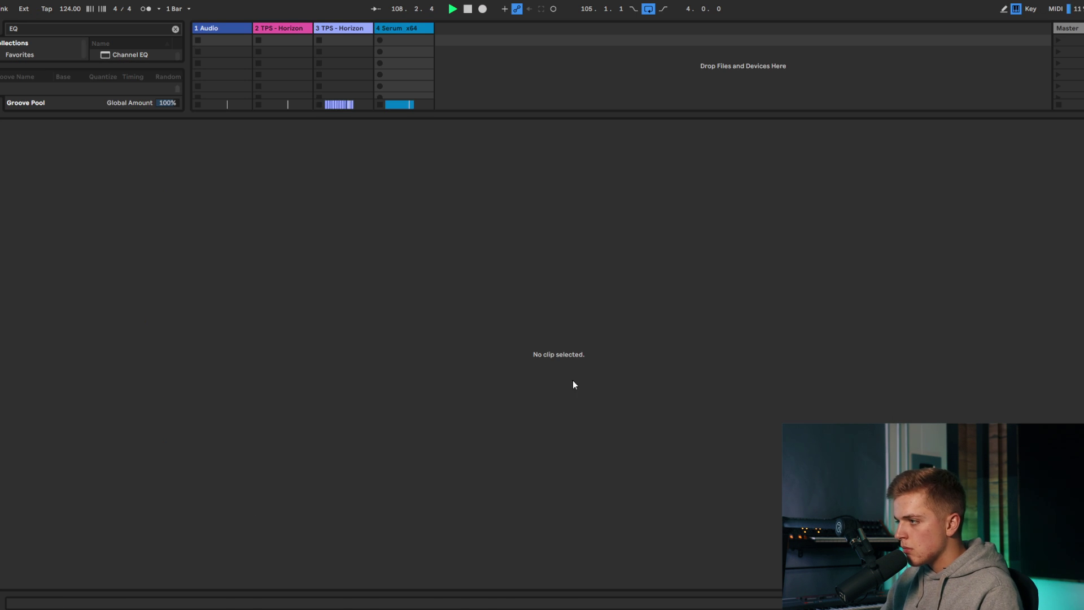
click(387, 118)
key(space)
key(space)
key(space)
drag(420, 524, 422, 526)
key(space)
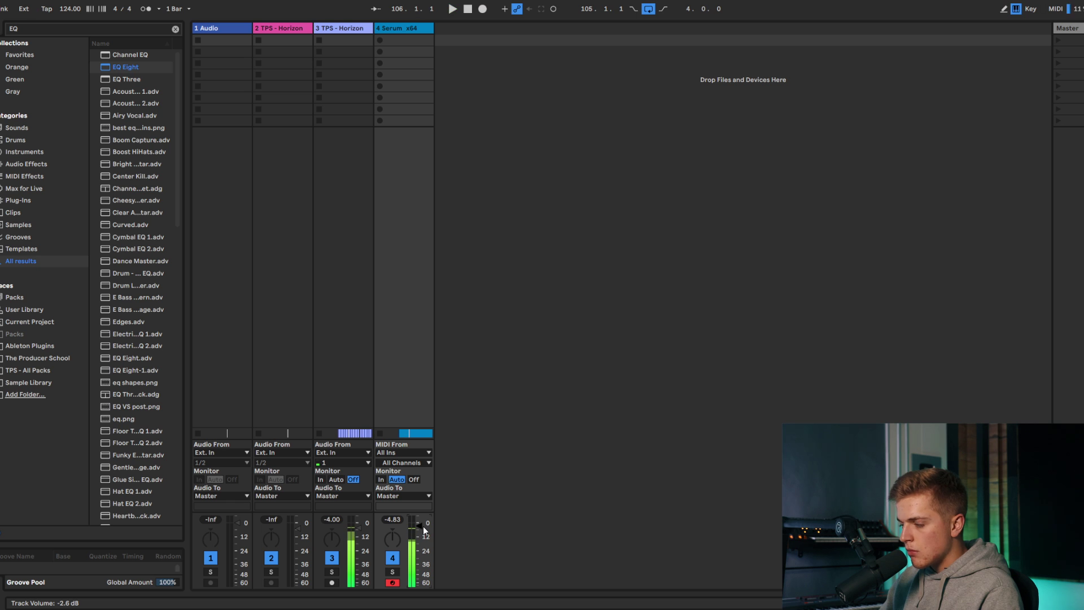
key(space)
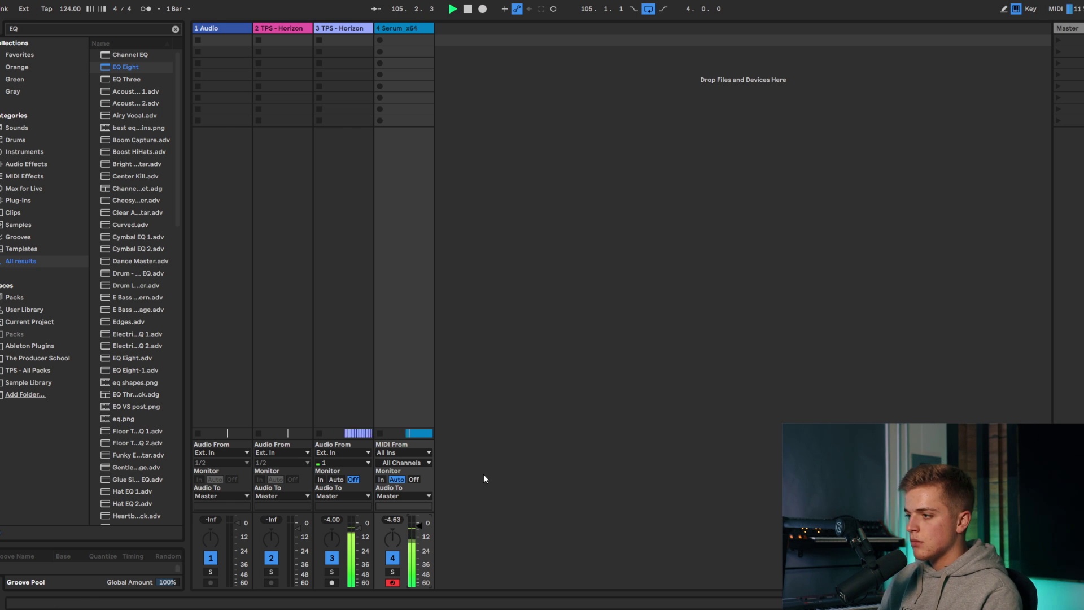
Step: Return to the arrangement and lower the high-cut frequency in the Serum track's EQ Eight to 337 Hz
key(Tab)
click(954, 242)
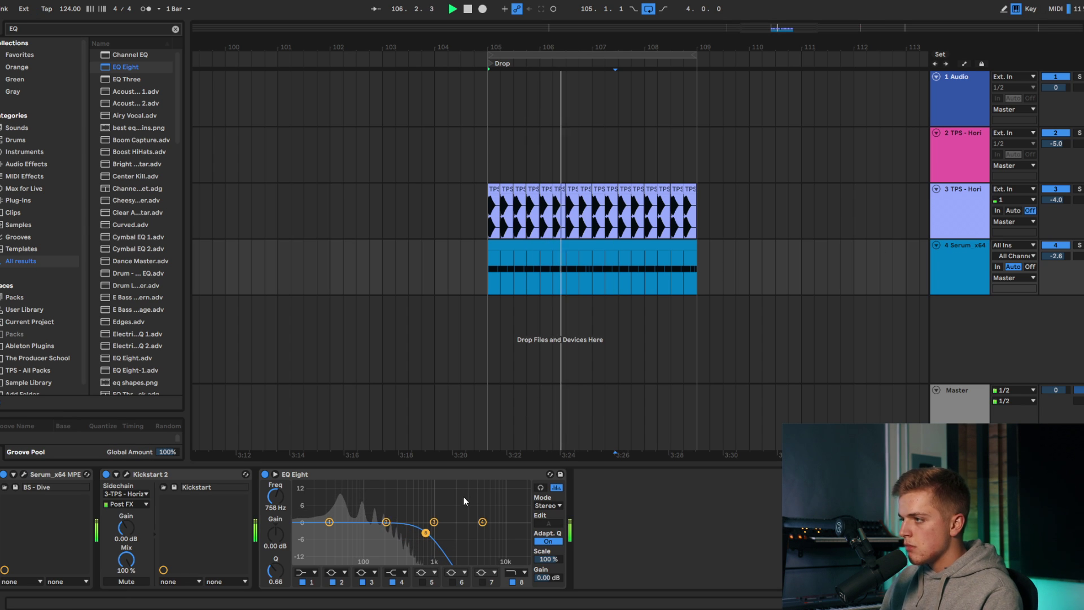
key(space)
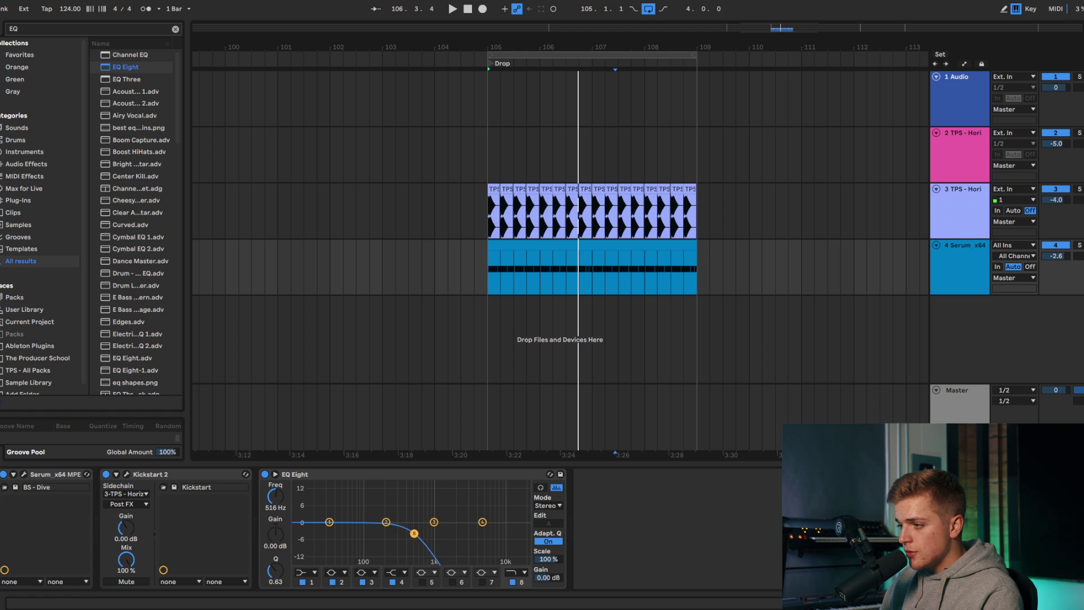
key(space)
drag(394, 531, 402, 536)
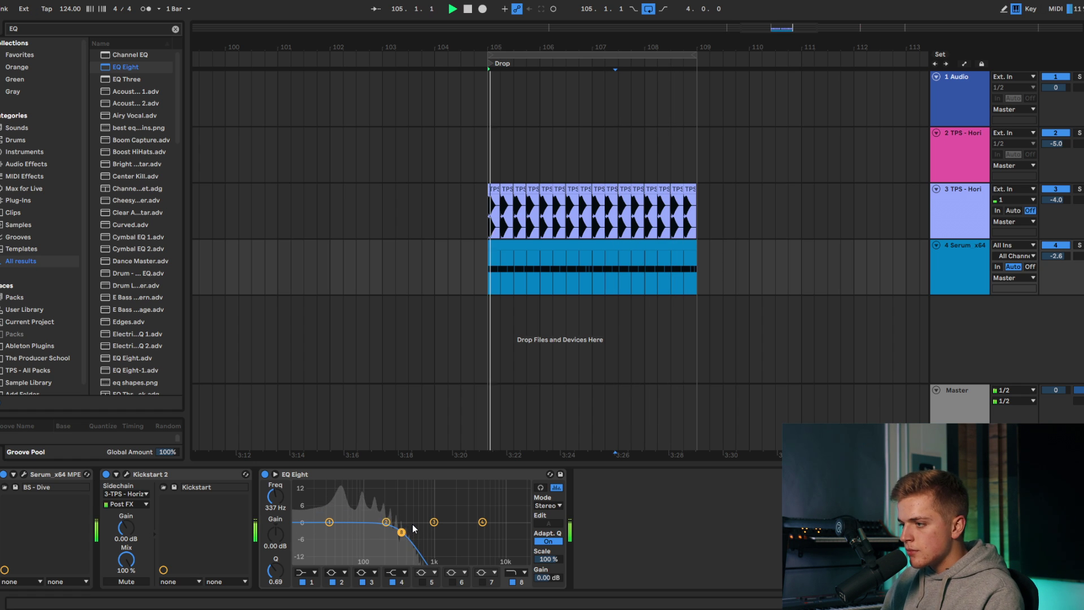
Step: Move Kickstart 2 after EQ Eight in the device chain and solo the Serum track
drag(170, 474, 656, 520)
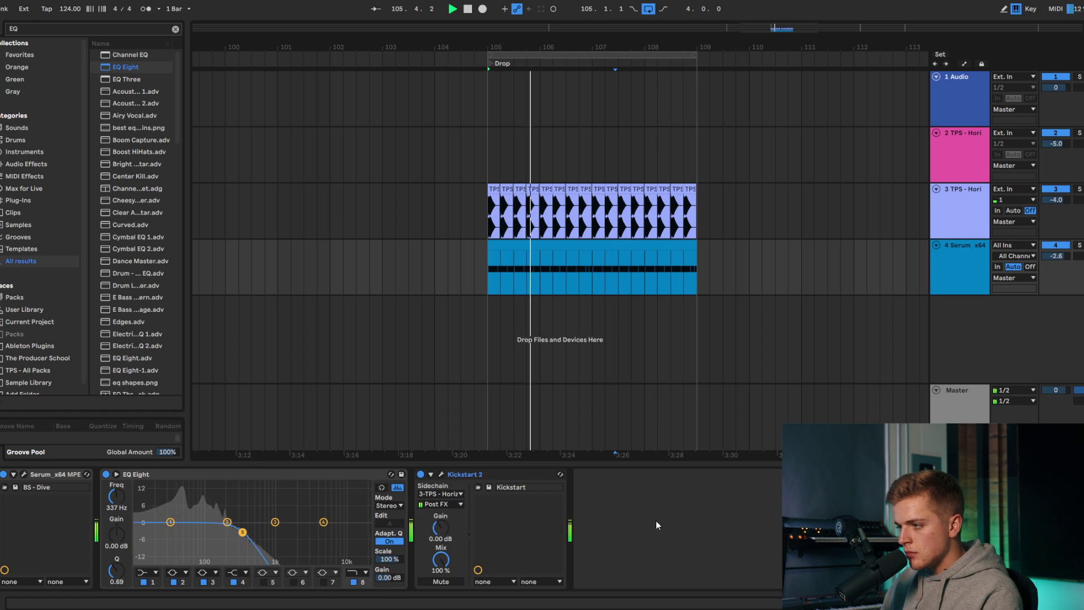
click(1079, 246)
key(space)
click(482, 266)
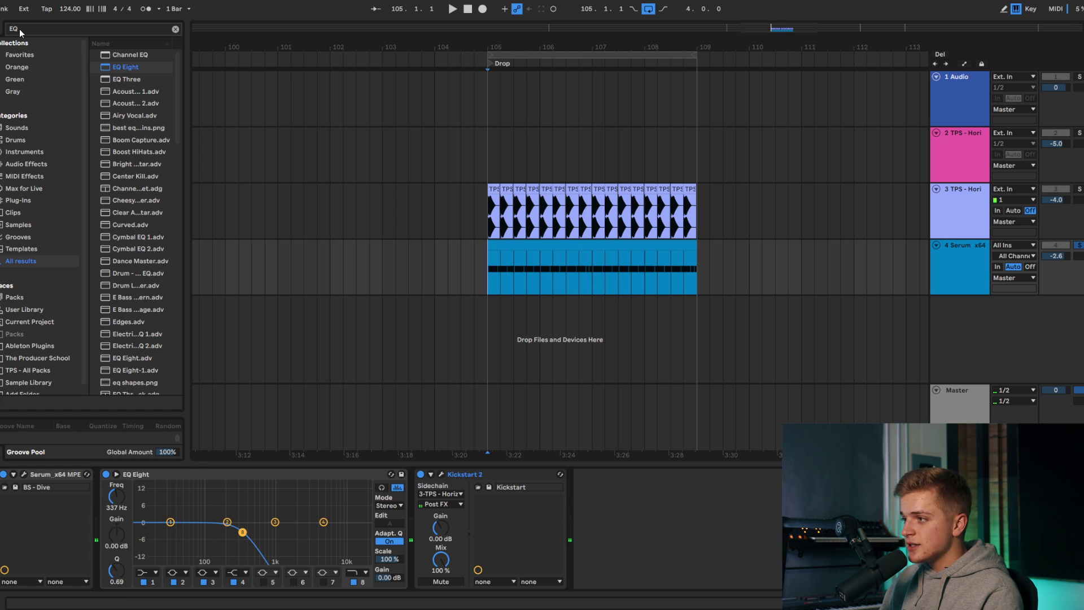
Step: Search the library for "SATURN 2", insert Saturn 2 between EQ Eight and Kickstart 2, and move its window clear of the device chain
text(ECHOBO)
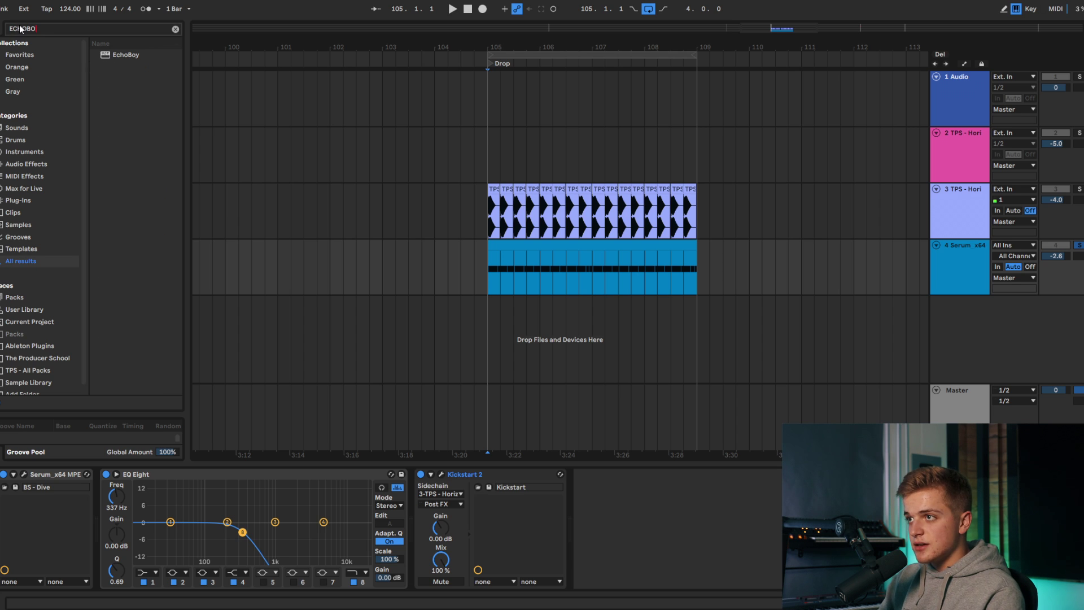
text(SATURN2)
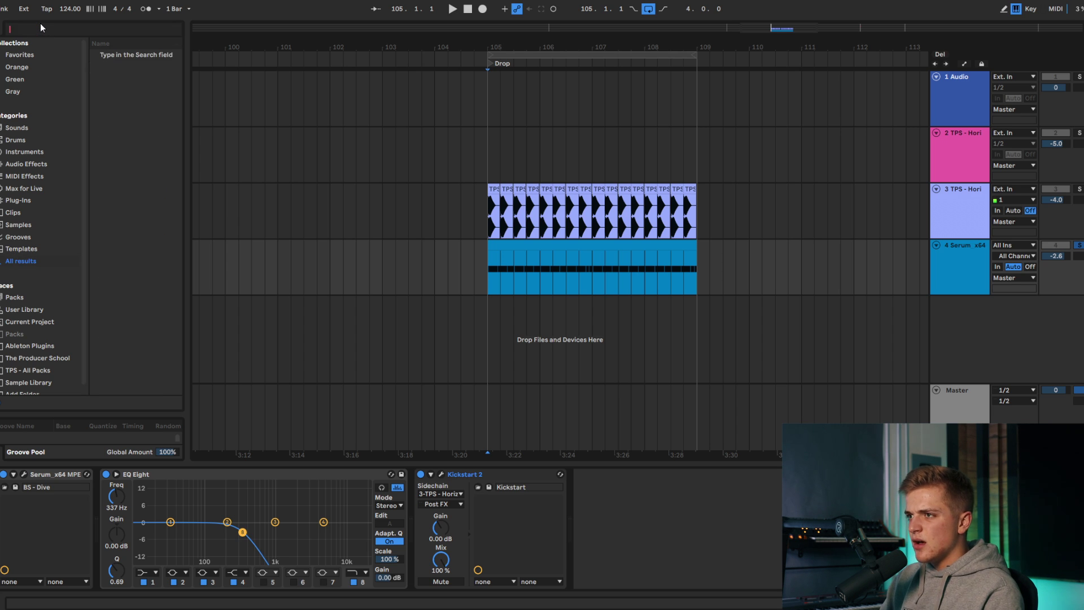
key(BackSpace)
text(2)
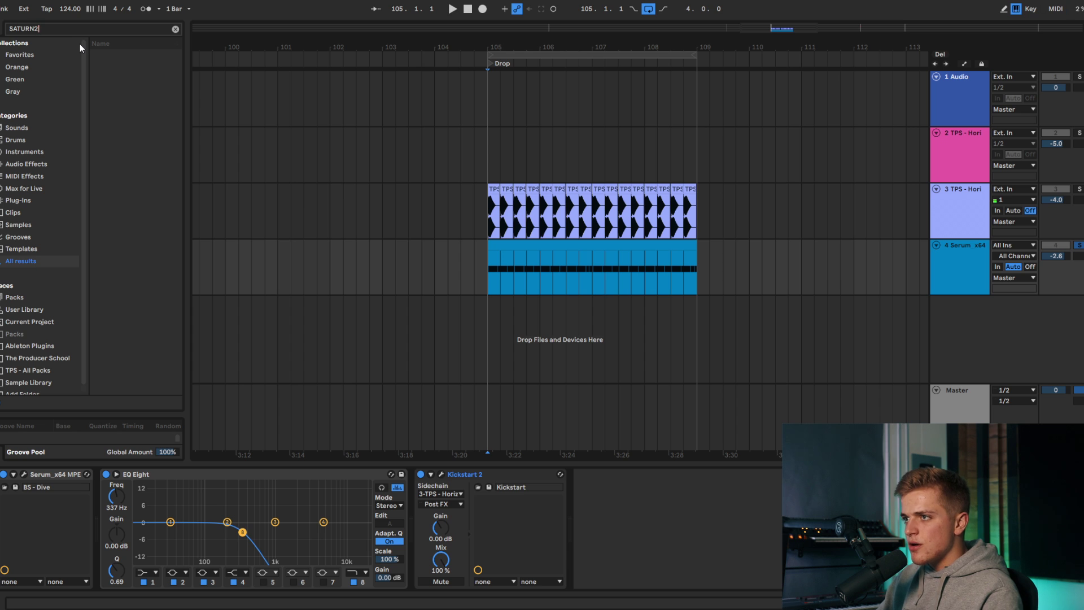
drag(121, 55, 419, 521)
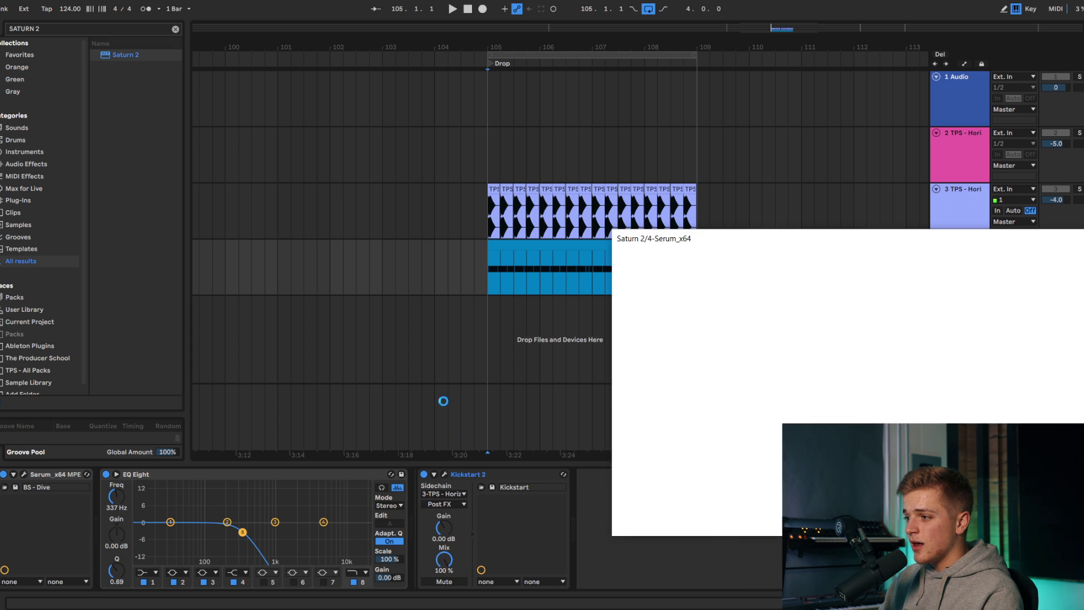
drag(686, 238, 270, 144)
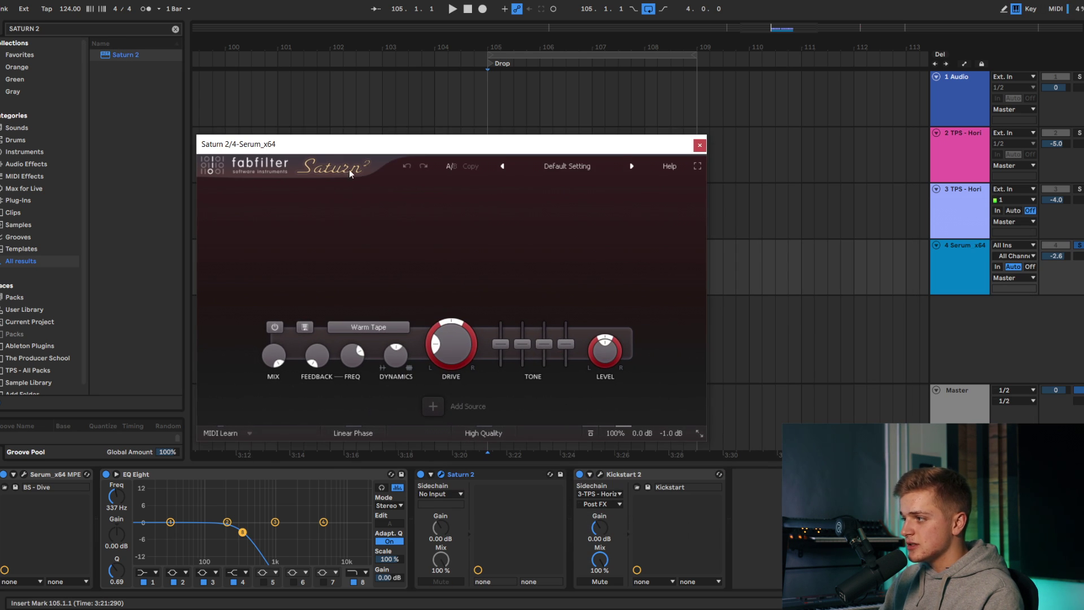
Step: Load the Deep Analog Bass preset from Saturn 2's V1 AT Bass presets, audition it, and close the plug-in window
click(561, 167)
mouse_move(570, 284)
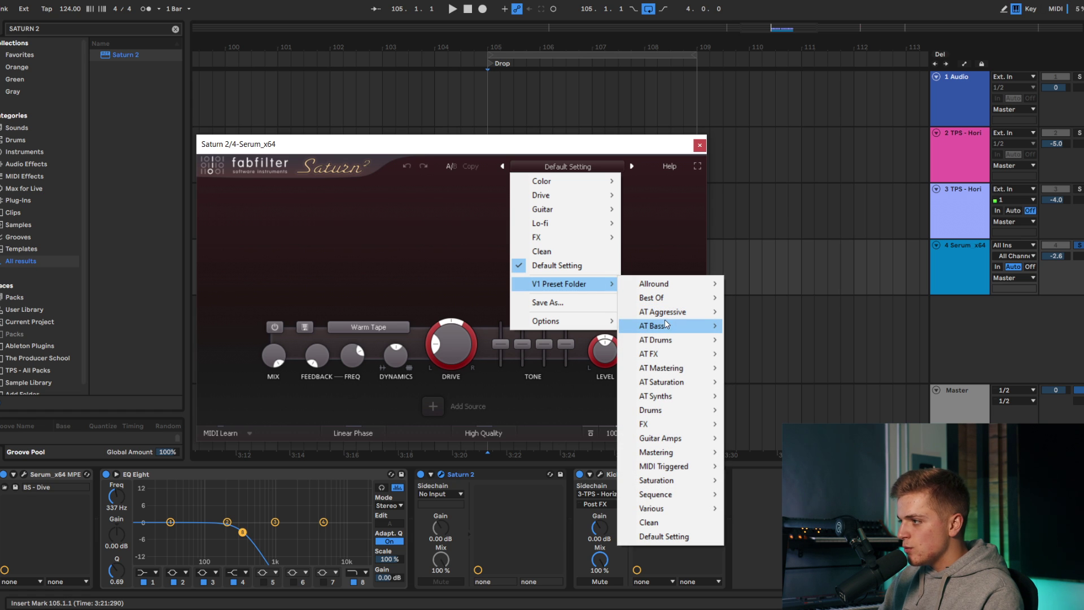
mouse_move(666, 323)
click(756, 368)
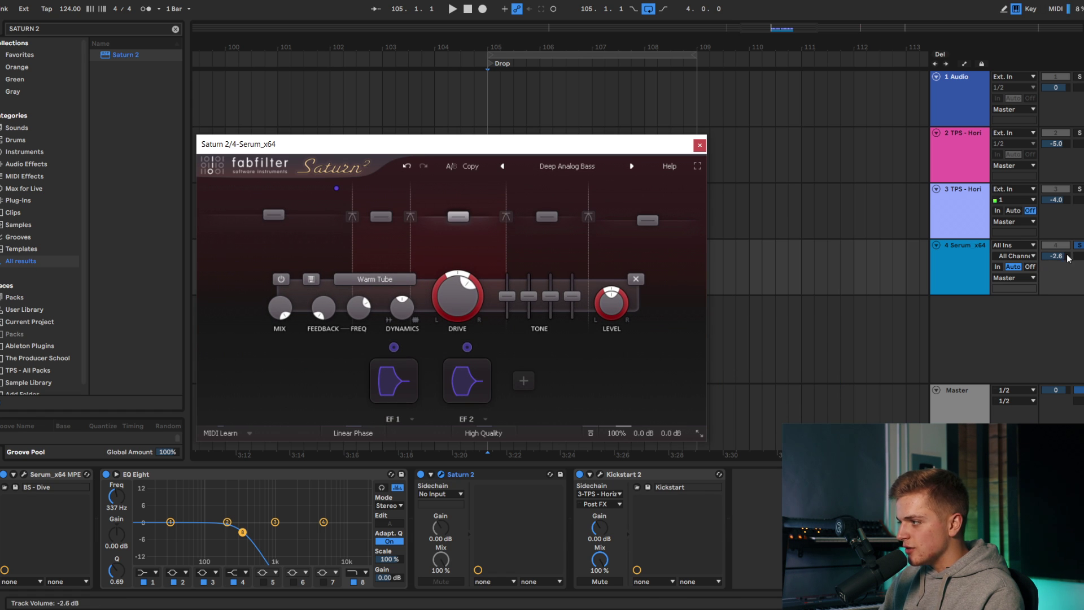
key(space)
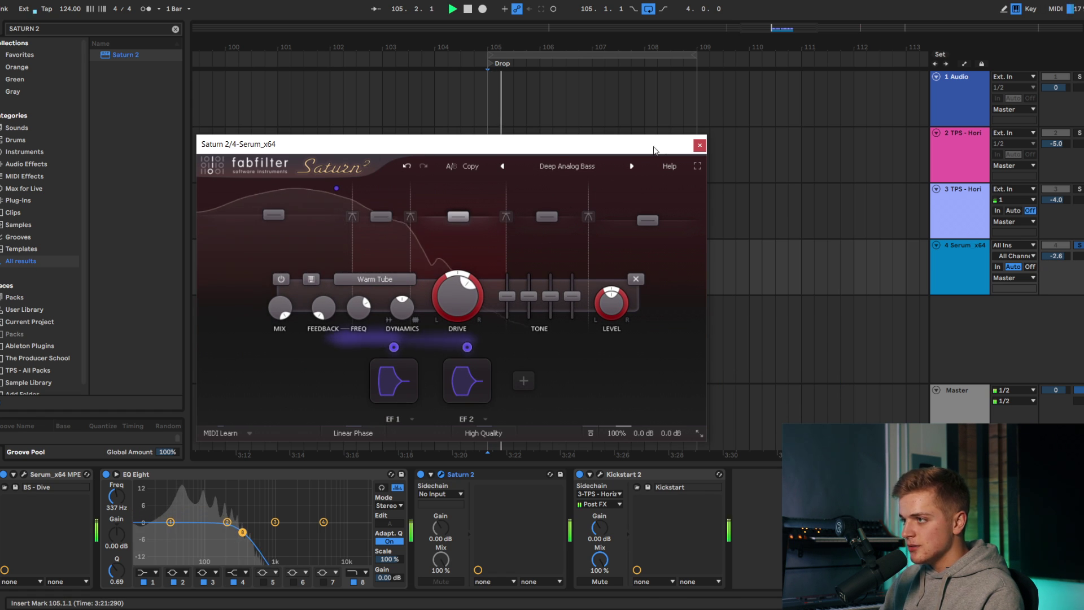
click(700, 146)
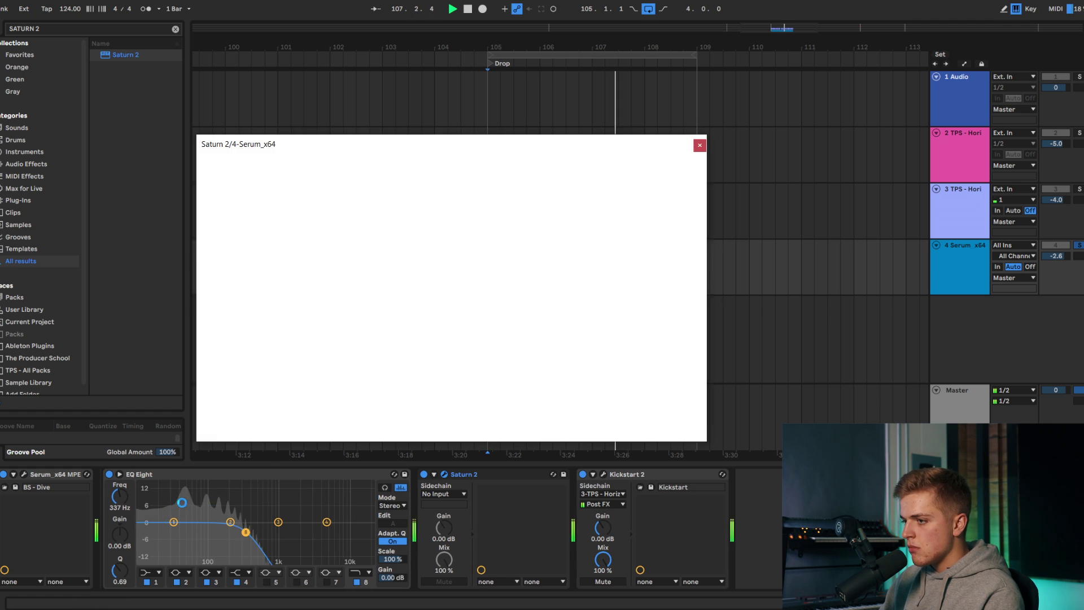
Step: Place Saturn 2 ahead of EQ Eight in the Serum track's device chain and close its reopened window
click(699, 146)
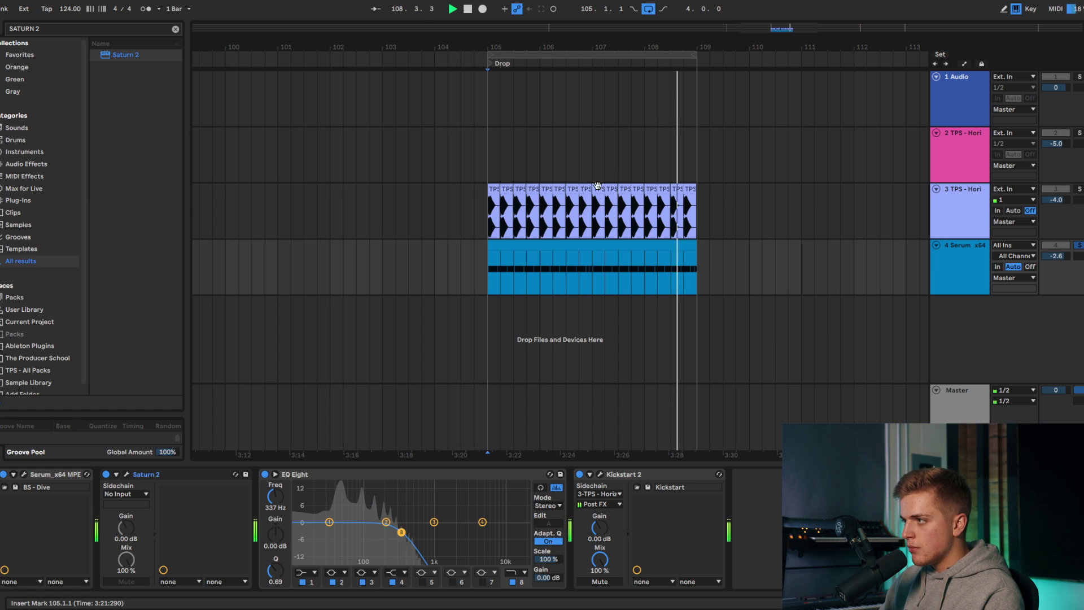
click(128, 474)
click(128, 475)
Step: Lower the Serum track's volume to -5.3 dB in the session mixer and return to the arrangement
key(Tab)
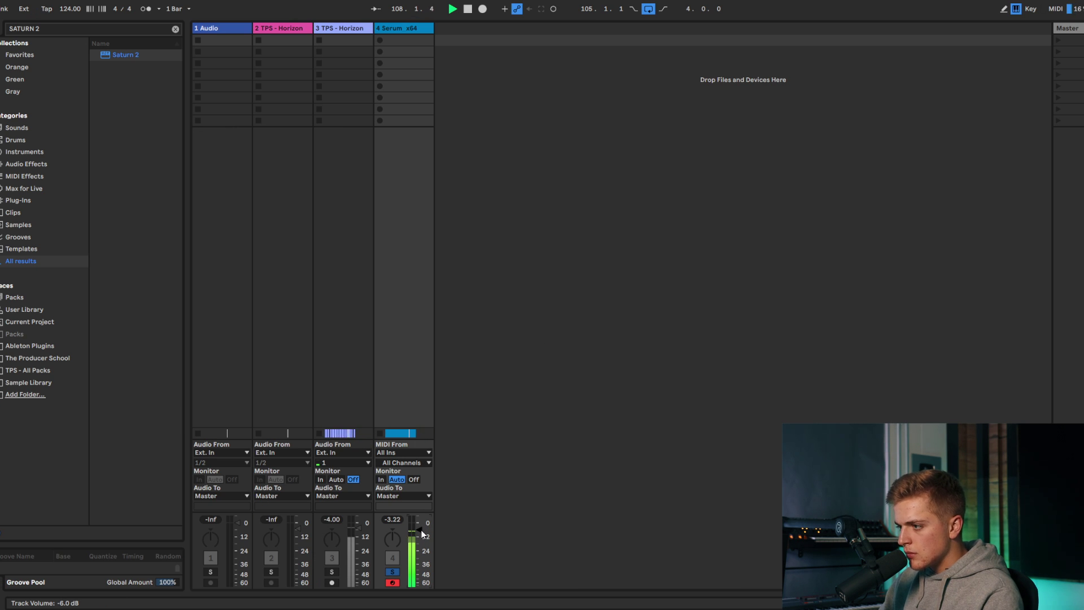
key(Tab)
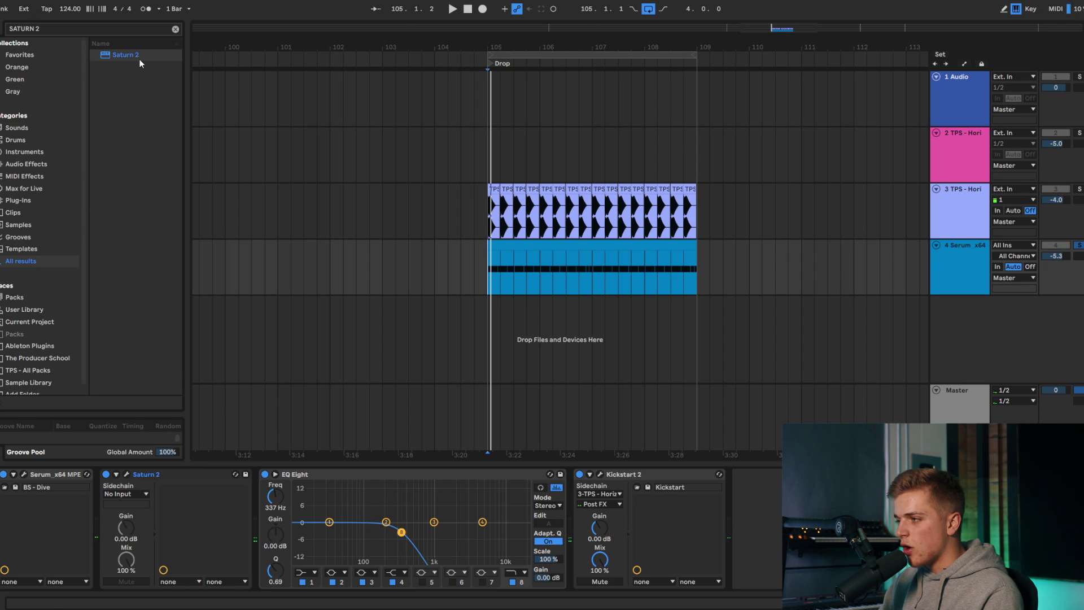
Step: Unsolo the Serum track, play the full drop, and delete the unused Horizon track above the kick
click(1079, 247)
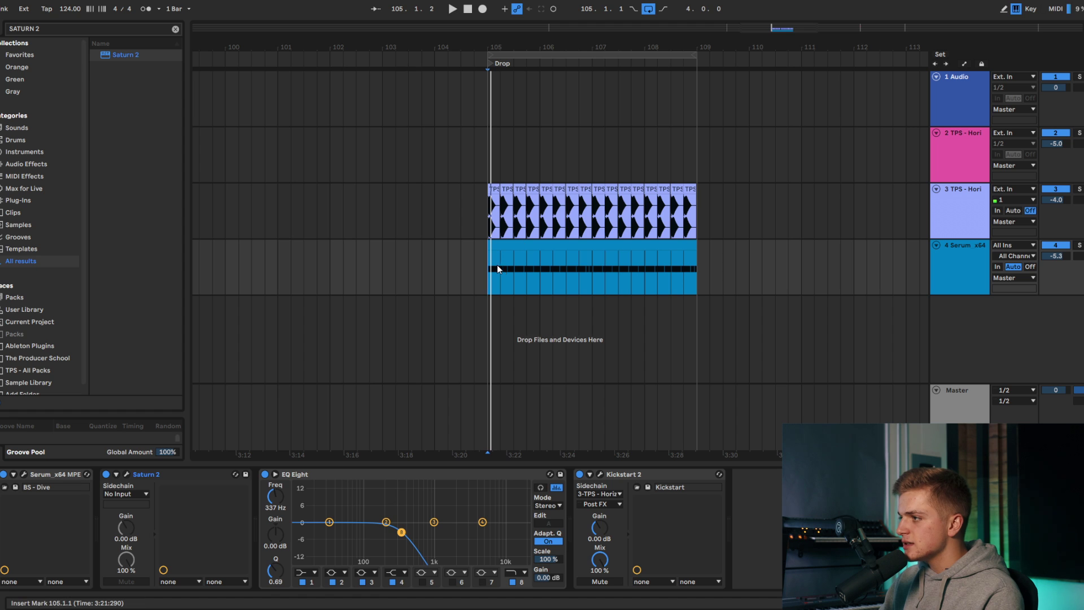
key(space)
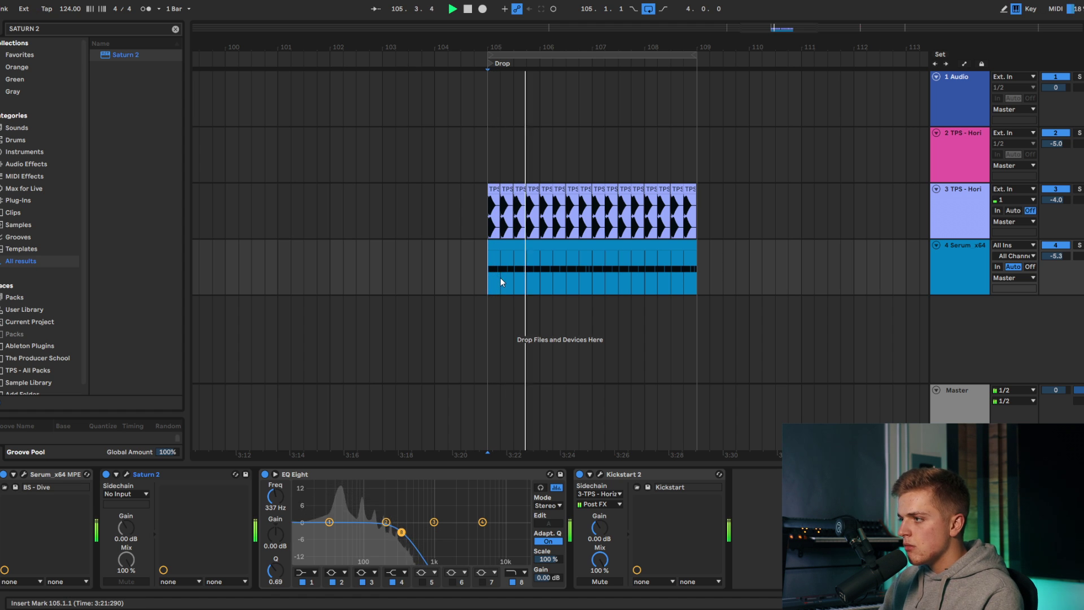
click(956, 146)
key(Delete)
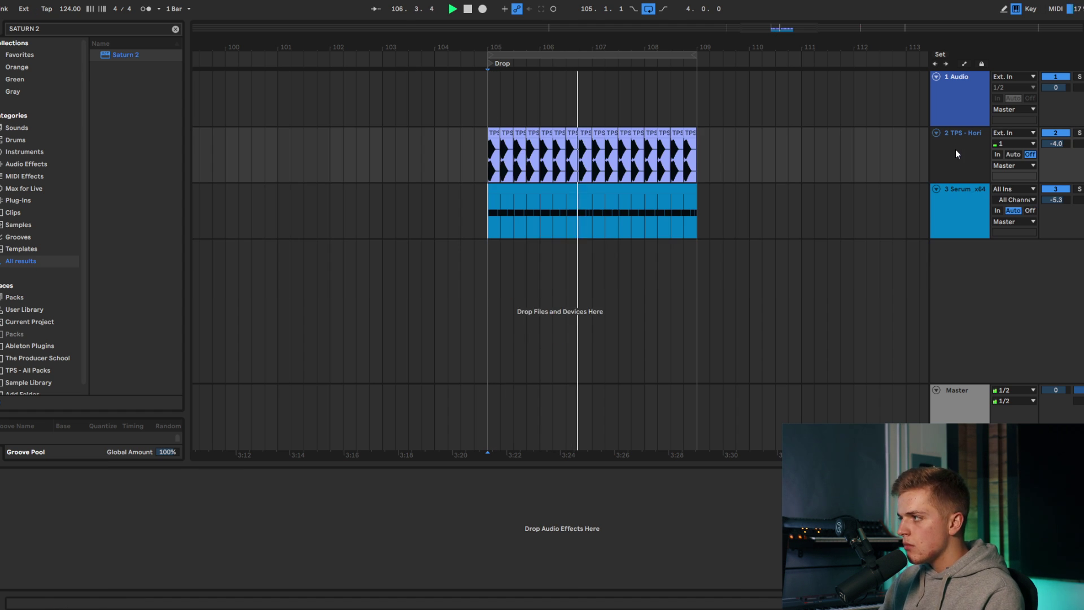
Step: Move the Serum track's EQ Eight low-pass band to 484 Hz with a Q of 0.58 and audition the bass soloed
click(955, 225)
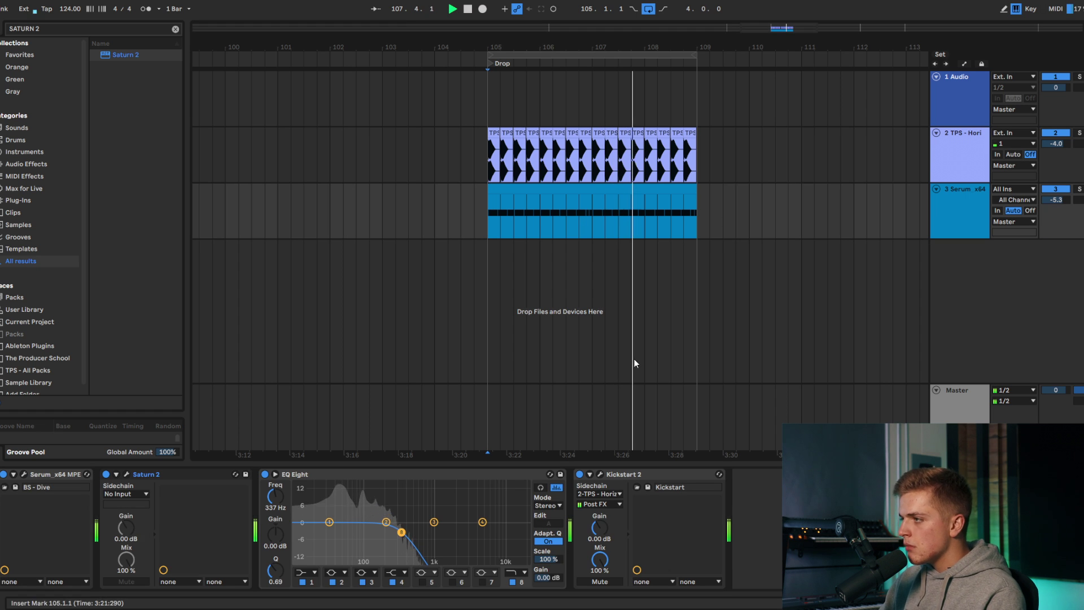
drag(401, 532, 412, 534)
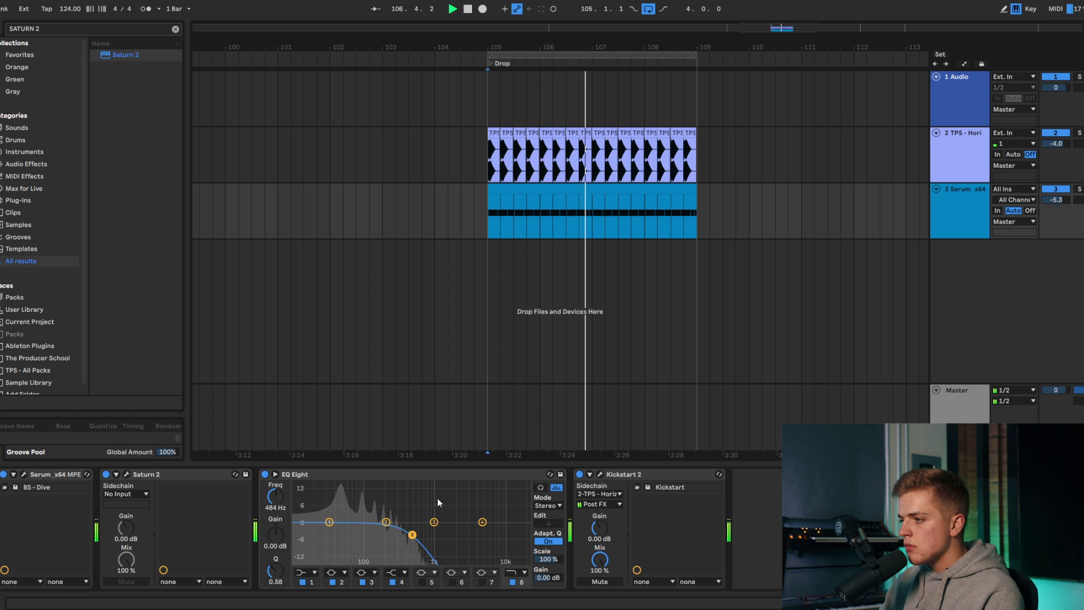
click(1081, 189)
key(space)
key(space)
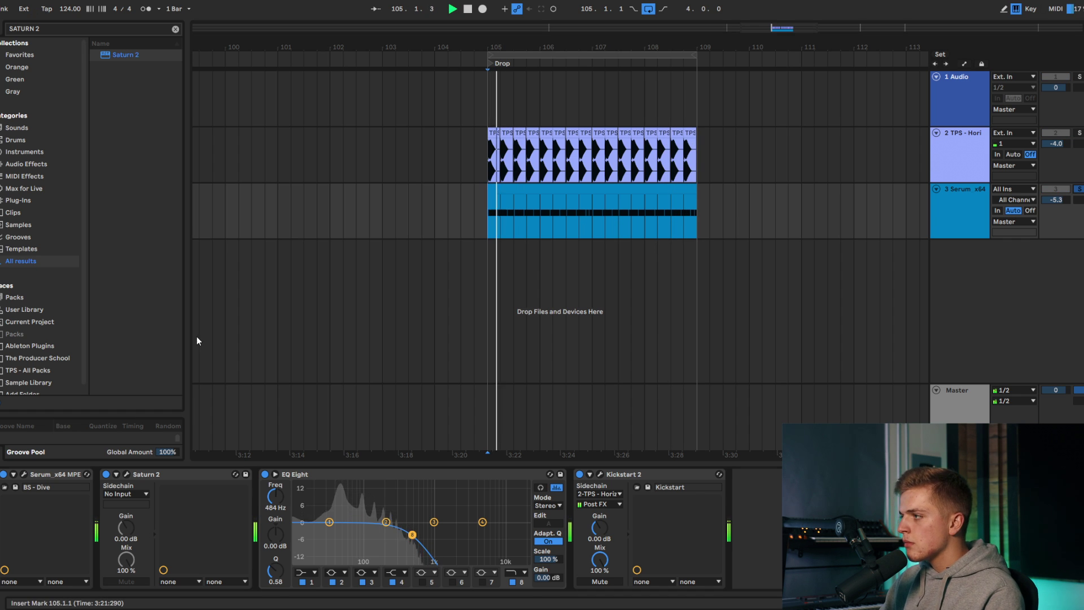
Step: Search the library for "ECHOBO" and insert EchoBoy between EQ Eight and Kickstart 2 on the Serum track
key(space)
click(45, 29)
key(BackSpace)
text(ECHOIB)
key(ctrl+a)
text(ECHOBO)
drag(126, 55, 565, 499)
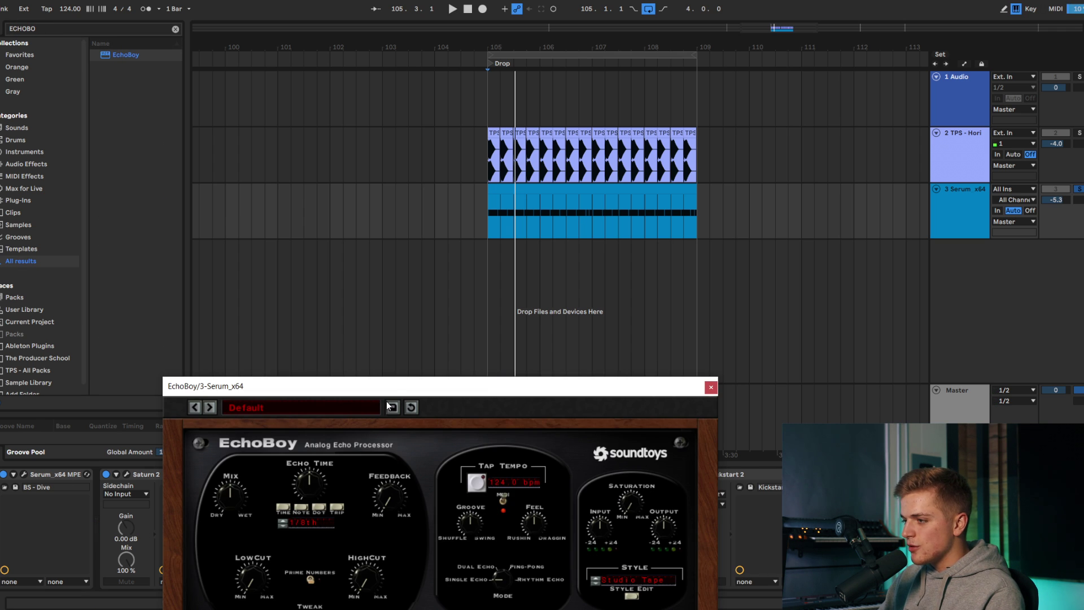
Step: Adjust EchoBoy's low cut, high cut and saturation, and set its echo style to Tube Tape
key(space)
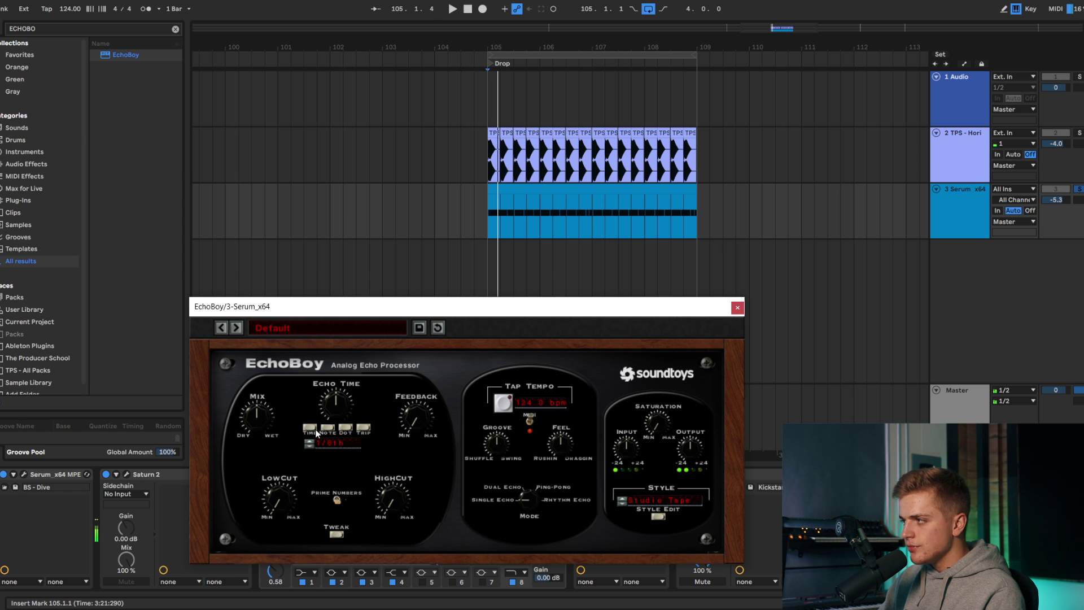
drag(281, 498, 285, 481)
drag(385, 503, 407, 490)
click(683, 502)
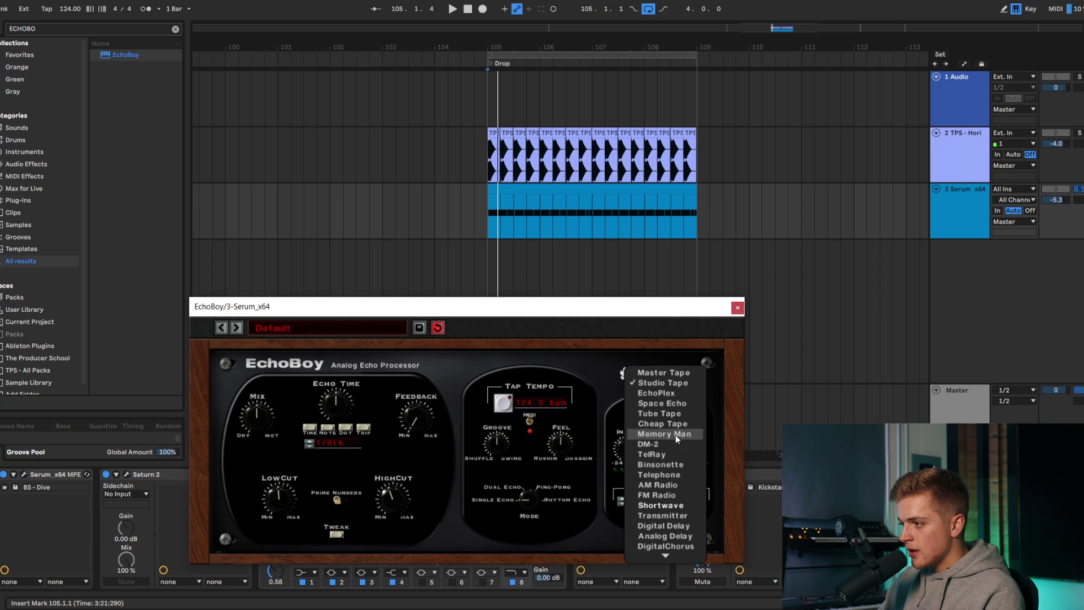
click(673, 413)
drag(657, 403, 670, 369)
Step: Audition the delayed bass, adjust EchoBoy's feedback and lower its mix, and close the plug-in window
key(space)
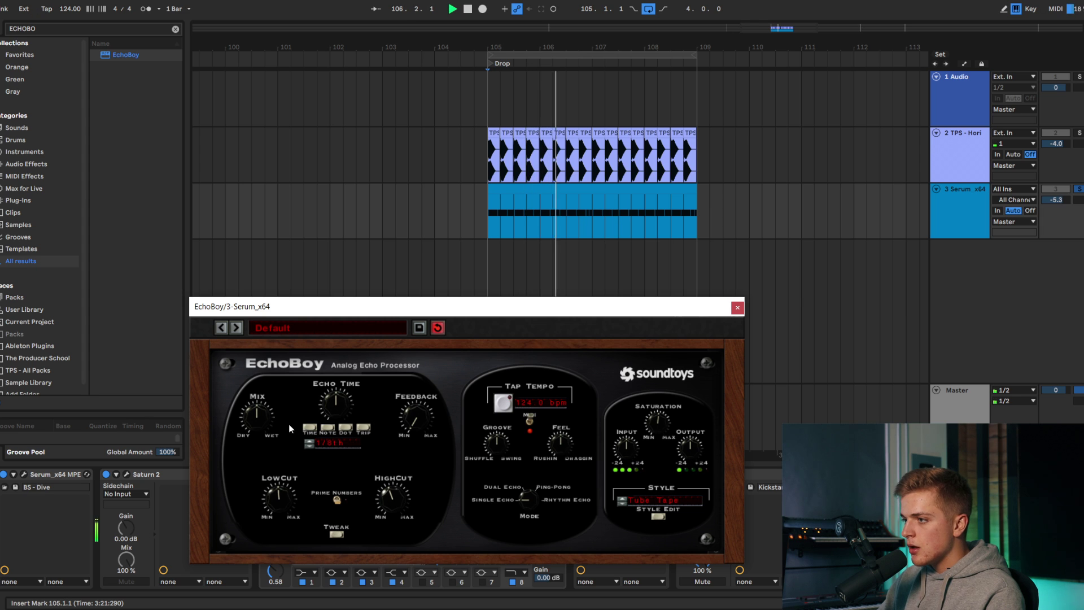
mouse_move(414, 404)
mouse_down()
mouse_move(418, 395)
mouse_move(414, 418)
mouse_up()
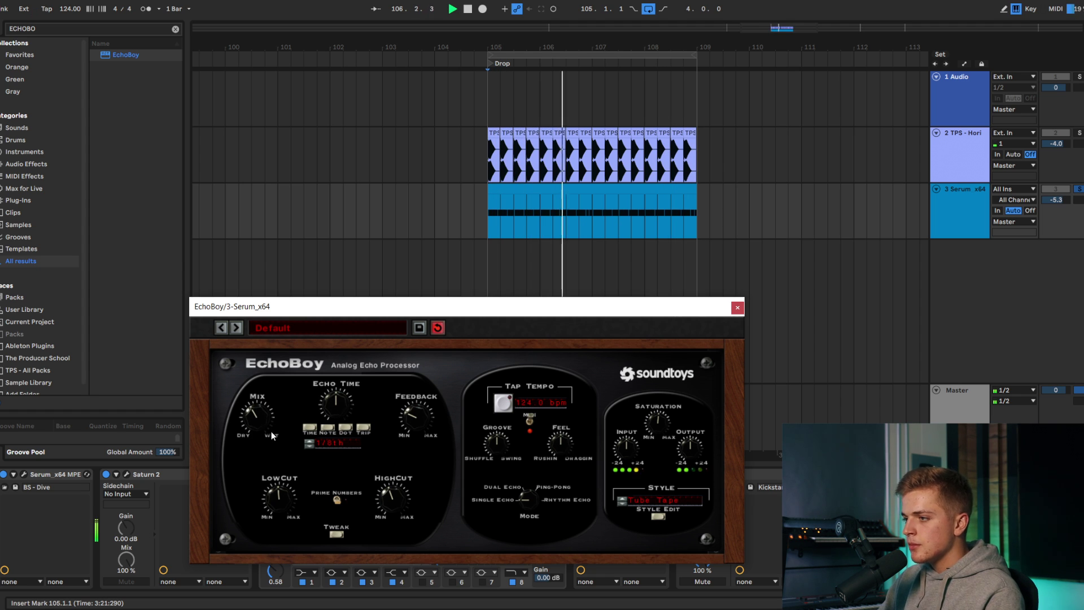
click(737, 308)
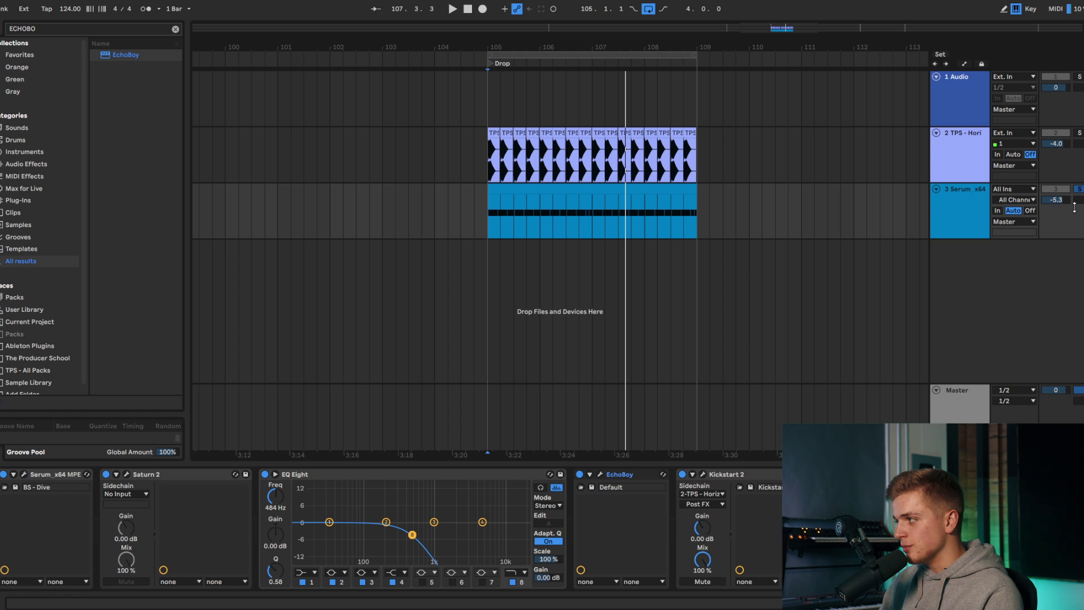
Step: Reopen EchoBoy, fine-tune its mix and output while the unsoloed bass plays with the kick, and close the plug-in
click(599, 473)
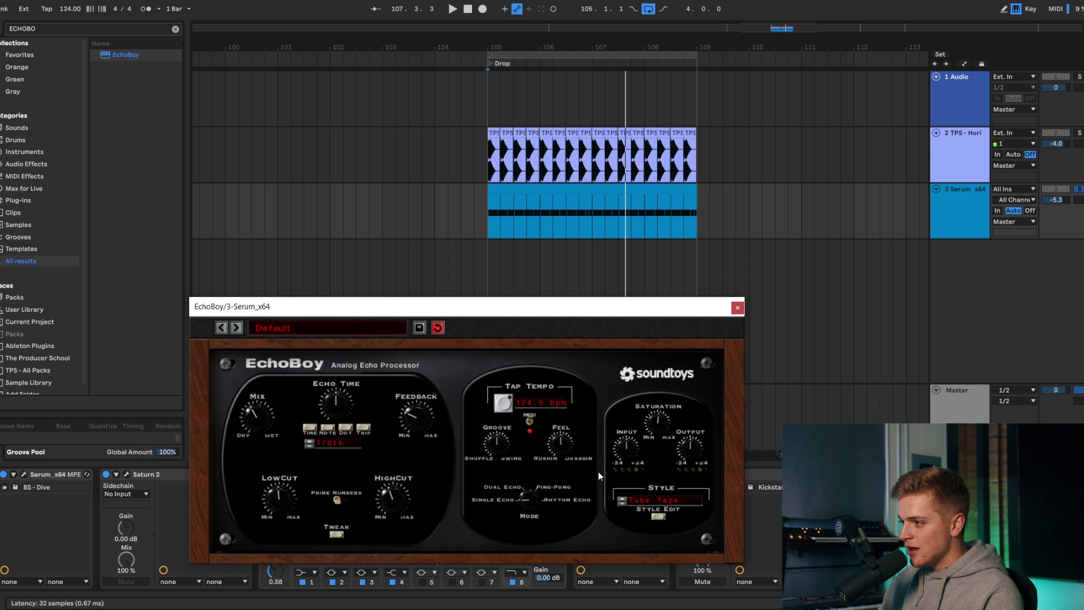
drag(320, 308, 344, 244)
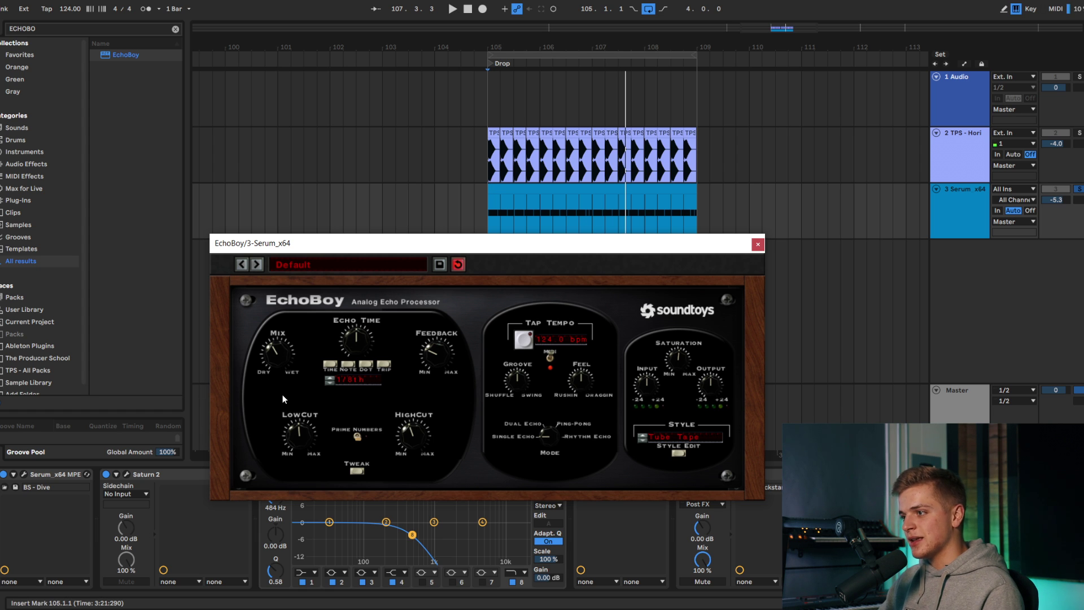
key(space)
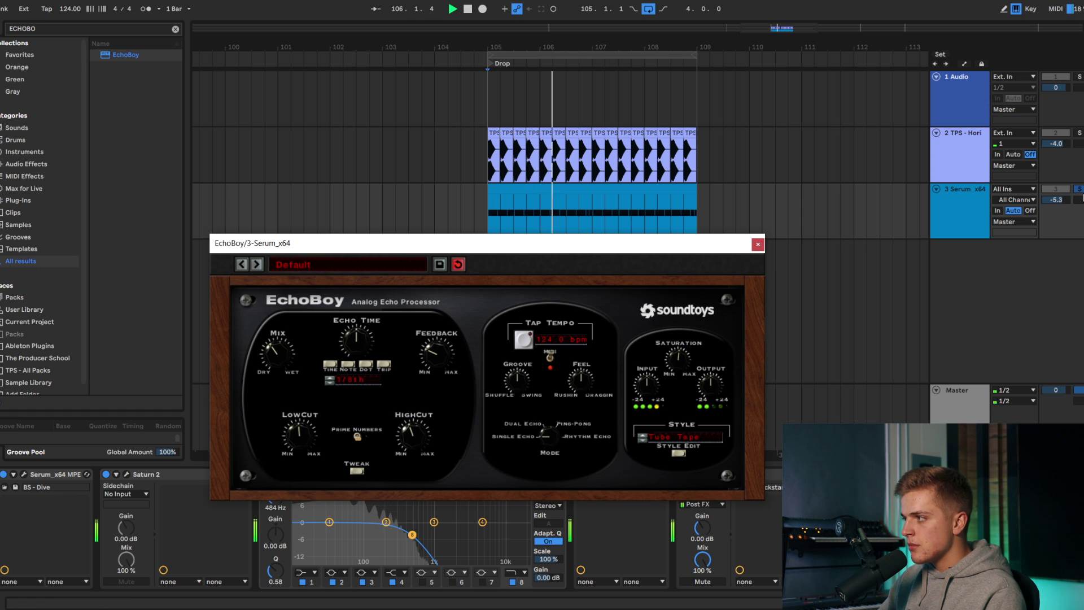
click(1078, 189)
click(282, 357)
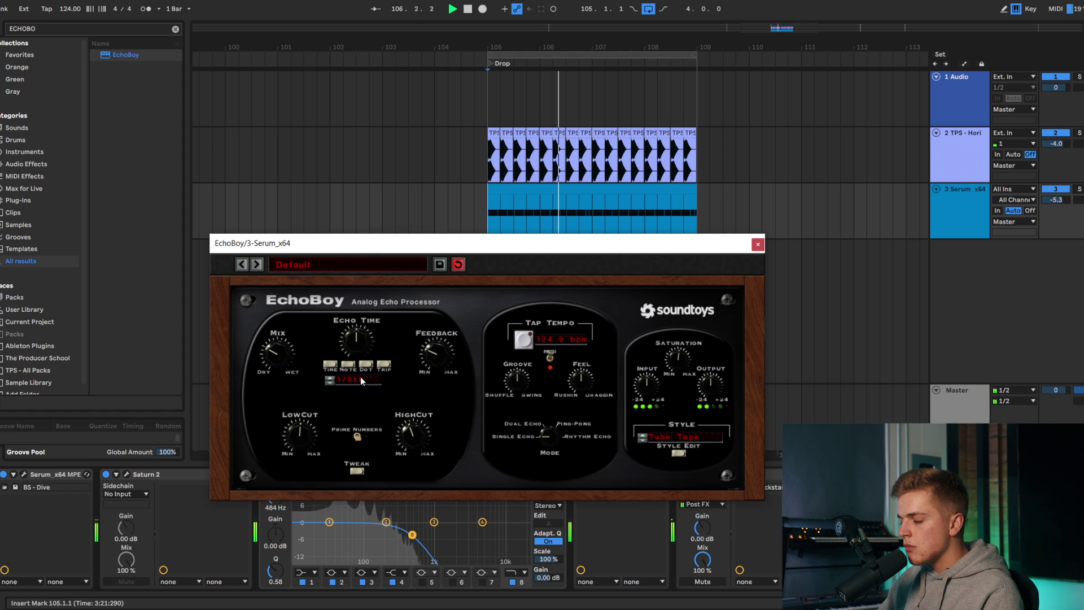
drag(712, 393, 714, 399)
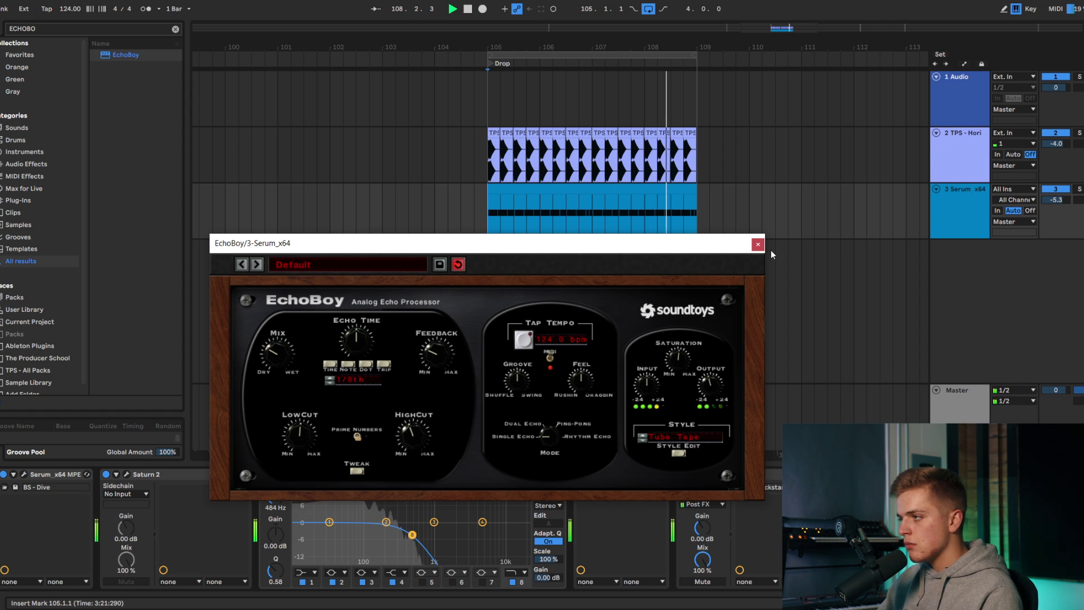
click(757, 243)
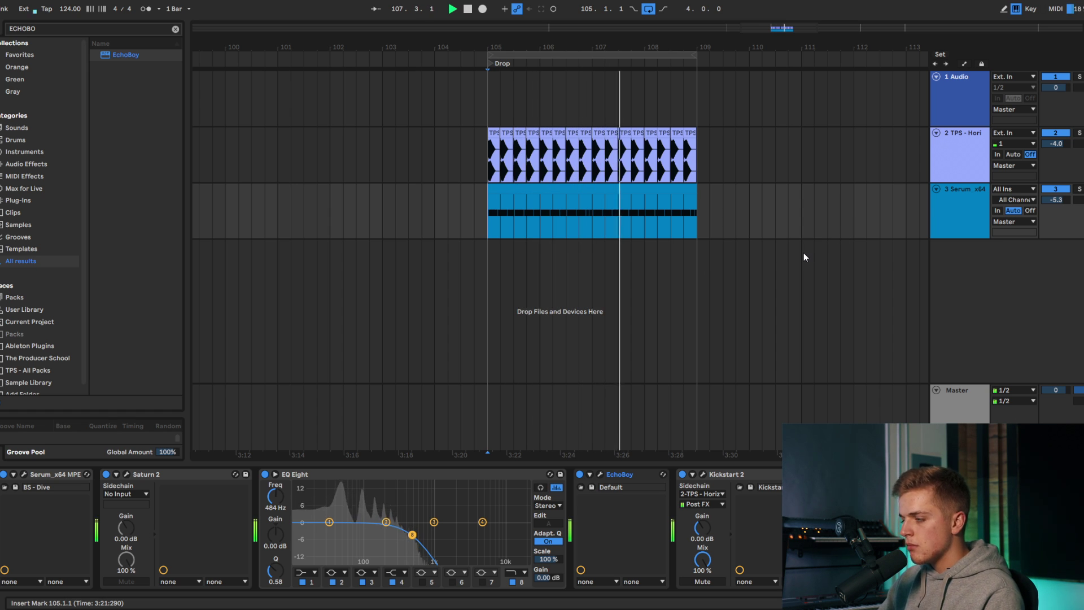
Step: Duplicate the four-bar kick and bass section to bar 113, extend the loop to eight bars, and play it
ctrl+scroll(689, 245, down, 3)
drag(690, 234, 597, 132)
key(ctrl+d)
ctrl+scroll(598, 132, down, 3)
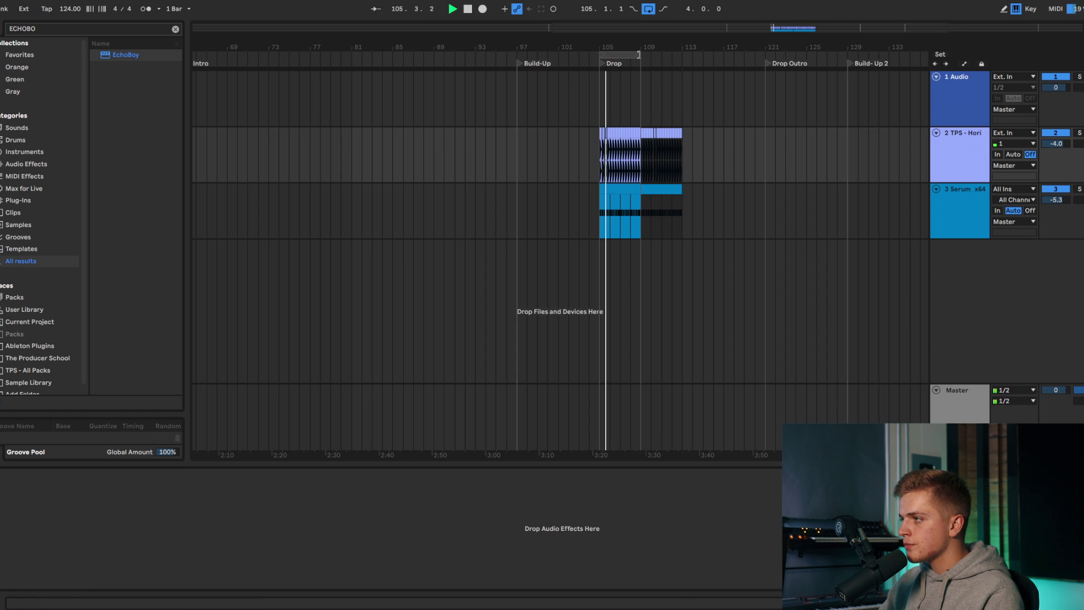
ctrl+scroll(685, 104, up, 3)
click(657, 217)
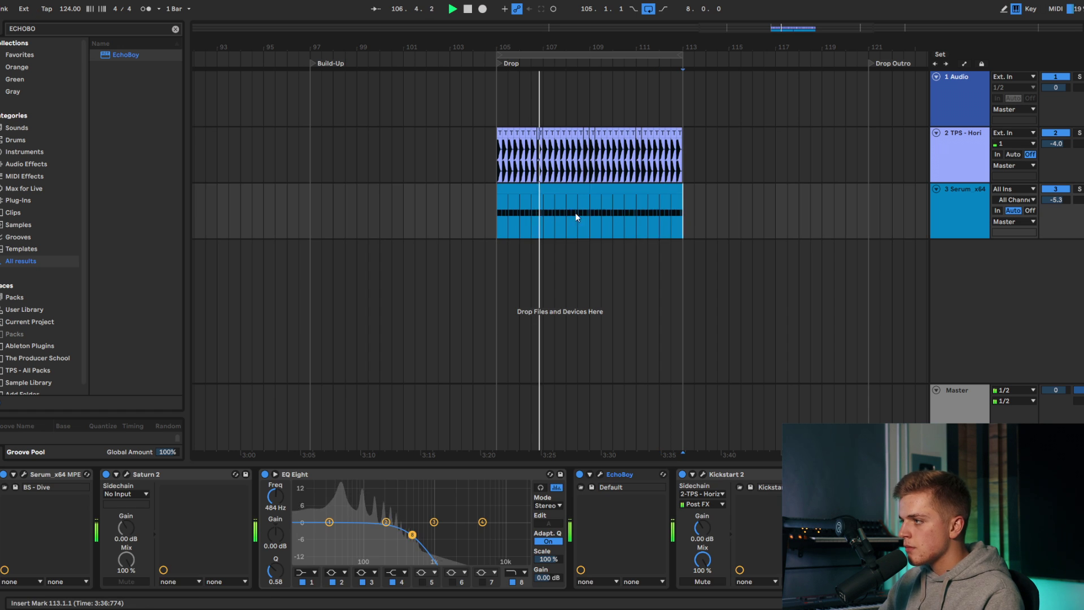
click(503, 212)
key(space)
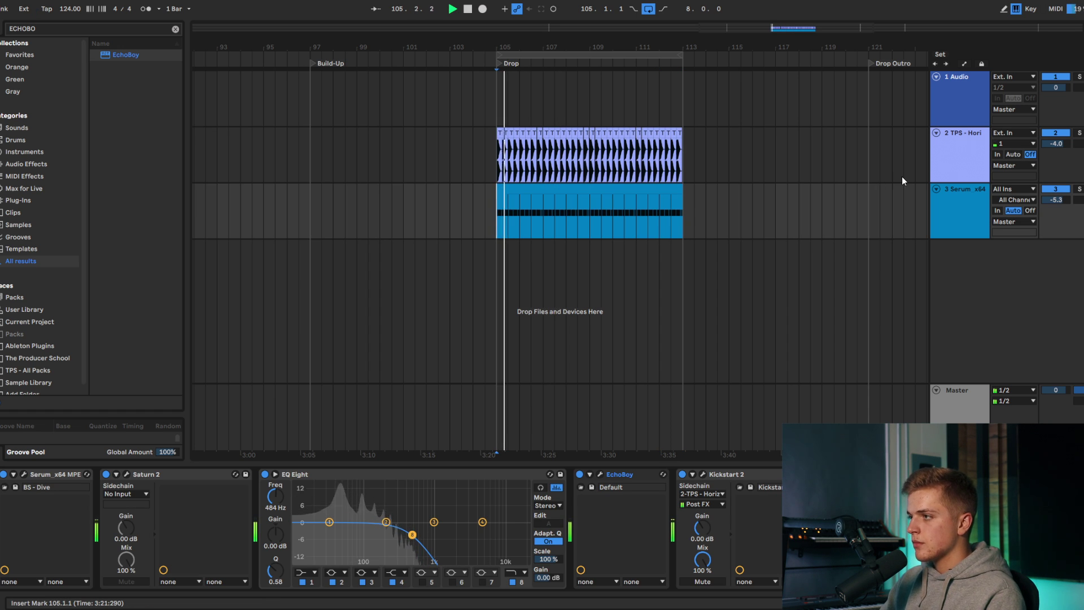
Step: Insert a new audio track below the kick track and search the library for "PERC HORIZON"
right_click(960, 166)
click(993, 267)
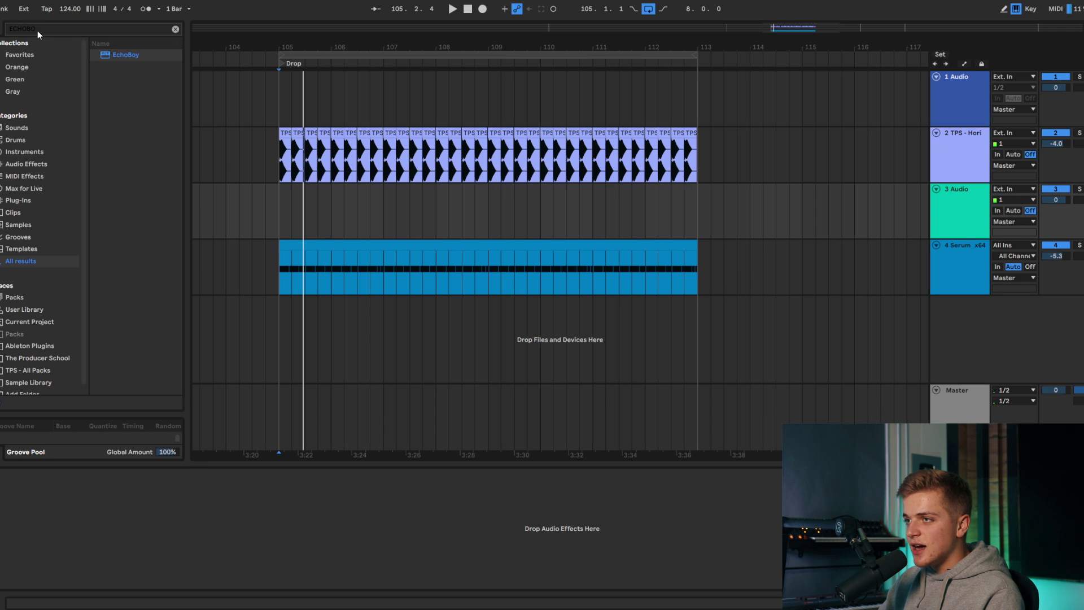
key(BackSpace)
key(BackSpace)
key(BackSpace)
key(BackSpace)
key(BackSpace)
key(BackSpace)
text(PERC)
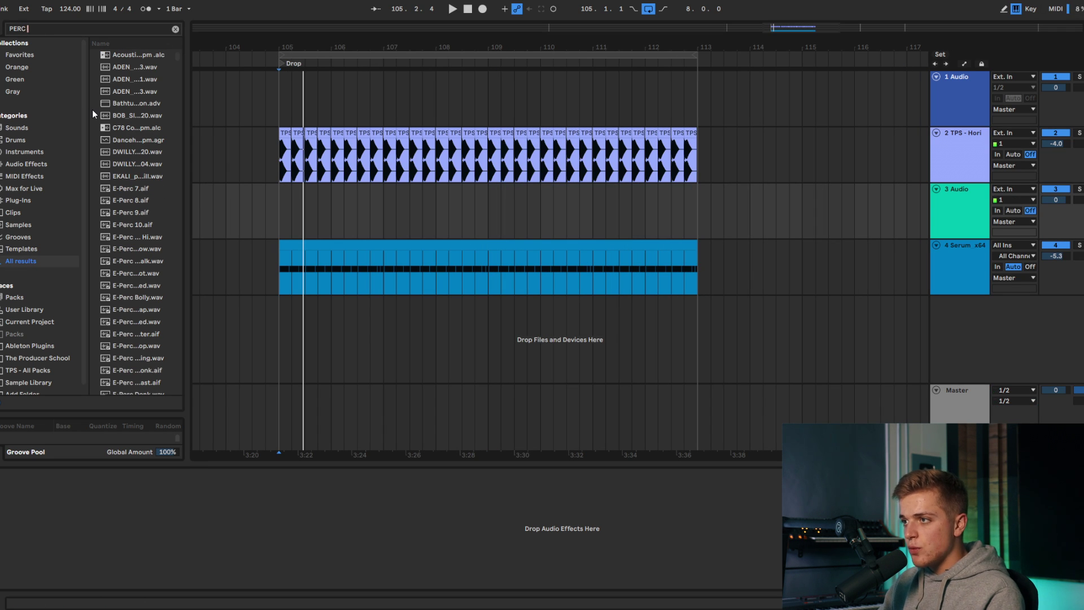
text( HORIZON)
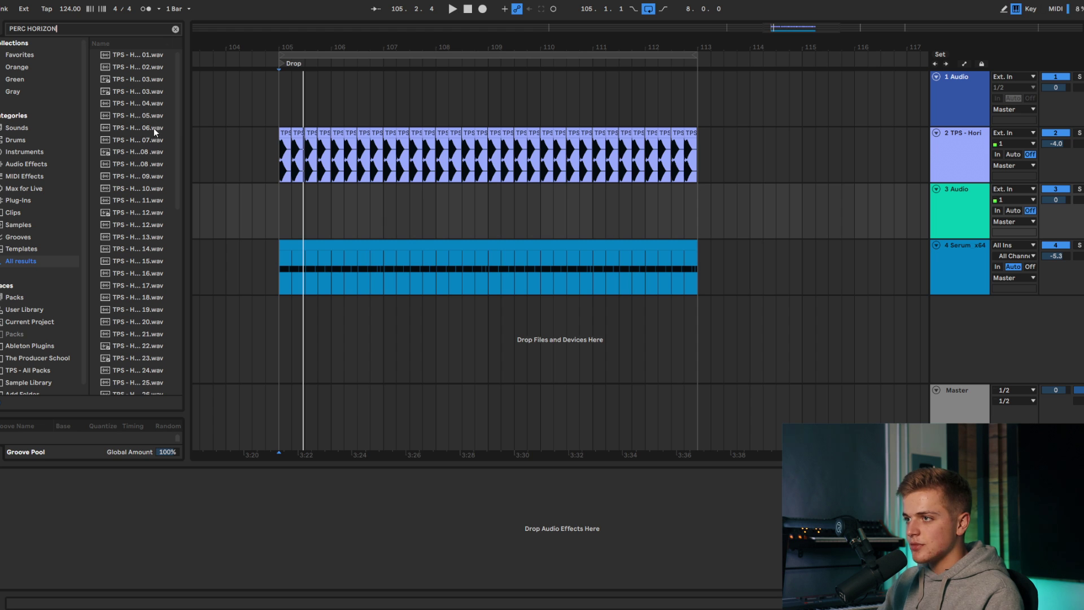
Step: Widen the browser to show full file names and audition the Horizon Perc samples from about Perc 10 to Perc 21
drag(187, 151, 254, 157)
scroll(195, 191, down, 2)
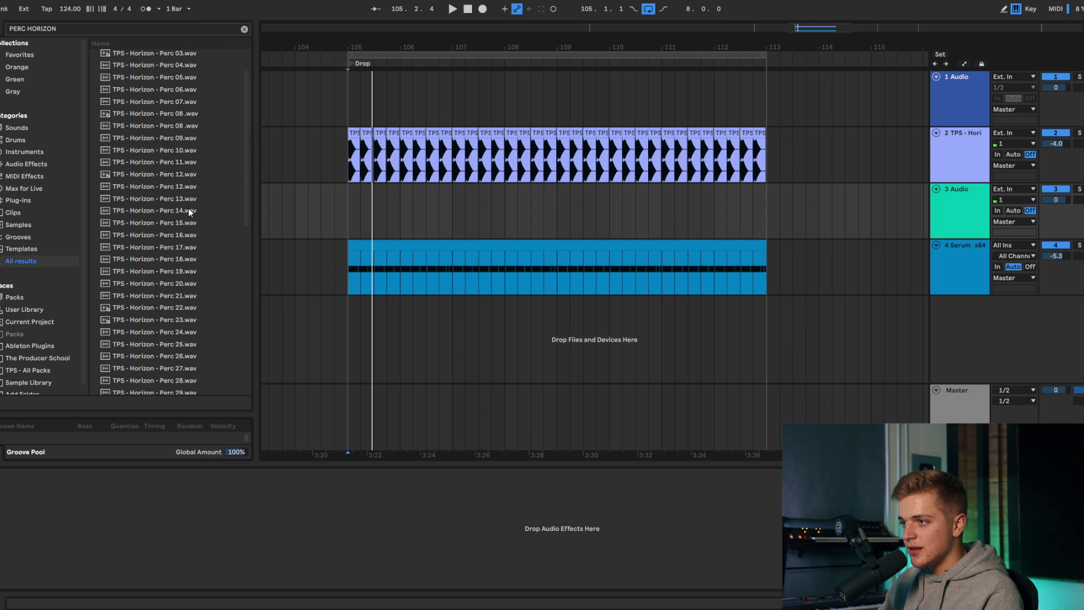
click(174, 154)
key(Down)
key(Down)
key(Down)
key(Down)
key(Down)
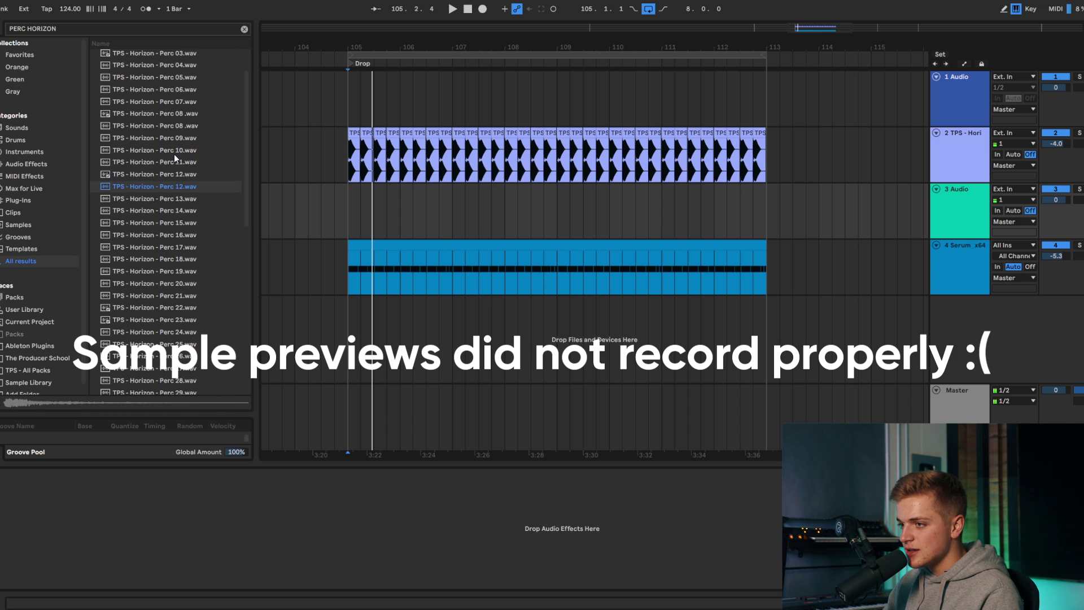
key(Down)
key(Down)
key(Down)
key(Down)
key(Down)
key(Down)
key(Down)
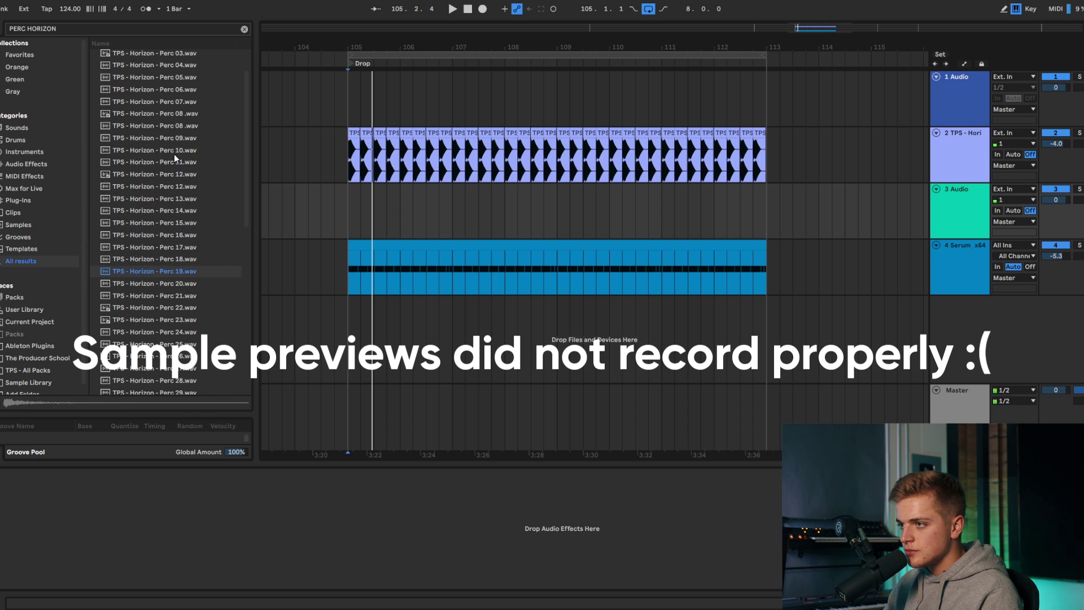
key(Down)
key(Up)
key(Up)
key(Down)
key(Up)
Step: Place TPS - Horizon - Perc 21 on the new audio track's second beat of bar 105 and lower the track to -8.1 dB
drag(154, 296, 367, 218)
click(352, 215)
key(plus)
key(plus)
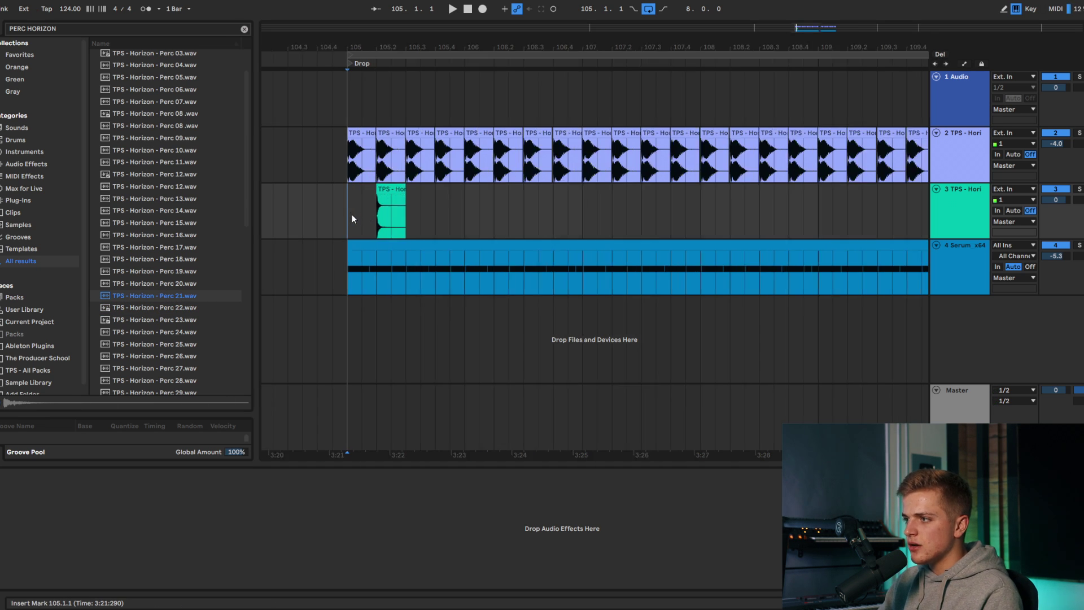
key(plus)
key(space)
drag(1055, 200, 1056, 223)
key(space)
key(space)
Step: Duplicate the two-beat percussion range from 105.1.1 to 105.3.1 repeatedly until it fills the drop to bar 113
drag(349, 198, 486, 203)
key(space)
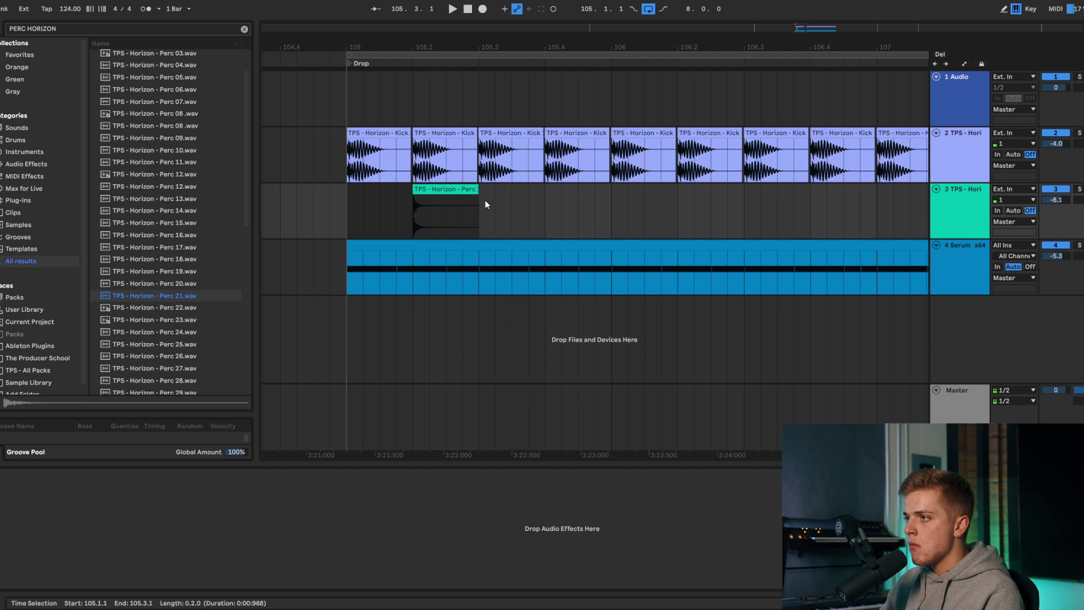
key(minus)
key(minus)
key(ctrl+d)
key(ctrl+d)
key(ctrl+d)
key(ctrl+d)
key(ctrl+d)
key(ctrl+d)
key(ctrl+d)
key(ctrl+d)
key(ctrl+d)
click(450, 198)
key(space)
Step: Open the first Perc 21 clip's sample view and shrink the enlarged clip view to its docked height
mouse_move(449, 197)
mouse_down()
mouse_move(866, 192)
mouse_move(867, 220)
mouse_move(446, 187)
mouse_up()
double_click(862, 192)
double_click(856, 113)
key(space)
key(space)
key(space)
double_click(470, 187)
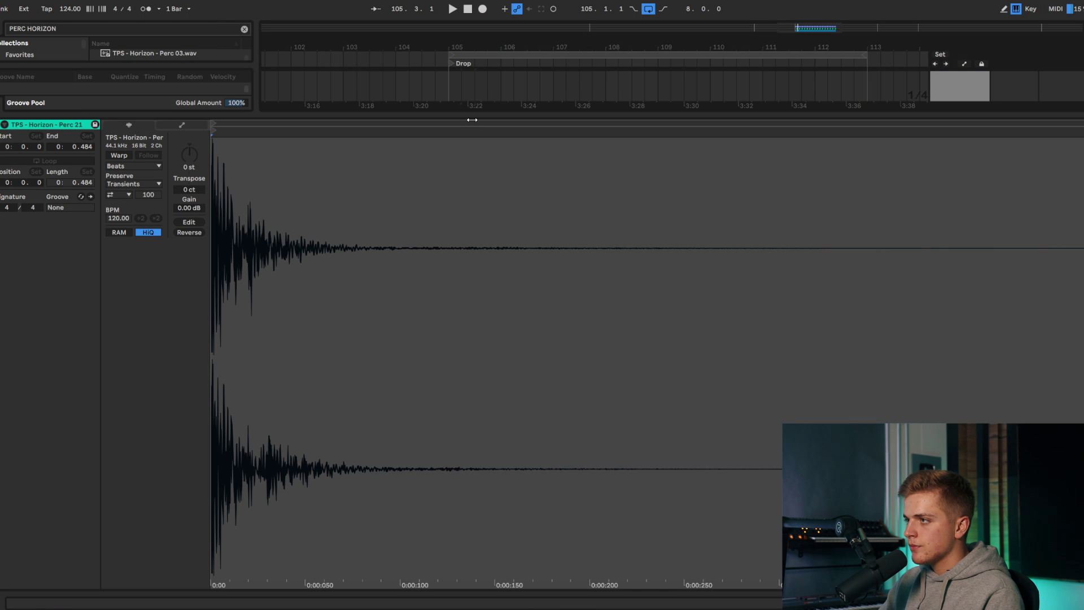
double_click(472, 120)
Step: Select all Perc 21 clips on the percussion track and transpose them to -6 st while playing the drop
click(478, 188)
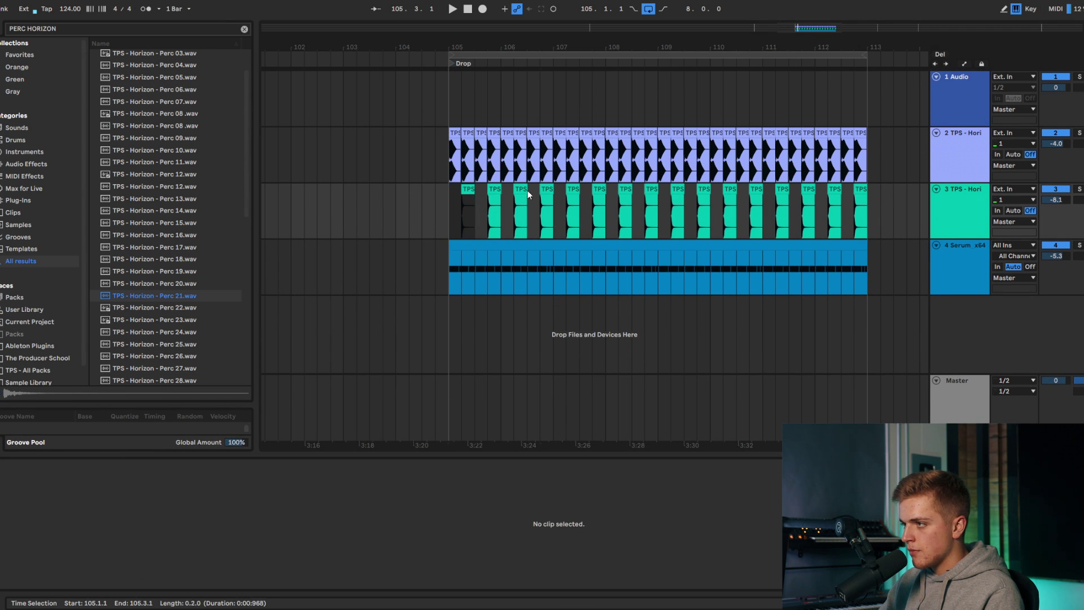
drag(479, 189, 875, 195)
drag(194, 502, 194, 508)
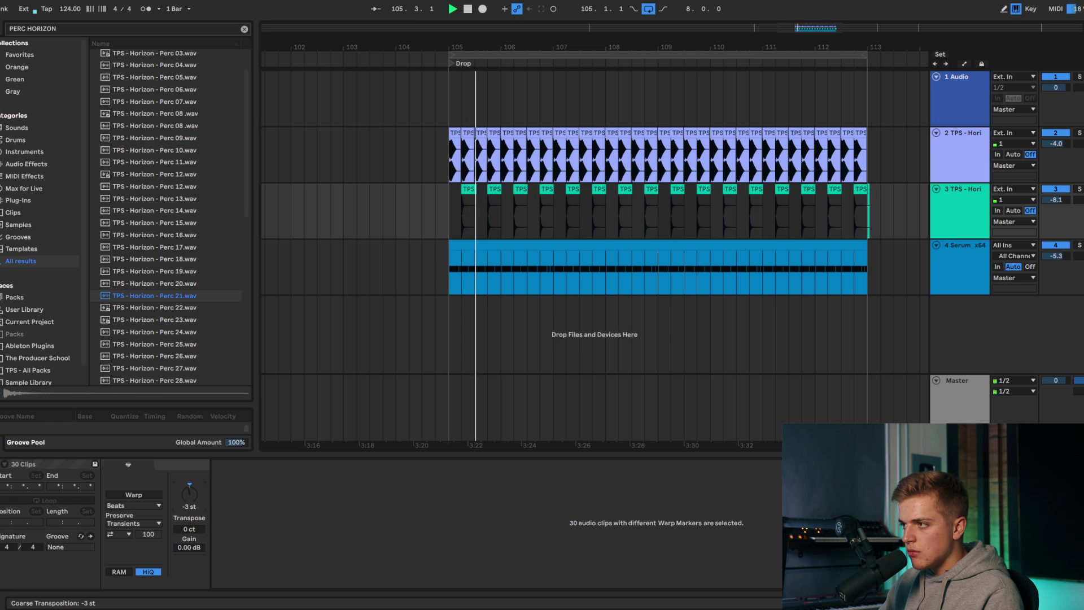
drag(194, 514, 194, 522)
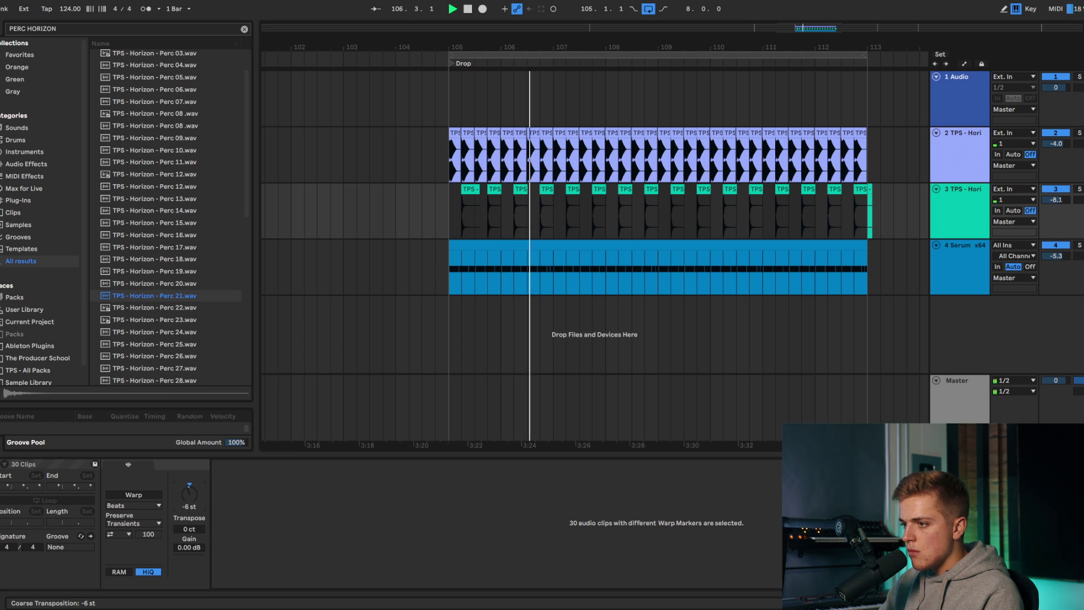
key(space)
key(space)
Step: Set the transposition of the selected Perc 21 clips to -4 st and audition them in the drop
drag(189, 494, 189, 480)
key(space)
key(space)
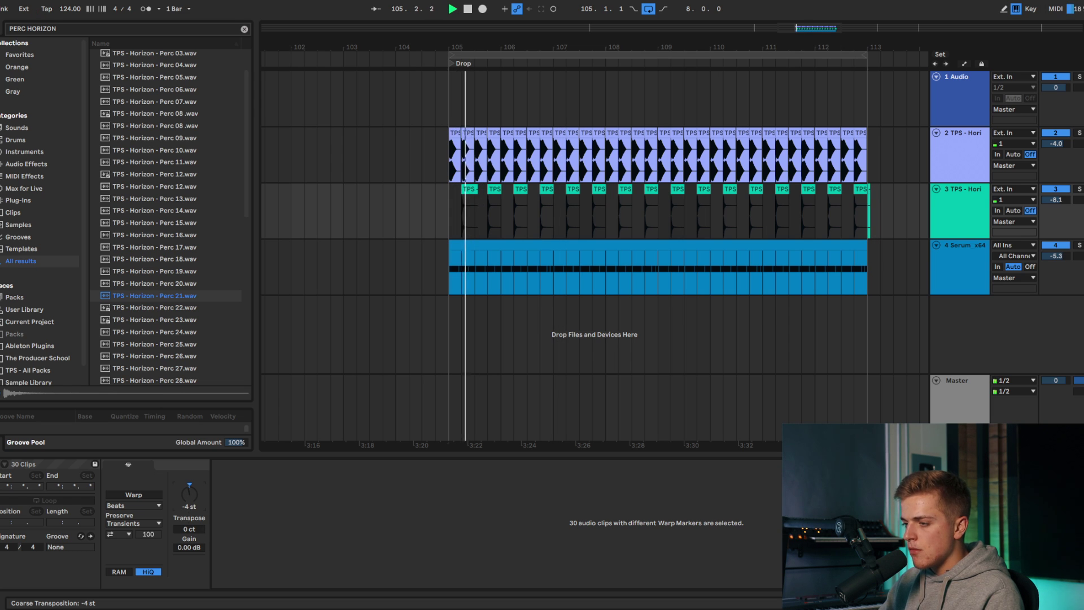
key(space)
drag(189, 494, 189, 499)
key(space)
key(space)
key(space)
key(space)
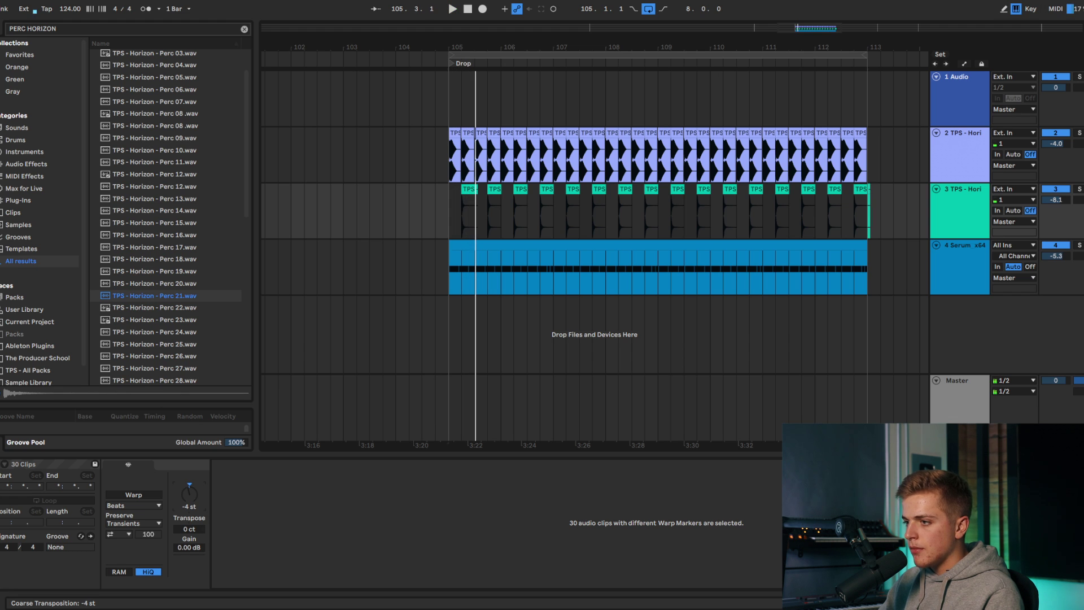
Step: Set the transposition of the selected Perc 21 clips to -6 st and audition them in the drop
key(space)
key(space)
drag(189, 494, 190, 490)
key(space)
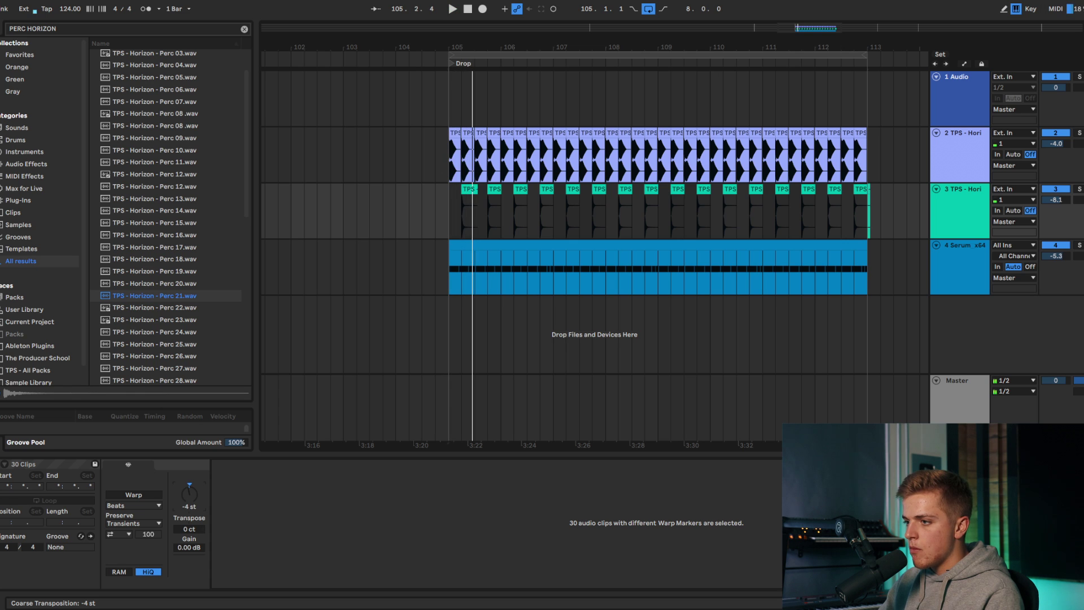
key(space)
key(space)
key(Down)
key(space)
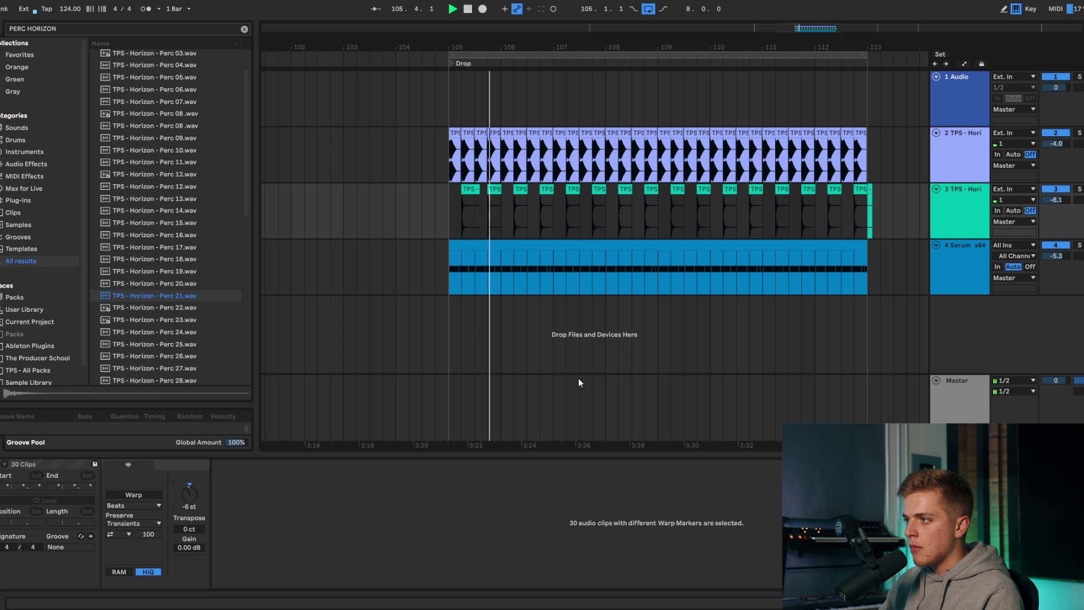
Step: Lower the Perc 21 track volume to -11.9 dB during playback and select the track
click(1069, 198)
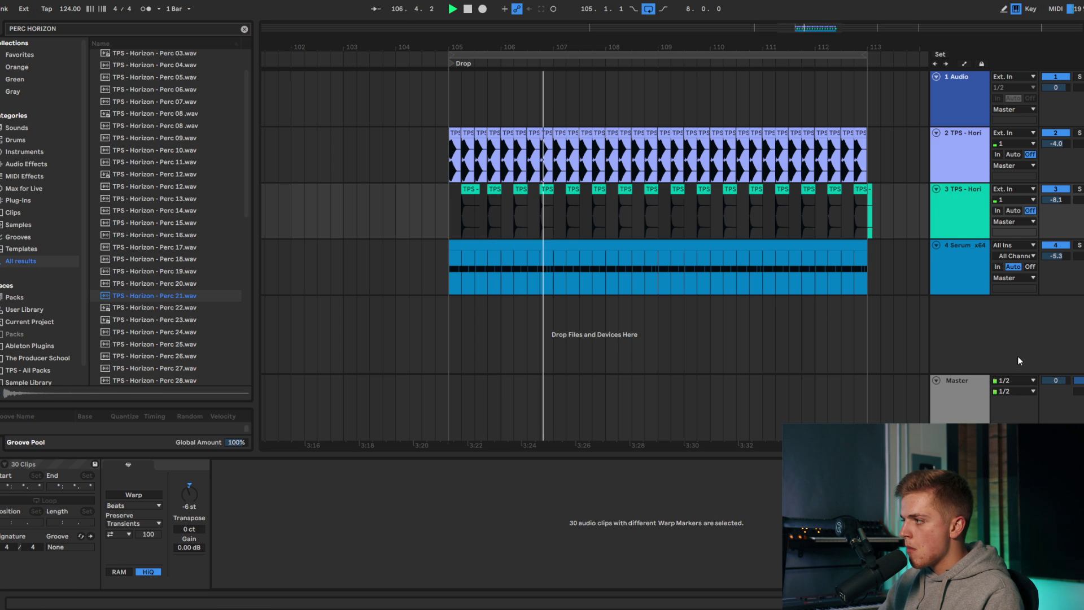
click(960, 197)
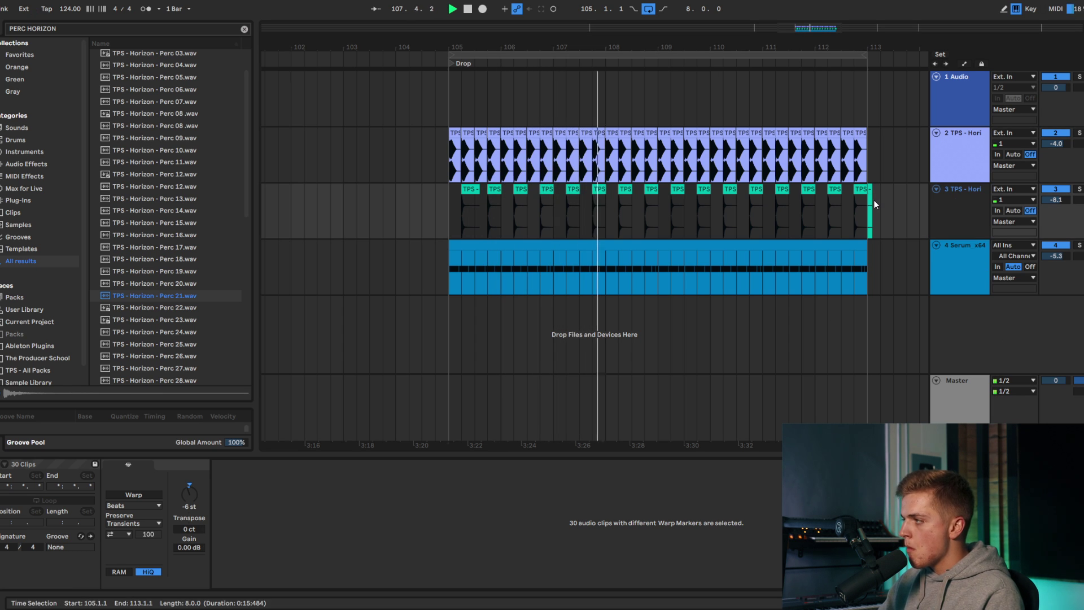
click(874, 201)
mouse_move(1066, 201)
mouse_down()
mouse_move(1067, 216)
mouse_move(1058, 205)
mouse_up()
click(976, 209)
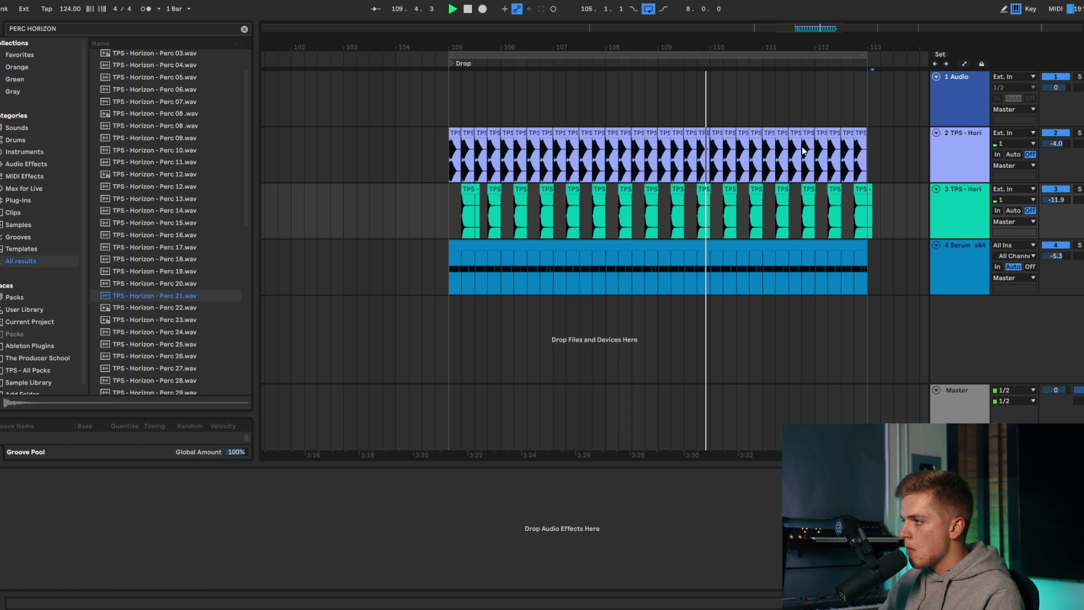
Step: Search the browser for "eq" and add EQ Eight to the Perc 21 track
key(BackSpace)
key(BackSpace)
key(BackSpace)
key(BackSpace)
key(BackSpace)
key(BackSpace)
key(BackSpace)
key(BackSpace)
key(BackSpace)
key(BackSpace)
key(BackSpace)
key(BackSpace)
text(eq)
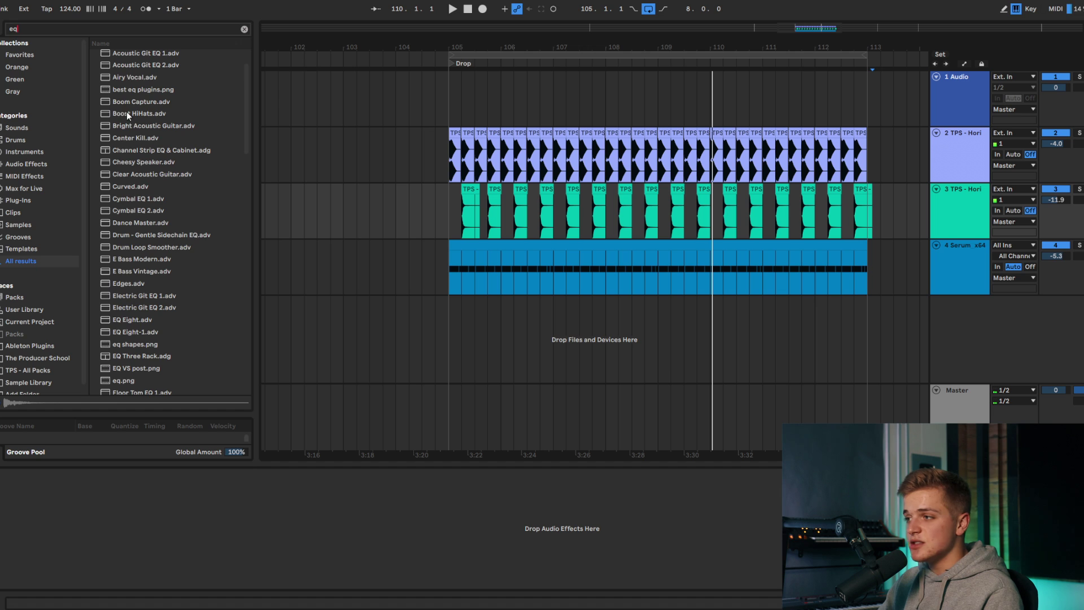
double_click(143, 68)
key(space)
key(space)
Step: Shape the percussion EQ with a high cut at 1.32 kHz and a low cut at 97.9 Hz, auditioning the drop
click(260, 582)
drag(262, 534, 183, 533)
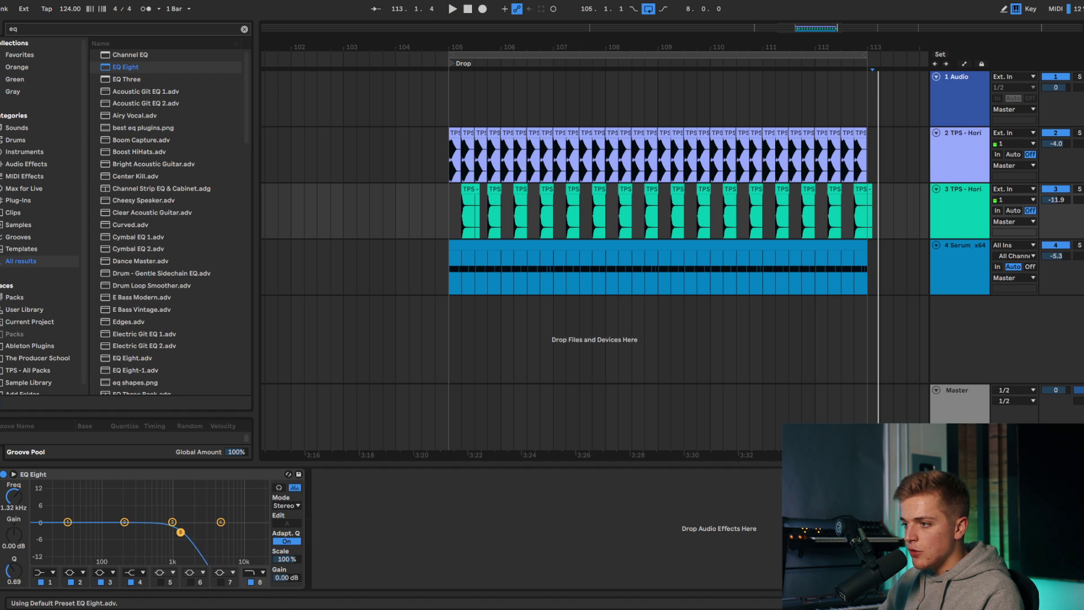
click(451, 219)
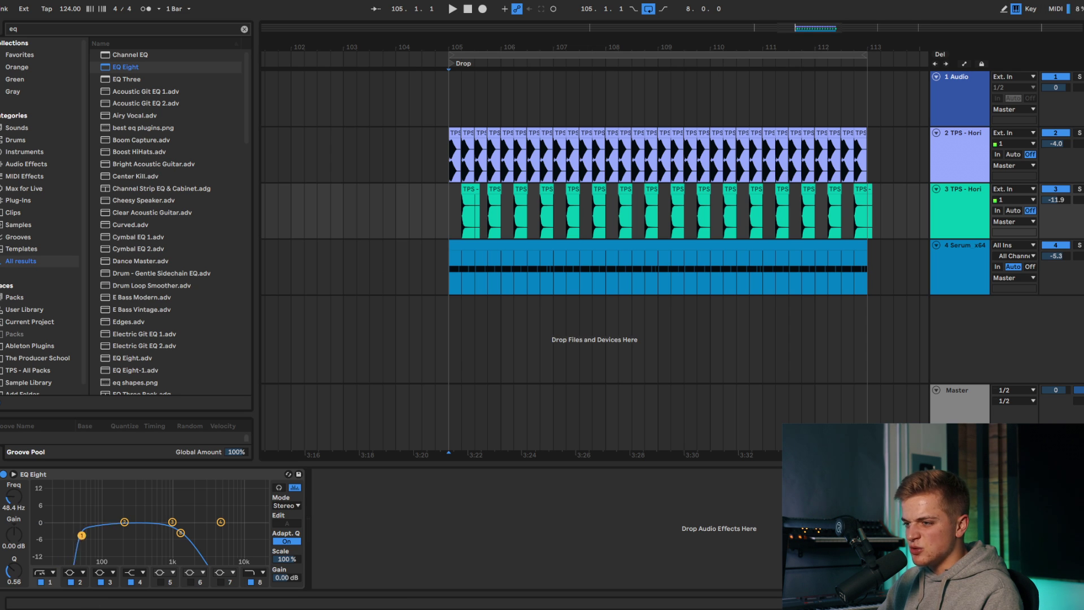
key(space)
drag(102, 535, 103, 535)
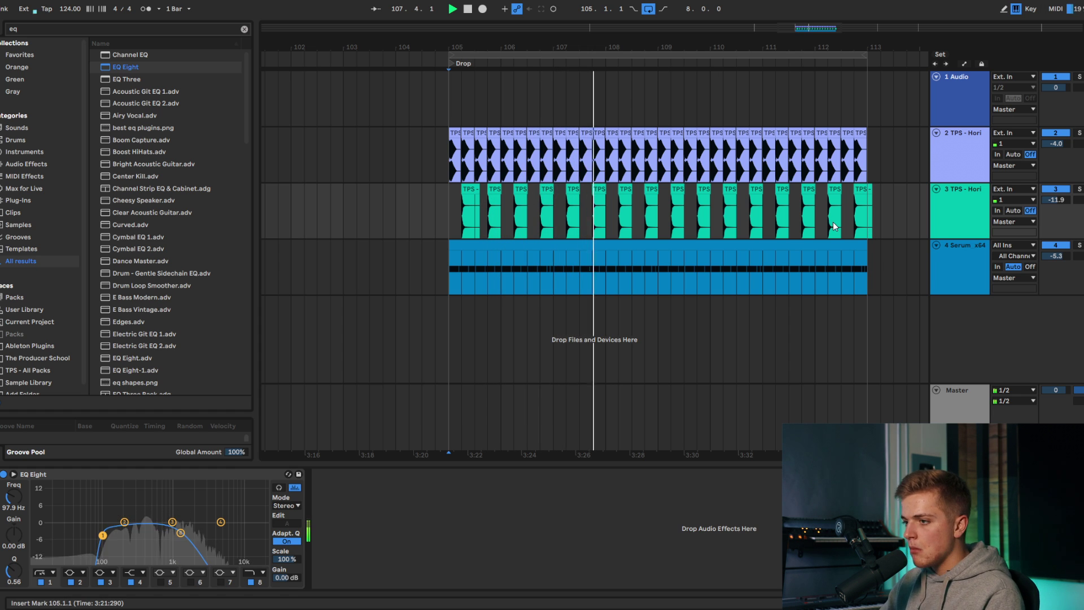
key(space)
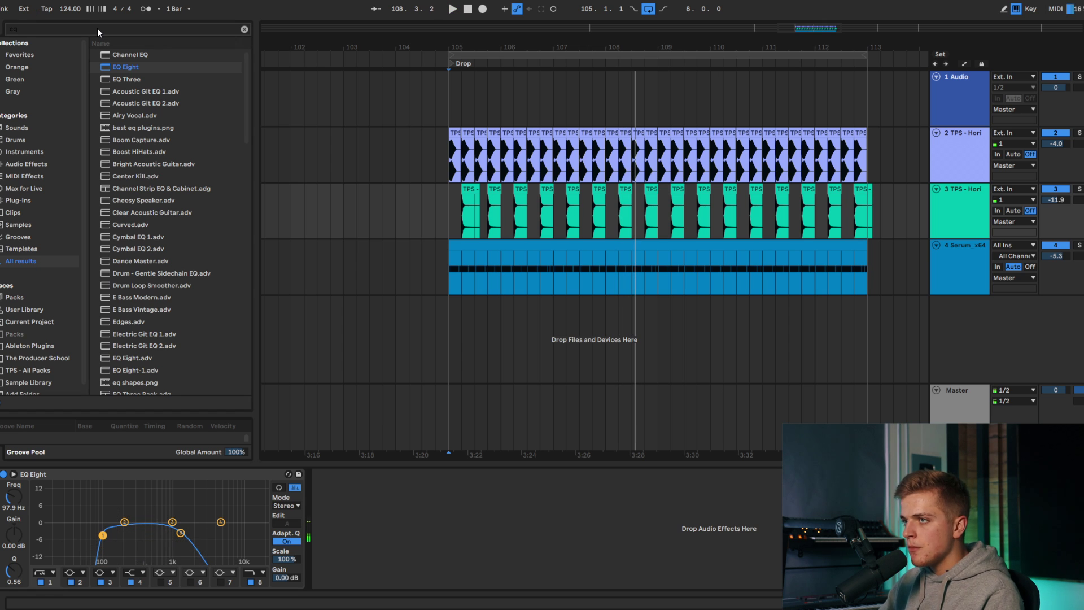
Step: Search the browser for "echoboy", add EchoBoy to the Perc 21 track and solo that track
click(97, 29)
text(echoboy)
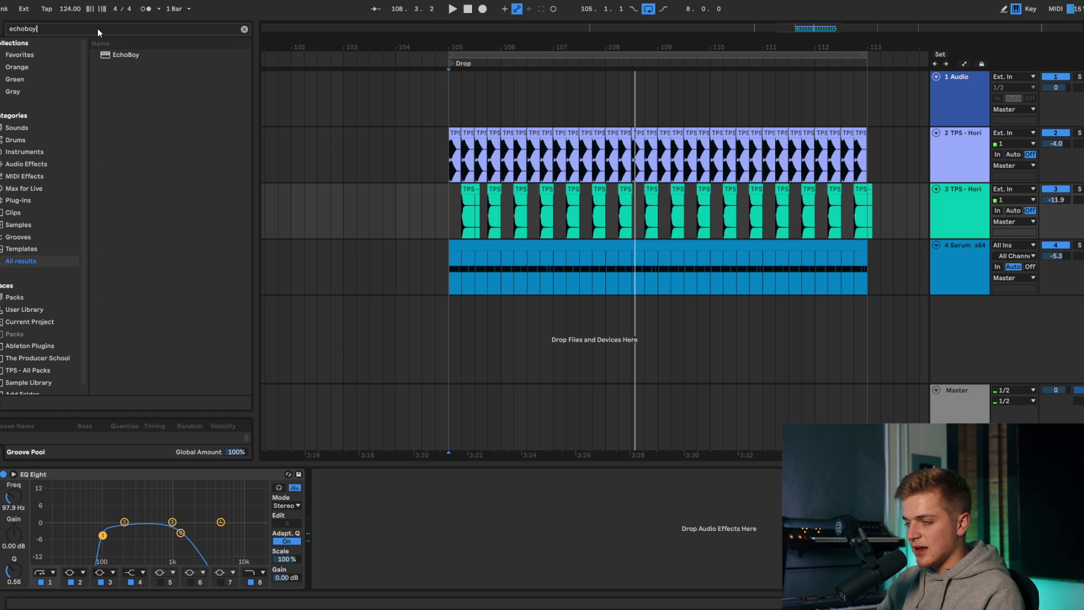
double_click(122, 55)
click(1064, 190)
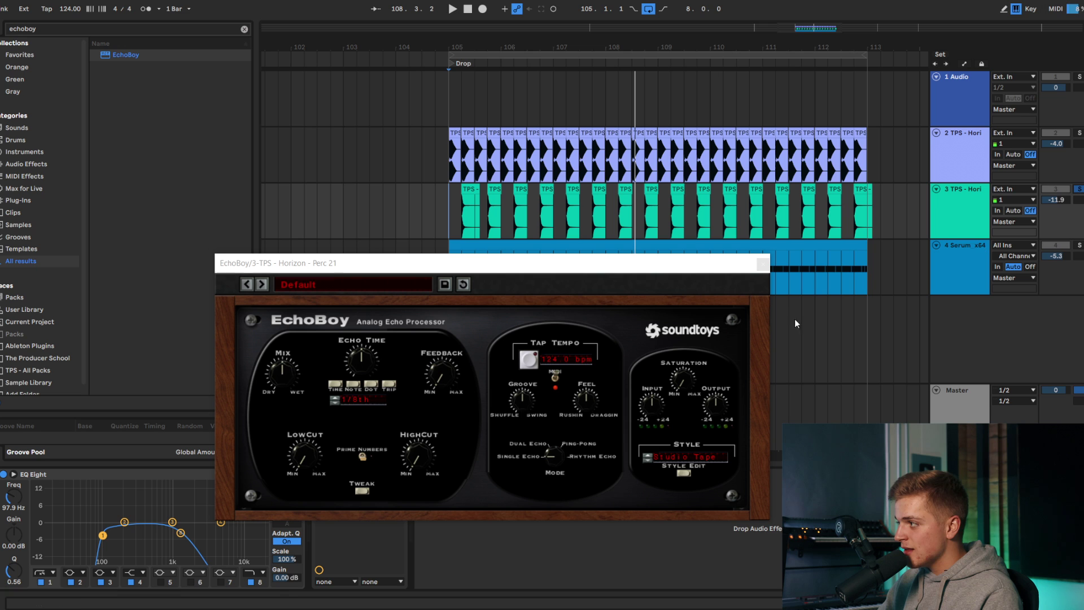
Step: Set EchoBoy to Ping-Pong mode with the Pong echo at 1/16th, feedback at 0.57 and the mix fully dry
drag(289, 374, 286, 378)
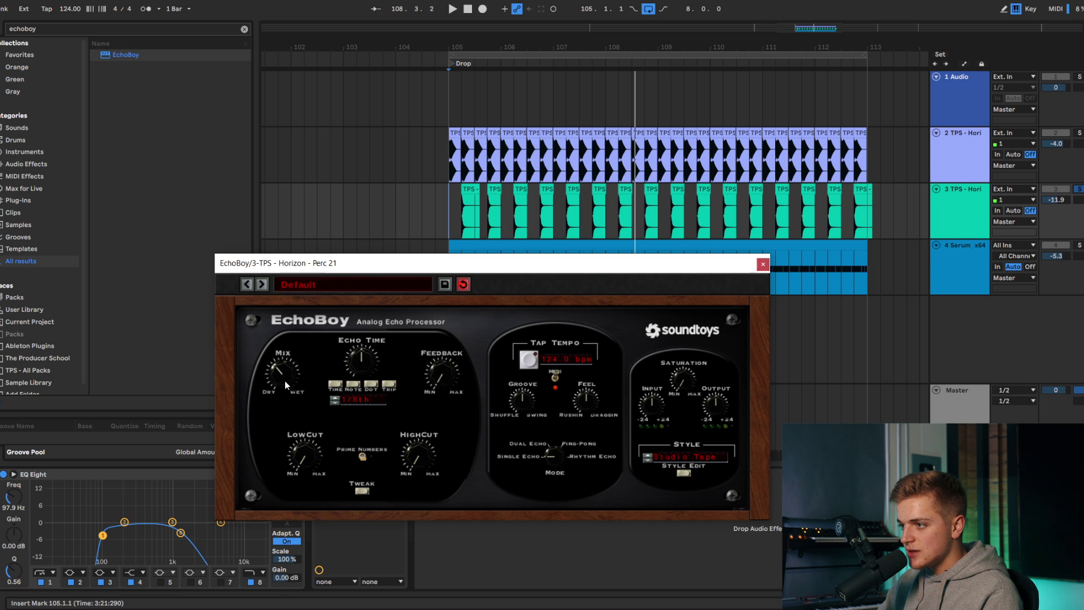
drag(558, 452, 561, 433)
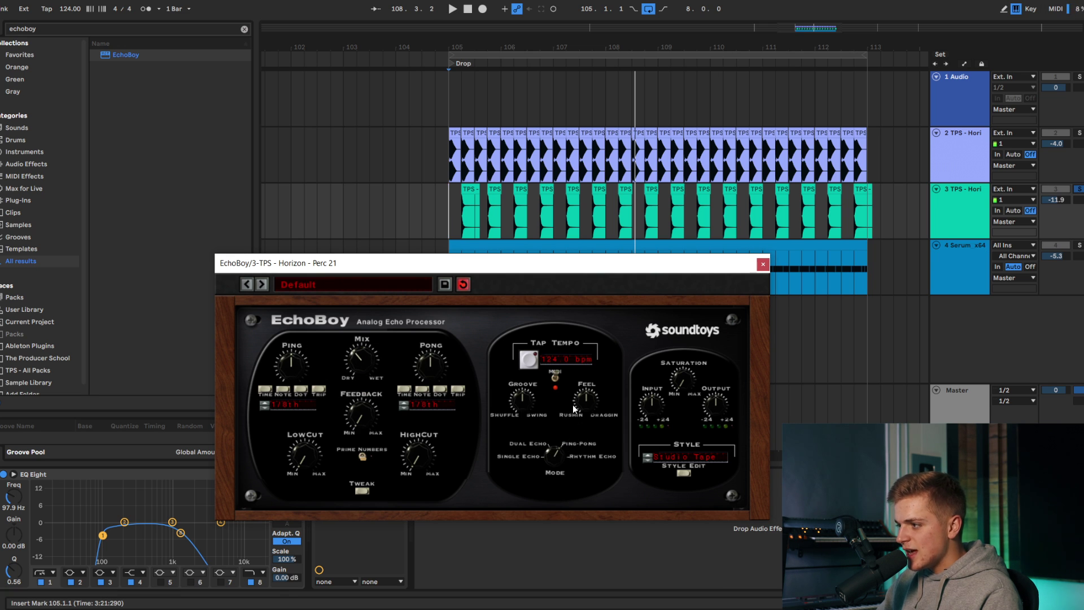
click(405, 408)
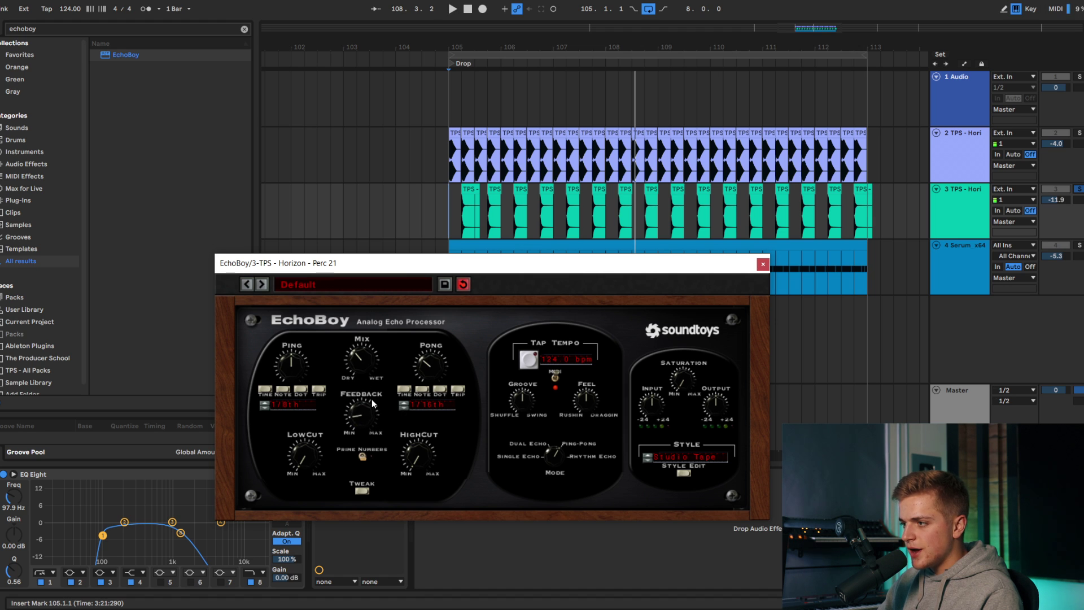
drag(371, 360, 364, 388)
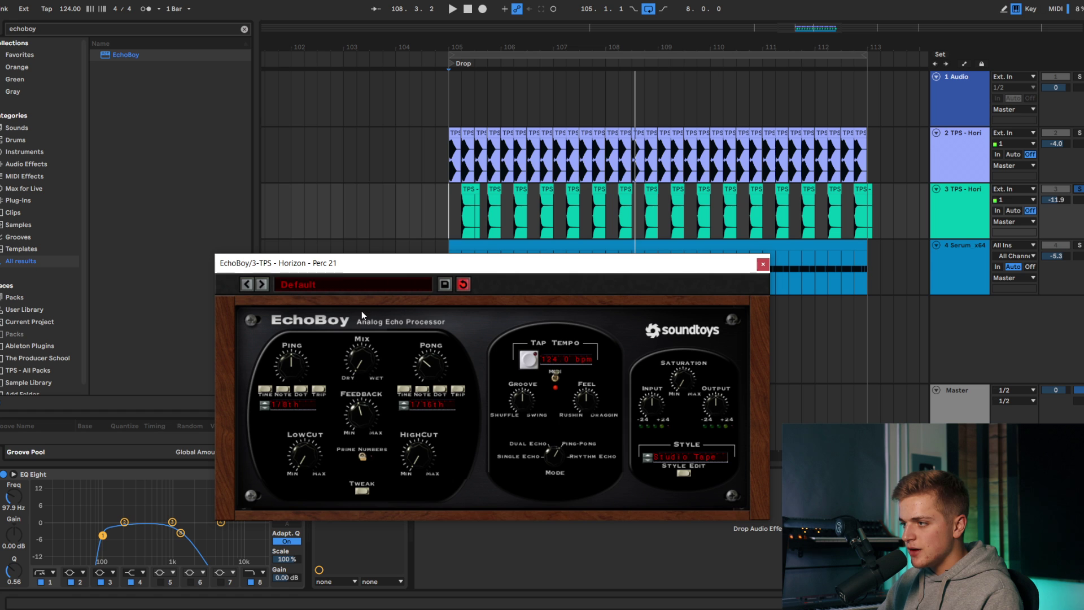
drag(361, 265, 269, 167)
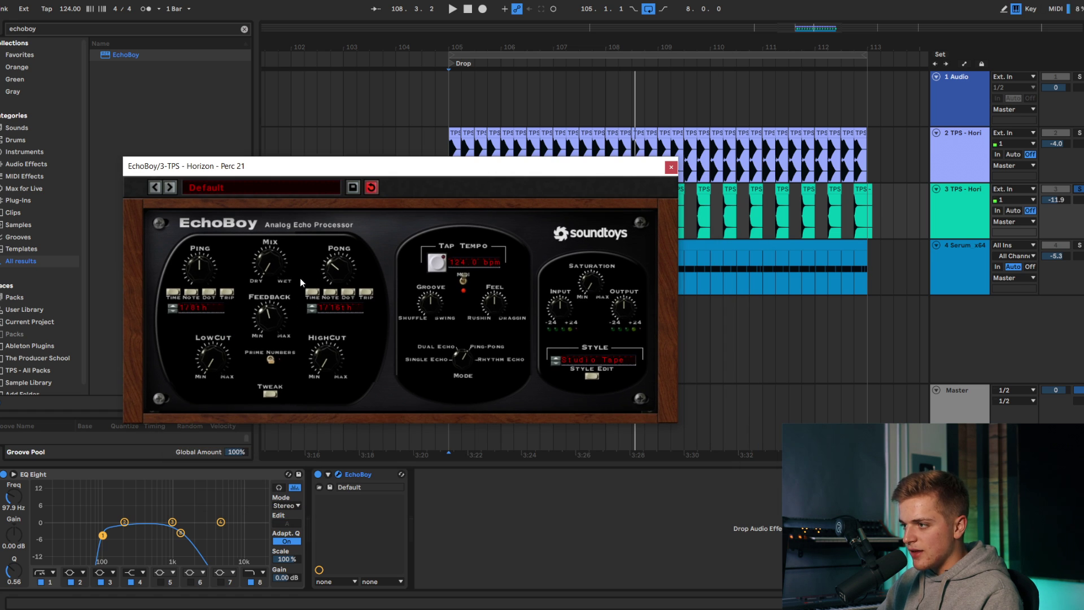
Step: Show EchoBoy's Mix automation on the percussion track and draw a ramp rising from 105.3 to 105.4 that drops back to zero
click(328, 474)
right_click(451, 537)
click(471, 570)
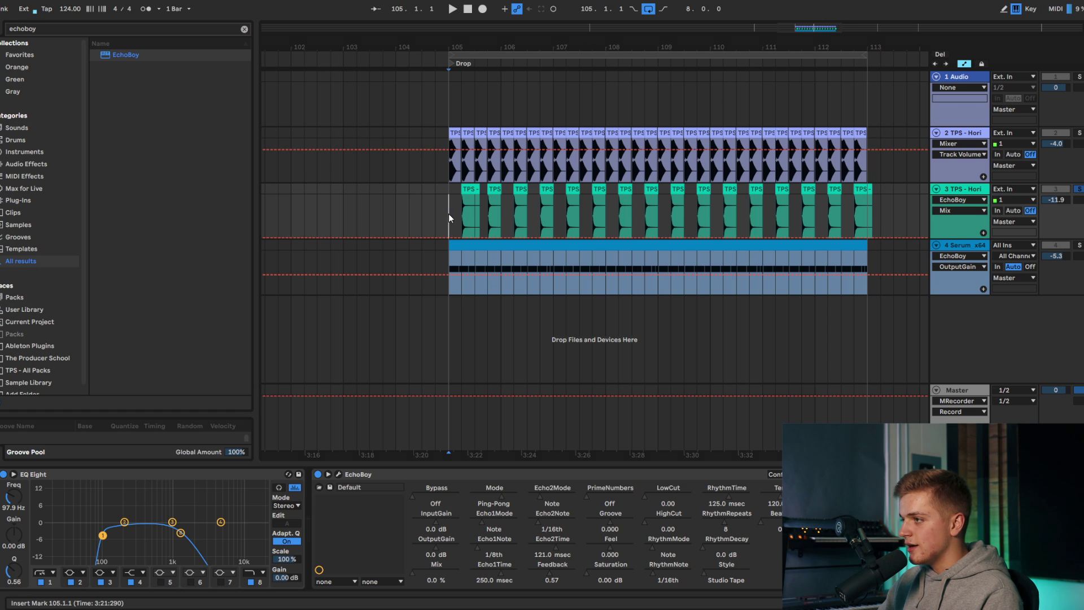
scroll(539, 226, up, 2)
key(space)
scroll(365, 237, up, 2)
key(space)
key(space)
click(428, 238)
mouse_move(495, 237)
mouse_down()
mouse_move(496, 195)
mouse_move(497, 238)
mouse_up()
key(space)
key(space)
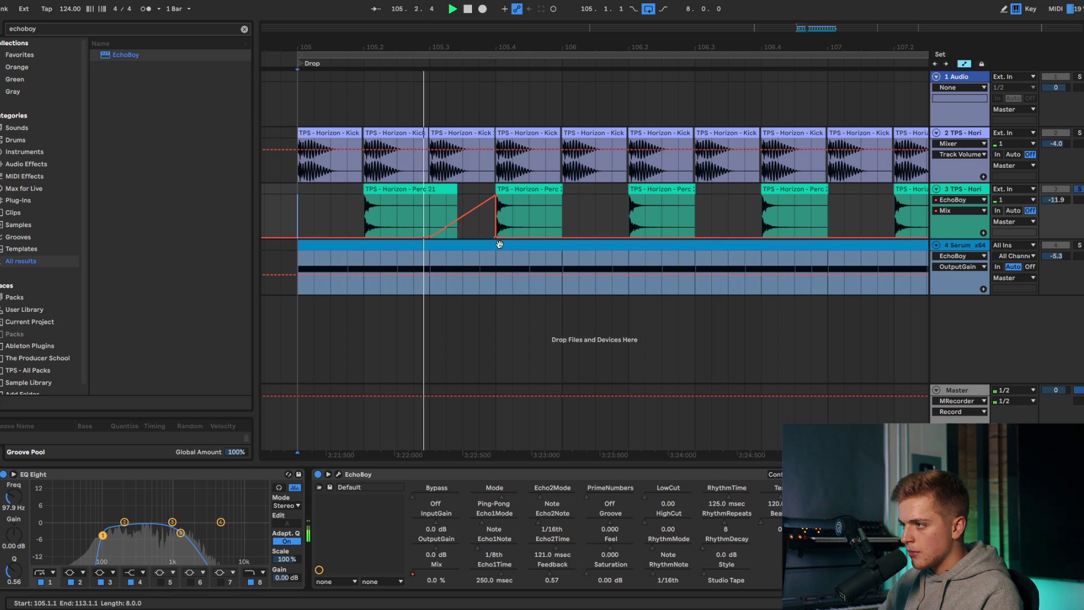
Step: Bend the rising Mix automation ramp into a curve and audition it from just before bar 105
click(281, 215)
key(space)
key(space)
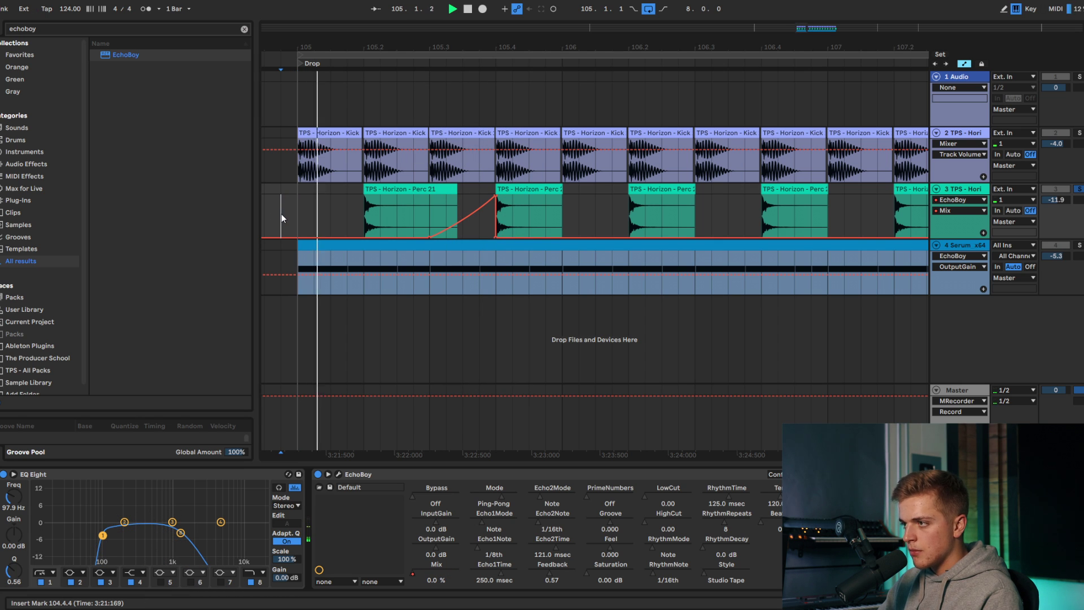
key(space)
key(space)
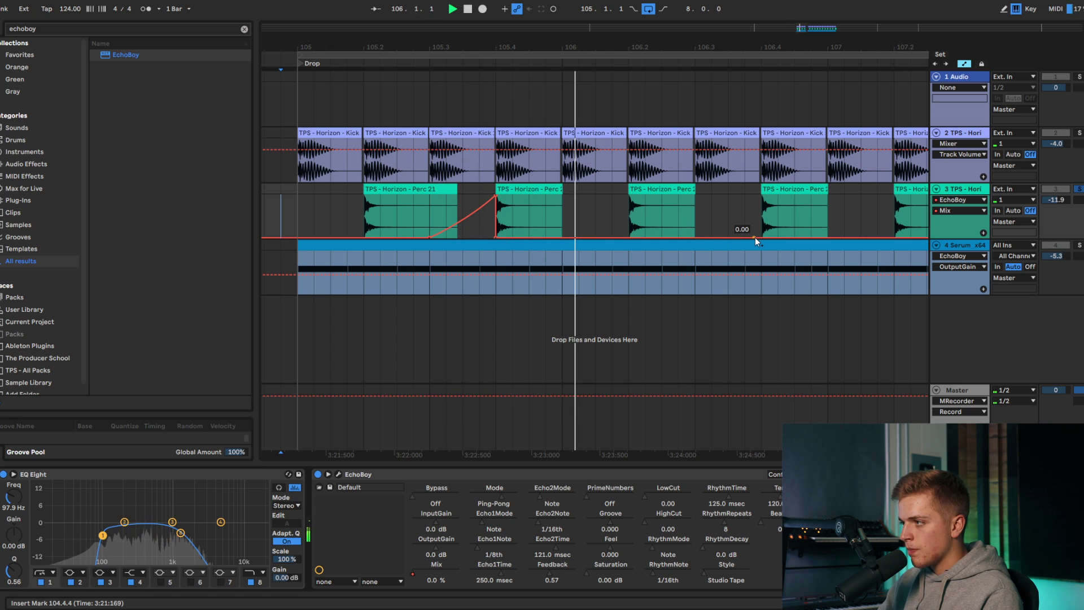
Step: Draw a Mix automation jump to about 0.52 at 106.4 that falls to 0.00 at 107.2
drag(770, 236, 762, 212)
key(space)
drag(827, 211, 763, 219)
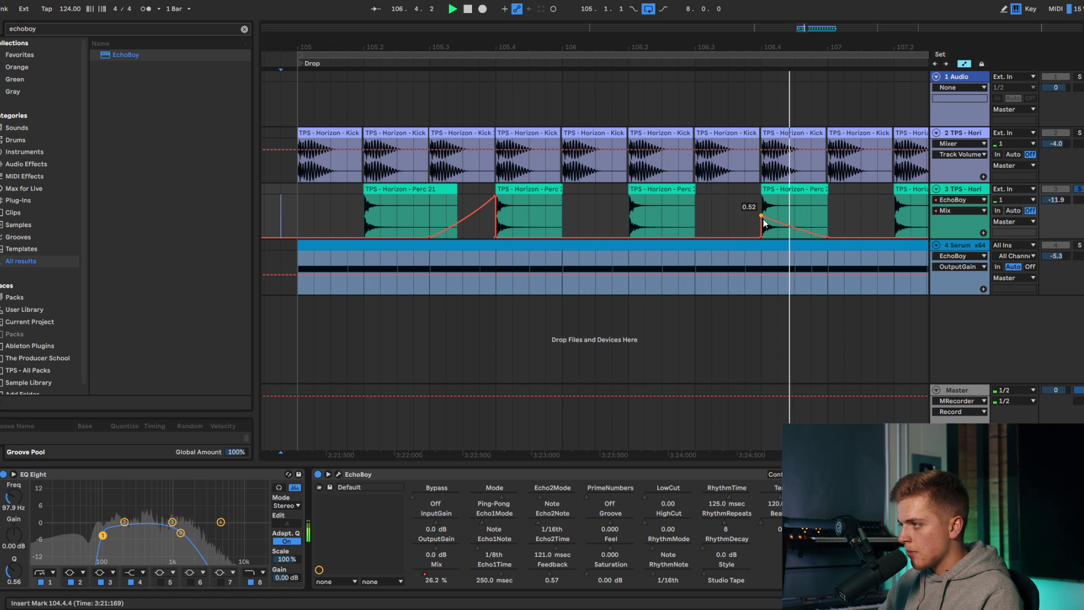
drag(827, 237, 893, 237)
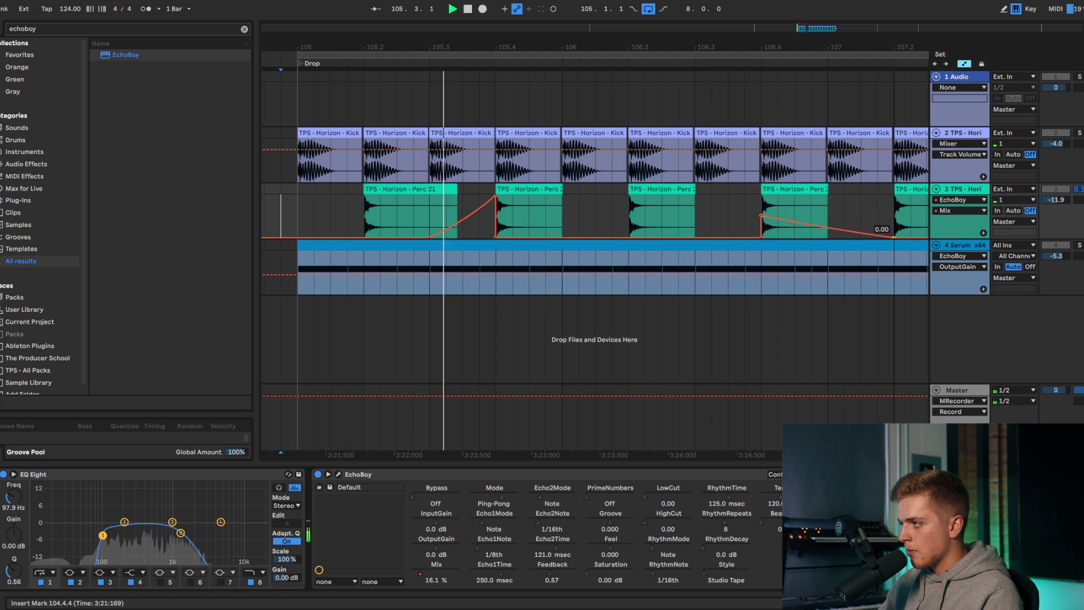
Step: Duplicate the two-bar percussion range from 105.2.1, including its Mix automation, three times across the drop and play it back
scroll(513, 226, down, 10)
drag(475, 213, 591, 222)
key(z)
drag(362, 216, 600, 225)
key(ctrl+d)
scroll(592, 226, down, 4)
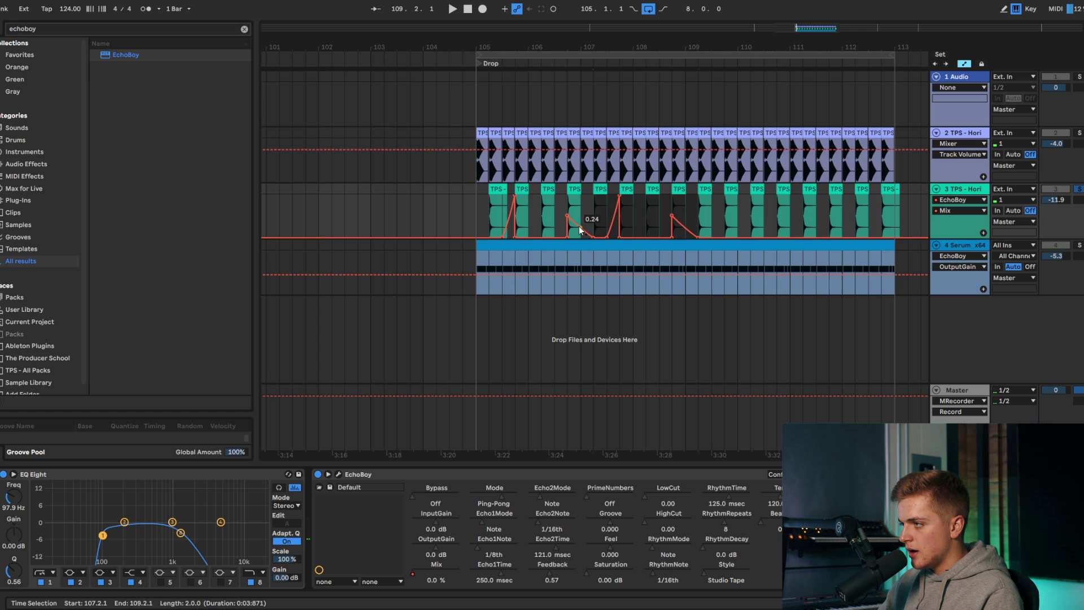
key(ctrl+d)
key(ctrl+d)
scroll(585, 228, up, 2)
click(477, 216)
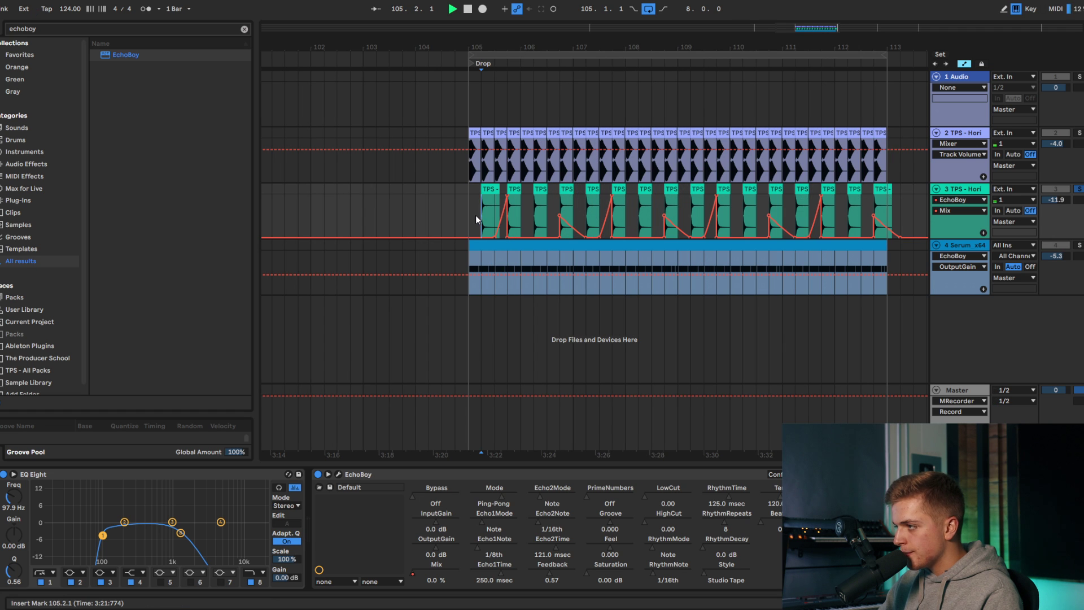
key(space)
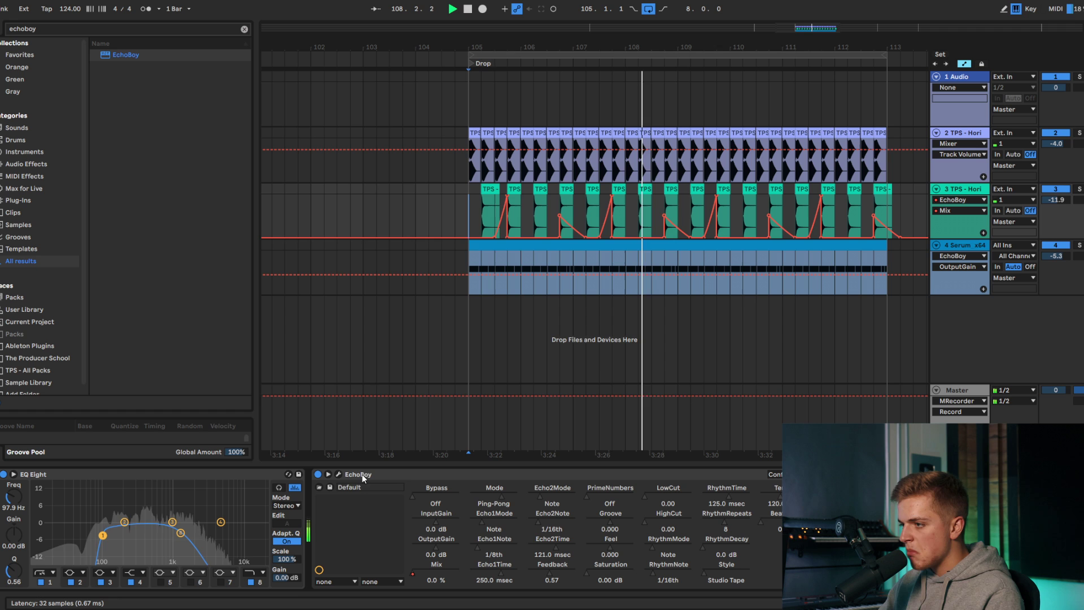
Step: Set EchoBoy's saturation to 5.88 dB, output gain to -3.3 dB and high cut to 0.38, and close the plug-in window
click(337, 474)
drag(588, 286, 588, 260)
drag(621, 306, 619, 314)
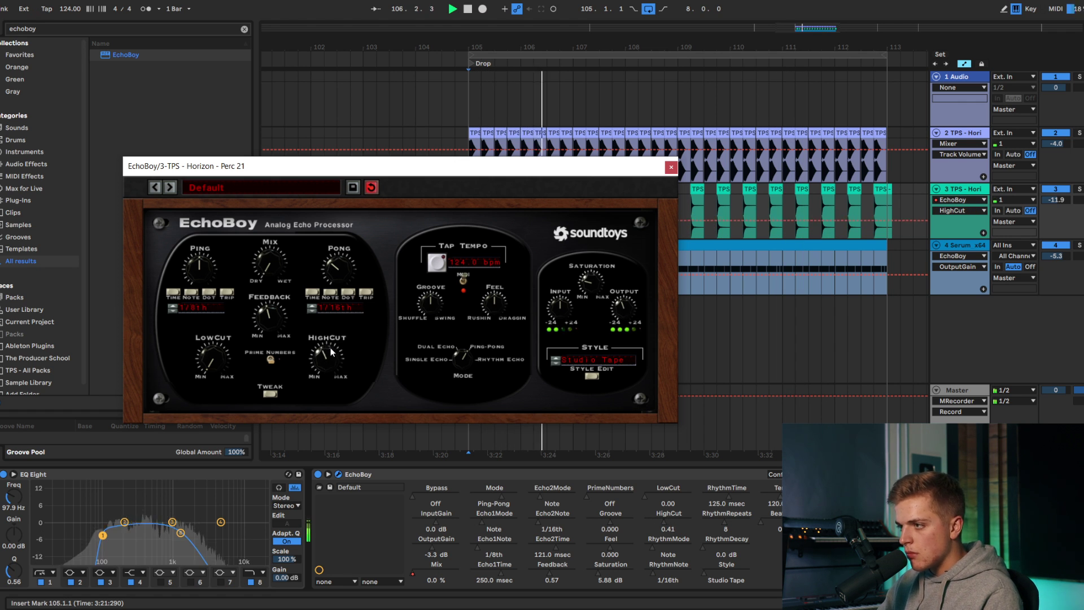
drag(331, 348, 334, 358)
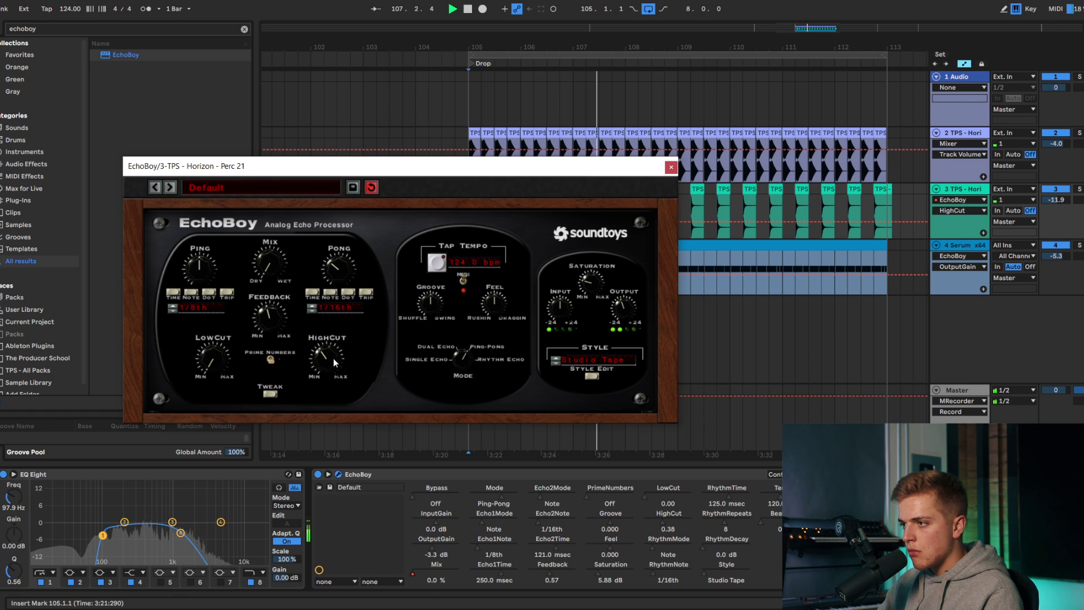
click(675, 167)
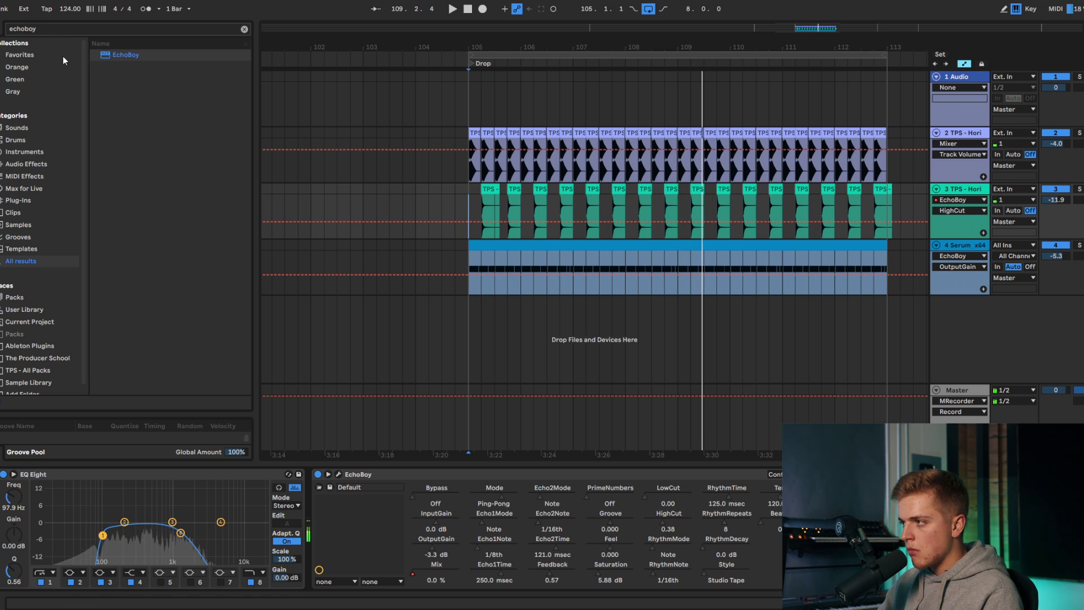
Step: Add Reverb to the Perc 21 track with a 413 ms decay time and adjust its dry/wet while playing the drop
click(66, 27)
text(reverb)
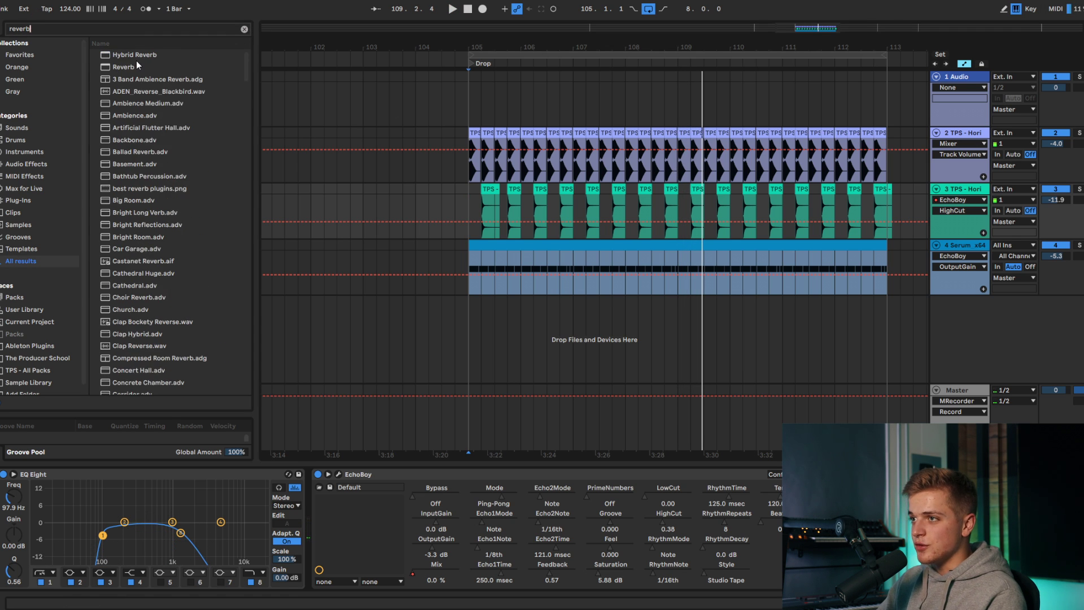
click(130, 67)
key(space)
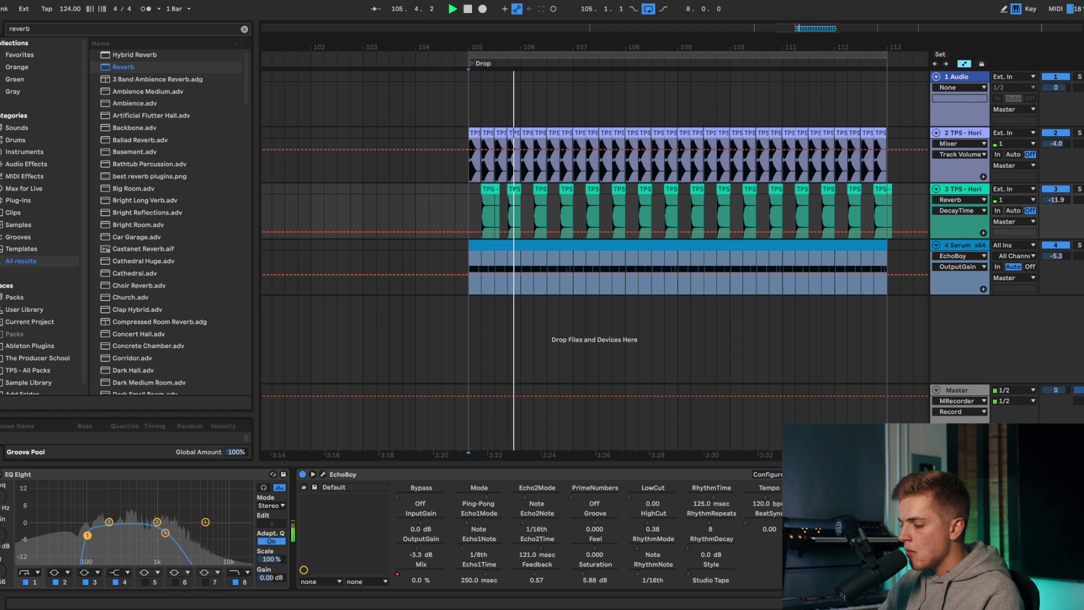
click(1061, 567)
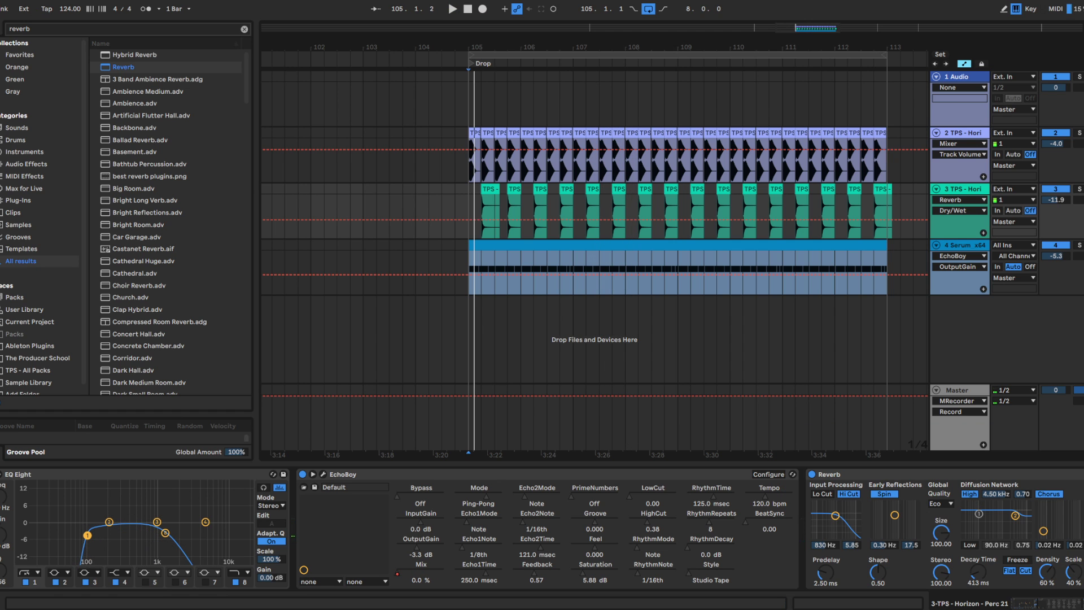
key(space)
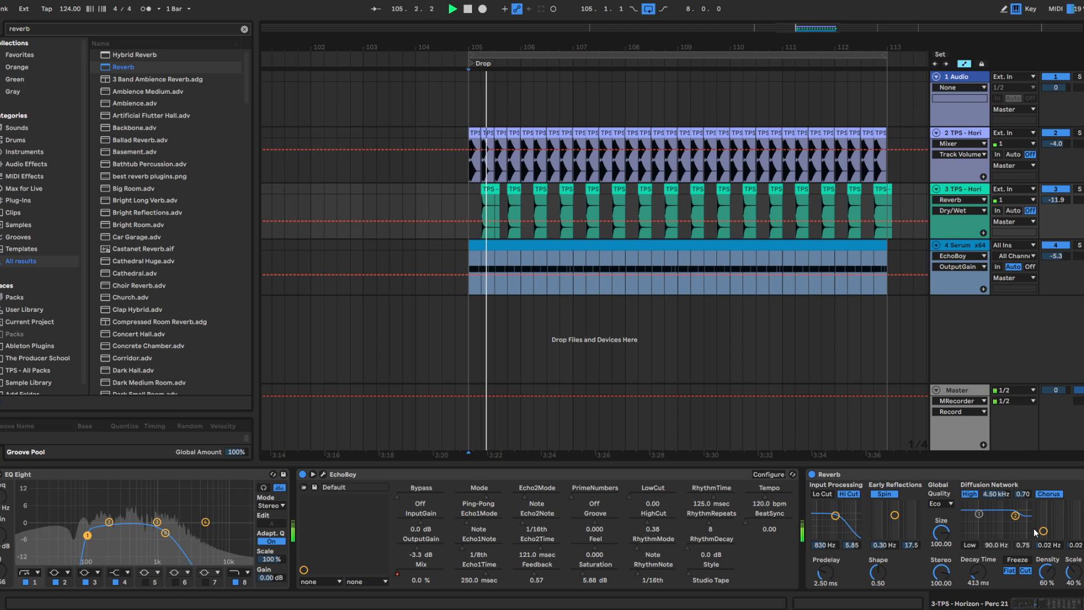
Step: Duplicate the eight-bar drop on the kick, percussion and Serum tracks so it continues from bar 113 to 121
scroll(530, 150, down, 4)
click(683, 264)
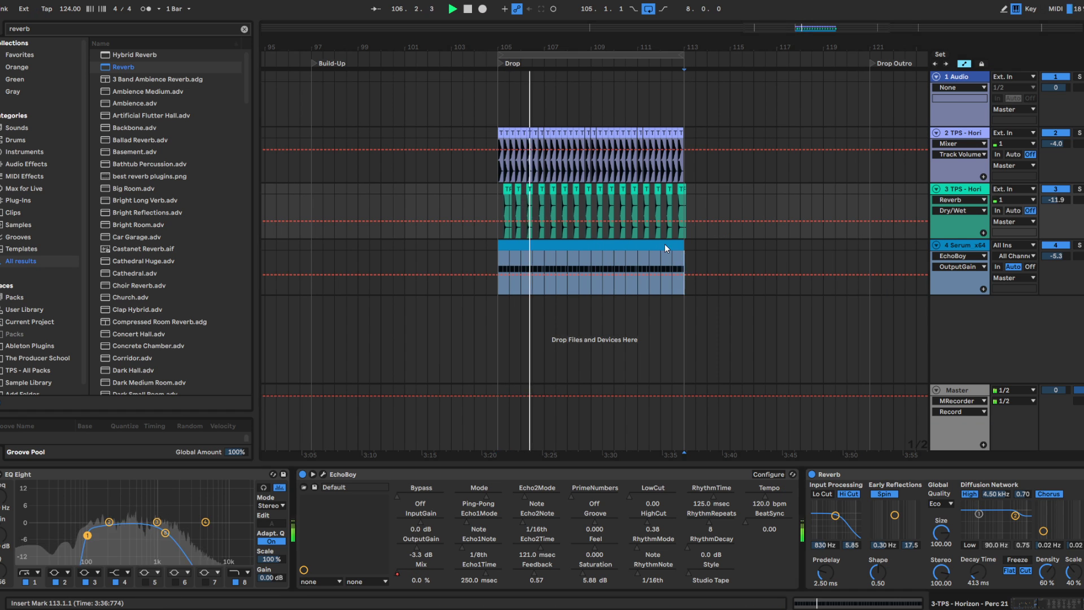
drag(681, 263, 504, 137)
key(ctrl+d)
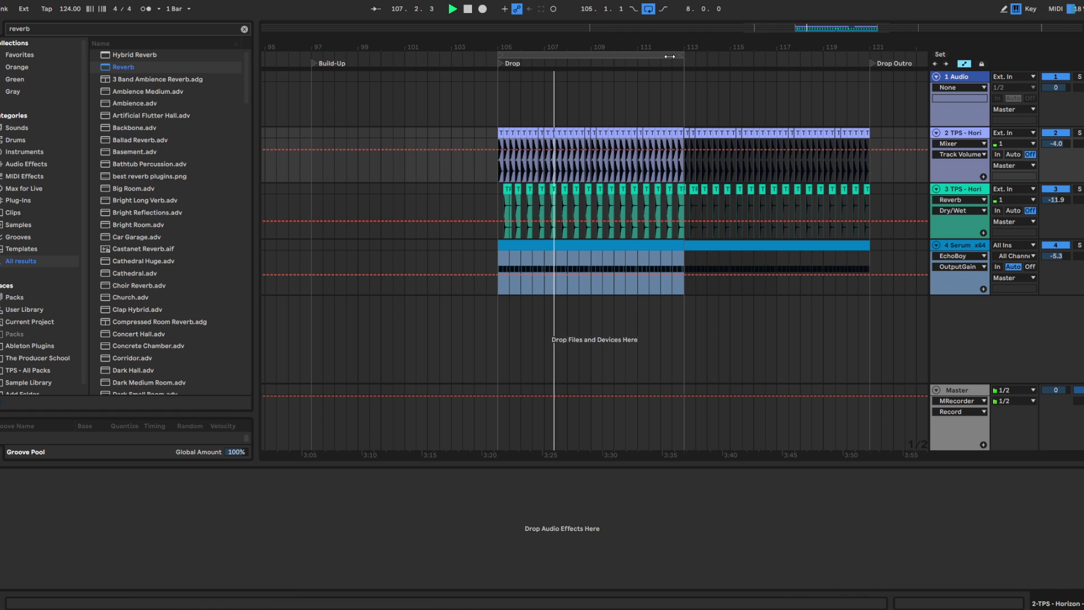
Step: Extend the loop to sixteen bars, from bar 105 to 121, and play the drop from its start
drag(668, 54, 870, 55)
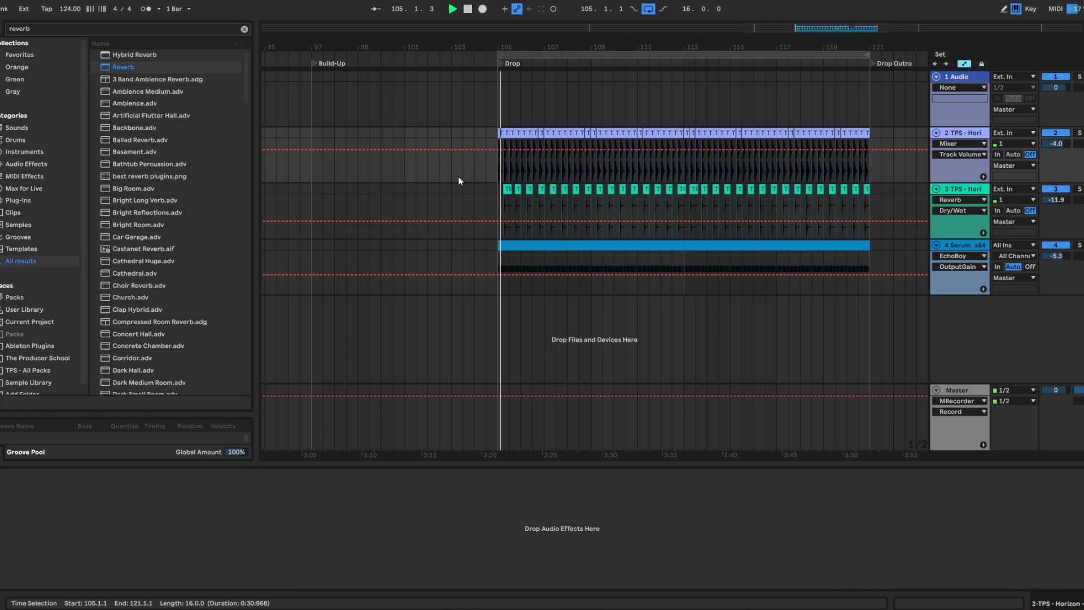
click(495, 204)
scroll(491, 205, down, 3)
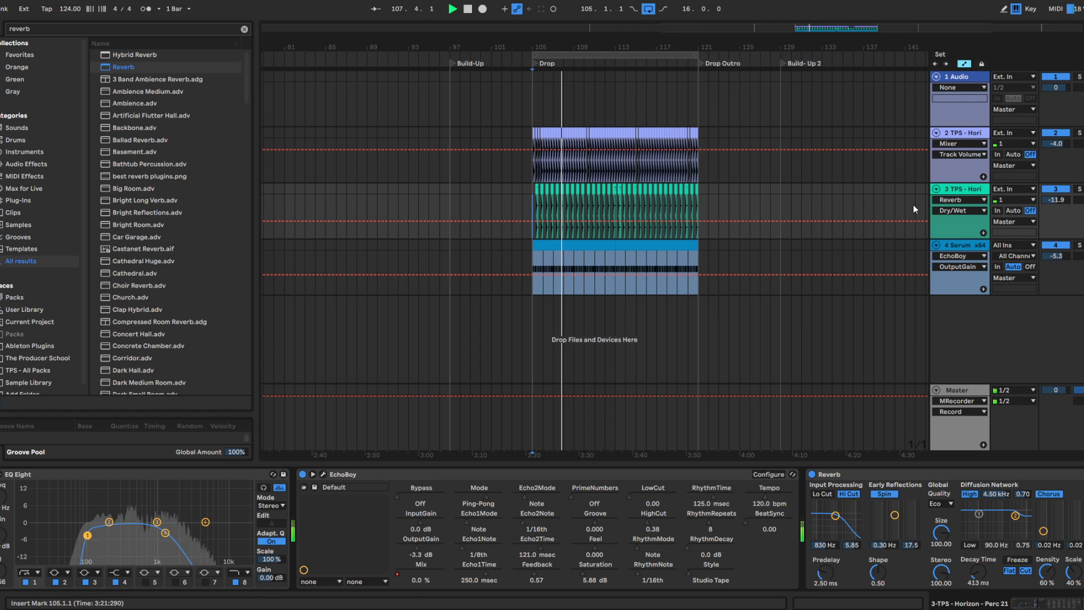
Step: Collapse EchoBoy and Reverb on the Perc 21 track and add Decapitator at the end of its effects chain
double_click(635, 472)
double_click(577, 470)
key(space)
click(56, 29)
text(deca)
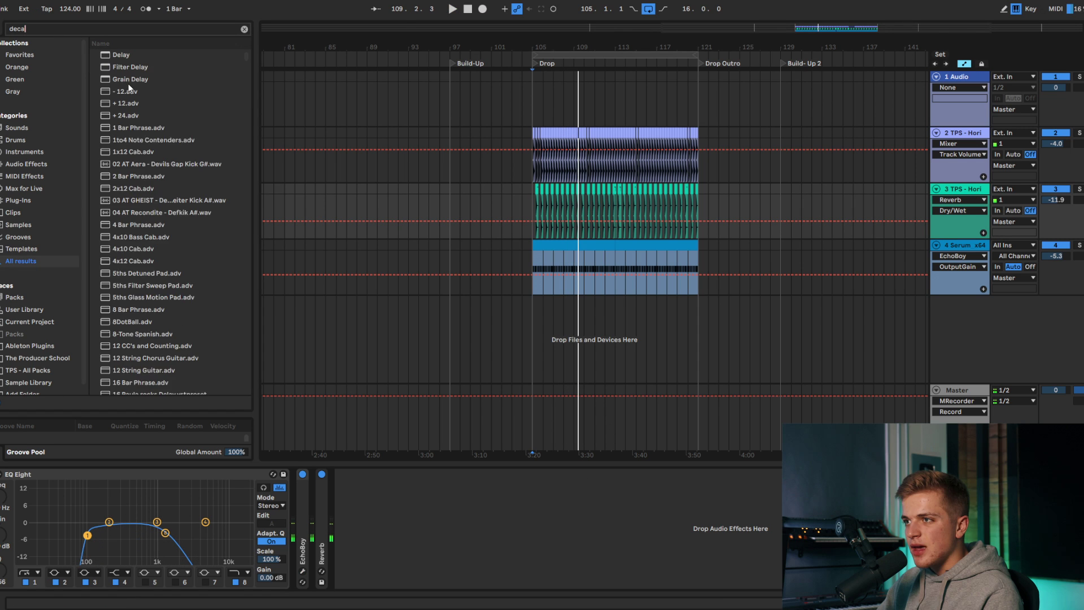
drag(366, 228, 377, 230)
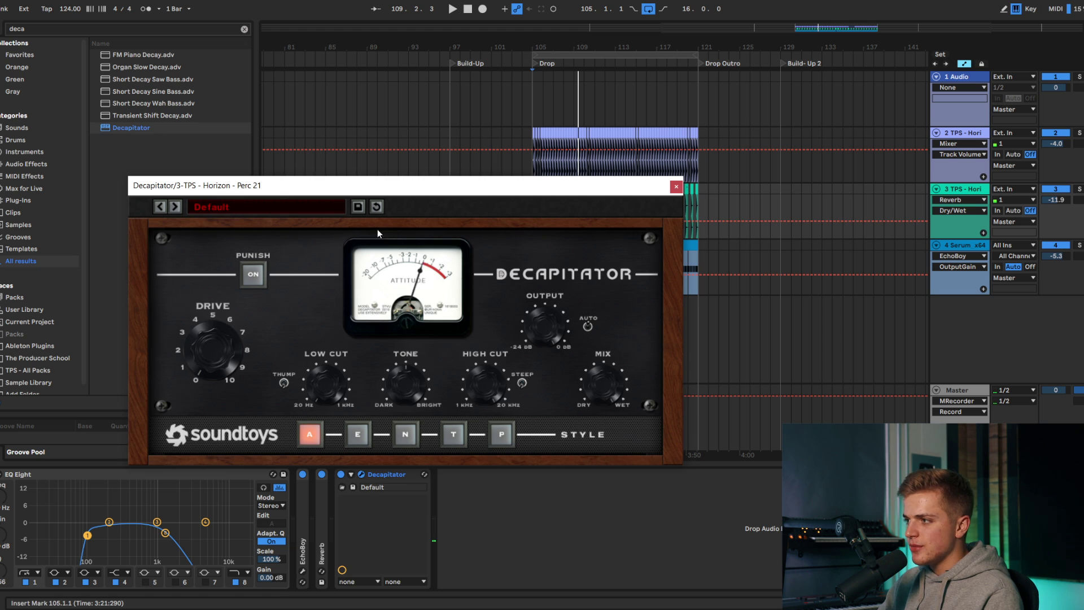
Step: Adjust Decapitator's drive, lower the Perc 21 track volume to -12.5 dB and close the plug-in window
drag(239, 328, 244, 309)
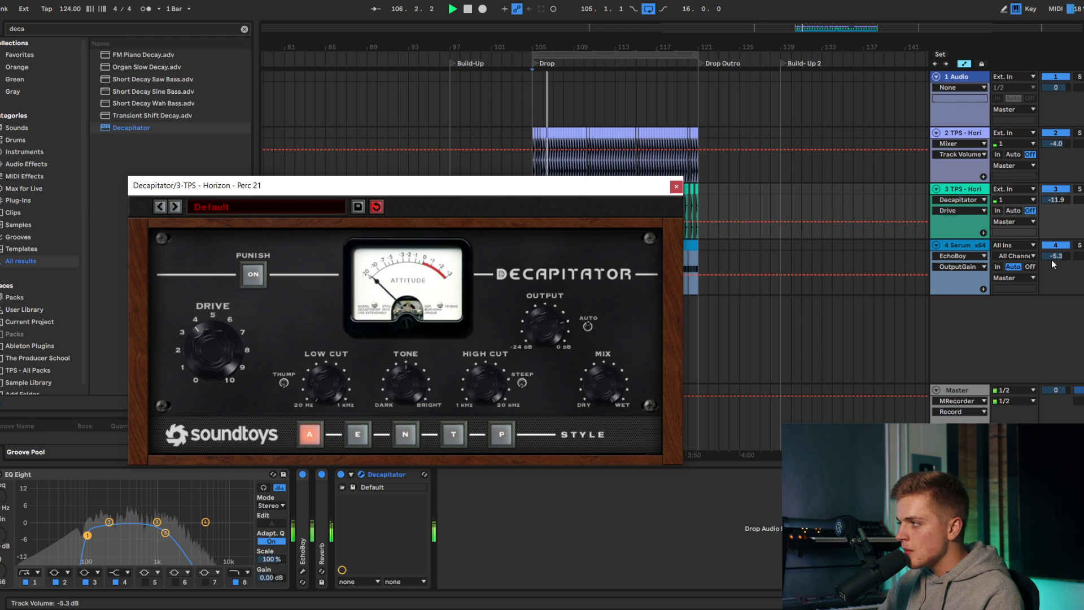
drag(1060, 206, 1058, 208)
click(676, 186)
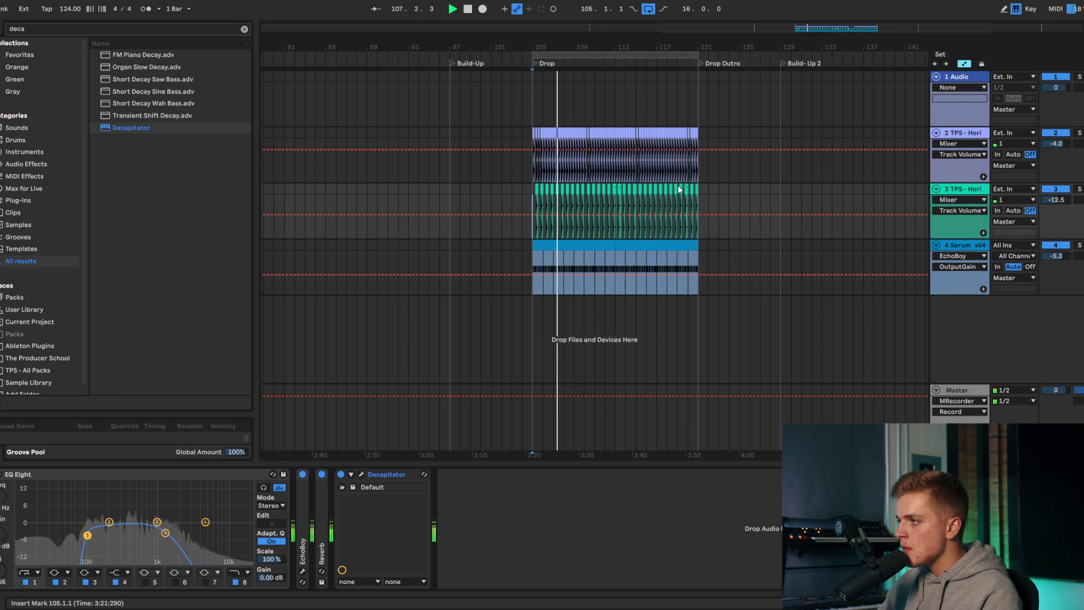
click(936, 189)
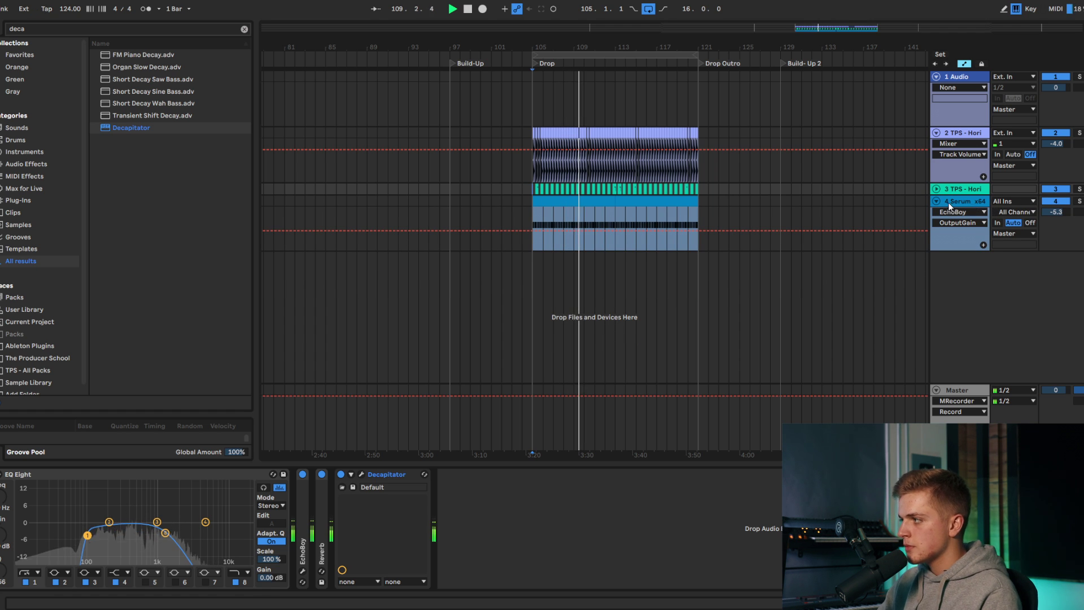
click(936, 202)
click(934, 133)
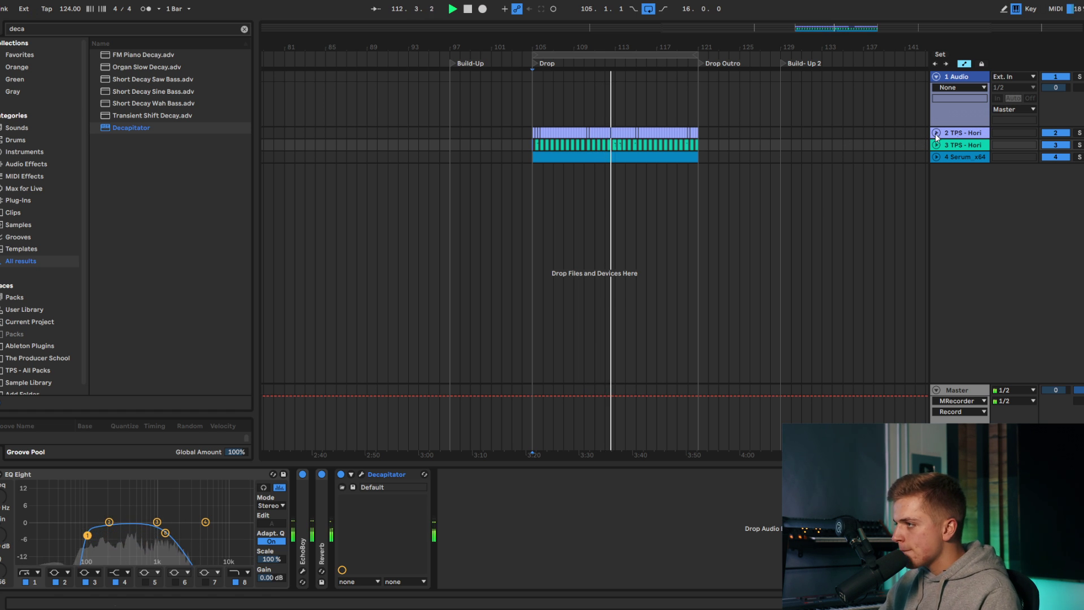
click(935, 133)
click(936, 201)
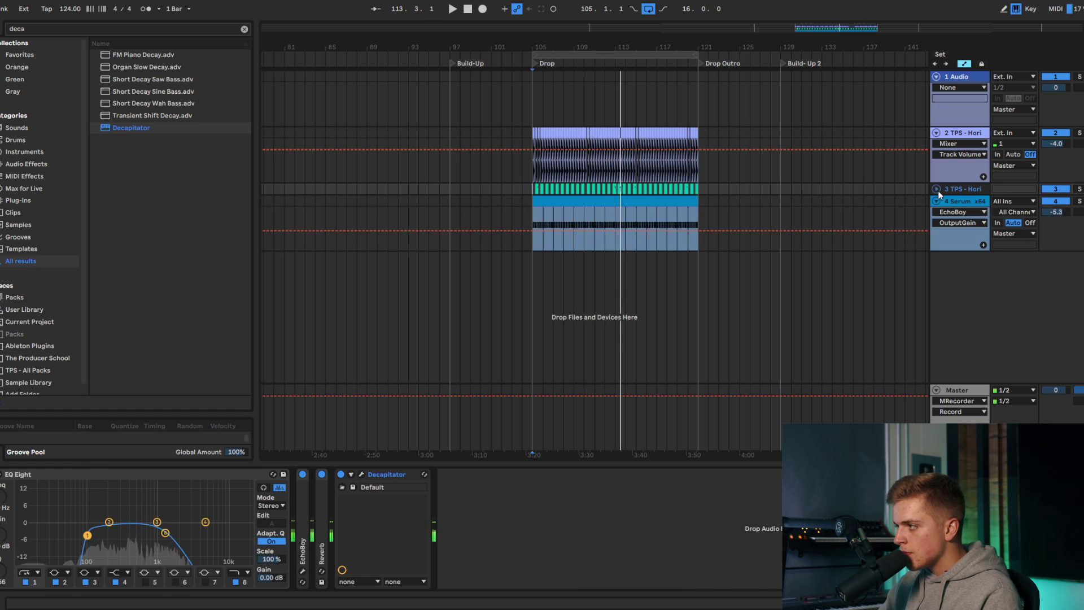
click(936, 189)
key(space)
key(space)
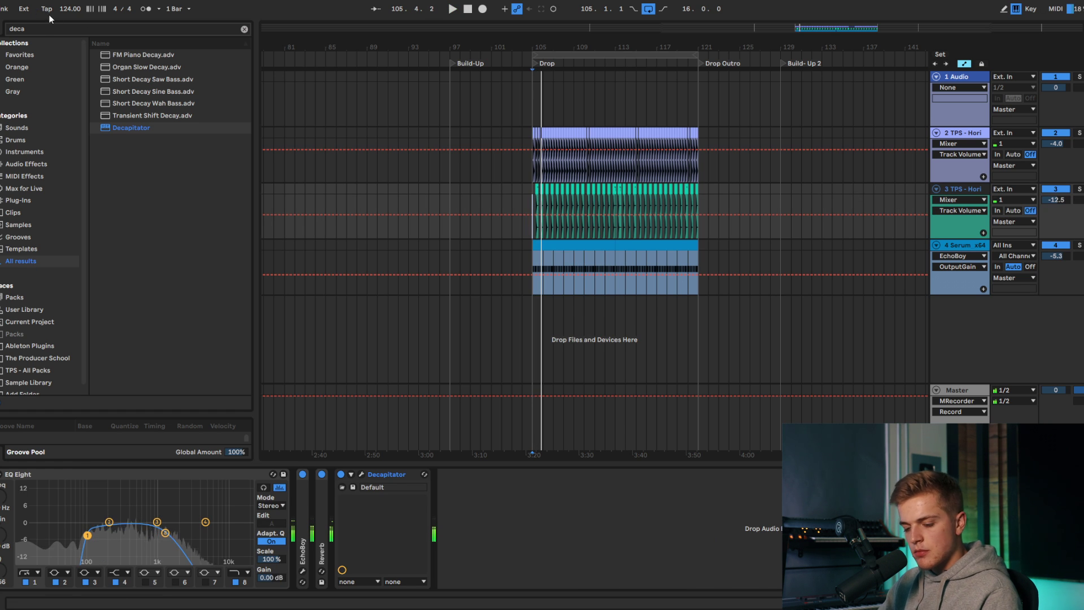
Step: Search the browser for "hat loop" and audition TPS - Horizon - Hat Loop 04
click(40, 24)
text(l)
key(BackSpace)
text(hat loop)
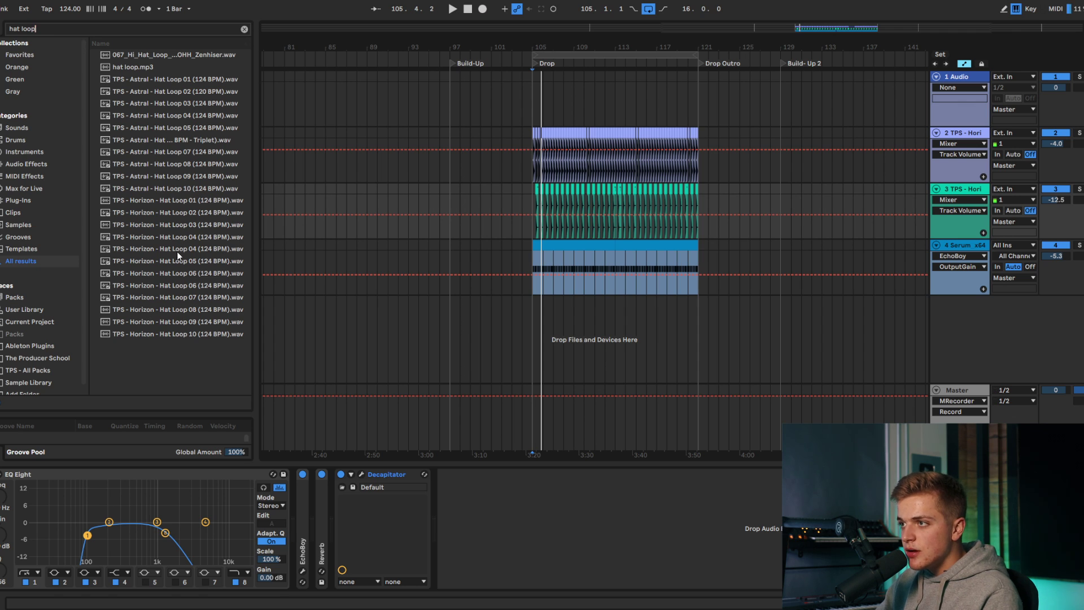
click(176, 250)
key(space)
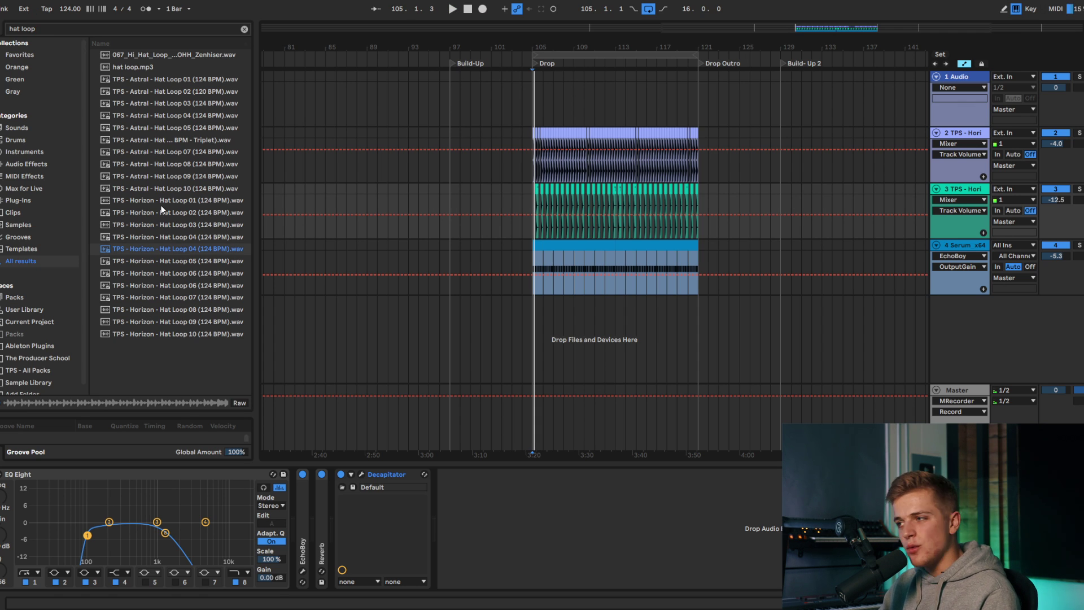
Step: Place Horizon Hat Loop 01 on a new track, repeated from bar 105 to 121, and set its volume to -15.7 dB
mouse_move(154, 201)
mouse_down()
mouse_move(516, 308)
mouse_move(538, 302)
mouse_up()
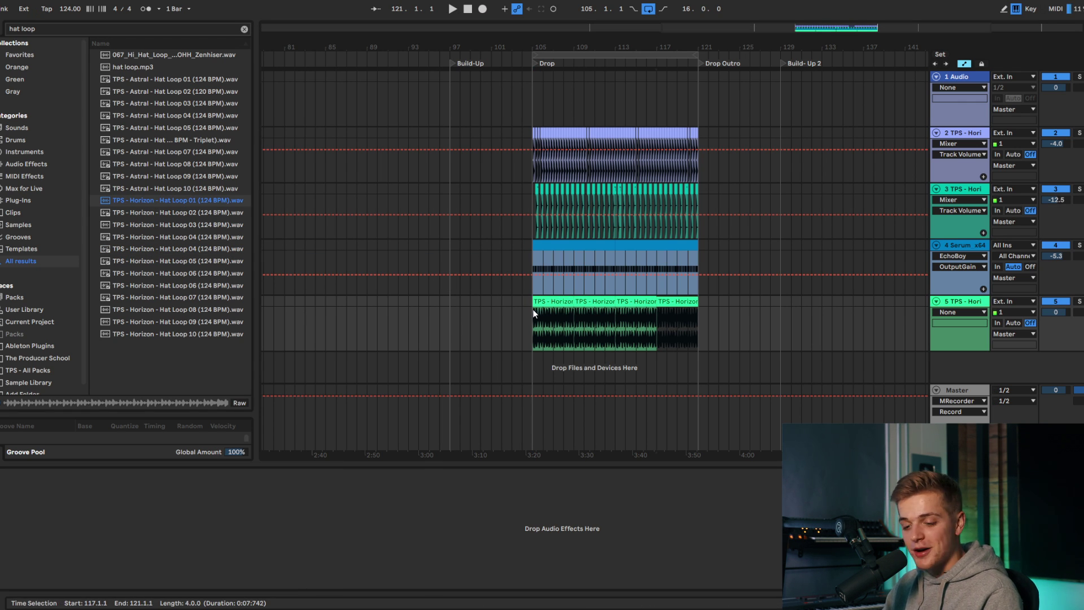
click(534, 310)
mouse_move(1054, 312)
mouse_down()
mouse_move(1055, 339)
mouse_move(1058, 321)
mouse_up()
key(space)
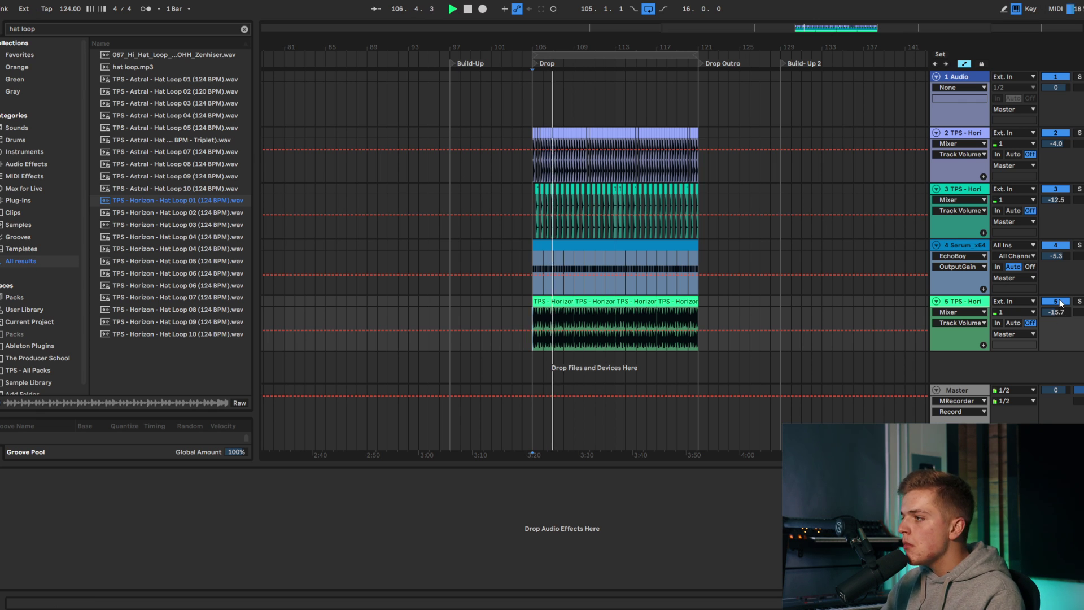
Step: Add Kickstart 2 to the hat loop track and lower the track volume to -17.3 dB while playing the drop
click(975, 189)
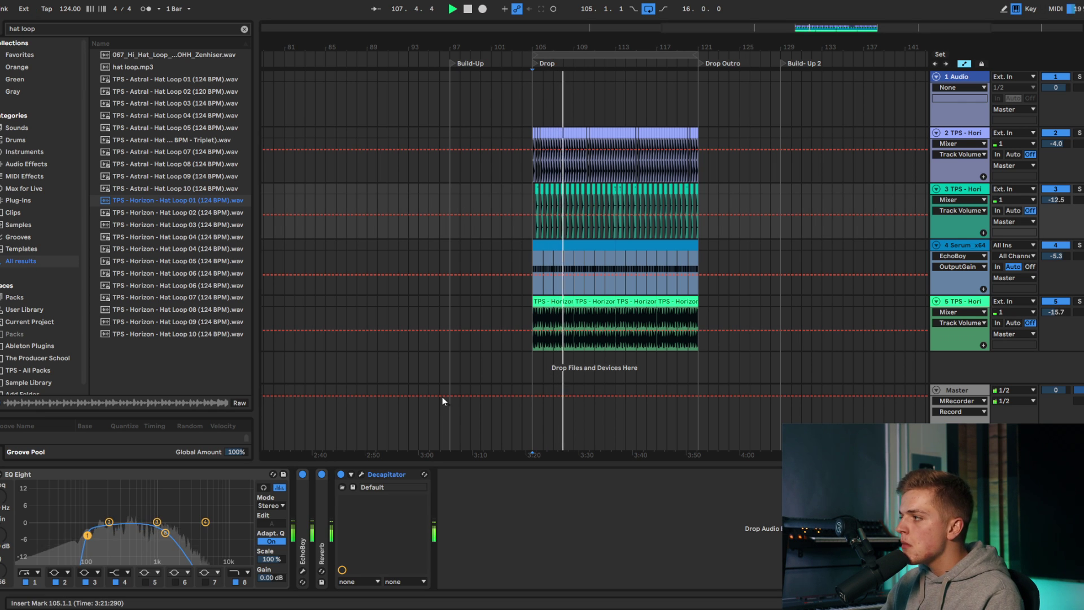
click(969, 306)
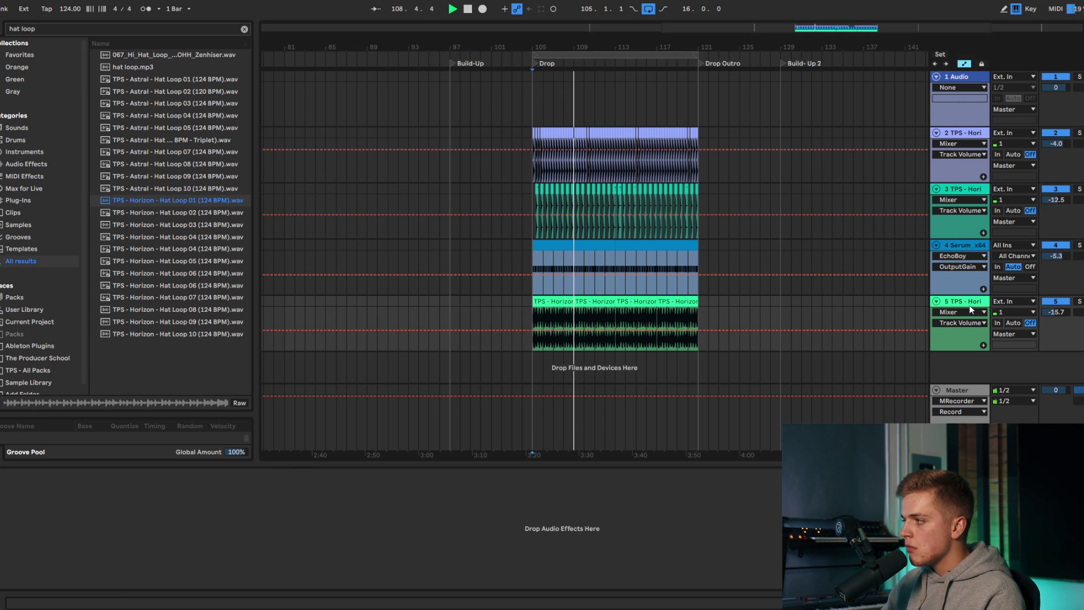
click(69, 28)
key(BackSpace)
text(kicksta)
double_click(125, 67)
drag(201, 310, 201, 330)
key(space)
drag(1056, 311, 1056, 316)
click(511, 208)
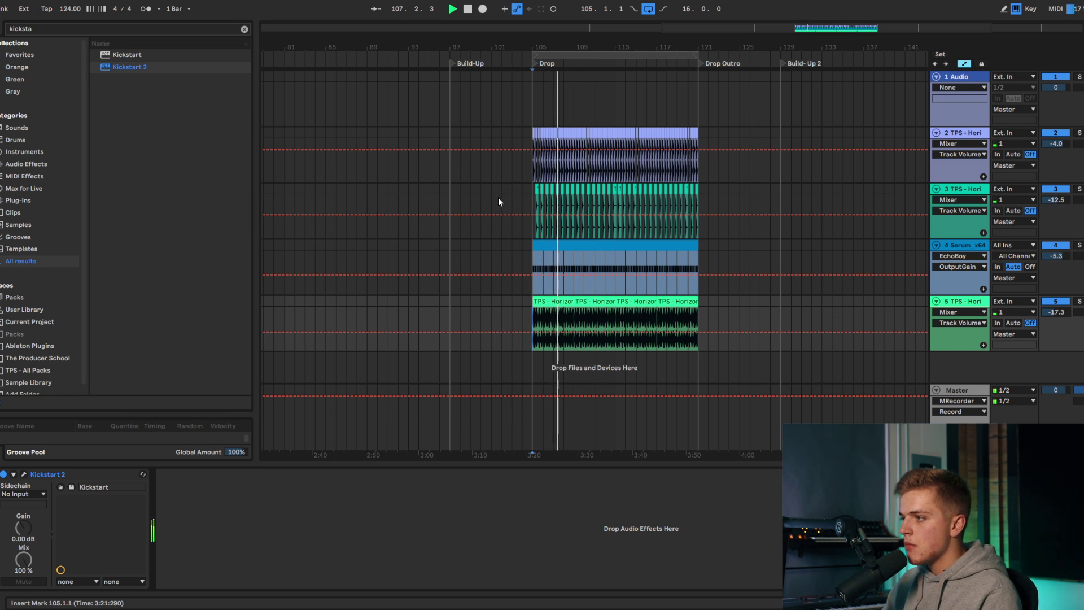
Step: Raise the Perc 21 track volume to -11.3 dB and move its EQ Eight low-cut point slightly higher in frequency
drag(1059, 201, 1059, 198)
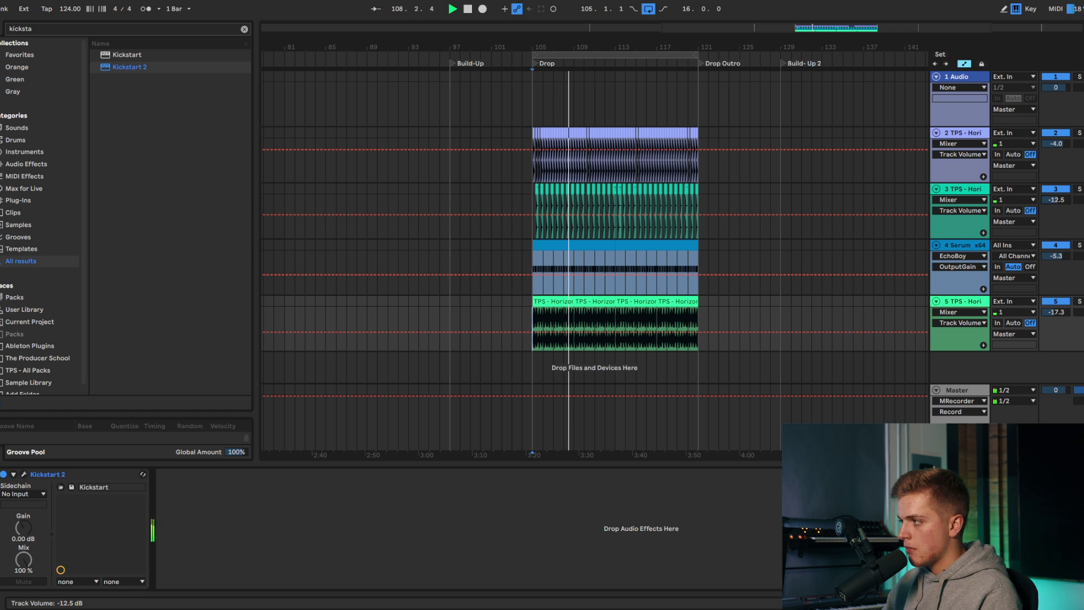
click(972, 190)
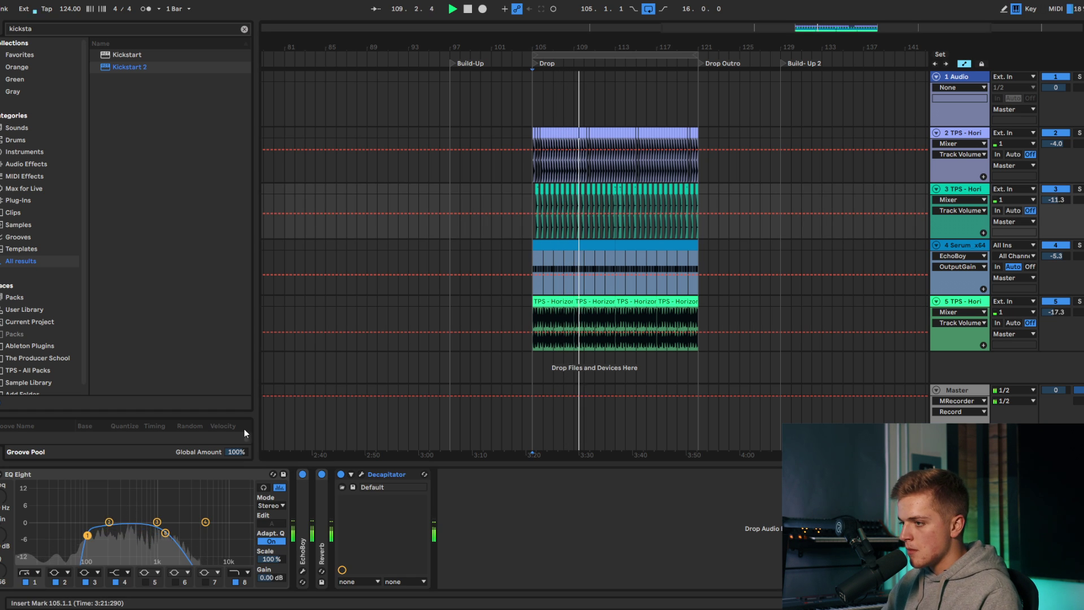
click(88, 534)
drag(88, 534, 94, 535)
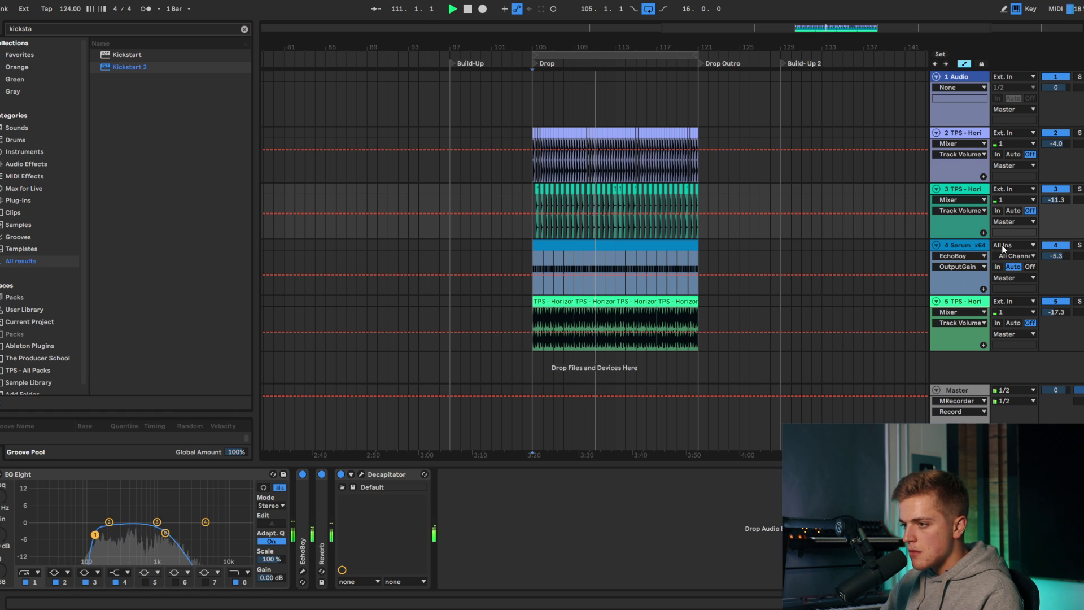
Step: Move the Serum track above the kick track and collapse the kick and Perc 21 tracks
click(937, 190)
drag(958, 202, 953, 140)
key(space)
key(space)
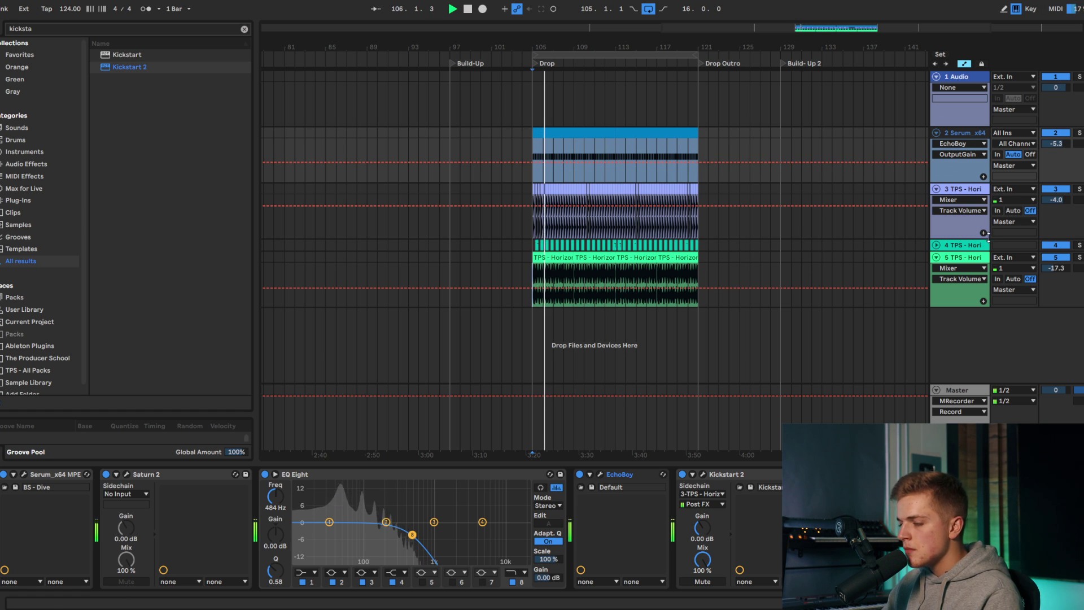
click(936, 245)
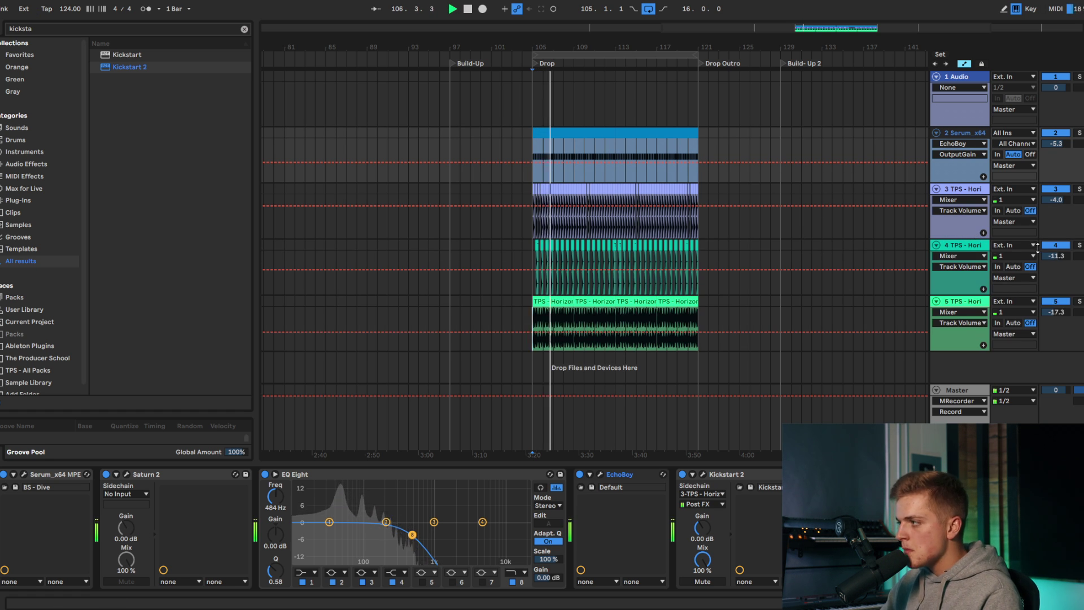
click(935, 247)
click(936, 190)
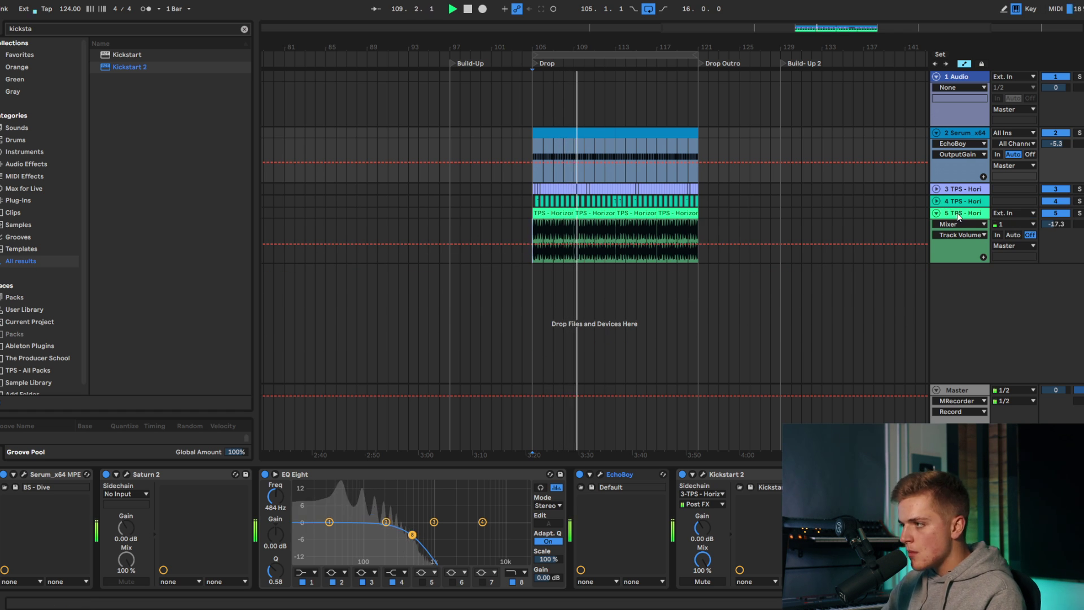
Step: Add the TPS - Add Texture rack after Kickstart 2 on the hat loop track and play the loop soloed
click(957, 212)
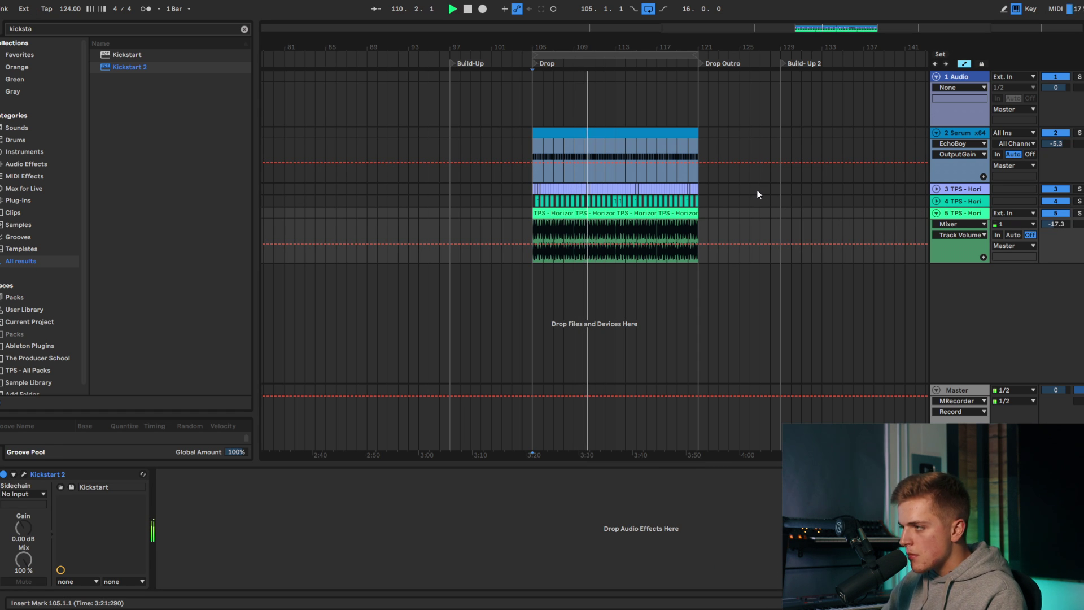
key(space)
click(85, 30)
text(add texture)
click(107, 58)
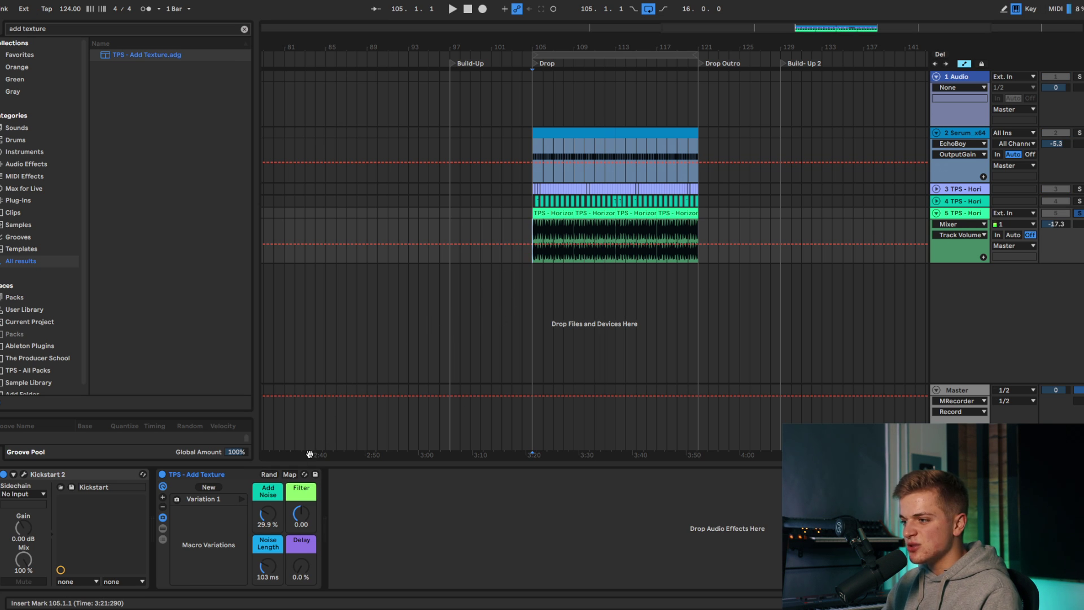
key(space)
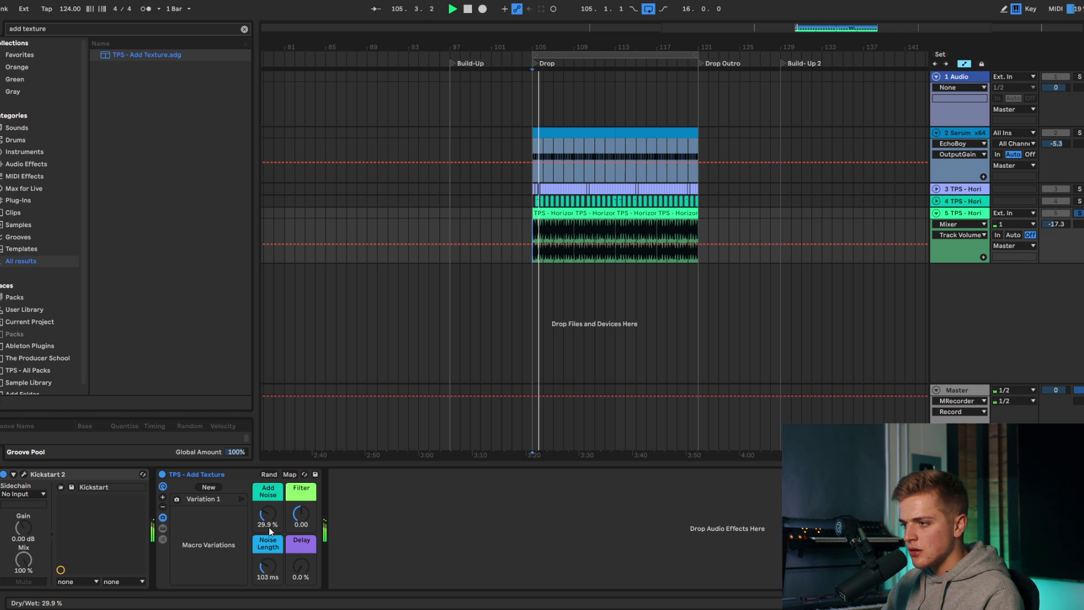
Step: Set Add Noise to 15.0 % and Noise Length to 54.9 ms, and show the Noise Length automation on the hat loop track
drag(269, 526, 267, 564)
right_click(270, 564)
click(315, 361)
key(space)
right_click(270, 555)
click(305, 356)
scroll(472, 256, up, 5)
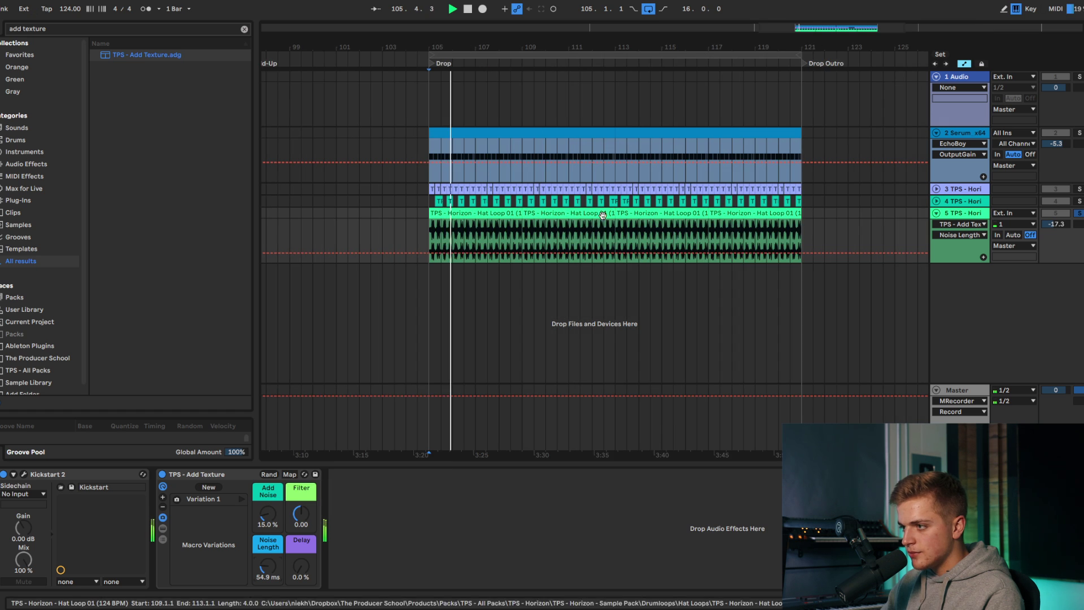
Step: Draw Noise Length automation on the hat loop that rises to peaks just before bars 107 and 109
drag(449, 253, 460, 246)
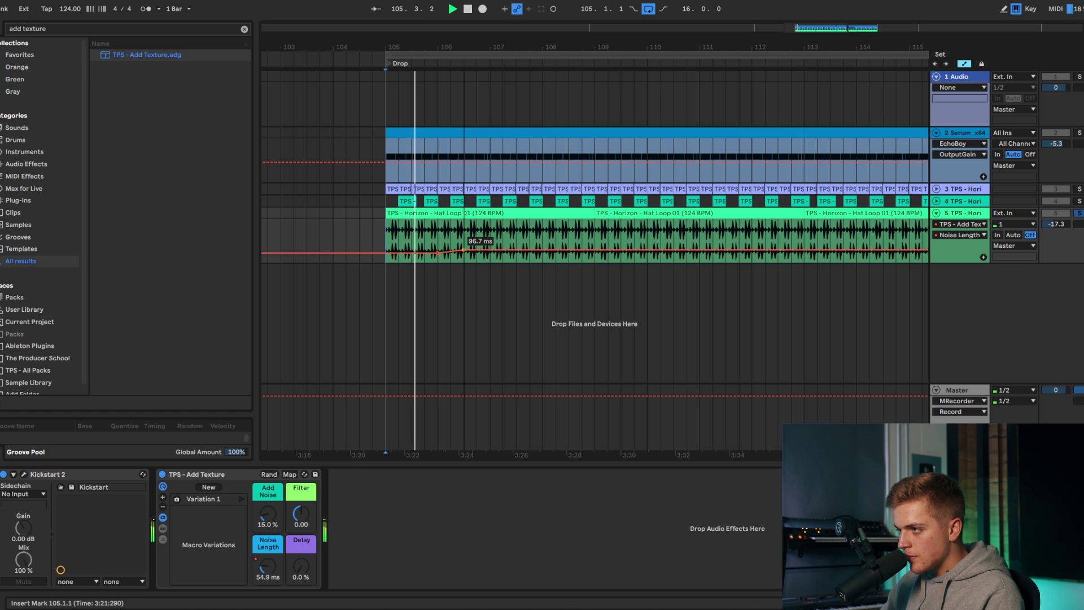
mouse_move(491, 250)
mouse_down()
mouse_move(489, 238)
mouse_move(488, 251)
mouse_move(477, 242)
mouse_up()
key(space)
key(space)
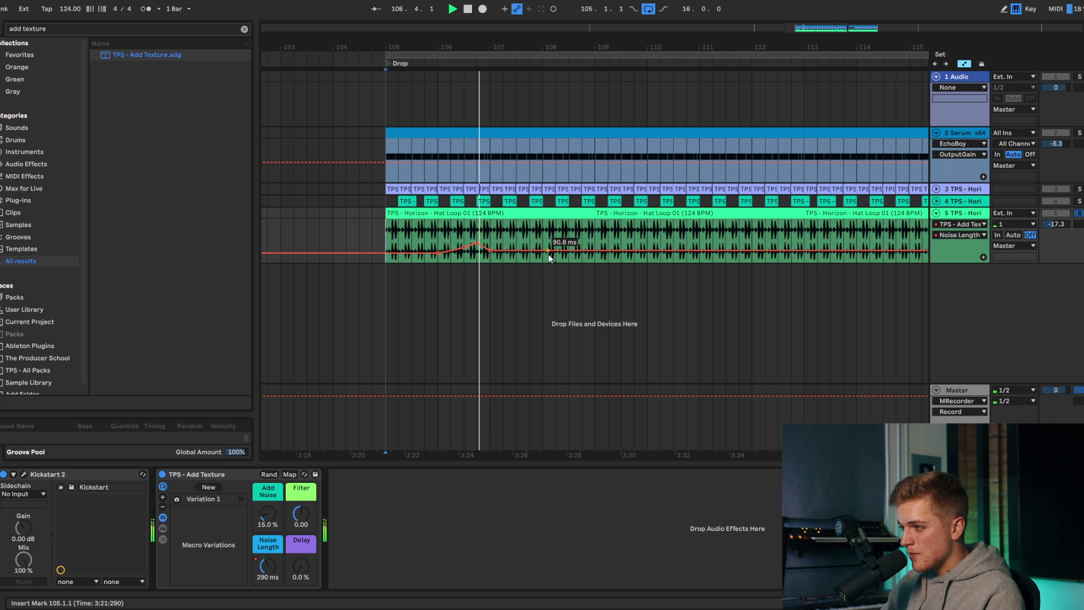
click(547, 253)
drag(591, 252, 595, 241)
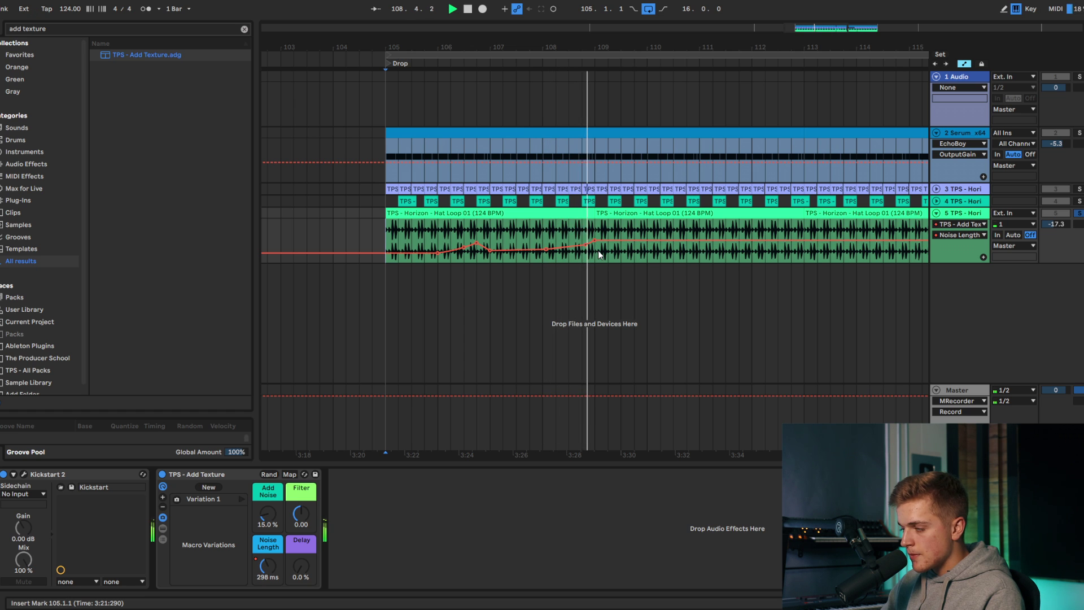
key(space)
key(space)
Step: Duplicate the four-bar Noise Length automation from bar 105 across the drop to bar 121 and unsolo the hat loop track
drag(390, 233, 581, 238)
key(ctrl+d)
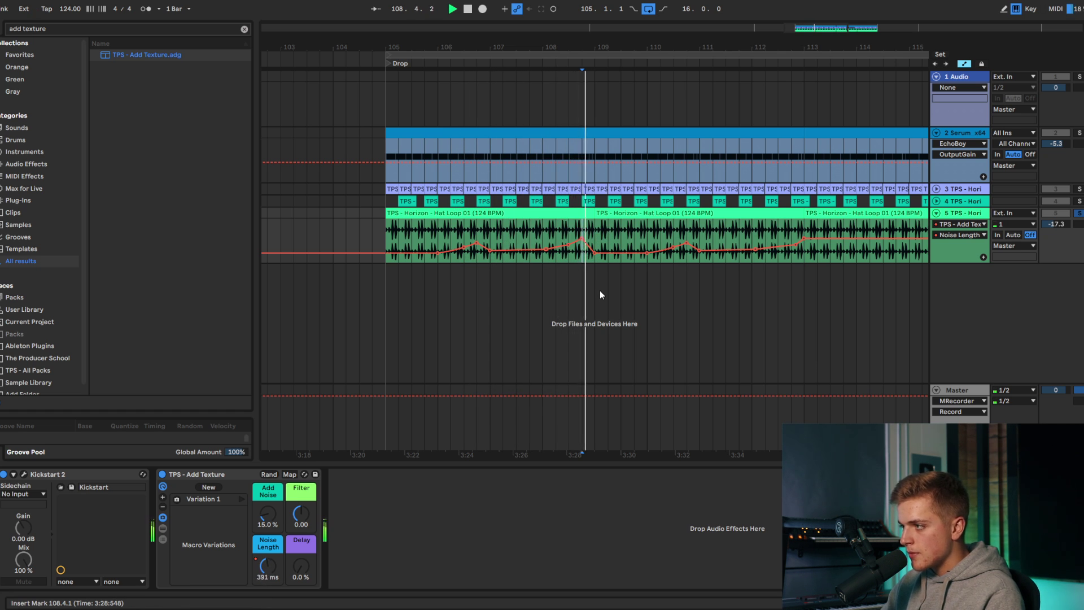
click(531, 208)
key(ctrl+d)
scroll(531, 208, down, 3)
key(ctrl+d)
key(ctrl+d)
key(space)
click(462, 237)
click(1078, 213)
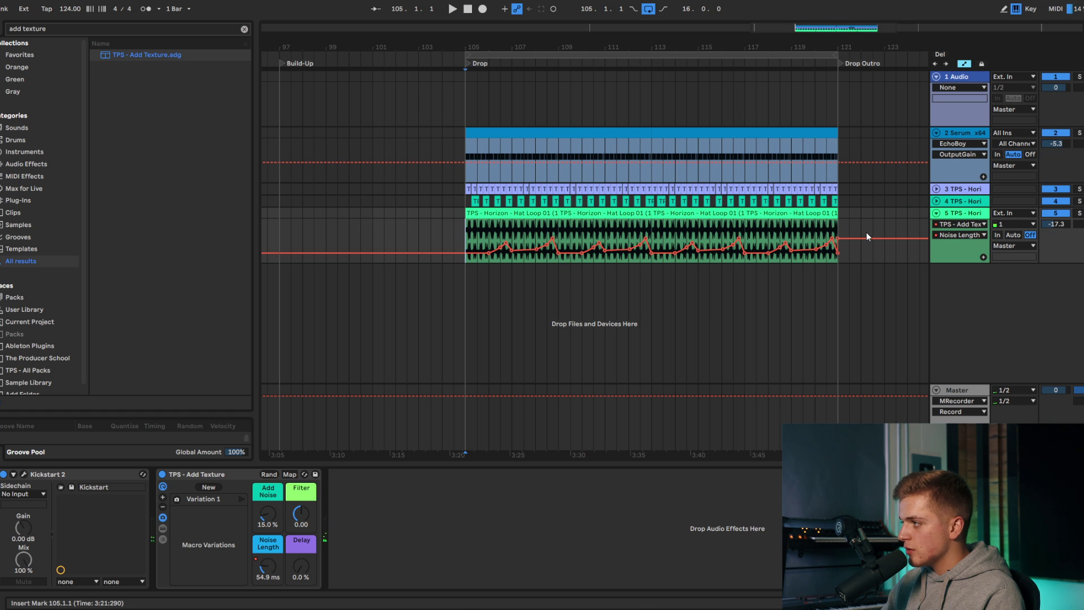
Step: Add Reverb to the hat loop track with a 778 ms decay time and lower its dry/wet
click(72, 28)
text(reverb)
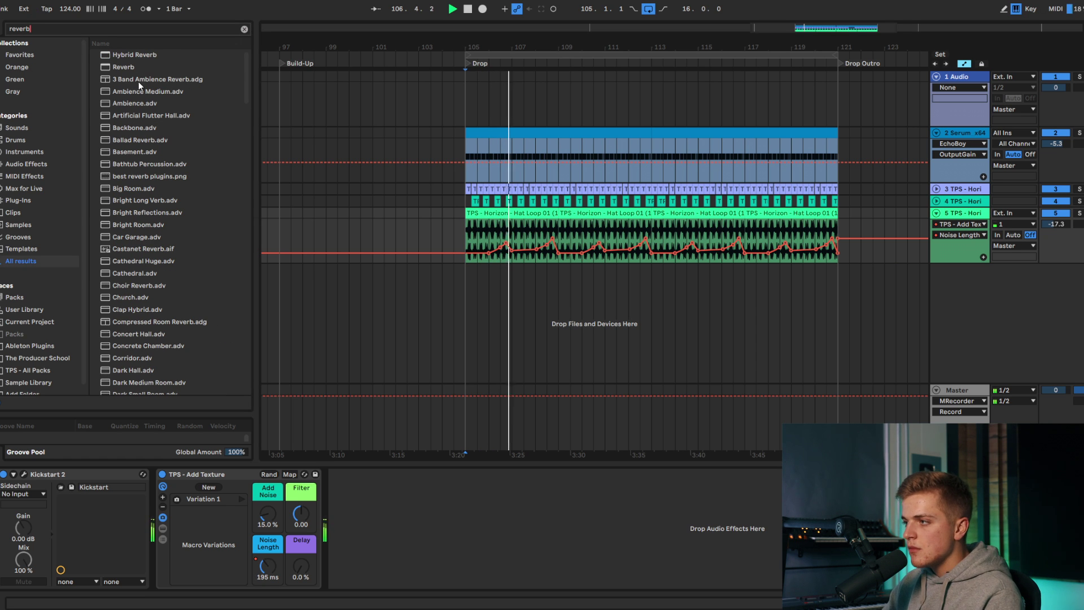
click(141, 70)
double_click(141, 71)
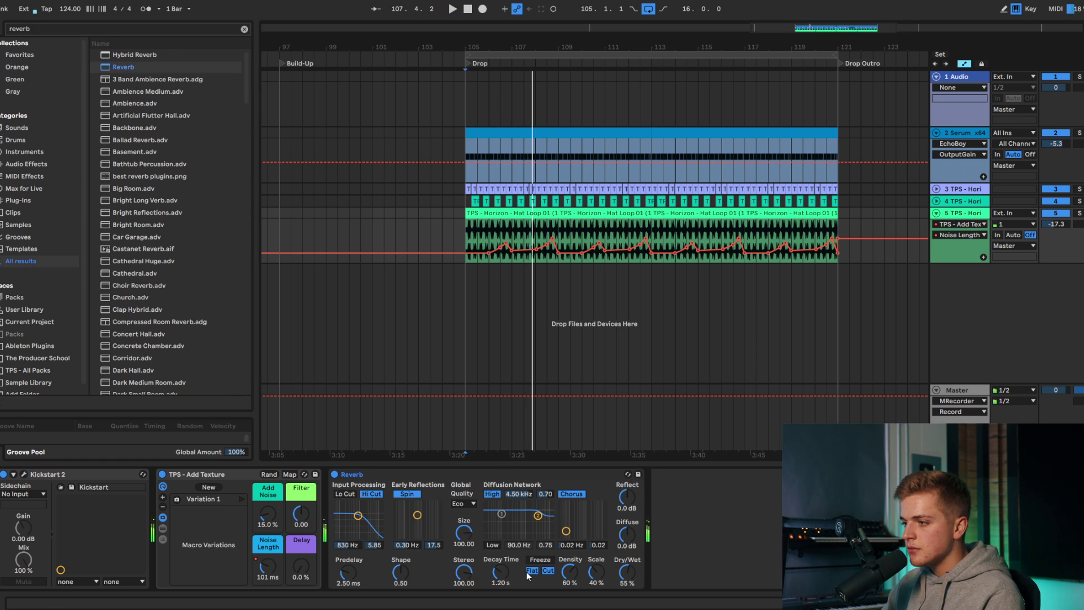
drag(625, 581, 625, 590)
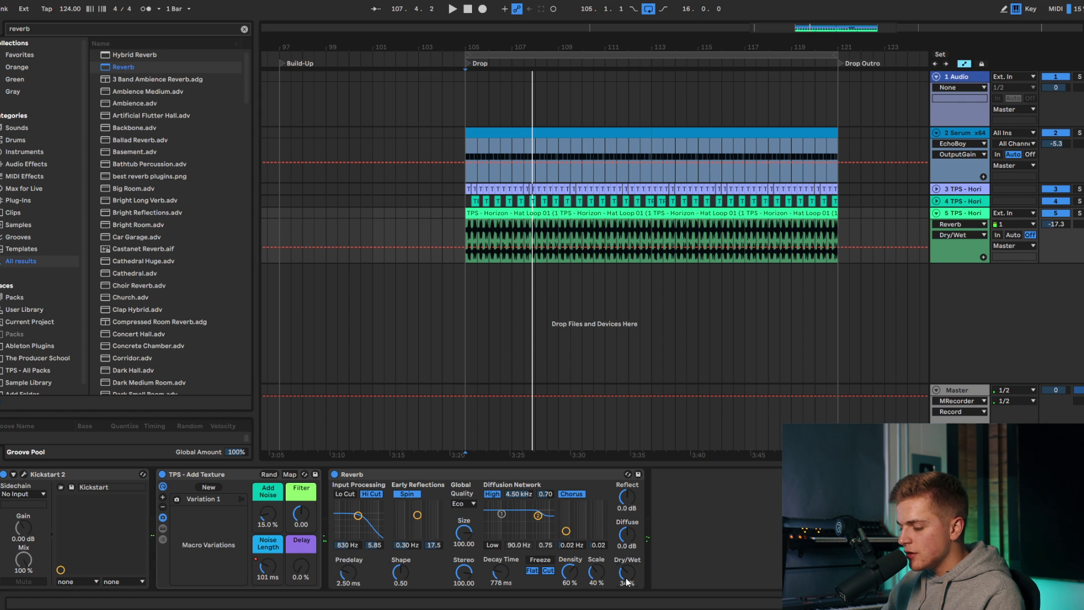
Step: Play the drop and lower the hat loop Reverb's Dry/Wet to 17 %
key(space)
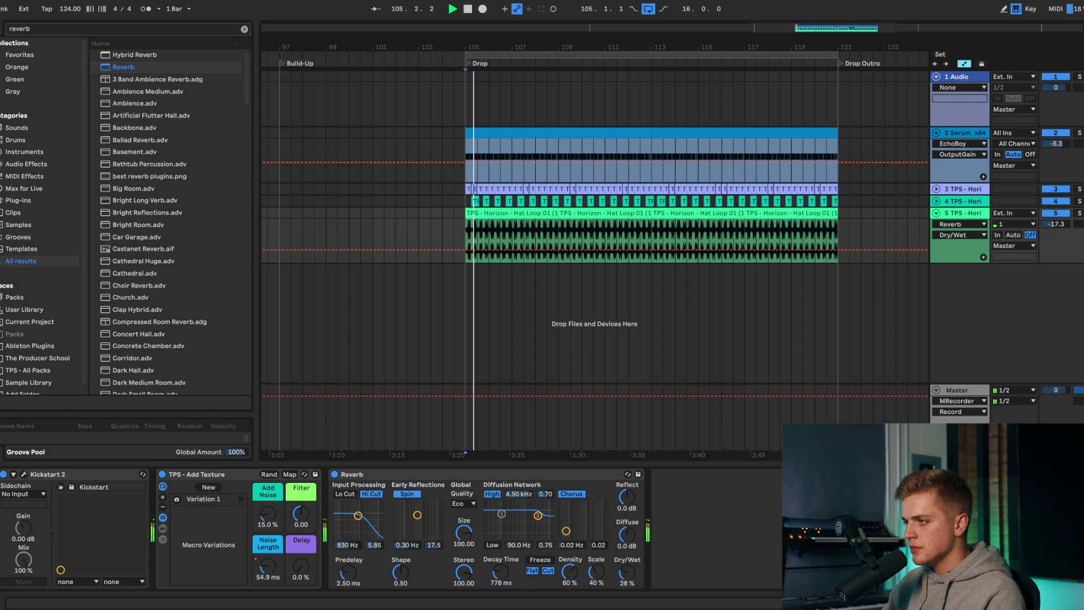
drag(626, 573, 628, 582)
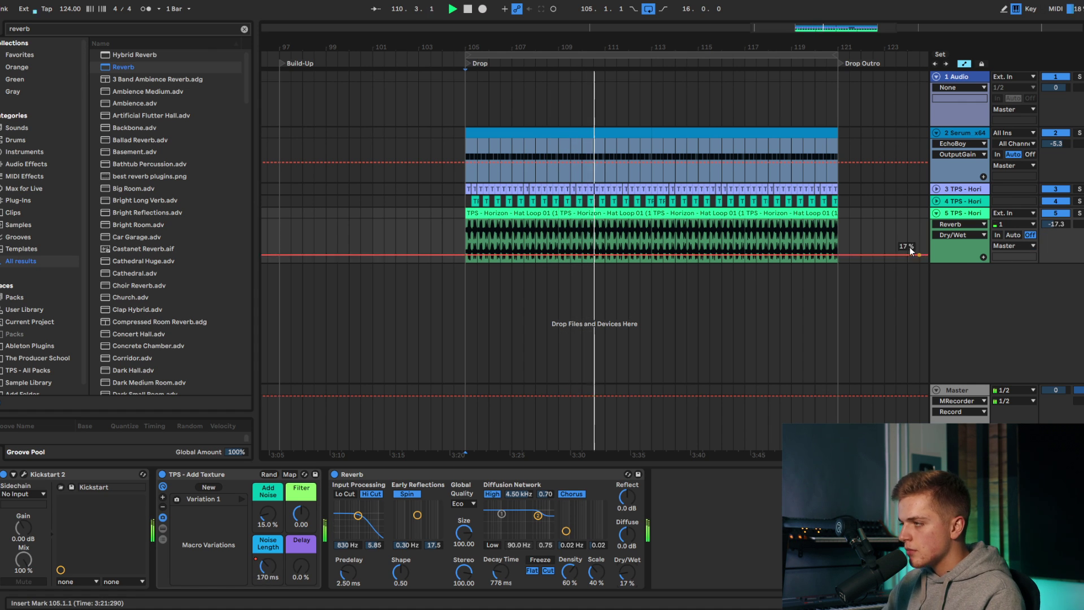
Step: Group the three TPS - Horizon drum and hat loop tracks and name the group DRUM
click(963, 199)
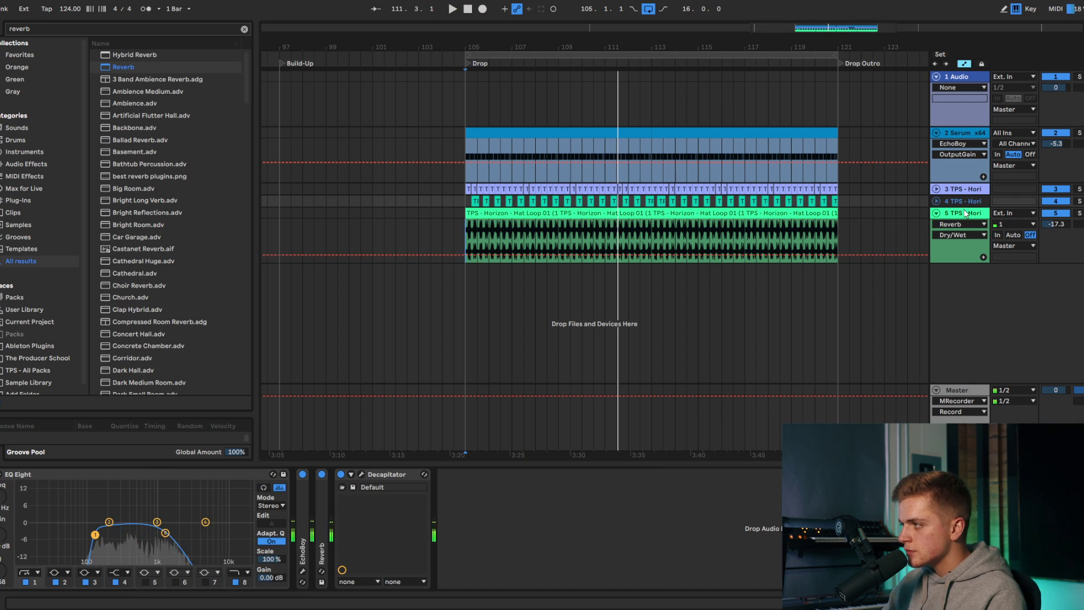
click(964, 213)
click(959, 190)
ctrl+click(959, 213)
ctrl+click(963, 202)
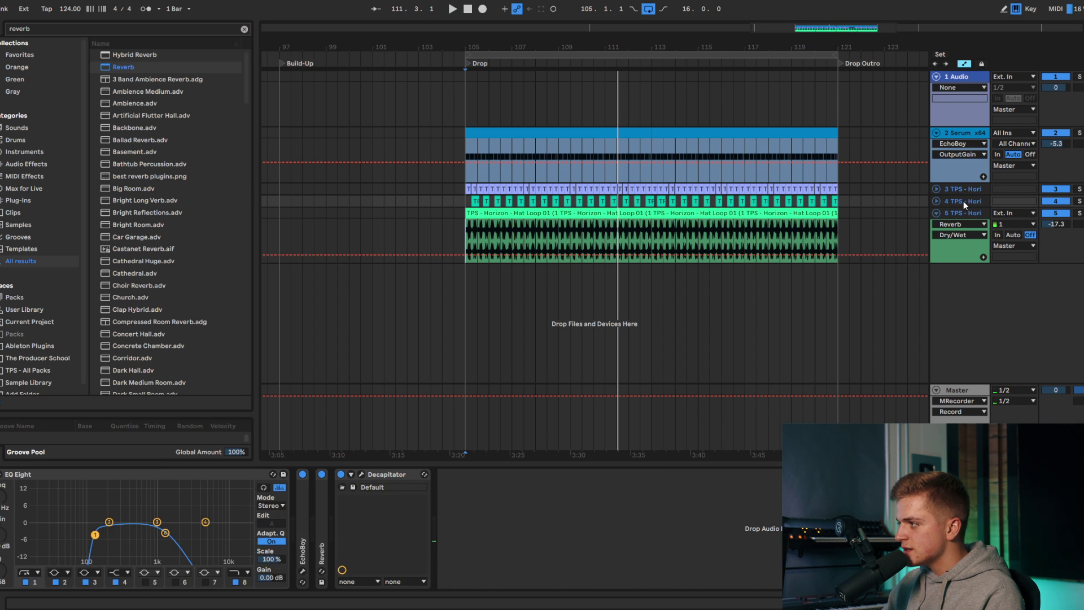
key(ctrl+g)
right_click(972, 190)
click(998, 249)
text(DRUM)
key(Return)
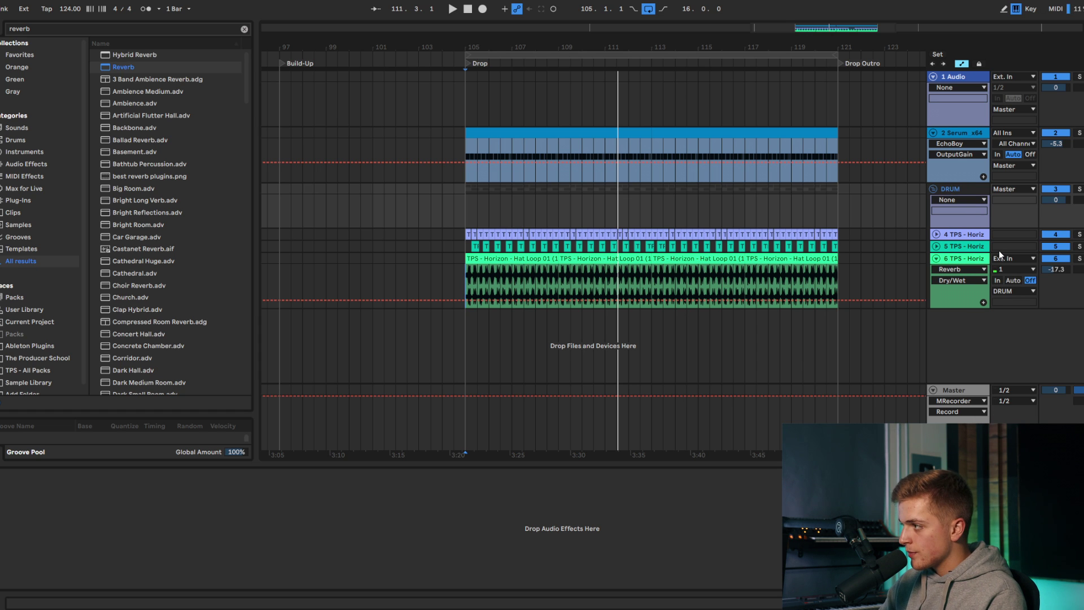
Step: Group the Serum bass track, name the group BASS, and play the drop from bar 105
click(965, 141)
key(ctrl+g)
right_click(965, 137)
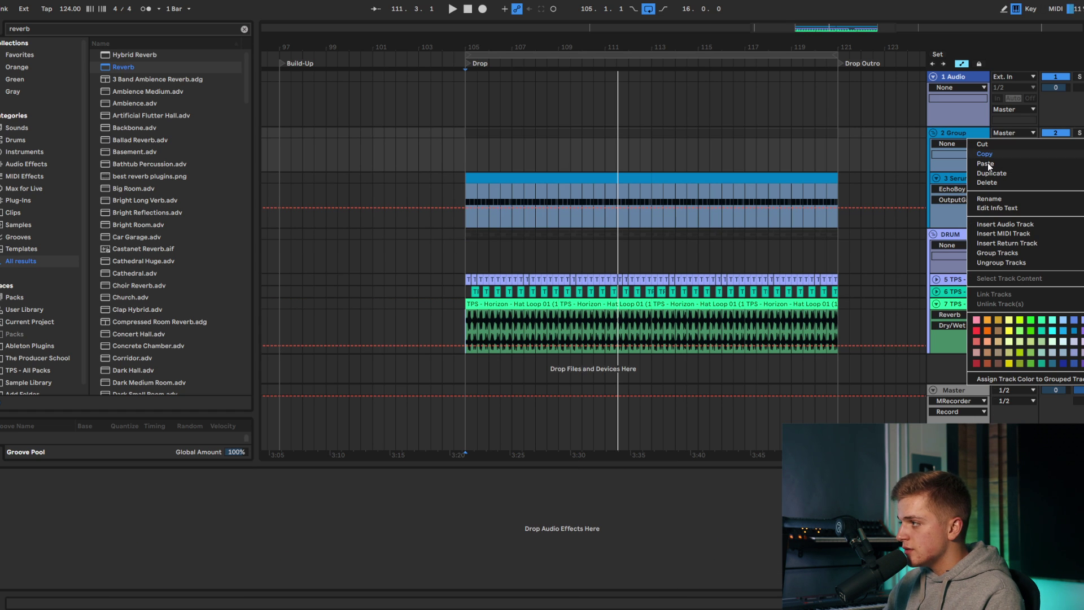
click(1001, 198)
text(BASS)
key(Return)
key(space)
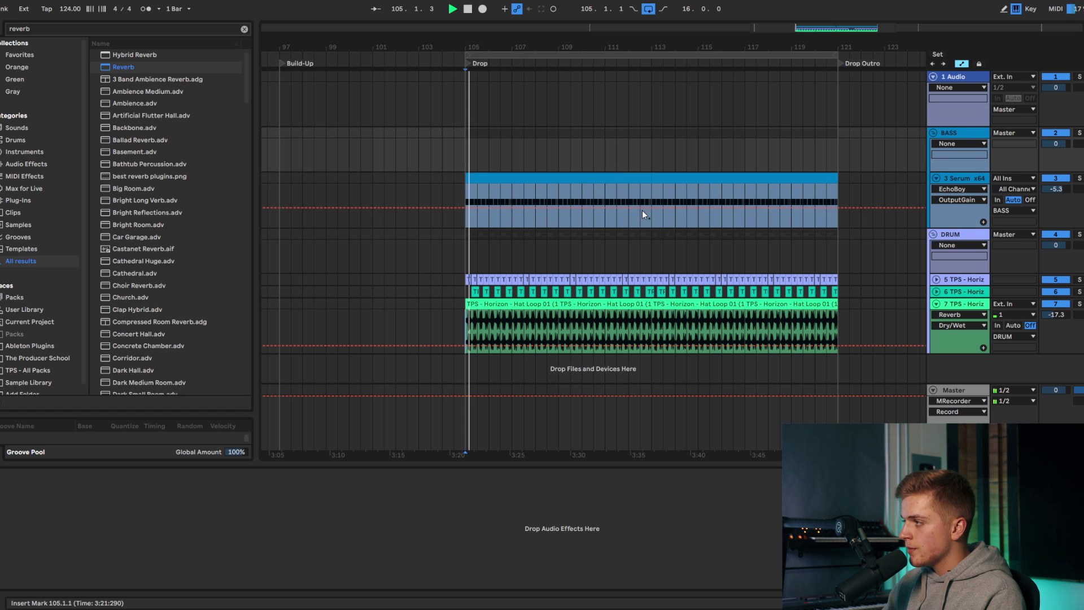
click(744, 465)
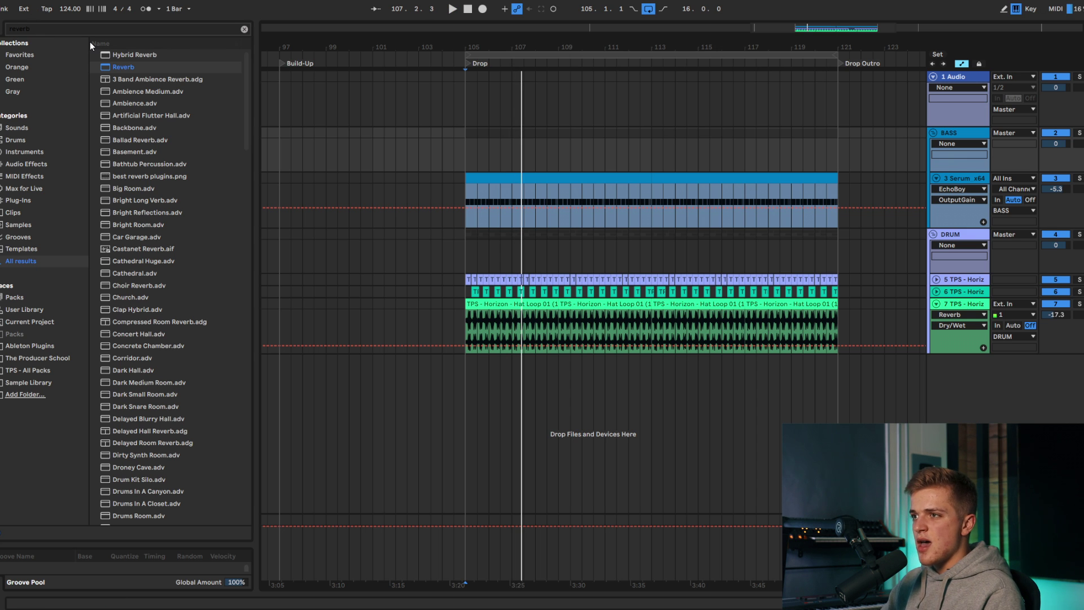
Step: Search the browser for Serum and load it on a new MIDI track
key(ctrl+f)
text(SERUM)
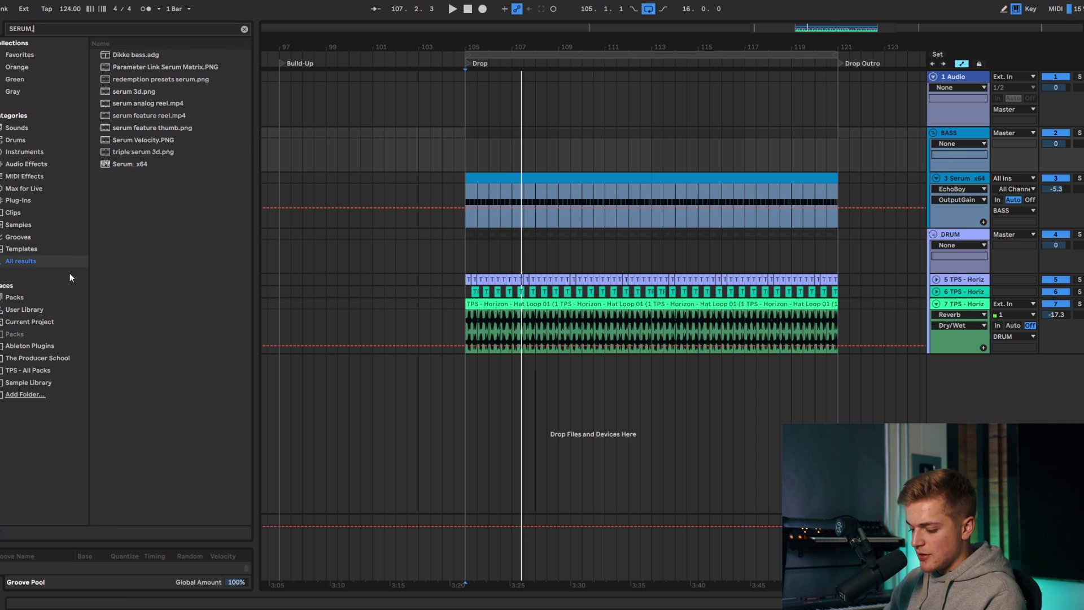
double_click(130, 164)
Step: Load the LD - Surreal preset from the TPS - Horizon user presets in the new Serum
click(582, 130)
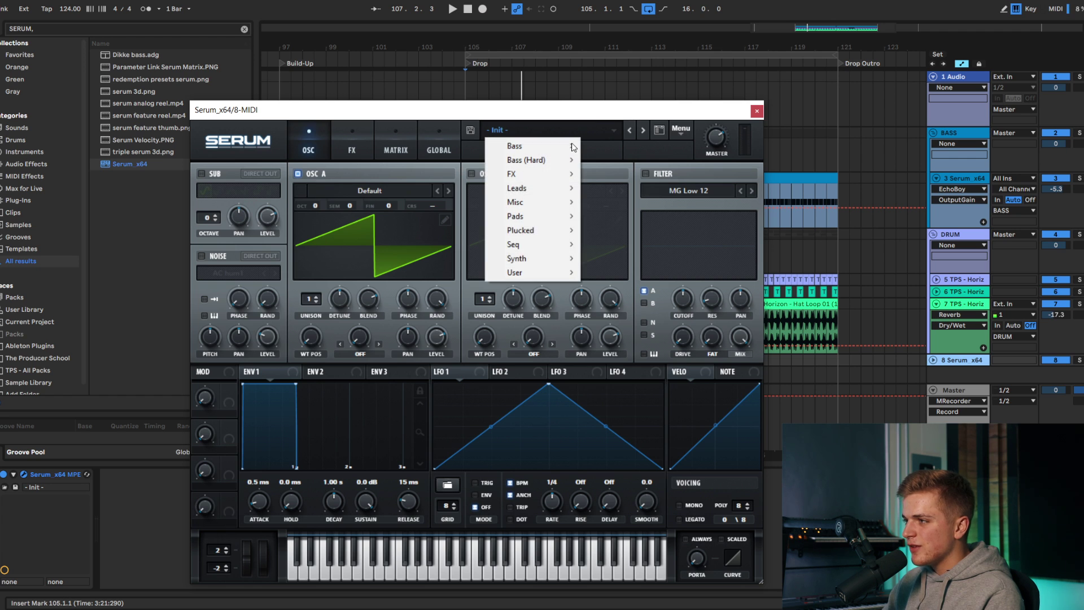
click(743, 170)
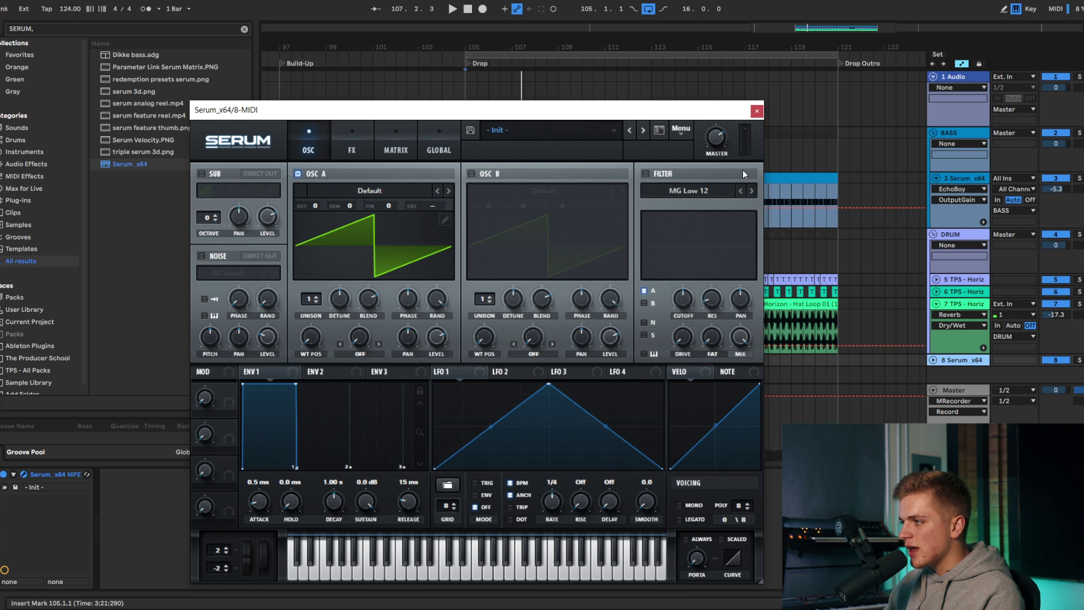
click(608, 129)
click(609, 131)
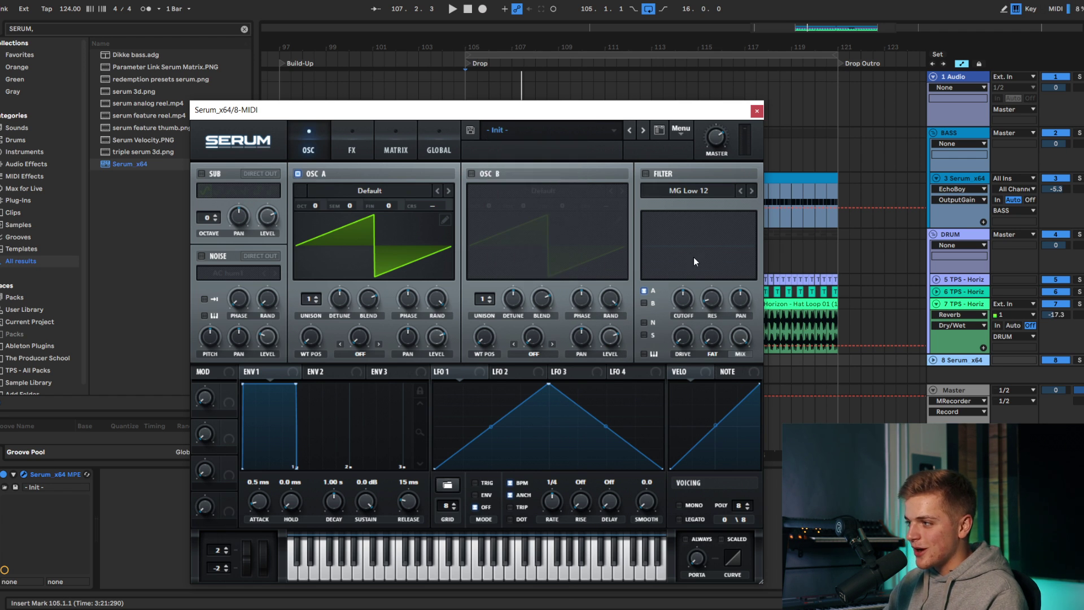
click(587, 136)
mouse_move(542, 272)
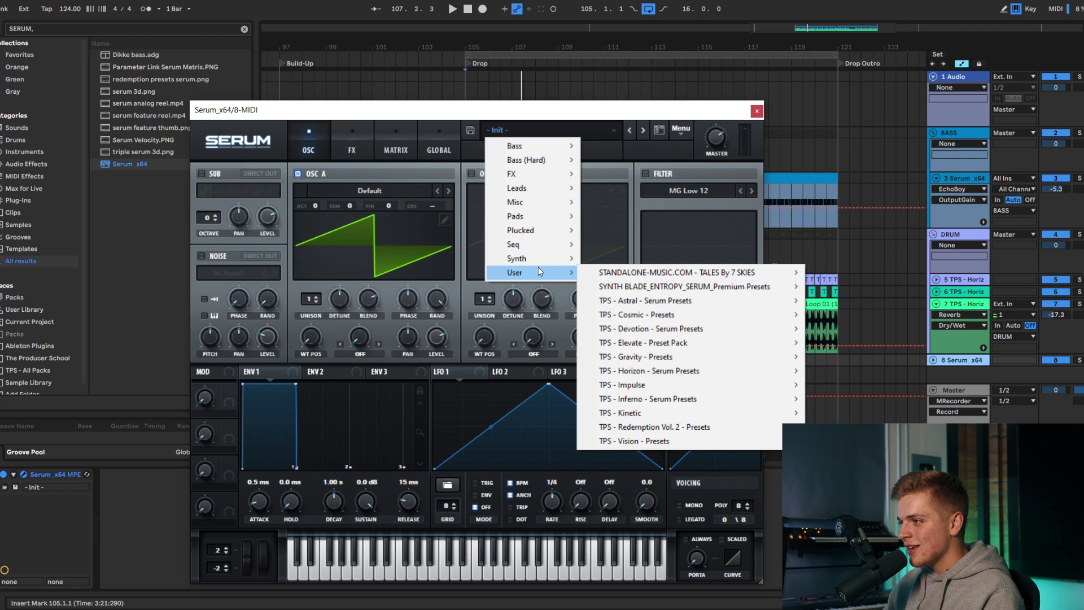
mouse_move(713, 333)
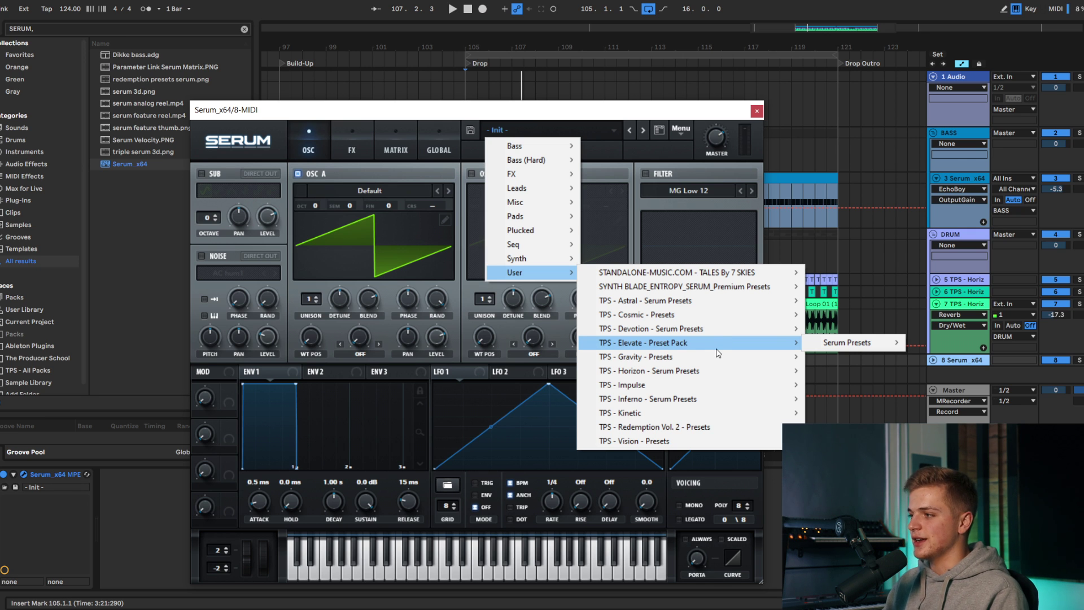
mouse_move(712, 368)
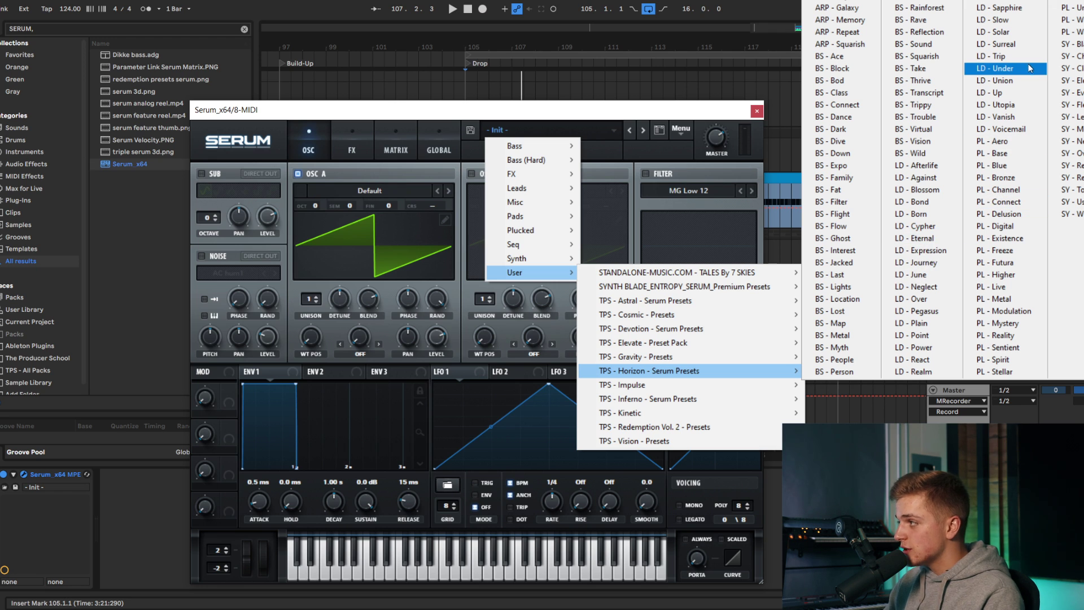
click(1005, 44)
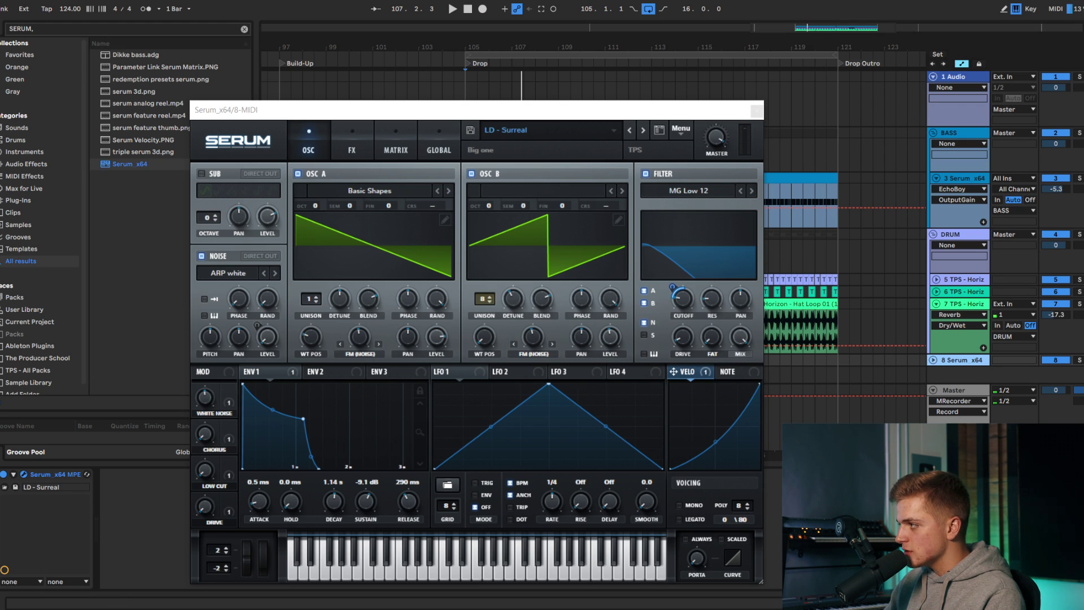
Step: Audition LD - Surreal and step forward through the lead presets to LD - Union
key(a)
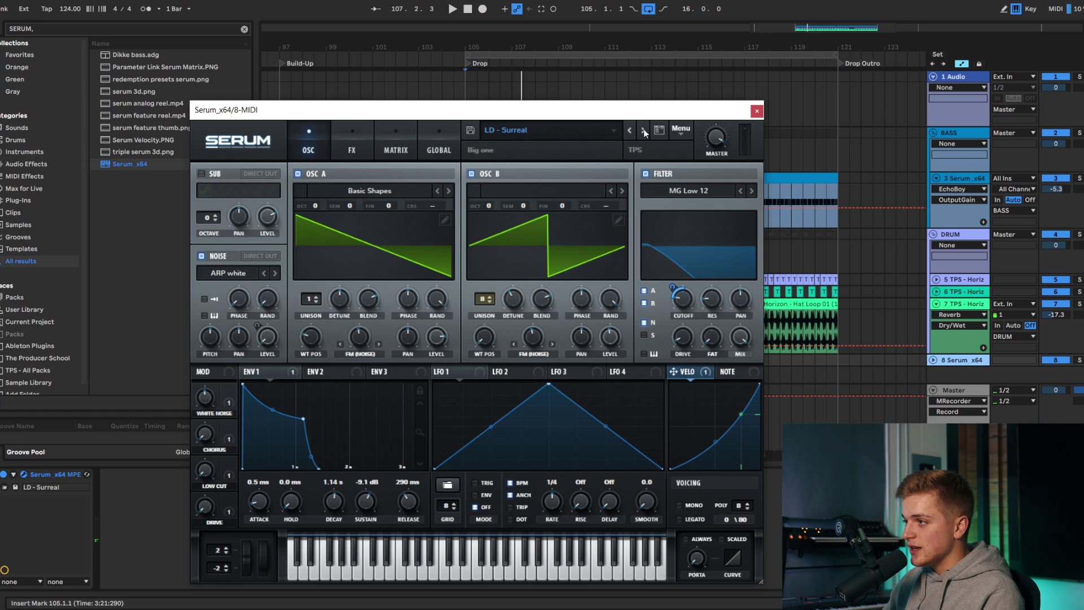
key(a)
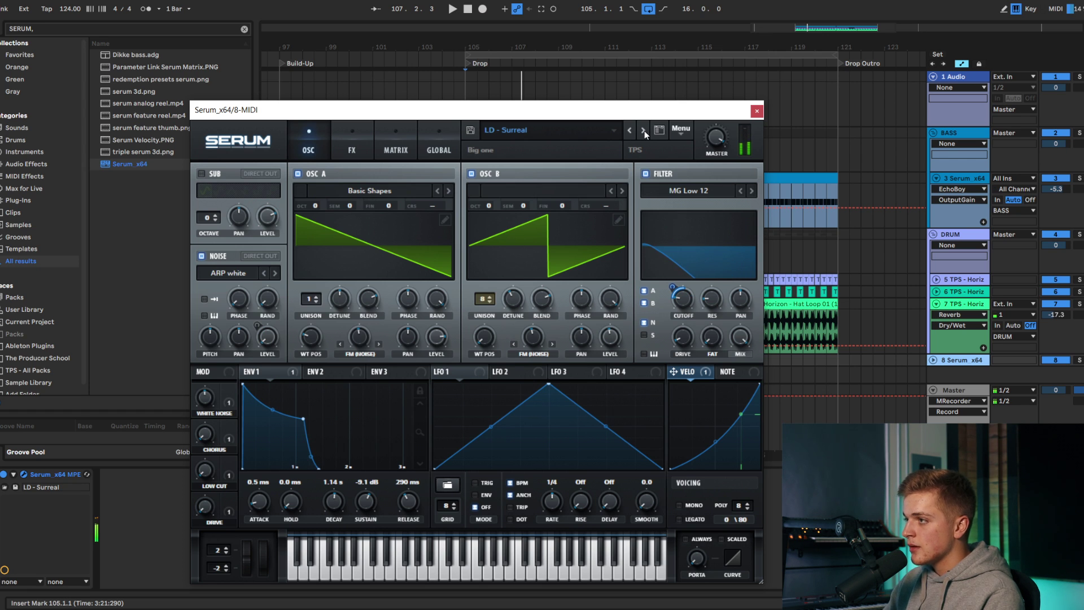
click(644, 131)
click(644, 130)
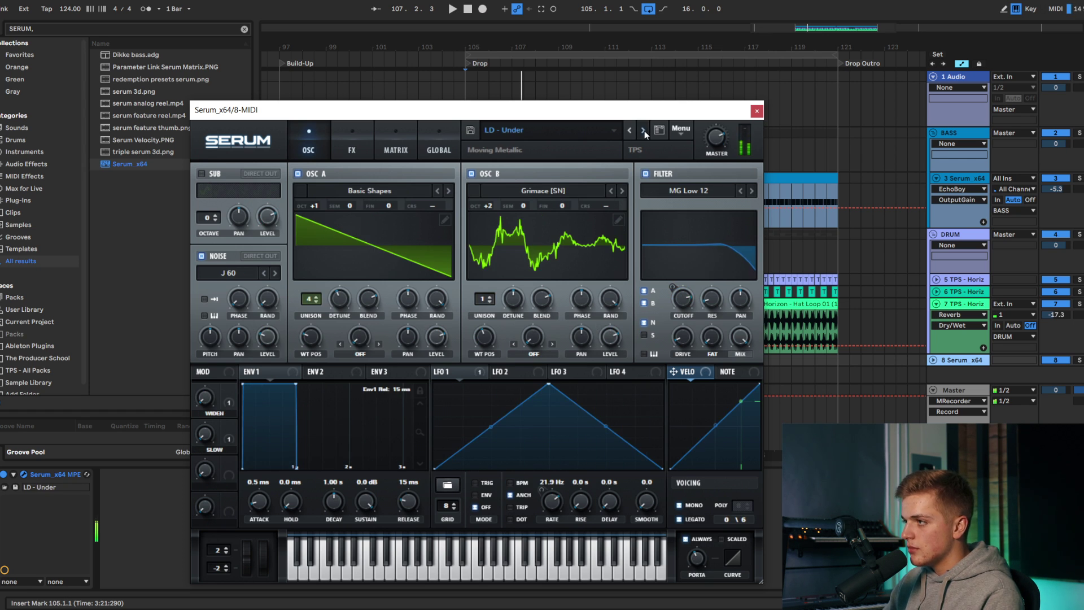
click(643, 130)
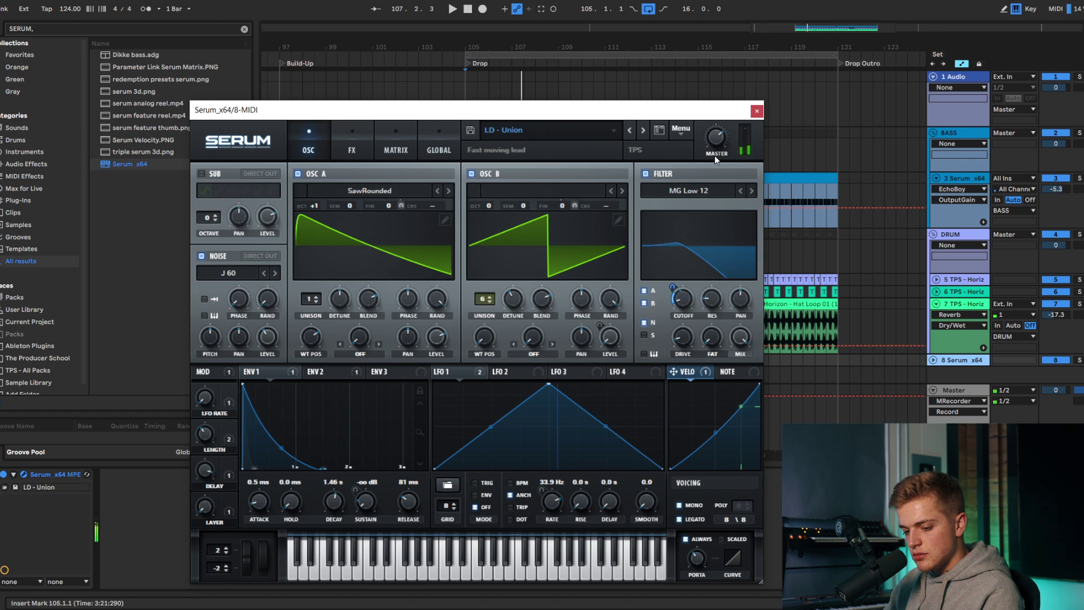
Step: Move the new Serum track above the BASS group and place an eight-bar copy of the bass clip at bar 105
click(756, 111)
click(453, 252)
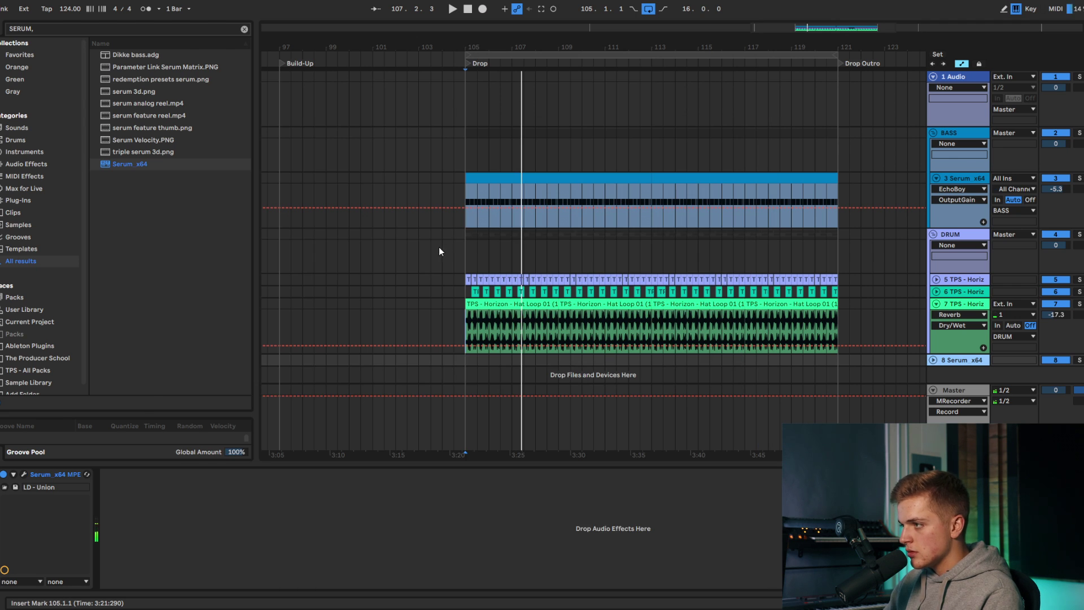
drag(487, 178, 465, 358)
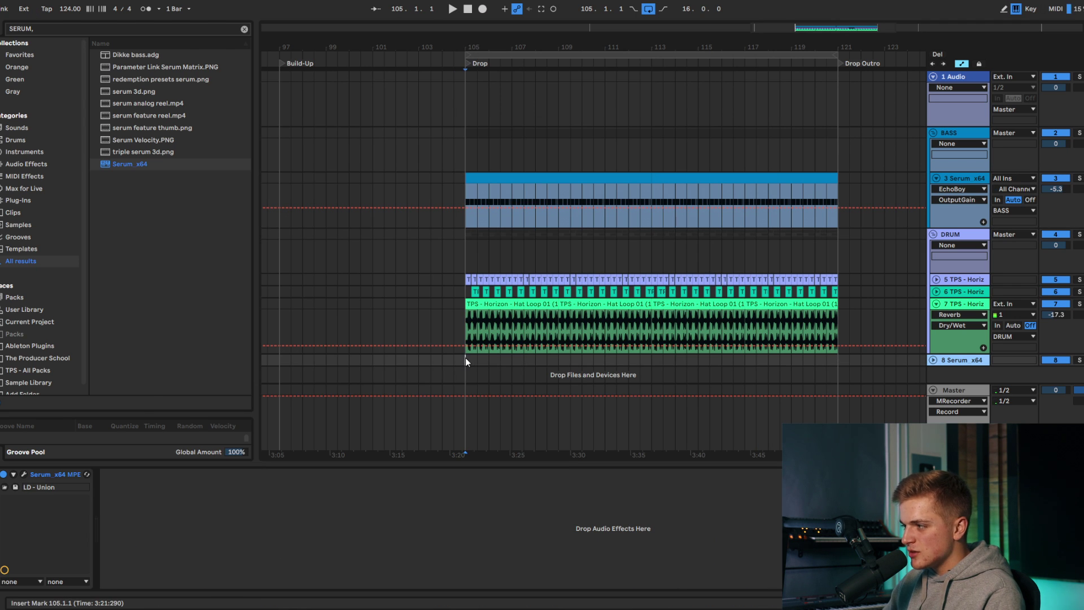
drag(962, 360, 960, 128)
click(463, 141)
click(934, 133)
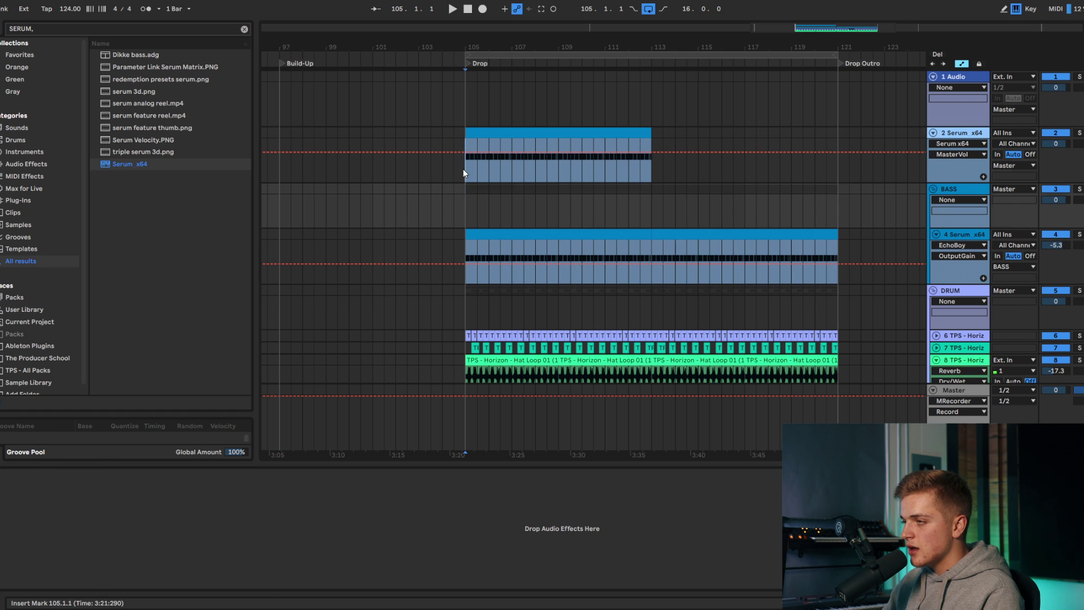
Step: Open the copied lead clip, transpose all its notes up one octave, and play it back
click(497, 133)
key(space)
key(space)
drag(318, 456, 316, 273)
key(ctrl+a)
key(shift+Up)
key(space)
Step: Delete the repeated notes in the lead clip, keeping only the opening G3
scroll(306, 369, up, 1)
key(space)
drag(308, 337, 1058, 382)
click(1001, 382)
key(space)
drag(388, 335, 483, 361)
drag(394, 327, 1083, 380)
key(Delete)
mouse_move(593, 381)
mouse_down()
mouse_move(305, 343)
mouse_move(322, 347)
mouse_move(322, 332)
mouse_move(379, 343)
mouse_up()
key(Delete)
Step: Write A#3 and A3 notes after the opening G3 in the clip's first bar, checking them in playback
key(space)
key(space)
double_click(304, 333)
scroll(307, 345, up, 1)
key(space)
key(space)
double_click(363, 343)
key(space)
key(space)
key(space)
Step: Transpose all the lead notes down one octave and play the phrase with the drop
key(ctrl+a)
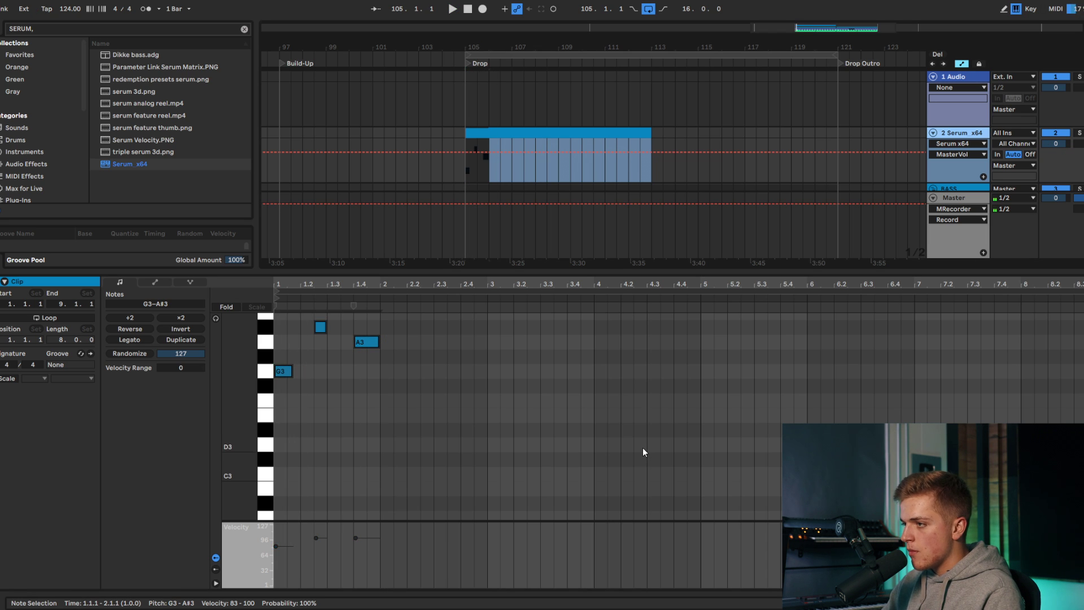
key(shift+Down)
key(space)
click(673, 427)
Step: Search for Kickstart and add Kickstart 2 to the new Serum lead track
click(975, 126)
double_click(976, 133)
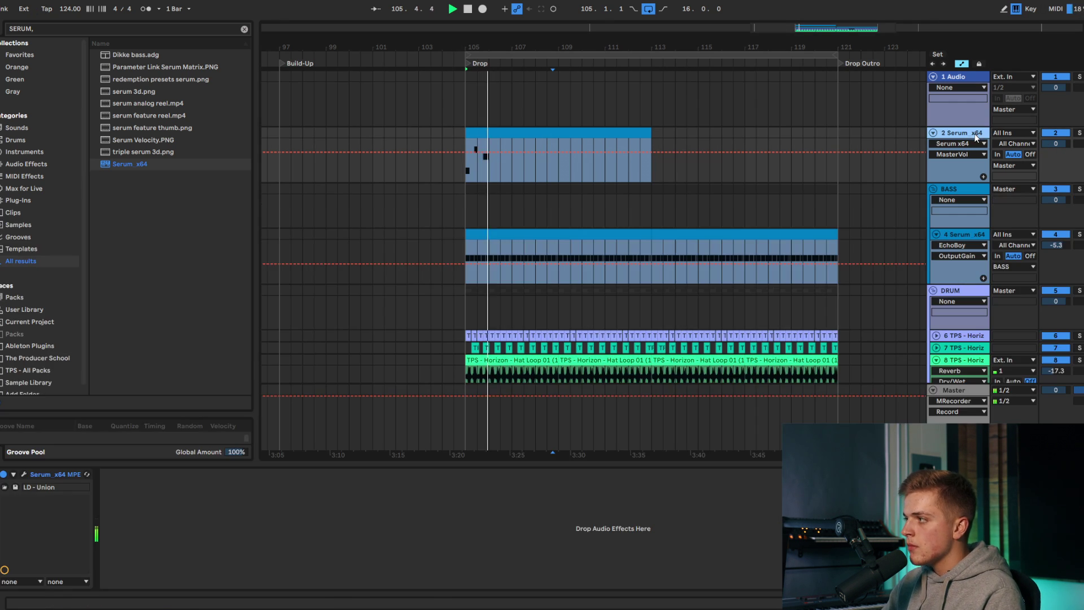
key(space)
click(41, 30)
text(kicksta)
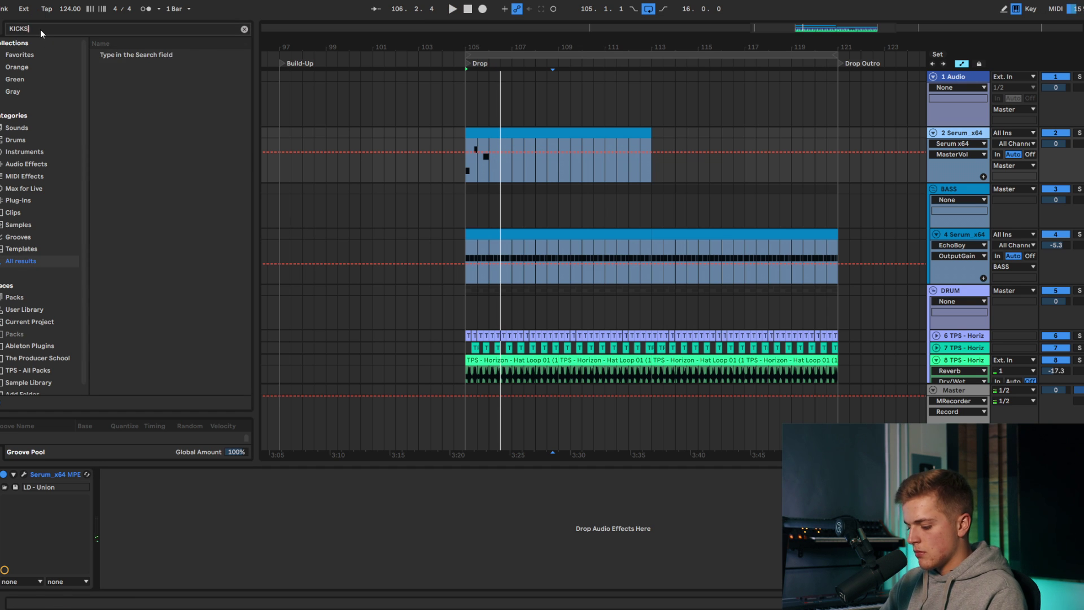
click(162, 70)
double_click(162, 74)
Step: Insert EQ Eight before Kickstart 2 and shape it with a low cut, a band 3 boost, and band 4 at 4.74 kHz, -1.61 dB
drag(127, 68, 115, 497)
click(146, 572)
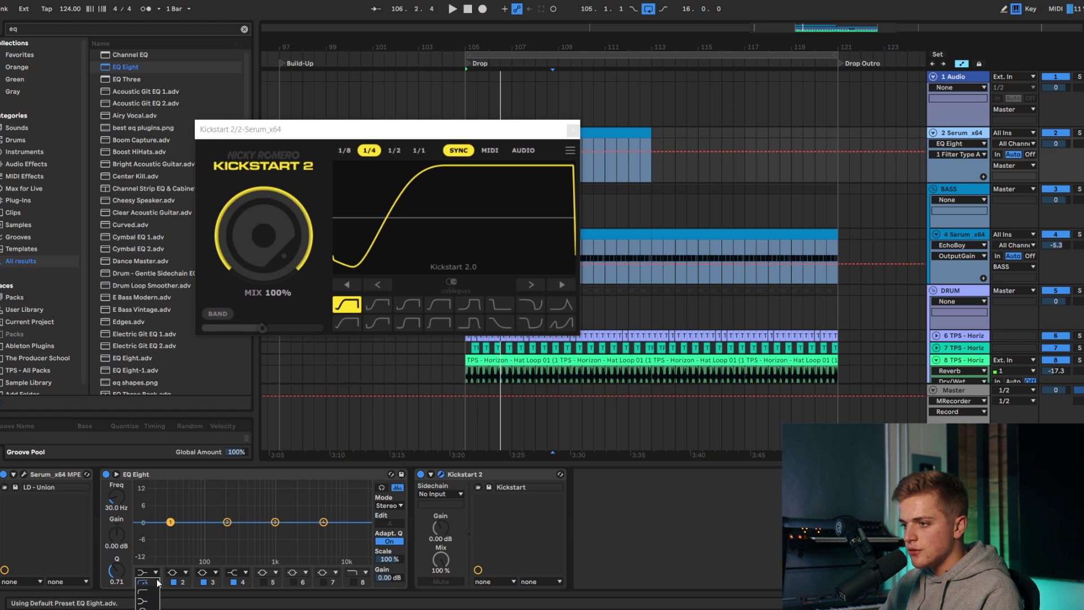
click(155, 590)
click(273, 520)
key(space)
drag(276, 522, 322, 526)
click(573, 131)
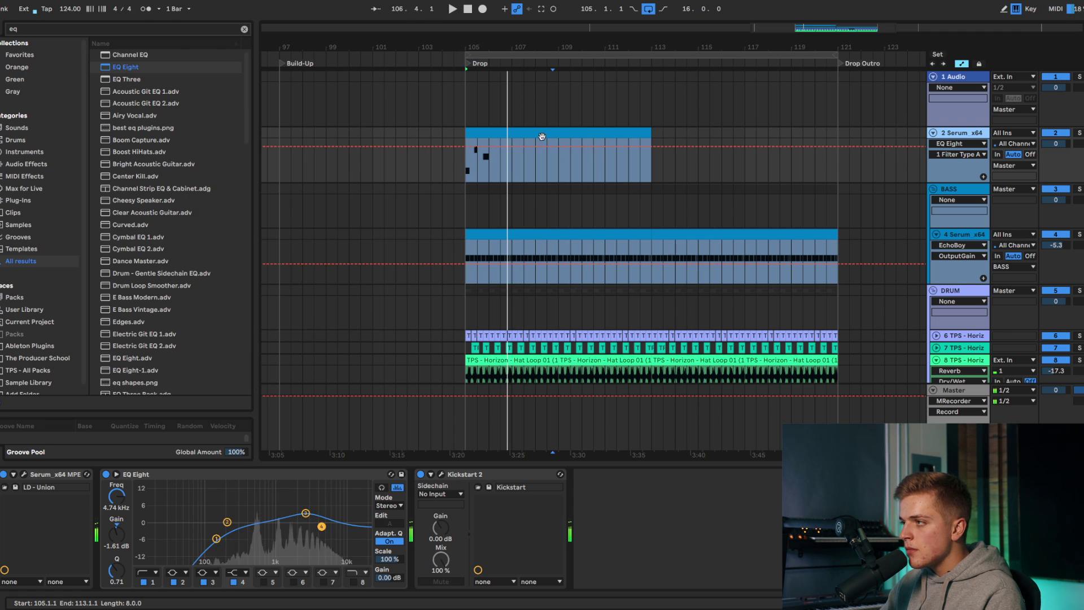
Step: Set the lead track's volume to -0.6 dB and add an F2 note at 2.2.1 with velocity 72 in its clip
double_click(536, 135)
drag(1053, 144, 1053, 148)
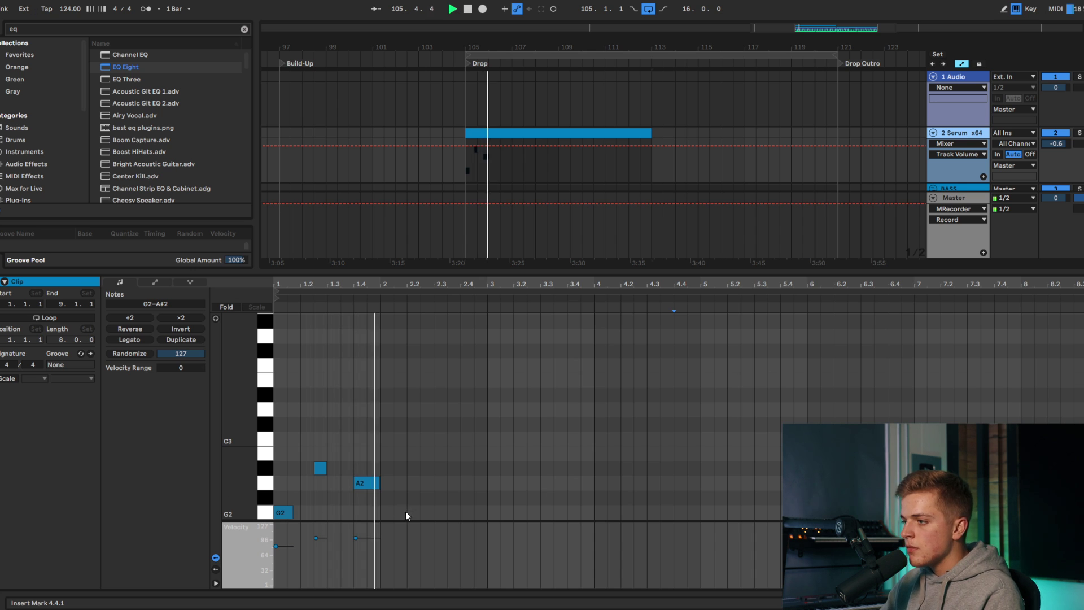
scroll(406, 511, down, 2)
double_click(427, 511)
drag(427, 518, 408, 517)
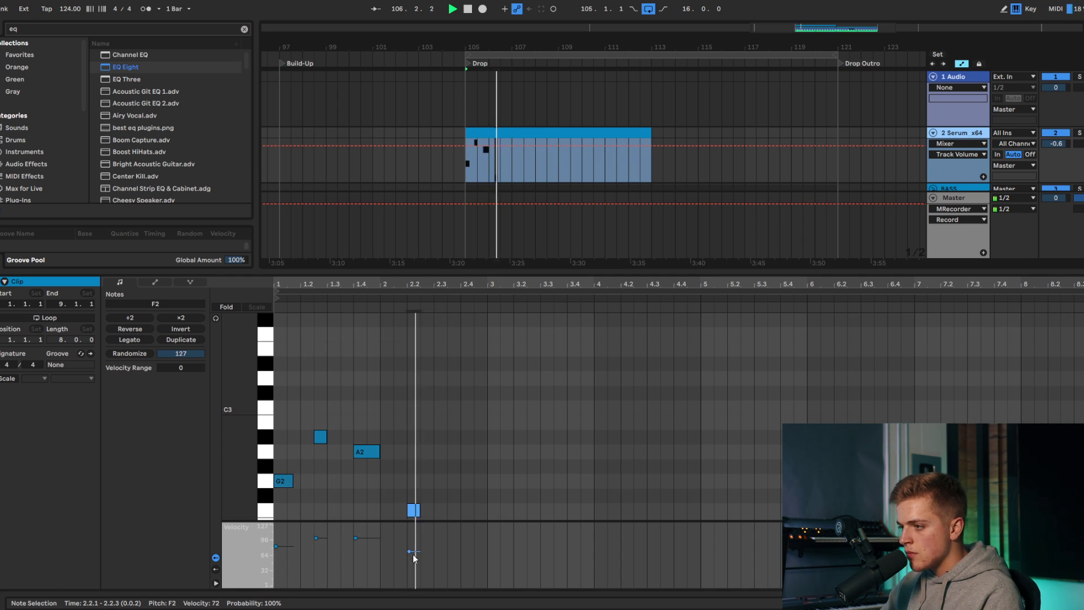
Step: Move the first bar's A#2 note to 1.3.3 and add a C3 note at 1.3.1
scroll(438, 498, down, 2)
drag(321, 411, 346, 411)
double_click(334, 367)
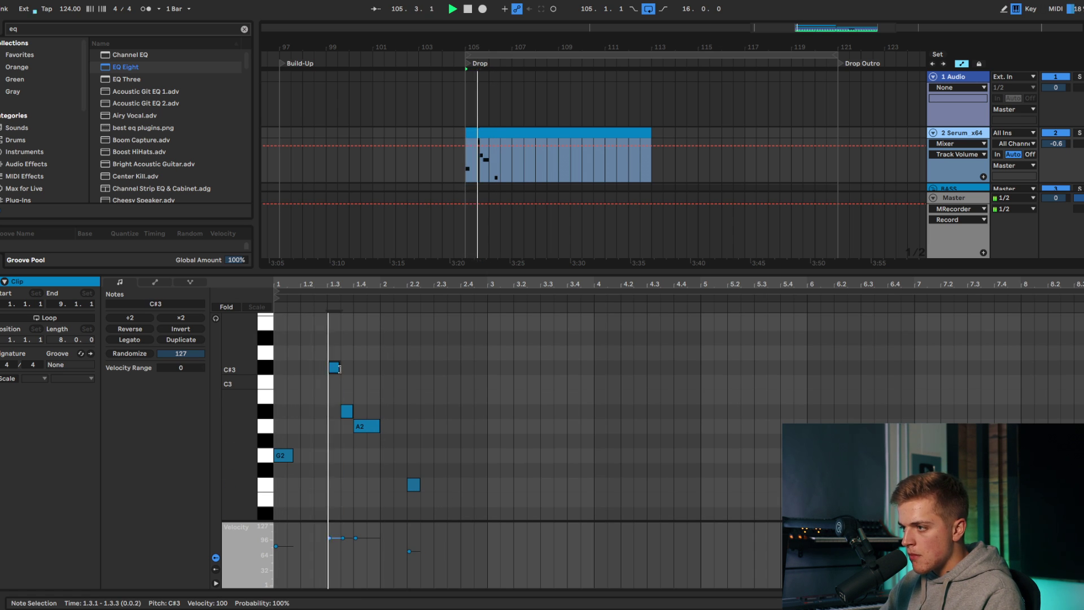
drag(339, 368, 336, 381)
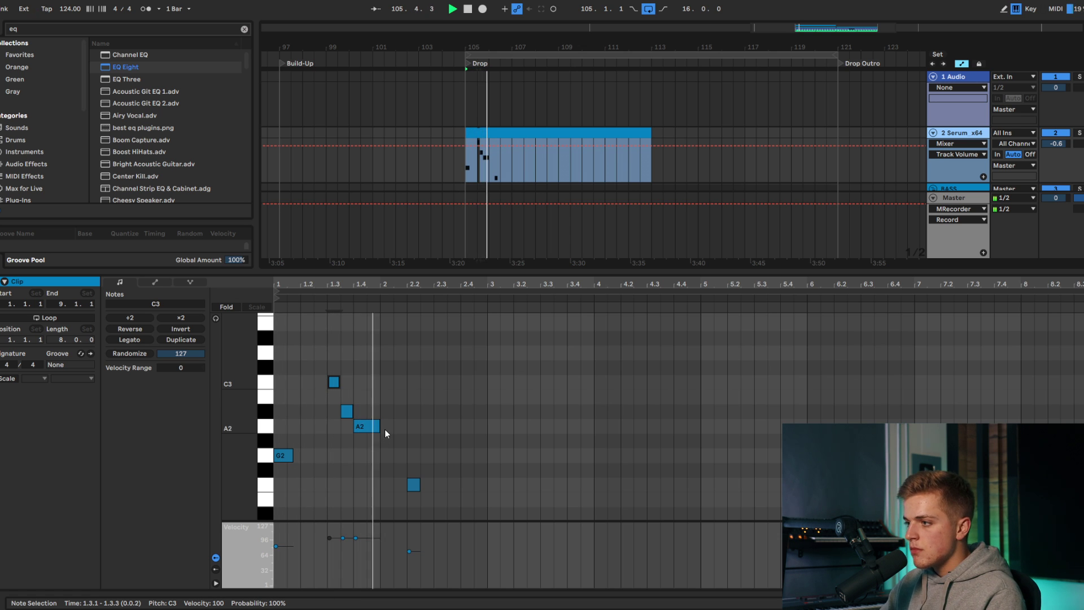
Step: Add a one-beat A#2 note at 2.1.1 and move the F2 note to 2.3.1, lengthened to one beat
double_click(389, 412)
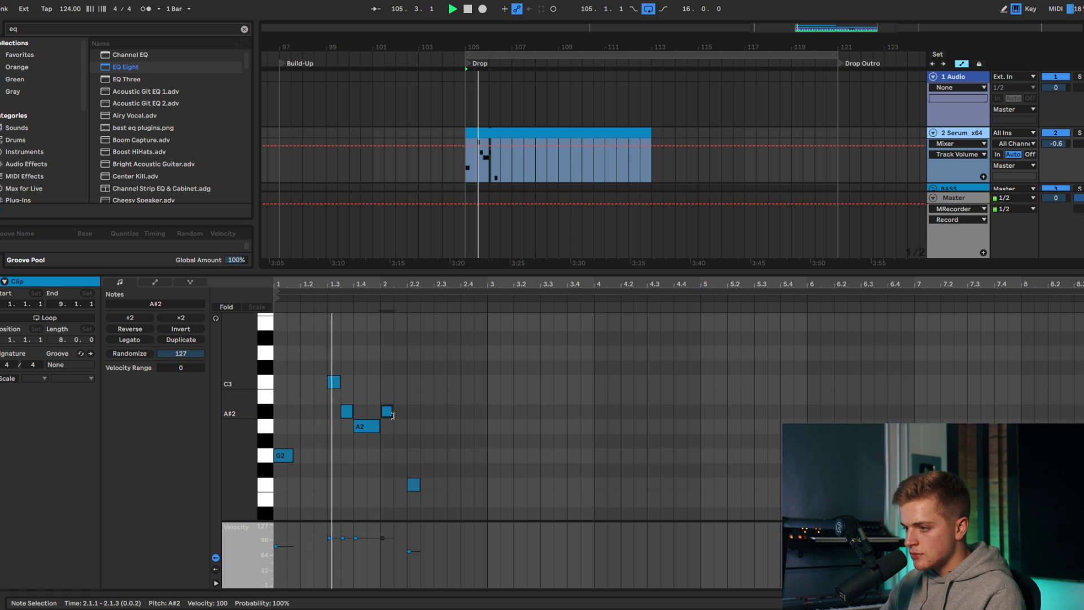
drag(416, 484, 459, 489)
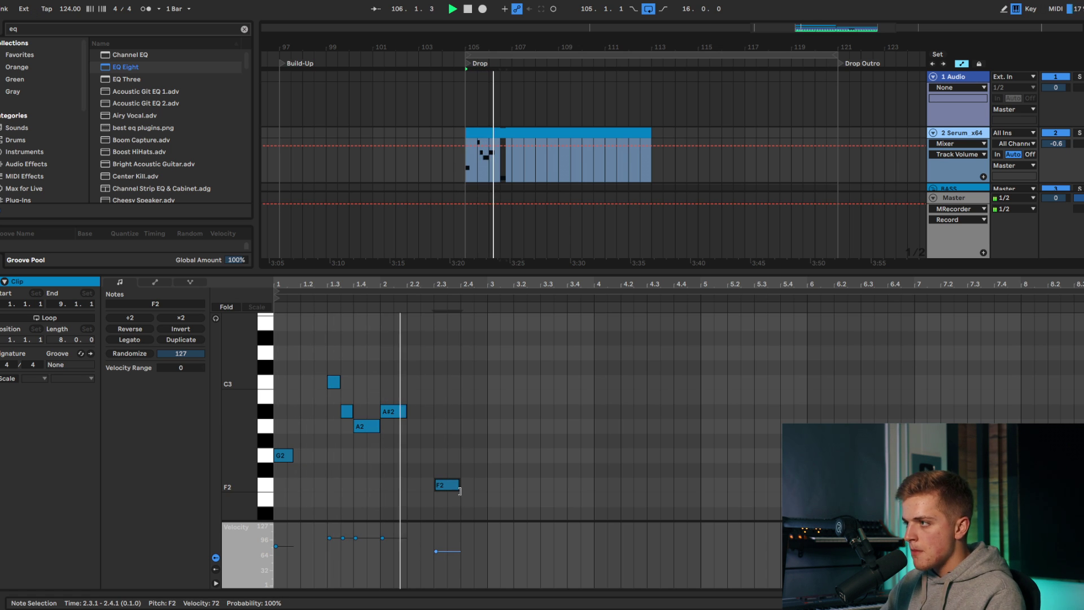
key(ctrl+a)
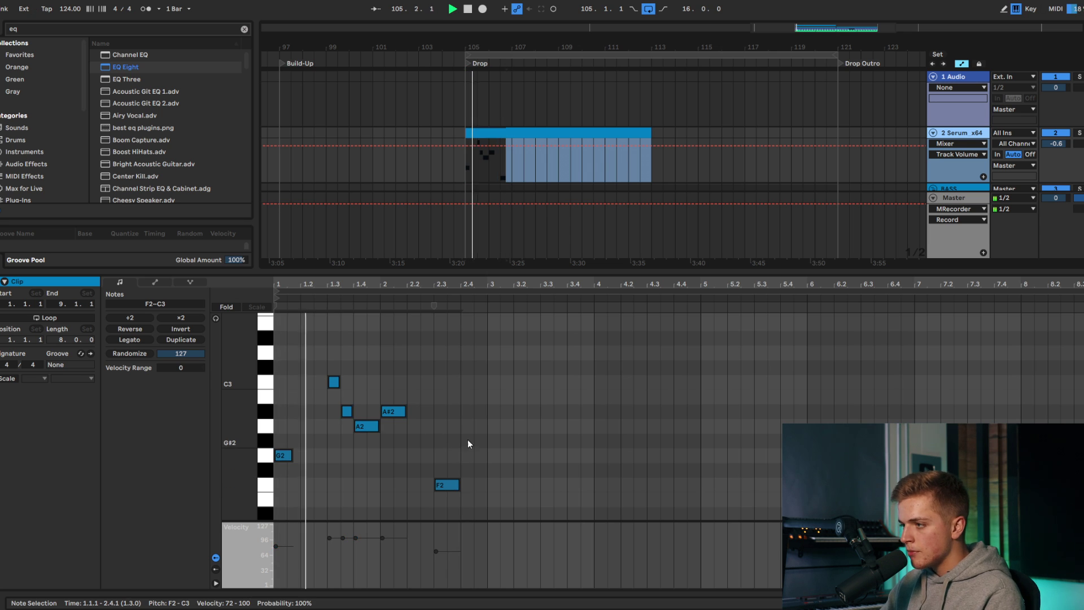
Step: Add a half-beat G2 note at 2.4.3 to the lead melody
key(ctrl+d)
key(Delete)
double_click(469, 455)
key(space)
drag(477, 459, 486, 458)
click(501, 469)
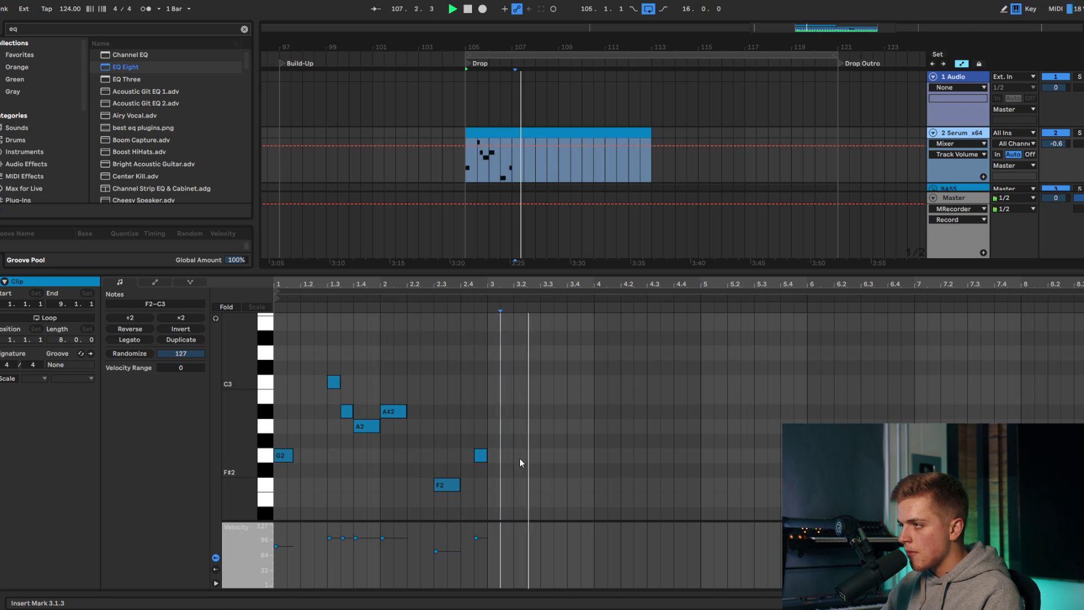
Step: Switch the lead track's Serum preset to LD - Surreal
click(953, 136)
key(space)
click(24, 475)
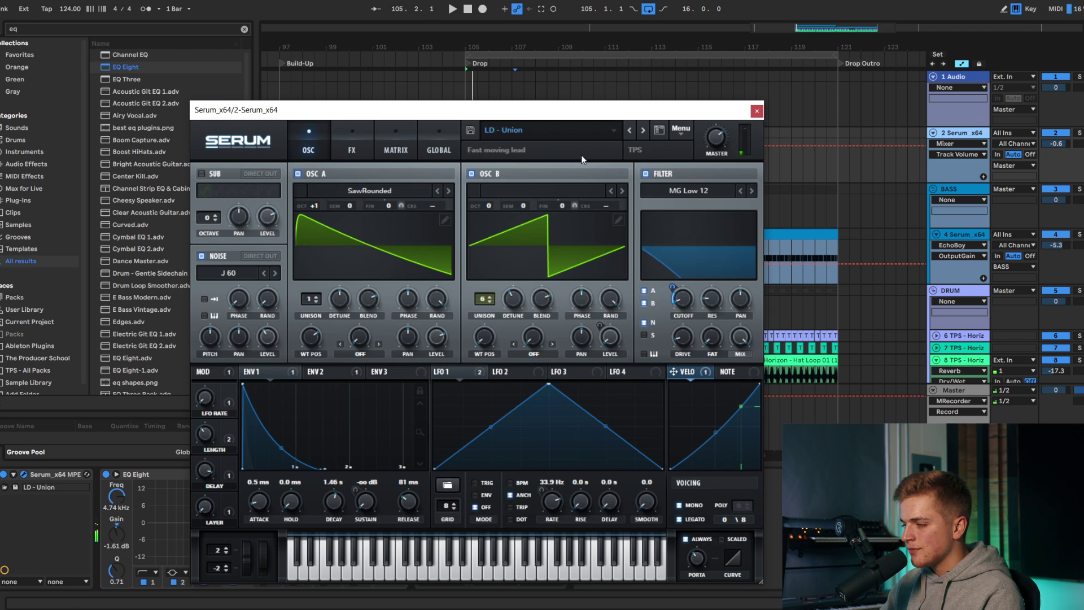
click(631, 131)
click(630, 131)
click(631, 131)
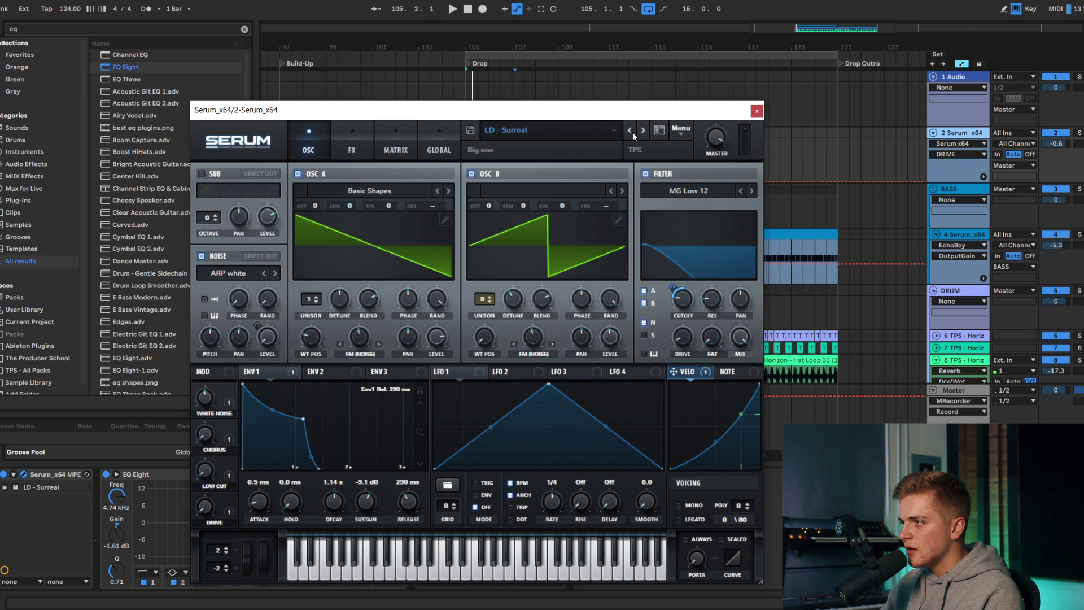
click(757, 111)
Step: Open the lead clip, set the lead track's volume to -3.6 dB and play the melody briefly
key(space)
double_click(506, 134)
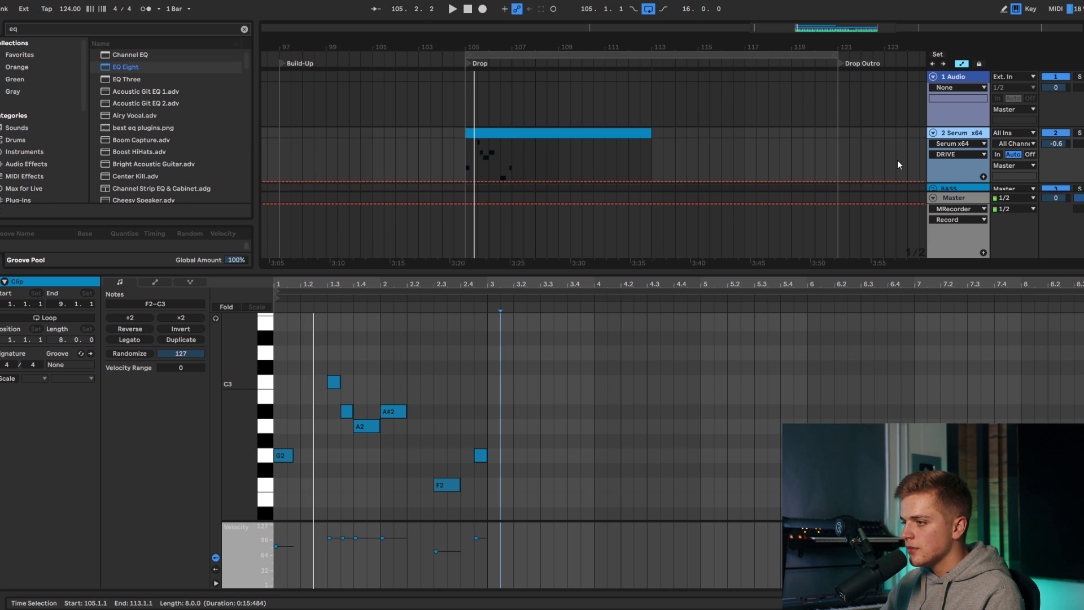
drag(1060, 144, 1060, 155)
key(space)
key(space)
Step: Delete every note after the opening G2 in the lead clip and lengthen that G2 to end at 1.3.4
drag(317, 366, 547, 518)
key(Delete)
drag(293, 456, 326, 462)
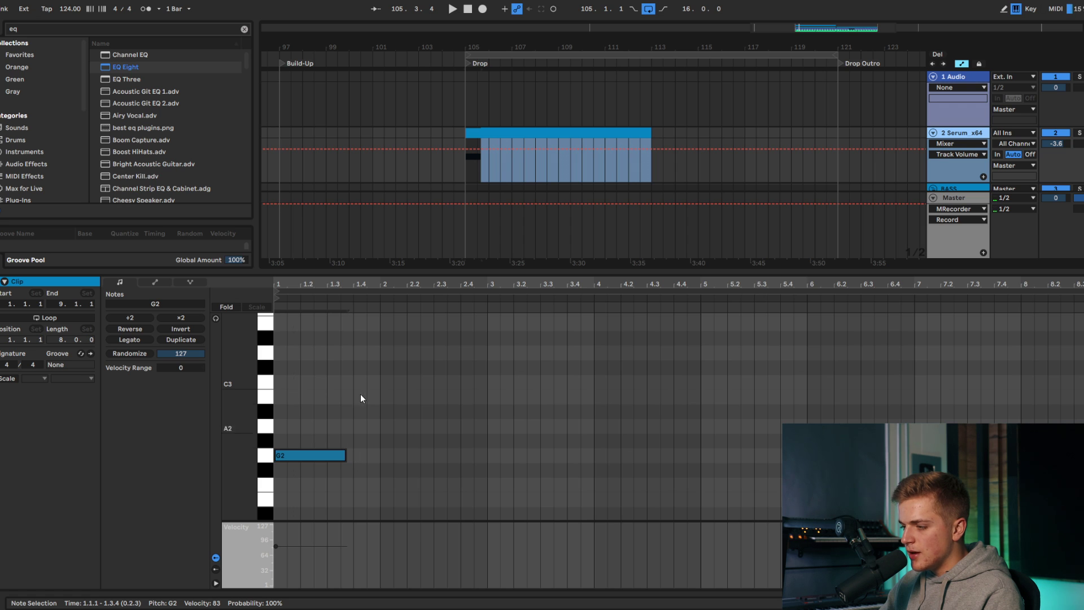
Step: Add a half-beat D3 note at 1.4.1 and a long C3 note at 1.4.3
key(space)
double_click(361, 355)
double_click(373, 381)
key(space)
drag(379, 382, 580, 401)
key(space)
Step: Add a half-beat A#2 note at 2.4.3 and a C3 note from 3.1.1 to 3.4.3
double_click(481, 411)
double_click(493, 382)
key(space)
key(space)
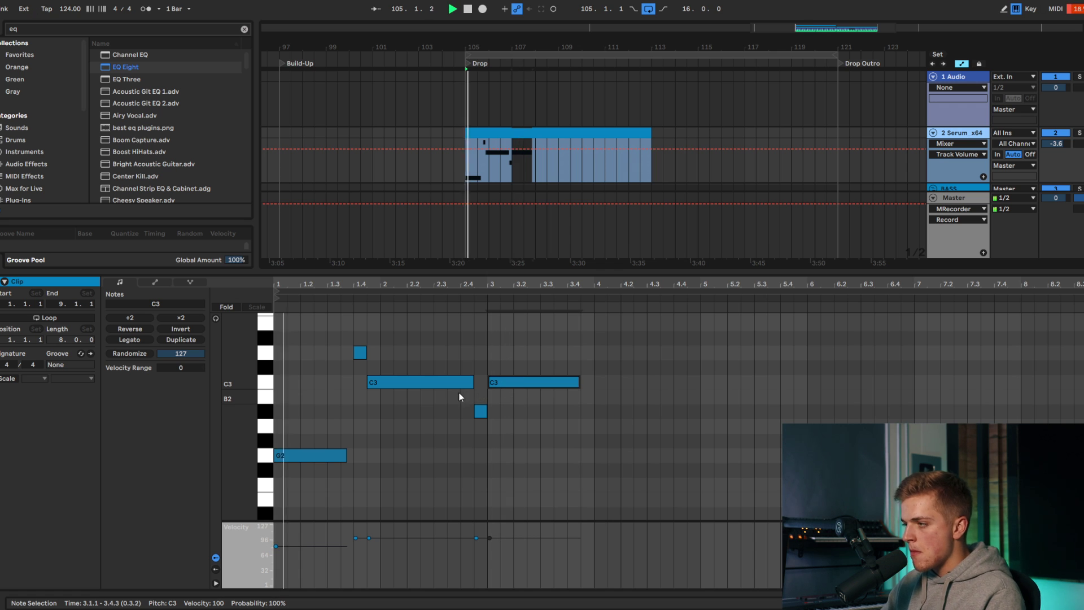
Step: End the first C3 at 2.4.1, and move the short note to A2 at 2.4.1 and the last long note to A#2 at 2.4.3
drag(479, 414, 467, 441)
click(472, 386)
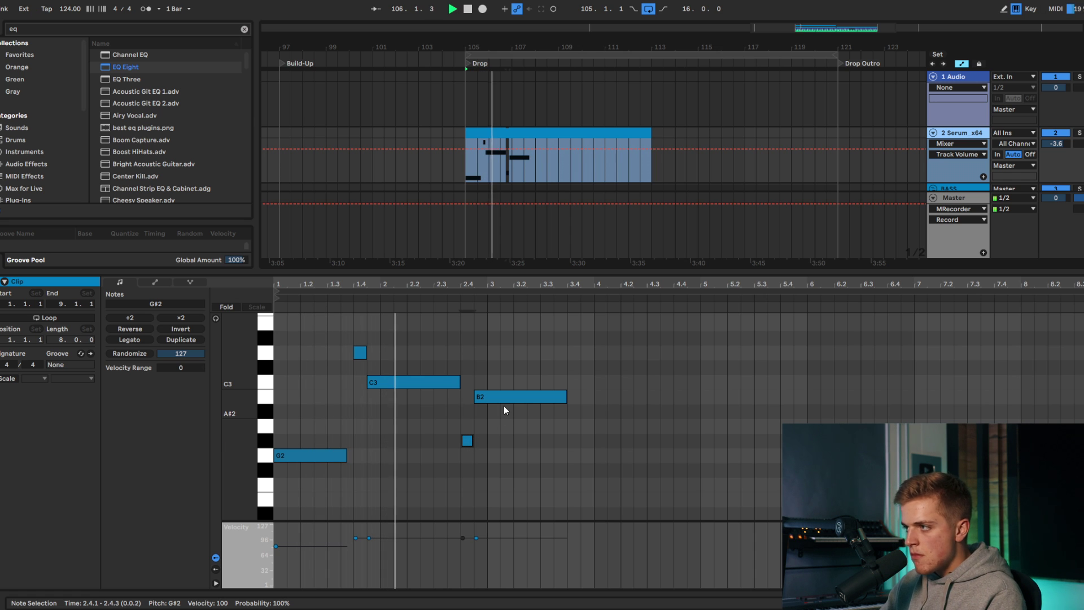
click(475, 428)
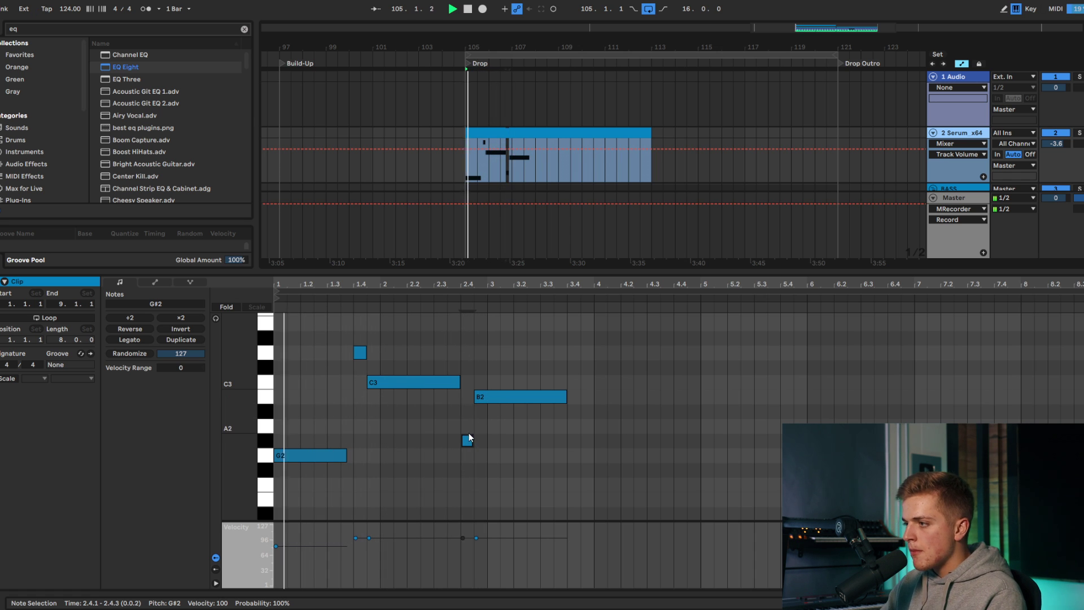
drag(469, 439, 490, 414)
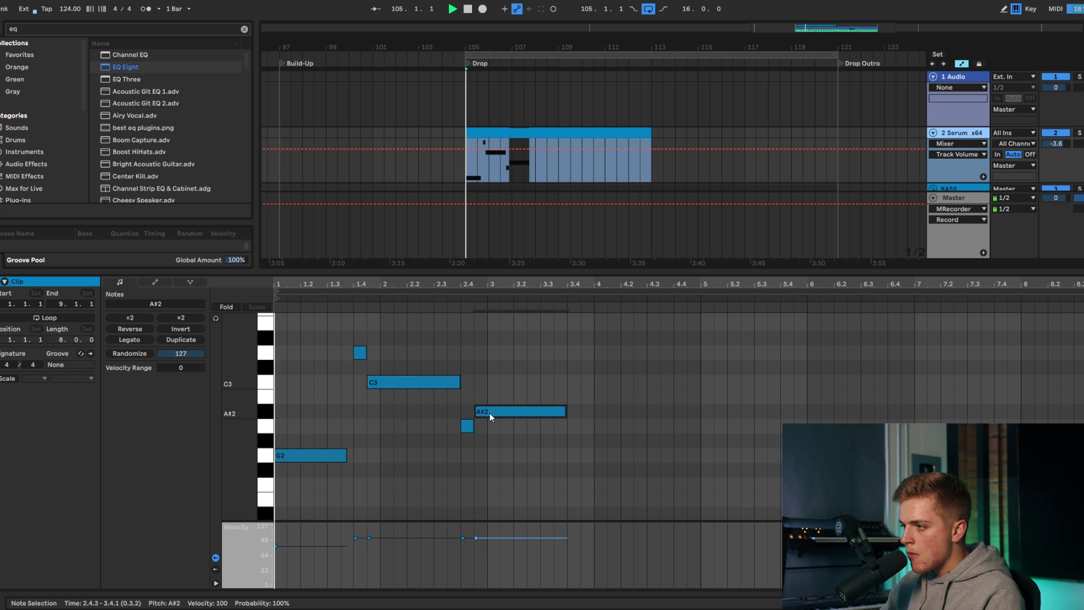
Step: Extend the final A#2 note to end at 5.1.1 and set the lead track's volume to -5.7 dB
drag(564, 412, 806, 412)
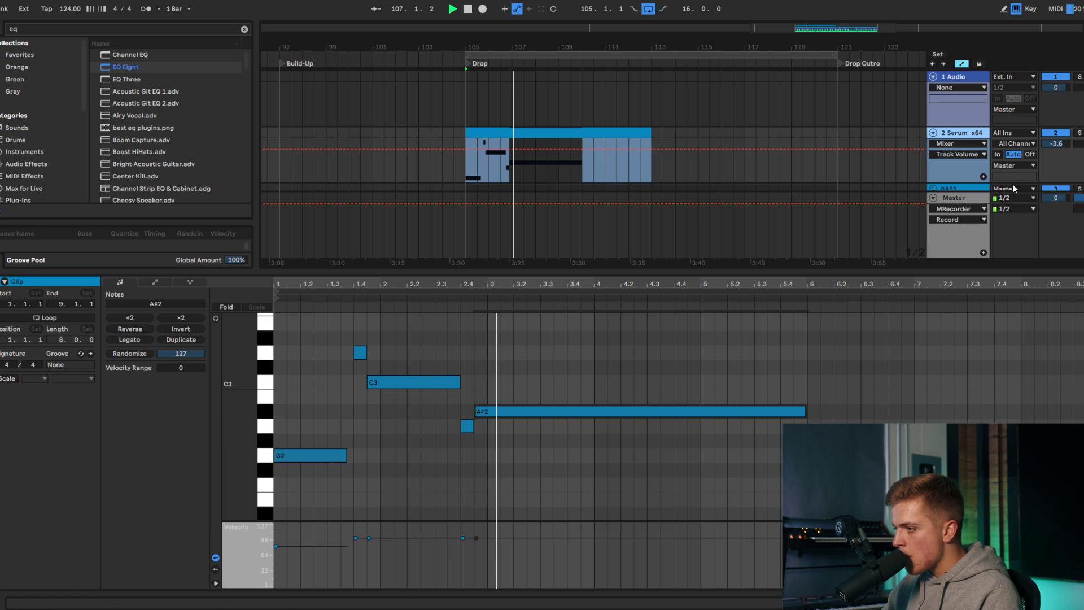
drag(1049, 147, 1050, 161)
click(714, 386)
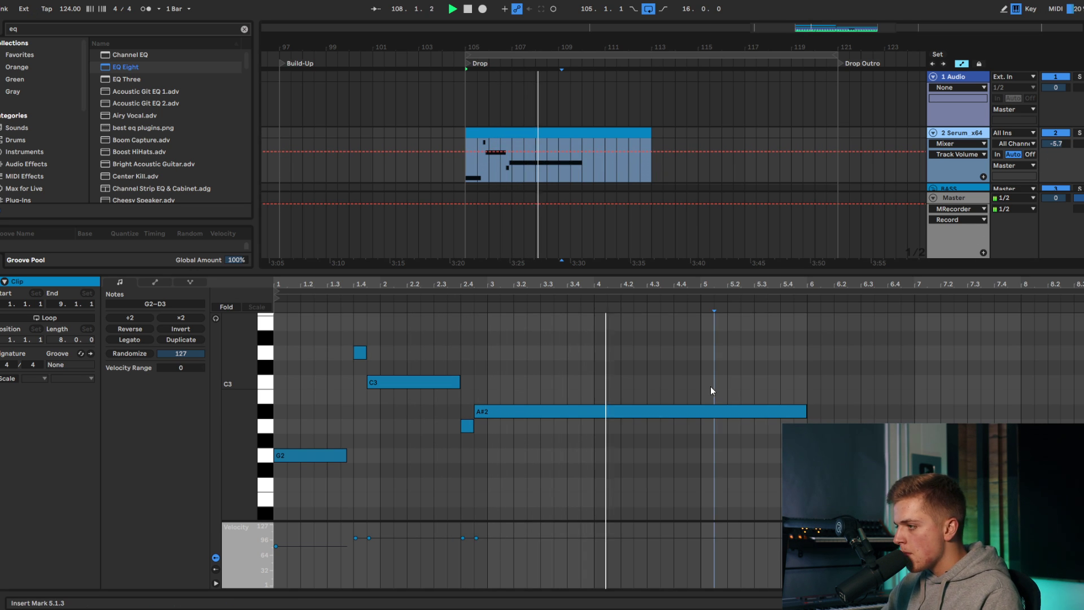
drag(806, 412, 704, 428)
key(space)
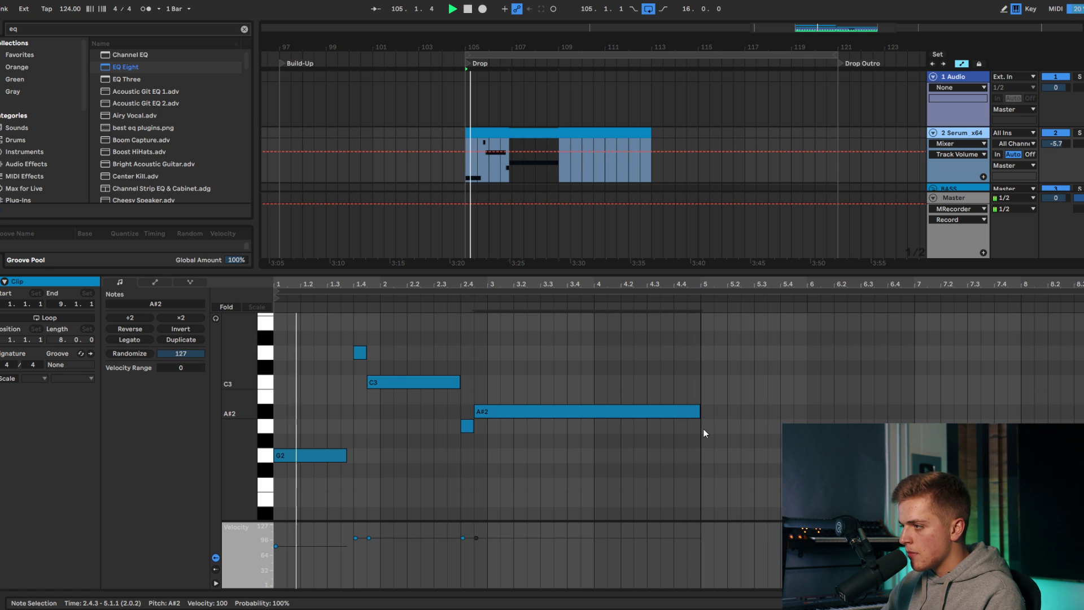
Step: Turn off the delay and reverb effects inside the lead's Serum patch
click(967, 134)
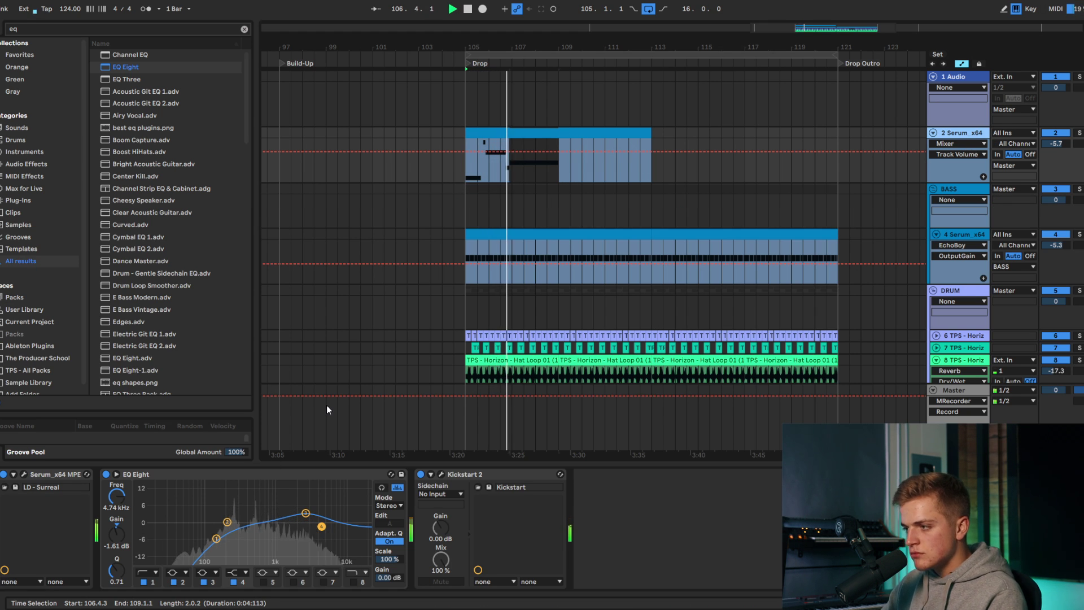
click(24, 474)
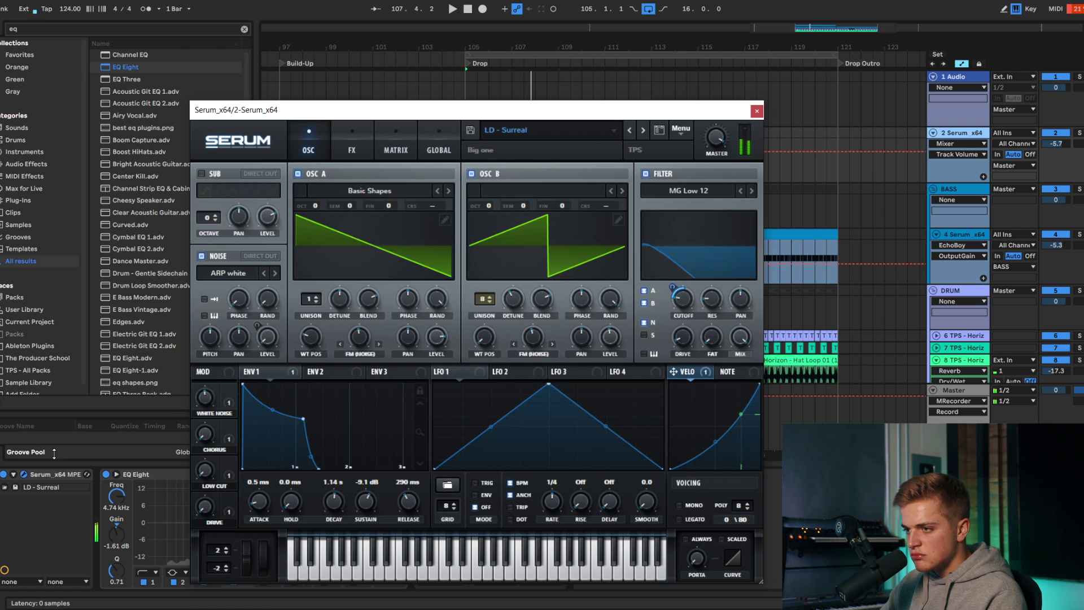
key(space)
click(366, 150)
click(207, 272)
click(208, 309)
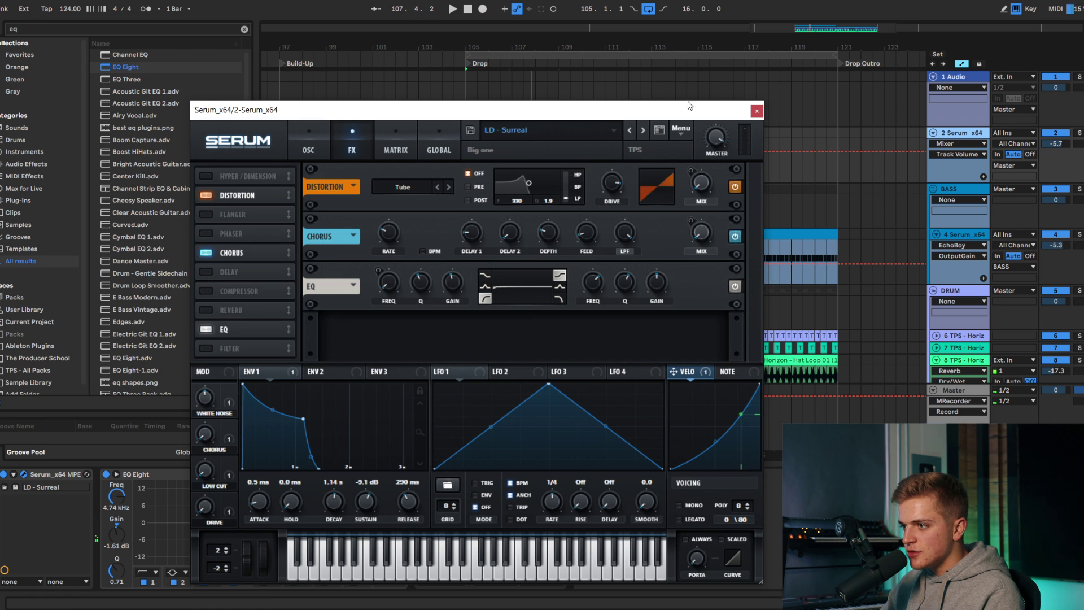
click(756, 112)
Step: Insert EchoBoy between EQ Eight and Kickstart 2 on the lead track
click(53, 32)
text(echoboy)
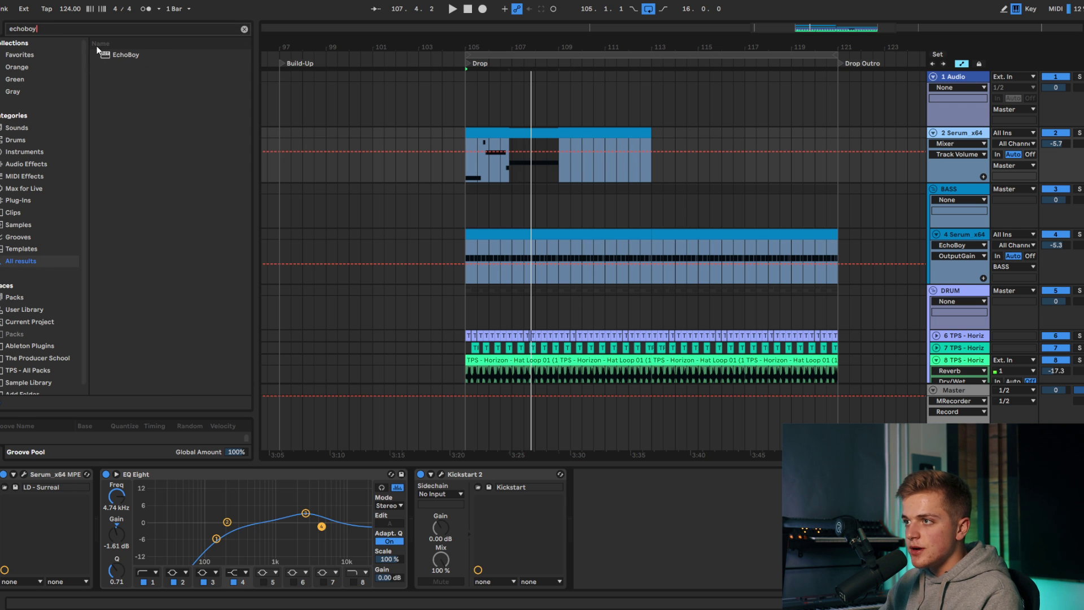
drag(113, 55, 111, 84)
drag(441, 476, 439, 479)
drag(353, 135, 661, 191)
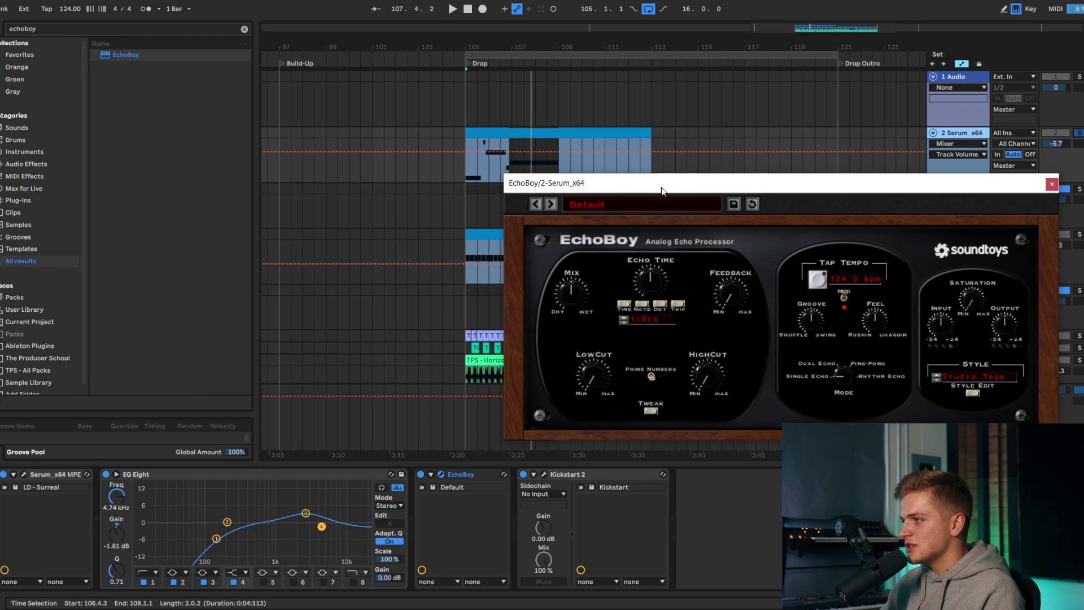
Step: Set EchoBoy to ping-pong mode with 1/8 dotted ping and pong times, and lower its mix
click(469, 177)
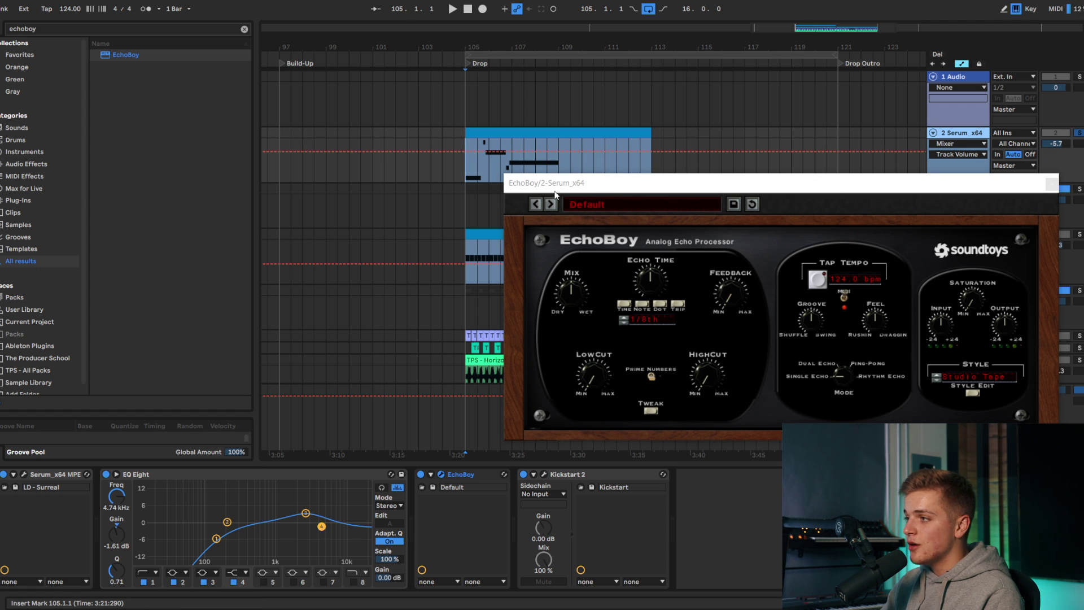
key(space)
key(space)
drag(845, 374, 848, 332)
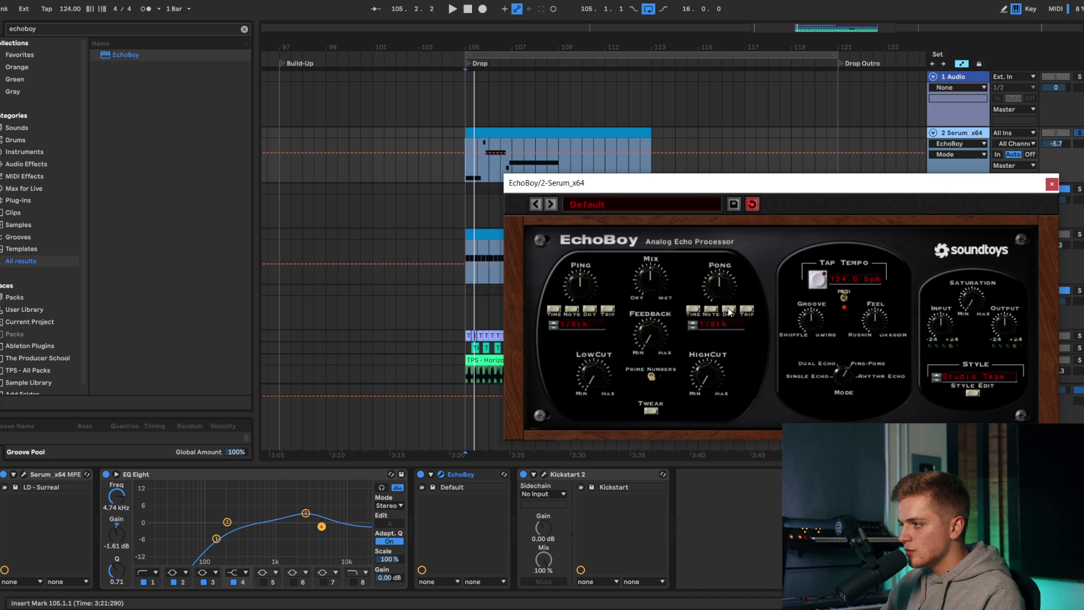
click(587, 310)
drag(641, 280, 641, 285)
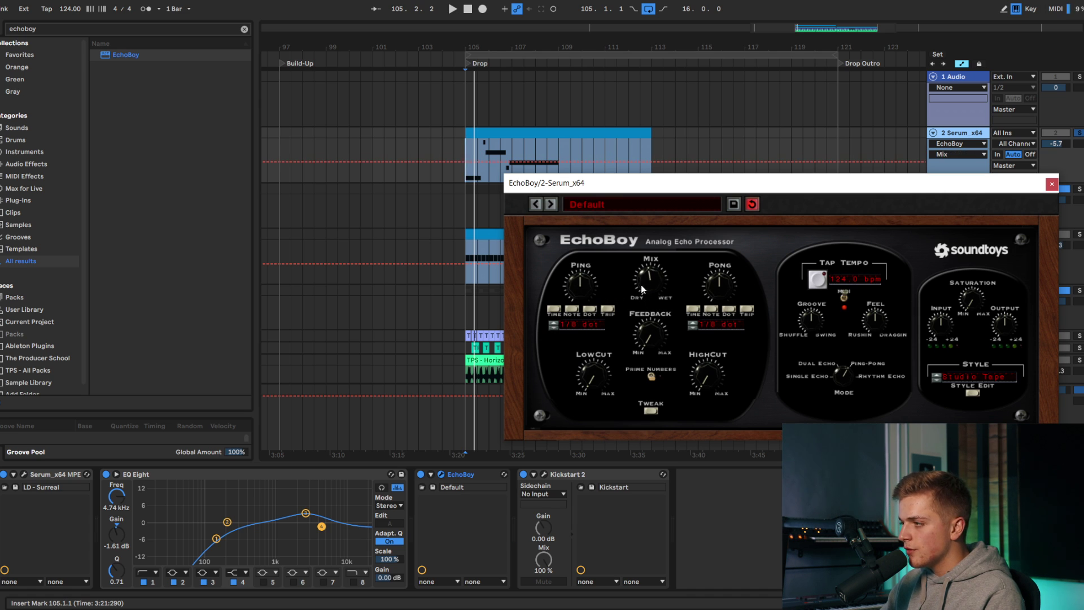
Step: Raise EchoBoy's feedback, high cut and low cut, and choose the Tube Tape style
key(space)
drag(649, 334, 648, 300)
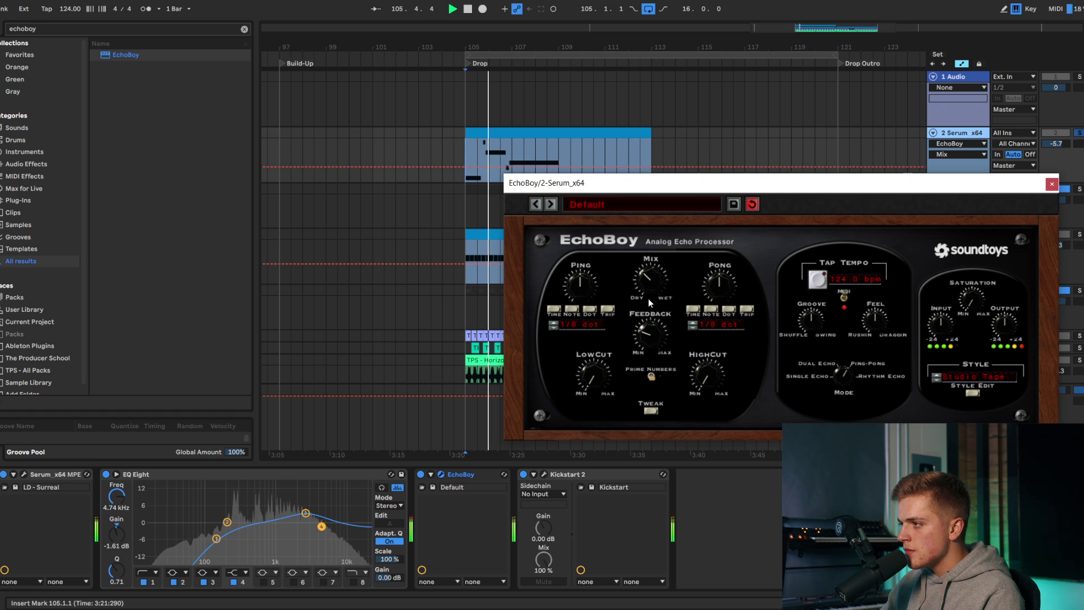
drag(702, 374, 701, 354)
drag(594, 374, 594, 356)
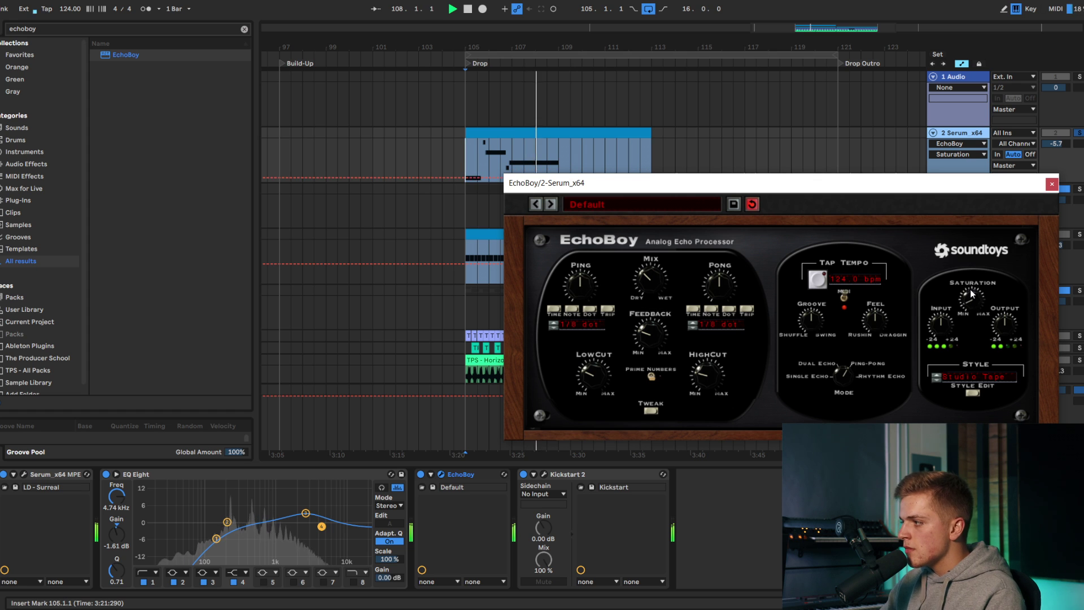
click(980, 375)
click(981, 297)
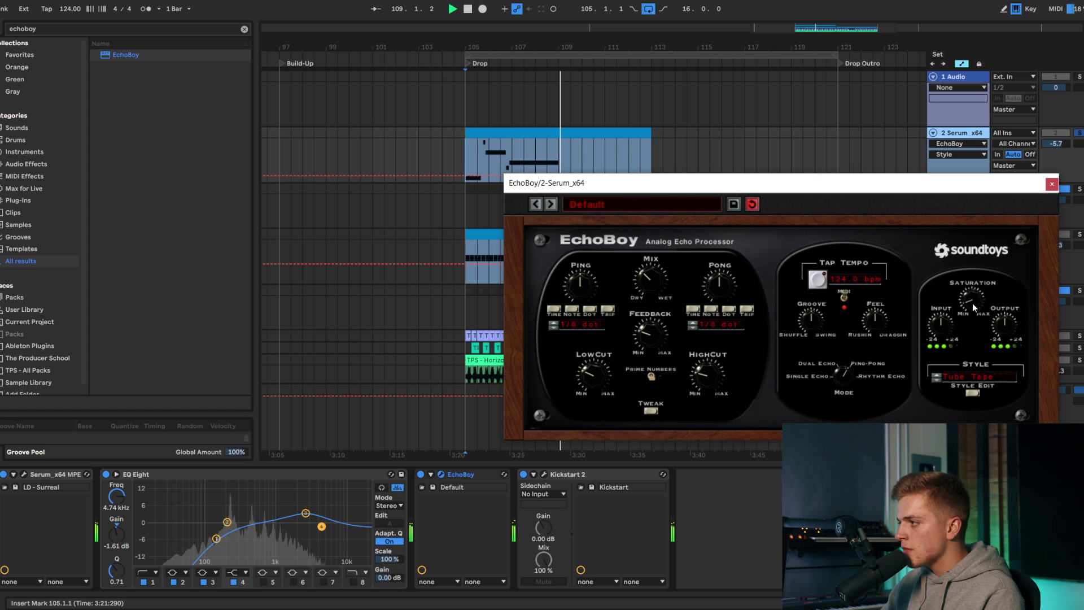
click(1051, 184)
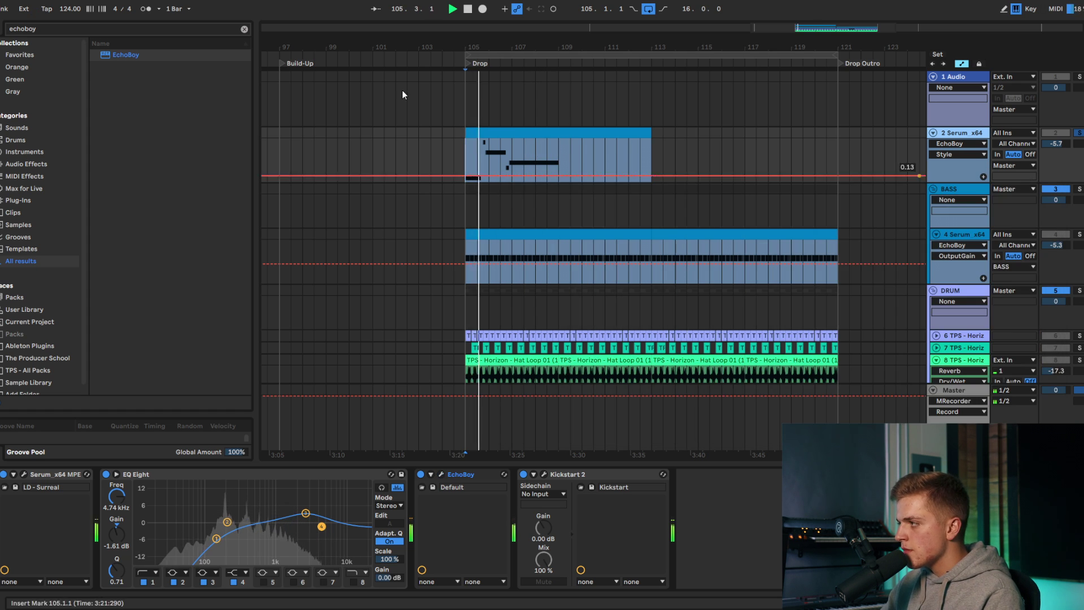
Step: Add ValhallaVintageVerb to the lead track with a 31.6% mix and a 2.21 s decay
click(87, 27)
text(vintageverb)
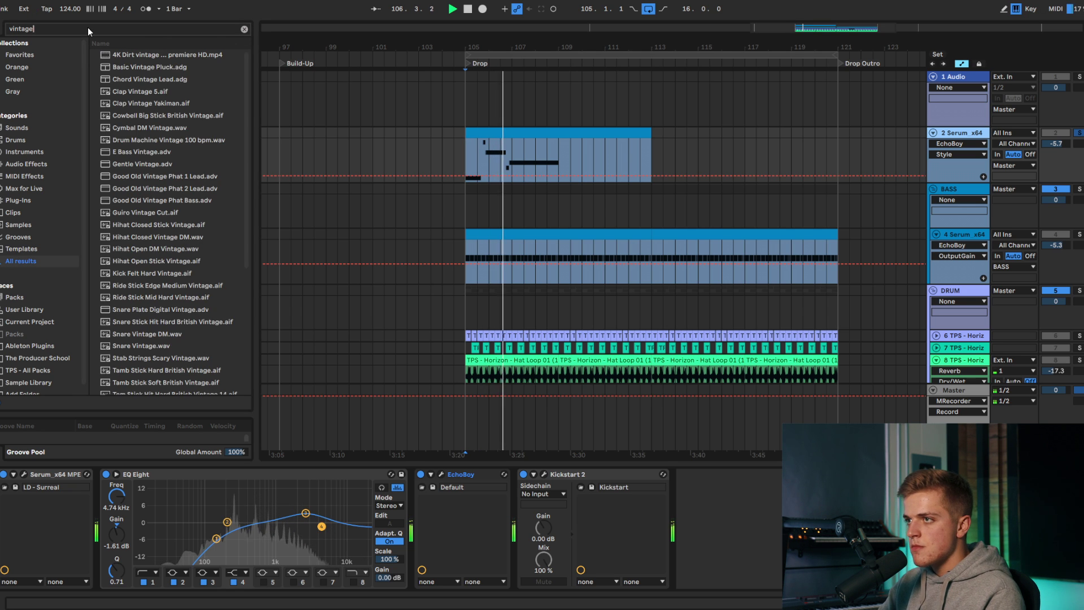
double_click(138, 54)
drag(551, 302, 537, 429)
drag(630, 328, 639, 340)
key(space)
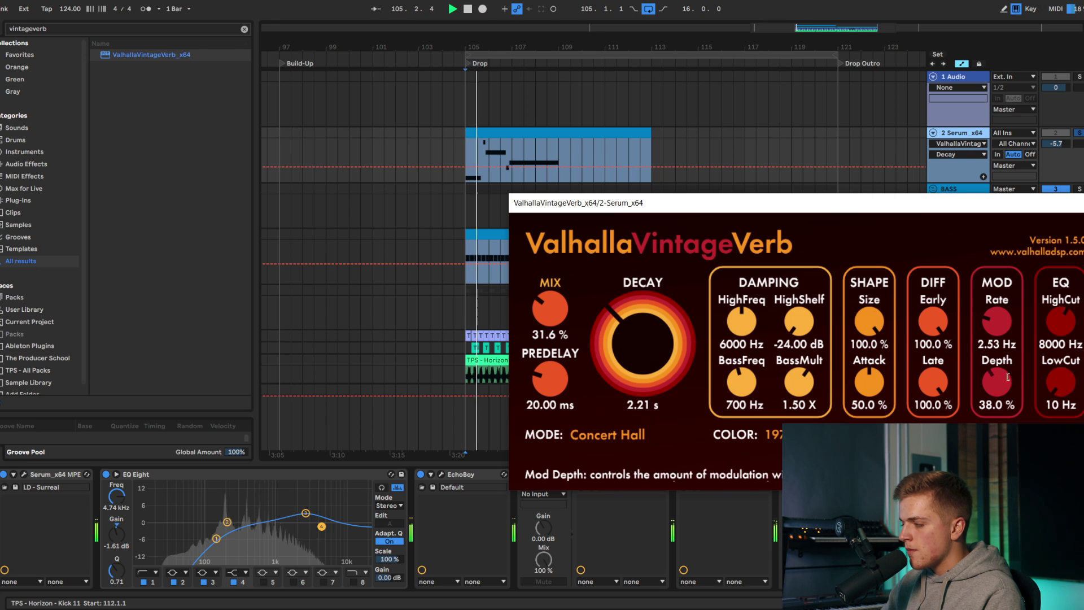
Step: Set the reverb's low cut to 420 Hz, high cut to 10300 Hz, size to 45.2%, mix to 30.4% and decay to 1.78 s
drag(1059, 384, 1059, 335)
drag(1059, 320, 1057, 299)
drag(869, 323, 869, 358)
drag(557, 309, 556, 312)
drag(621, 324, 621, 339)
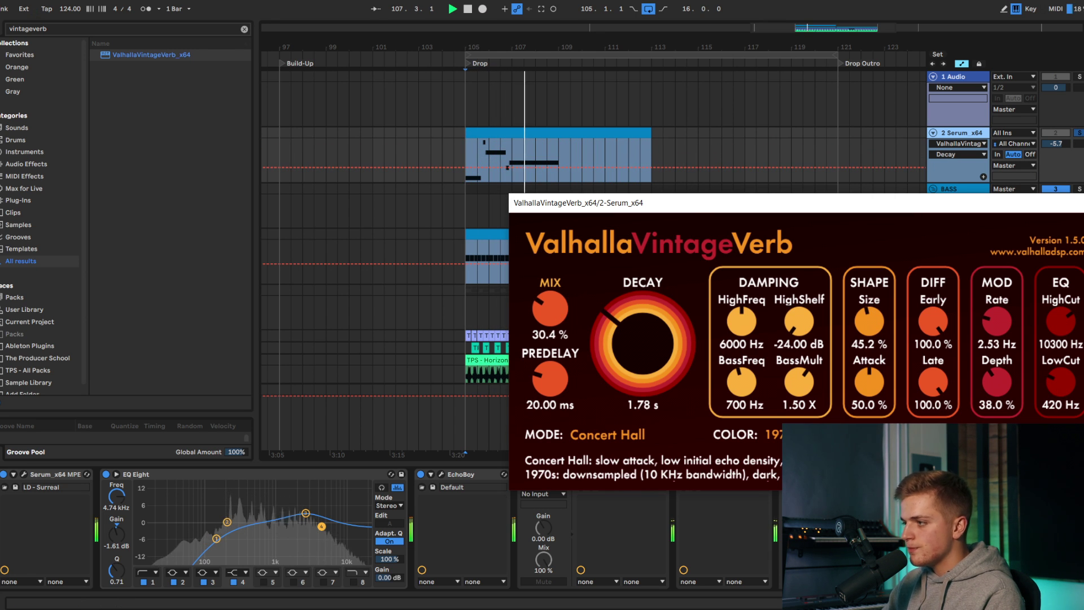
click(1083, 202)
Step: Set the lead track's volume to -9.2 dB and move Kickstart 2 after ValhallaVintageVerb
drag(1055, 144, 1055, 150)
key(space)
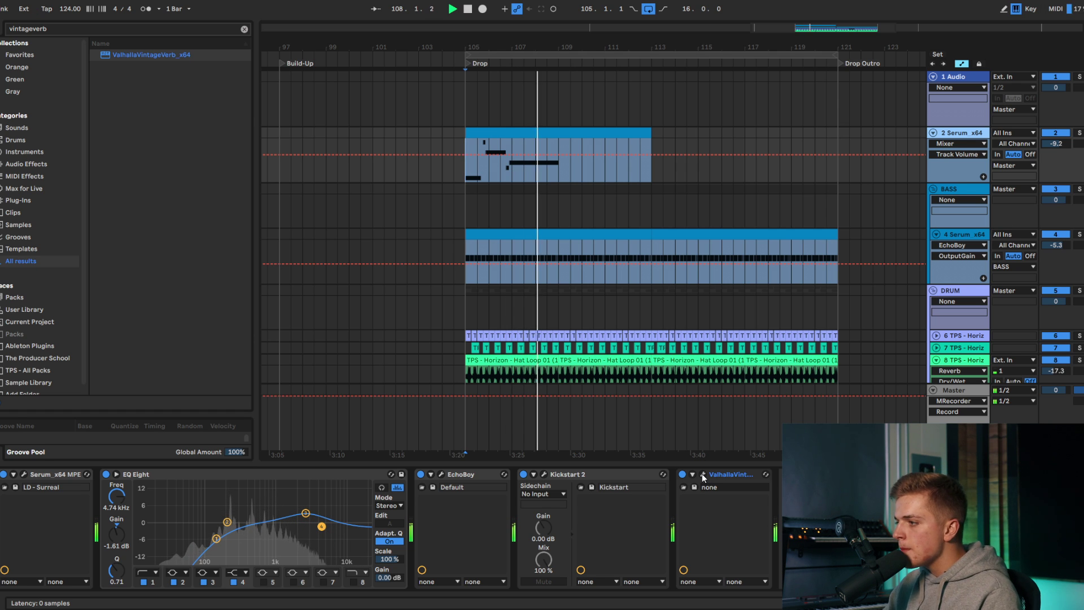
drag(616, 483, 734, 477)
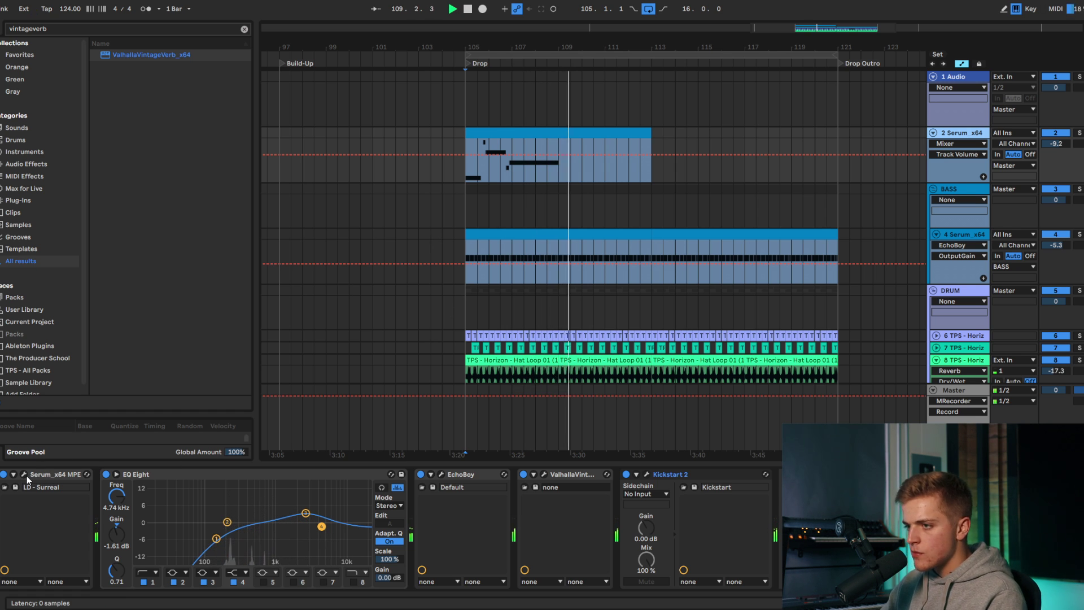
Step: Listen to the drop, restarting playback from 104.3.1 just before it
key(space)
key(space)
scroll(428, 271, down, 3)
click(423, 271)
key(space)
key(space)
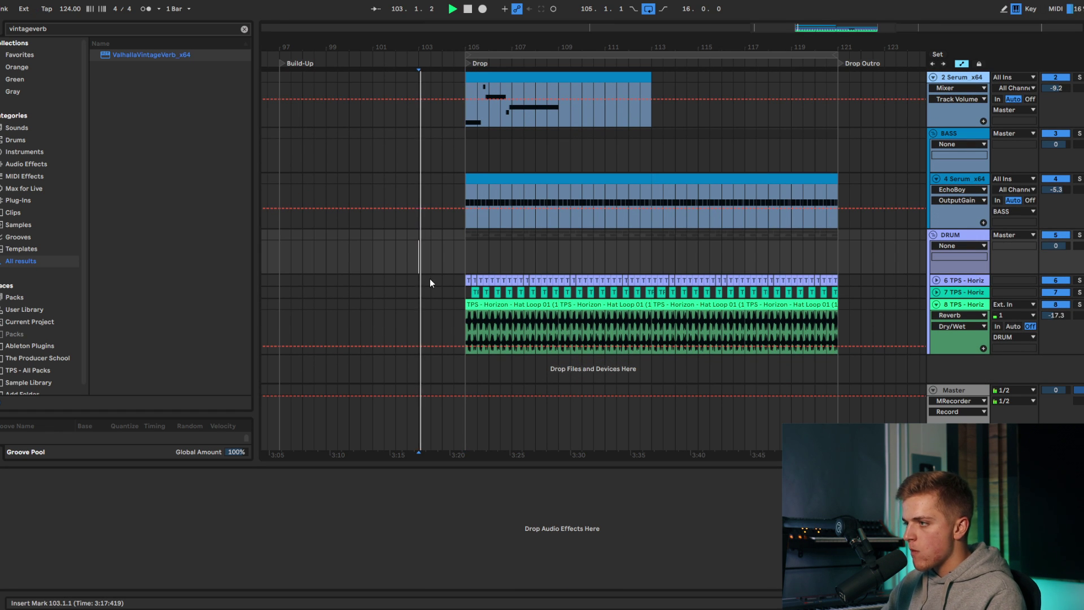
click(452, 279)
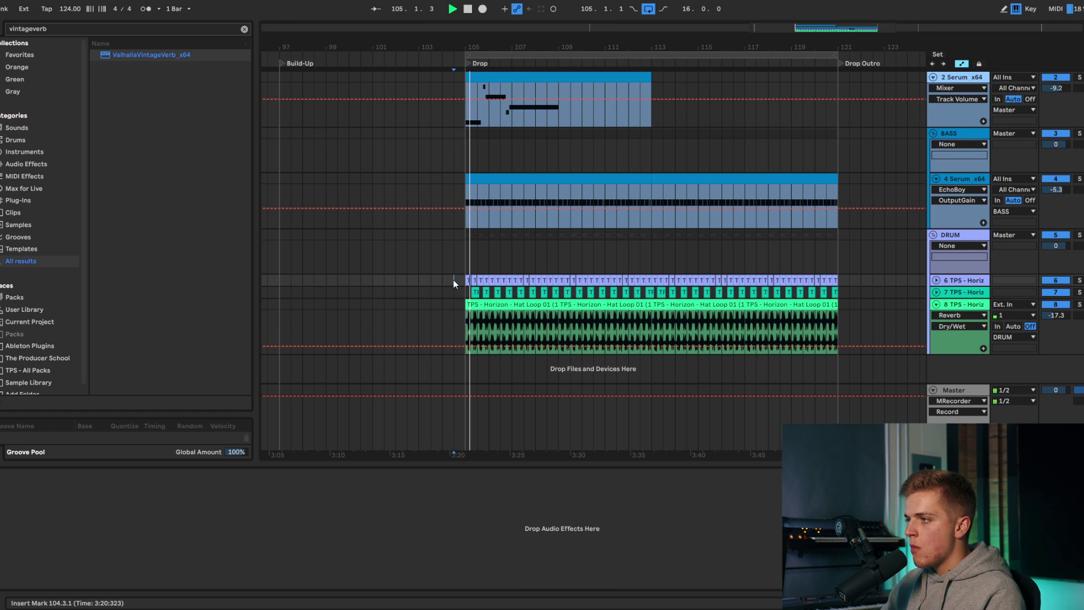
scroll(574, 249, down, 3)
scroll(516, 307, up, 3)
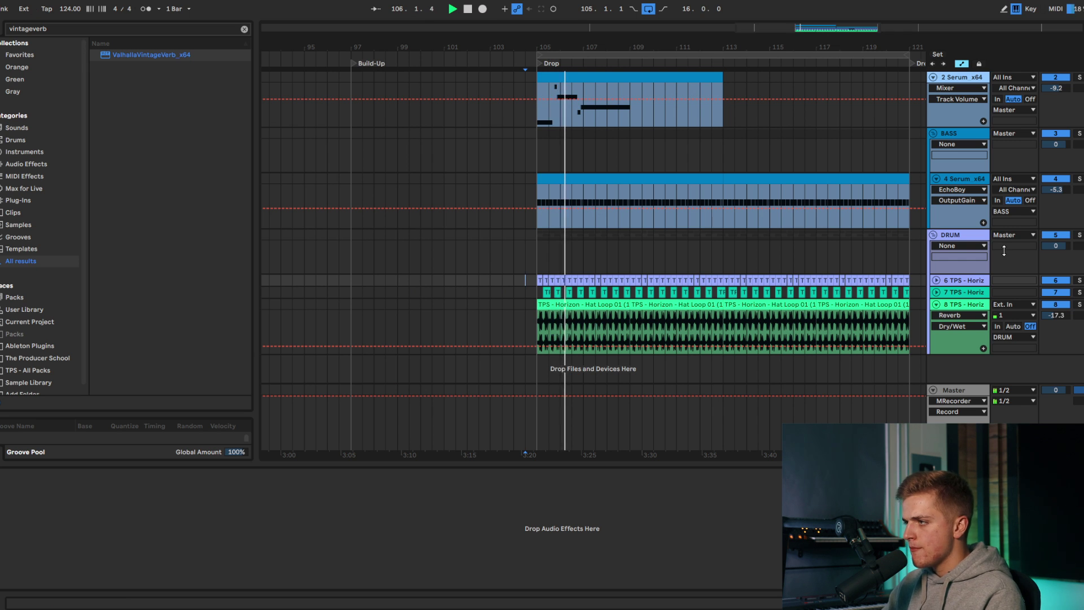
Step: Collapse the DRUM group in the arrangement
click(933, 235)
scroll(872, 243, down, 3)
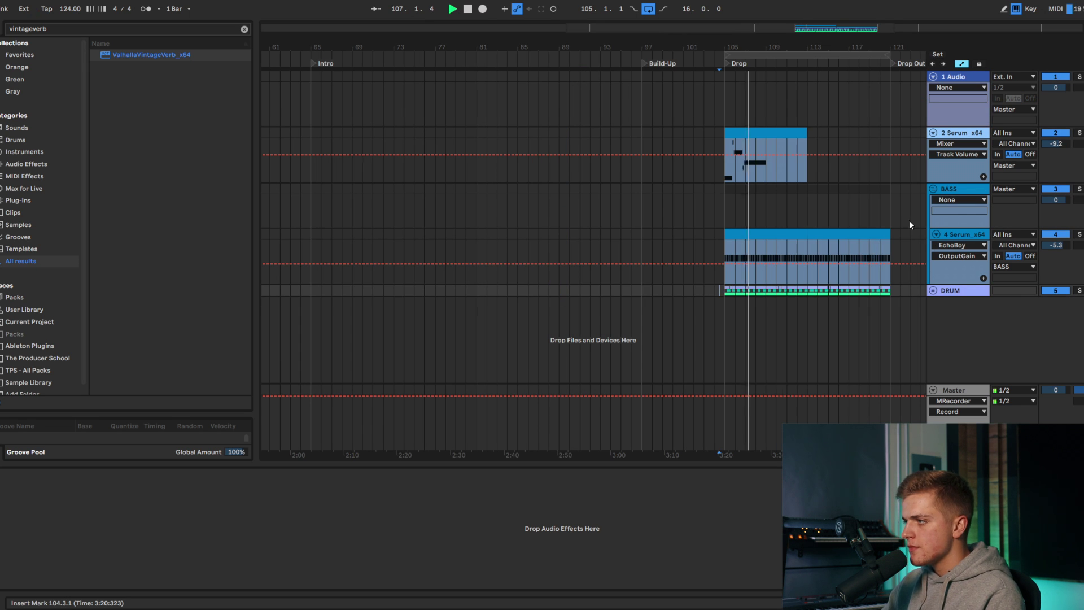
scroll(909, 224, up, 3)
Step: Audition the LD - Solar and LD - Slow presets in the lead track's Serum during playback
click(970, 134)
click(25, 475)
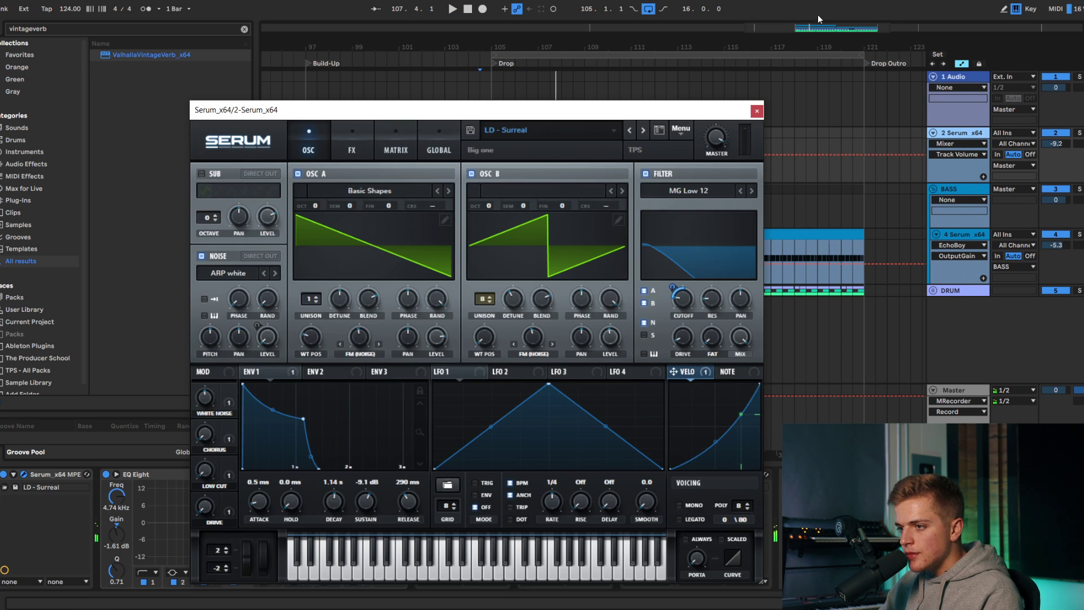
click(629, 131)
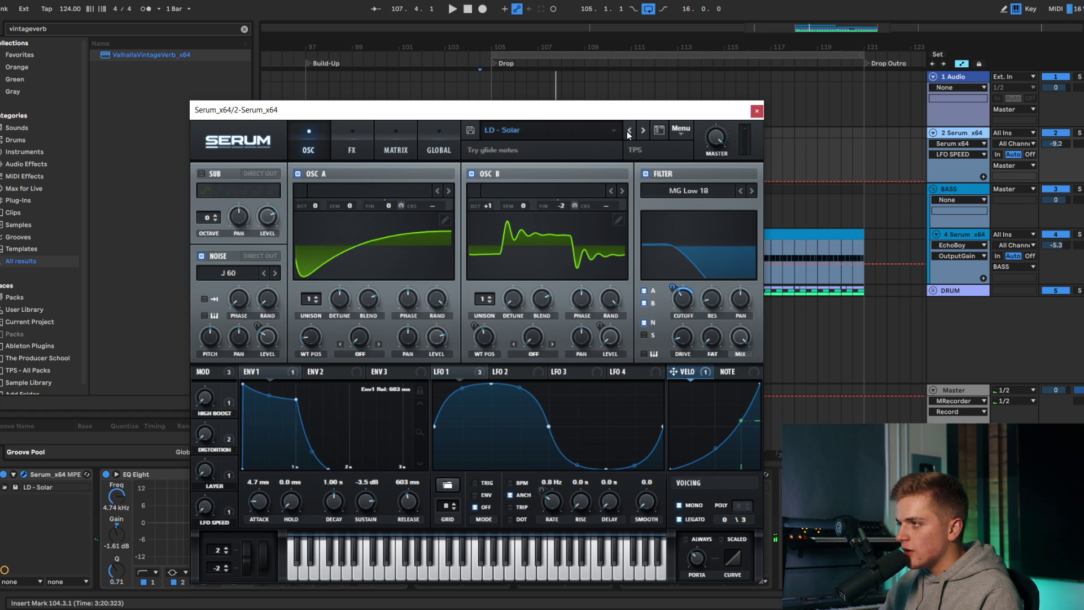
click(357, 133)
key(space)
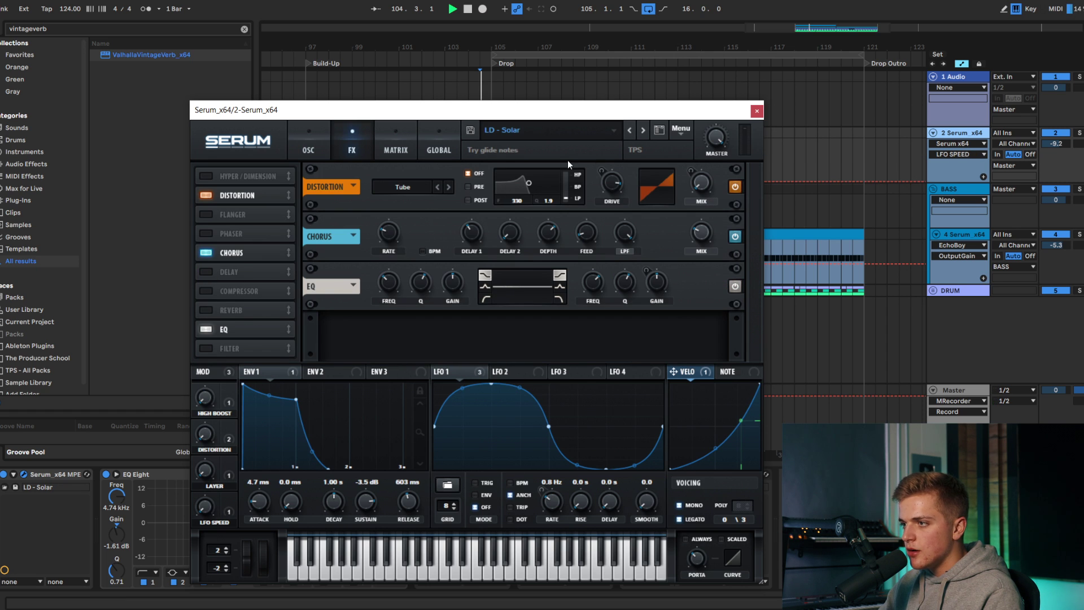
click(630, 131)
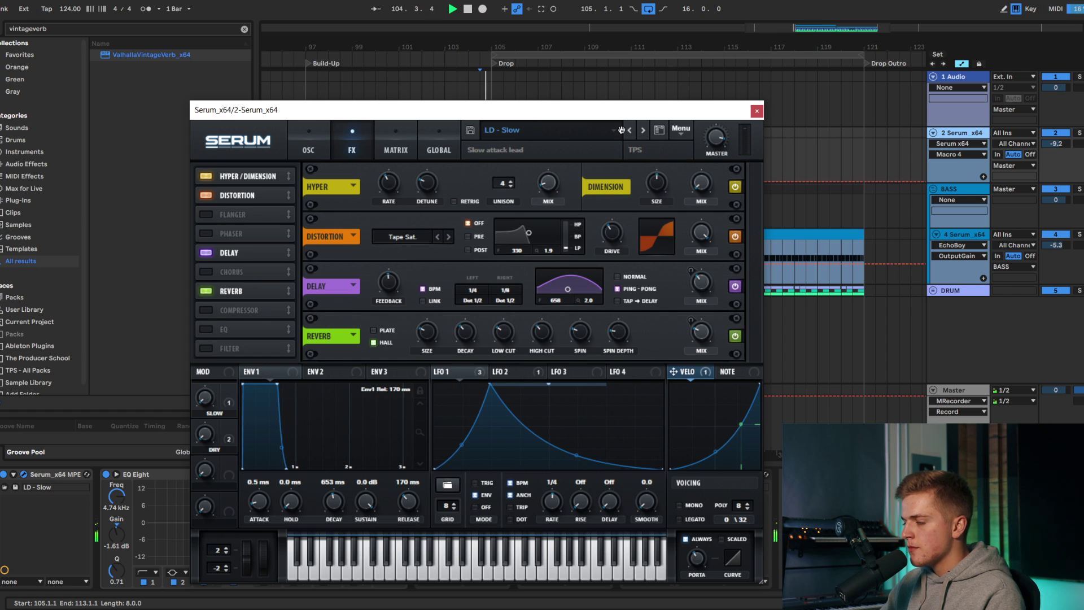
click(642, 130)
Step: Load the LD - Realm preset from TPS - Horizon - Serum Presets and set the lead track's volume to -7.3 dB
click(587, 131)
mouse_move(542, 276)
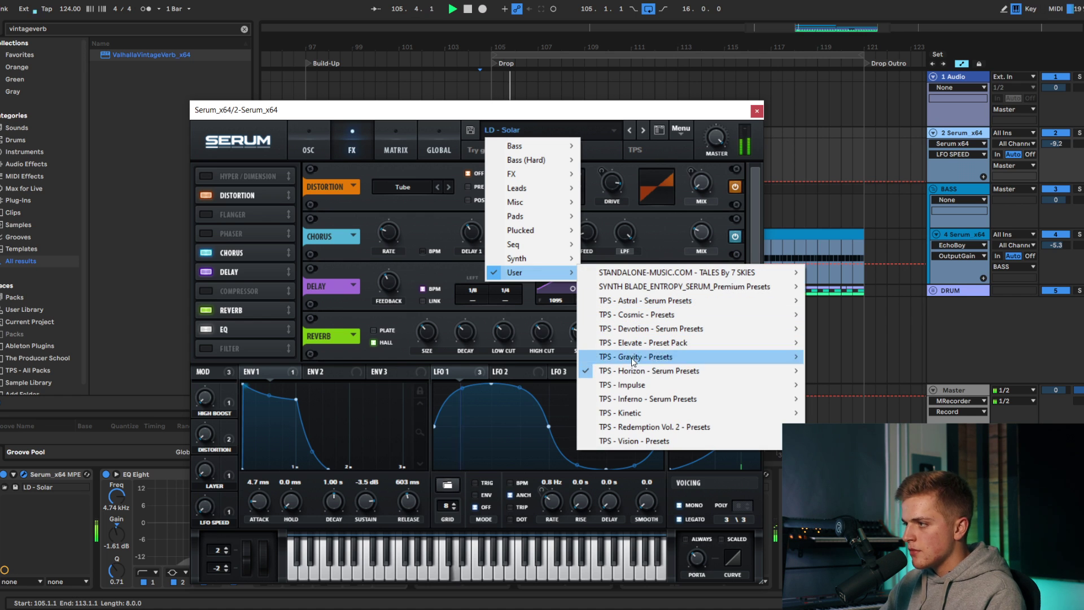
mouse_move(762, 370)
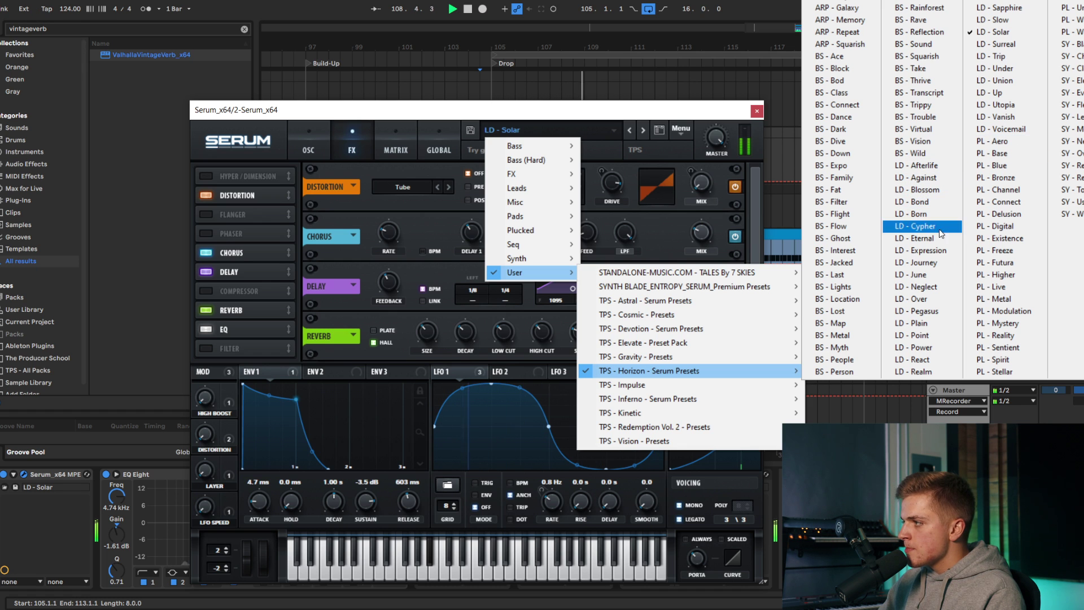
click(920, 371)
click(758, 113)
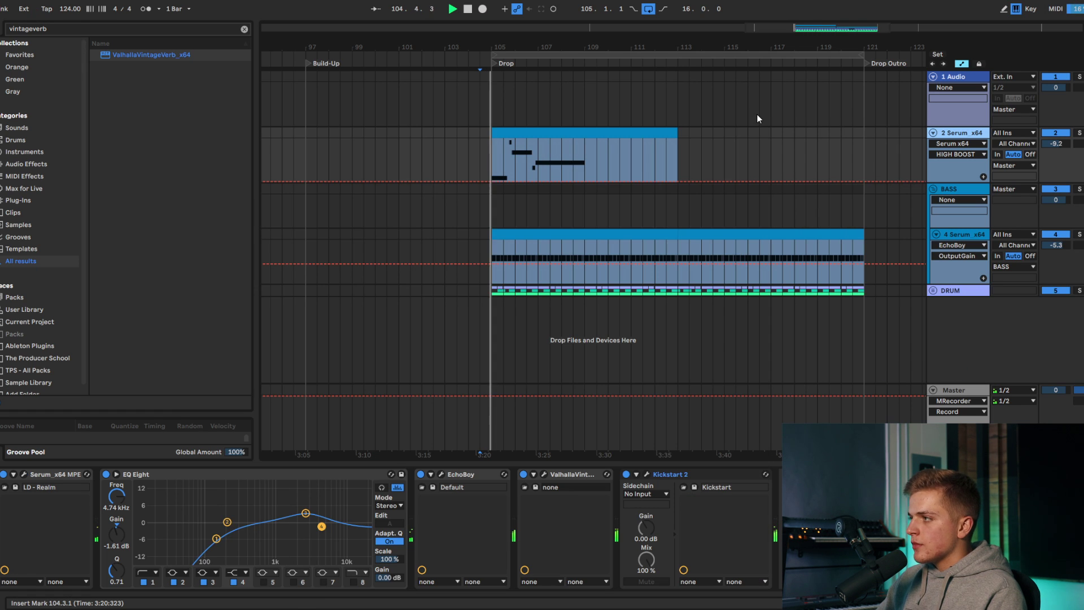
drag(1062, 147, 1061, 137)
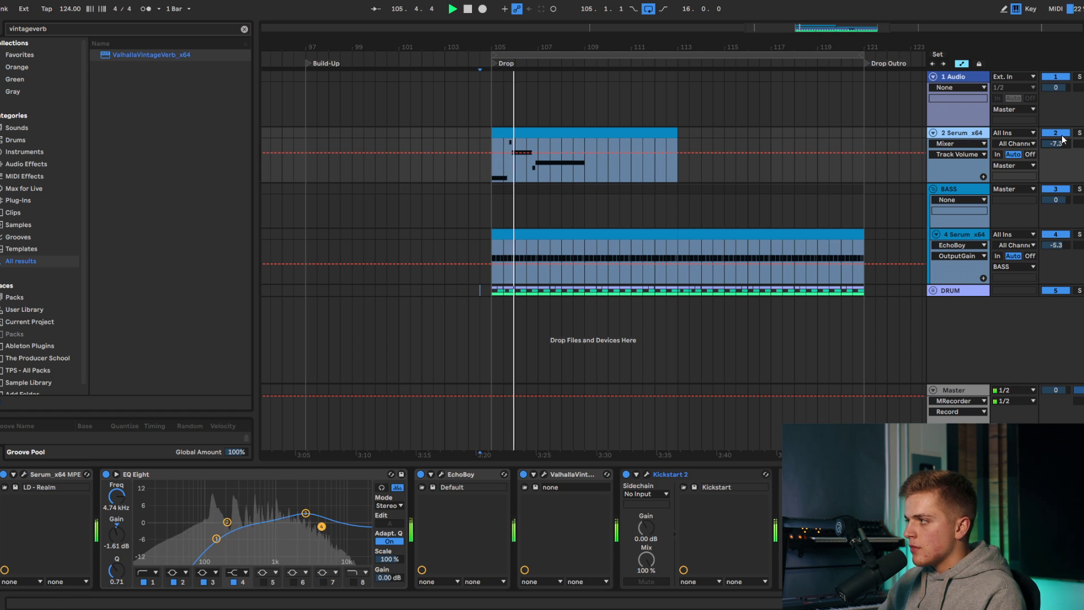
Step: Open the lead's MIDI clip and shorten the first G2 note to 0.0.3
double_click(522, 133)
key(space)
click(354, 453)
drag(345, 455, 294, 456)
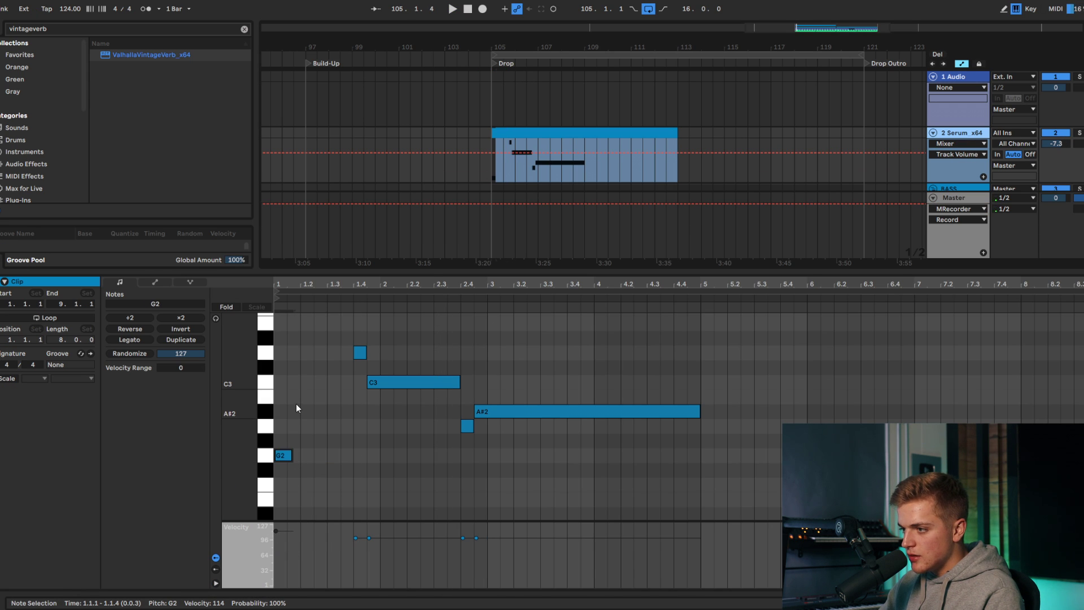
Step: Add a short C3 note right after the first G2 and a D3 note from 1.2.2 to 1.3.1
ctrl+scroll(297, 406, up, 2)
double_click(299, 383)
double_click(323, 355)
key(space)
drag(332, 356, 365, 355)
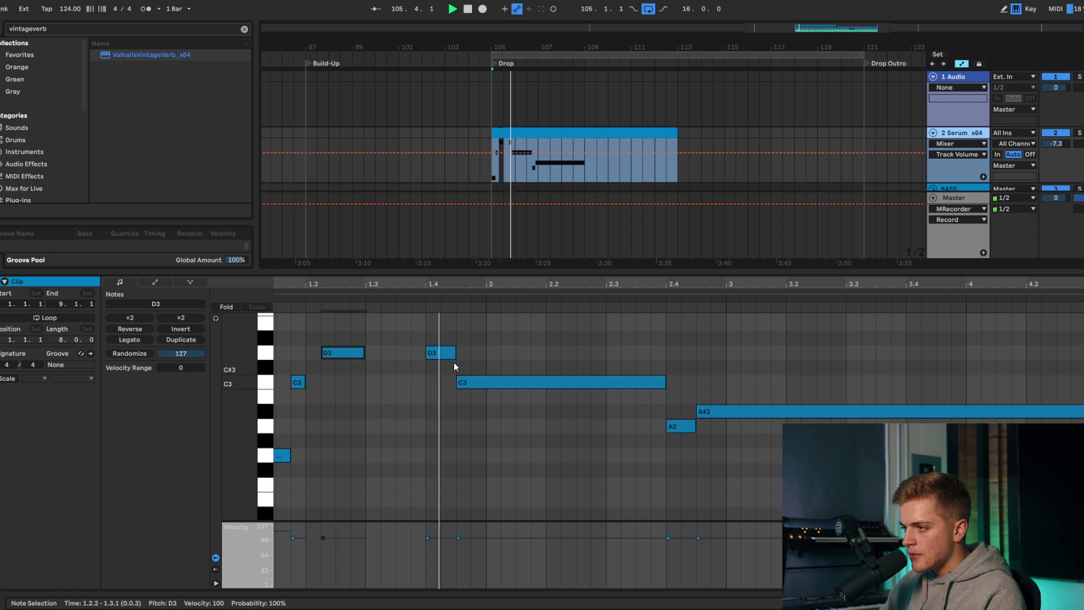
Step: Move the D3 note at 1.4 one sixteenth later and down to A2, and shift the long C3 to start at 1.4.4
drag(448, 355, 492, 386)
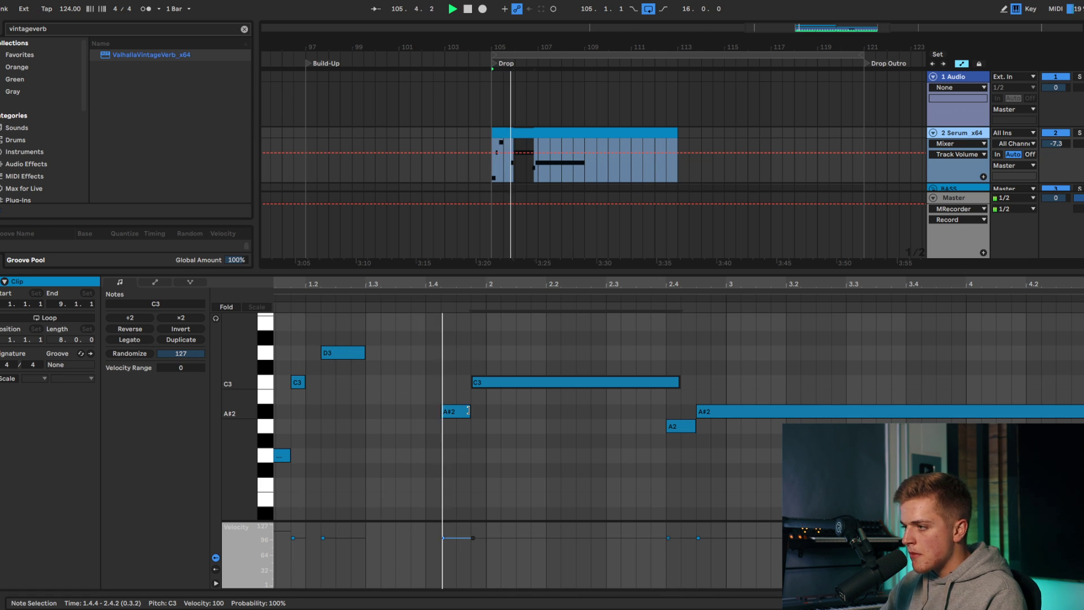
drag(458, 410, 457, 424)
mouse_move(480, 381)
mouse_down()
mouse_move(479, 410)
mouse_move(481, 391)
mouse_up()
key(space)
key(space)
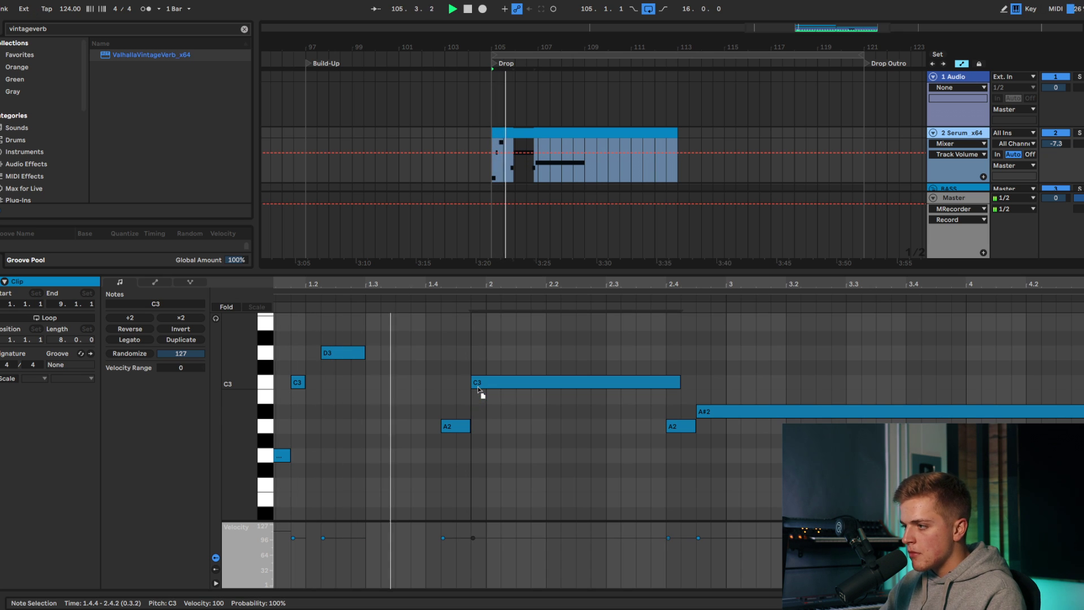
Step: Shorten the long C3 note and move it to A#2, and move the A2 at 2.4 earlier and down to G2
drag(680, 389, 500, 386)
drag(495, 383, 497, 409)
drag(556, 426, 538, 456)
Step: Delete the long A#2 note at the end of the phrase
click(629, 402)
drag(726, 445, 730, 443)
key(Delete)
click(637, 446)
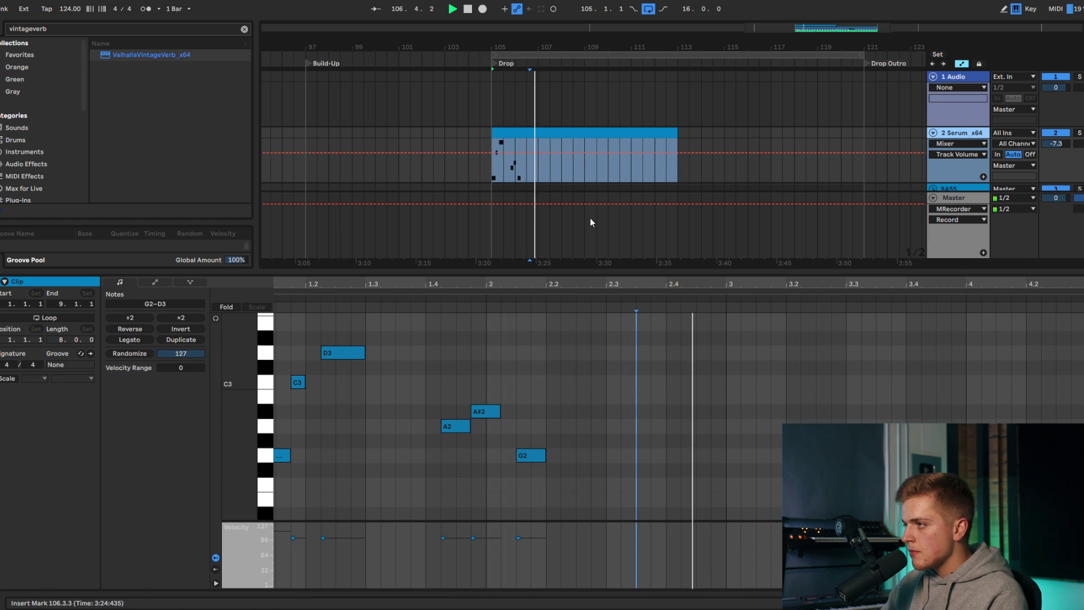
Step: Copy all notes of the two-bar lead phrase and paste them at bar 3 of the clip
scroll(518, 173, up, 3)
click(567, 184)
scroll(574, 349, down, 5)
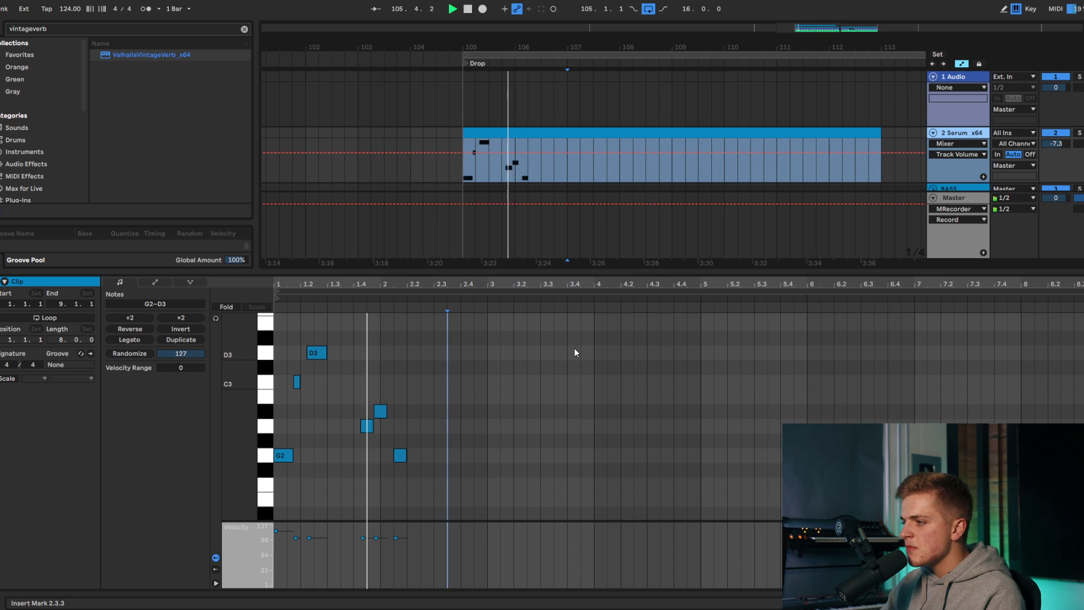
key(ctrl+a)
key(ctrl+c)
click(490, 444)
key(ctrl+v)
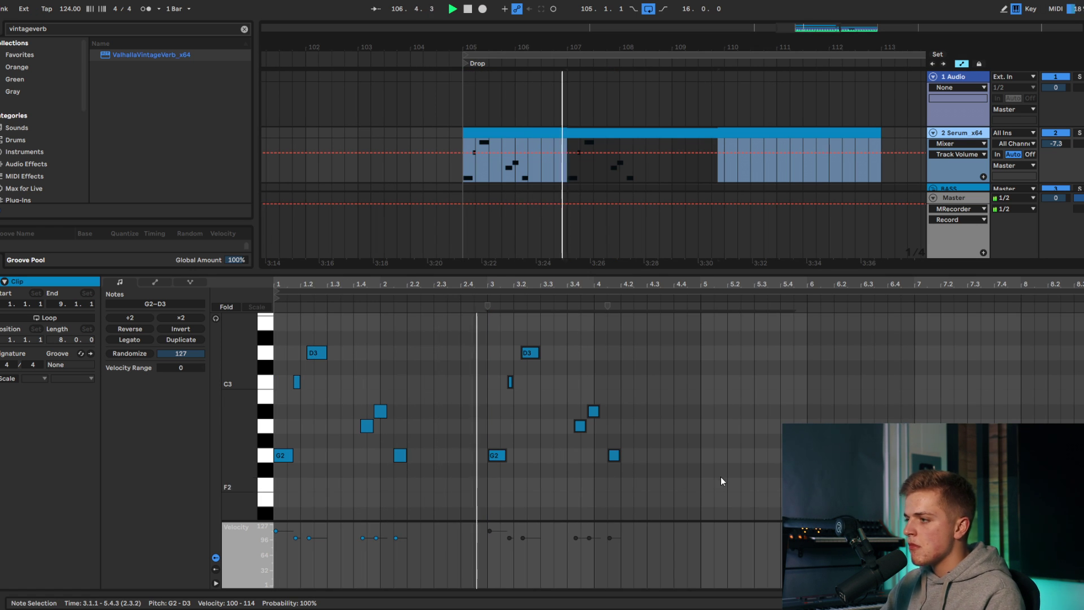
Step: Copy the four-bar melody to bar 5 of the clip and play it back
key(ctrl+a)
key(ctrl+c)
click(701, 448)
key(ctrl+v)
key(space)
key(space)
key(space)
key(space)
key(space)
Step: Raise the D3 note at 3.2.2 to D#3 and duplicate it directly after itself as a D3
click(531, 352)
key(space)
key(Up)
key(Up)
key(Up)
key(Down)
key(Down)
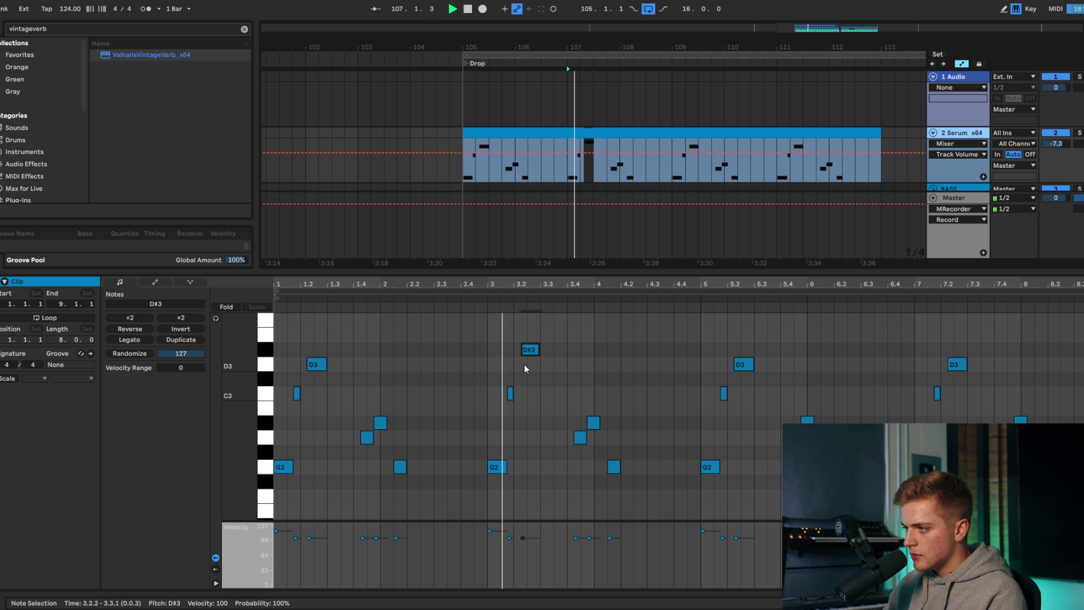
key(ctrl+d)
key(Down)
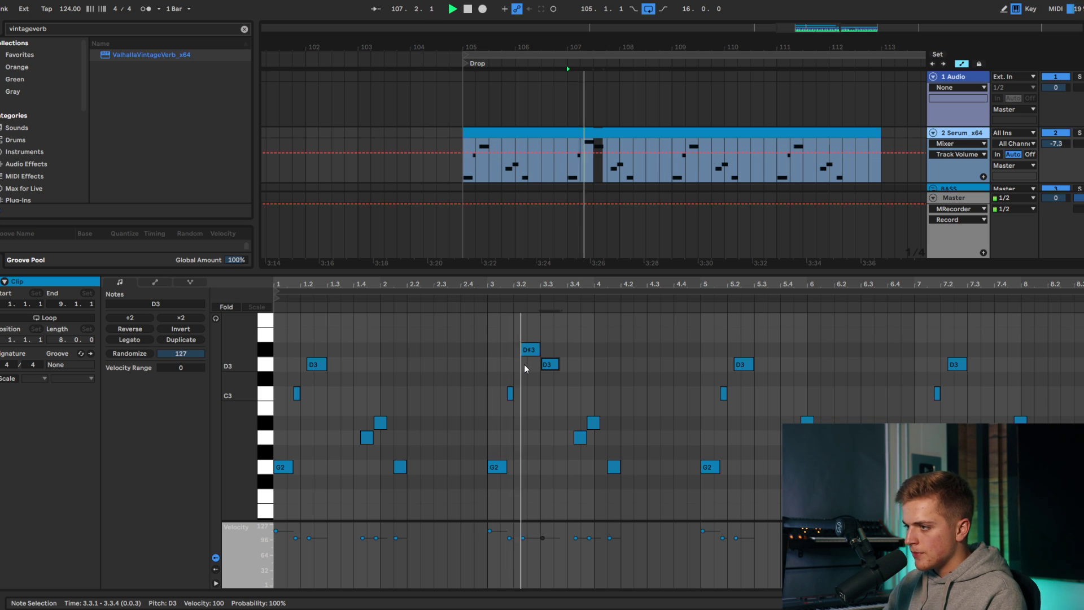
Step: Delete all notes from bar 5 onward in the lead clip
click(470, 180)
mouse_move(687, 344)
mouse_down()
mouse_move(1056, 512)
mouse_move(1081, 513)
mouse_up()
key(Delete)
click(807, 497)
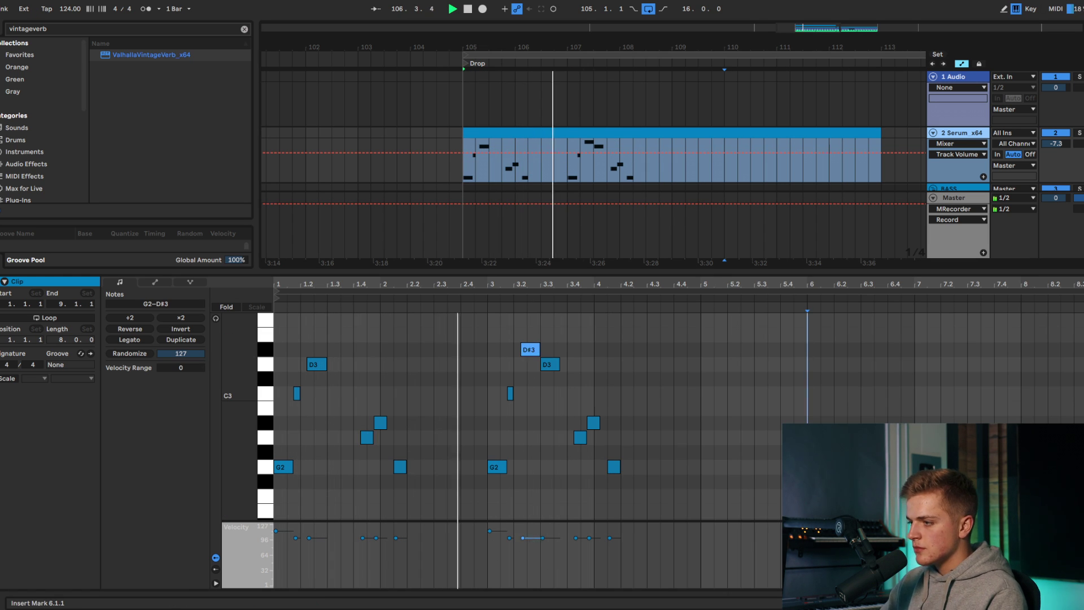
Step: Raise the velocity of the D#3 note in bar 3 slightly and bring back the velocity lane
drag(525, 537, 532, 524)
key(space)
key(space)
key(space)
drag(532, 520, 537, 546)
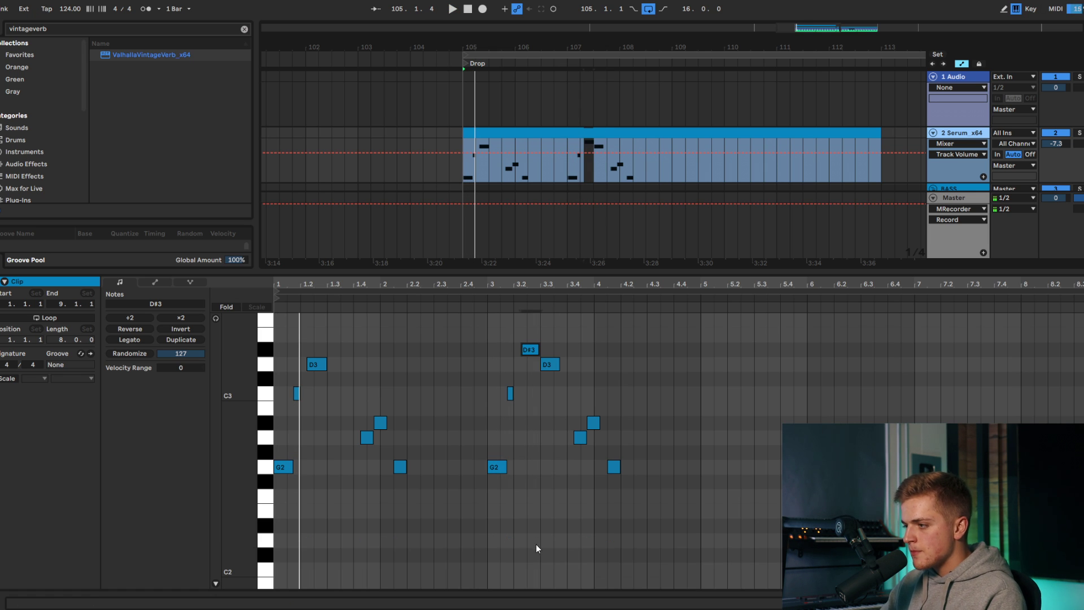
click(216, 583)
scroll(430, 446, down, 1)
scroll(416, 456, up, 1)
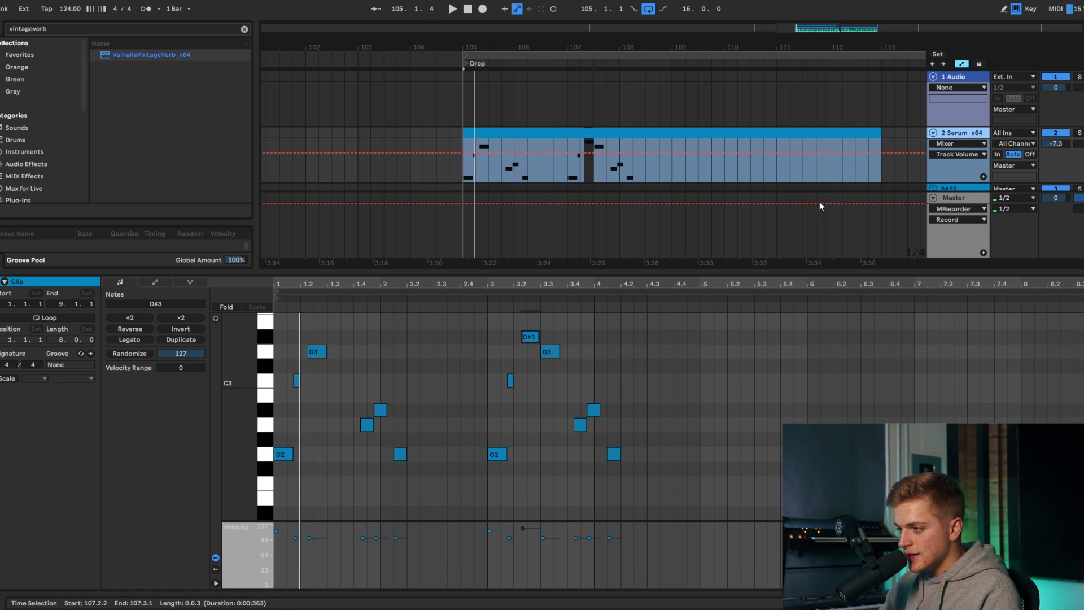
Step: Examine the velocity curve in the lead track's Serum while the melody plays
double_click(972, 140)
click(25, 475)
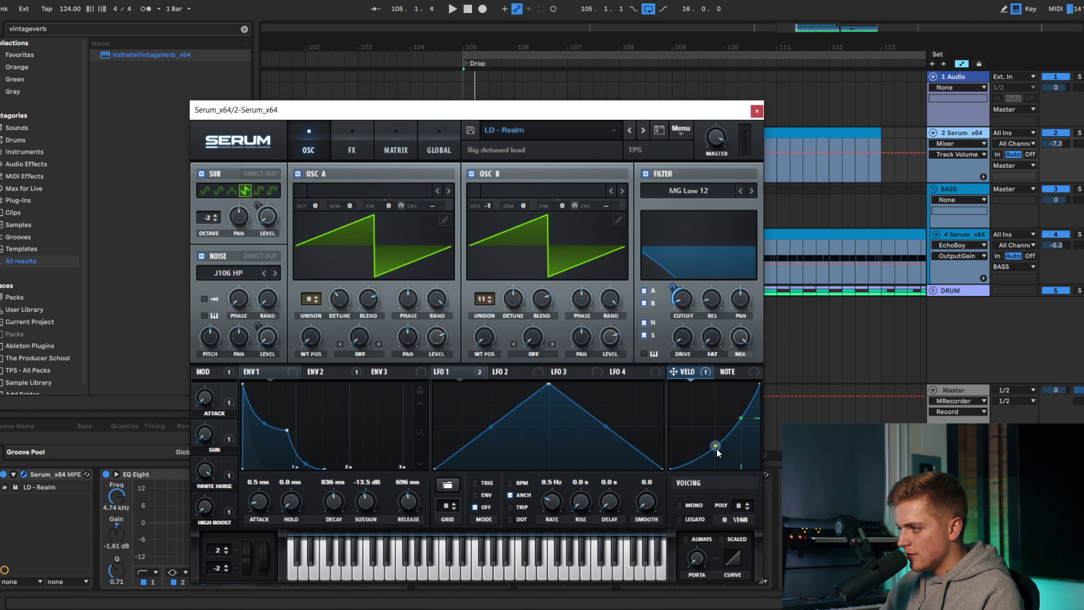
key(space)
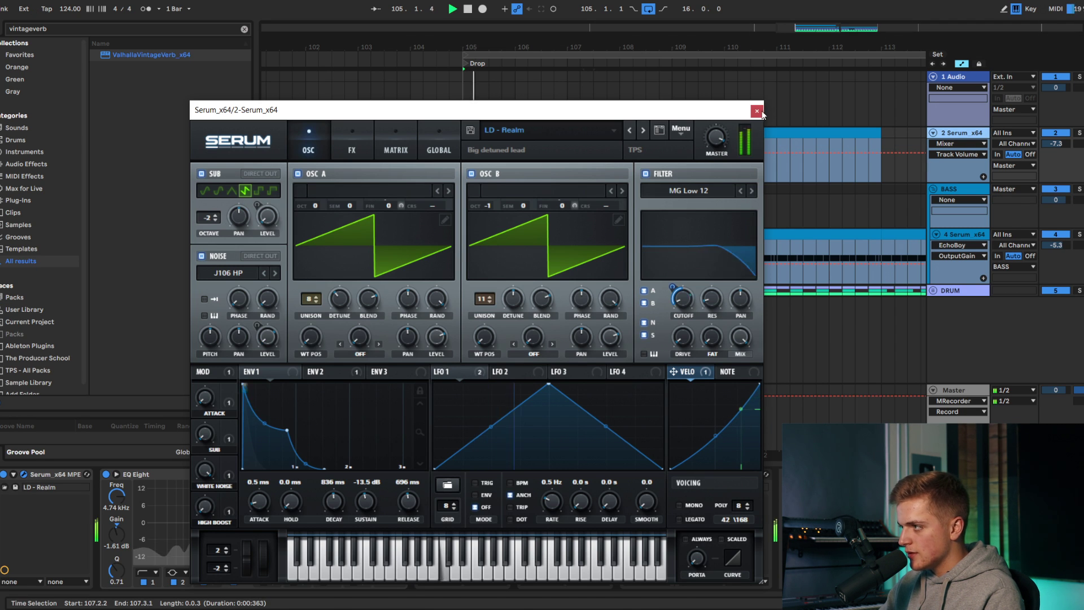
click(757, 111)
Step: Set the lead track's volume to -7.7 dB and lower EchoBoy's Mix slightly
drag(1045, 144, 1045, 148)
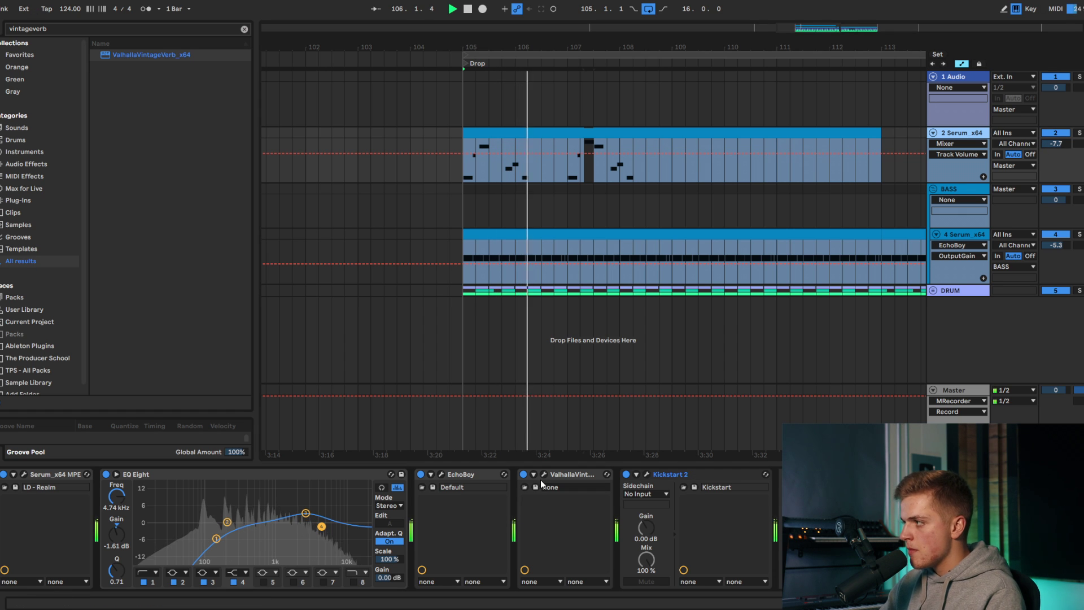
click(441, 474)
drag(647, 282, 647, 292)
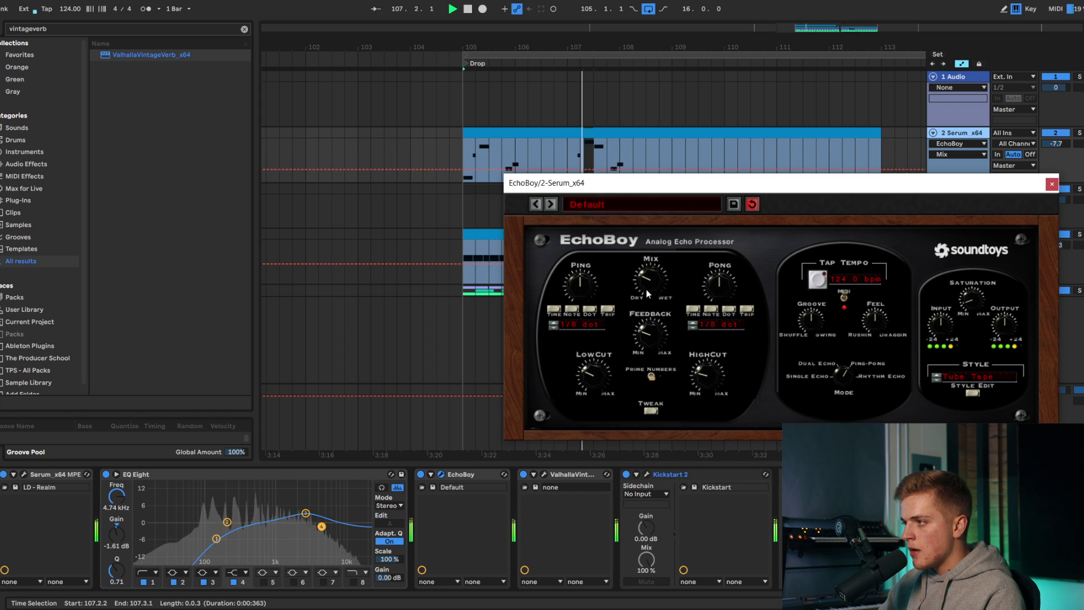
click(1051, 184)
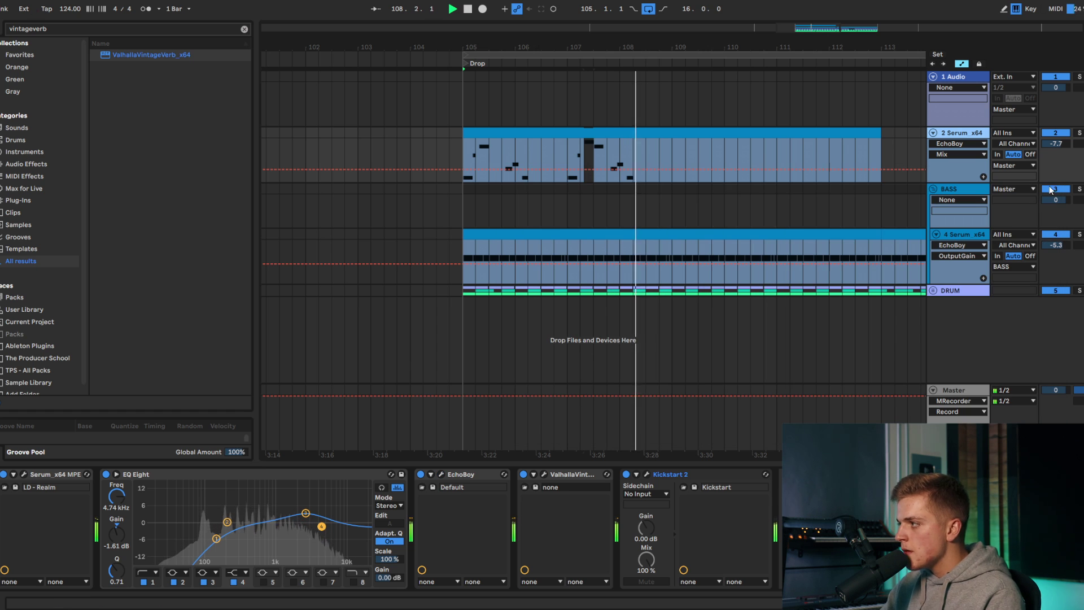
Step: Duplicate the four-bar lead melody repeatedly so it fills the whole drop up to bar 121
key(space)
click(681, 136)
scroll(606, 148, down, 3)
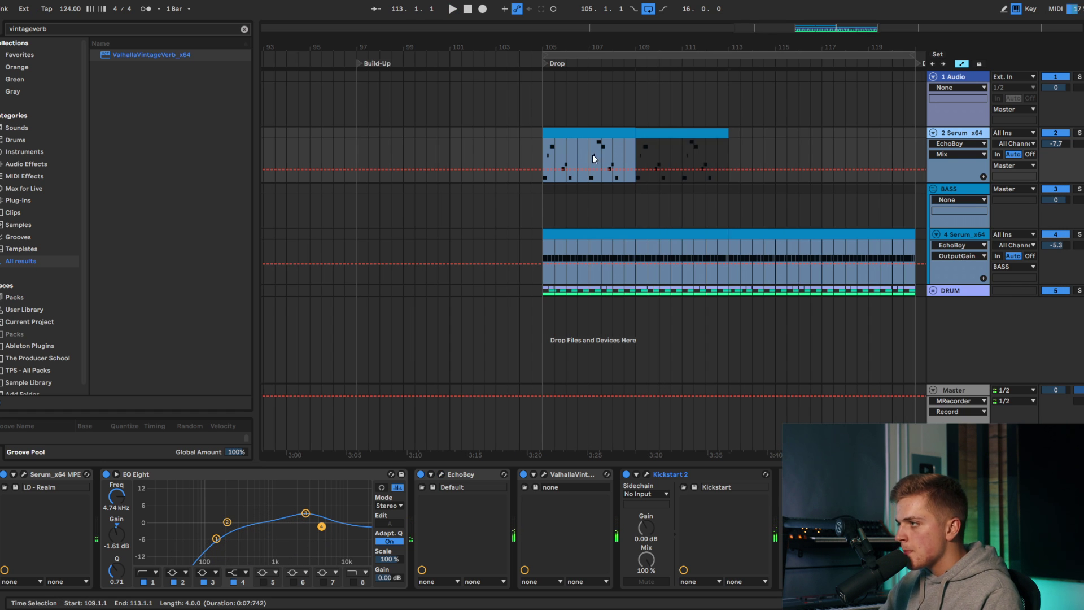
click(513, 154)
key(space)
click(586, 131)
click(671, 133)
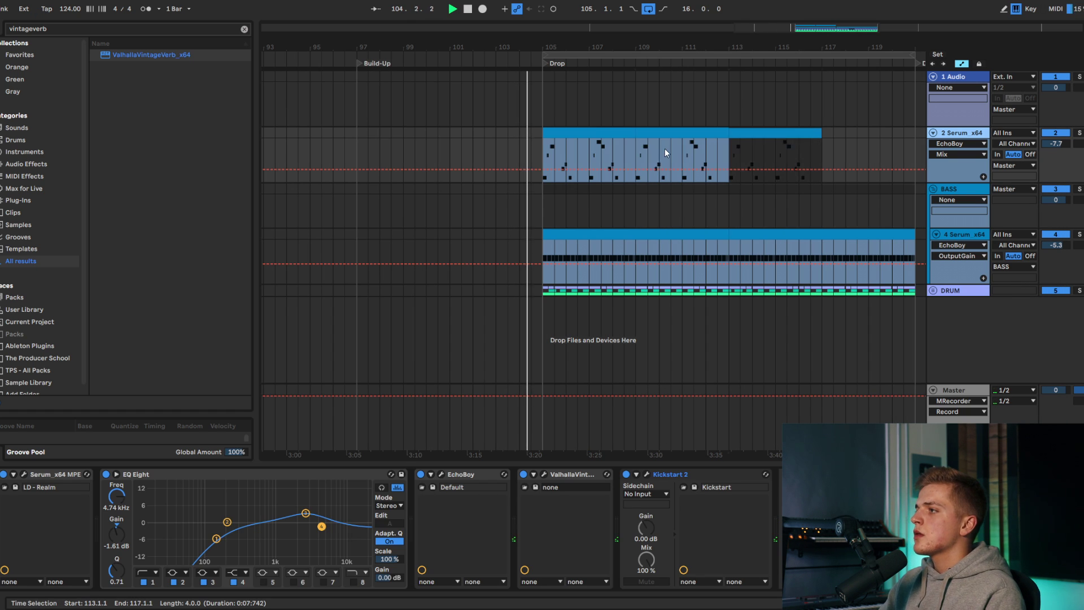
key(ctrl+d)
key(ctrl+d)
scroll(643, 158, down, 2)
scroll(717, 181, up, 2)
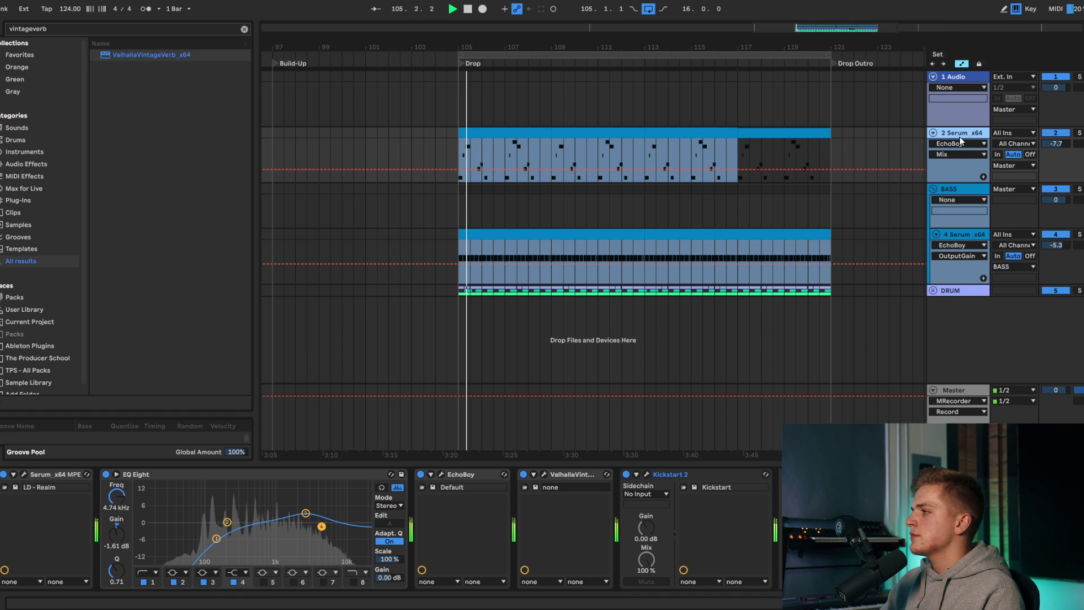
Step: Expose the filter cutoff of the lead's Serum as an automation parameter on the track
click(24, 475)
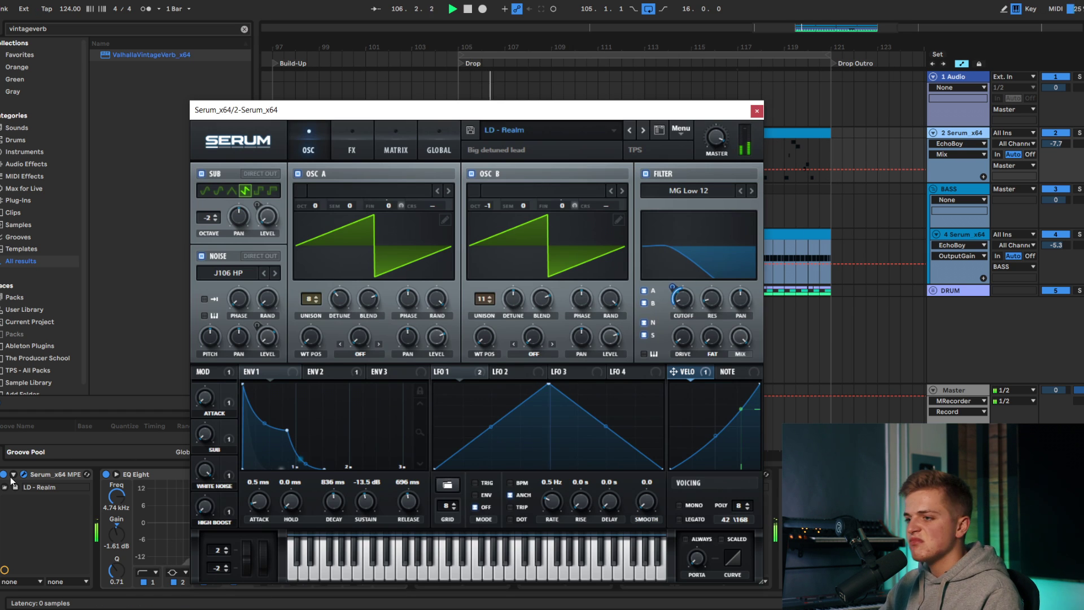
click(681, 299)
right_click(140, 493)
click(155, 499)
click(757, 110)
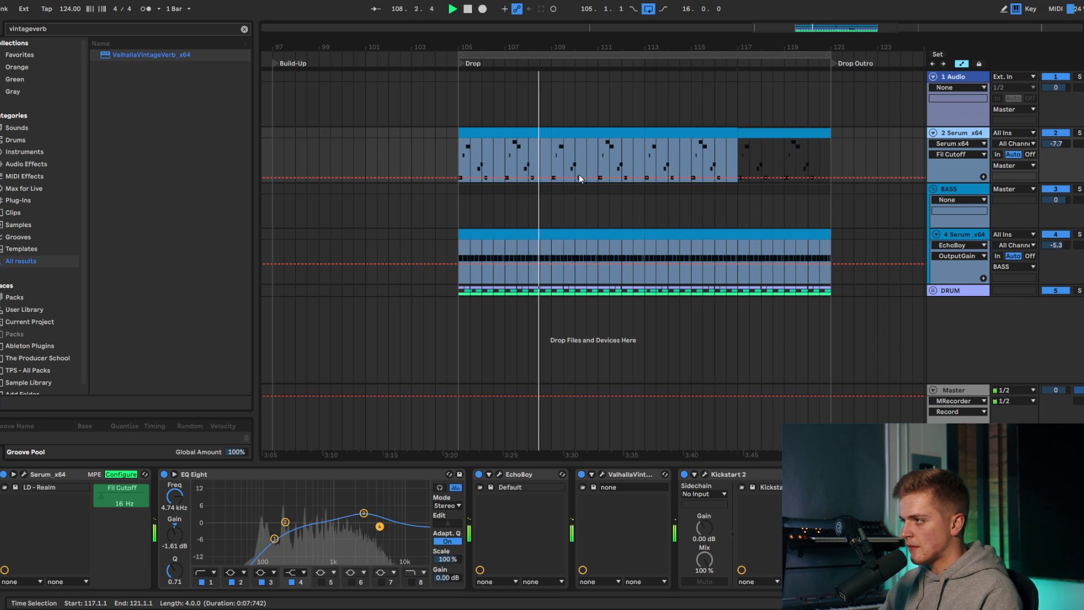
Step: Automate the lead's filter cutoff to rise from bar 109 to 0.41 at bar 111 and fall to 0.07 at bar 113
scroll(561, 188, up, 3)
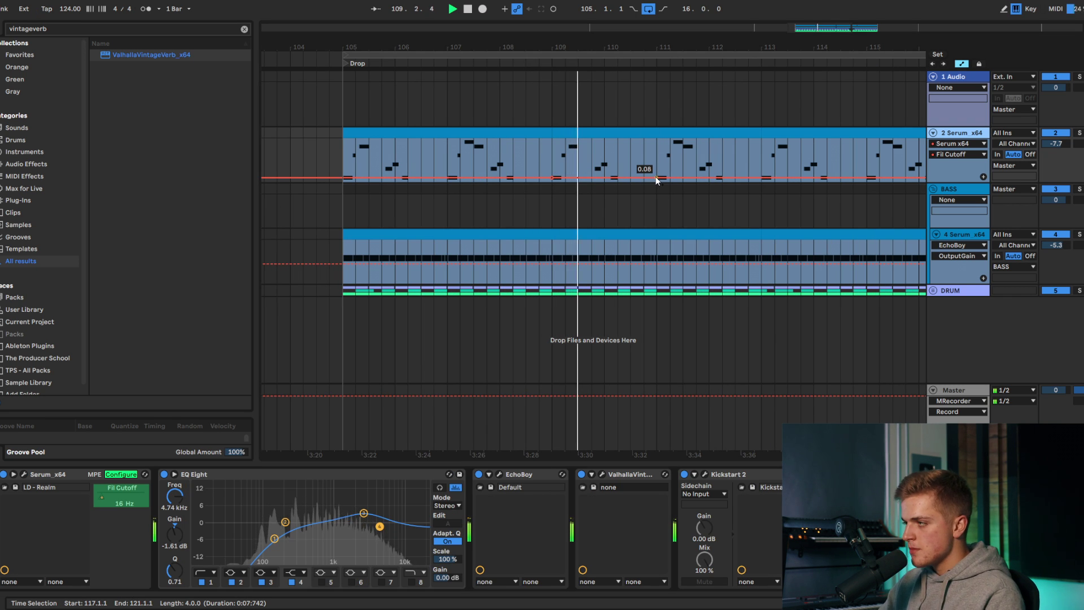
drag(657, 177, 658, 166)
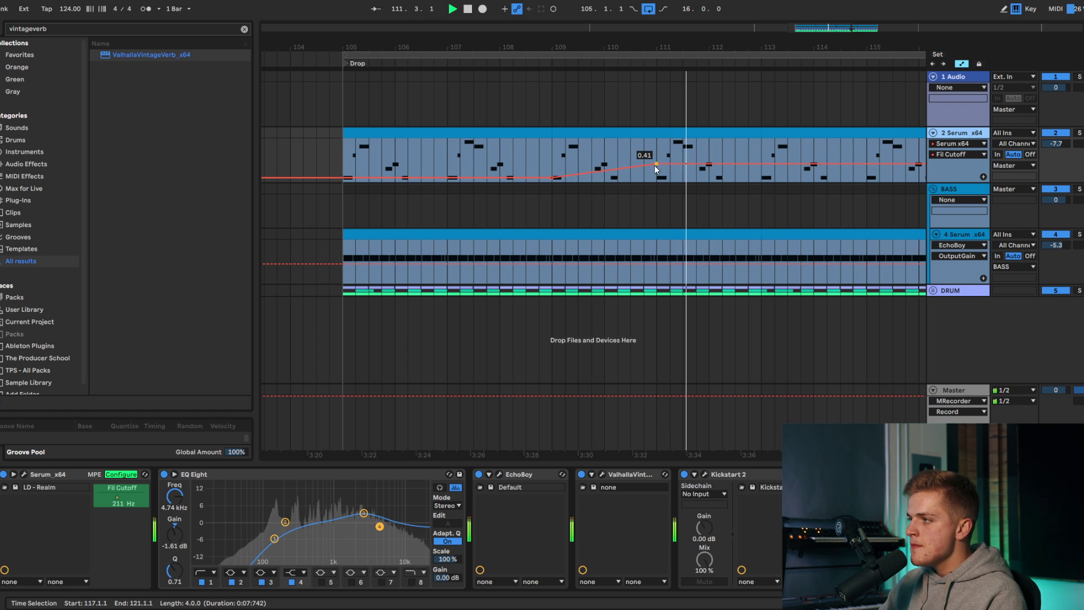
drag(761, 164, 761, 179)
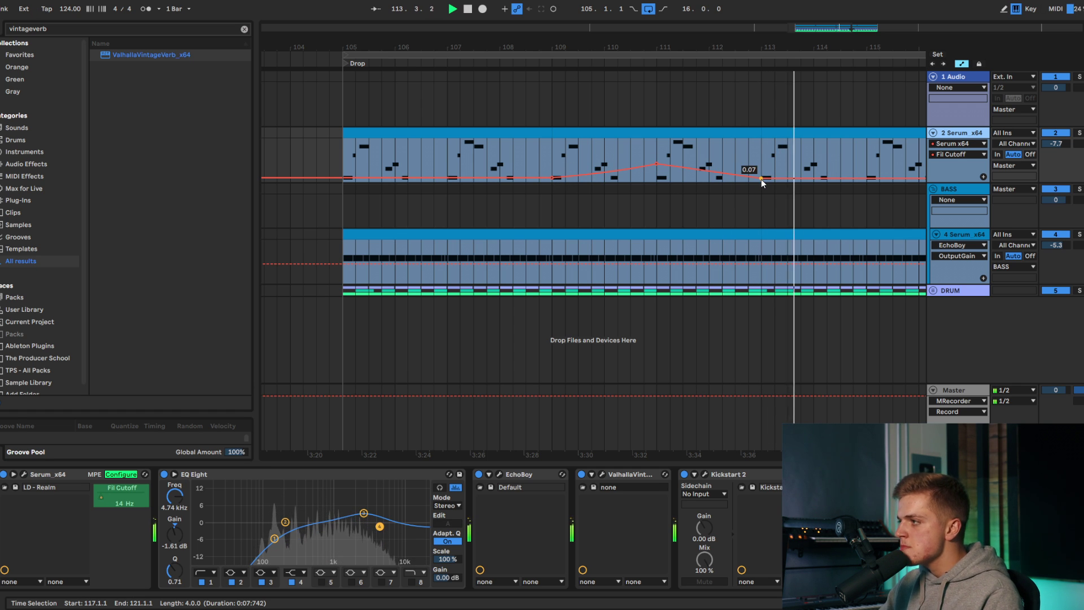
Step: Play the drop from bar 105 and lower the mix of the lead's ValhallaVintageVerb to 23.6 %
scroll(474, 180, down, 3)
click(418, 148)
key(space)
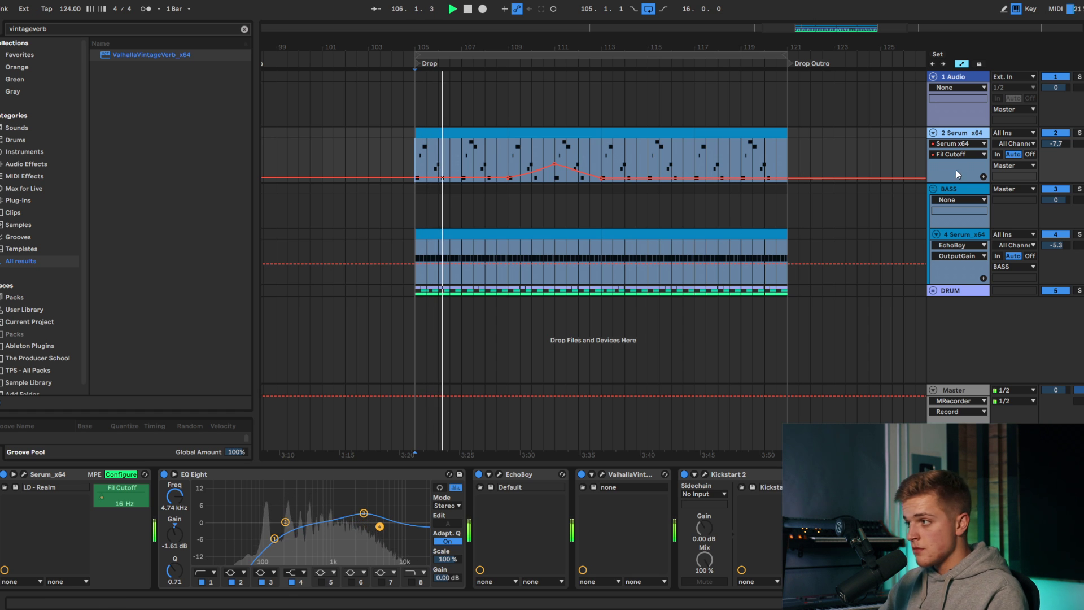
click(598, 472)
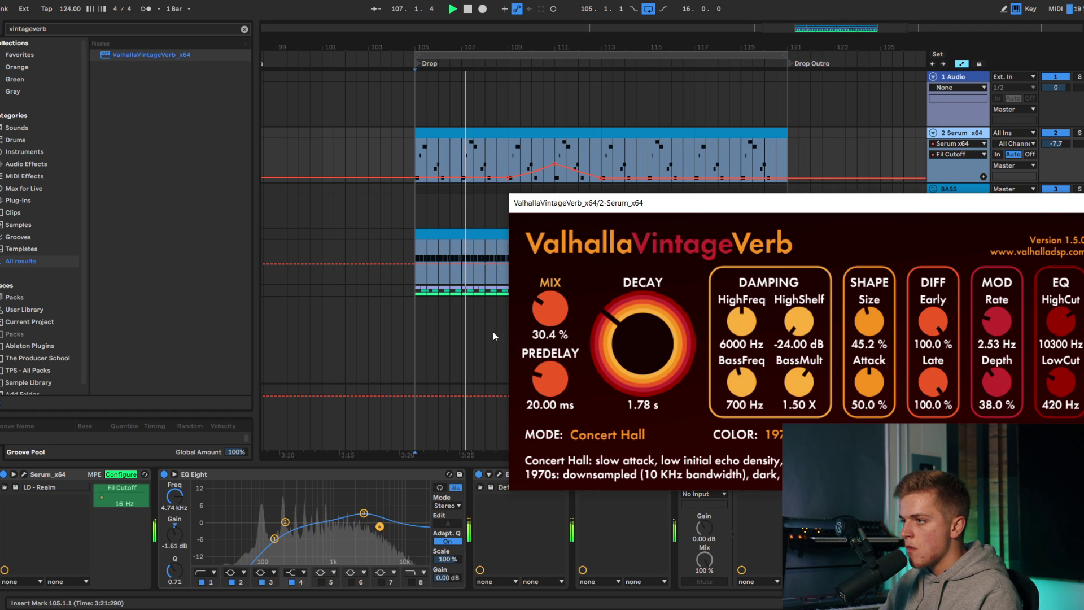
drag(558, 310, 557, 320)
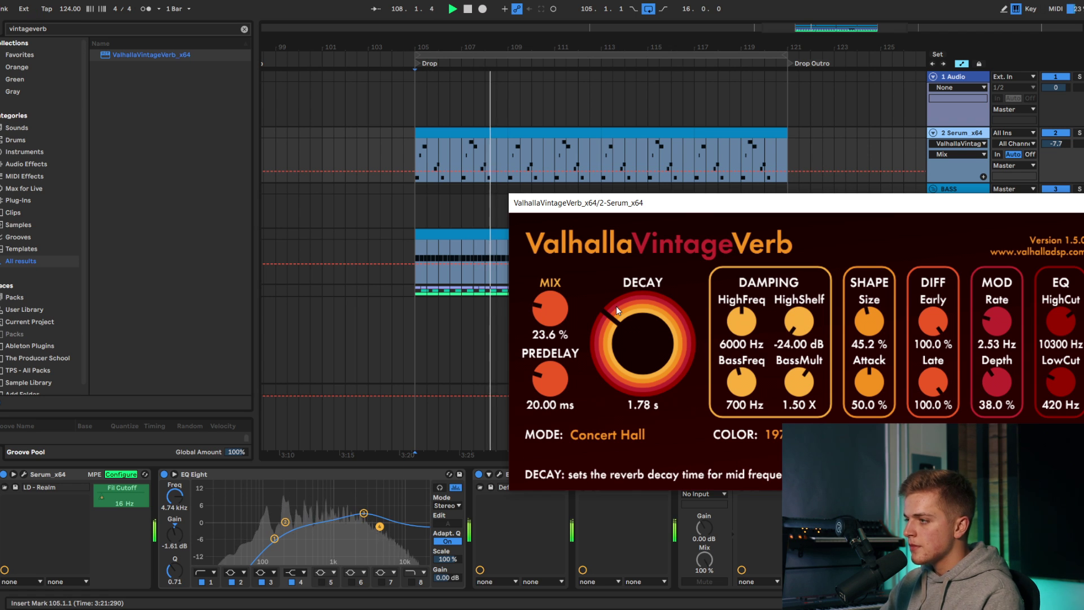
click(1082, 202)
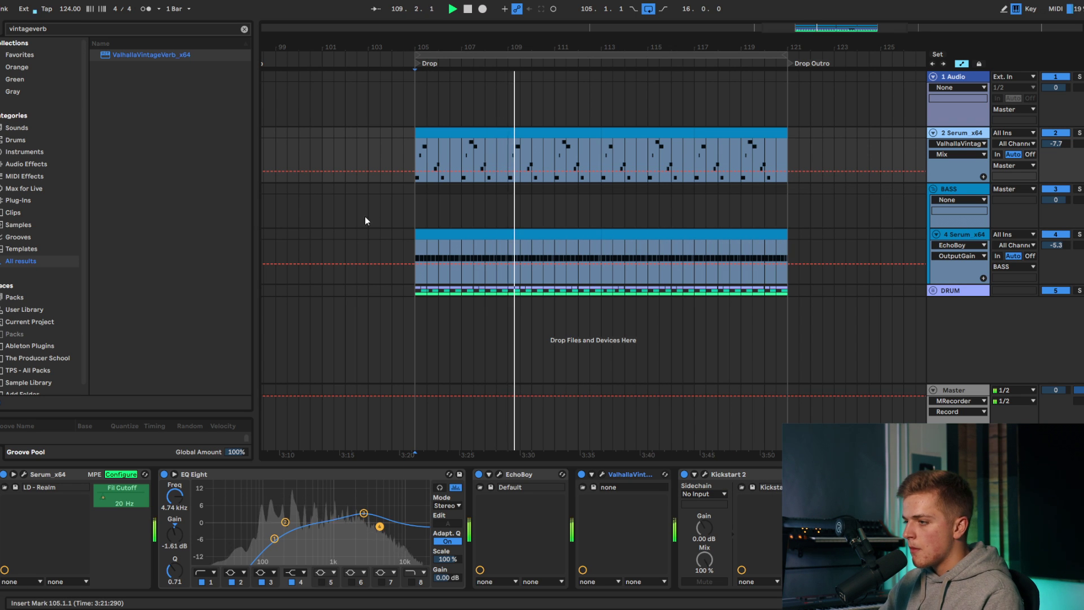
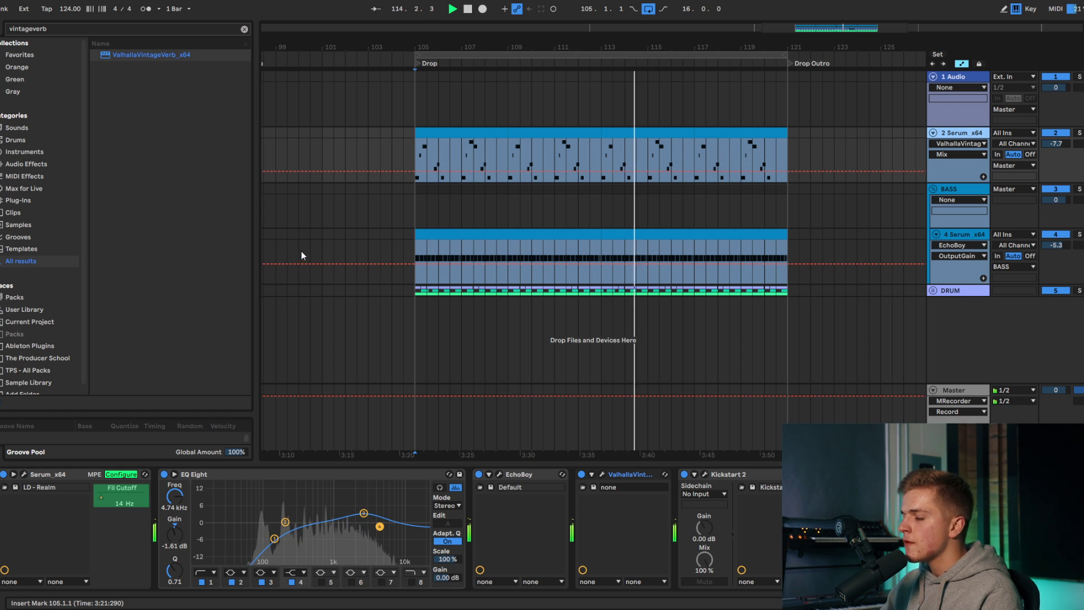
click(416, 200)
key(space)
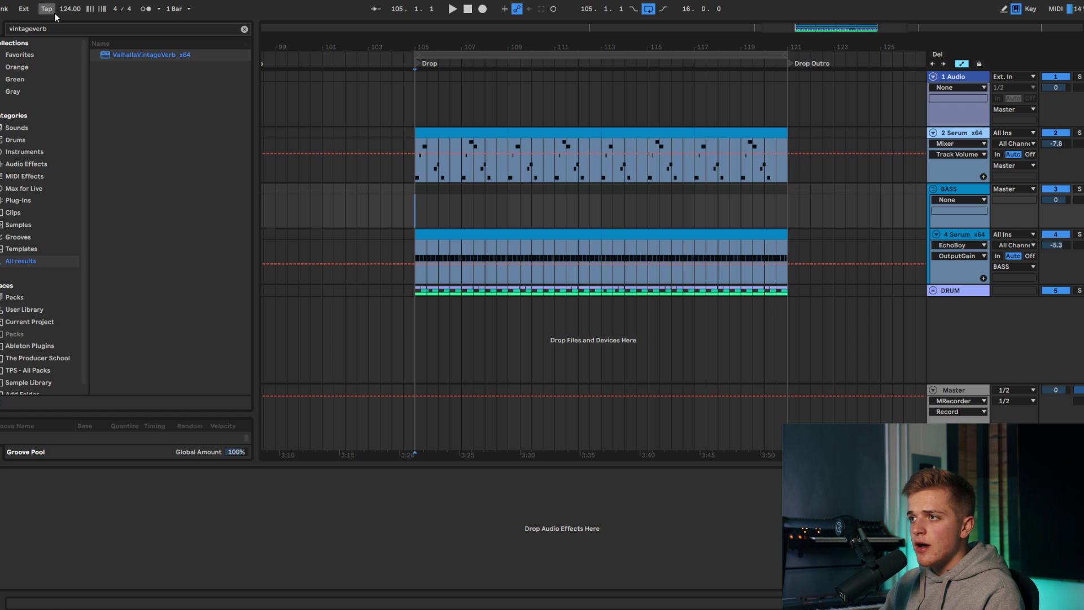
Step: Add a new MIDI track with Serum below the drums and load the BS - Metal preset
text(serum)
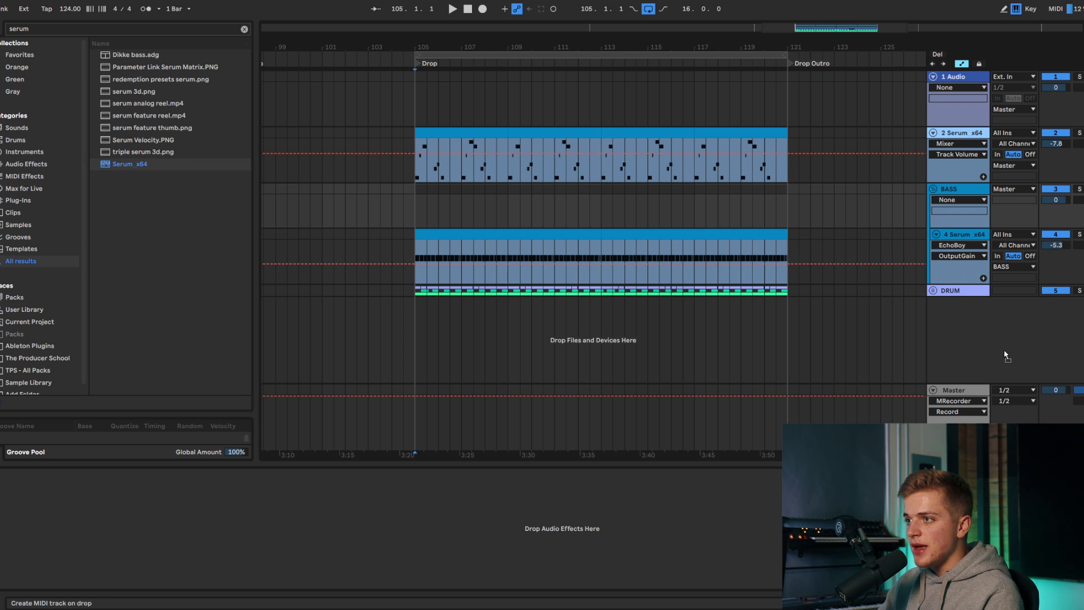
drag(1006, 355, 961, 343)
click(858, 220)
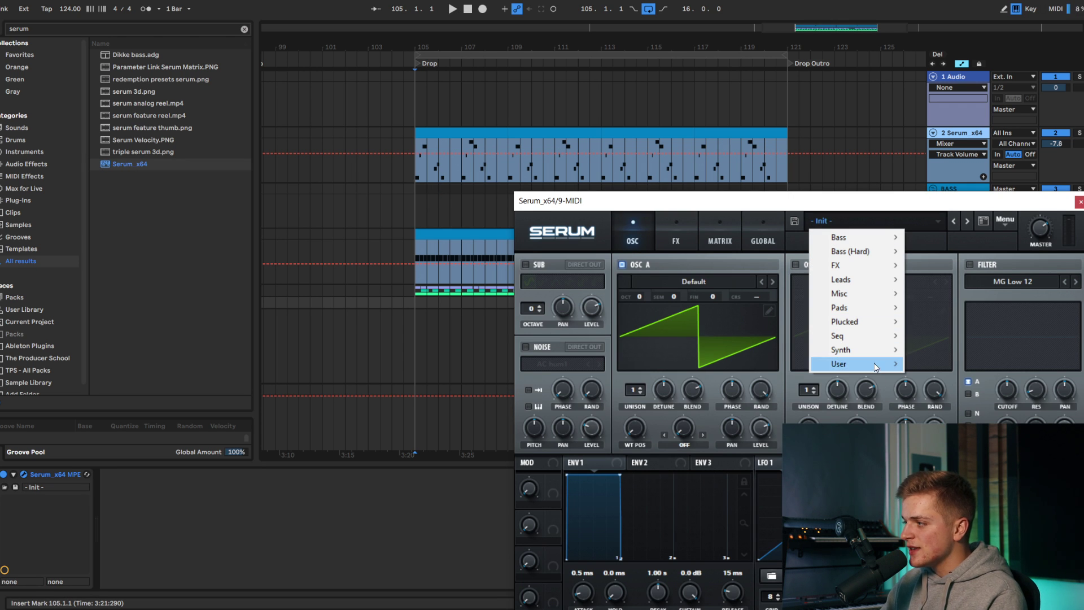
mouse_move(876, 367)
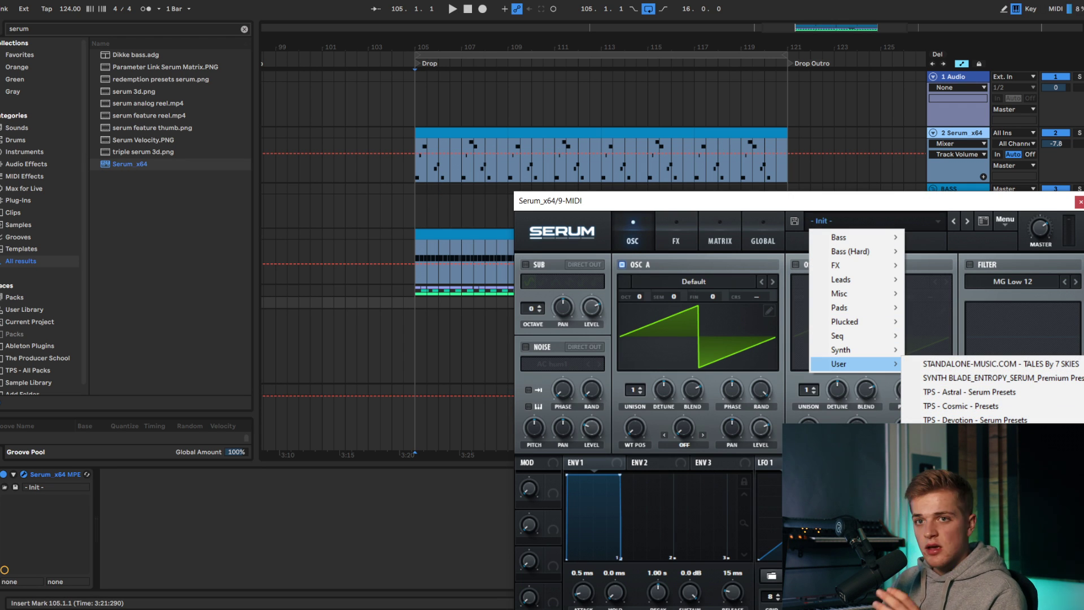
click(1062, 479)
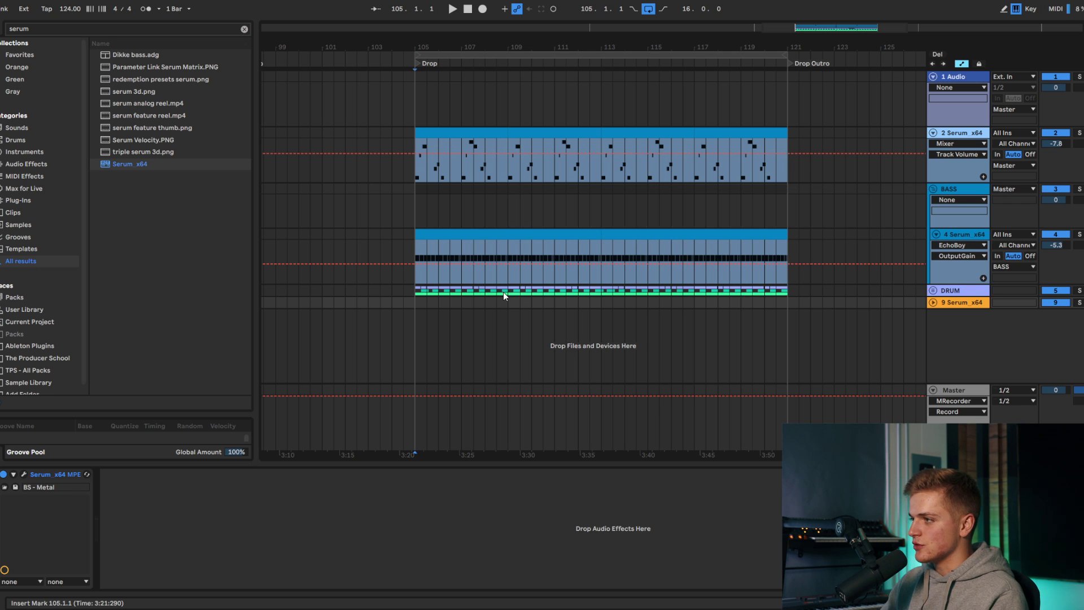
Step: Copy the eight-bar bass clip onto the new Serum track at bar 105 and unfold that track
click(432, 240)
key(ctrl+c)
click(419, 302)
key(ctrl+v)
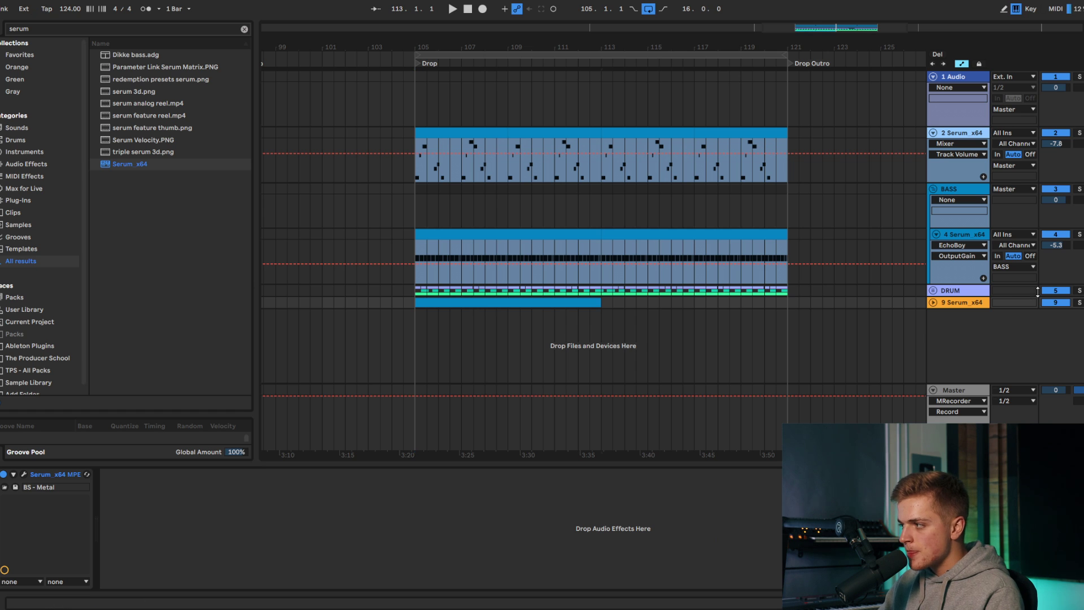
click(933, 303)
click(426, 328)
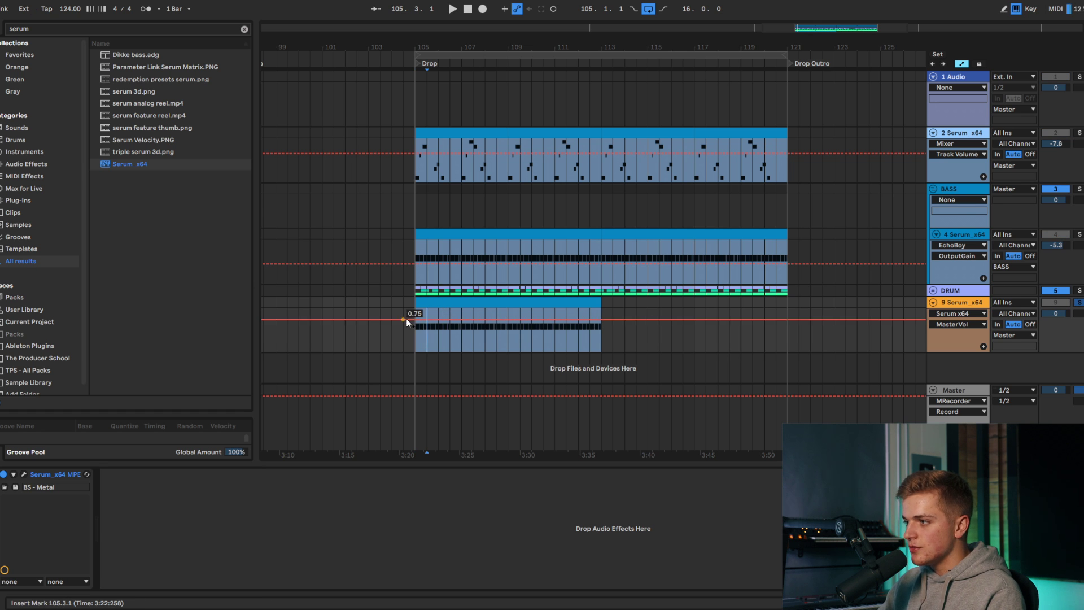
Step: Transpose all notes of the copied clip down one octave to G1
double_click(428, 312)
key(ctrl+a)
key(shift+Down)
scroll(401, 373, down, 1)
click(402, 405)
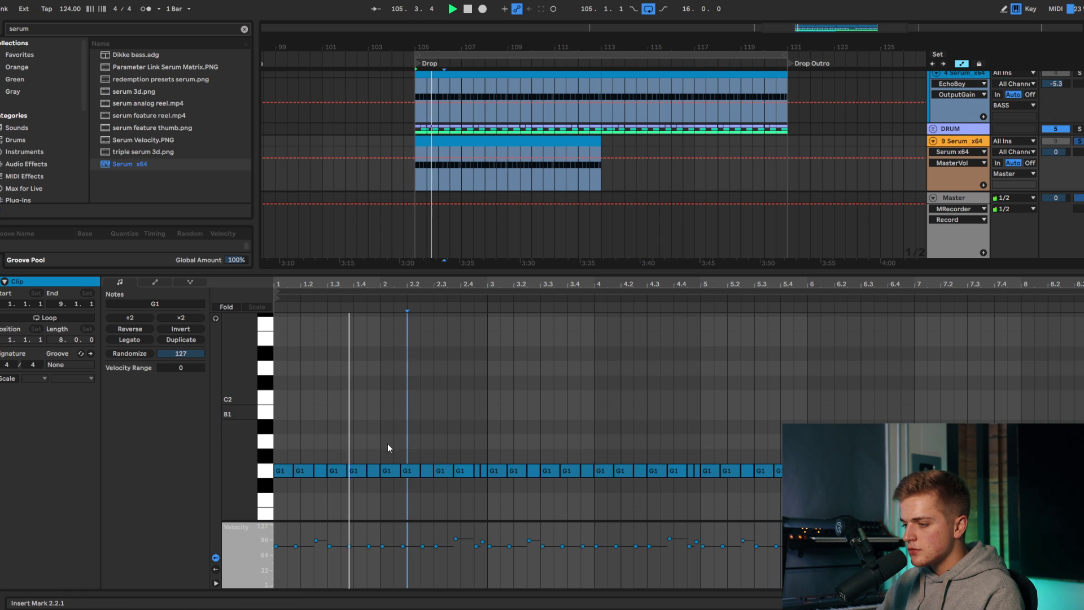
Step: Audition the new Serum part from bar 105, toggling solo on the new track and the lead
scroll(541, 180, up, 3)
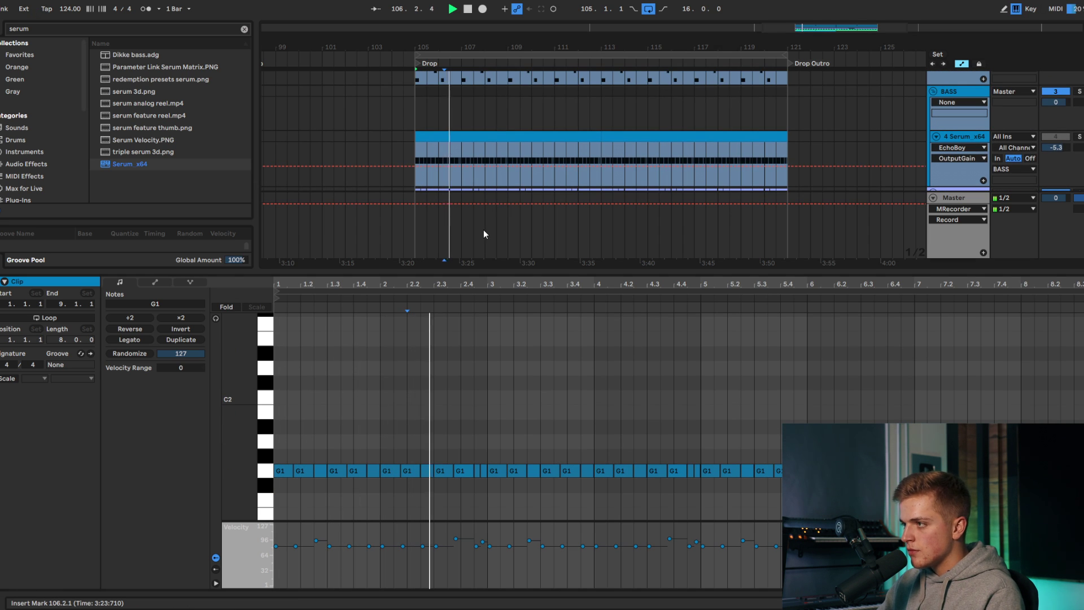
double_click(489, 272)
scroll(474, 268, up, 3)
click(372, 212)
key(space)
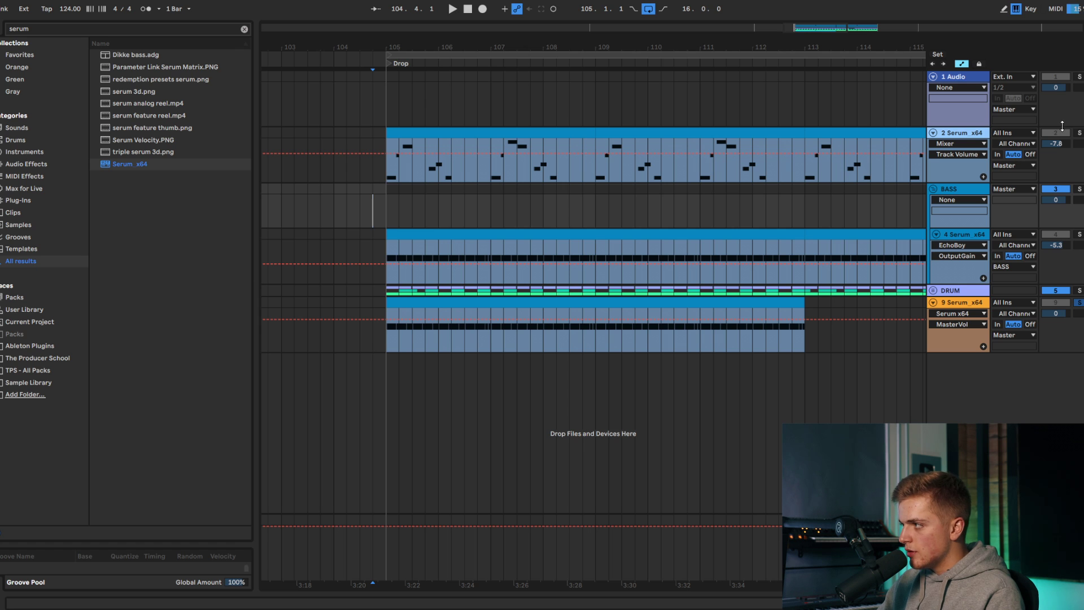
click(387, 158)
key(space)
click(1079, 303)
click(977, 132)
click(1080, 134)
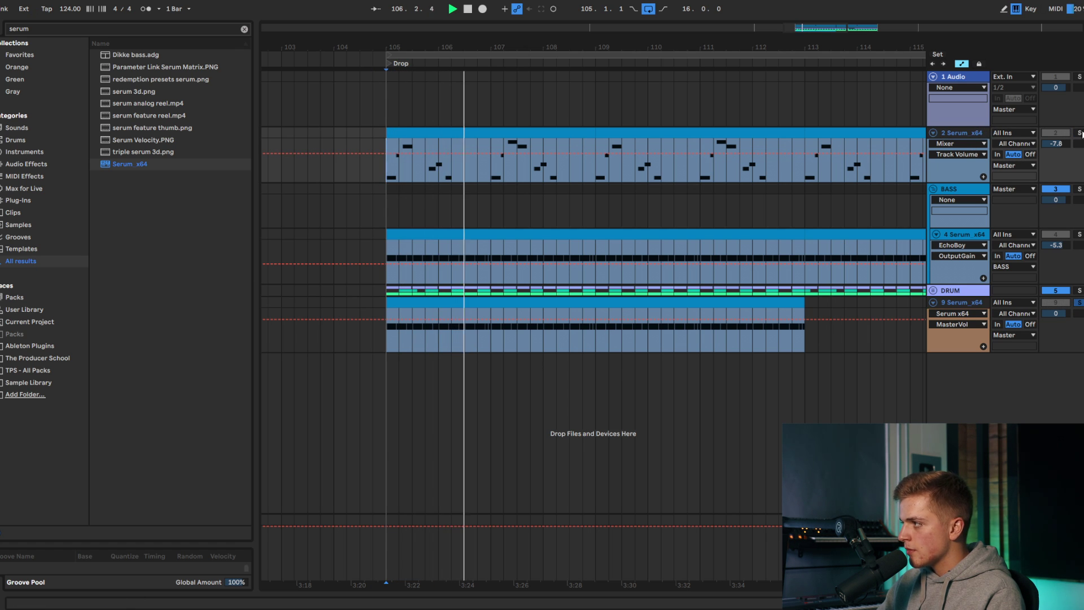
click(400, 338)
key(space)
key(space)
Step: Delete the new clip's G1 notes from its start up to beat 2.3
double_click(438, 302)
key(space)
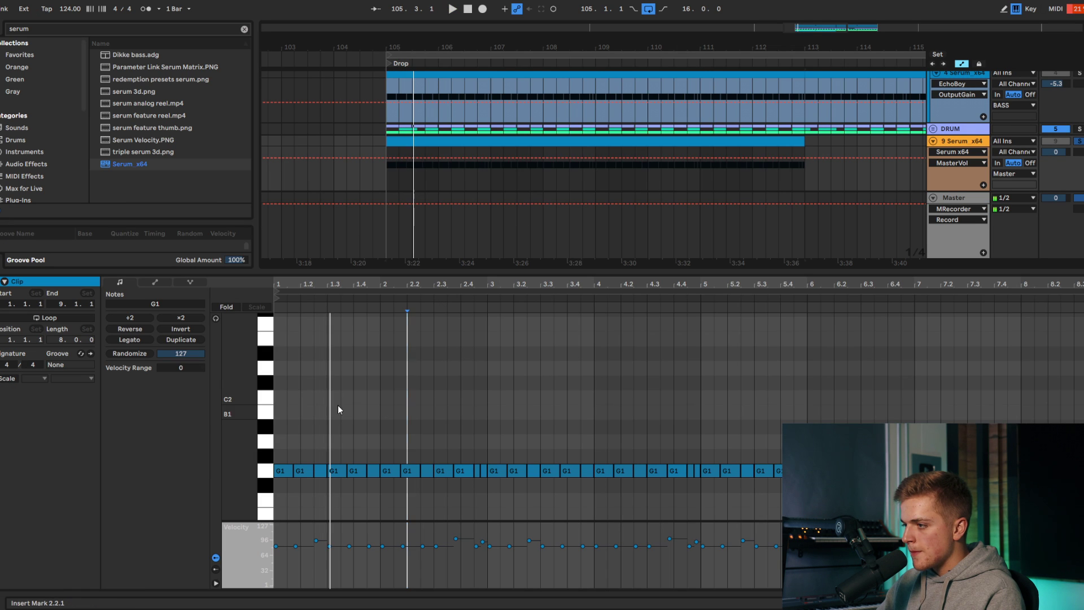
drag(337, 408, 287, 477)
key(Delete)
key(space)
drag(343, 439, 424, 481)
key(Delete)
key(Delete)
Step: Add two sixteenth-note G1 hits at 2.2.3 and 2.2.4 in the new clip
scroll(425, 481, up, 3)
double_click(434, 474)
double_click(427, 473)
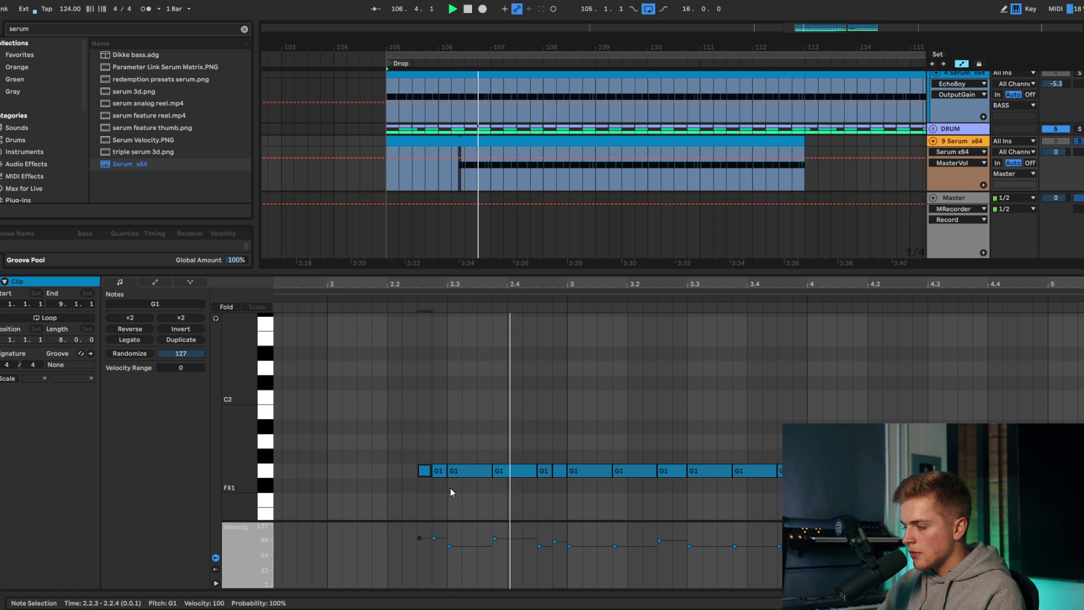
Step: Delete all notes from bar 3 to the end of the new clip
drag(587, 435, 1083, 512)
key(Delete)
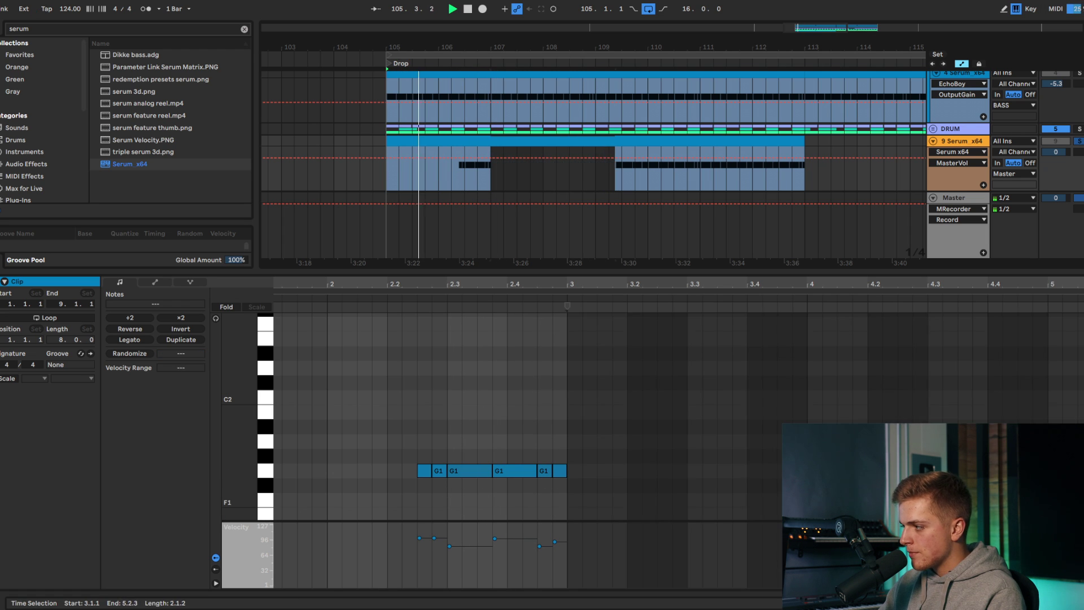
click(822, 490)
scroll(576, 477, down, 3)
drag(615, 455, 1083, 480)
key(Delete)
click(569, 488)
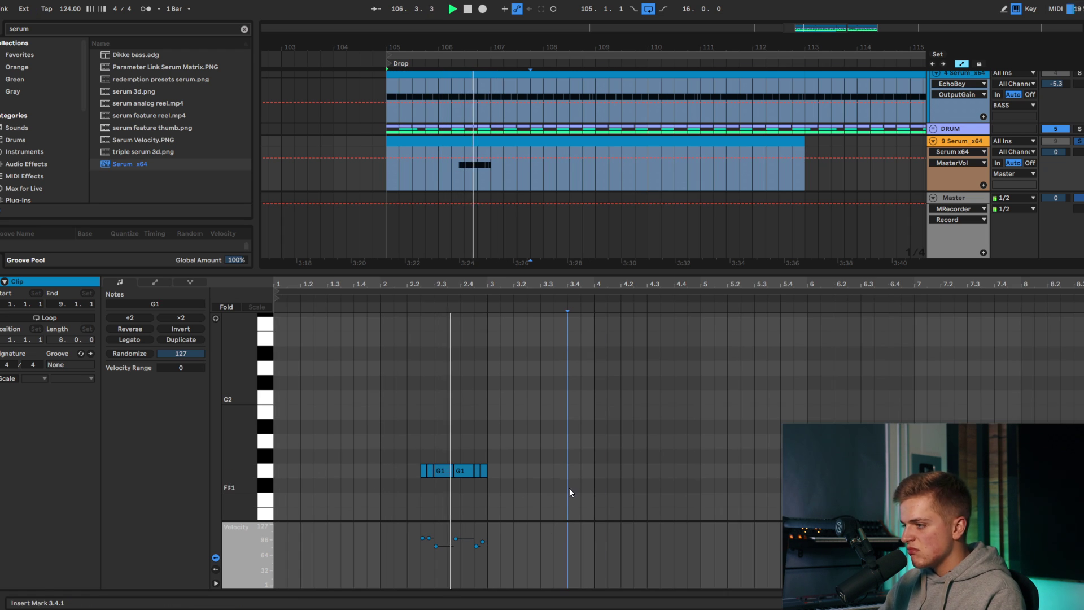
Step: Play the remaining fill and raise the velocity of the G1 note at 2.3.1 to 116
key(space)
key(space)
mouse_move(436, 546)
mouse_down()
mouse_move(435, 529)
mouse_move(447, 530)
mouse_up()
key(space)
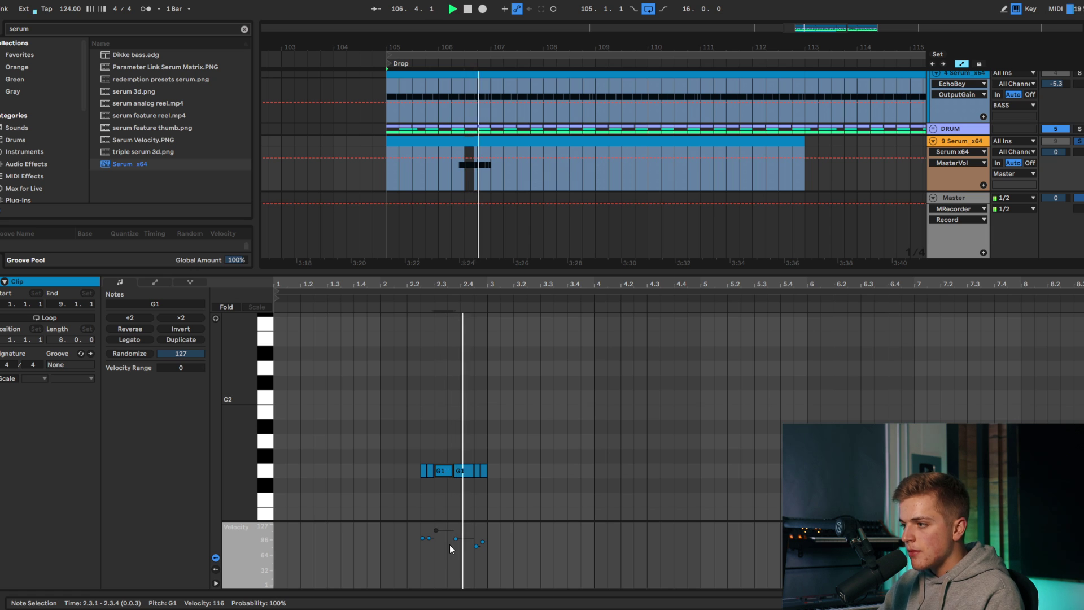
Step: Turn off the reverb and delay effects in the new track's Serum
click(987, 141)
click(24, 474)
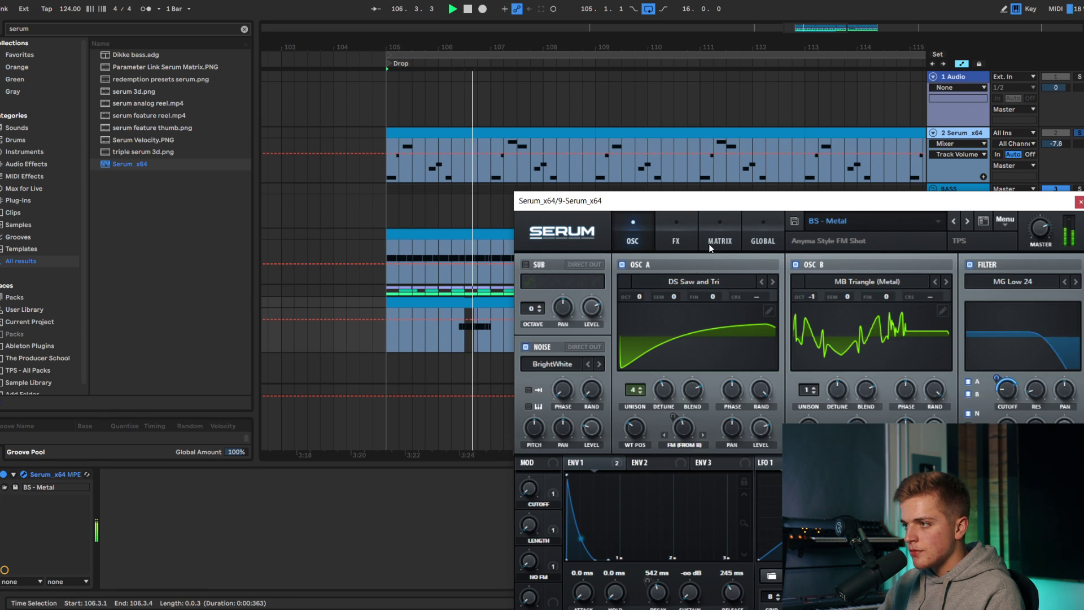
click(677, 241)
click(530, 439)
click(529, 420)
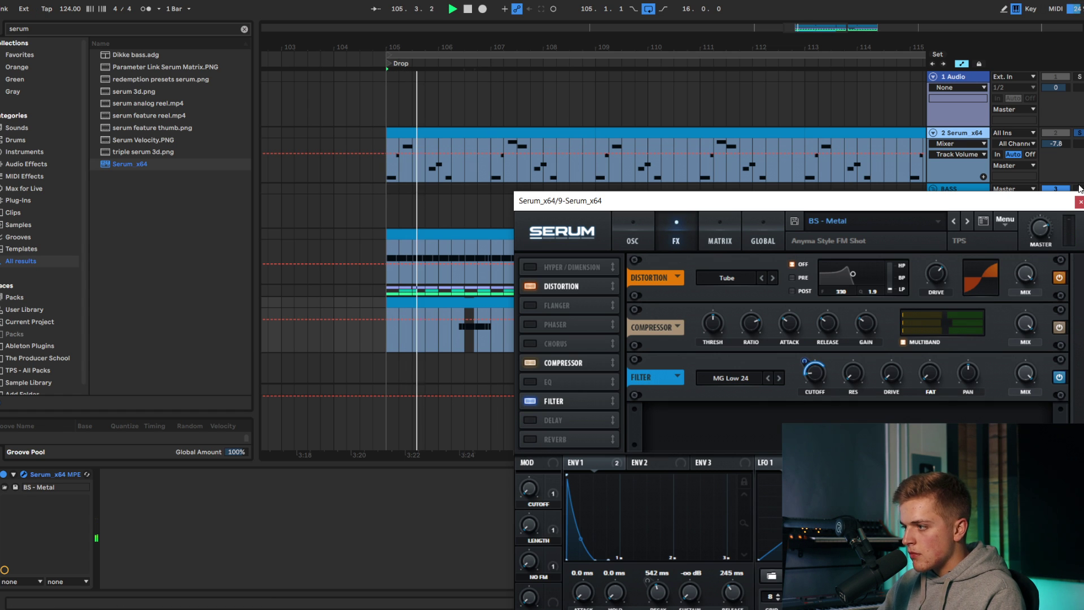
click(1080, 202)
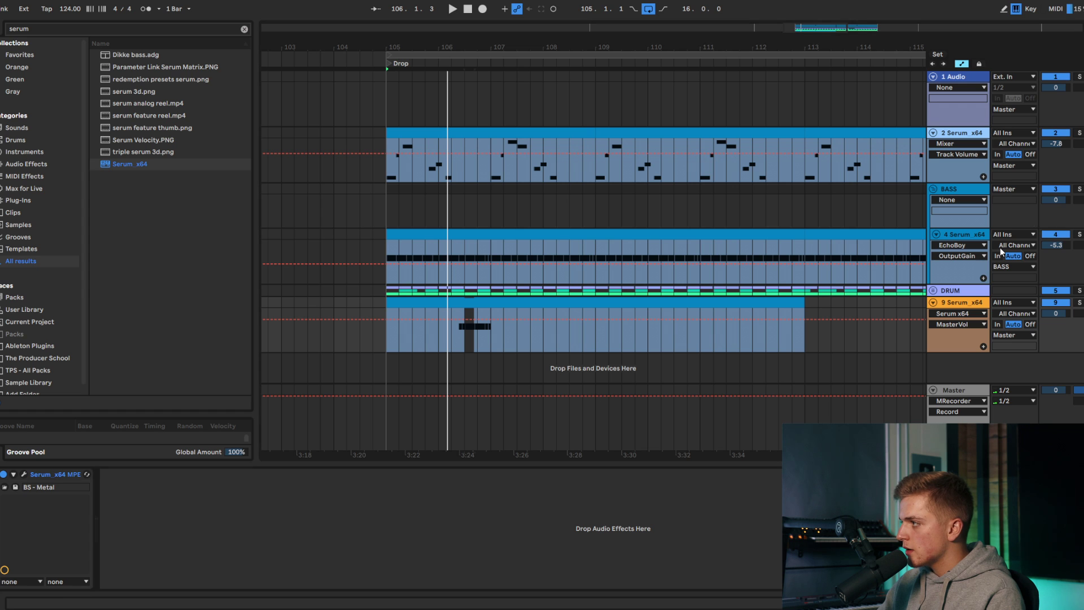
Step: Play the full mix from bar 105 and copy the bass track's Kickstart 2 onto the new Serum track
click(388, 330)
key(space)
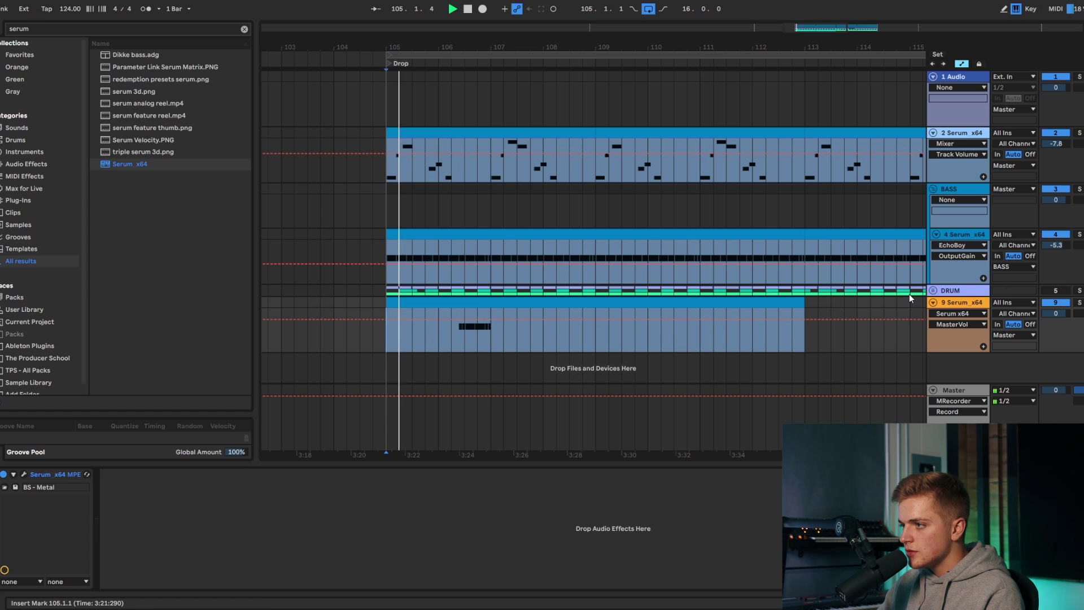
click(959, 233)
key(space)
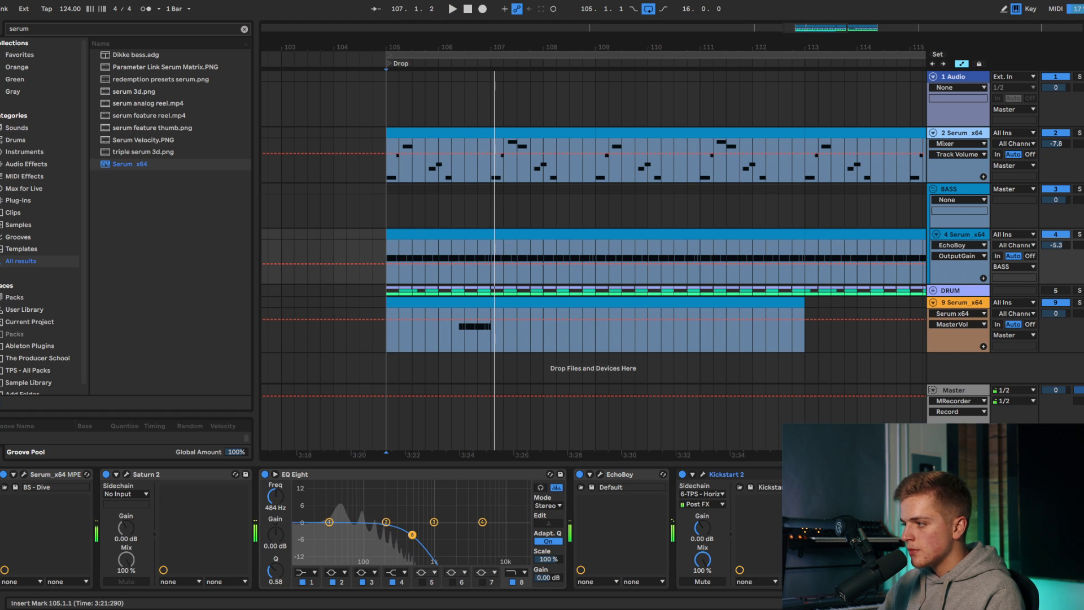
click(957, 305)
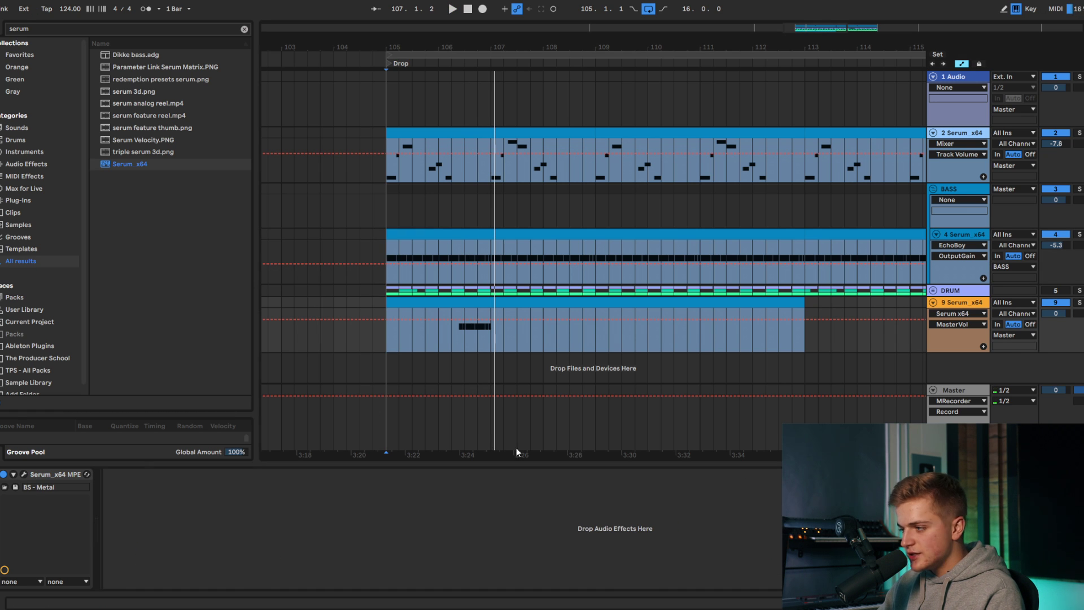
Step: Insert Pro-Q 3 between Serum and Kickstart 2 on the new track
click(61, 28)
text(PRO Q-3)
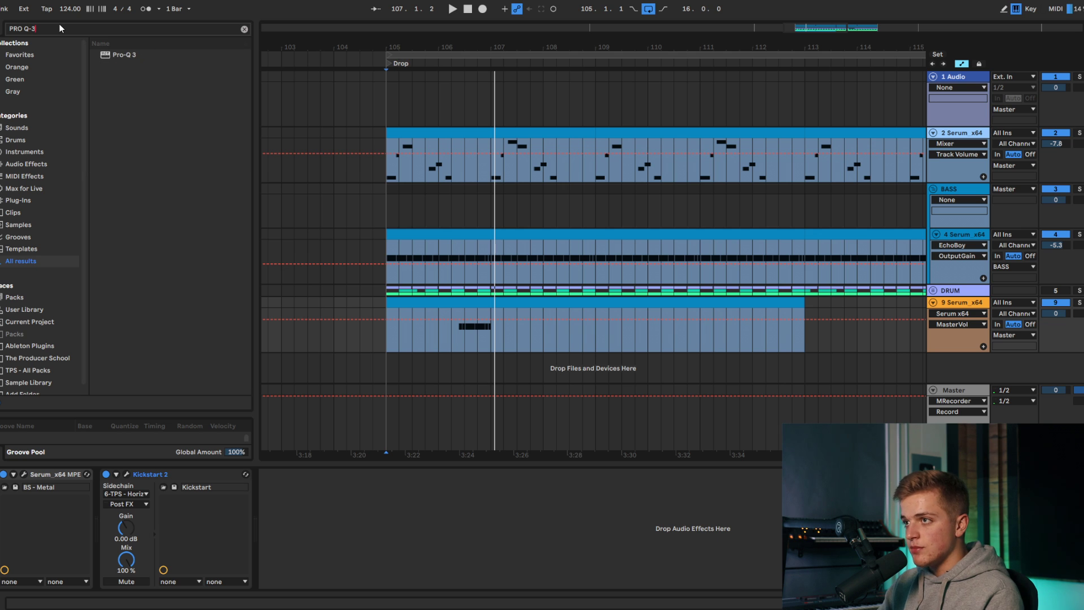
drag(87, 404, 121, 491)
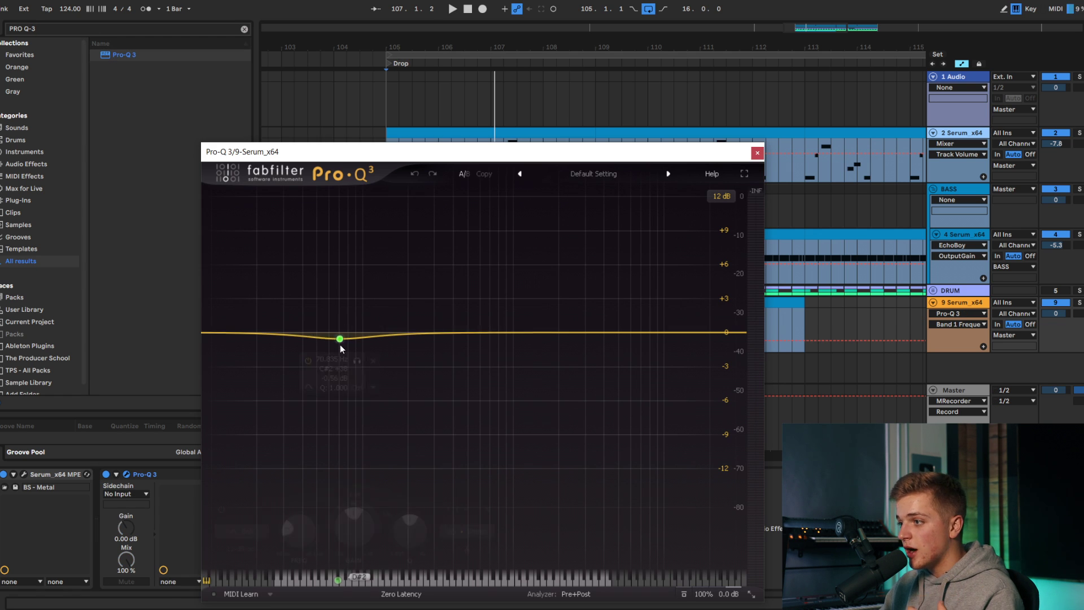
Step: Turn the low EQ band into a 30 dB/oct Low Cut at about 51 Hz with Q 0.859
right_click(340, 347)
mouse_move(384, 401)
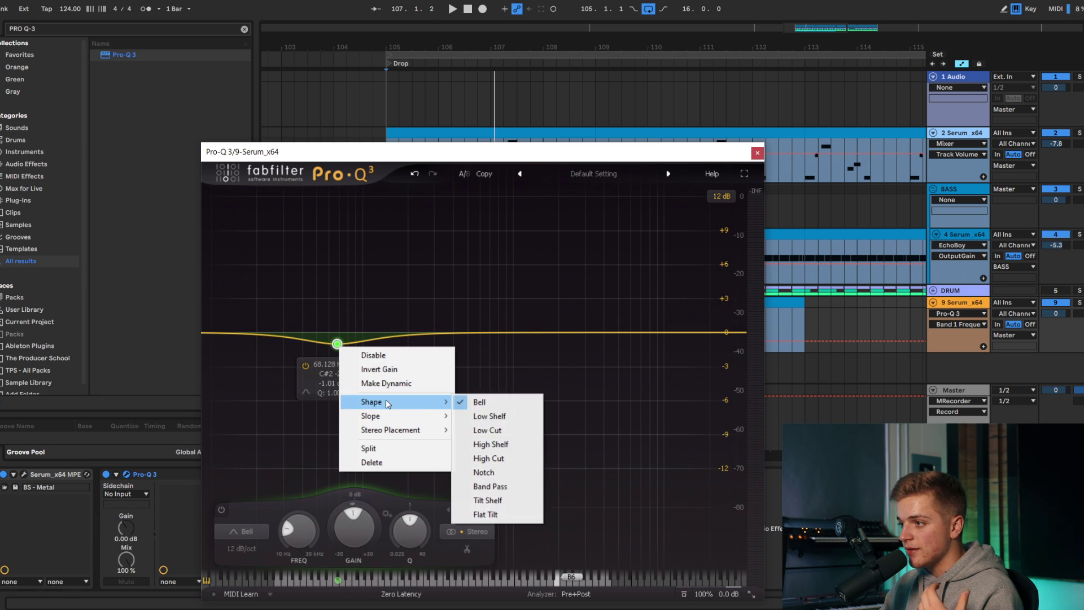
click(486, 430)
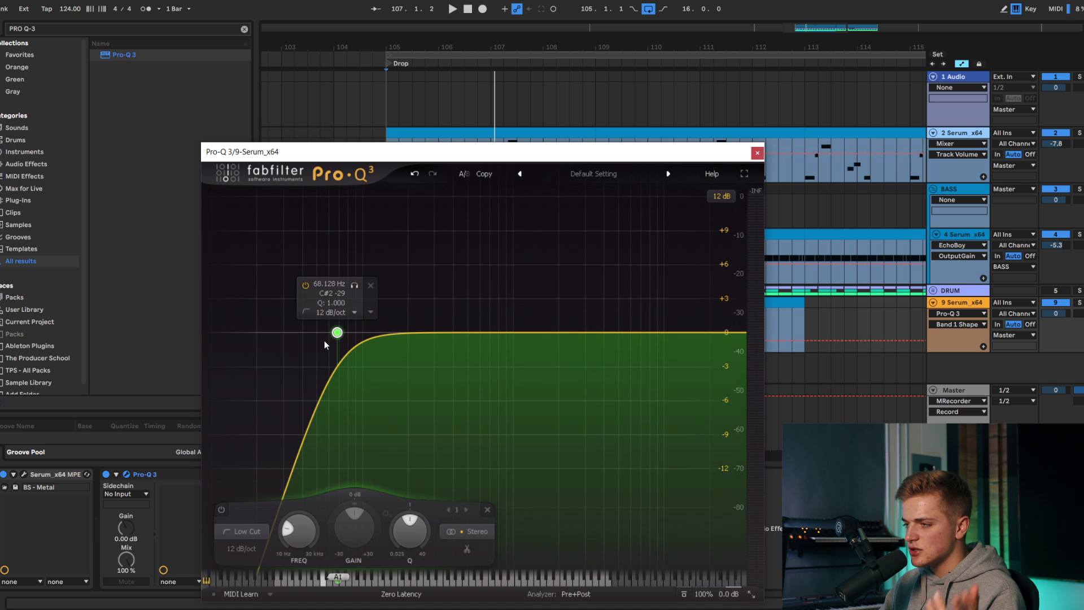
right_click(337, 333)
mouse_move(388, 367)
click(496, 428)
drag(336, 333, 318, 346)
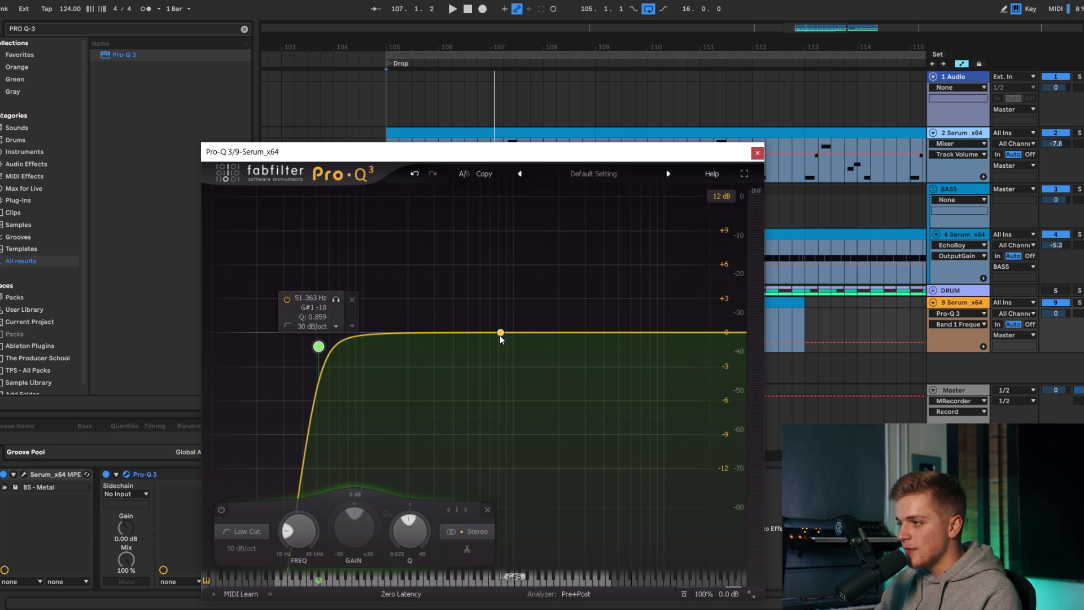
Step: Add a boost of about 1 dB in the upper mids and a cut of about 1 dB in the highs
click(527, 330)
drag(524, 331, 570, 324)
drag(677, 332, 675, 348)
key(space)
Step: Raise the Low Cut's frequency past 64 Hz while playing the drop, and close the EQ
drag(319, 346, 333, 349)
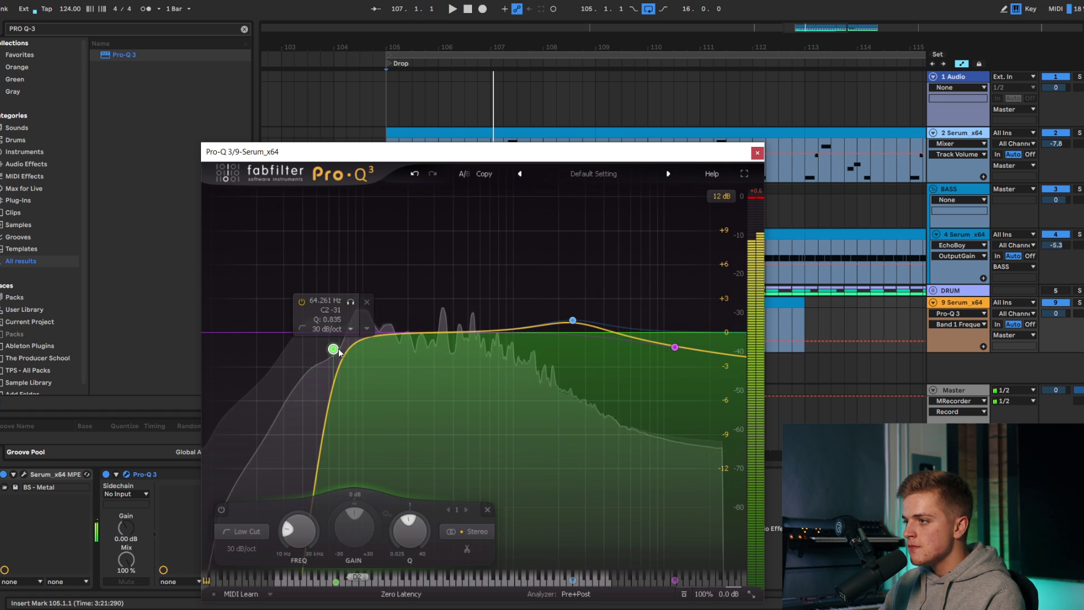
drag(337, 352, 349, 352)
key(space)
key(space)
click(757, 153)
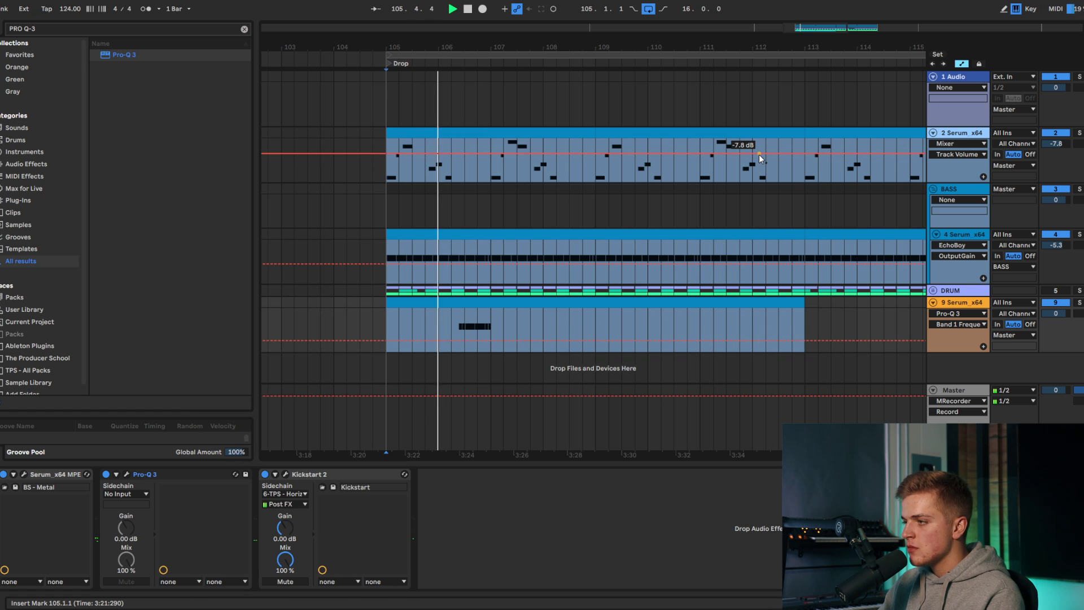
Step: Replay the drop from bar 105 to check the equalized Serum fill in the mix
key(space)
key(space)
scroll(484, 316, up, 5)
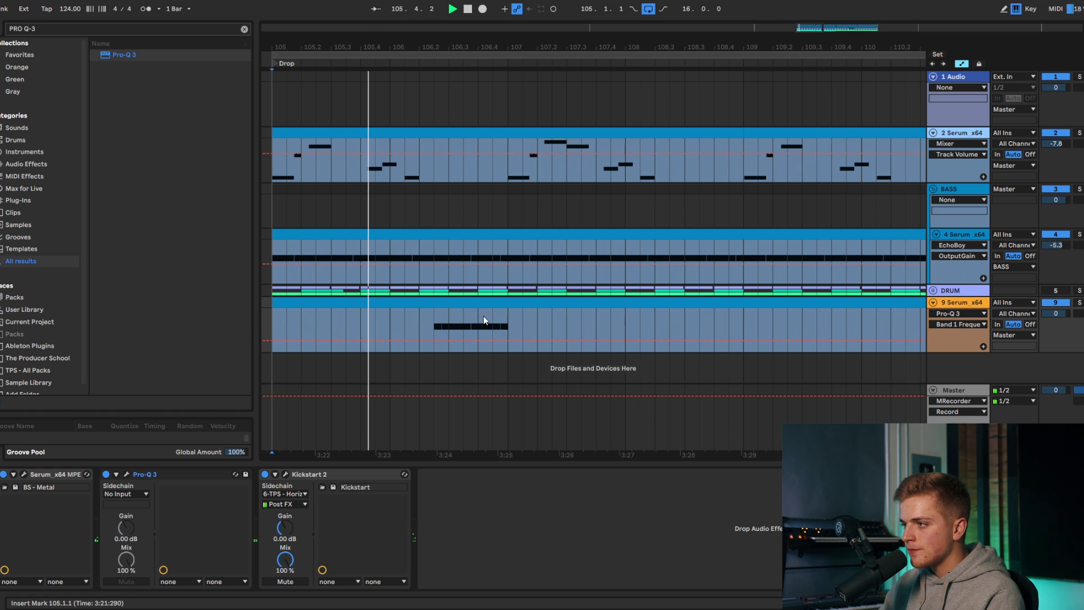
Step: Try the Serum metal bass's Envelope 1 with a sustain of -17.6 dB and a release of about 324 ms during playback
click(23, 474)
key(space)
key(space)
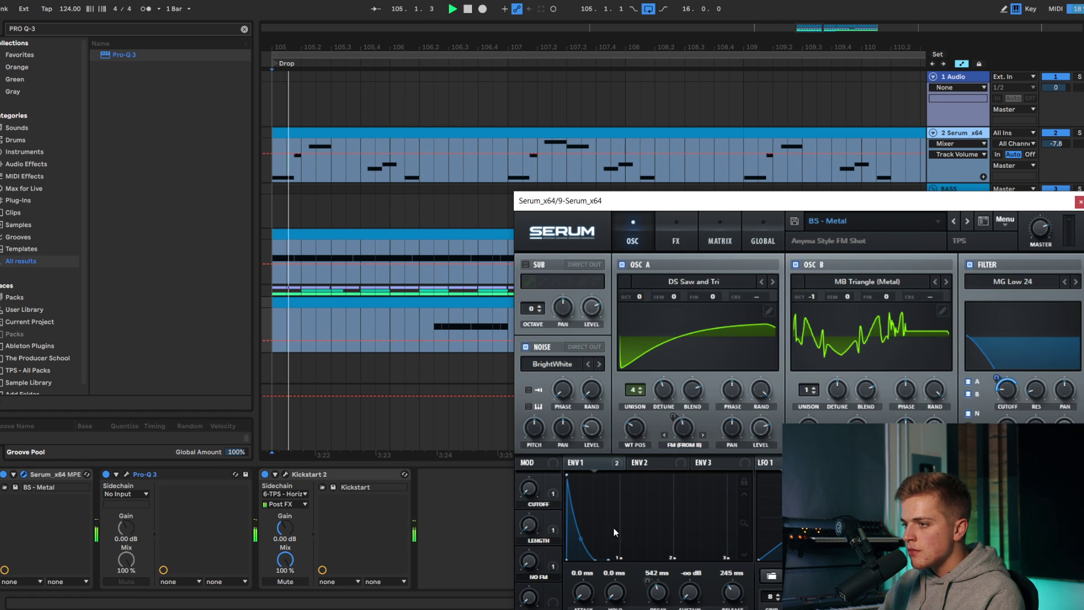
drag(689, 590, 692, 545)
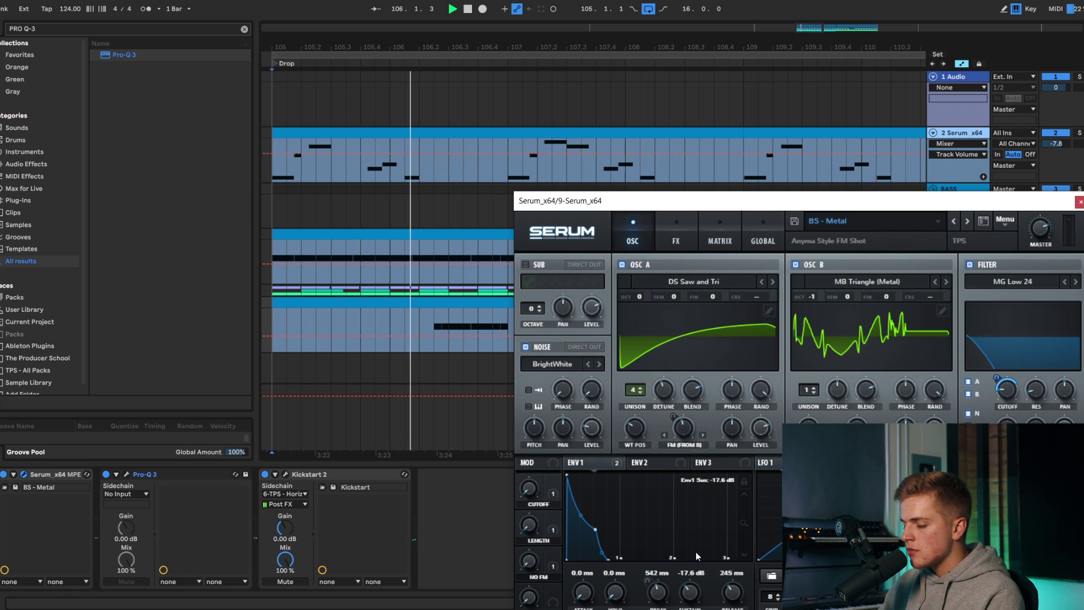
mouse_move(732, 590)
mouse_down()
mouse_move(737, 576)
mouse_move(732, 598)
mouse_up()
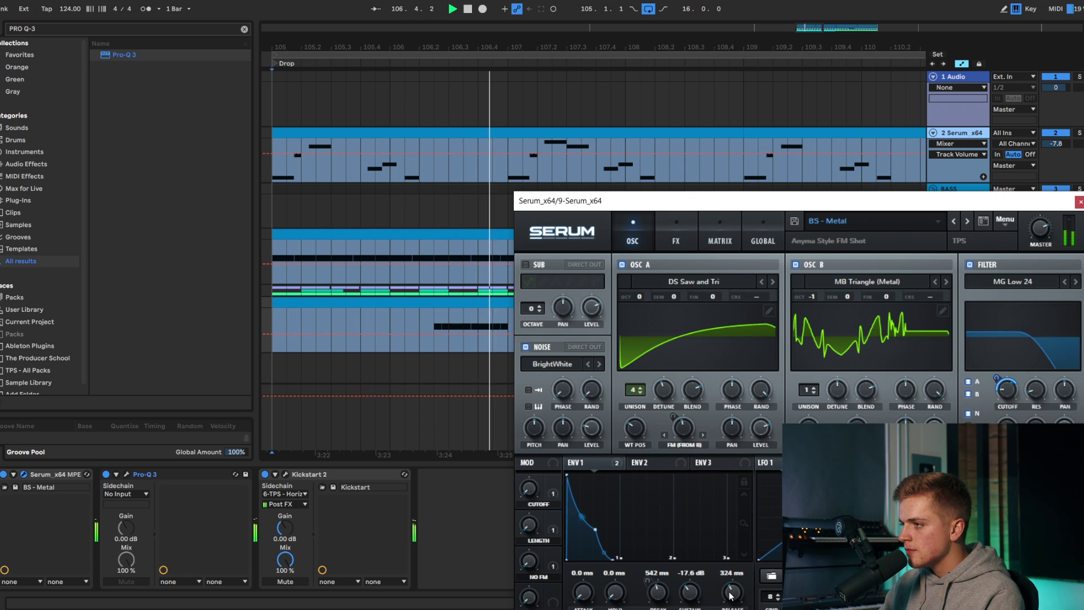
Step: Set Envelope 1's sustain to minus infinity and its release to 382 ms, replay the drop and close Serum
drag(684, 594, 732, 605)
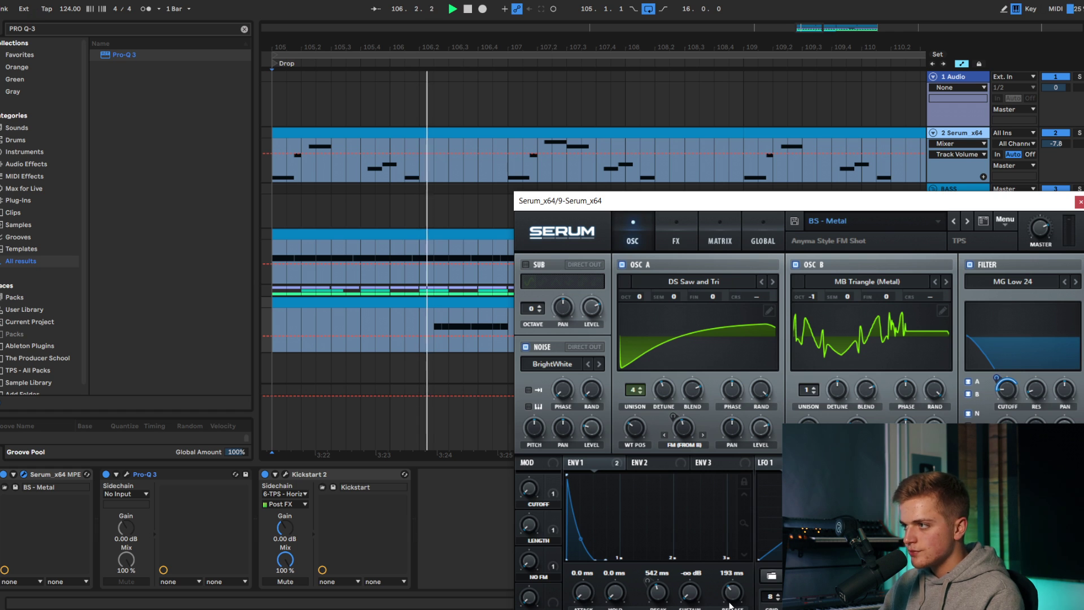
drag(723, 600, 726, 595)
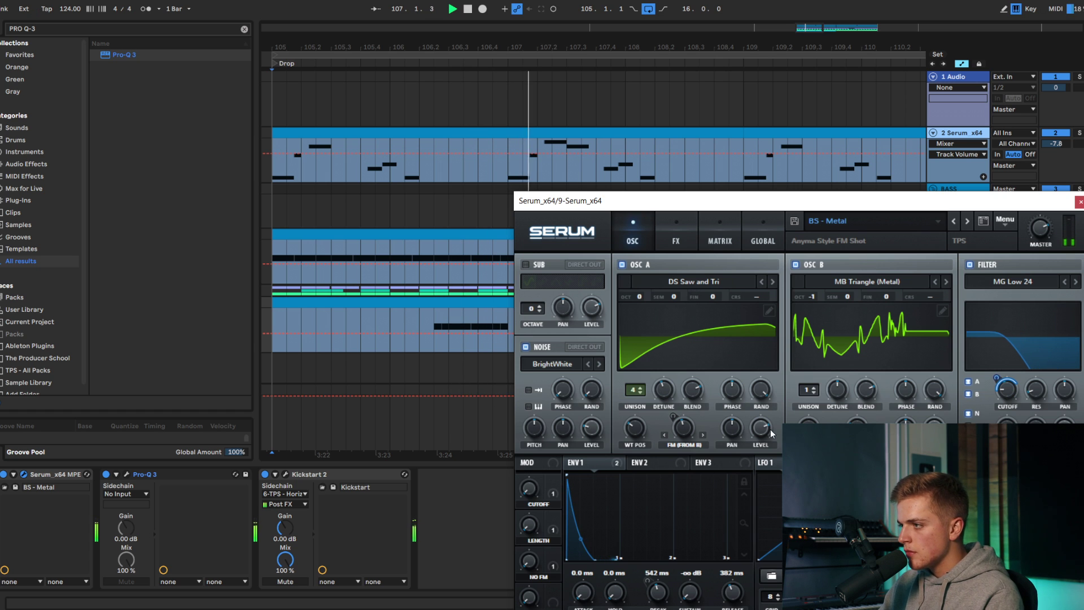
key(space)
key(space)
key(space)
click(1079, 202)
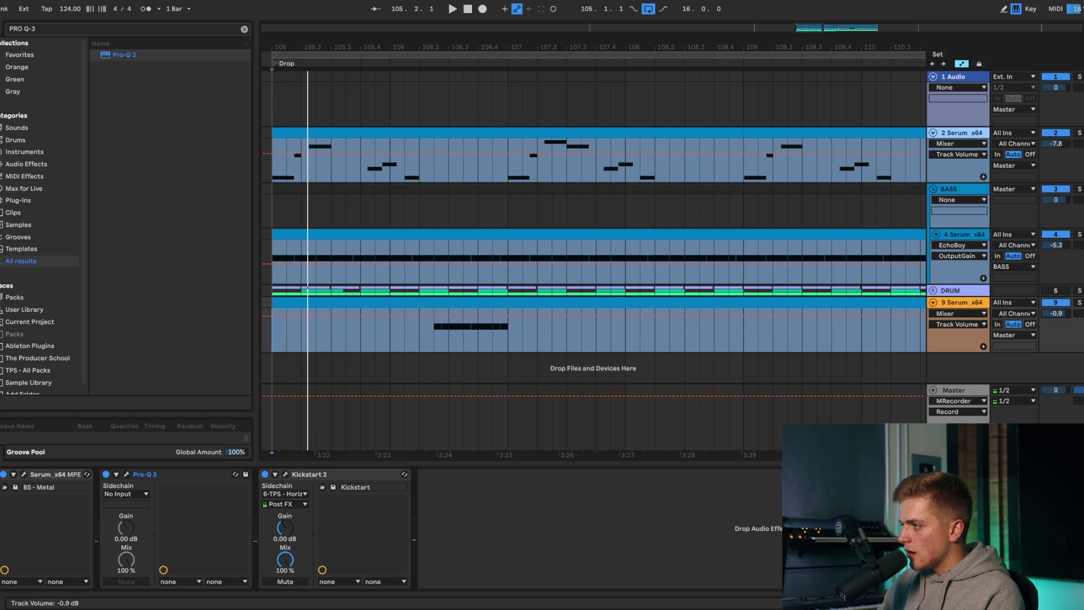
Step: Insert the Glue Compressor preset "Bass - Punch" between Pro-Q 3 and Kickstart 2, and play the fill from 106.2.1
click(38, 33)
text(glue comp)
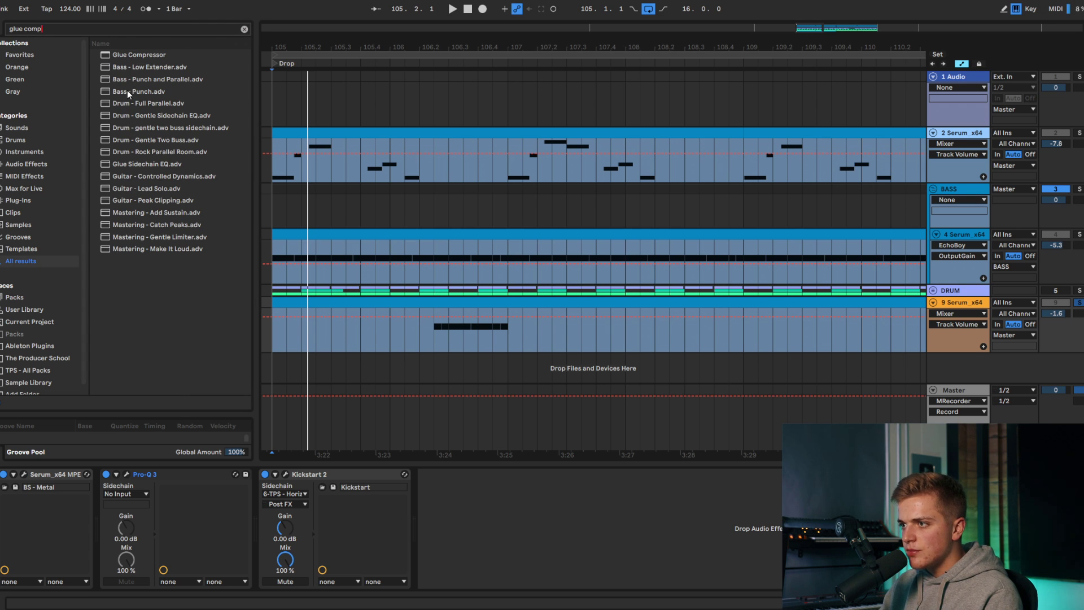
drag(120, 92, 279, 497)
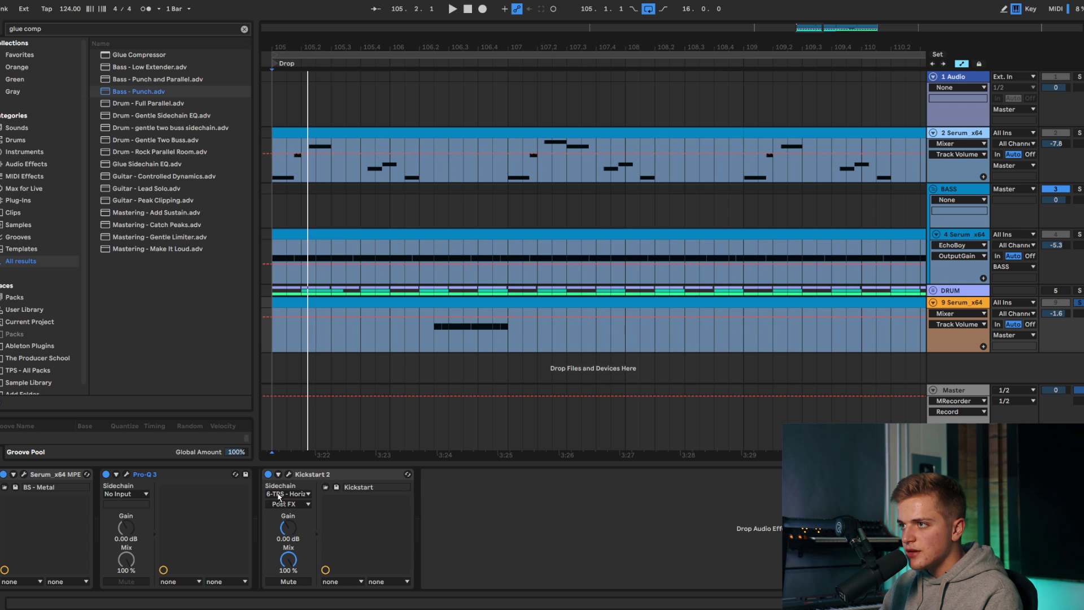
key(space)
click(424, 343)
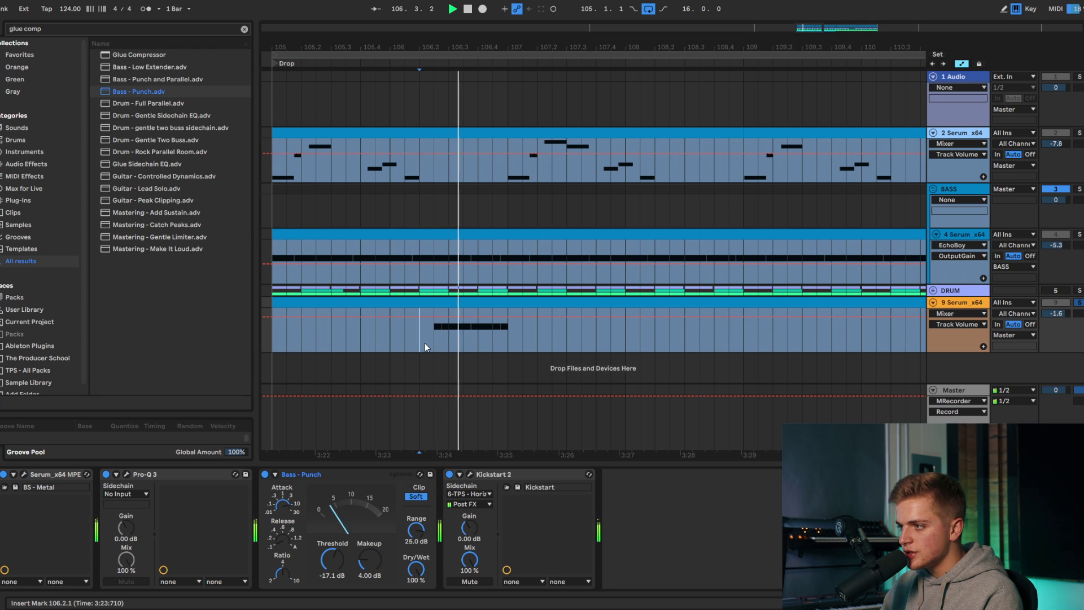
Step: Find Saturator in the browser and insert it between the Bass - Punch compressor and Kickstart 2
key(ctrl+a)
text(sat)
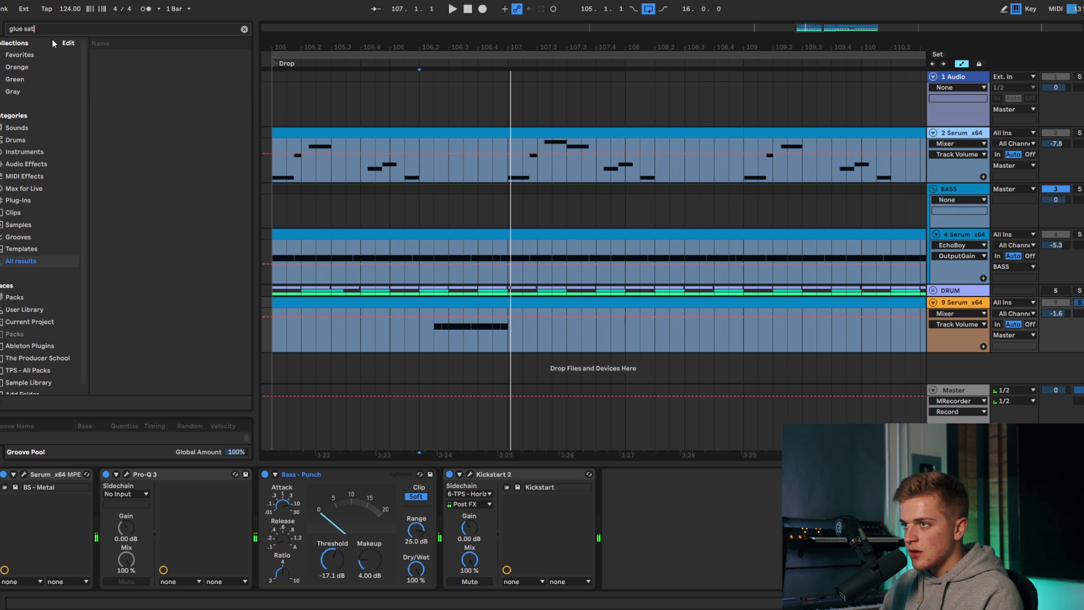
key(Return)
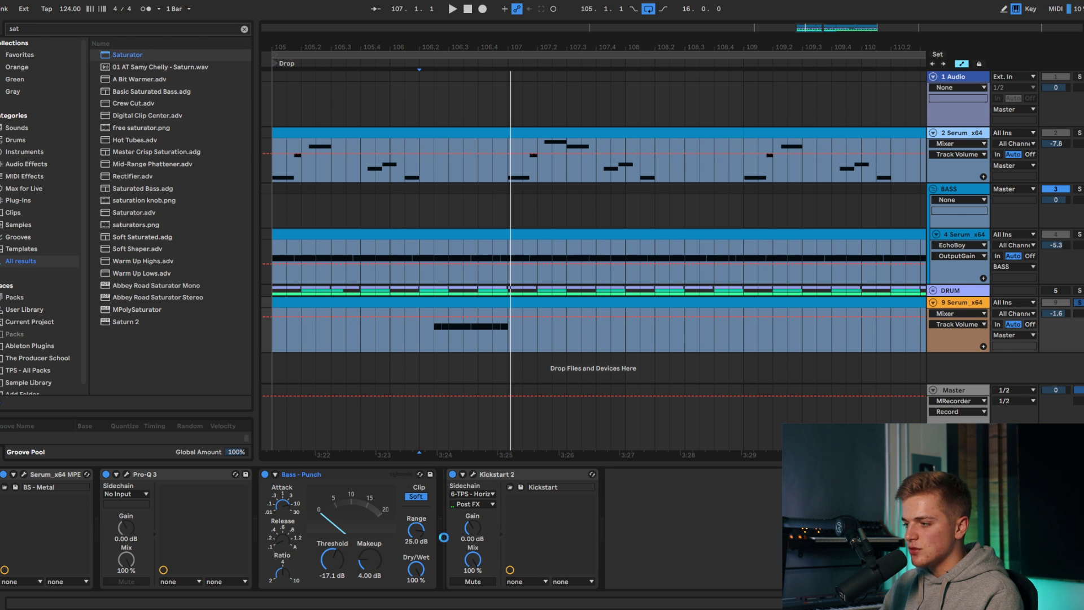
click(507, 541)
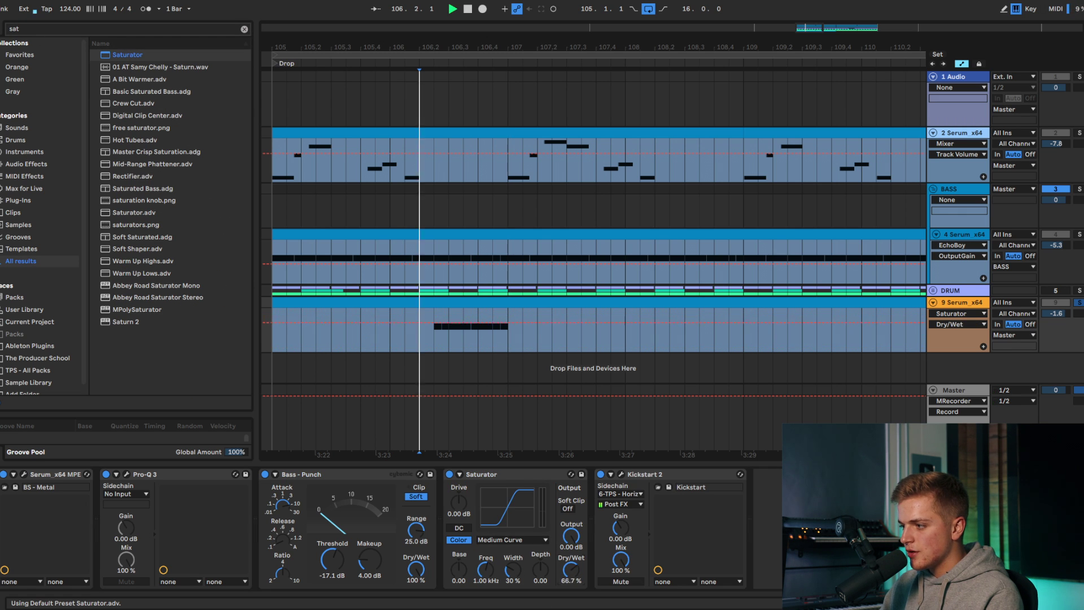
Step: Set Saturator's Base to 2.86 and Dry/Wet to 36.5 %, and lower the metal bass track's volume to about -6.3 dB
drag(459, 568, 459, 559)
key(space)
drag(1054, 313, 1053, 326)
key(space)
key(space)
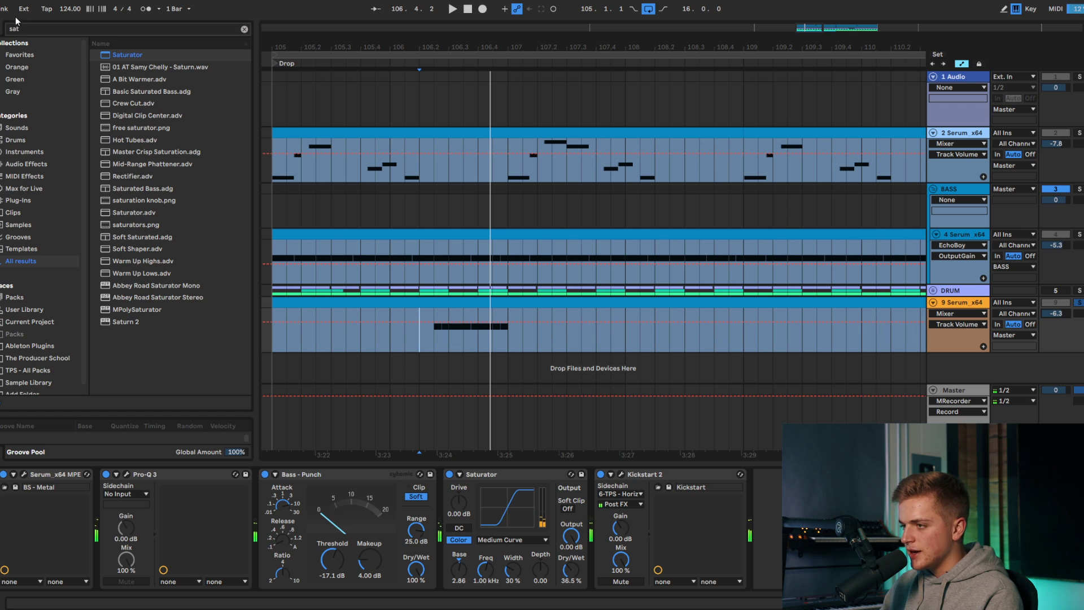
Step: Insert EQ Eight after Saturator and turn band 1 into a low cut at about 36.7 Hz with Q 0.26
click(32, 29)
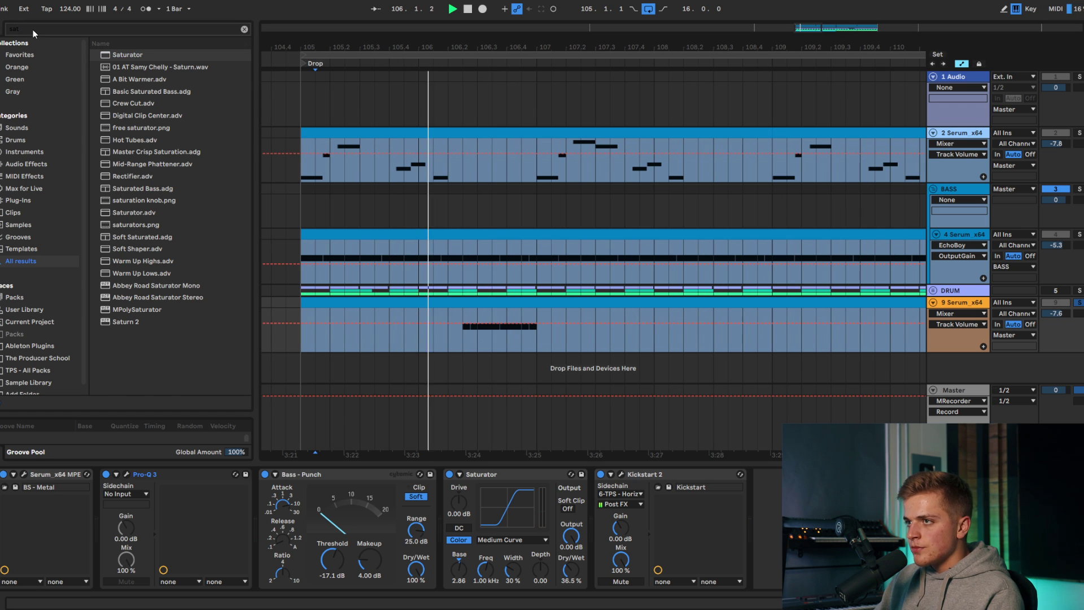
text(EQ)
drag(127, 67, 590, 504)
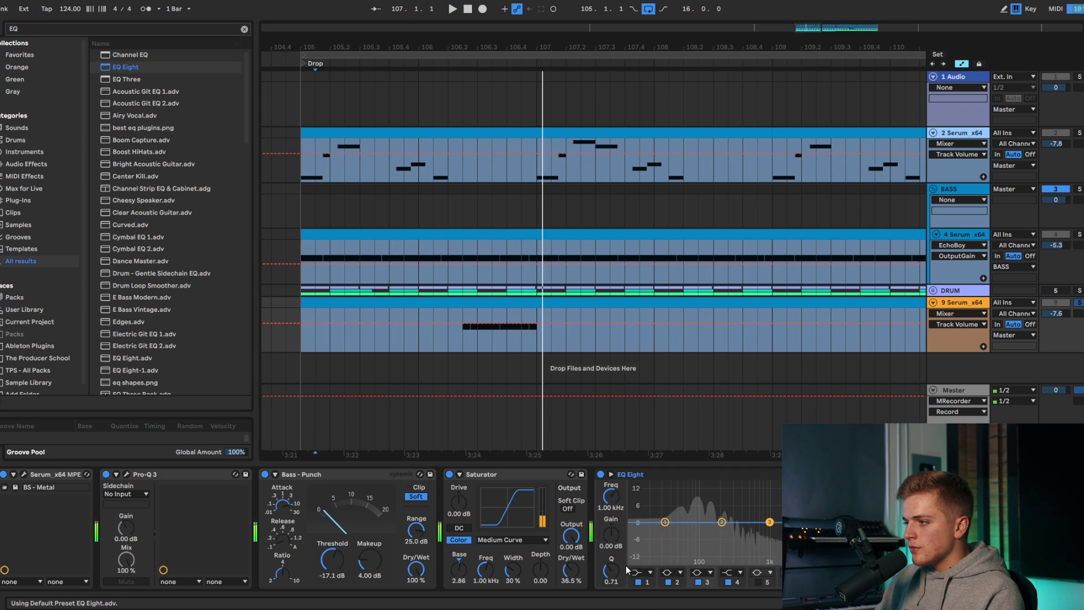
drag(665, 532, 671, 547)
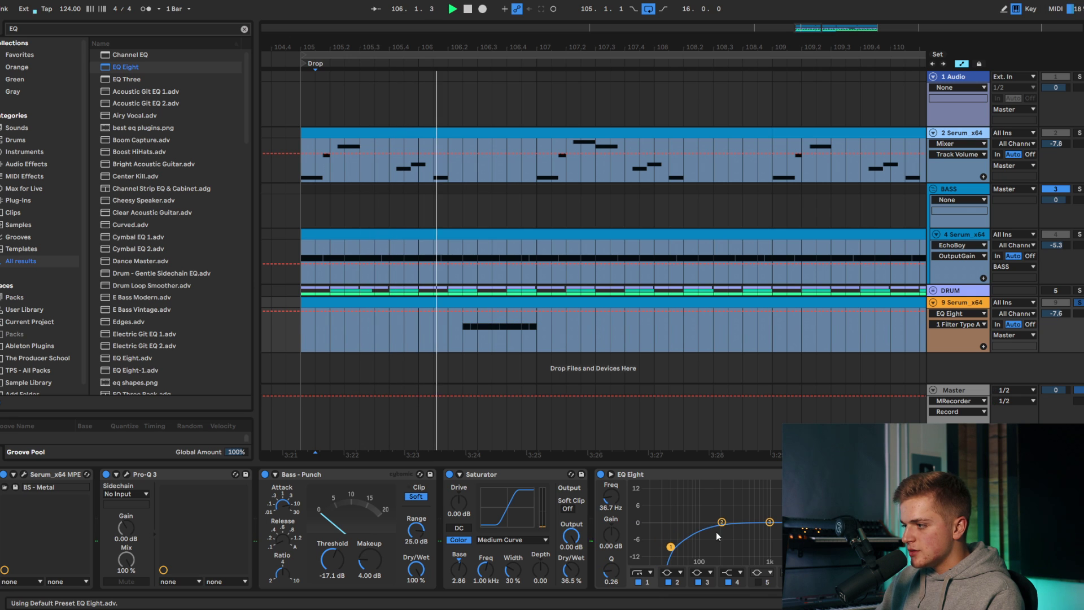
Step: Boost EQ Eight's band 2 by about 3.8 dB near 711 Hz and pull down the high band while playing the fill
drag(721, 522, 743, 514)
drag(819, 522, 819, 536)
key(space)
key(space)
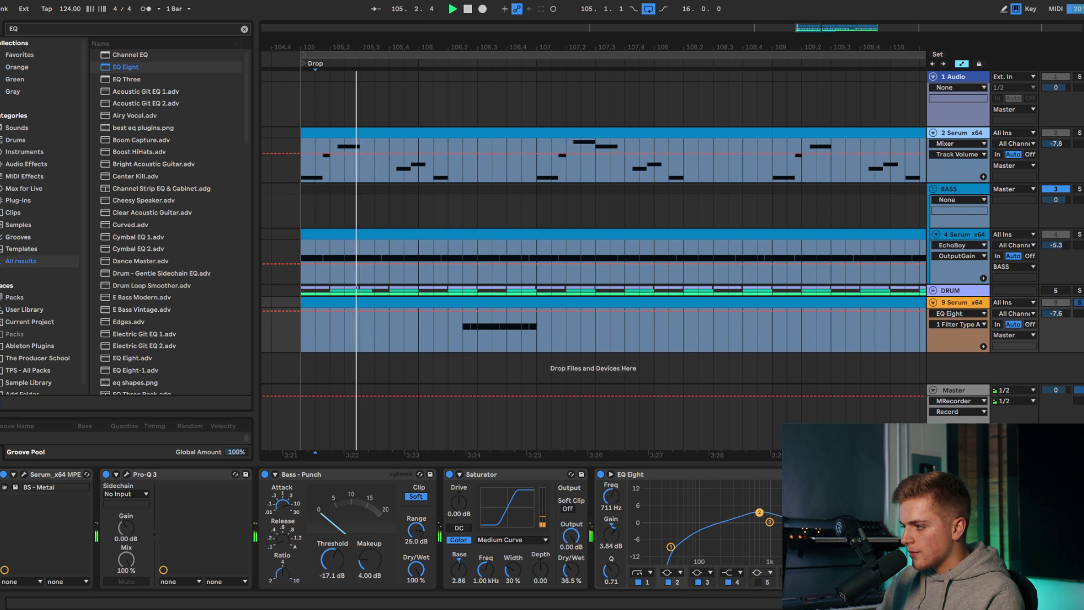
Step: Shift the band 2 boost to a higher frequency and raise EQ Eight's low cut to about 57.4 Hz
drag(743, 514, 780, 512)
drag(670, 546, 684, 545)
key(space)
key(space)
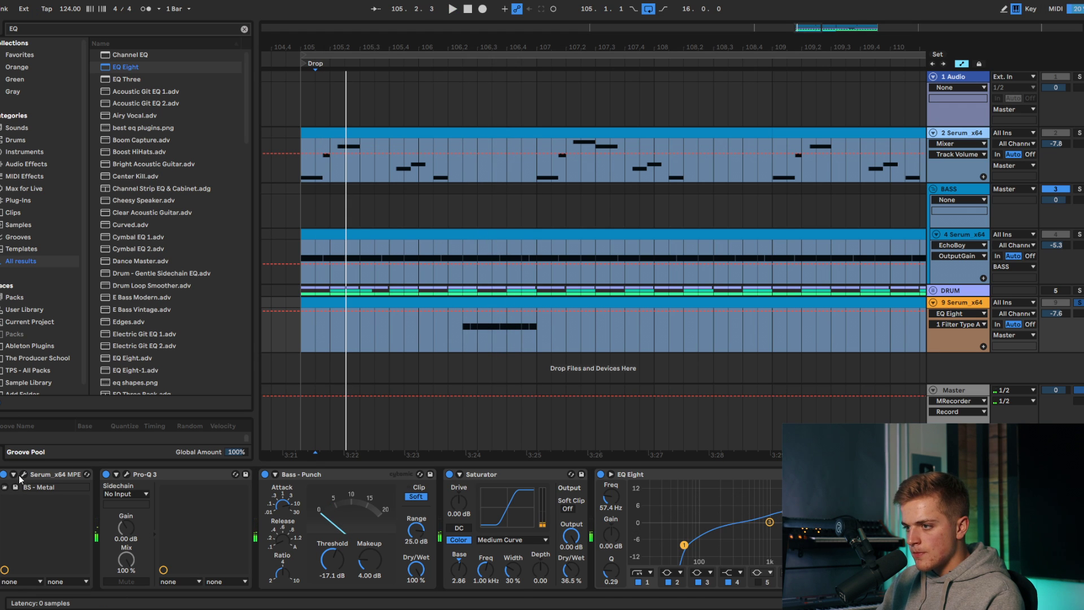
Step: Expose the filter cutoff of the metal bass Serum as an automatable parameter, close Serum and start playback
click(24, 475)
click(1006, 390)
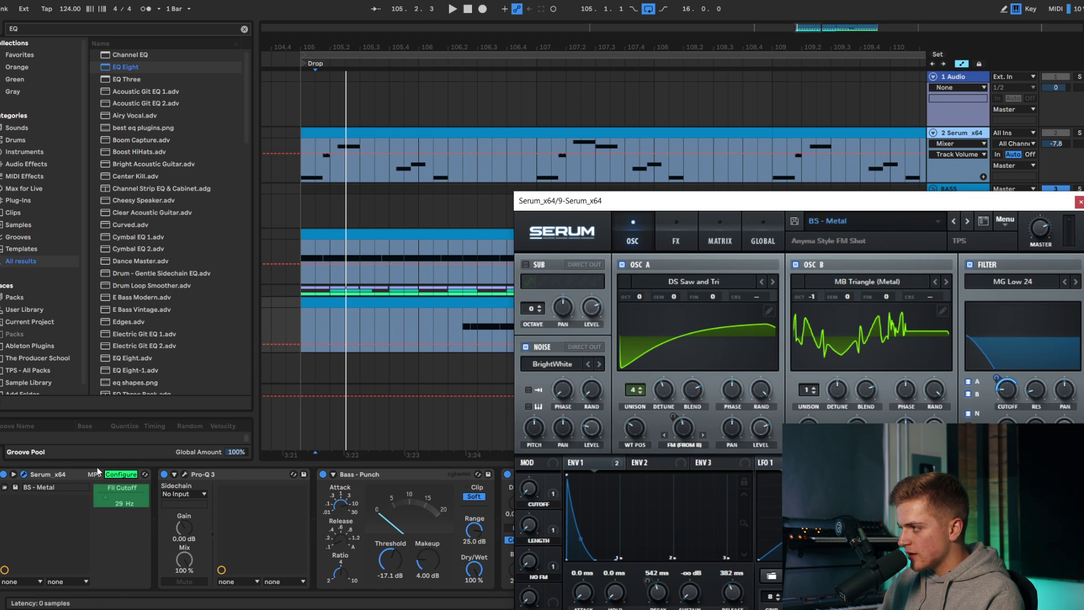
click(1077, 201)
key(space)
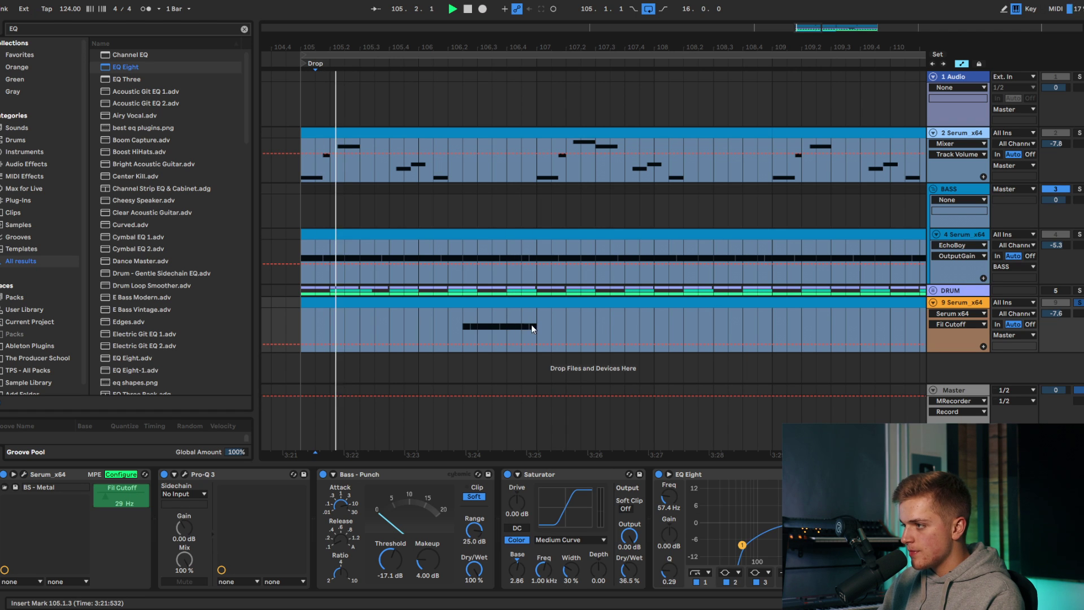
Step: Draw a Fil Cutoff automation ramp rising to 0.50 across the fill's notes, and play it with the full mix from 104.3.1
click(463, 344)
mouse_move(521, 344)
mouse_down()
mouse_move(521, 331)
mouse_move(534, 332)
mouse_up()
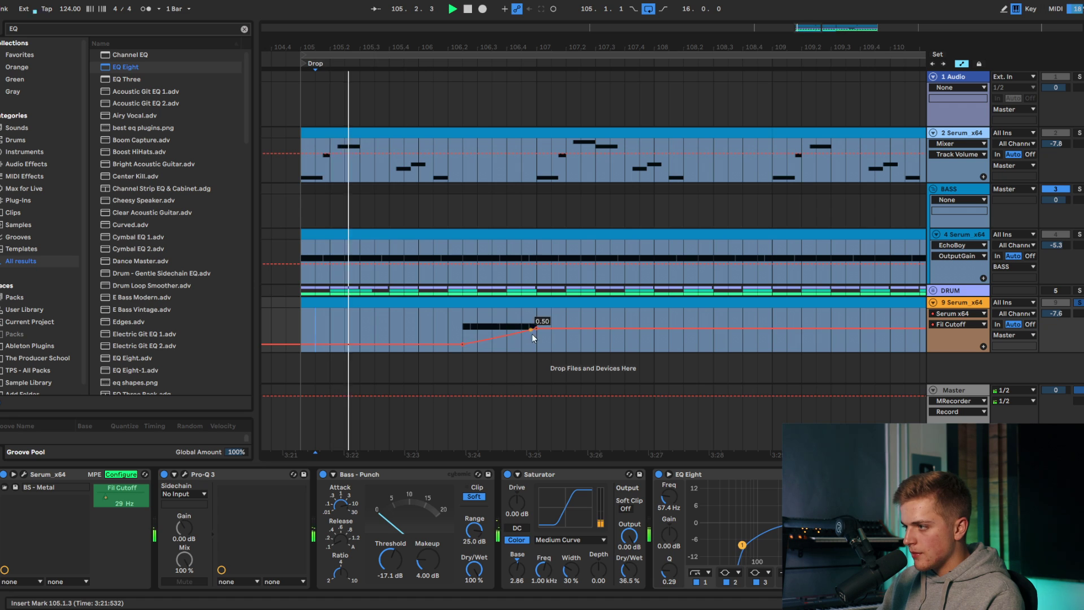
scroll(531, 333, down, 3)
click(398, 302)
key(space)
click(1079, 302)
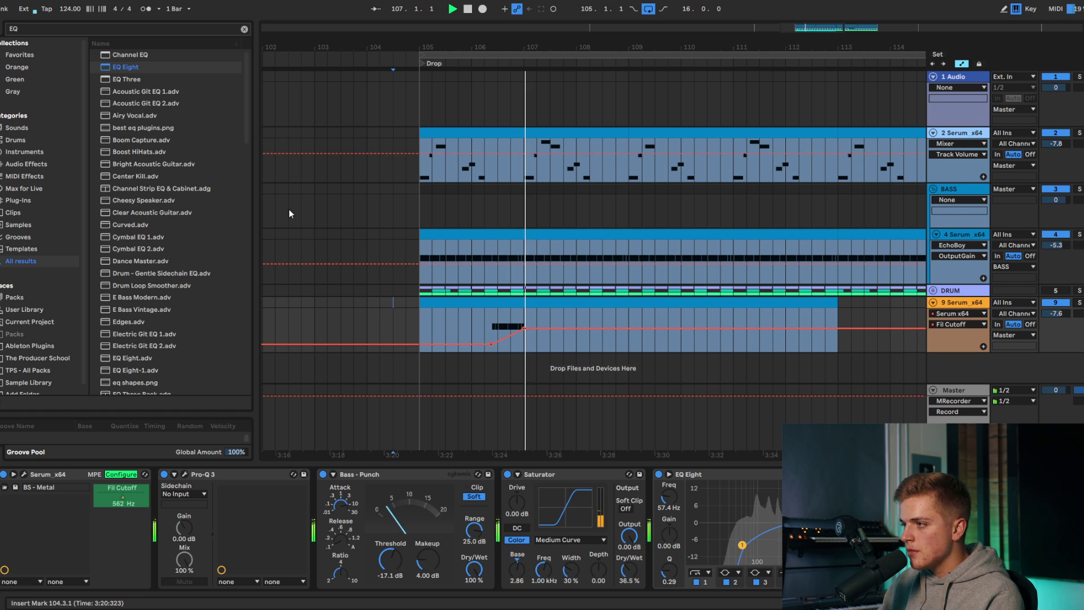
key(space)
key(space)
Step: Find the Delay effect in the browser, add it to the metal bass chain and play the fill with it
text(R)
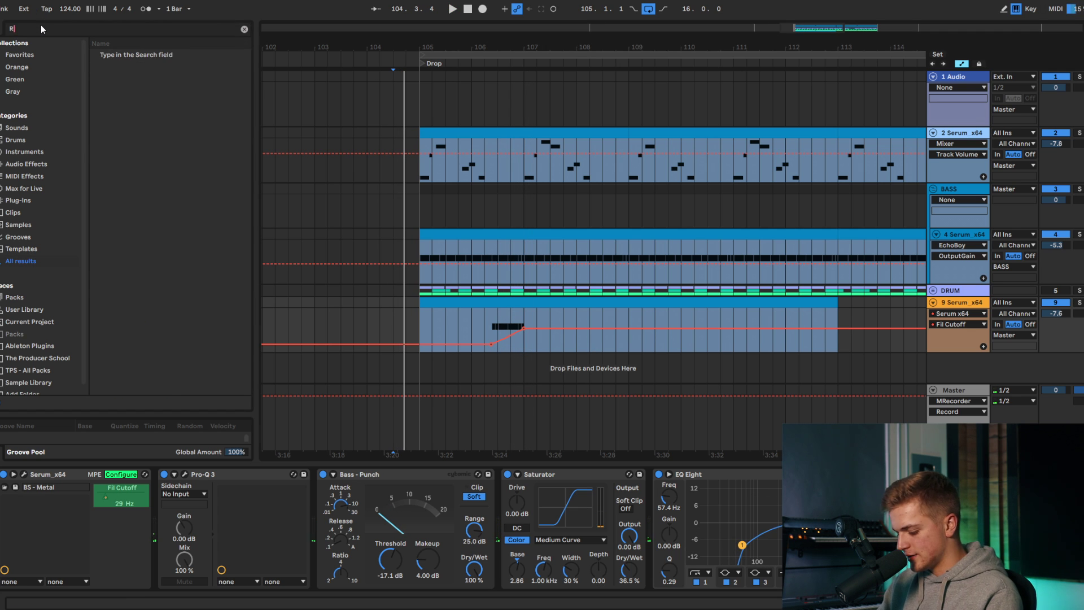
text(ELAY)
click(100, 47)
drag(120, 79, 309, 186)
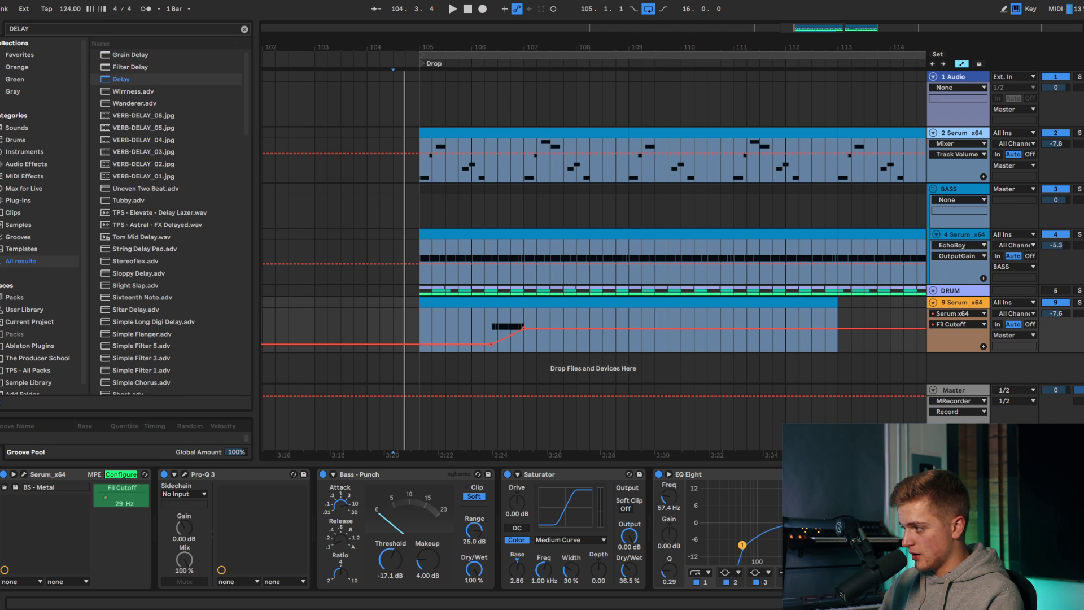
key(space)
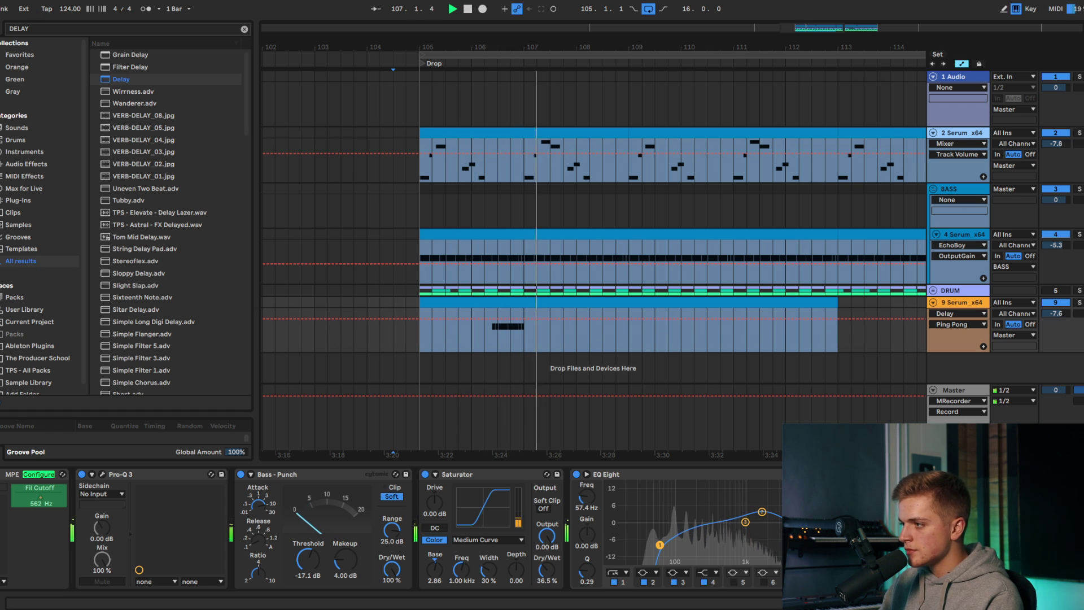
key(space)
key(space)
Step: Solo the metal bass track and add EchoBoy to its device chain
click(1079, 302)
click(68, 29)
text(echoboy)
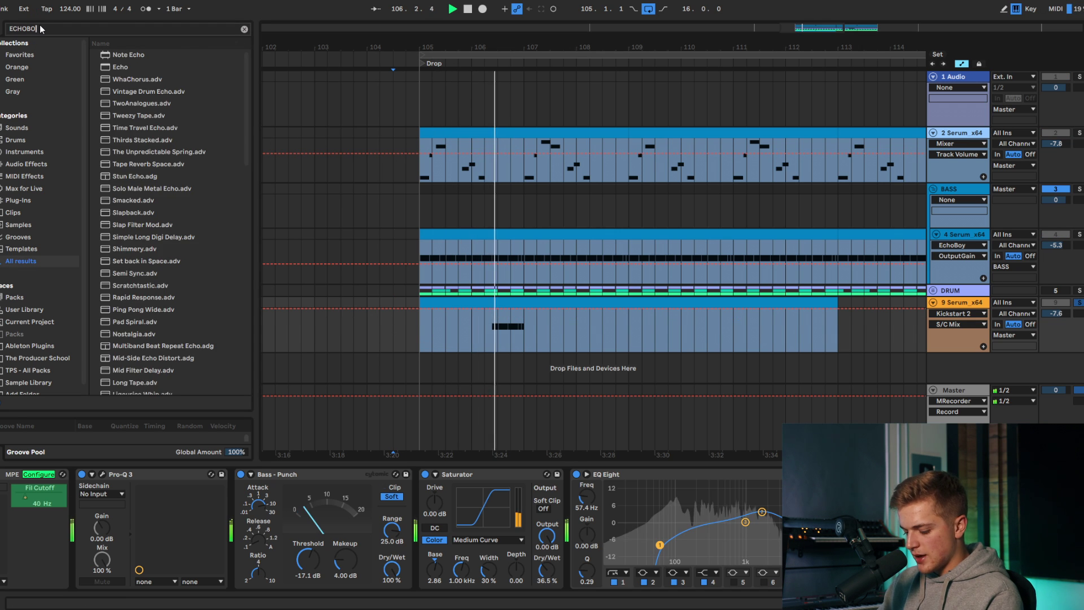
key(Down)
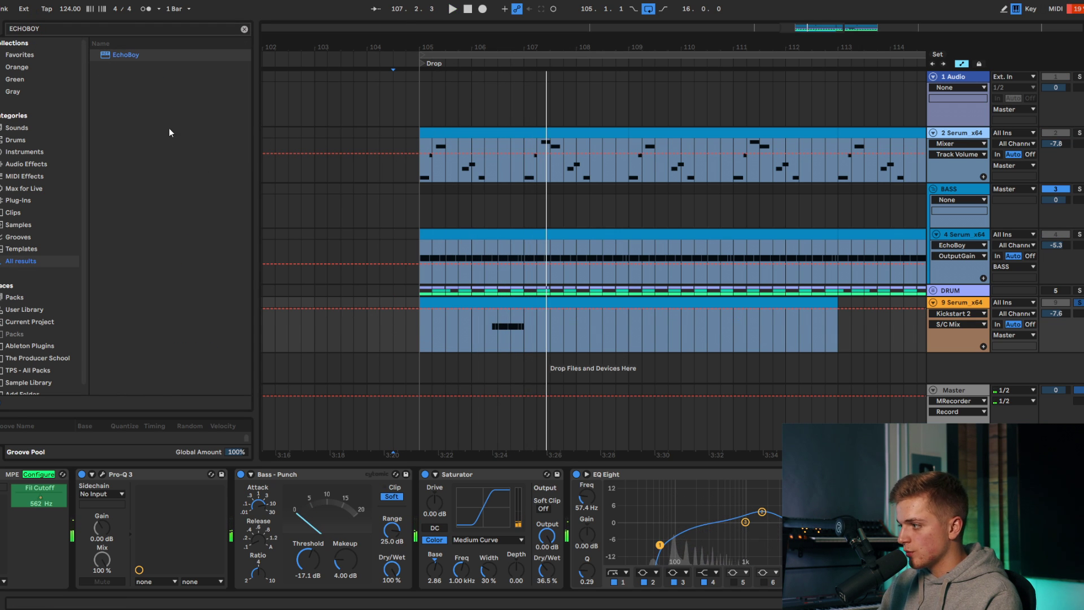
key(Return)
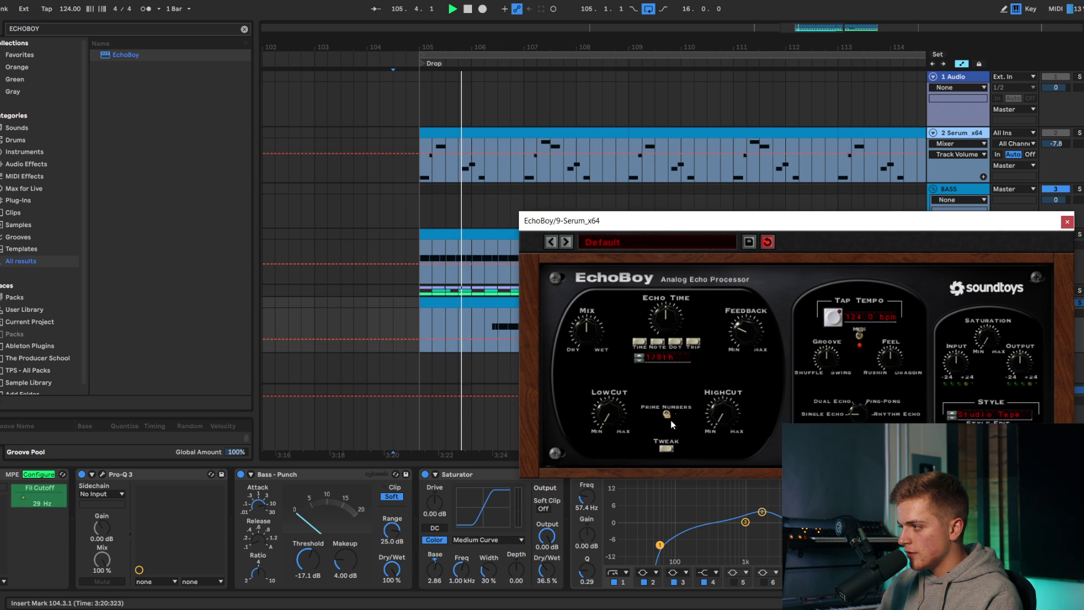
Step: Raise EchoBoy's LowCut and Feedback while replaying the soloed fill
drag(623, 409, 622, 367)
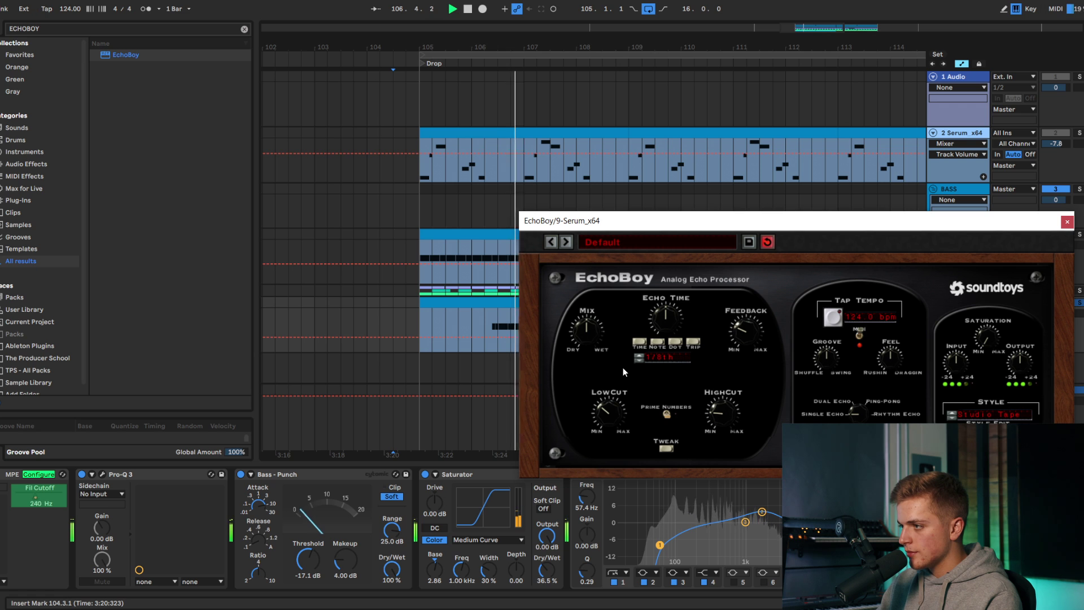
key(space)
key(space)
drag(750, 342, 752, 321)
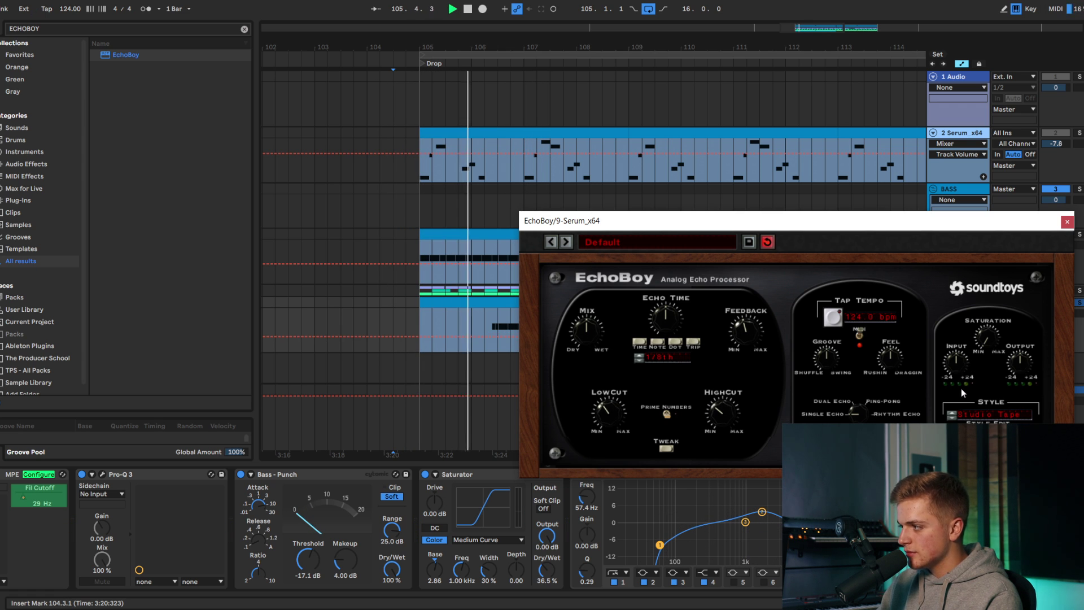
Step: Set EchoBoy's style to Tube Tape, stop playback and close the plug-in
click(989, 414)
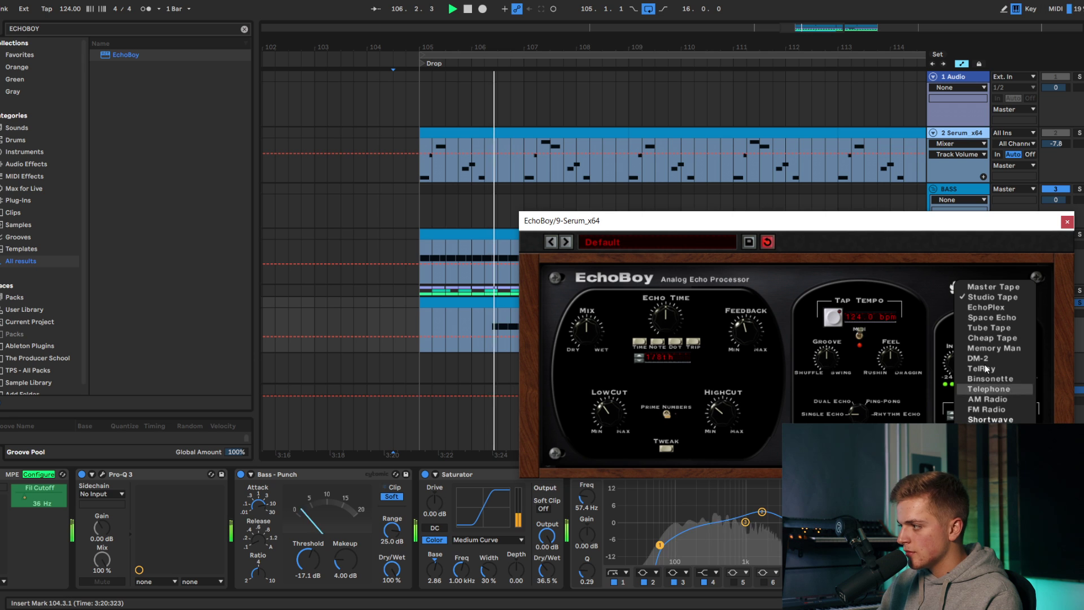
click(985, 328)
key(space)
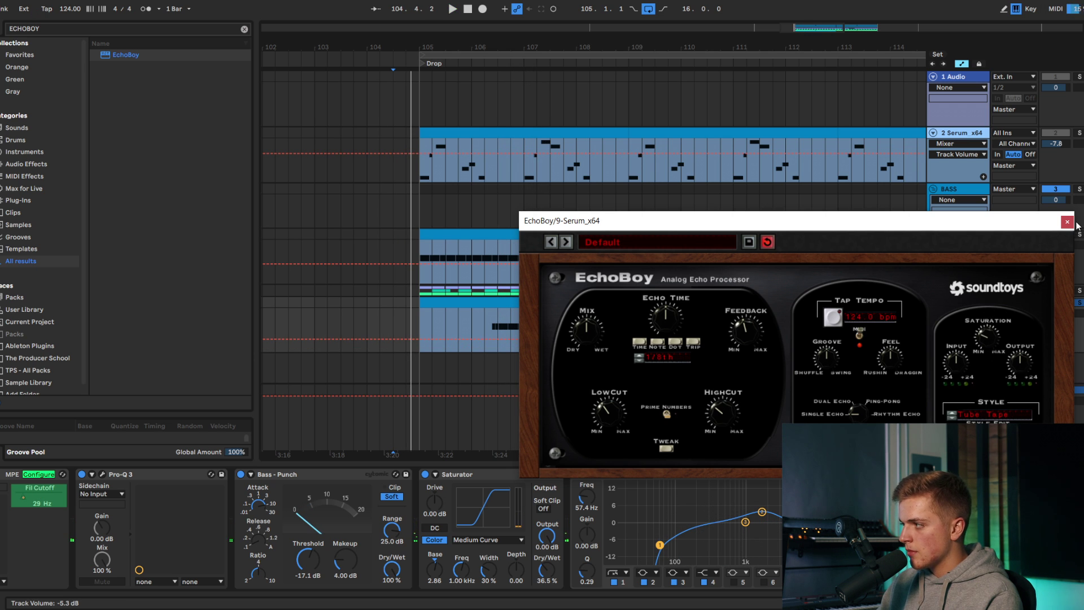
click(1067, 222)
Step: Search the browser for VINTAGEVERB, add ValhallaVintageVerb to the metal bass chain and start playback
key(BackSpace)
key(BackSpace)
key(BackSpace)
key(BackSpace)
key(BackSpace)
key(BackSpace)
key(BackSpace)
text(VINTAGTE)
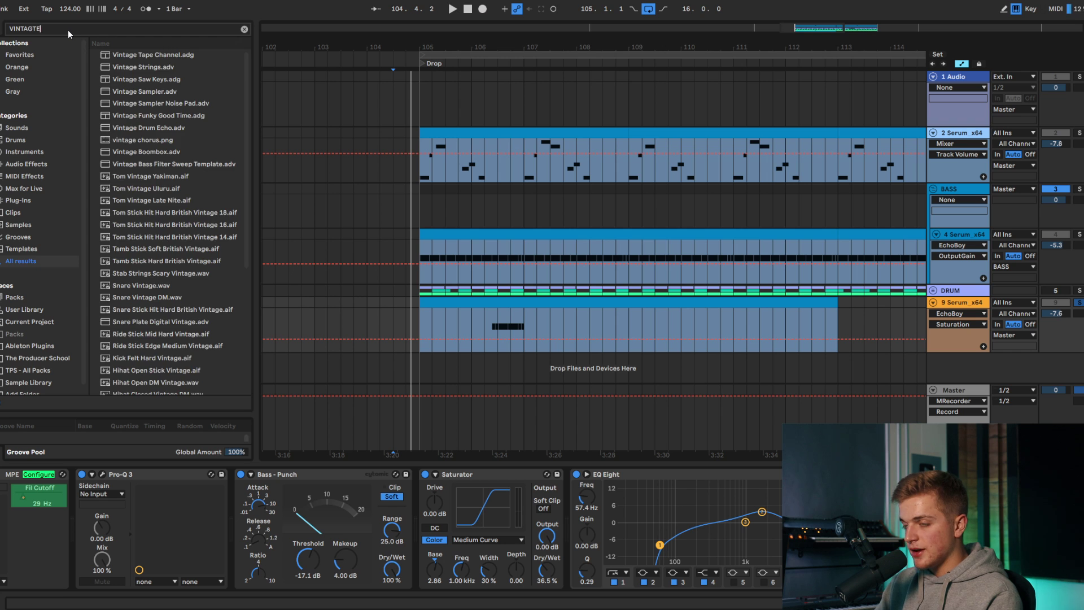
double_click(113, 52)
key(space)
Step: Set the reverb's mix to about 38 % and raise its LowCut and HighCut frequencies
drag(566, 348, 567, 446)
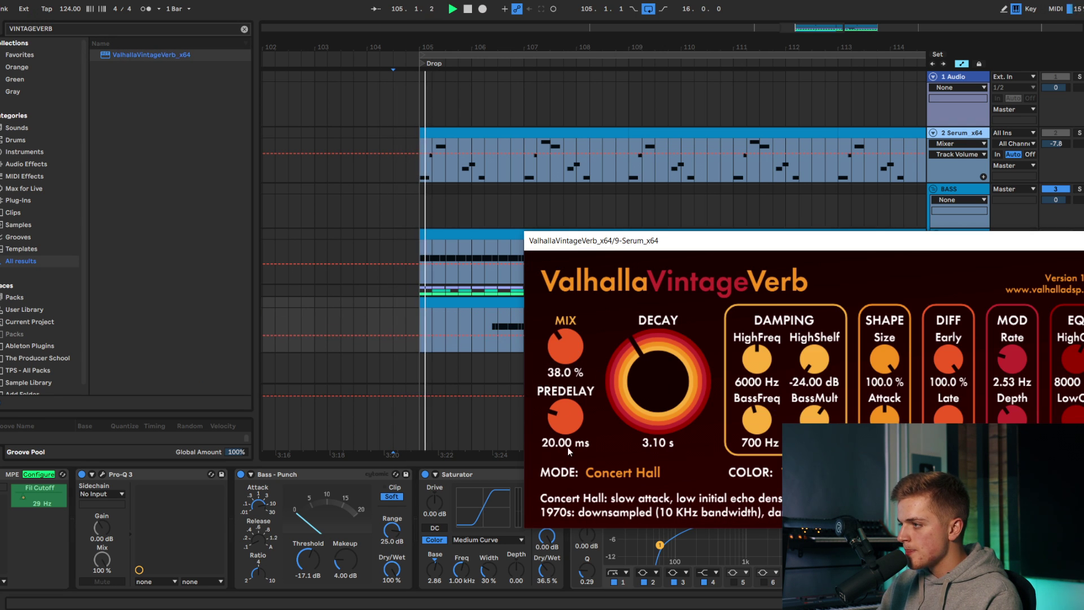
drag(1076, 419, 1075, 375)
drag(1075, 360, 1074, 354)
Step: Reduce the reverb's size, decay and mix, close the plug-in and replay the drop
drag(884, 359, 882, 434)
drag(658, 378, 659, 406)
mouse_move(565, 346)
mouse_down()
mouse_move(570, 367)
mouse_move(571, 359)
mouse_up()
click(1082, 241)
key(space)
key(space)
Step: Open the metal bass fill's MIDI clip and examine its G1 notes while replaying the drop
scroll(561, 298, down, 3)
double_click(562, 299)
key(ctrl+a)
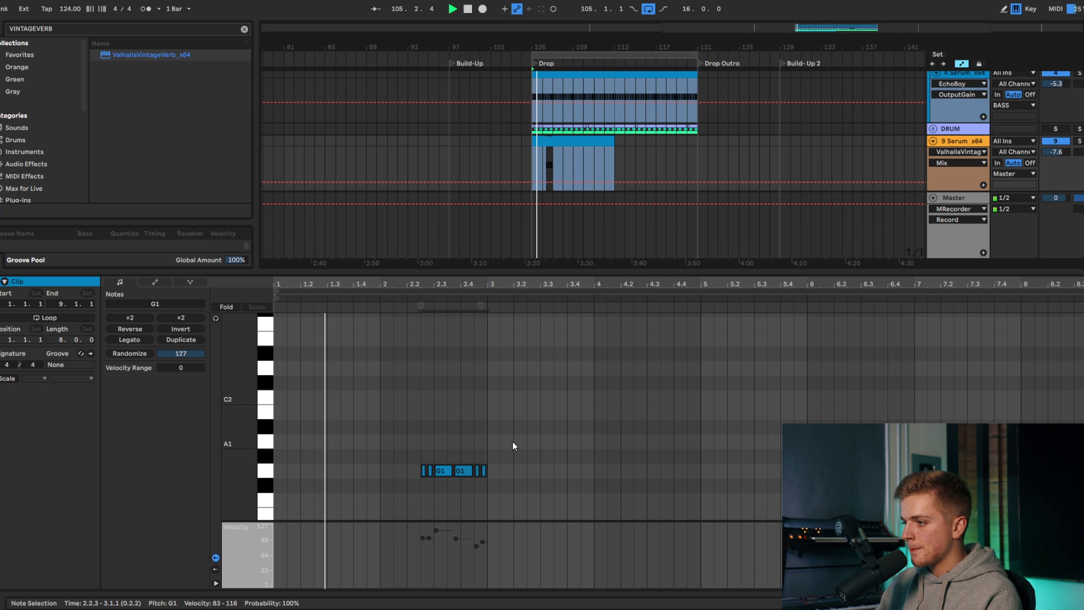
click(636, 471)
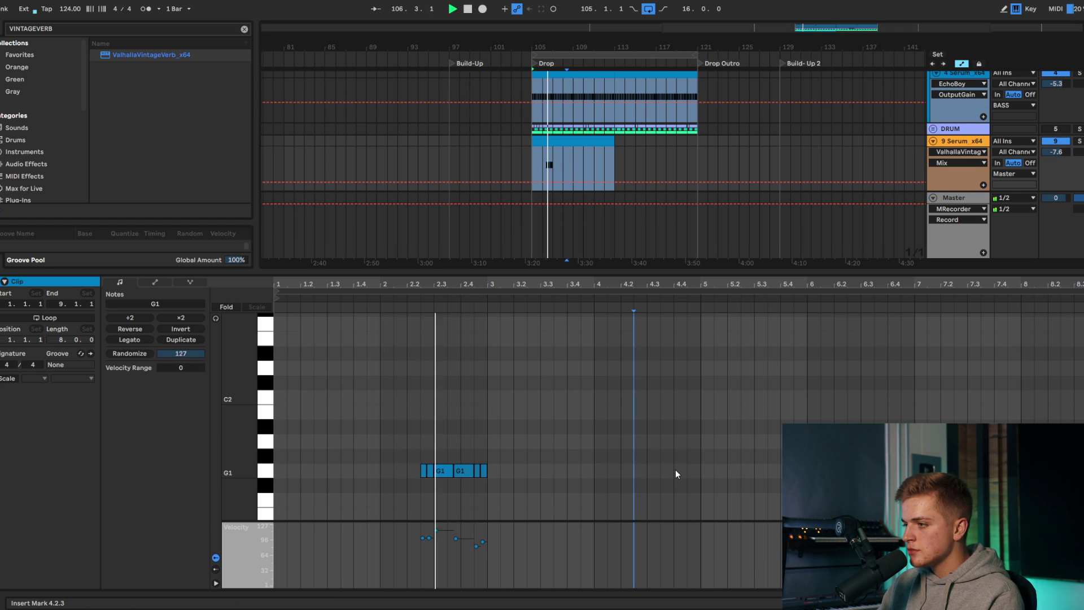
key(space)
key(space)
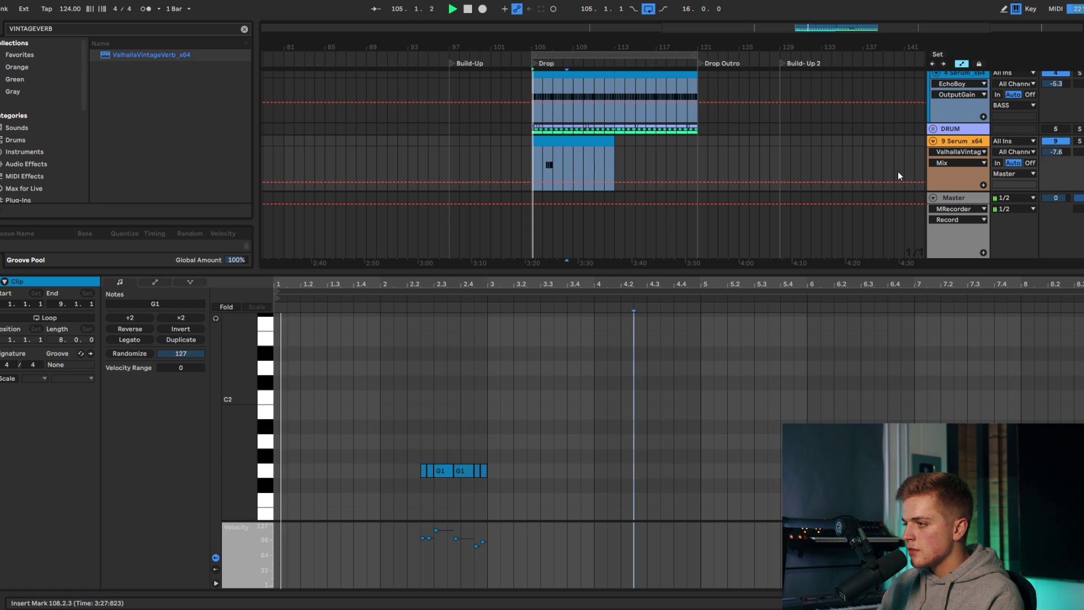
Step: Reopen ValhallaVintageVerb on the metal bass track and fine-tune its mix slightly
double_click(955, 142)
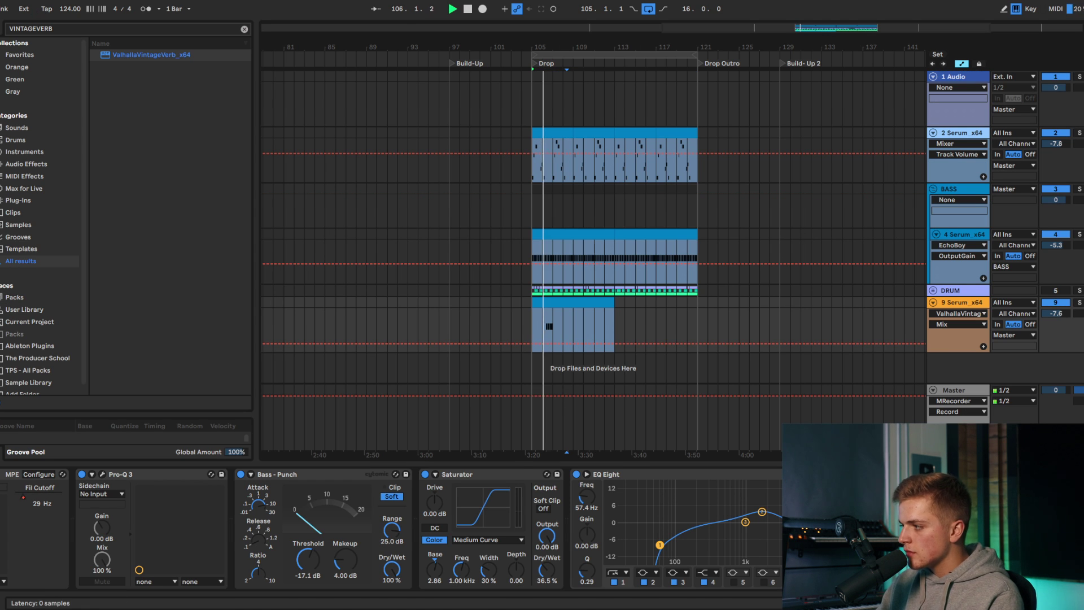
click(913, 474)
mouse_move(565, 352)
mouse_down()
mouse_move(566, 365)
mouse_move(572, 353)
mouse_up()
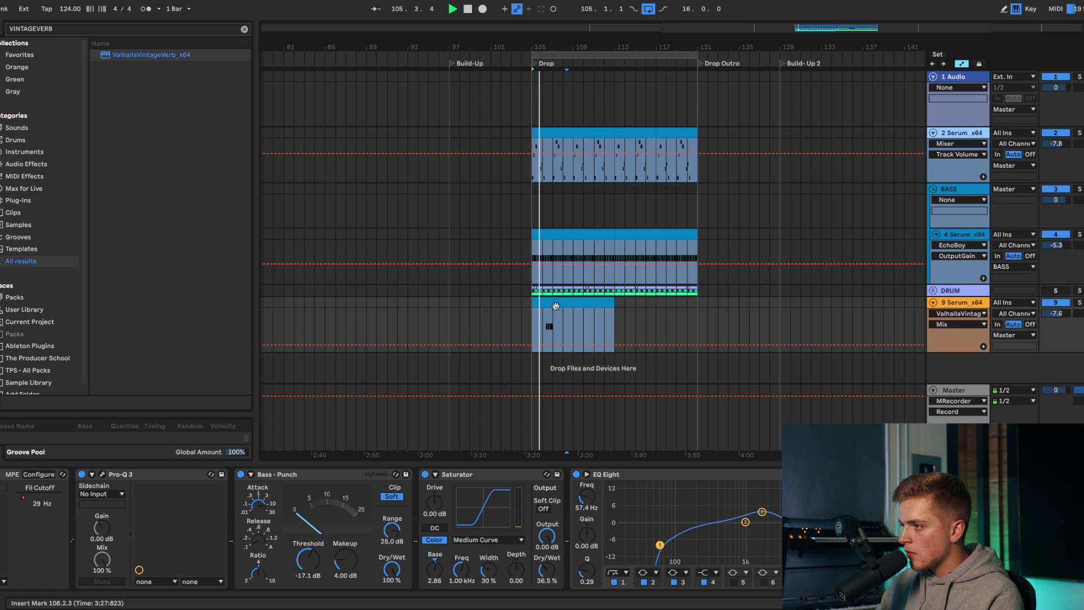
Step: Open the fill's MIDI clip and extend its last G1 note to end at 3.3.3
double_click(556, 312)
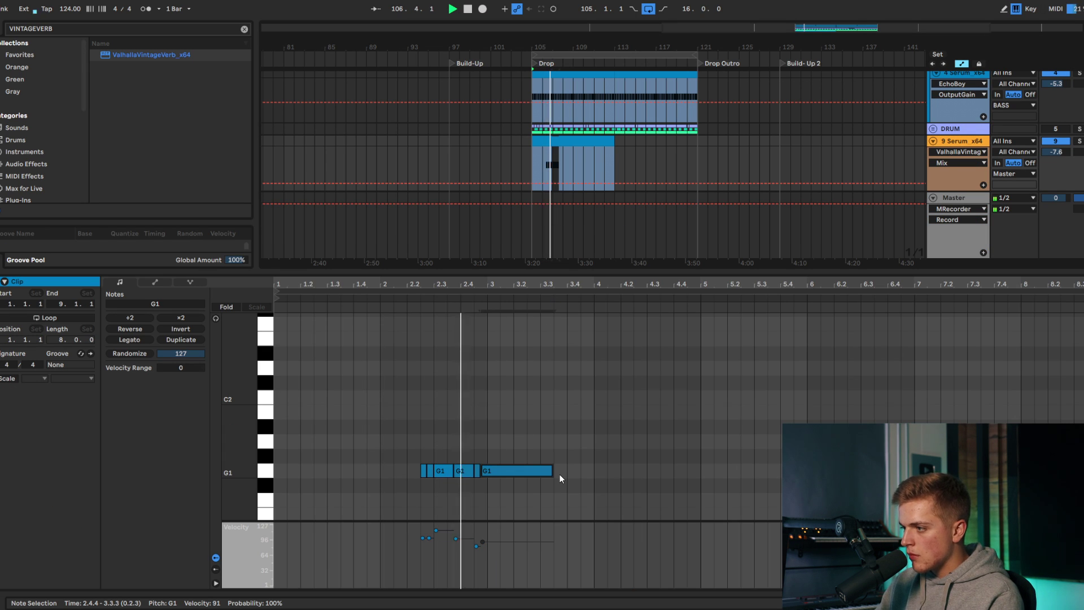
Step: Make the last G1 fill note end at 3.1.1 in track 9's clip and lower its velocity below the preceding notes
drag(552, 472, 486, 477)
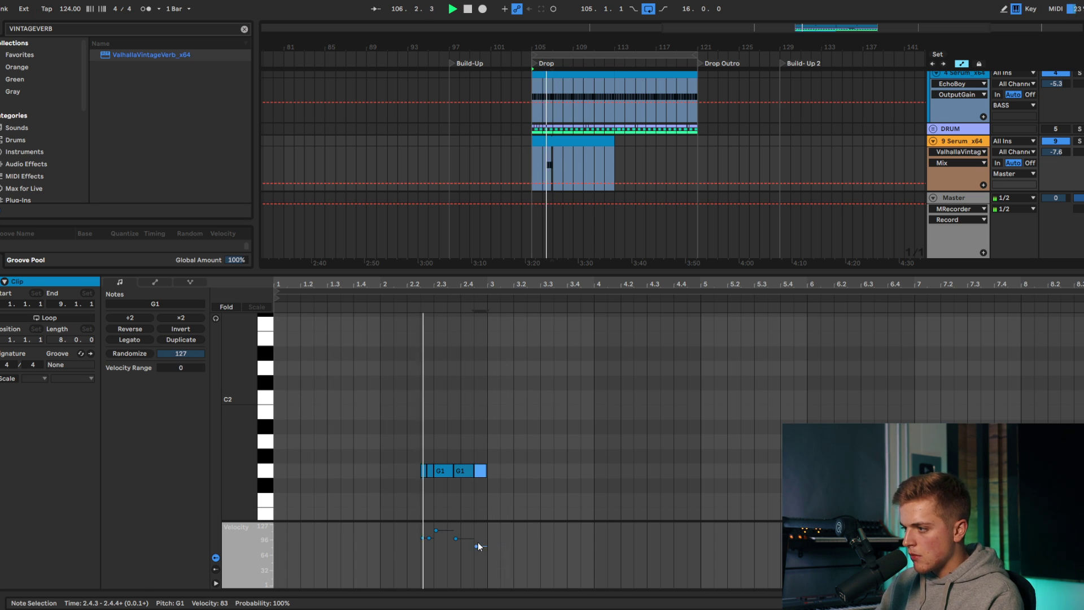
drag(479, 526, 478, 533)
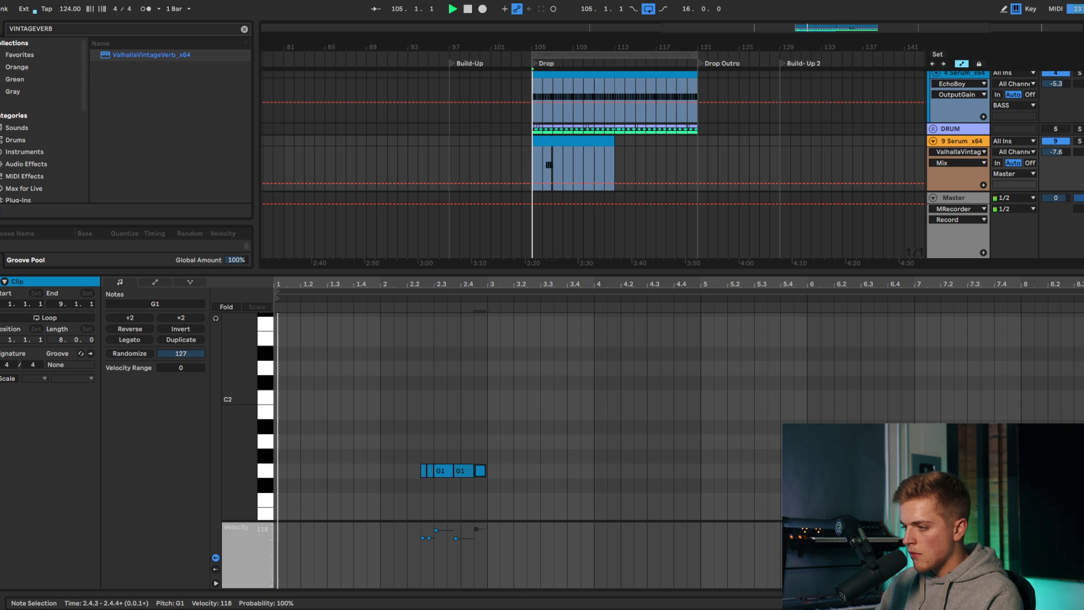
scroll(487, 496, up, 3)
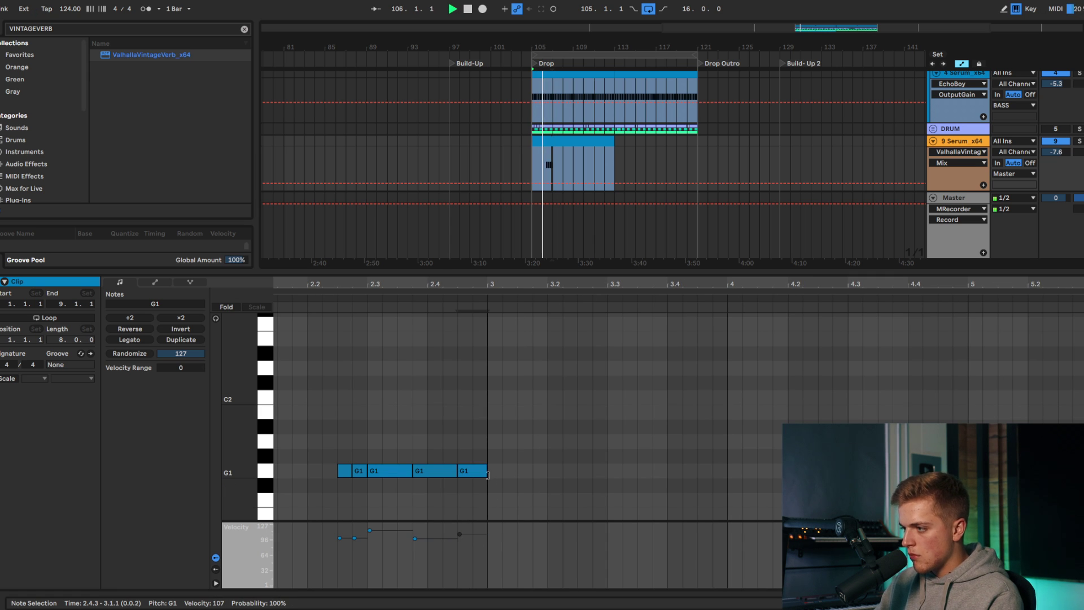
drag(481, 534, 480, 550)
Step: Replace the bass notes from bar 3 onward with repeated copies of the two-bar G2 pattern up to the clip's end
click(601, 139)
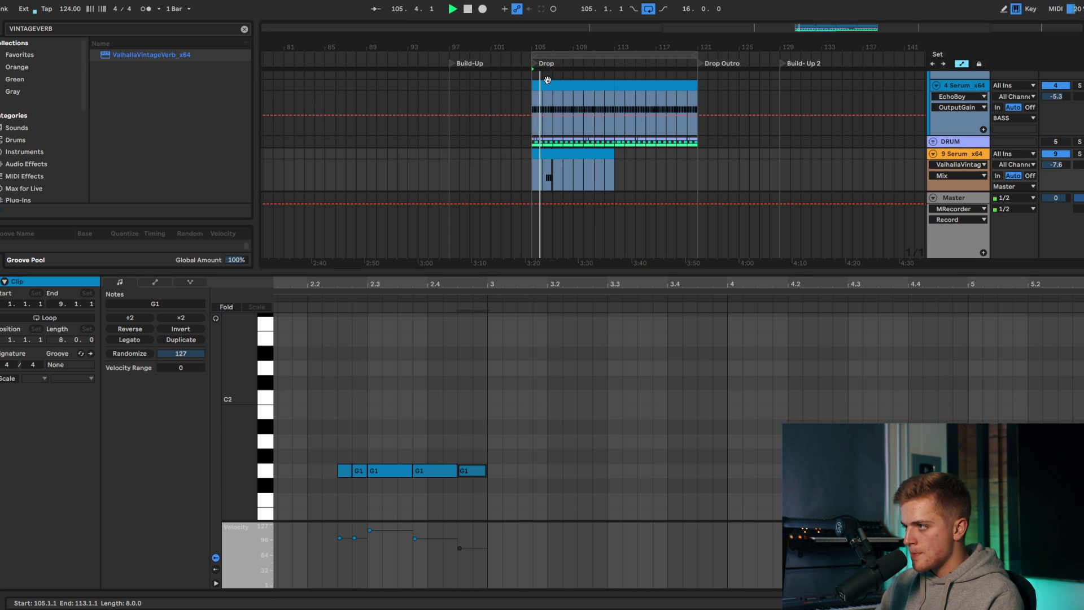
click(511, 322)
key(Delete)
drag(502, 320, 712, 316)
key(space)
key(space)
scroll(515, 332, down, 5)
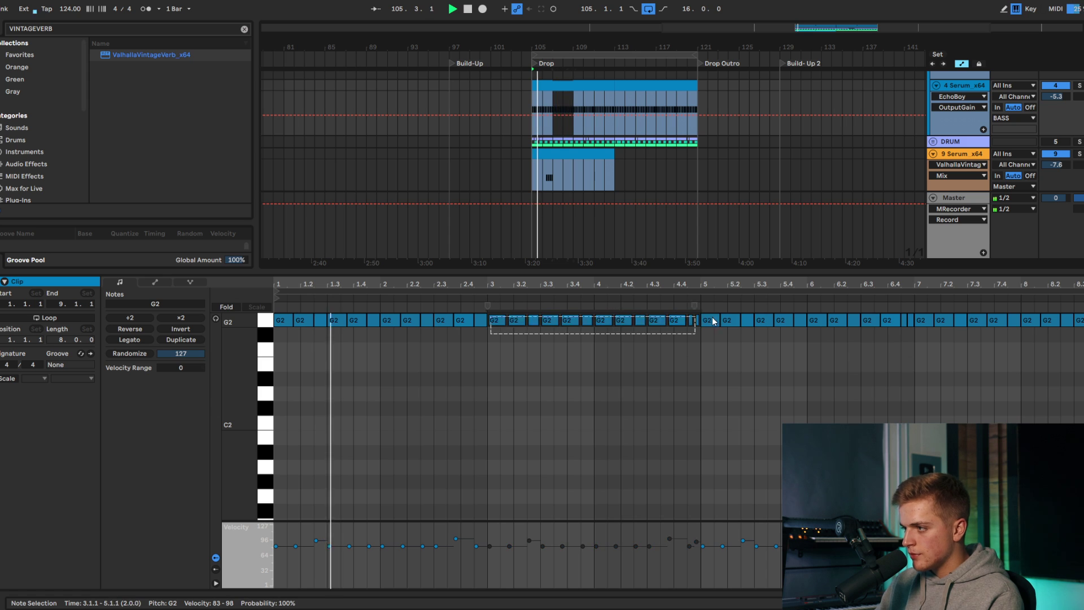
key(Delete)
drag(483, 327, 302, 321)
key(ctrl+d)
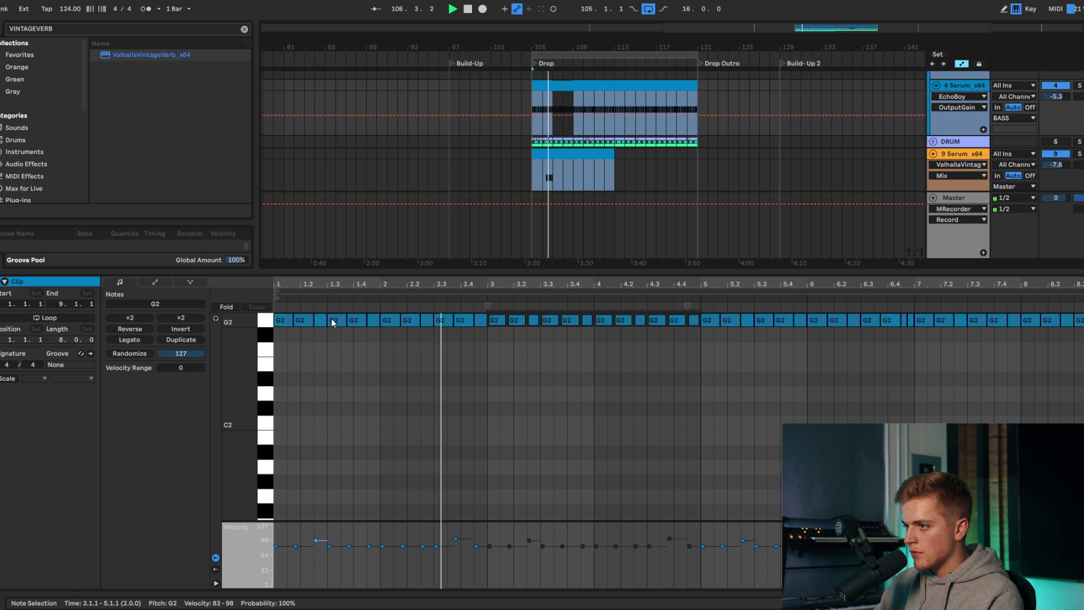
key(ctrl+d)
key(ctrl+d)
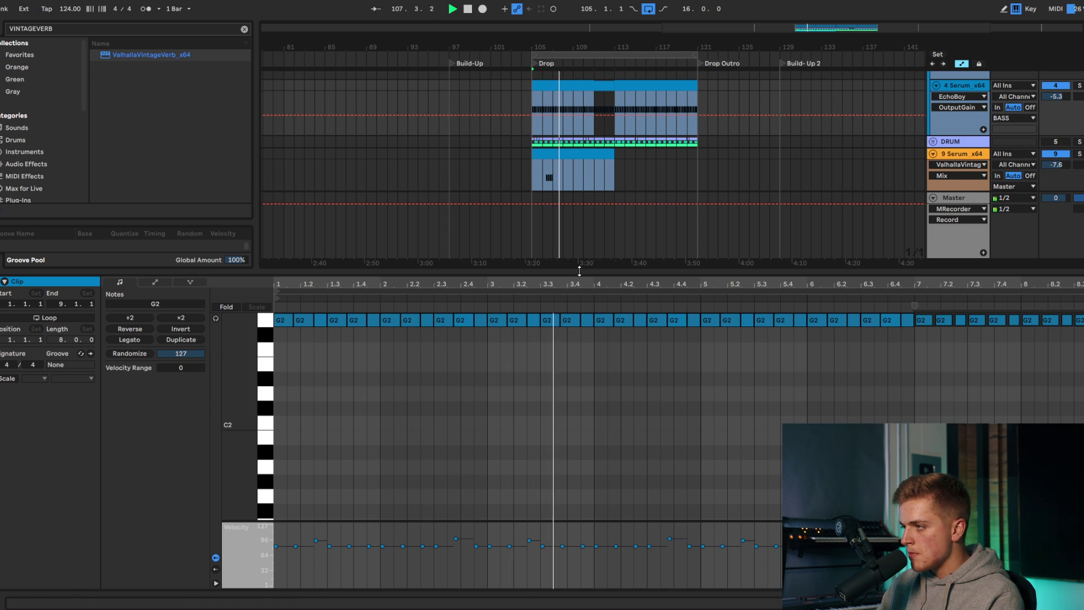
Step: Close the note editor and display the Serum automation of track 9 in the arrangement
double_click(578, 271)
click(529, 317)
key(space)
key(space)
scroll(563, 317, up, 2)
click(951, 314)
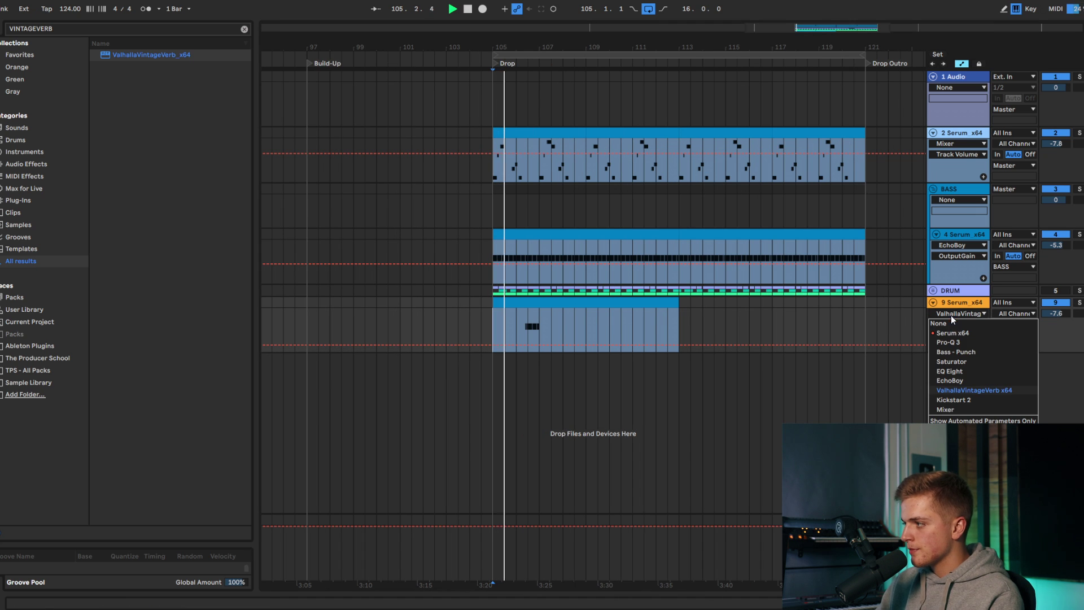
click(958, 334)
Step: Clear the filter cutoff automation on track 9 across the Drop, including bars 95 to 119, and hide the automation lanes
scroll(549, 314, up, 3)
mouse_move(520, 329)
mouse_down()
mouse_move(521, 311)
mouse_move(526, 328)
mouse_up()
key(space)
drag(655, 341, 472, 341)
key(Delete)
drag(408, 324, 786, 339)
key(Delete)
scroll(681, 323, down, 5)
scroll(682, 322, up, 2)
click(635, 321)
drag(789, 341, 542, 340)
key(Delete)
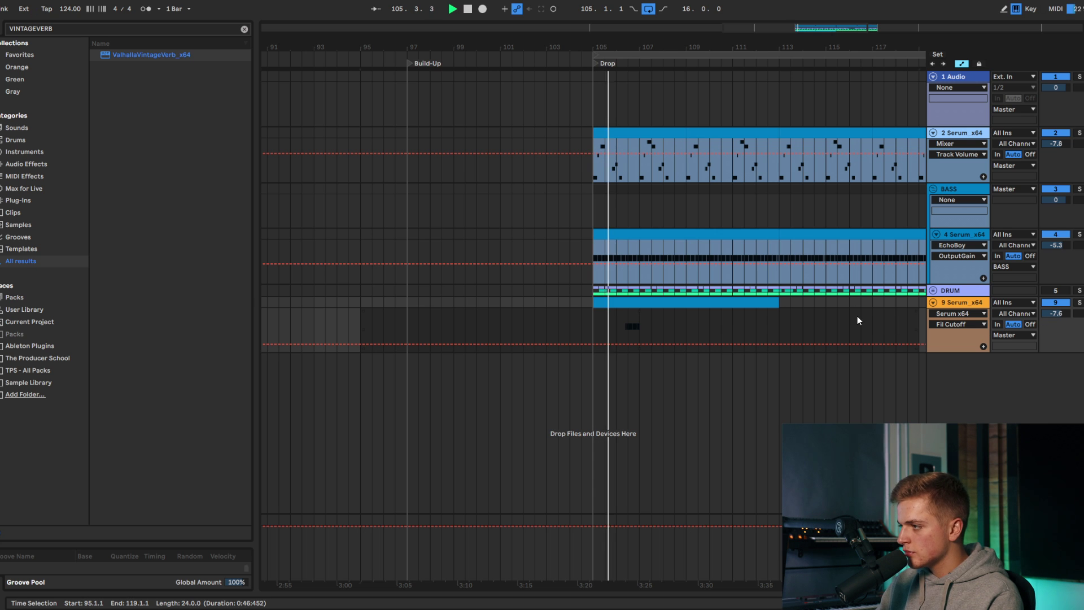
scroll(860, 317, up, 4)
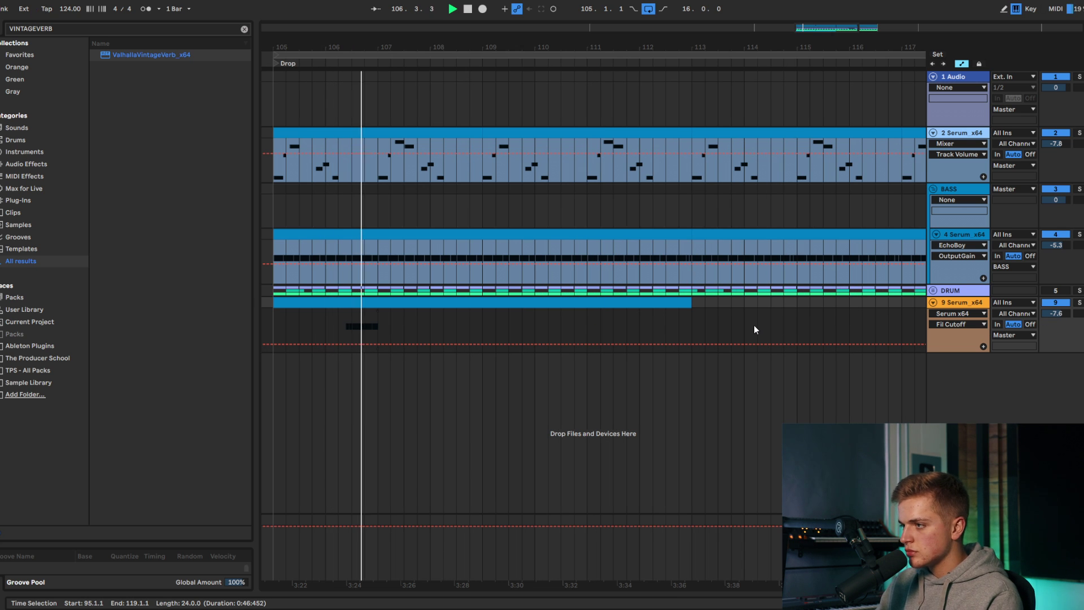
click(962, 64)
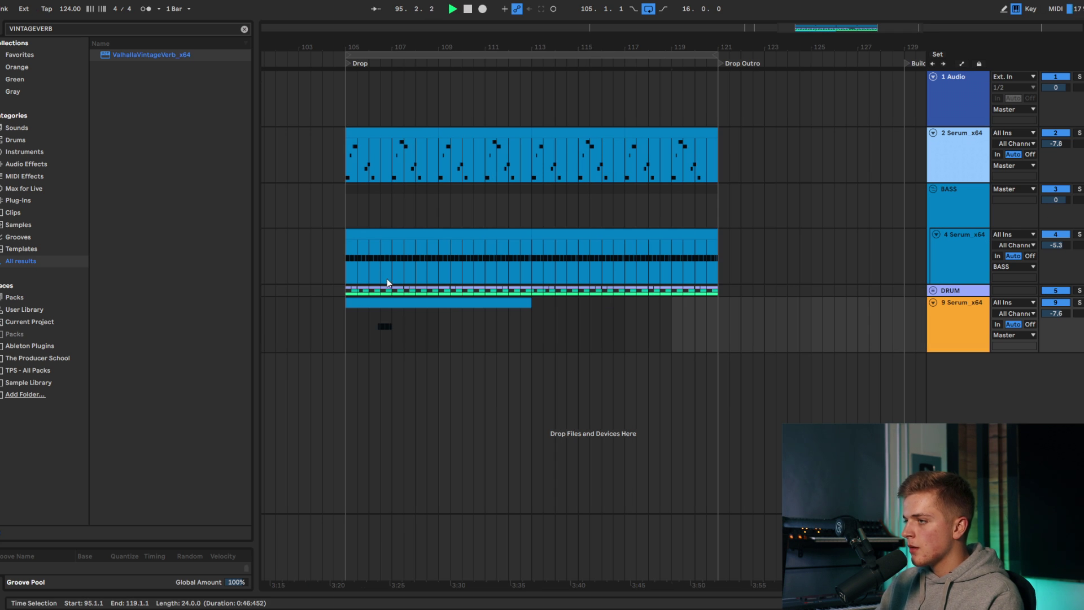
Step: Play the Drop and add short G1 notes at 4.3.3, 4.3.4 and 4.4.1 in track 9's clip
click(343, 322)
key(space)
key(plus)
key(plus)
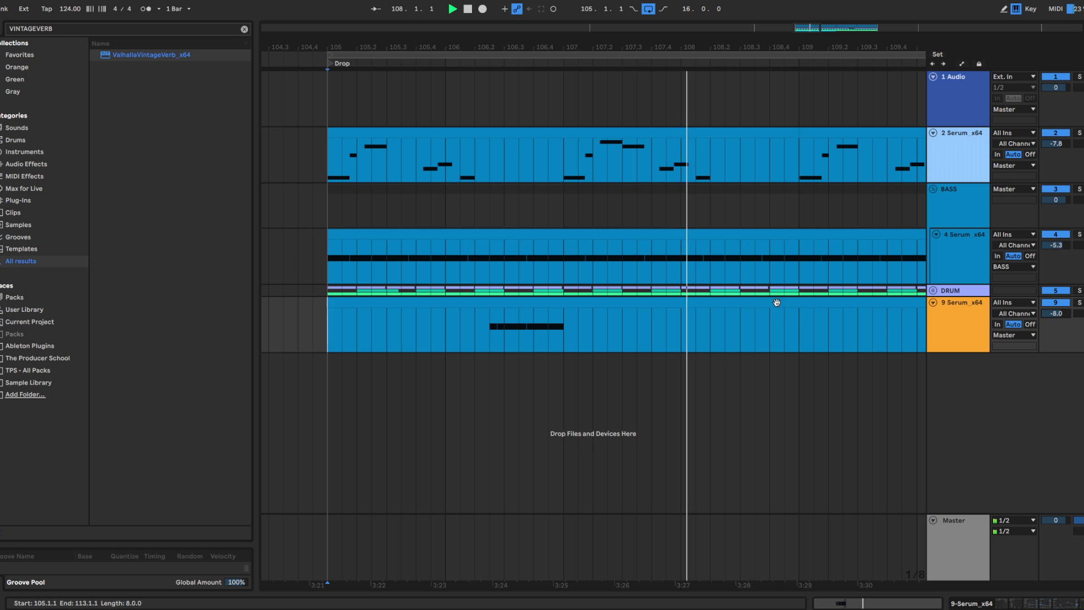
double_click(736, 302)
double_click(669, 472)
key(plus)
double_click(672, 472)
double_click(688, 472)
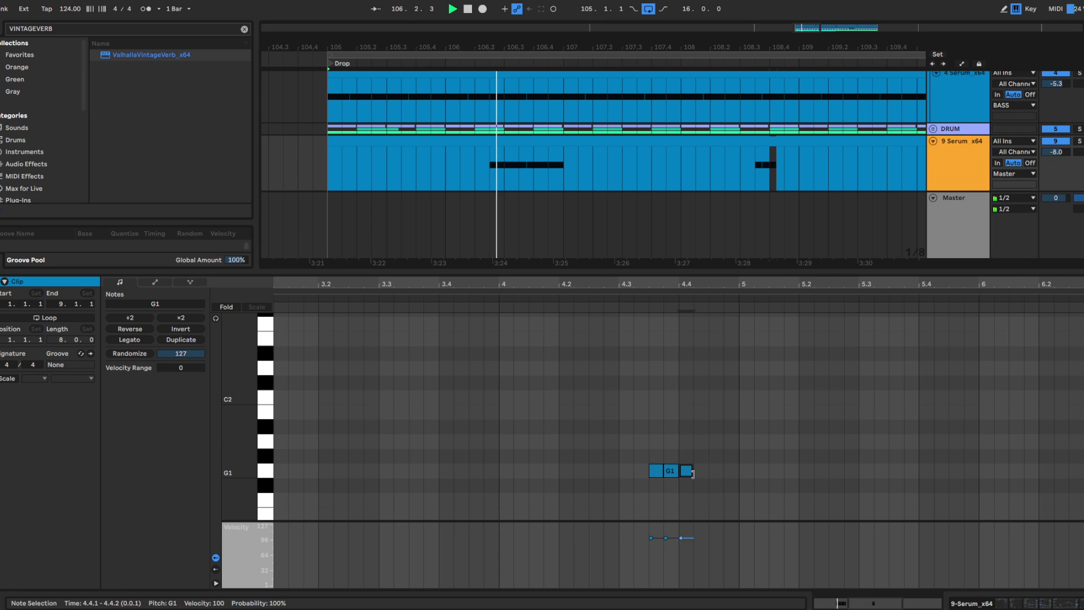
Step: Add a final G1 note from 4.4.3 to 5.1.1 to the second fill with velocity 127
double_click(716, 472)
drag(722, 473, 753, 472)
drag(711, 538, 711, 520)
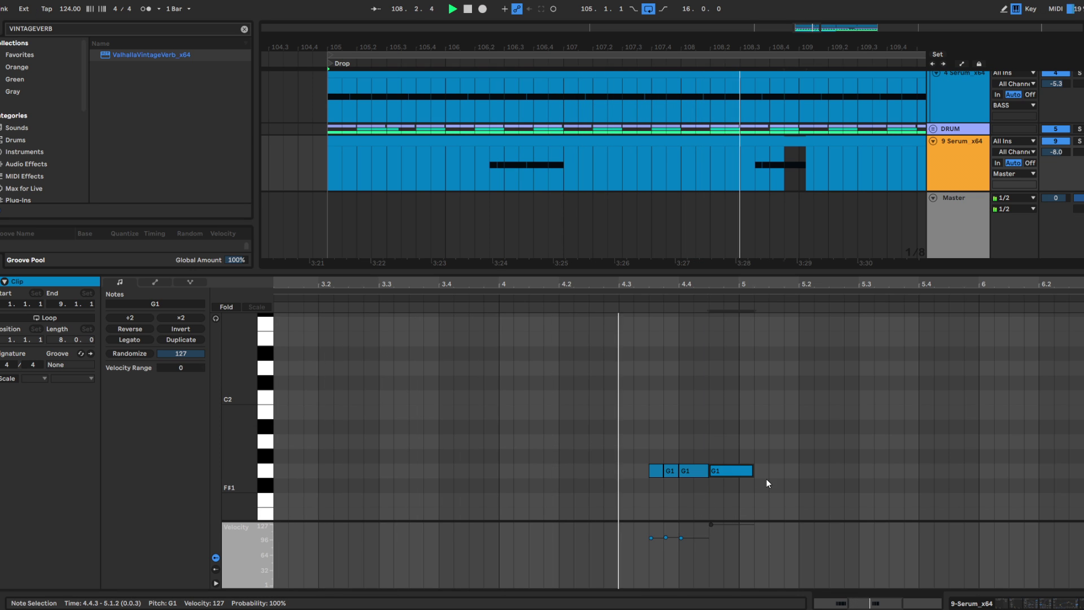
drag(752, 472, 739, 473)
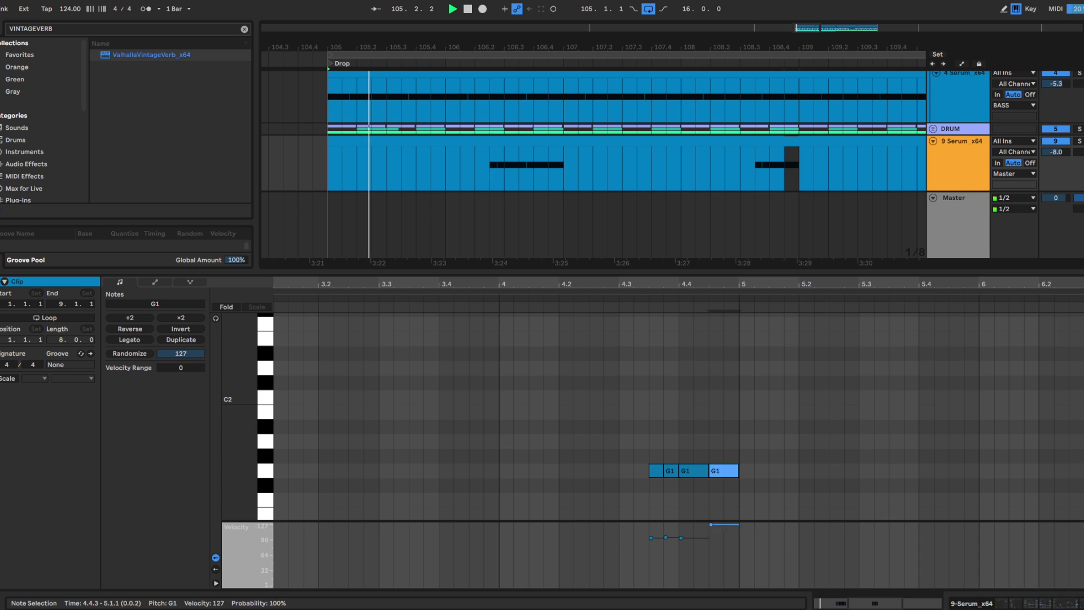
Step: Reduce track 9's clip to its first four bars and repeat it through the Drop up to bar 121
scroll(679, 375, down, 3)
scroll(798, 166, down, 8)
click(860, 170)
scroll(860, 171, up, 3)
click(807, 164)
scroll(810, 165, up, 5)
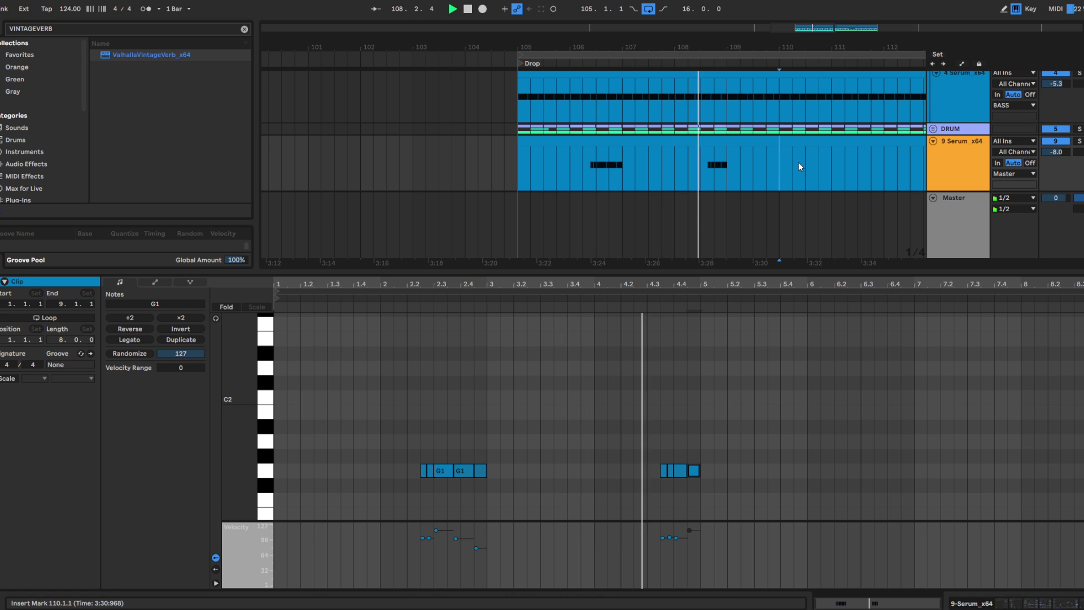
click(733, 158)
scroll(685, 151, down, 5)
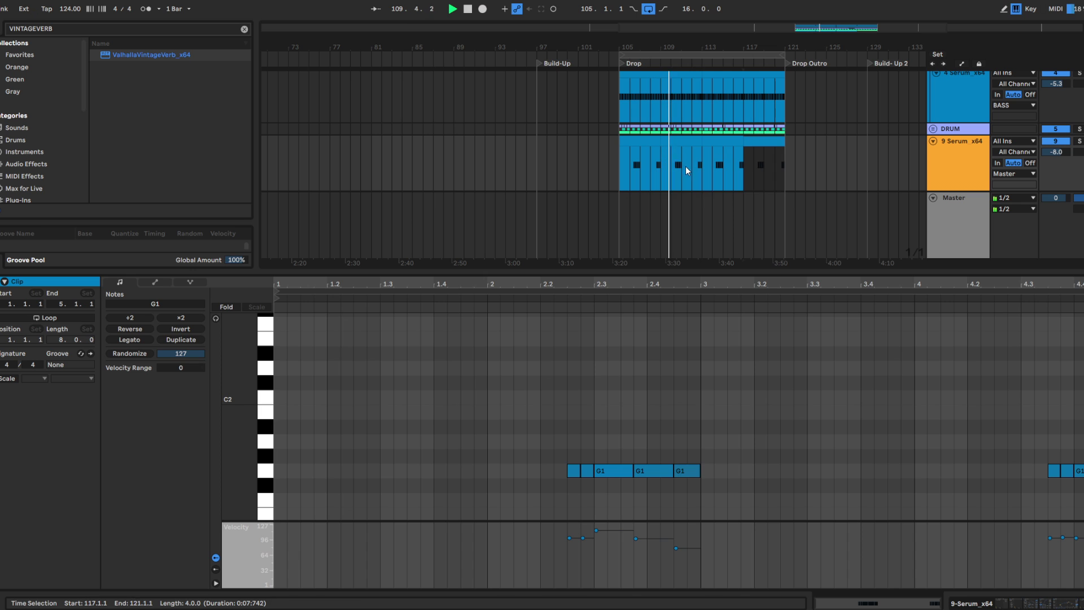
key(ctrl+alt+l)
Step: Place the insert marker at bar 105 and listen to the Drop with the repeated fills
click(618, 281)
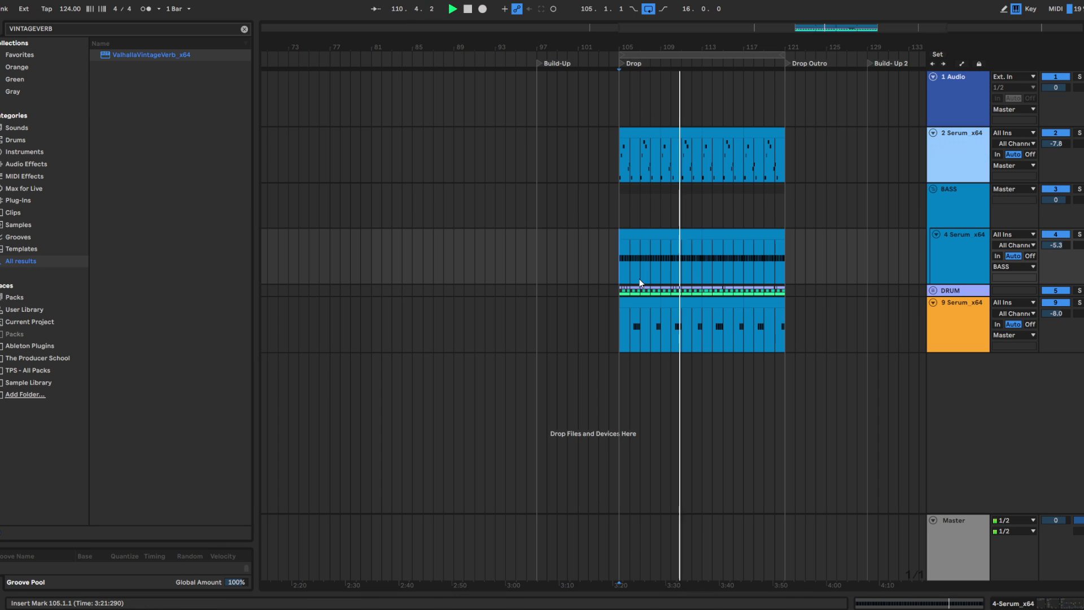
key(plus)
key(plus)
scroll(657, 282, right, 6)
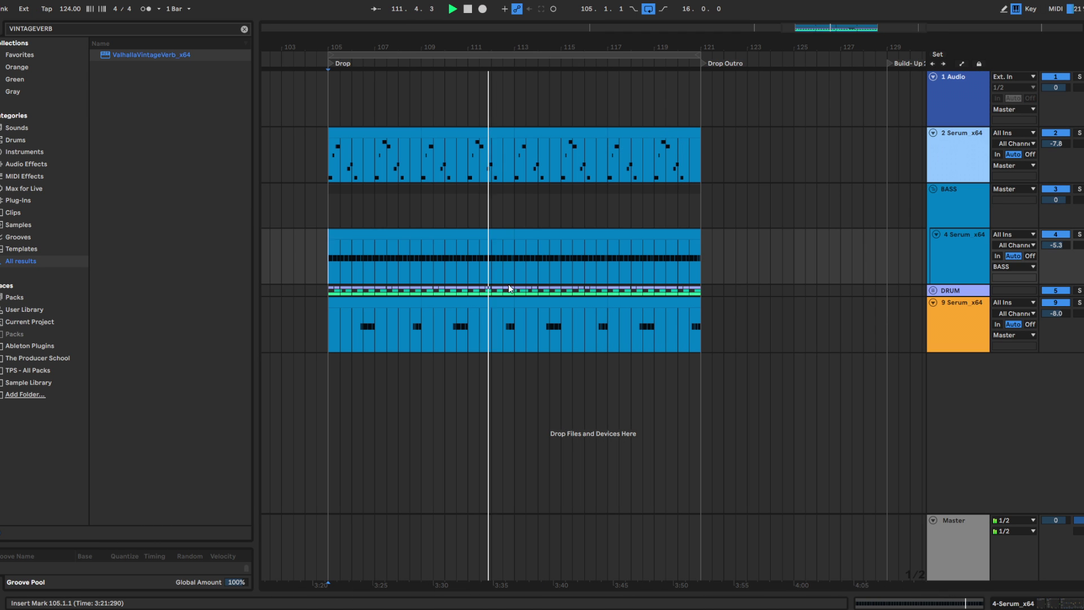
key(space)
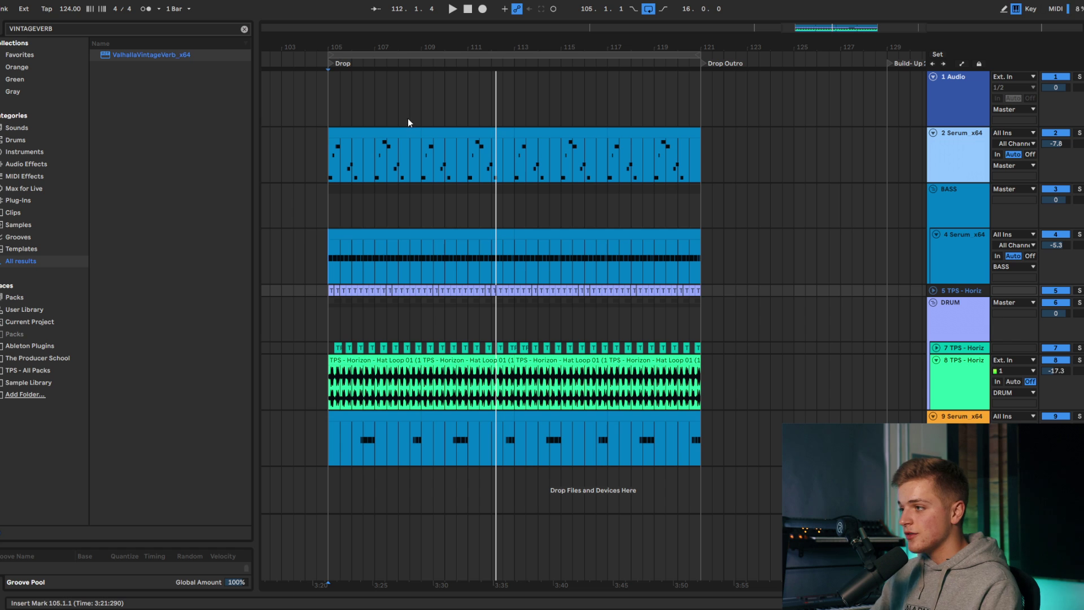
Step: Group the BASS group together with the purple TPS - Horiz track directly below it
scroll(415, 153, down, 3)
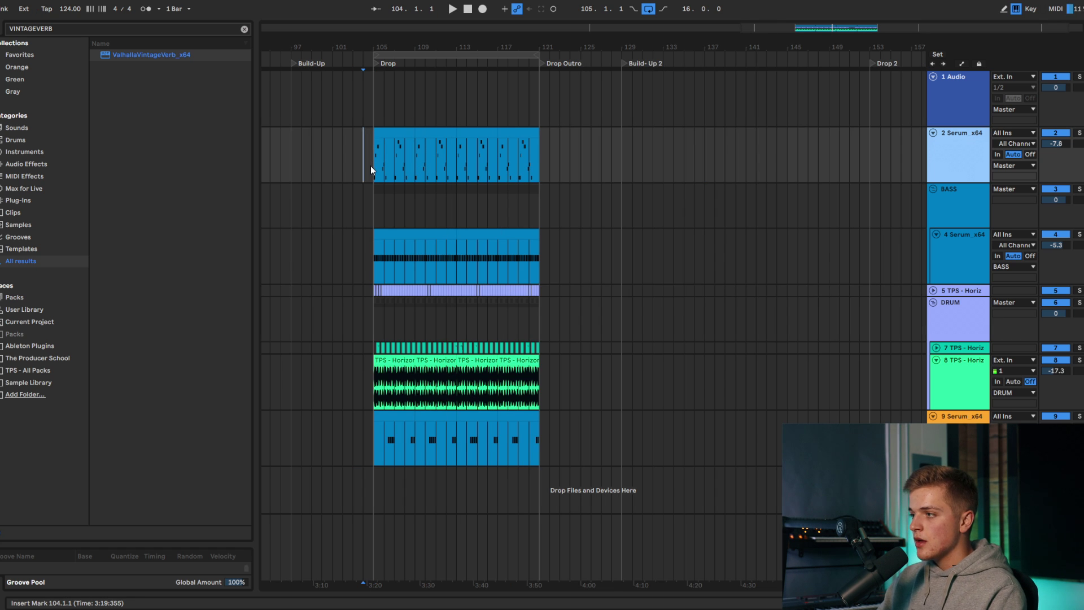
click(370, 165)
scroll(370, 165, up, 3)
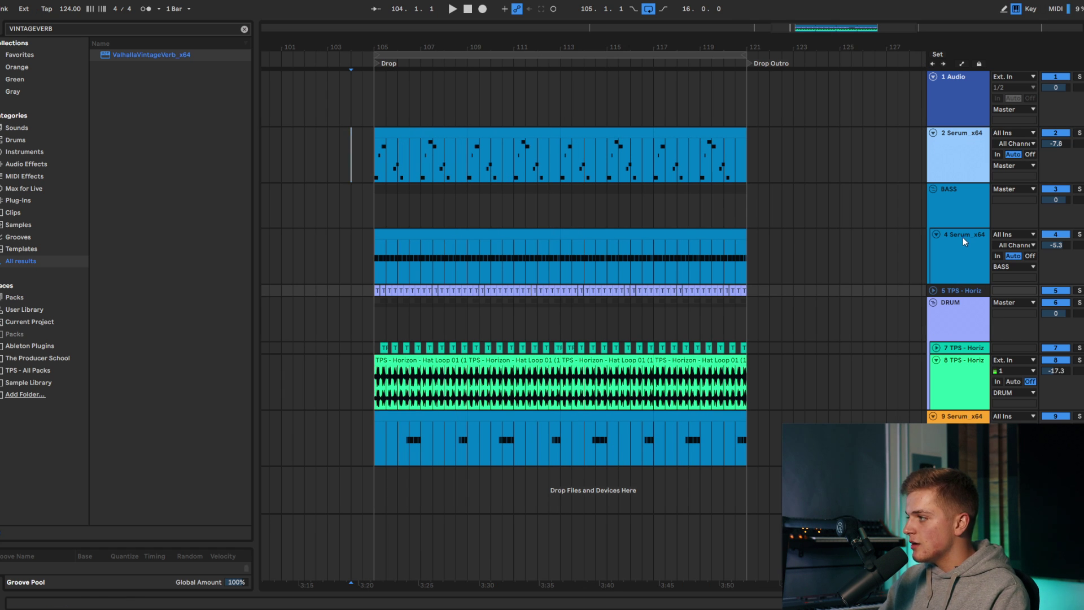
click(957, 219)
key(ctrl+g)
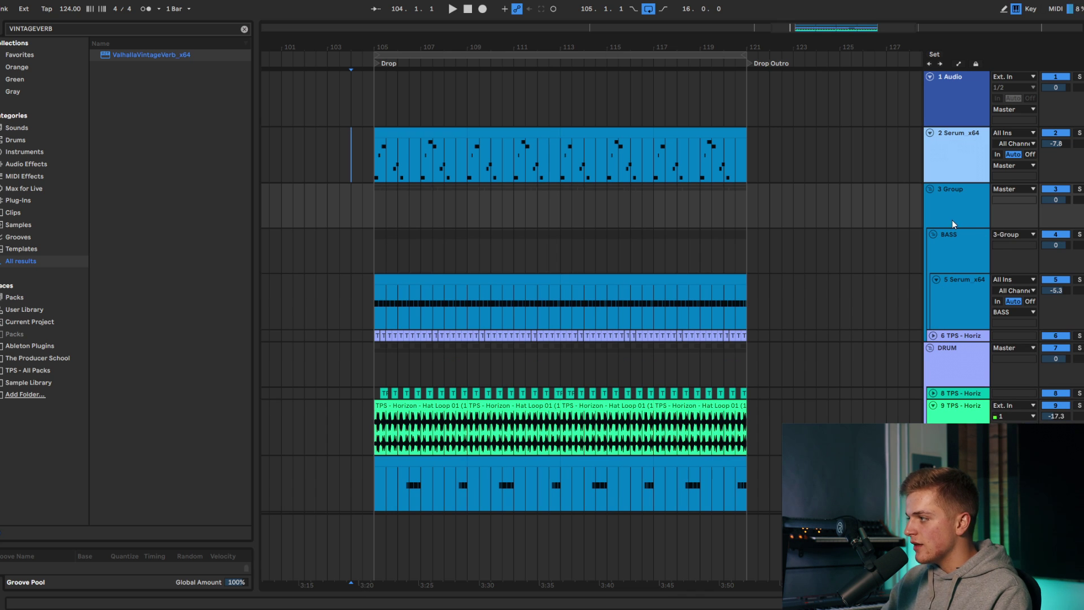
Step: Find EQ Eight in the browser and add it to the new group with a low cut at 84.8 Hz
key(ctrl+f)
text(eq)
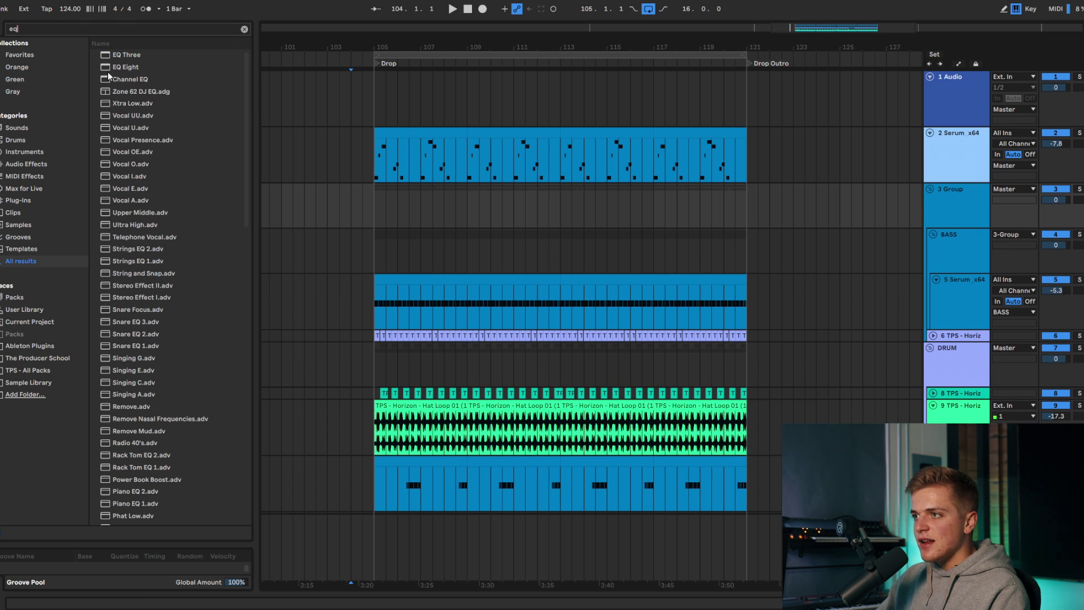
key(Return)
click(41, 572)
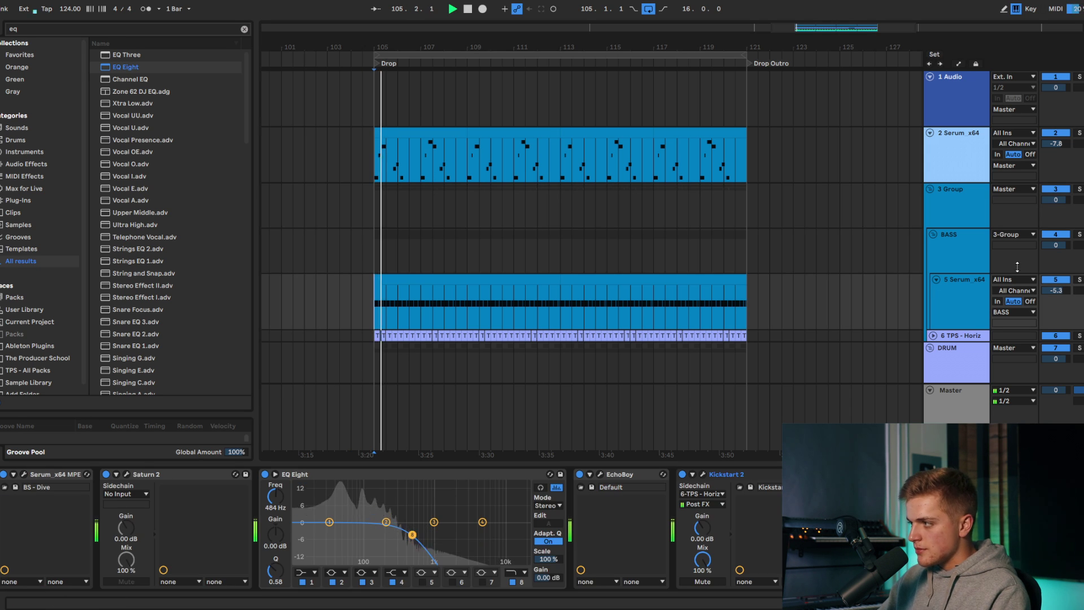
Step: Show the Device On automation of the new group's EQ Eight and set it to Off
click(967, 259)
click(971, 209)
right_click(3, 474)
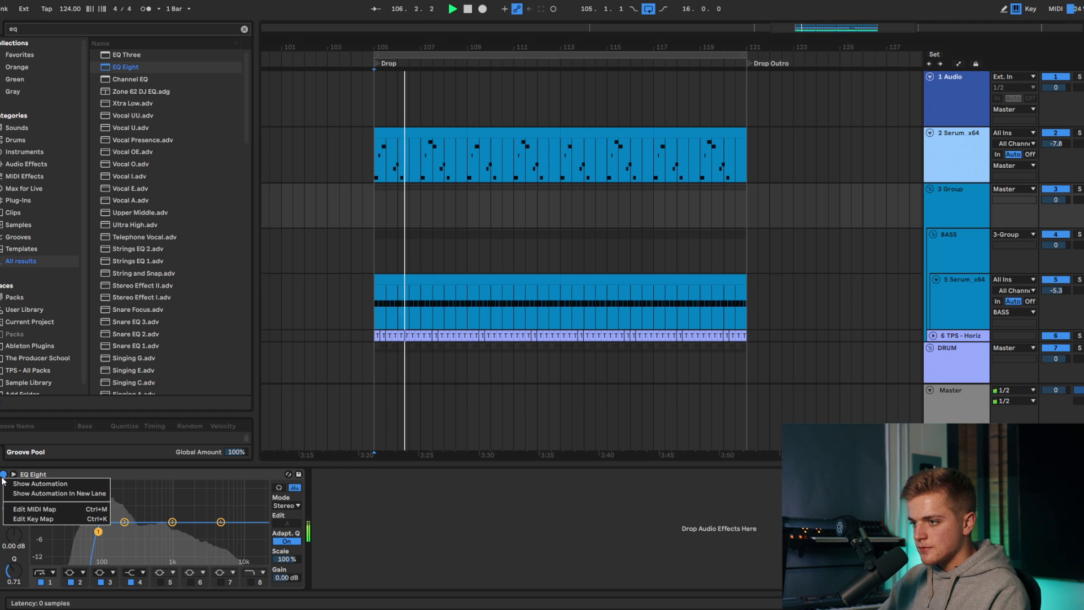
click(23, 481)
drag(427, 200, 426, 218)
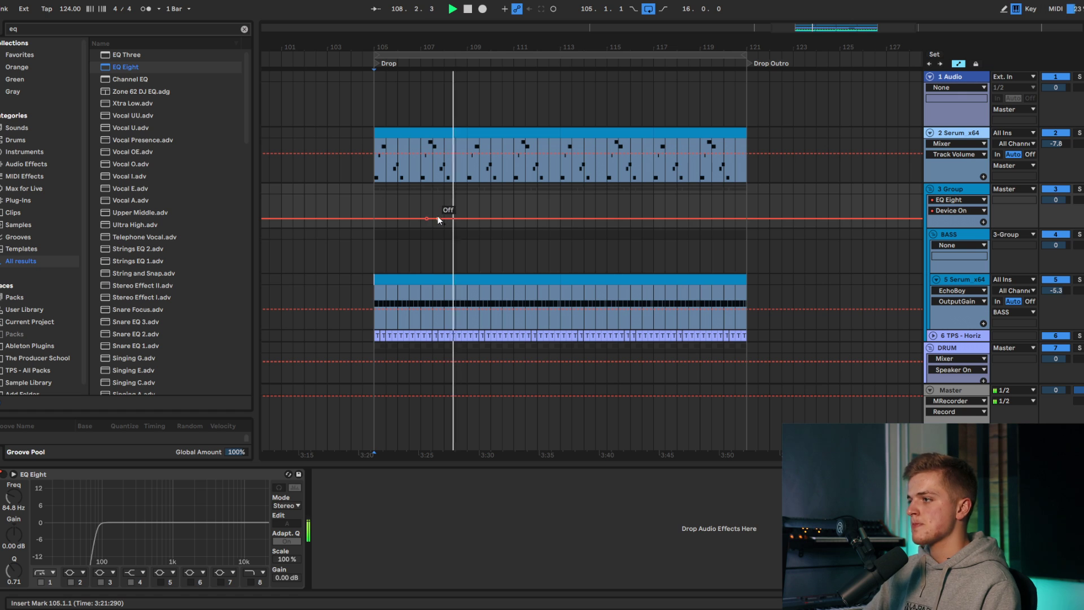
Step: Automate the group's EQ Eight to switch on only for the last half of bar 112 and play the passage
drag(426, 218, 559, 219)
scroll(550, 220, up, 3)
click(488, 205)
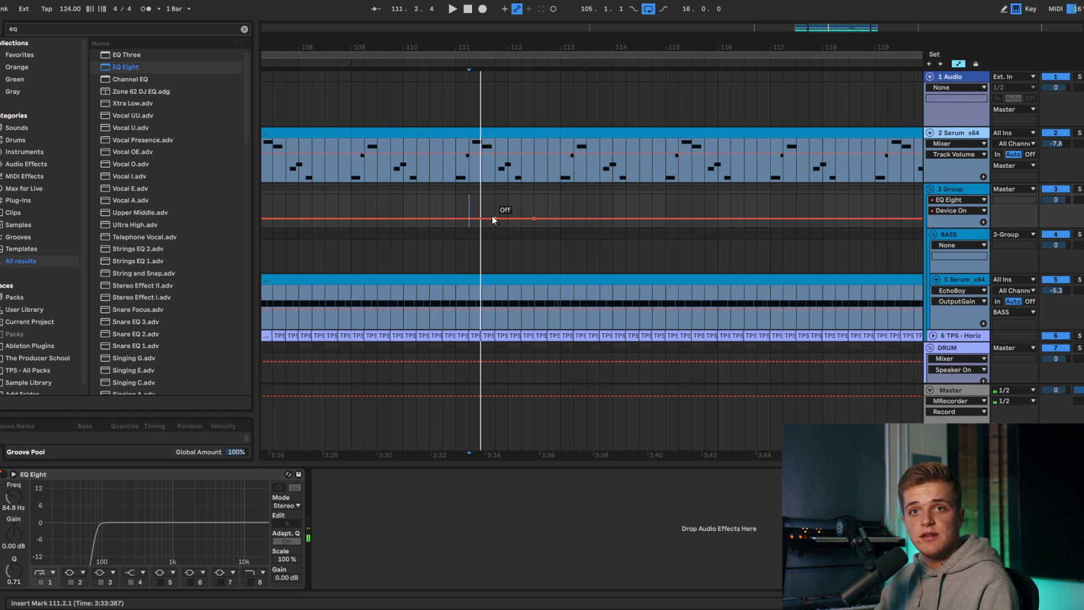
drag(551, 217, 550, 206)
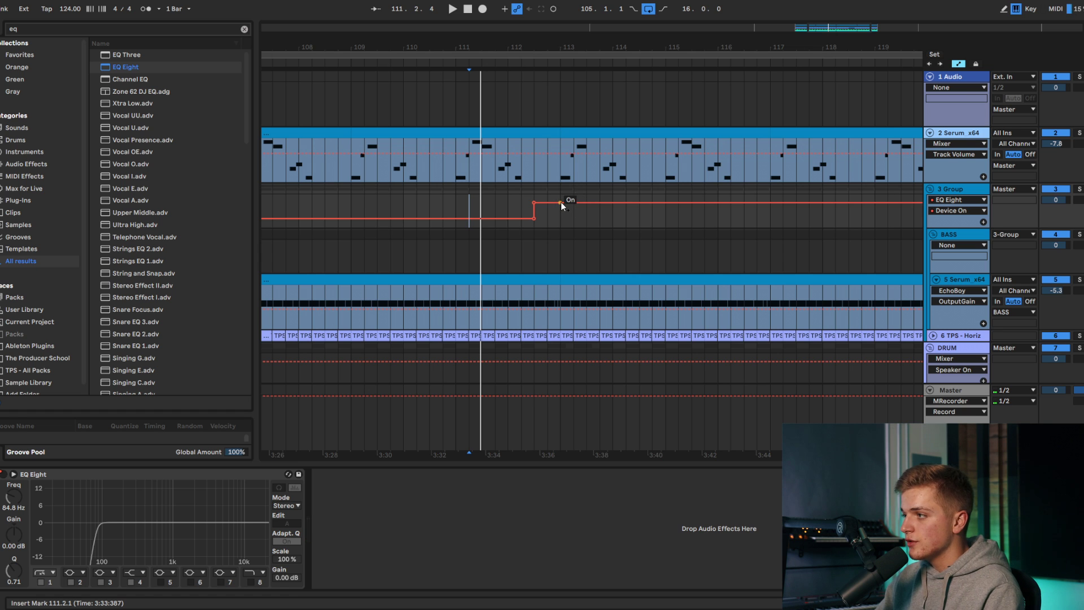
key(space)
scroll(565, 203, down, 3)
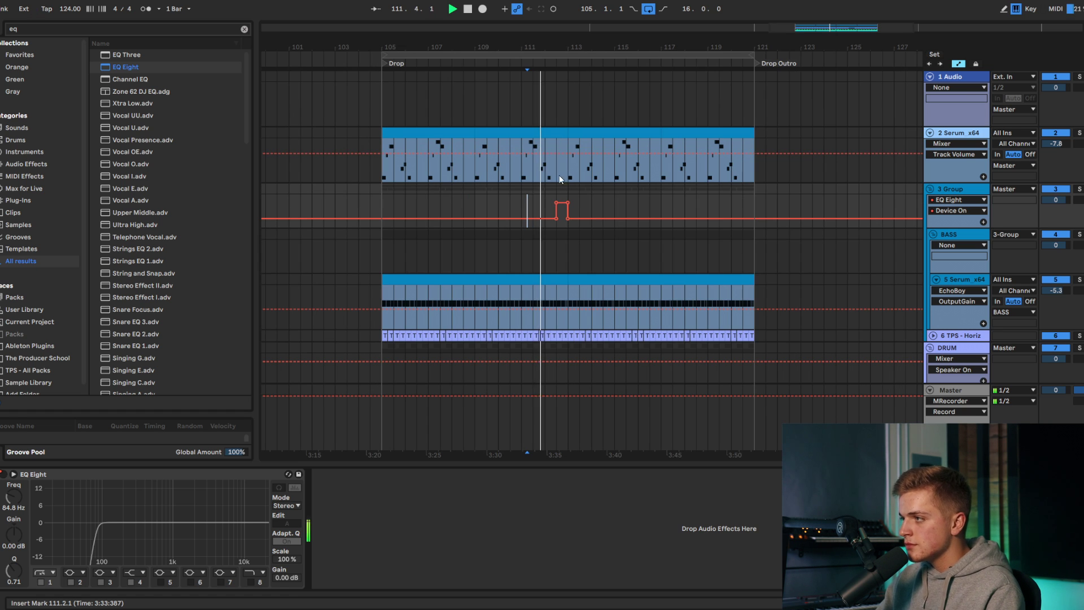
scroll(562, 140, up, 3)
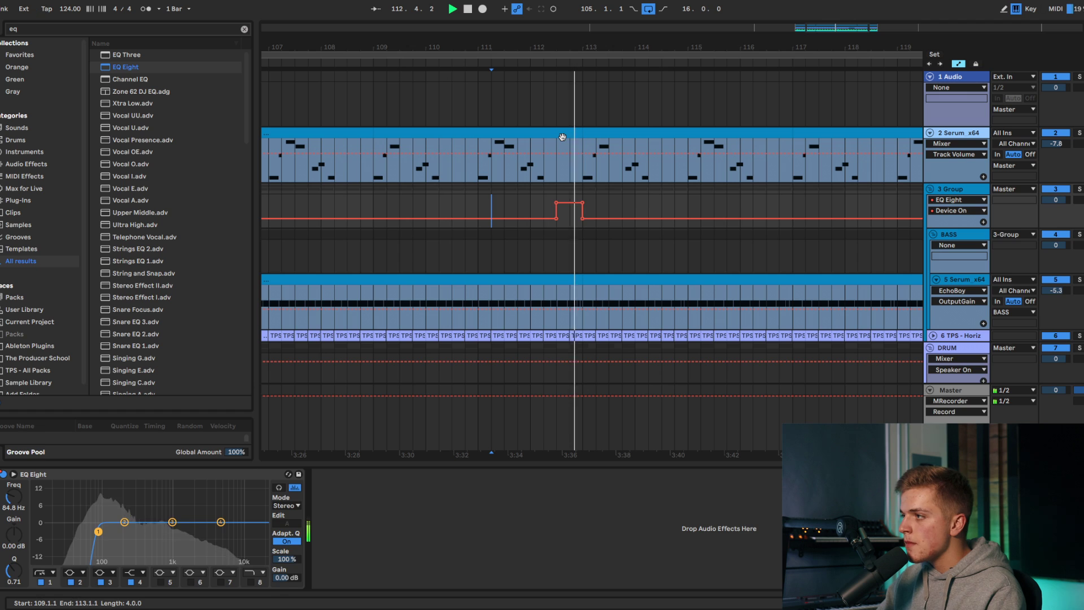
Step: Open track 2's melody clip covering bars 109 to 113 and play it back
key(space)
click(562, 136)
double_click(562, 137)
key(space)
click(612, 358)
key(space)
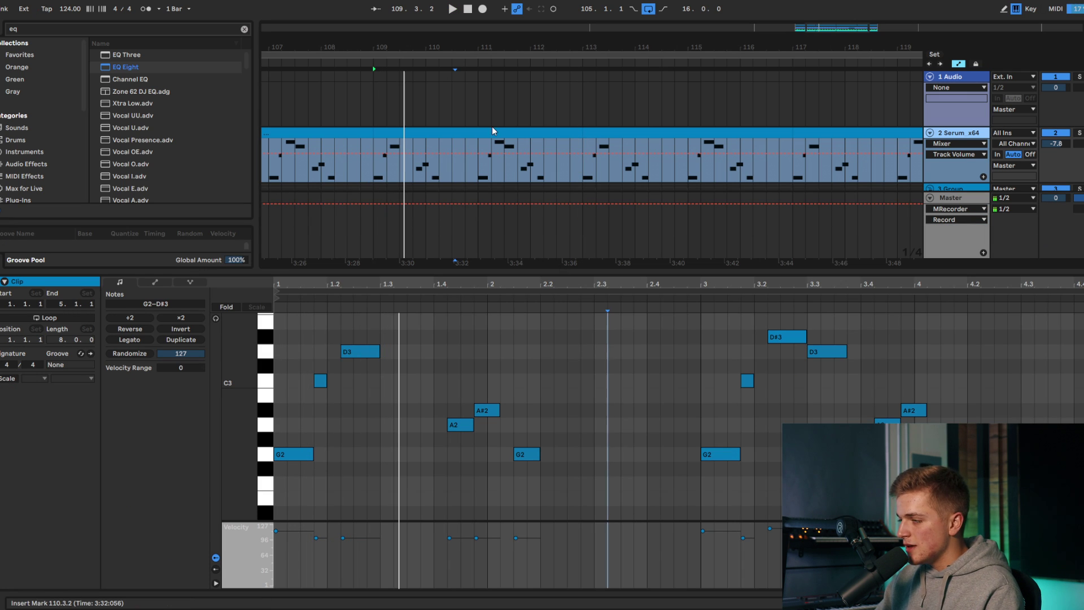
key(space)
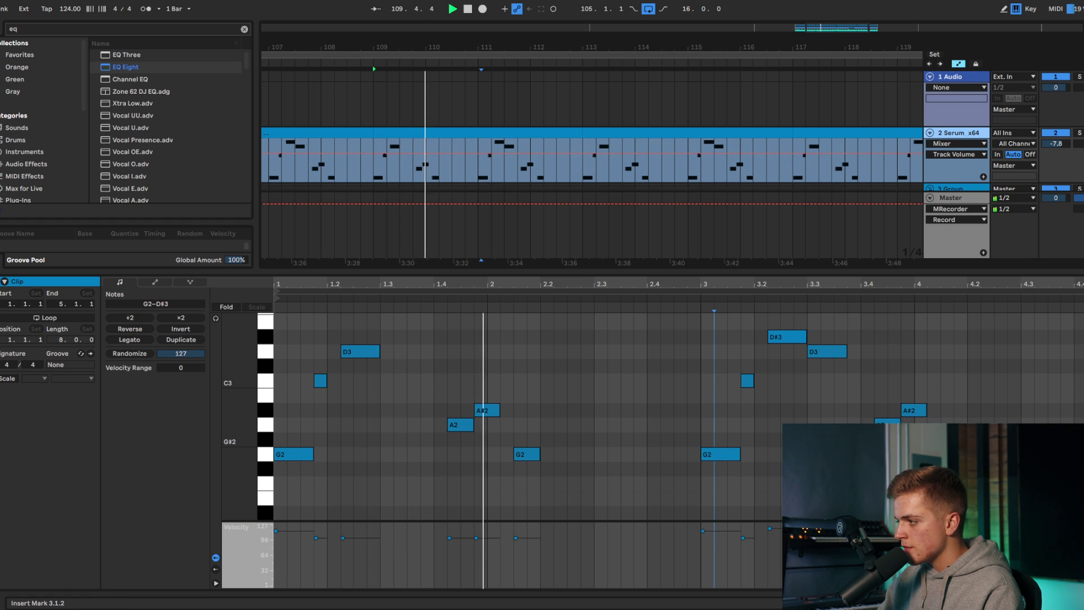
Step: Add a G3 note from 4.3.1 to 4.3.3 in the melody clip
scroll(678, 416, up, 1)
double_click(1027, 467)
double_click(1040, 467)
key(ctrl+z)
drag(1034, 466, 1048, 467)
key(shift+Up)
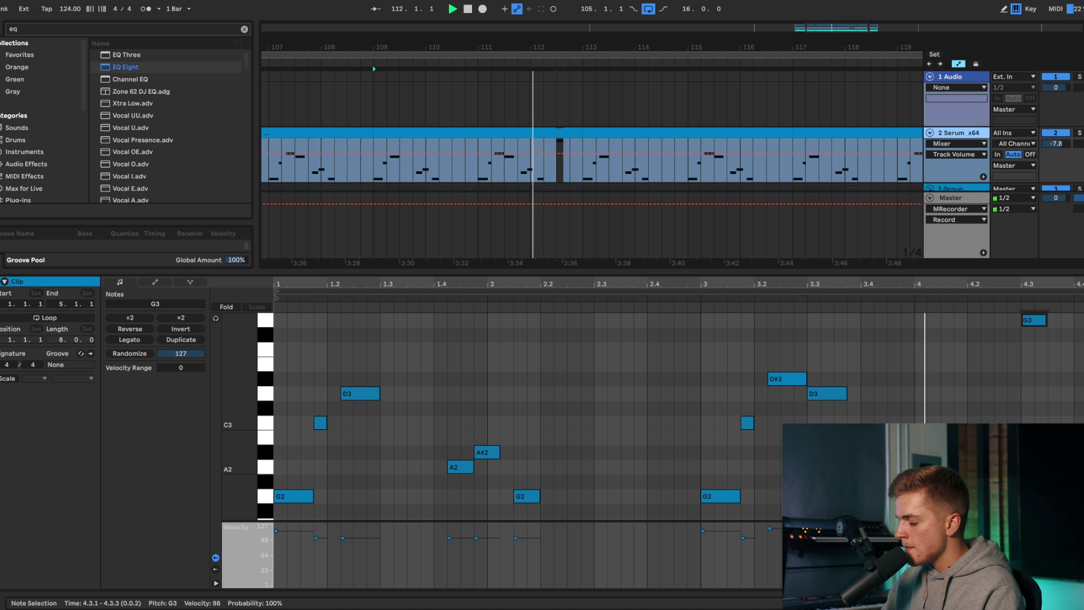
Step: Add short D#3, D3 and A#2 notes at 4.3.3, 4.3.4 and 4.4.1 to continue the melody fill
double_click(1057, 380)
key(space)
double_click(1079, 453)
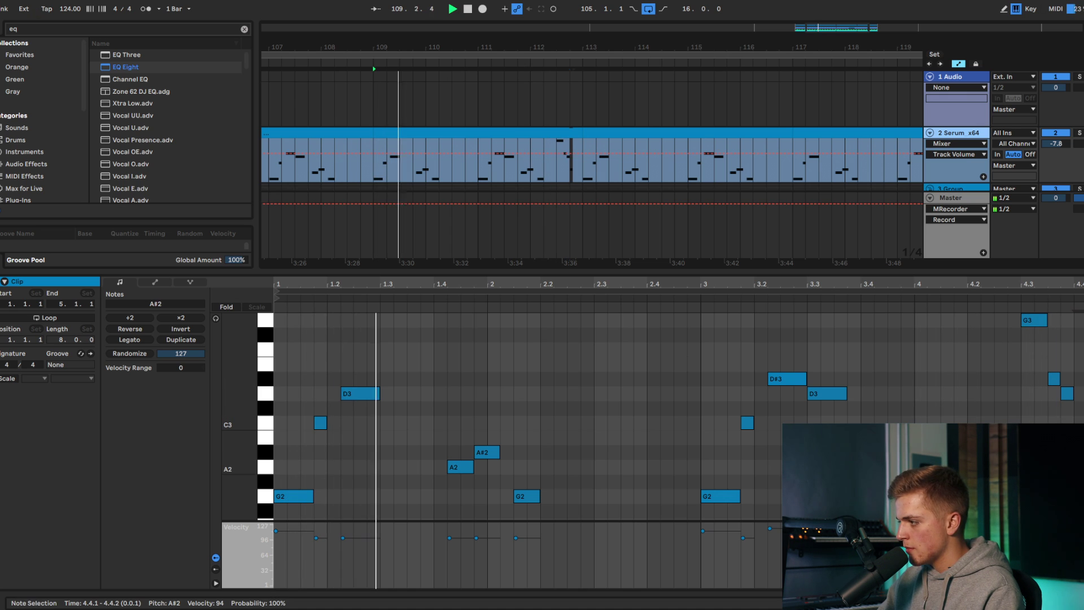
Step: Complete the melody fill with a short A2 note at 4.4.2 and a G2 note from 4.4.3 to the clip's end
double_click(1083, 468)
double_click(1083, 497)
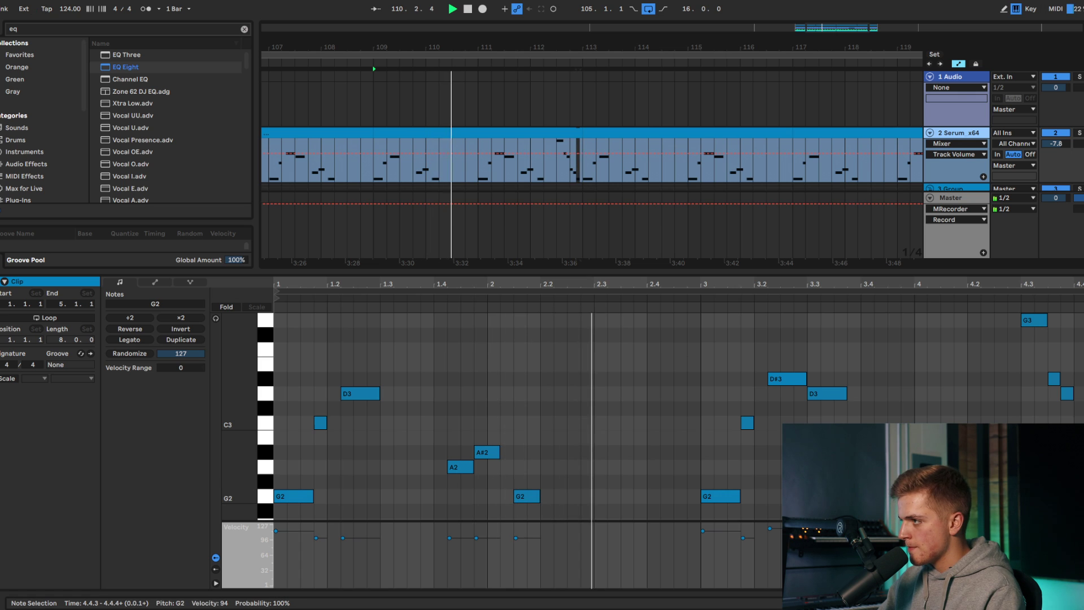
drag(1078, 496, 1083, 496)
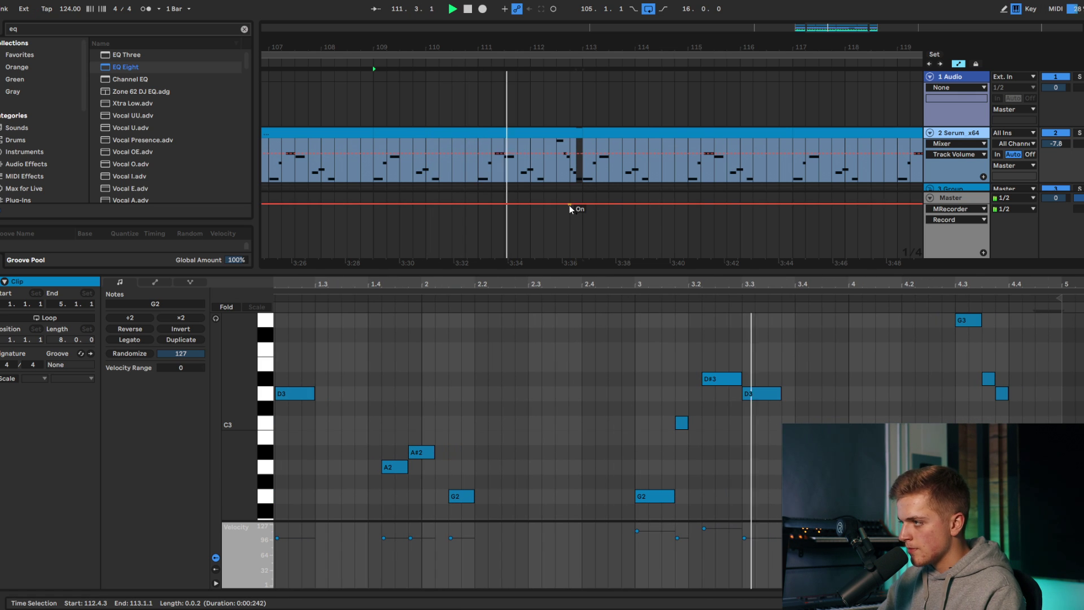
scroll(569, 207, up, 4)
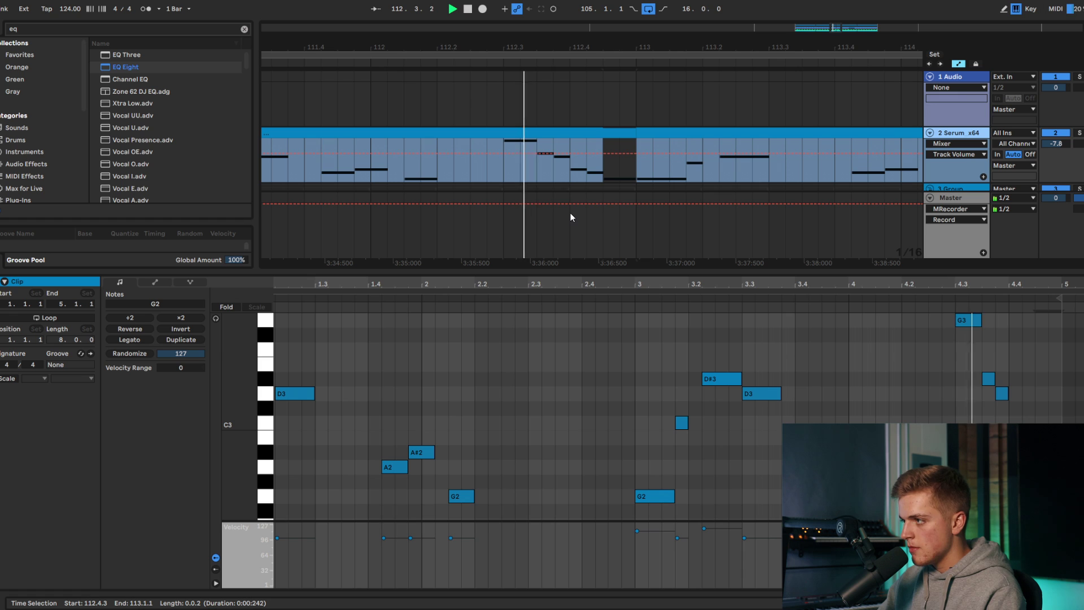
key(space)
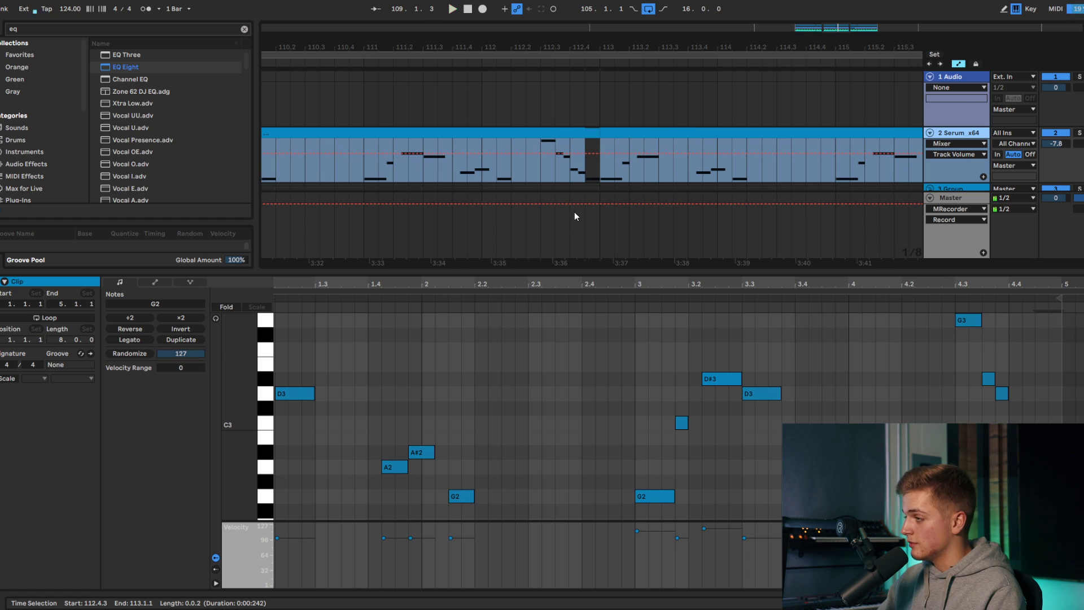
Step: Delete the opening G2 note of track 2's melody clip at bar 113 and play the transition from bar 112
scroll(574, 212, down, 2)
click(541, 177)
click(603, 134)
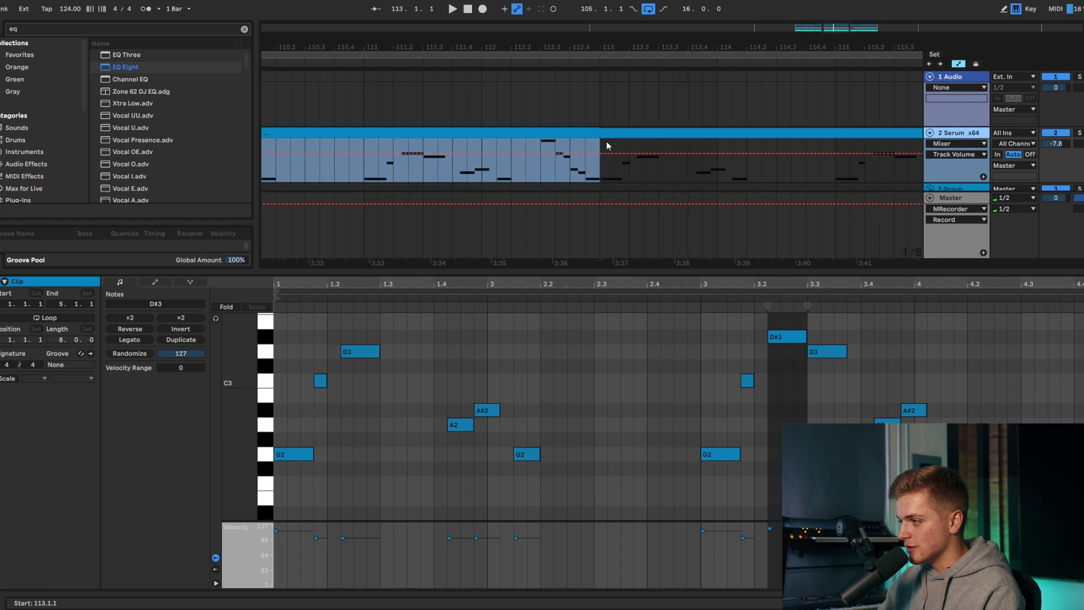
double_click(706, 455)
key(ctrl+z)
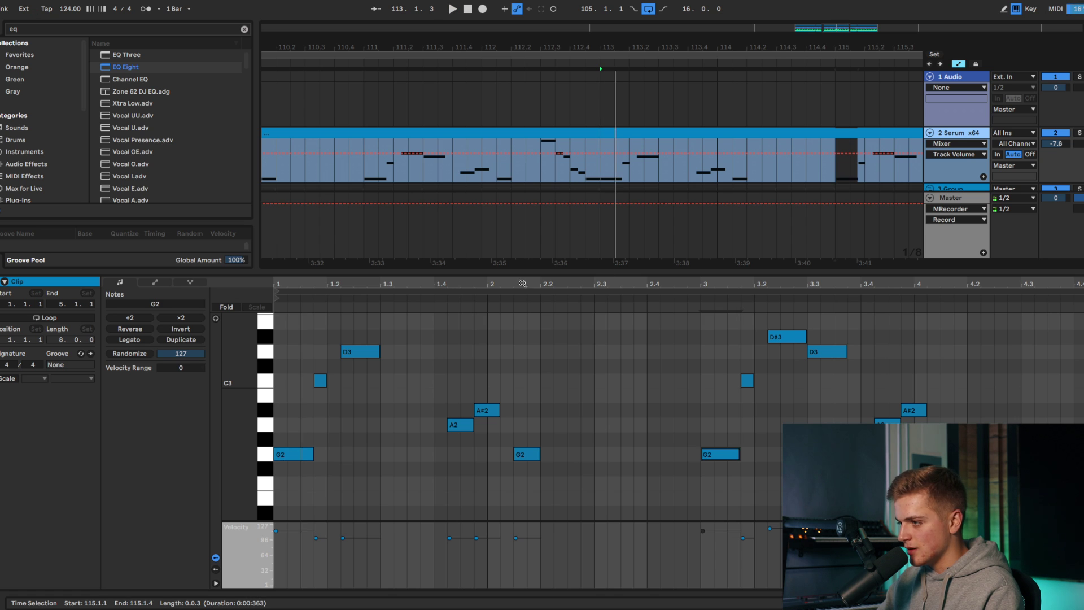
double_click(310, 454)
key(space)
click(526, 172)
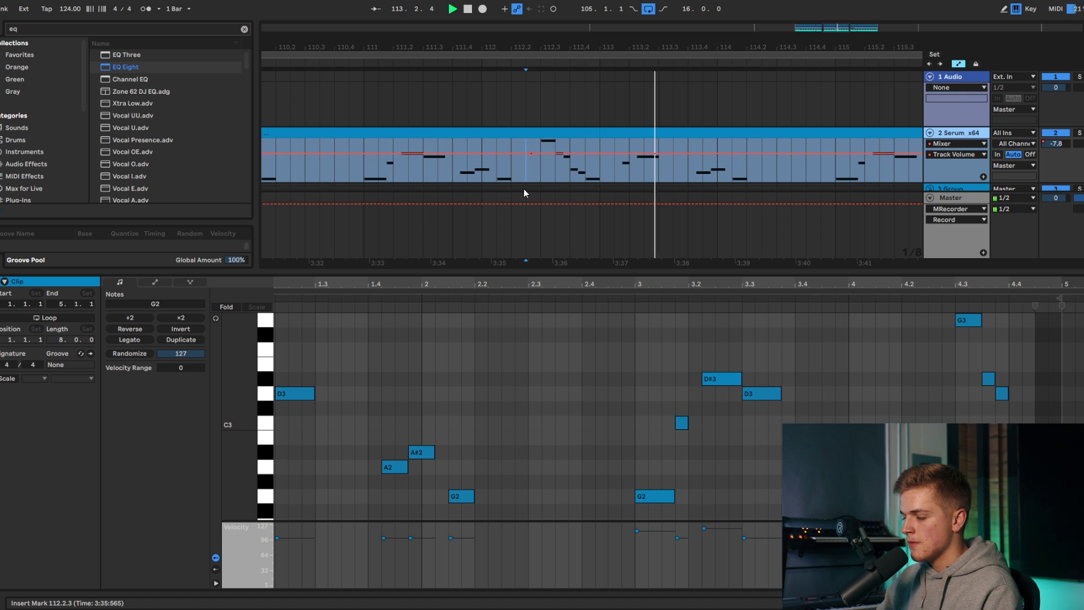
key(space)
key(space)
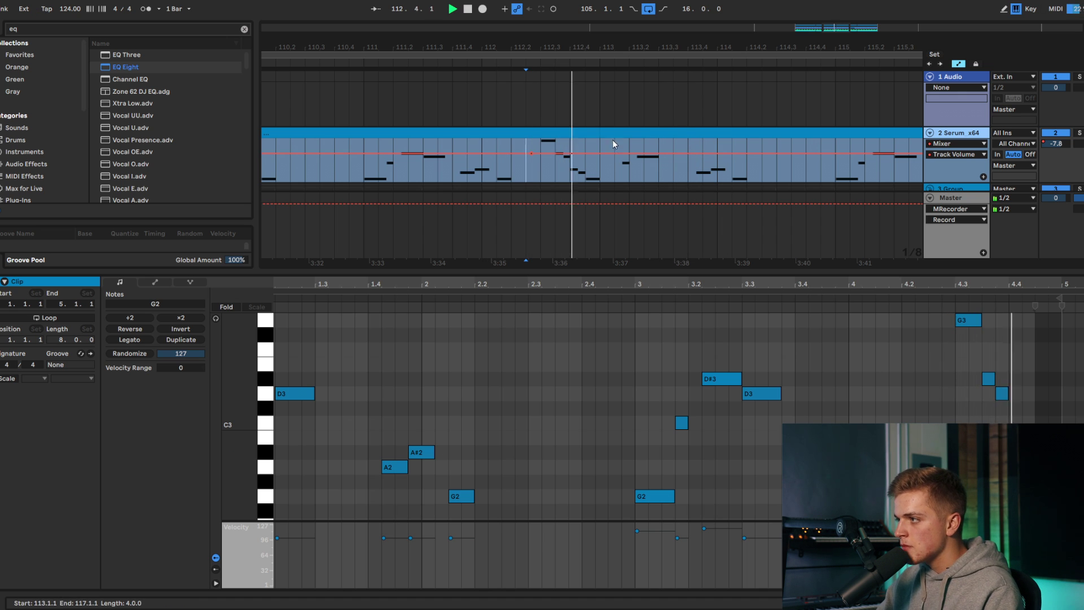
Step: Add a short G2 note at 1.1.3 in the melody clip starting at bar 113 and play the transition in the full arrangement
click(299, 455)
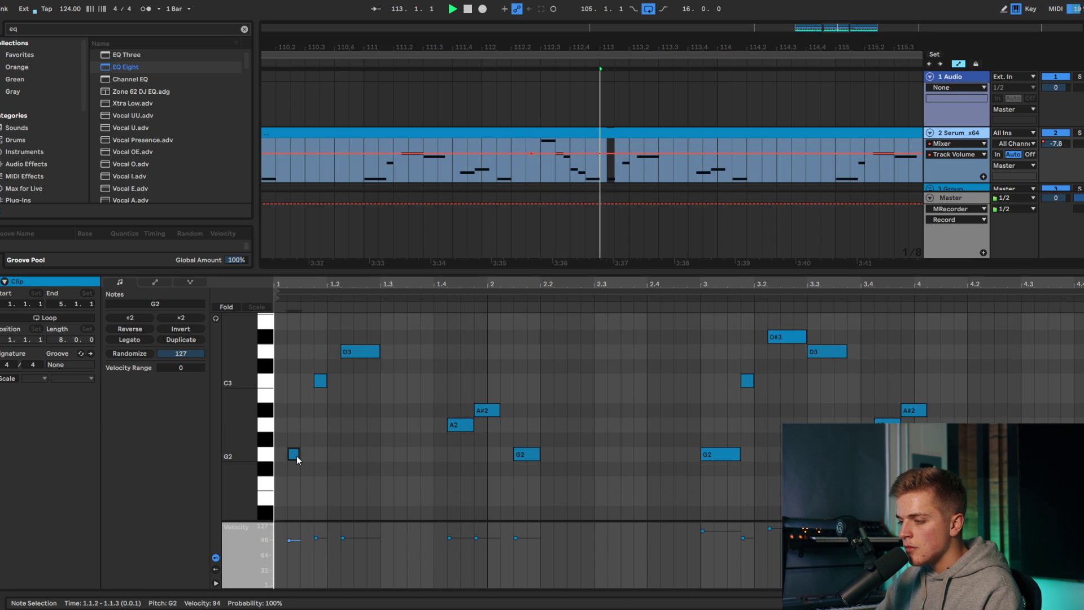
double_click(305, 455)
key(space)
key(space)
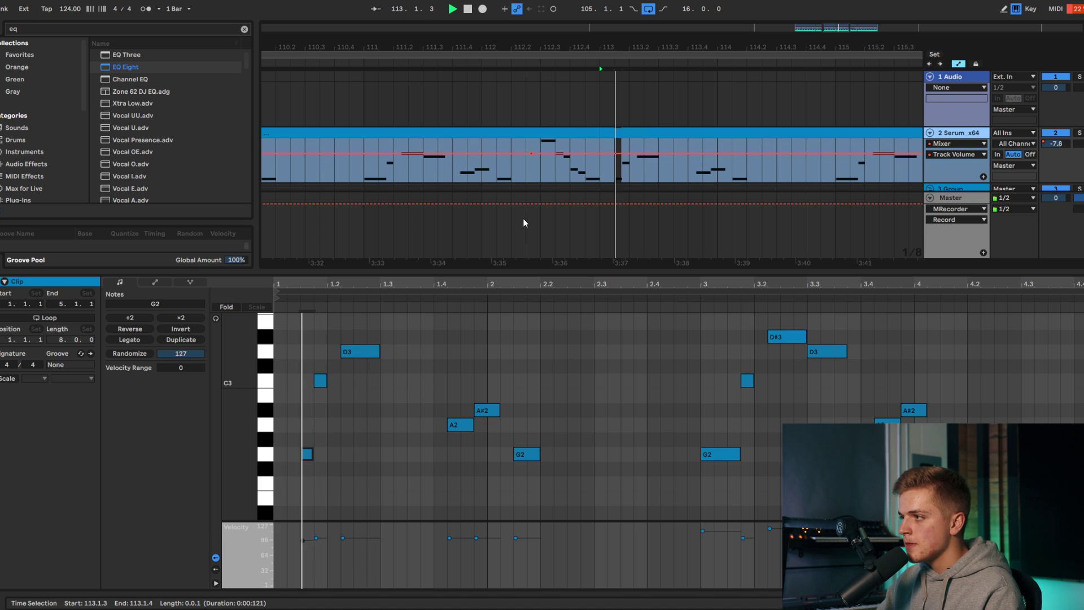
key(space)
click(496, 164)
scroll(553, 201, down, 1)
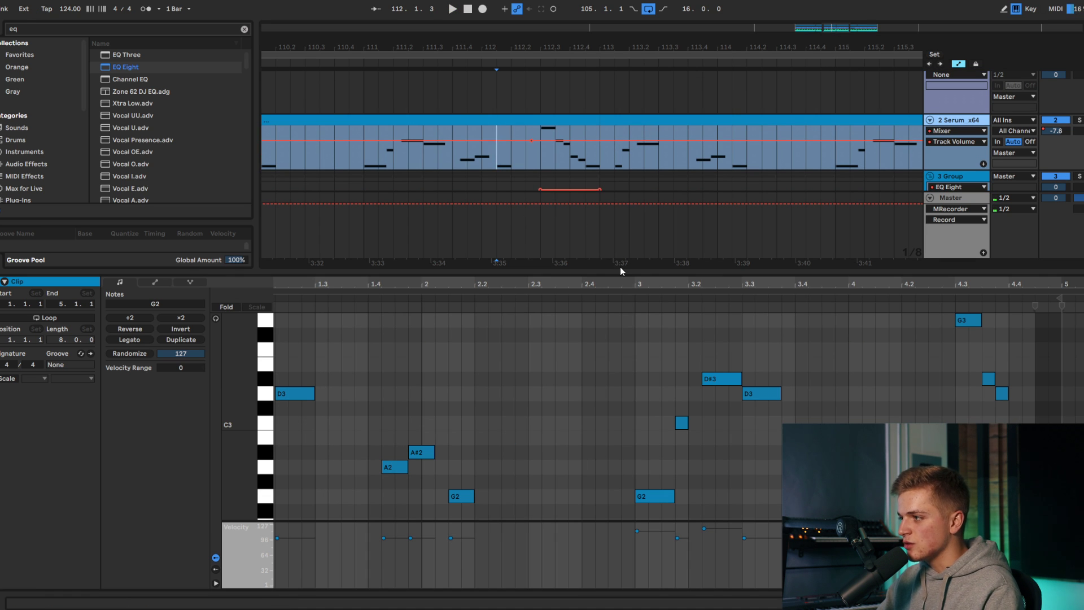
key(ctrl+alt+l)
key(space)
scroll(622, 268, down, 4)
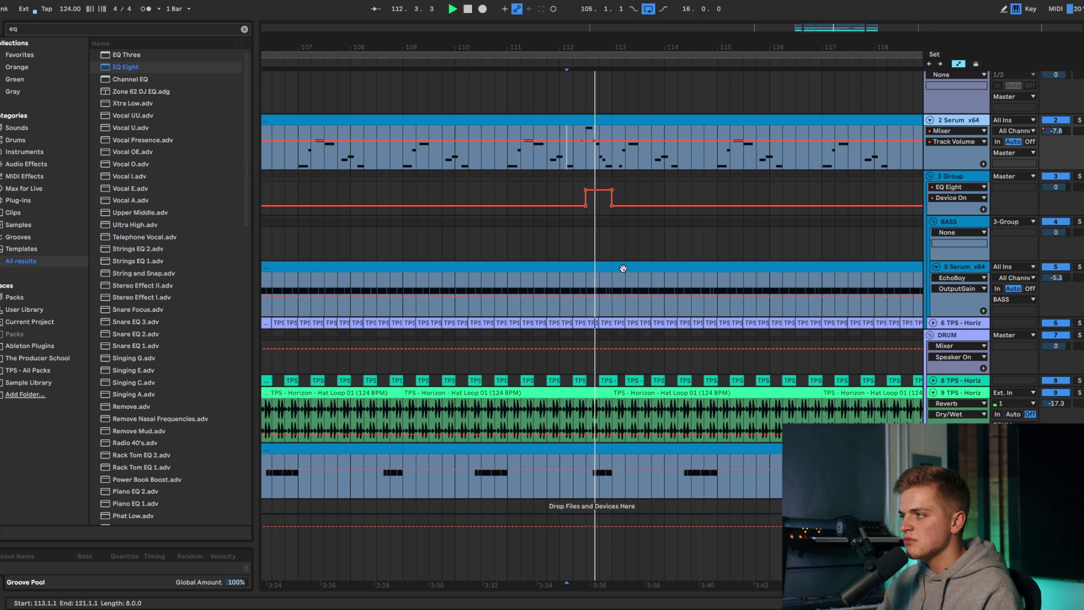
Step: Show track 2's Serum Fil Cutoff automation and raise it to a peak of about 0.6 near 112.4
click(965, 130)
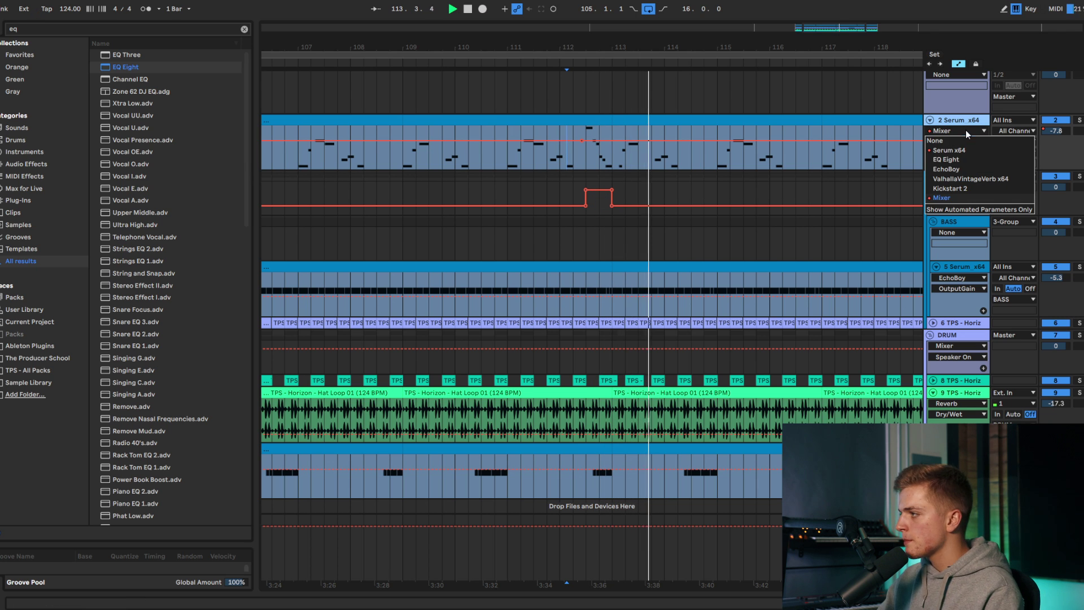
click(958, 153)
click(546, 144)
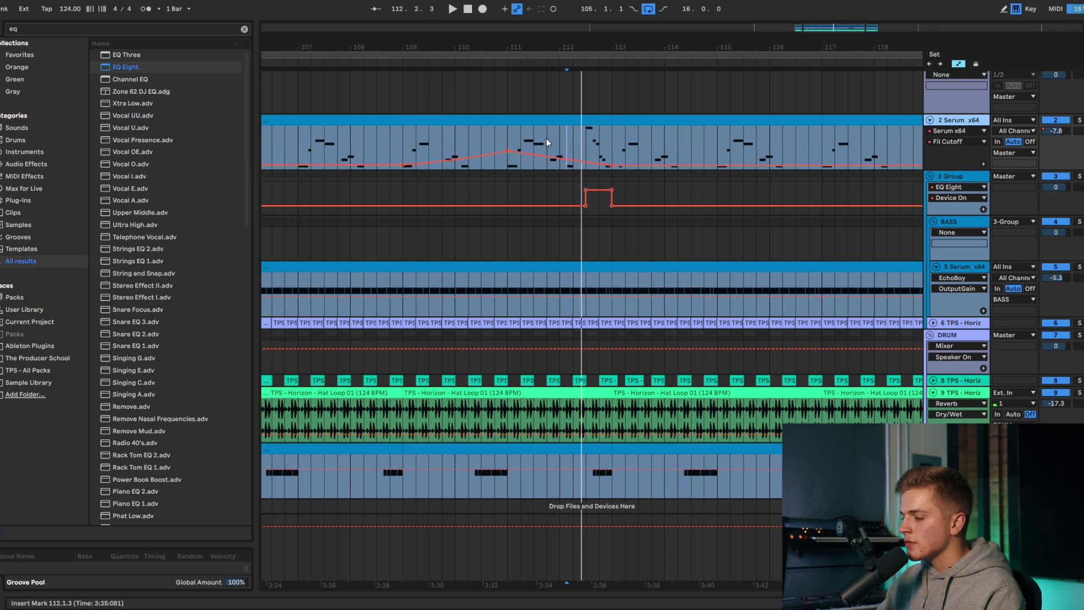
key(space)
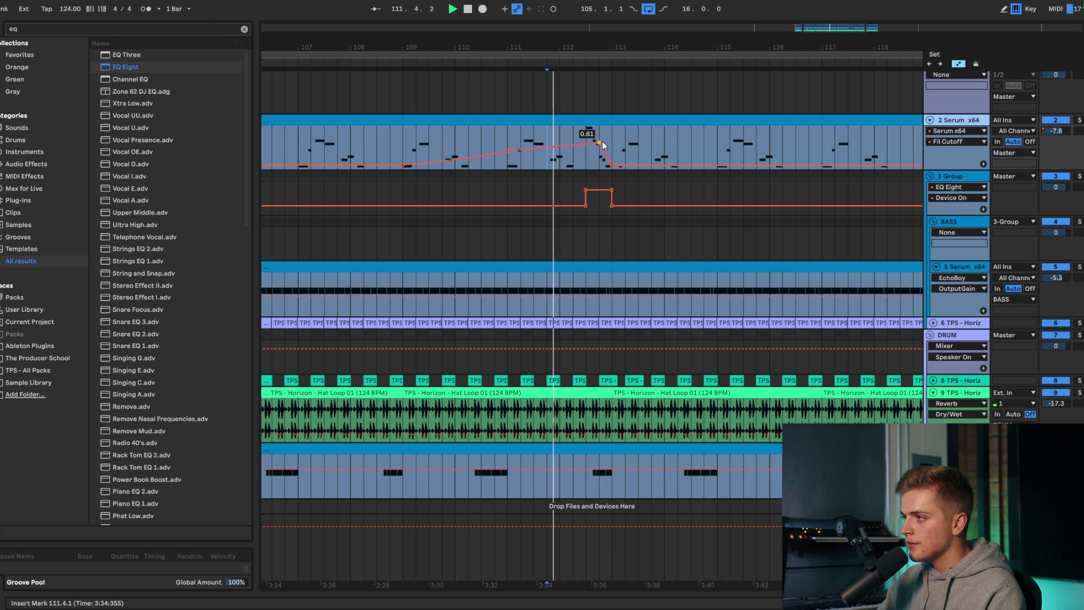
key(space)
click(594, 146)
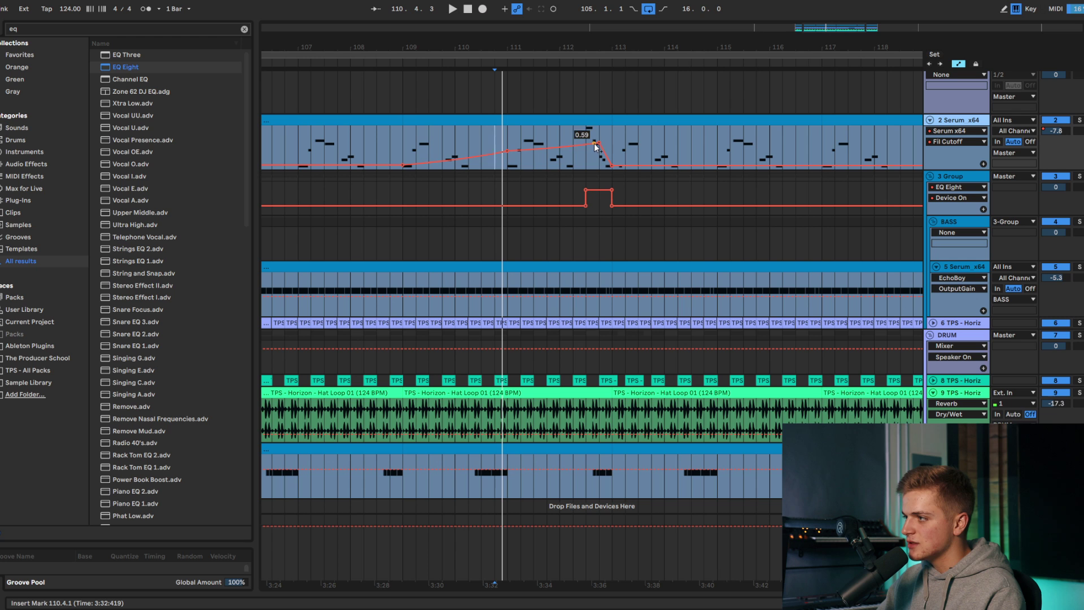
Step: Dip the Fil Cutoff automation at the start of bar 112, lower its peak near 112.4 and play the passage
drag(573, 157, 559, 158)
key(space)
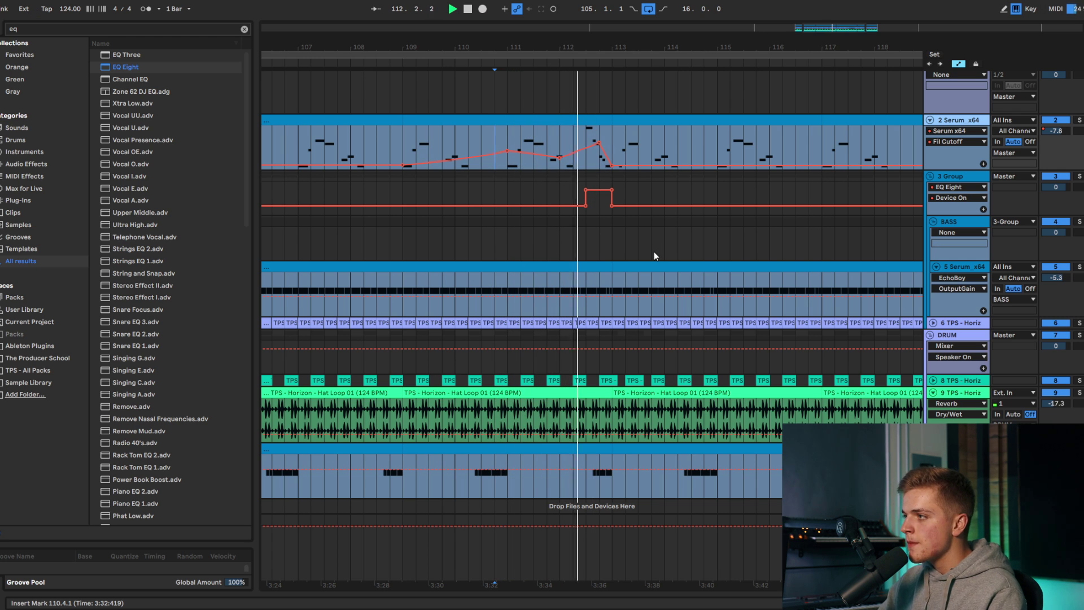
key(space)
scroll(600, 147, up, 5)
drag(598, 146, 598, 157)
key(space)
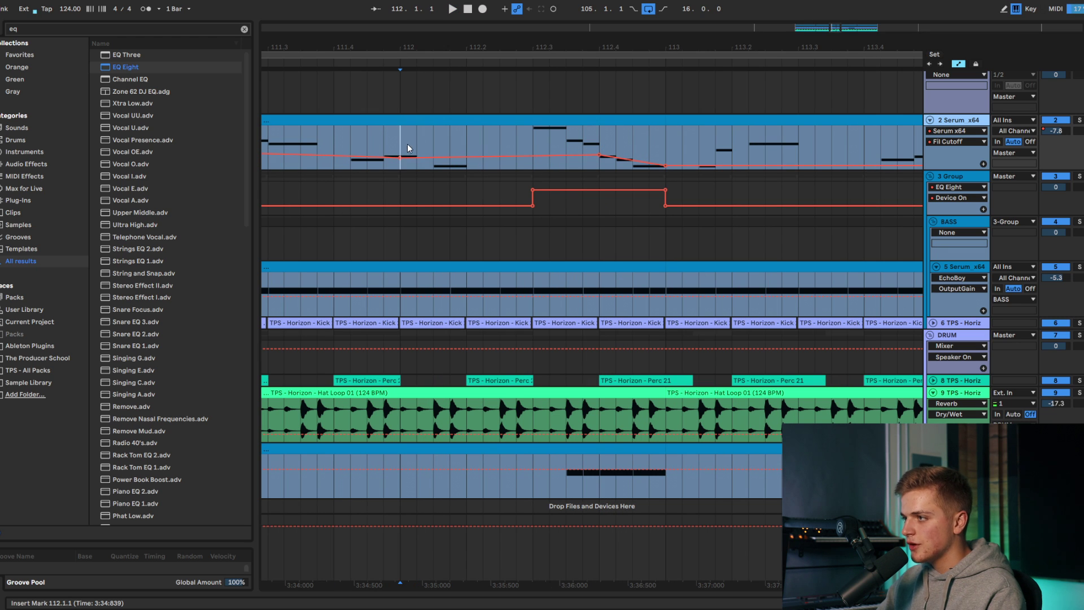
key(space)
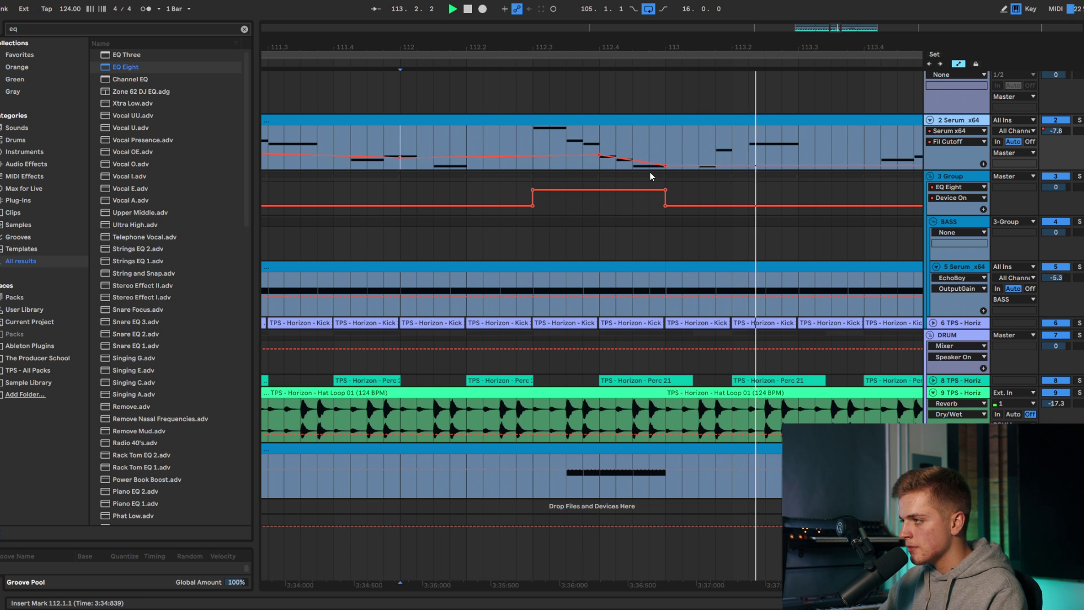
Step: Automate the group's EQ Eight to switch on for bar 120, the last bar of the Drop
scroll(650, 172, down, 4)
scroll(724, 154, up, 1)
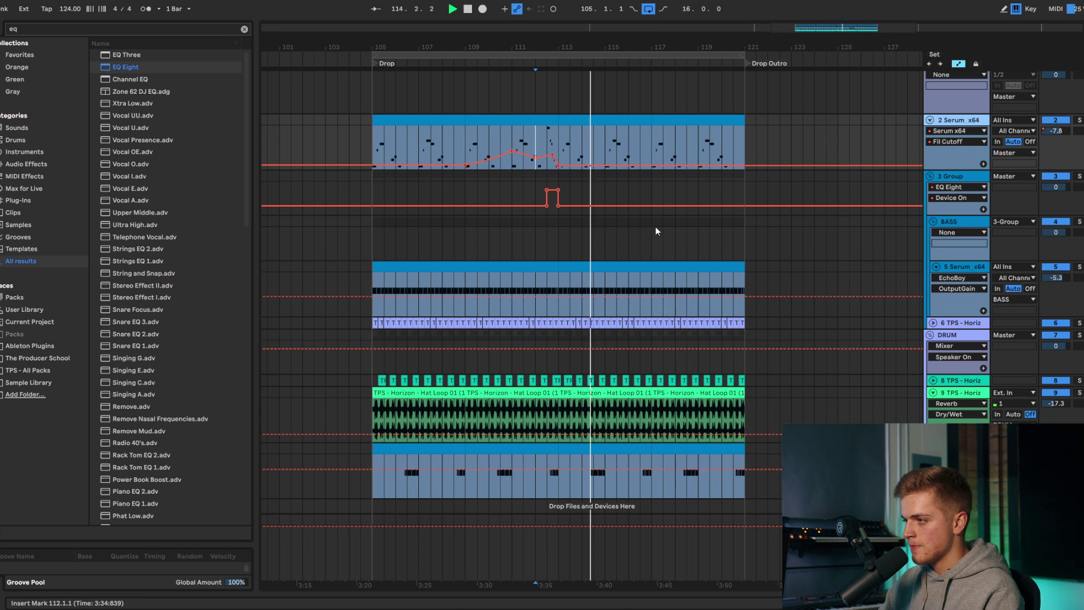
scroll(660, 229, down, 3)
scroll(700, 339, down, 1)
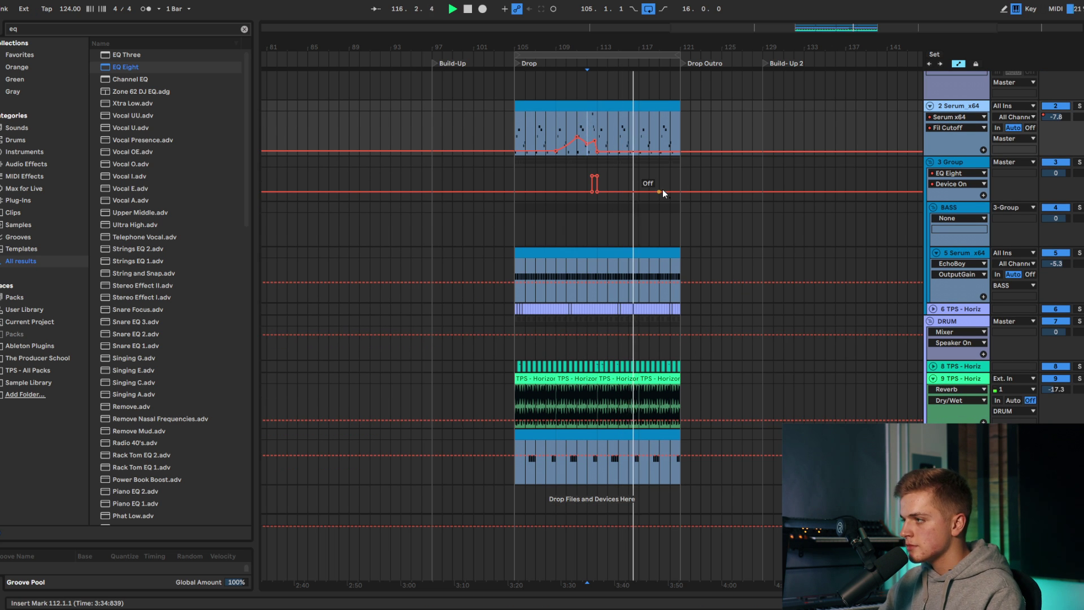
scroll(672, 194, up, 3)
scroll(673, 193, up, 3)
drag(669, 192, 742, 207)
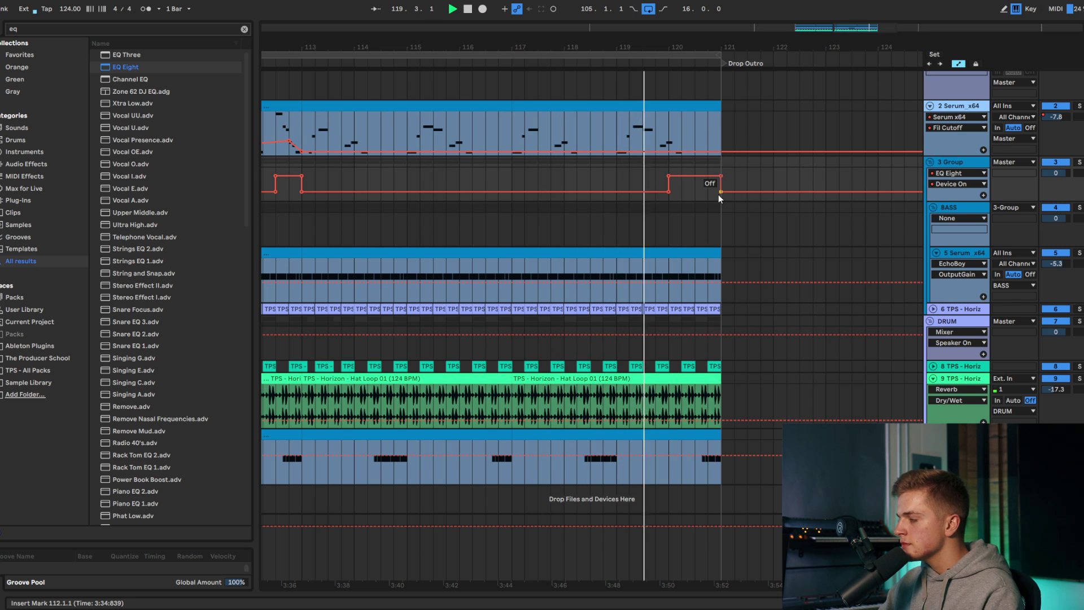
scroll(718, 194, down, 5)
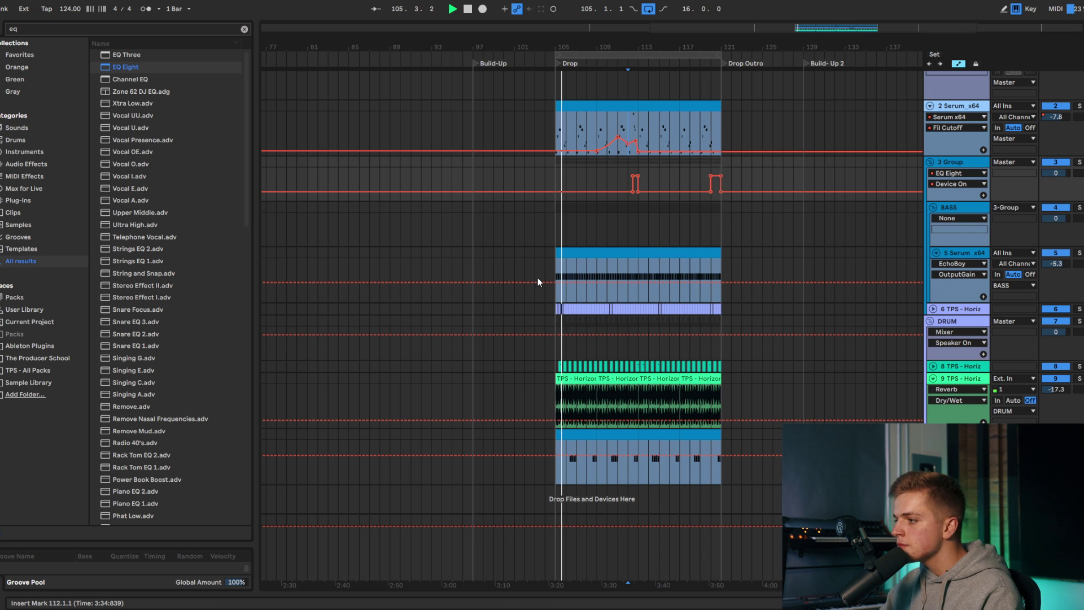
Step: Search the browser for "horizon impac" samples
click(44, 32)
text(astral imnpac)
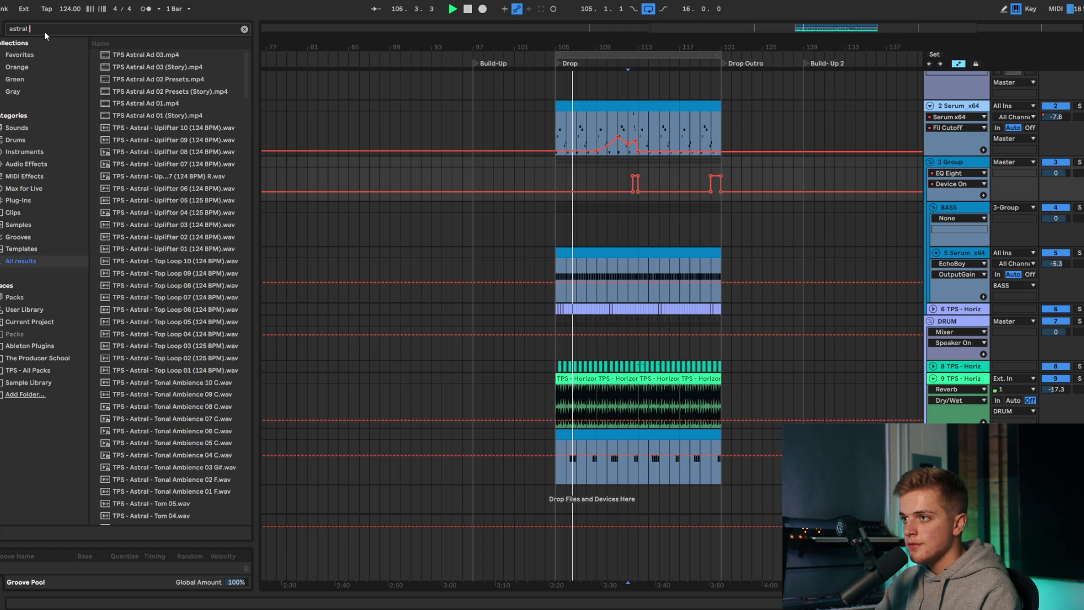
key(BackSpace)
key(BackSpace)
key(BackSpace)
key(BackSpace)
key(BackSpace)
key(BackSpace)
key(BackSpace)
key(BackSpace)
key(BackSpace)
key(BackSpace)
key(BackSpace)
key(BackSpace)
key(BackSpace)
text(hori)
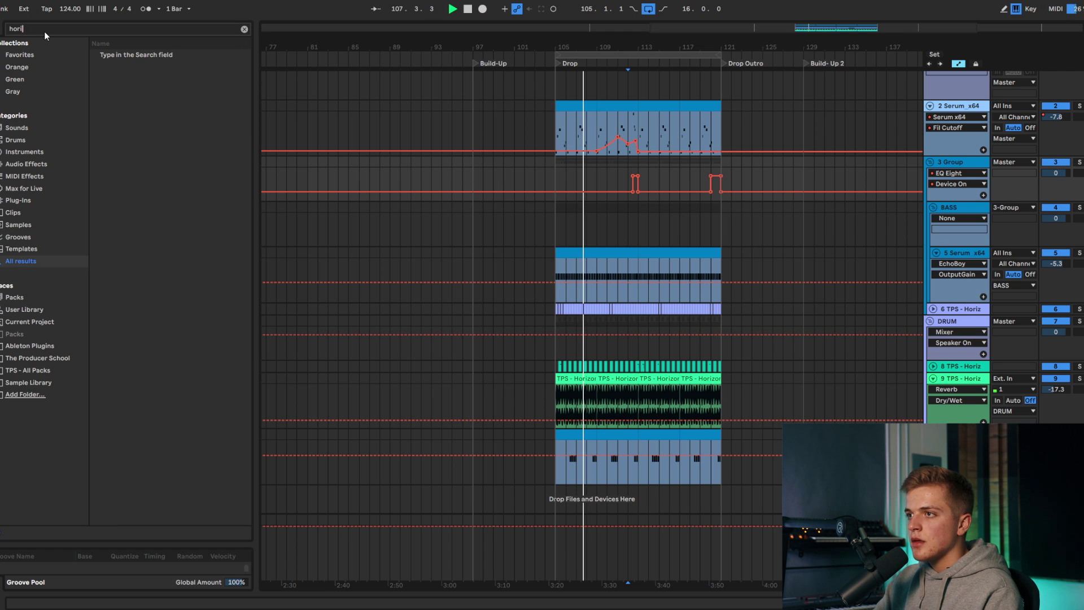
text(zon impac)
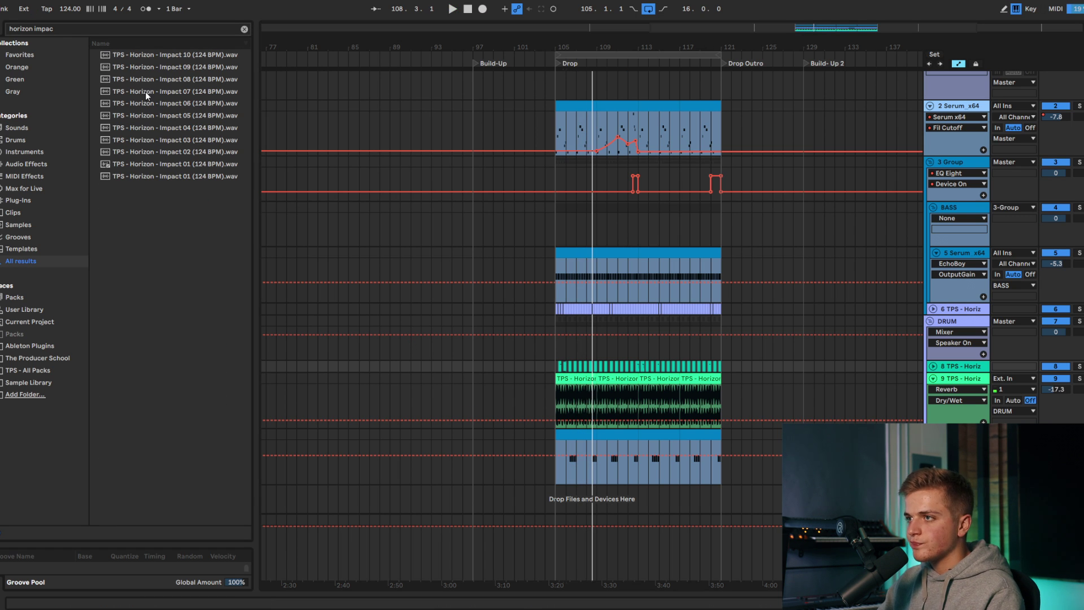
Step: Search the browser for "astral impact" samples
key(BackSpace)
key(BackSpace)
key(BackSpace)
key(BackSpace)
key(BackSpace)
key(BackSpace)
key(BackSpace)
key(BackSpace)
key(BackSpace)
key(BackSpace)
key(BackSpace)
key(BackSpace)
key(BackSpace)
text(astra)
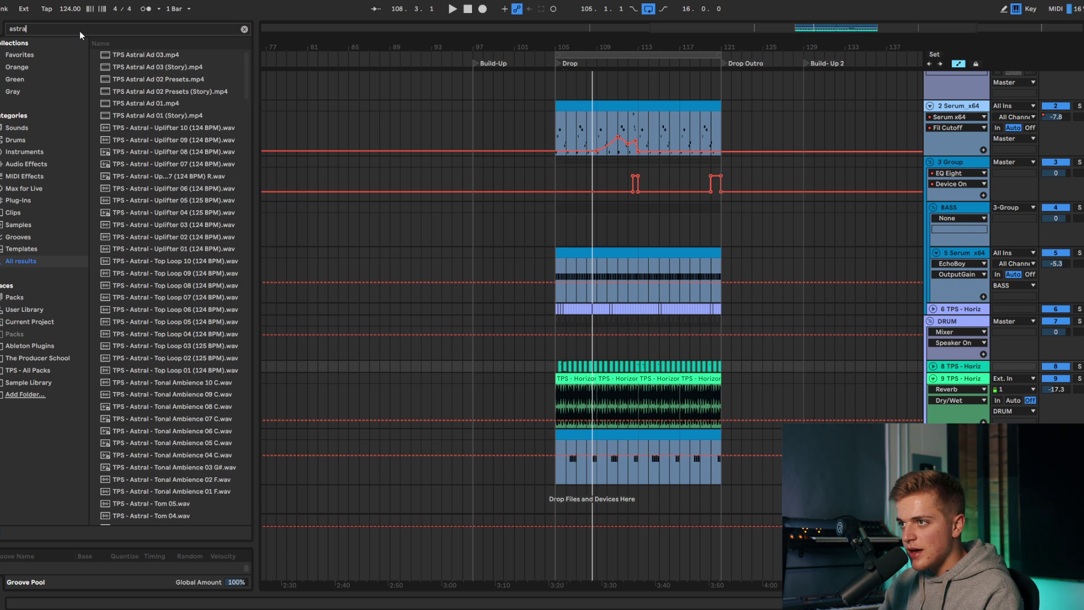
text(l imnpact)
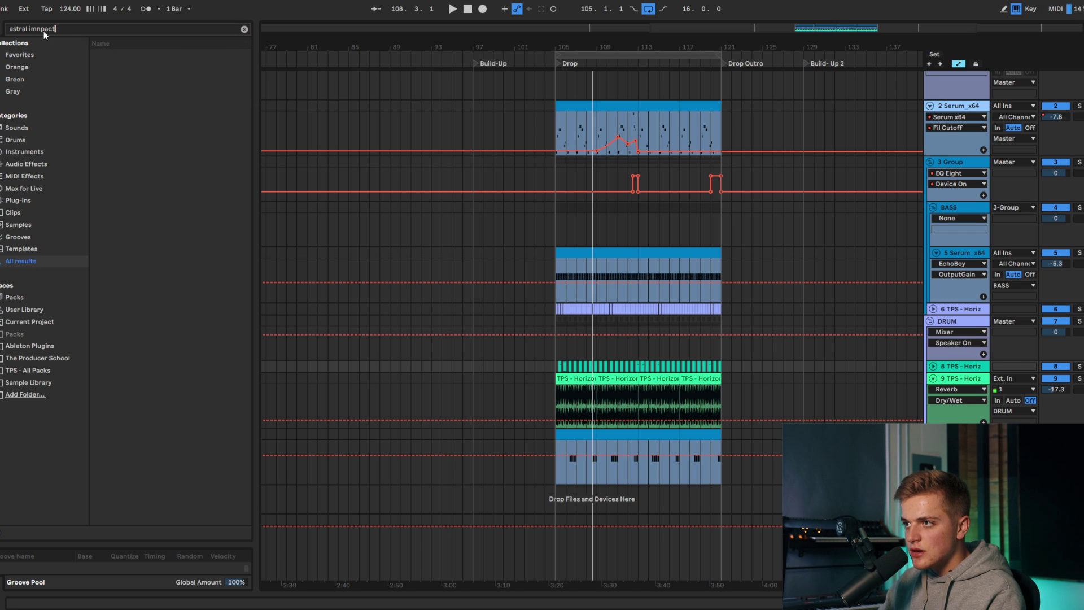
click(41, 29)
key(BackSpace)
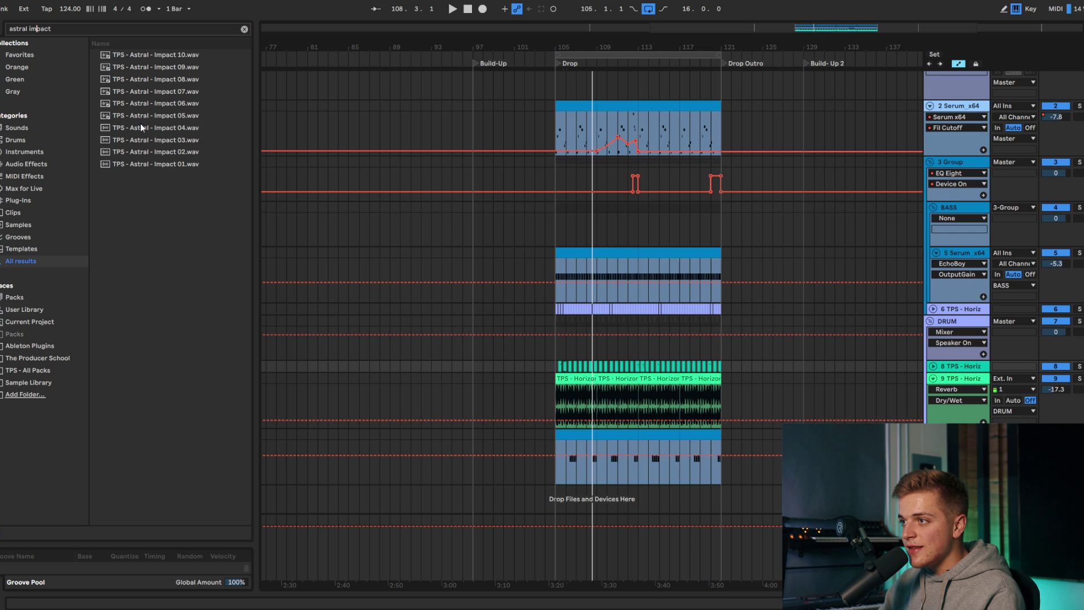
Step: Place TPS - Astral - Impact 07 on a new audio track at the Drop's start, play it from 104.4.1 and lower its volume to about -15 dB
drag(151, 94, 566, 439)
click(526, 460)
key(space)
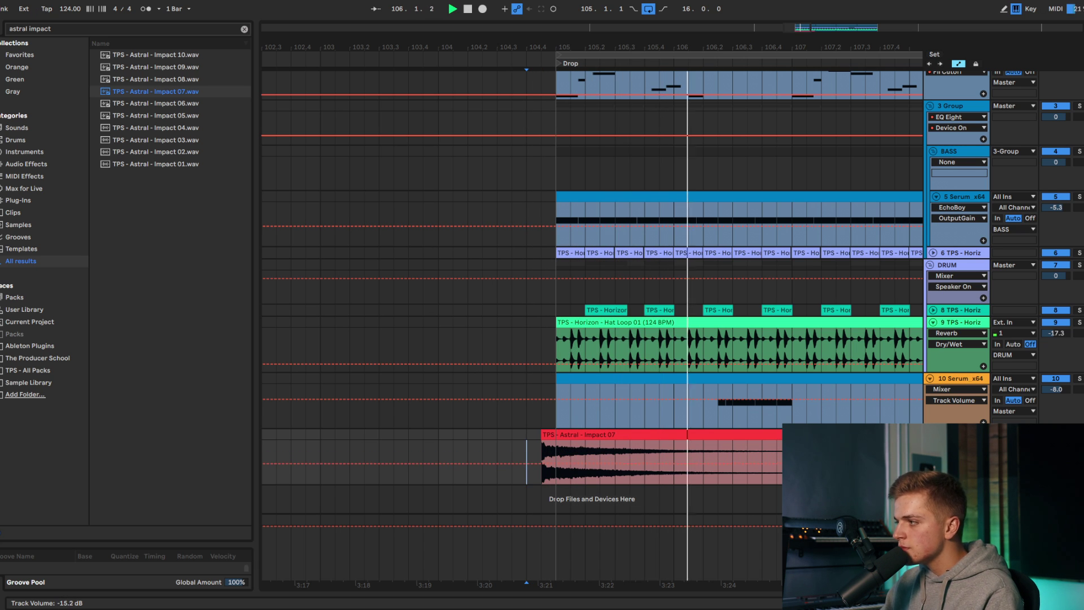
Step: Boost band 3 of the EQ Eight on percussion track 8 slightly around 1 kHz and fold the DRUM group
double_click(964, 309)
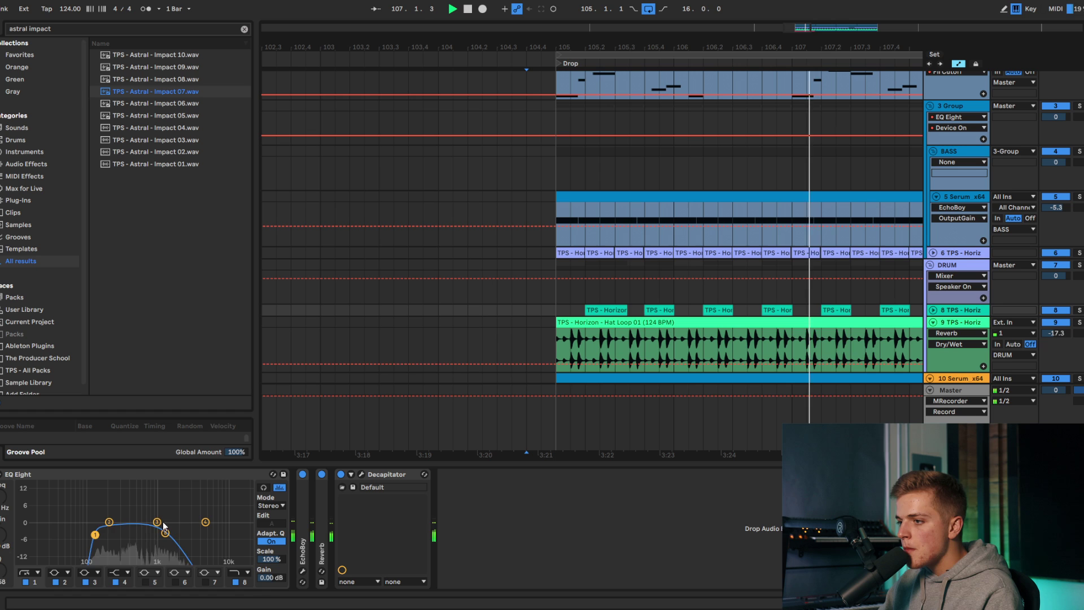
click(933, 310)
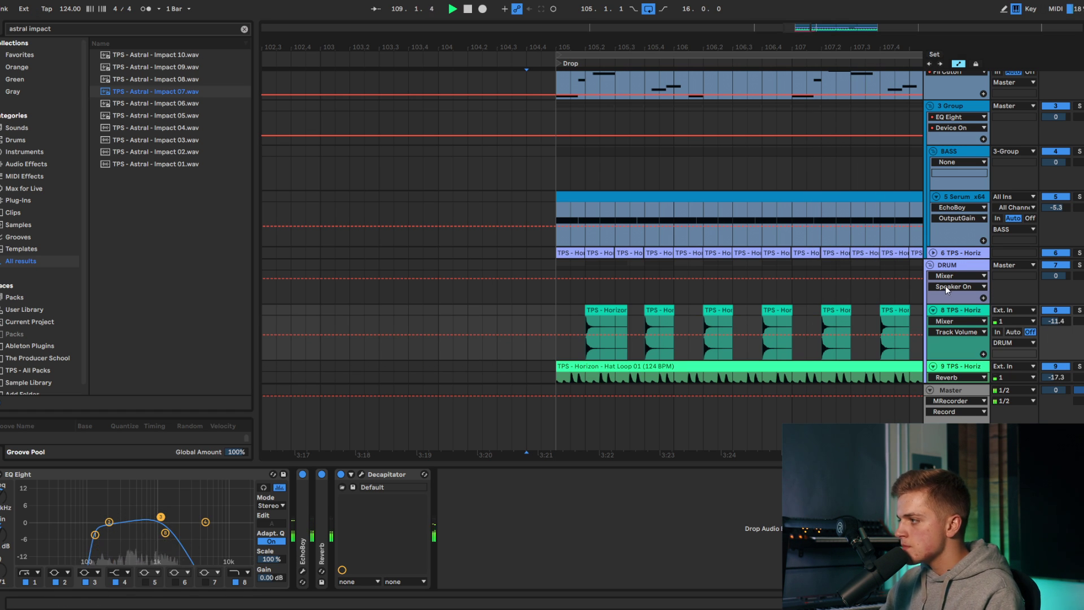
click(933, 310)
click(930, 266)
scroll(649, 266, down, 8)
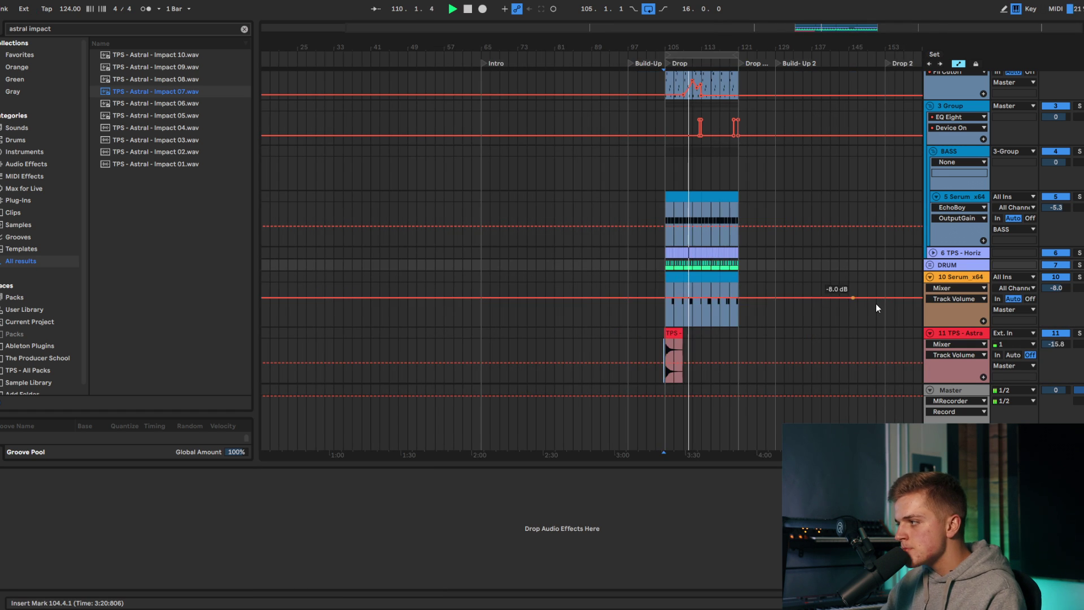
Step: Collapse Pro-Q 3, Bass - Punch, Saturator, EQ Eight, EchoBoy, ValhallaVintageVerb and Kickstart 2 in the Serum bass chain, and hide the device view
scroll(858, 304, up, 2)
scroll(430, 324, up, 2)
click(412, 233)
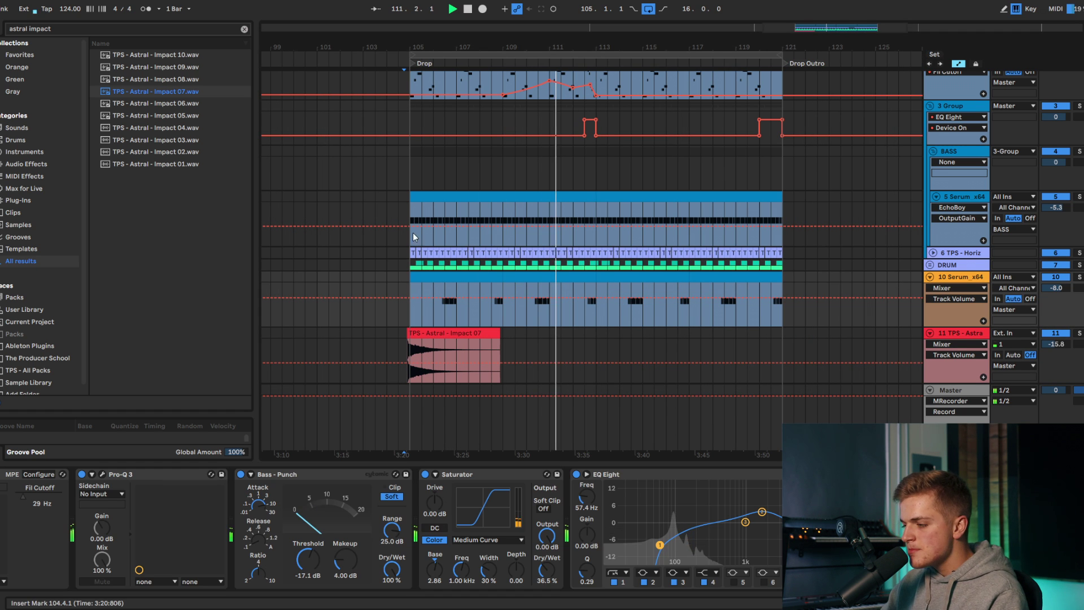
double_click(153, 478)
double_click(214, 471)
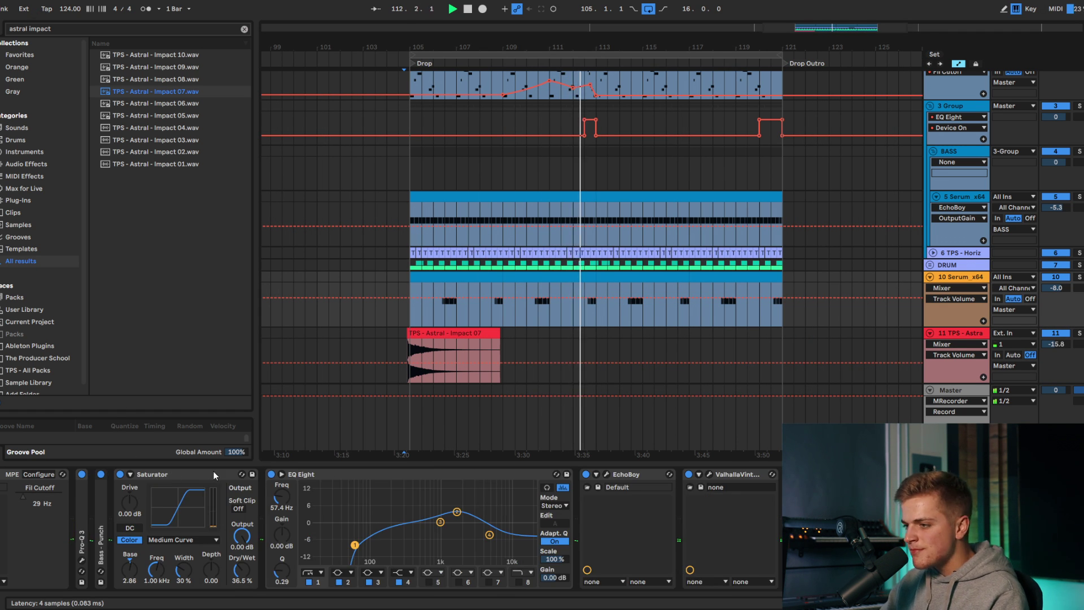
double_click(205, 471)
double_click(204, 471)
double_click(211, 473)
double_click(212, 473)
double_click(214, 473)
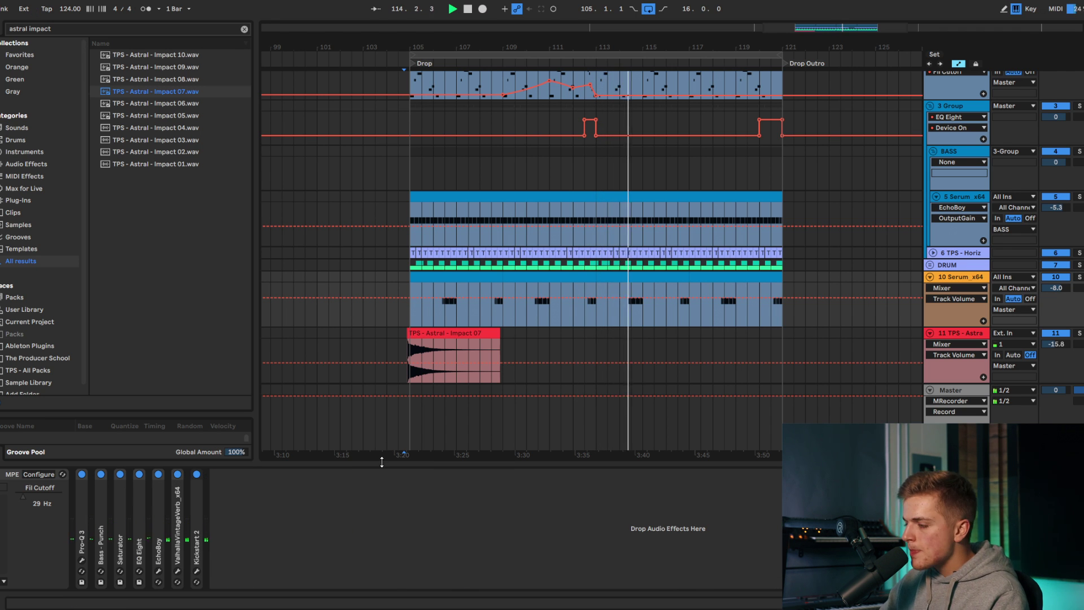
drag(381, 462, 384, 508)
Step: Look over the Drop's whole arrangement and select the first eight bars of bass on track 5 during playback
key(w)
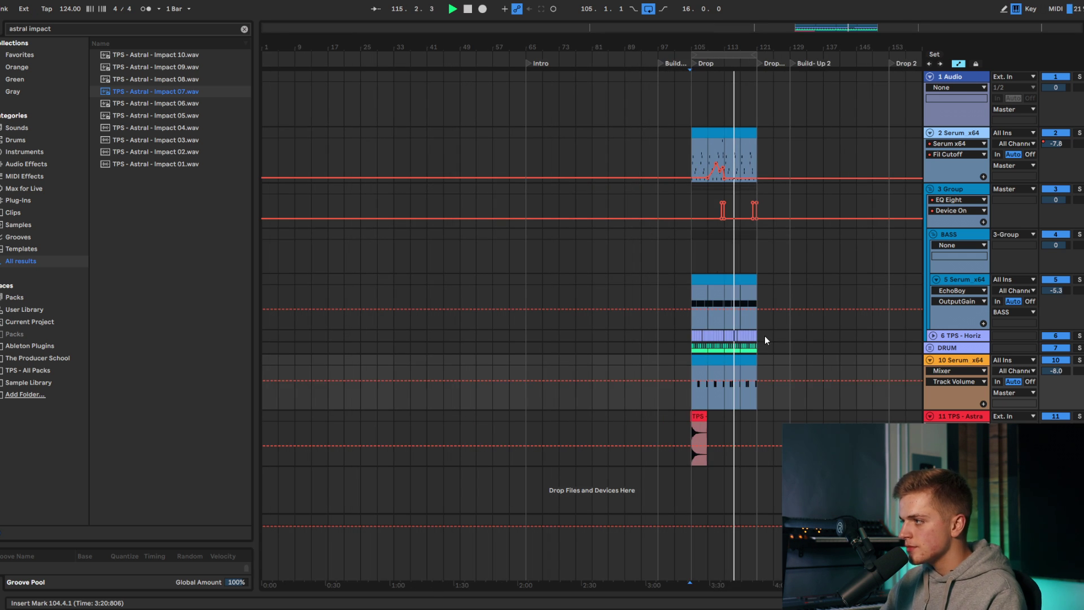
key(z)
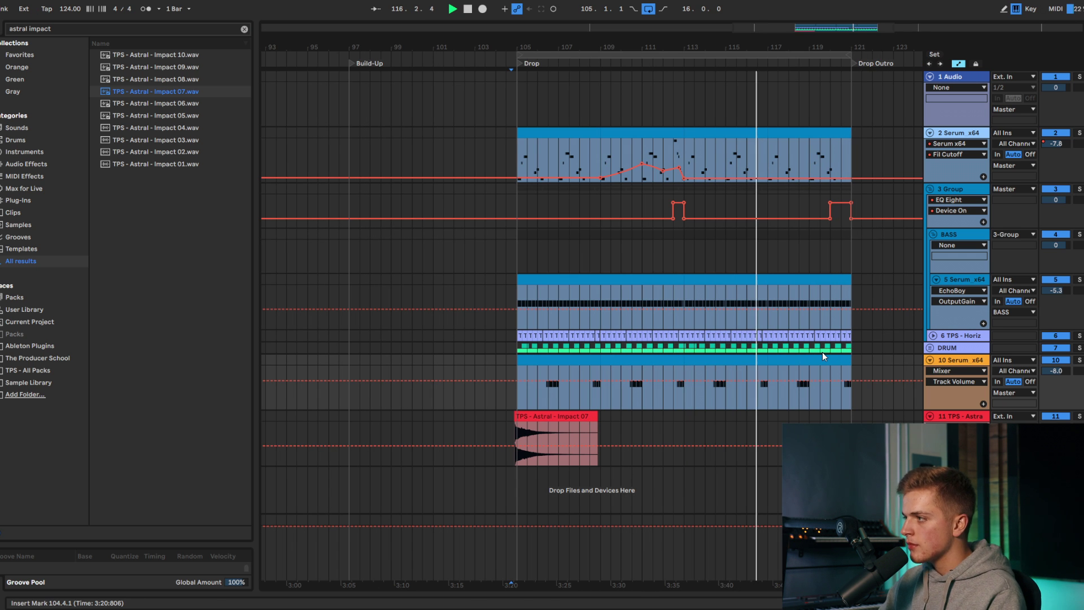
scroll(715, 277, down, 3)
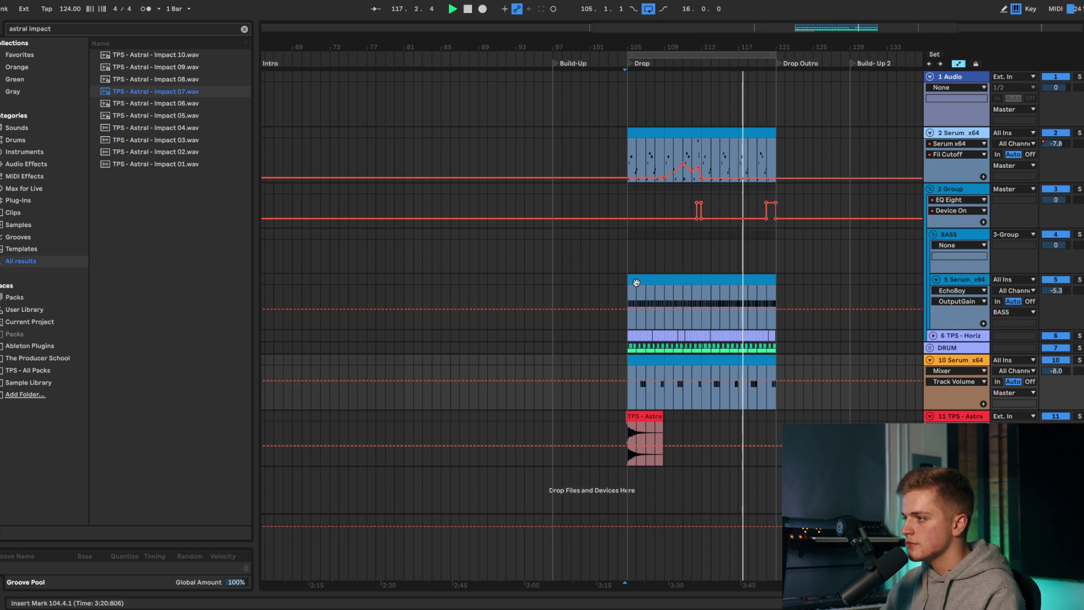
click(639, 280)
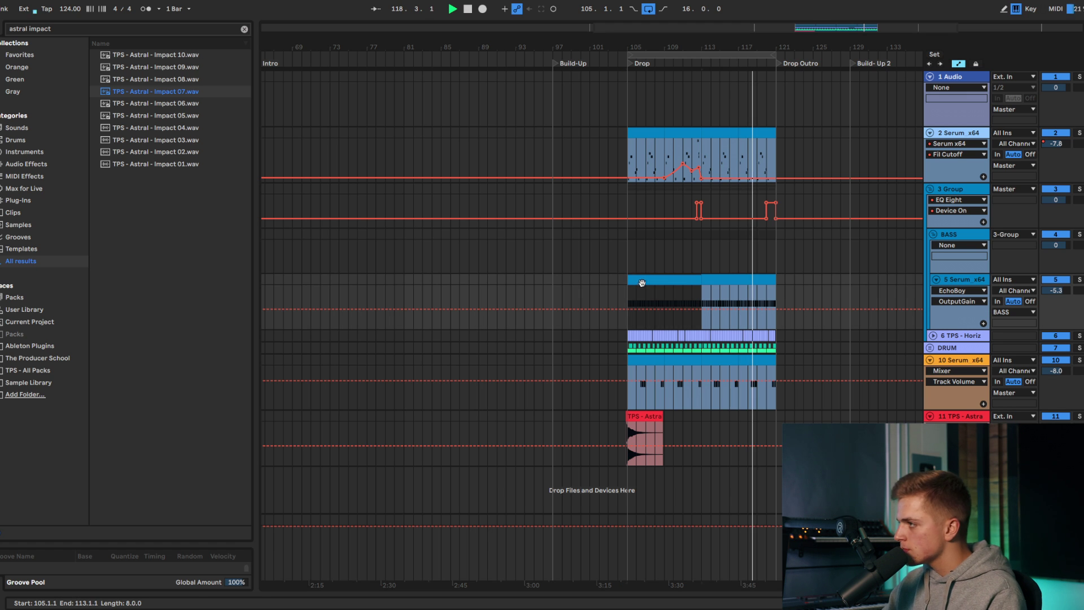
key(x)
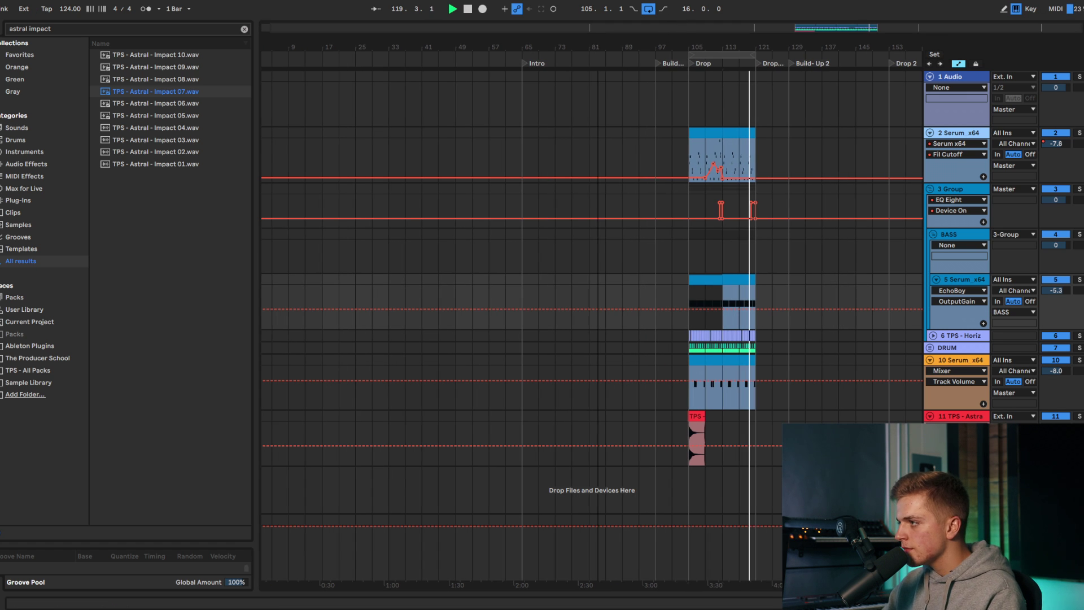
scroll(711, 188, up, 3)
scroll(711, 188, down, 3)
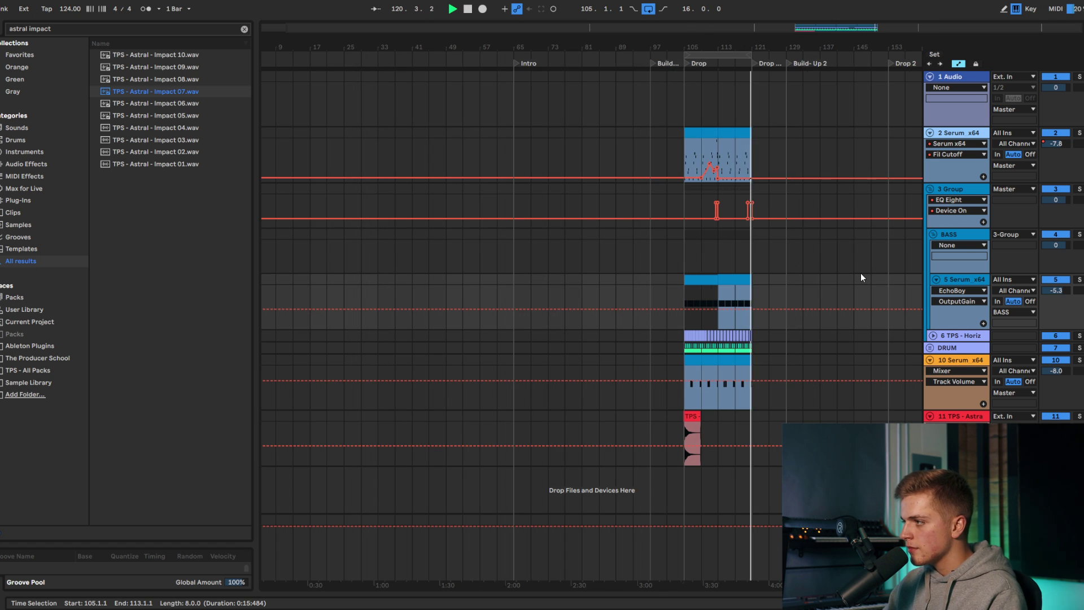
scroll(860, 273, up, 3)
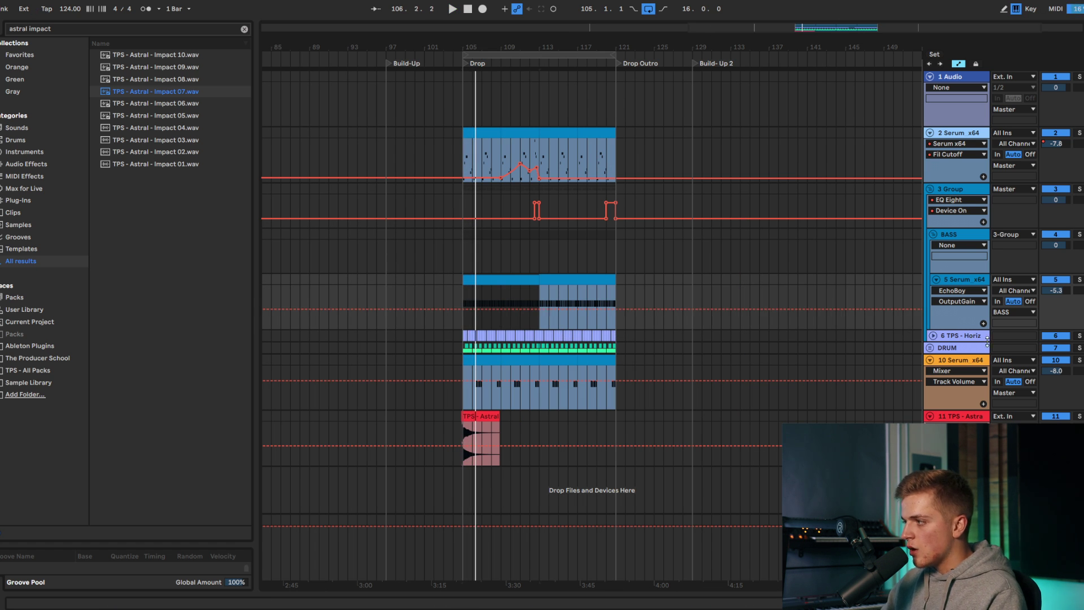
Step: Unfold the DRUM group and insert a new audio track below the hat loop on track 9
click(930, 348)
scroll(770, 364, down, 2)
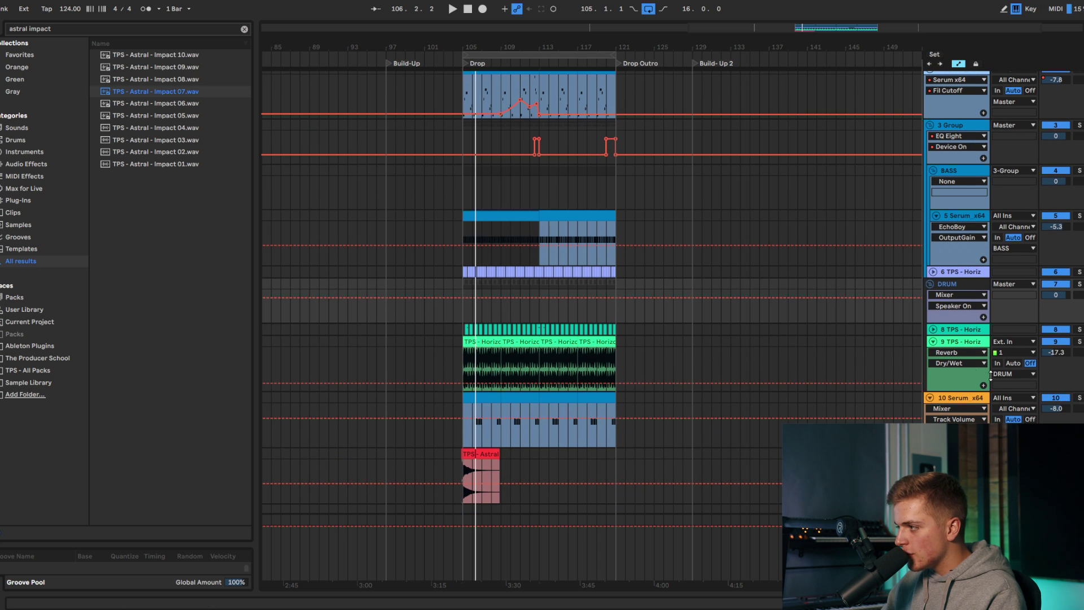
right_click(969, 345)
click(1002, 477)
Step: Search the browser for "HORIZON SNARE" and preview TPS - Horizon - Snare 06 and Snare 05
key(ctrl+f)
text(HORIZON SNARE)
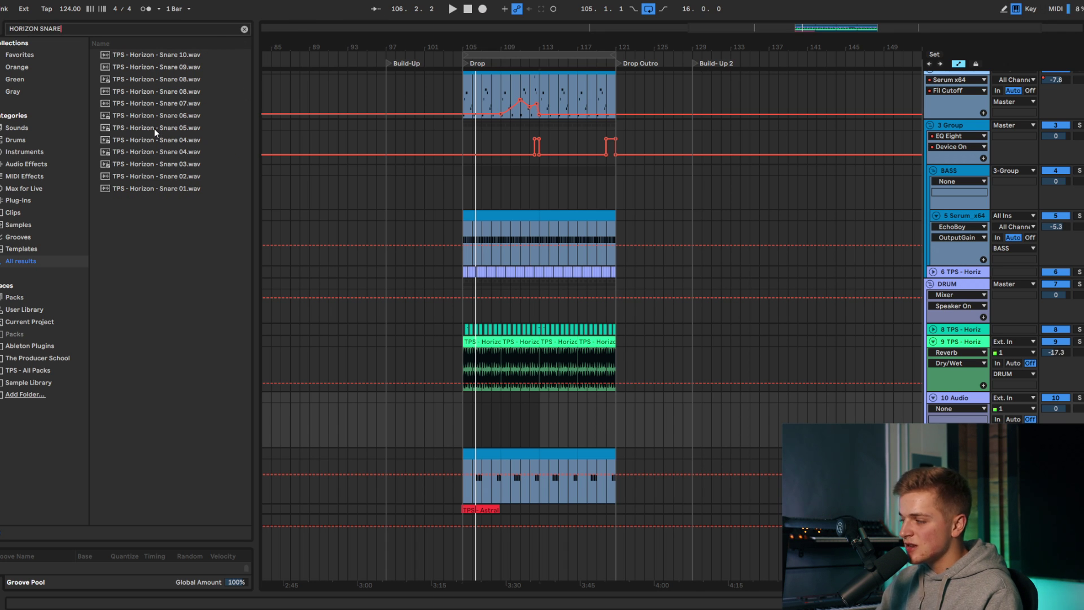
click(141, 115)
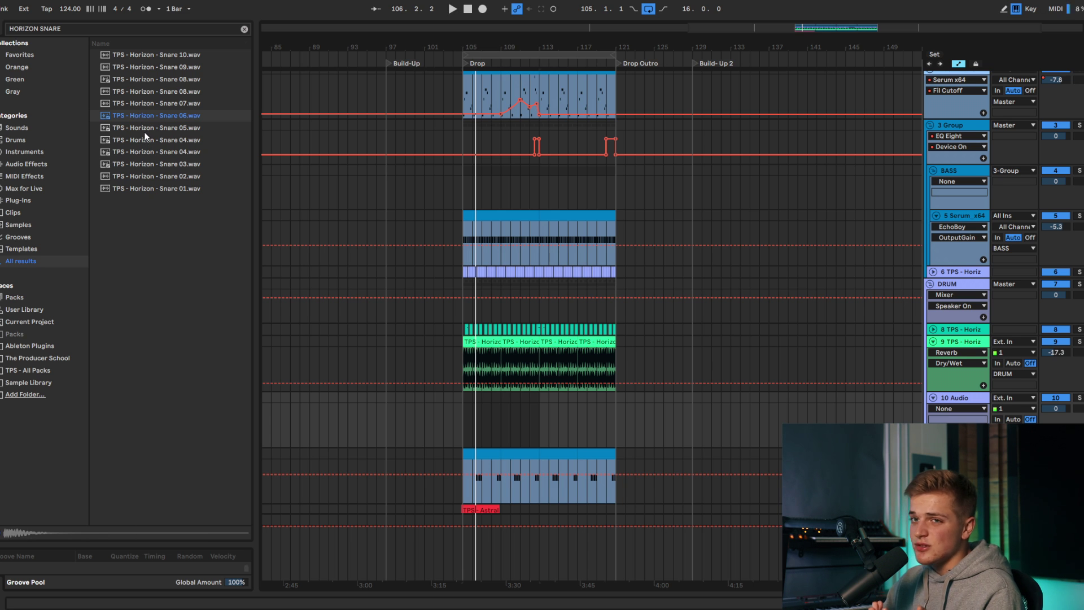
click(146, 129)
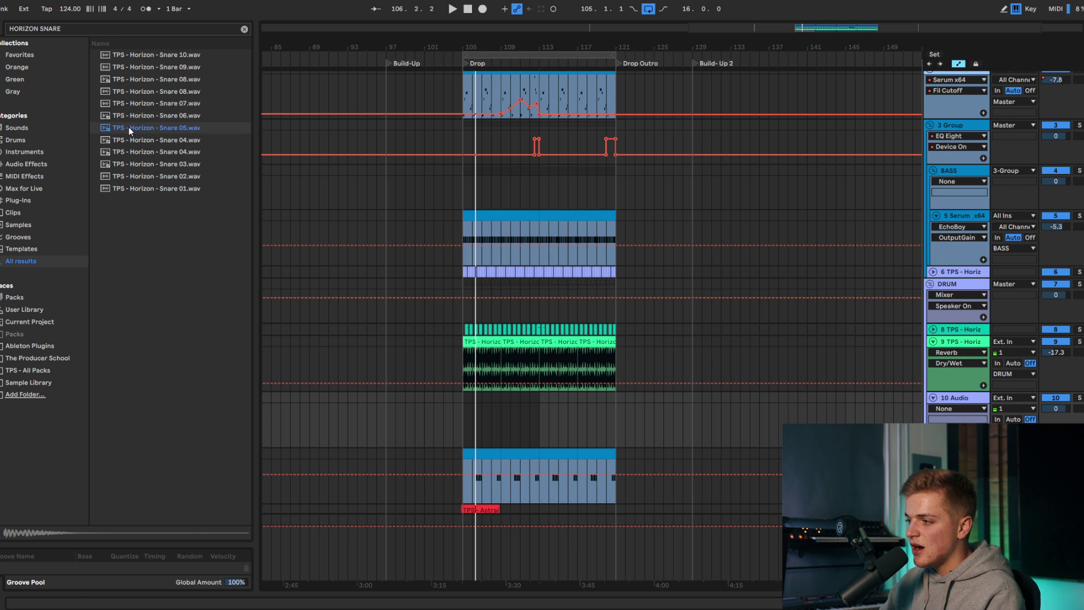
click(569, 412)
click(530, 410)
scroll(551, 405, up, 8)
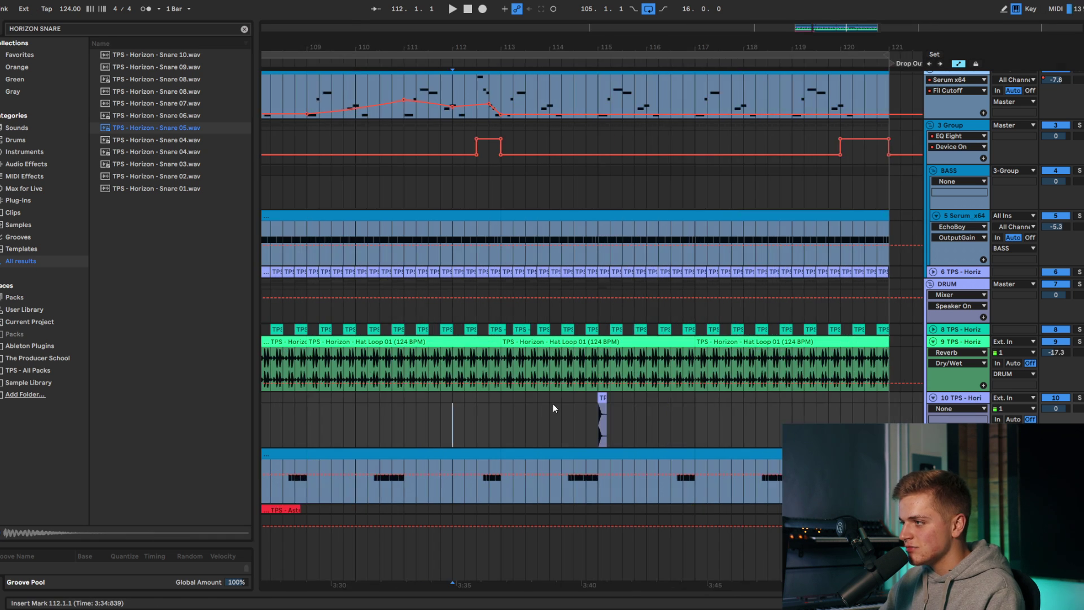
key(ctrl+z)
Step: Place TPS - Horizon - Snare 05 on the new audio track at 113.2.1
click(451, 405)
scroll(473, 406, up, 3)
click(590, 413)
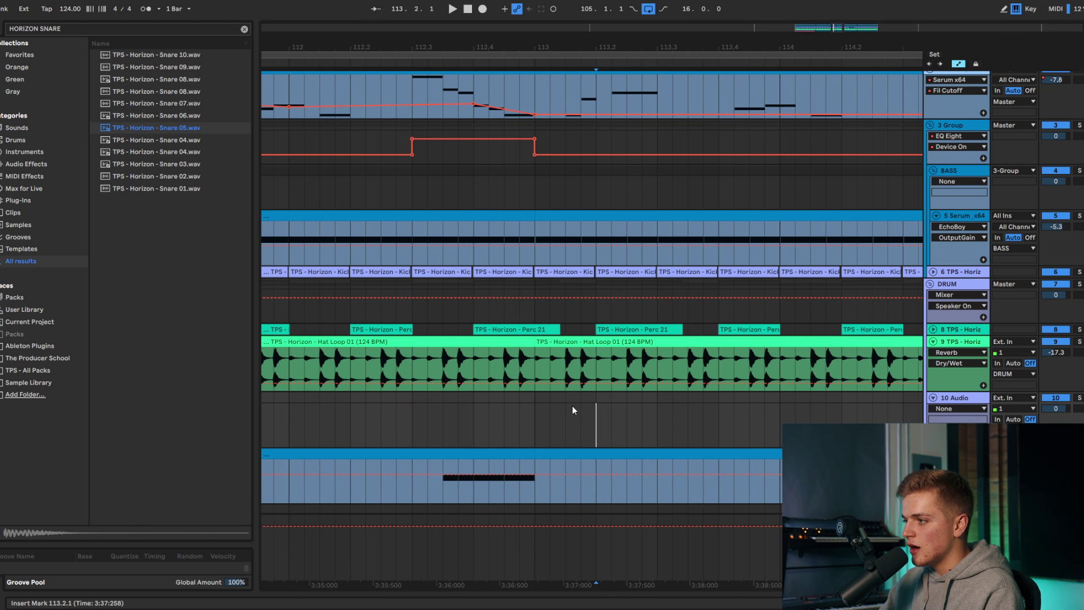
key(ctrl+v)
Step: Play from 112.2.4 and lower the snare track's volume to -6.6 dB
click(398, 414)
key(space)
mouse_move(1046, 447)
mouse_down()
mouse_move(1047, 469)
mouse_move(1057, 412)
mouse_move(1059, 424)
mouse_up()
key(space)
key(space)
key(space)
key(space)
drag(1059, 425, 1058, 469)
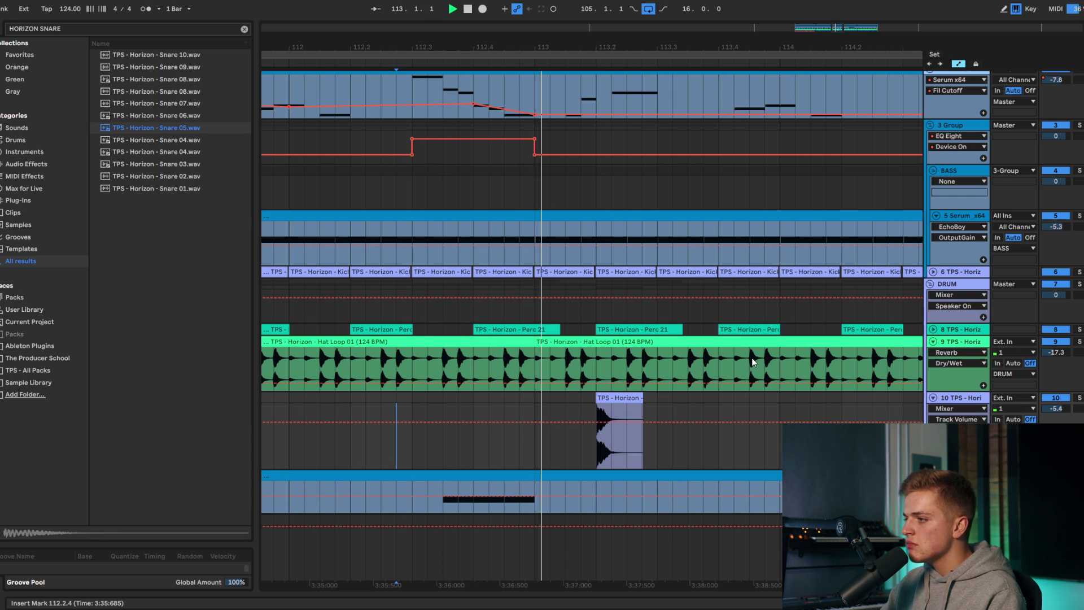
key(space)
key(space)
Step: Duplicate the half-bar containing the snare three times so it repeats through 114.4, and listen to the result
drag(541, 398, 652, 410)
key(ctrl+d)
key(ctrl+d)
key(ctrl+d)
scroll(598, 396, down, 5)
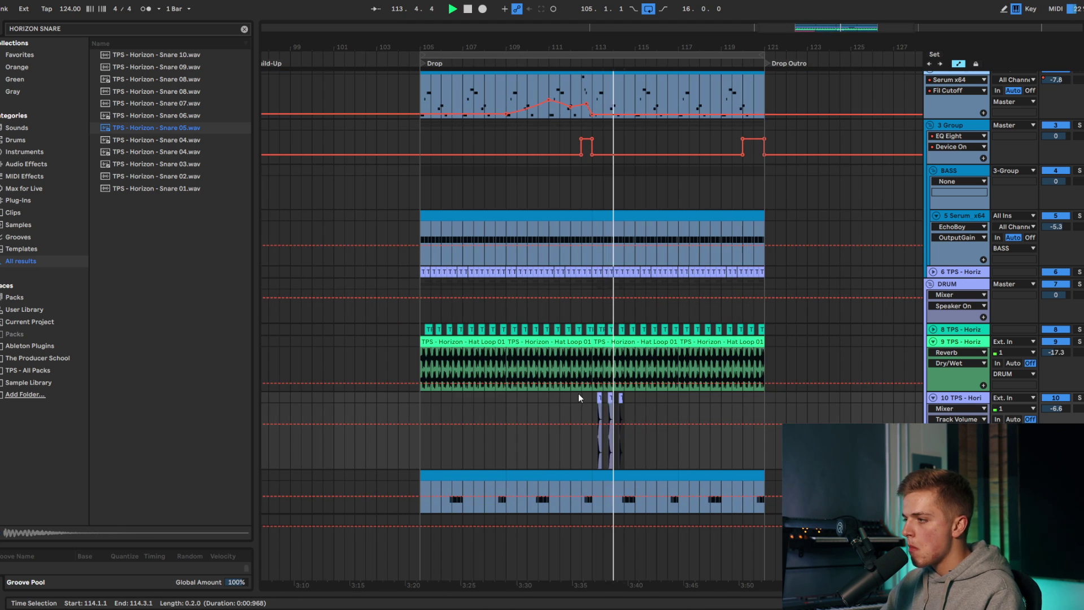
scroll(631, 405, up, 5)
click(639, 411)
click(651, 408)
key(space)
Step: Copy the last snare hit to 114.3.3, midway before the fourth snare, and play the pattern
click(651, 398)
key(ctrl+c)
click(580, 408)
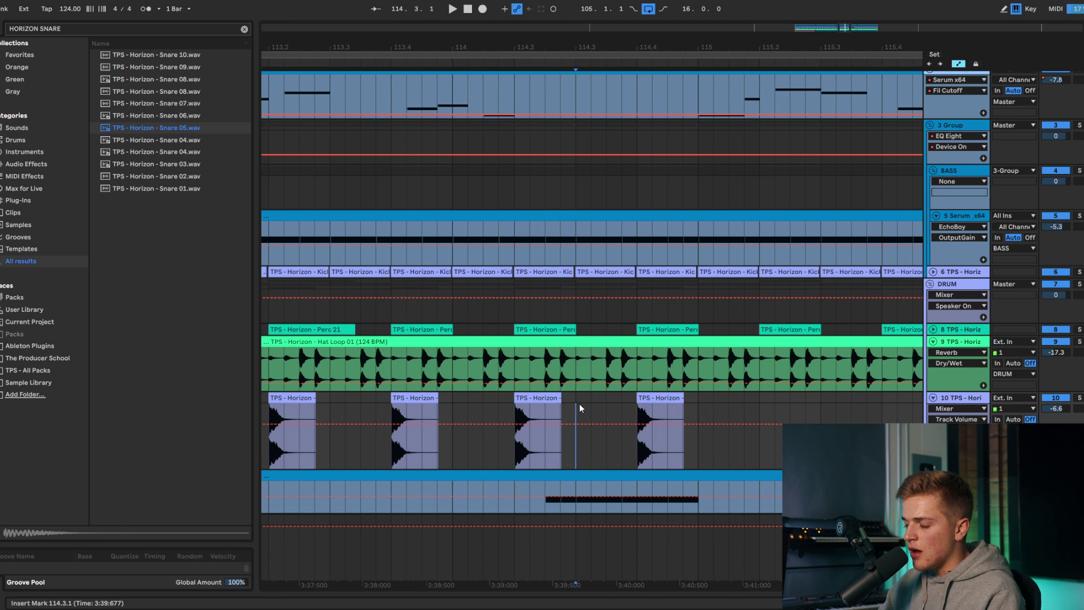
key(ctrl+v)
mouse_move(618, 400)
mouse_down()
mouse_move(605, 400)
mouse_move(620, 398)
mouse_up()
click(468, 411)
key(space)
Step: Lower the clip gain of the added snare at 114.3.3 to -1.68 dB and listen to the fill
double_click(616, 400)
key(space)
drag(189, 367, 190, 389)
key(space)
key(space)
click(482, 163)
key(space)
key(space)
Step: Copy the quieter snare to 114.4.3, right after the fourth hit, and play the fill
click(621, 120)
key(ctrl+c)
click(667, 133)
key(ctrl+v)
key(space)
key(space)
key(space)
key(space)
key(space)
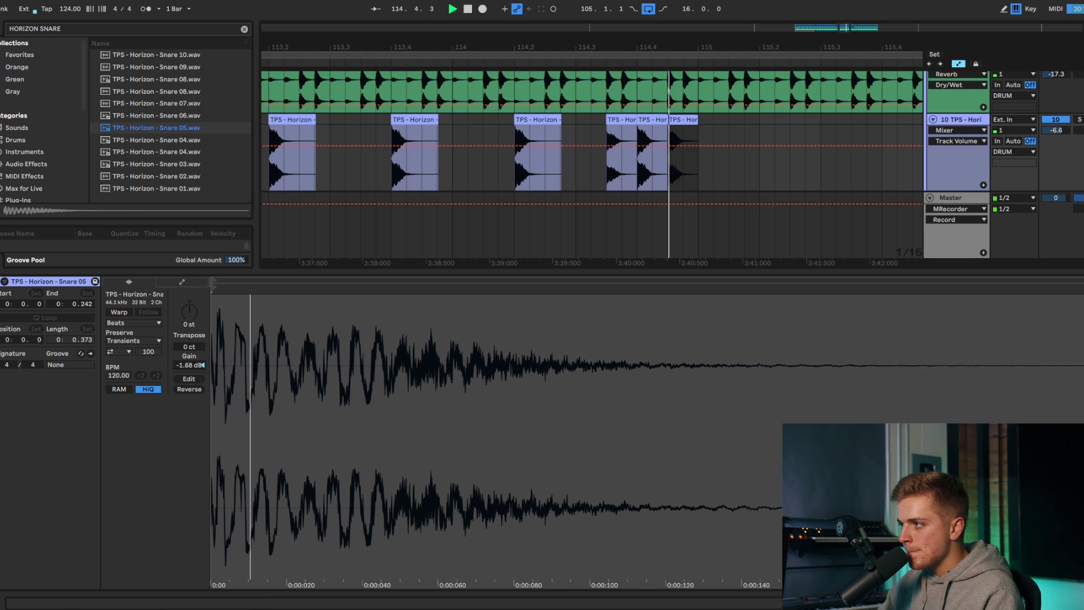
Step: Play the snare pattern from its first hit, hide the clip view and replay it from 112.4.3 with all tracks
scroll(584, 164, down, 3)
click(446, 176)
key(space)
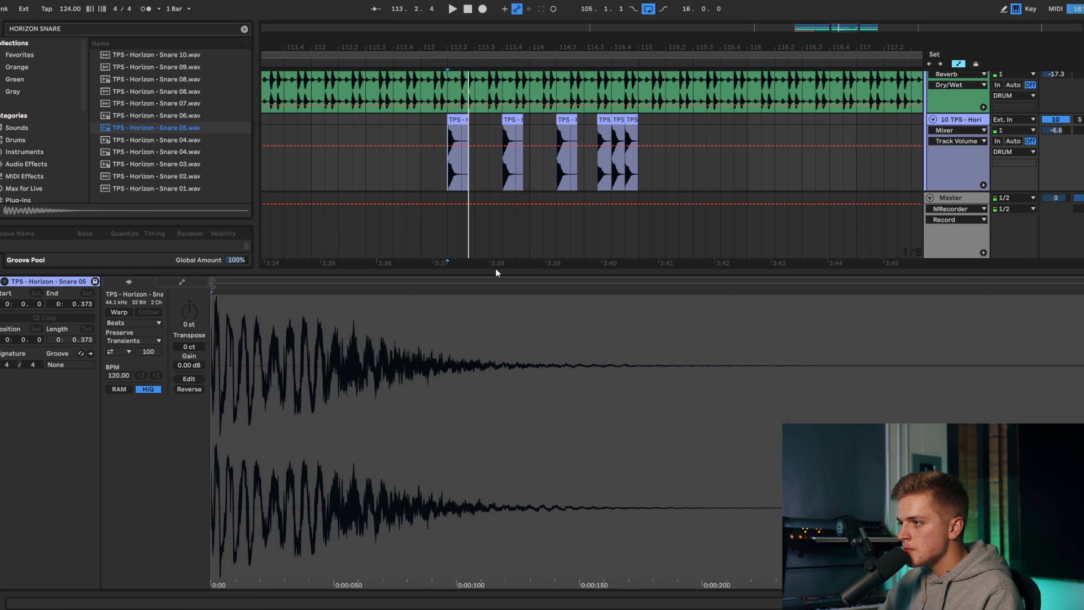
double_click(495, 269)
click(402, 299)
key(space)
scroll(403, 299, down, 3)
scroll(425, 299, up, 3)
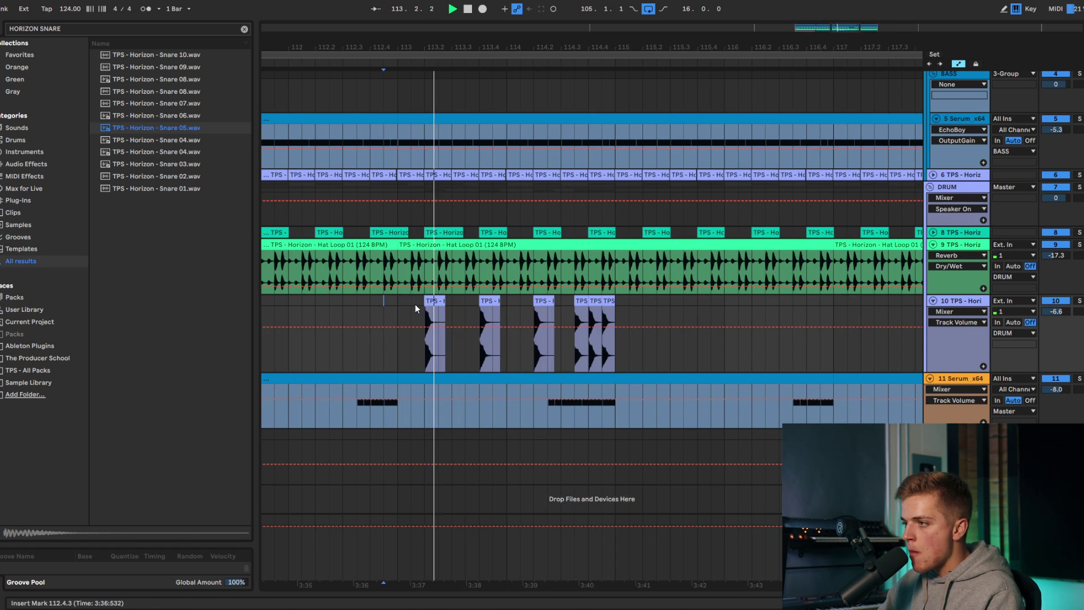
Step: Duplicate the two-bar snare pattern from 113.1.1 three times to fill the Drop up to 121.1.1
drag(400, 306, 612, 314)
key(ctrl+d)
scroll(613, 314, down, 3)
key(ctrl+d)
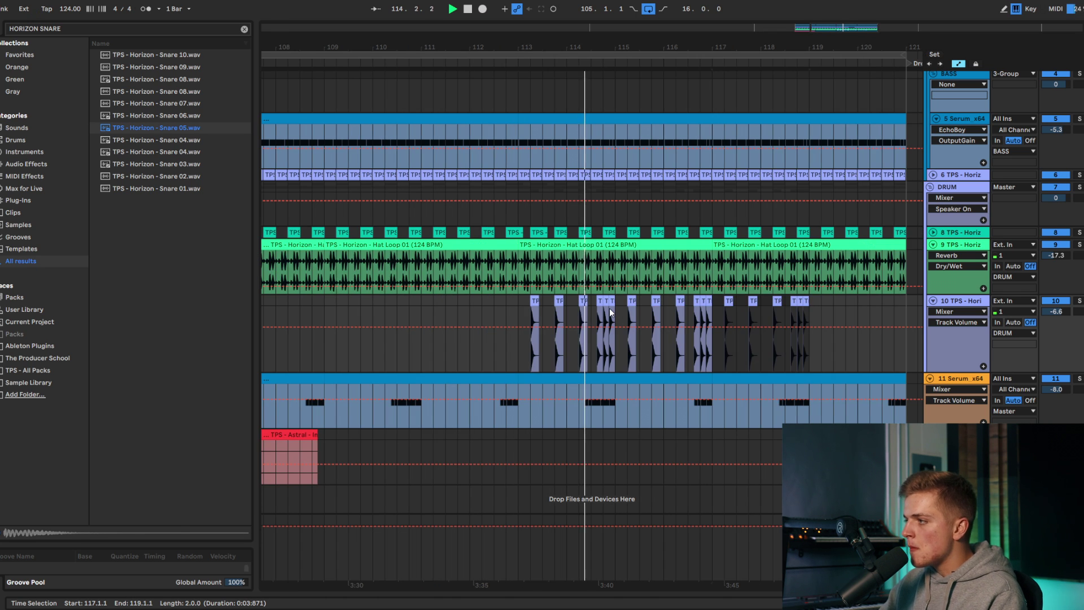
key(ctrl+d)
scroll(609, 307, down, 3)
Step: Set the snare track's volume to -8.7 dB and reduce the track's height slightly
drag(1056, 311, 1062, 318)
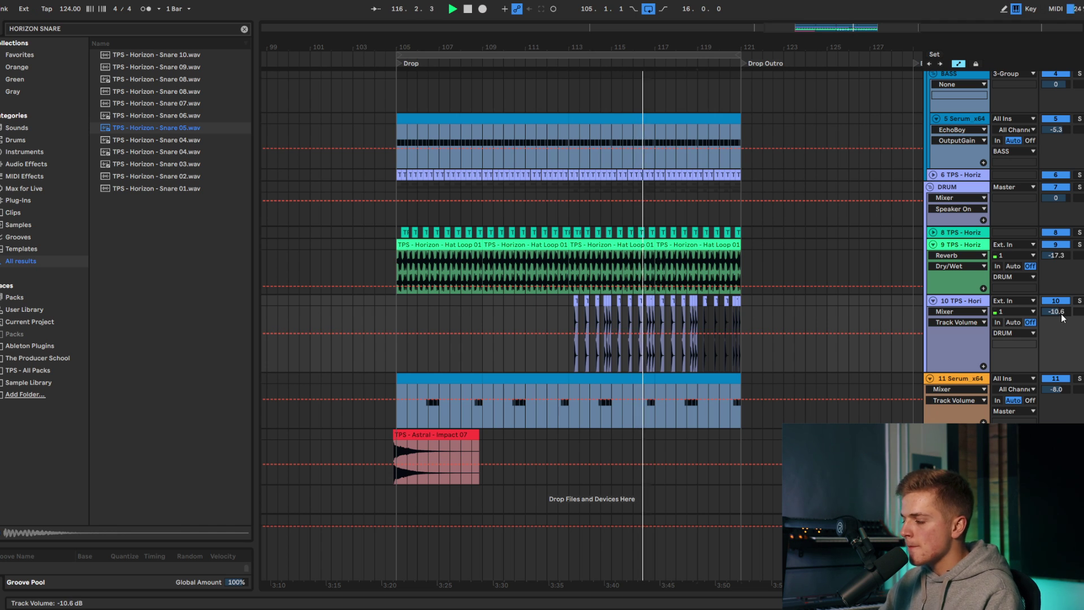
drag(1063, 318, 1063, 311)
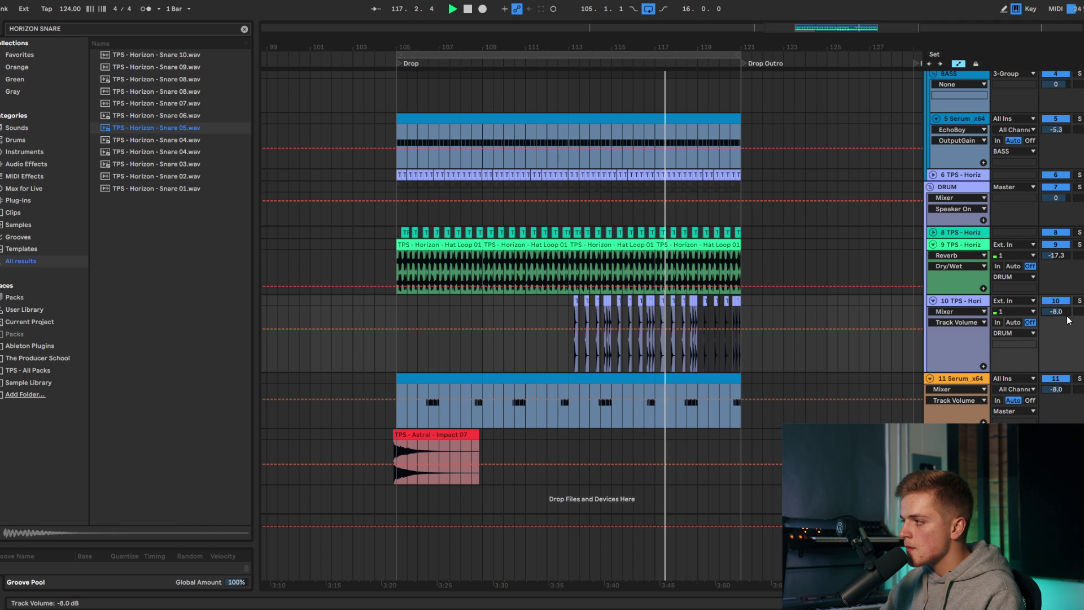
drag(1053, 311, 1050, 307)
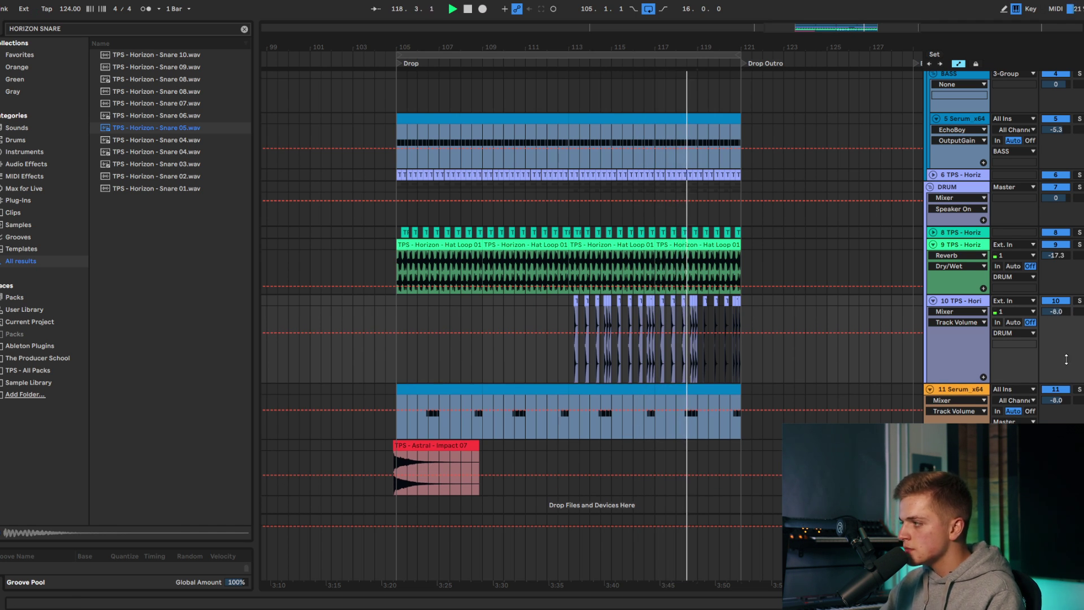
drag(1068, 384, 1068, 361)
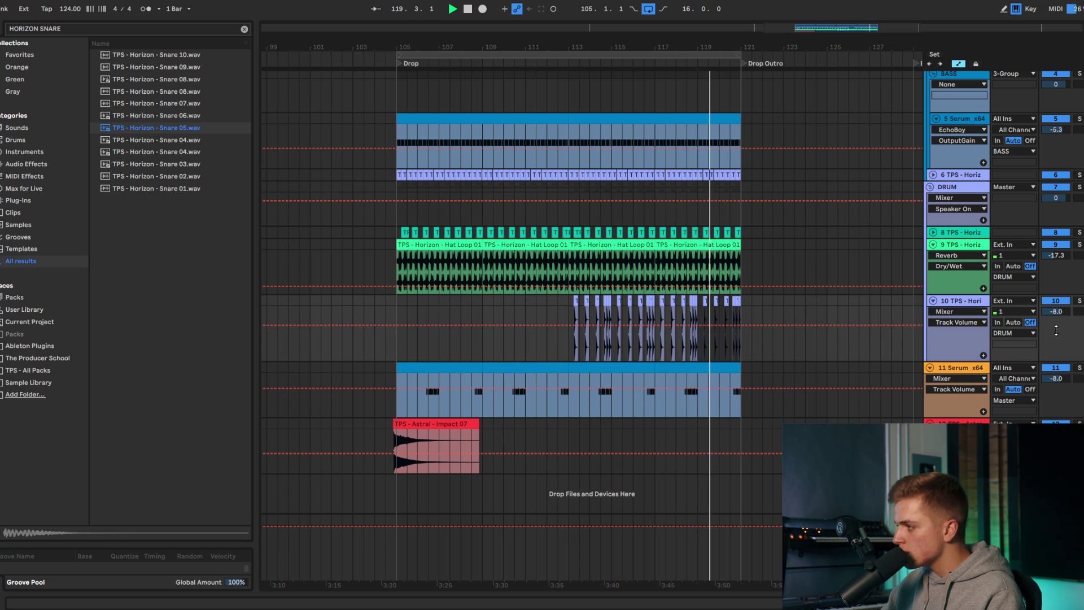
drag(1058, 312, 1060, 317)
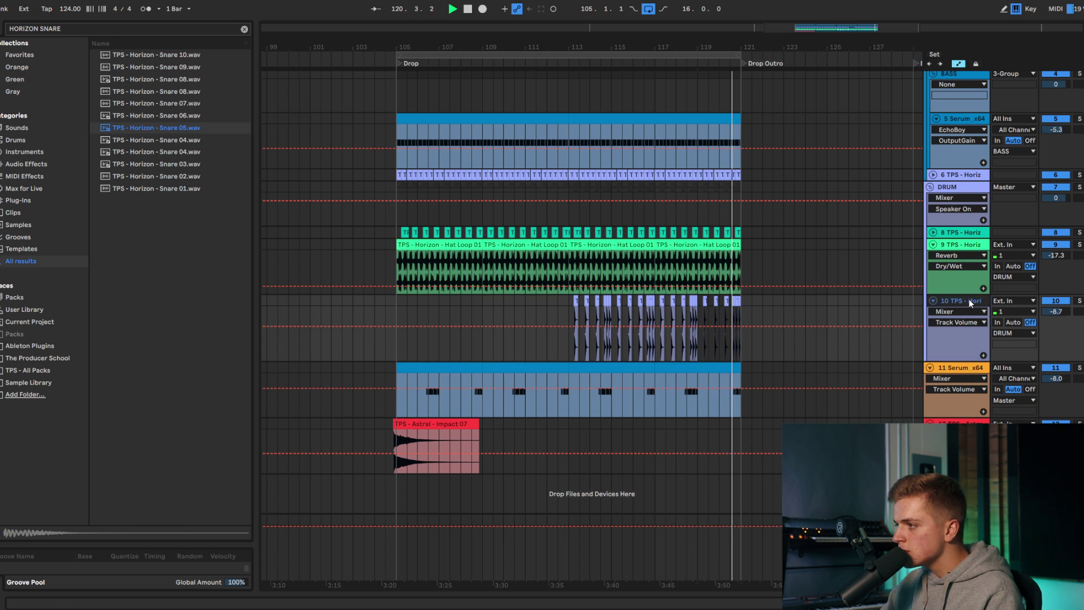
Step: Add a Reverb to the snare track and shorten its Decay Time to 517 ms
double_click(969, 300)
click(62, 31)
text(REVERB)
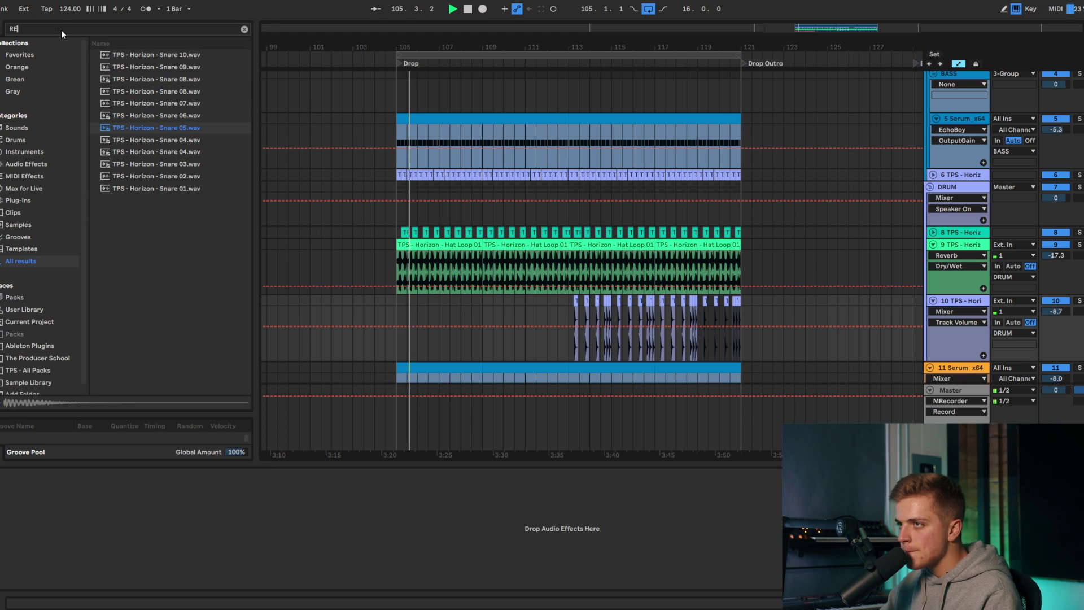
double_click(125, 56)
mouse_move(170, 572)
mouse_down()
mouse_move(169, 587)
mouse_move(172, 573)
mouse_up()
scroll(570, 294, down, 1)
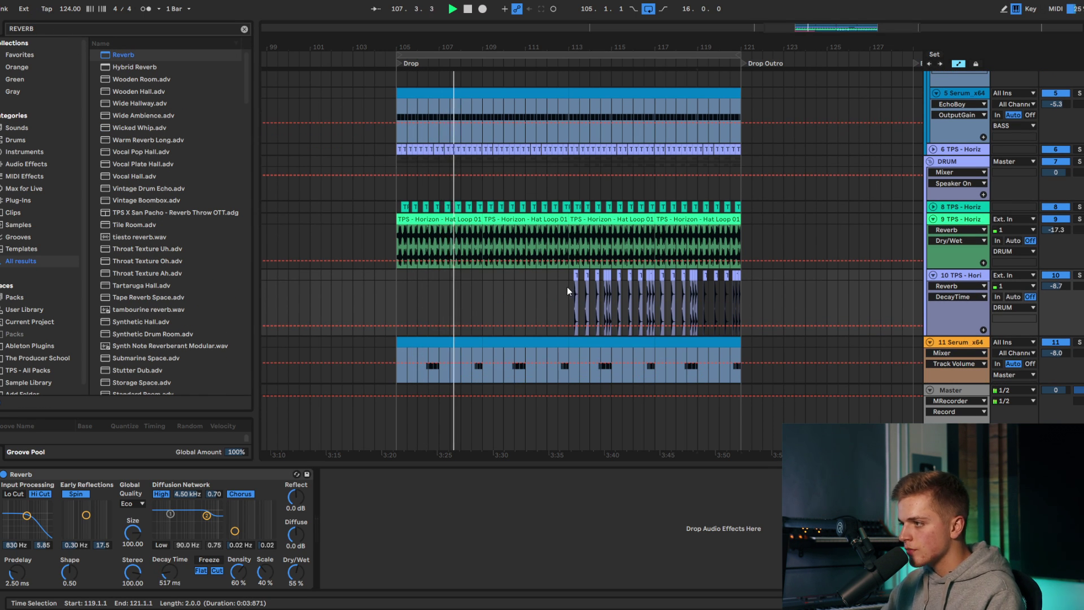
Step: Play from 113.1.1 and set the snare Reverb to 567 ms decay and 33% Dry/Wet, with Lo Cut on and the input filter at 1.24 kHz
click(568, 287)
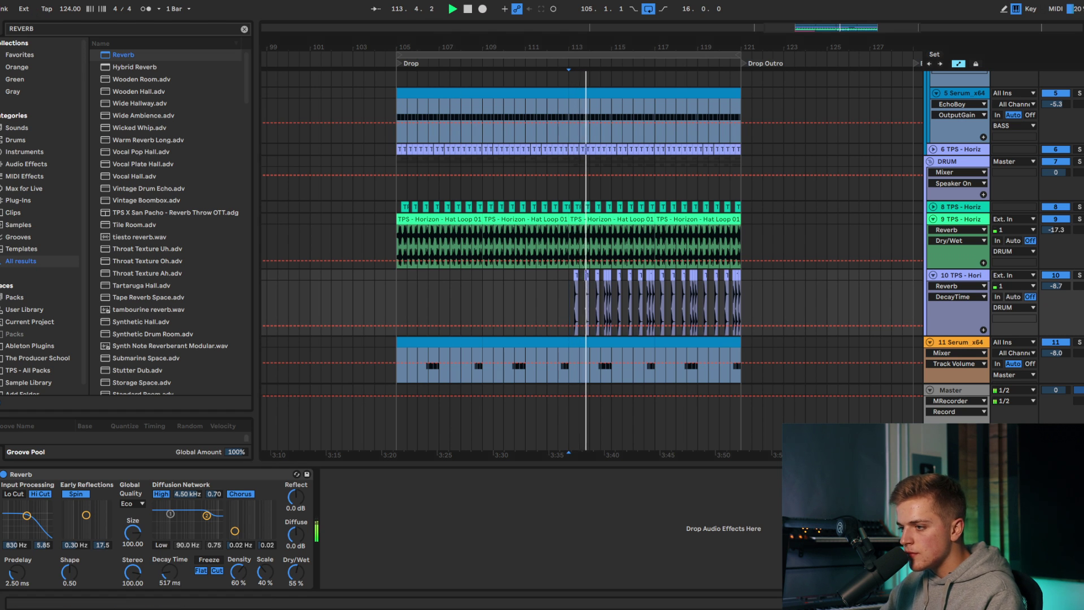
drag(313, 582, 307, 585)
click(13, 494)
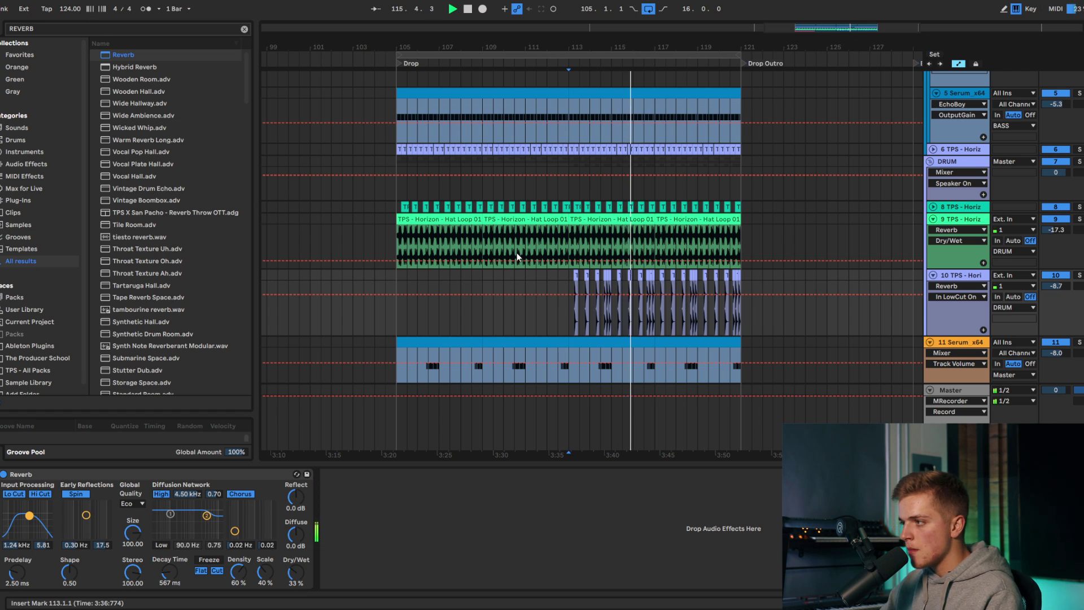
Step: Move the snare track above the hat loop track inside the DRUM group
drag(966, 276, 969, 217)
scroll(881, 234, down, 3)
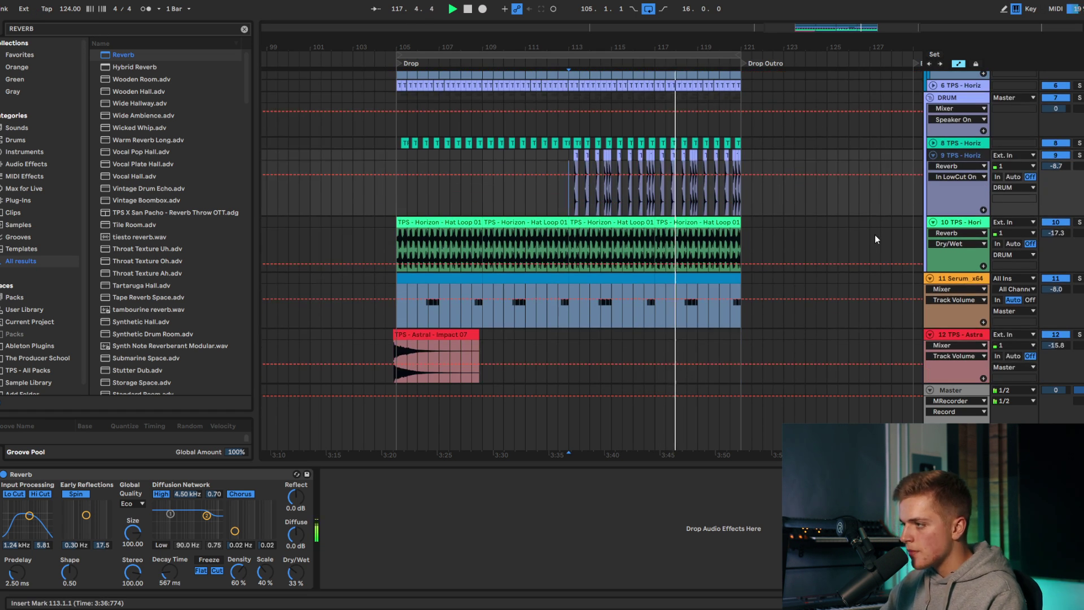
Step: Open the Serum plug-in window on track 11 with the BS - Metal preset
click(962, 289)
click(964, 294)
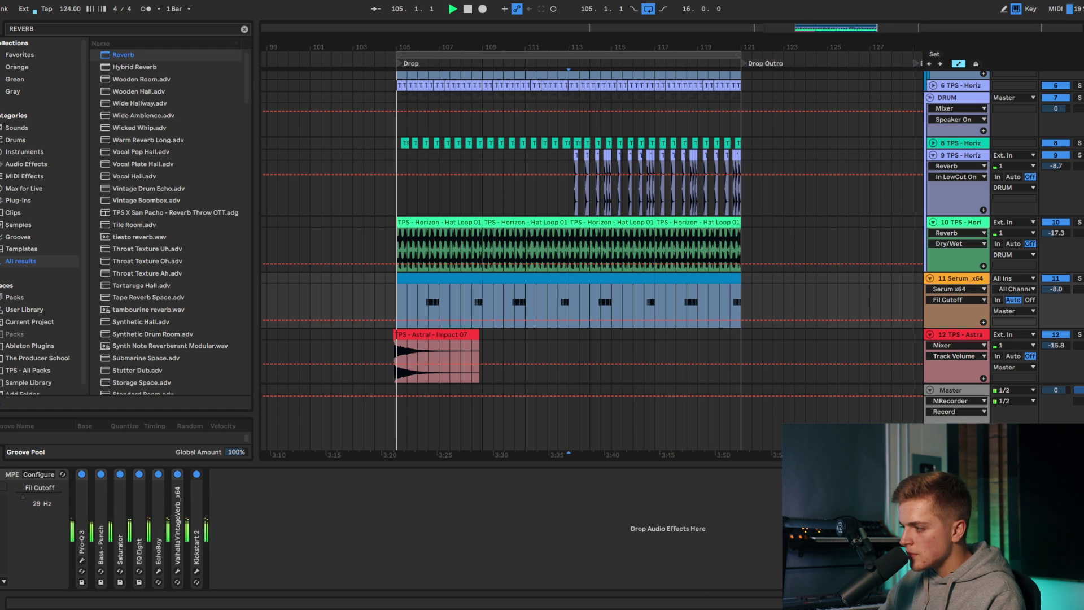
scroll(127, 521, left, 3)
click(23, 474)
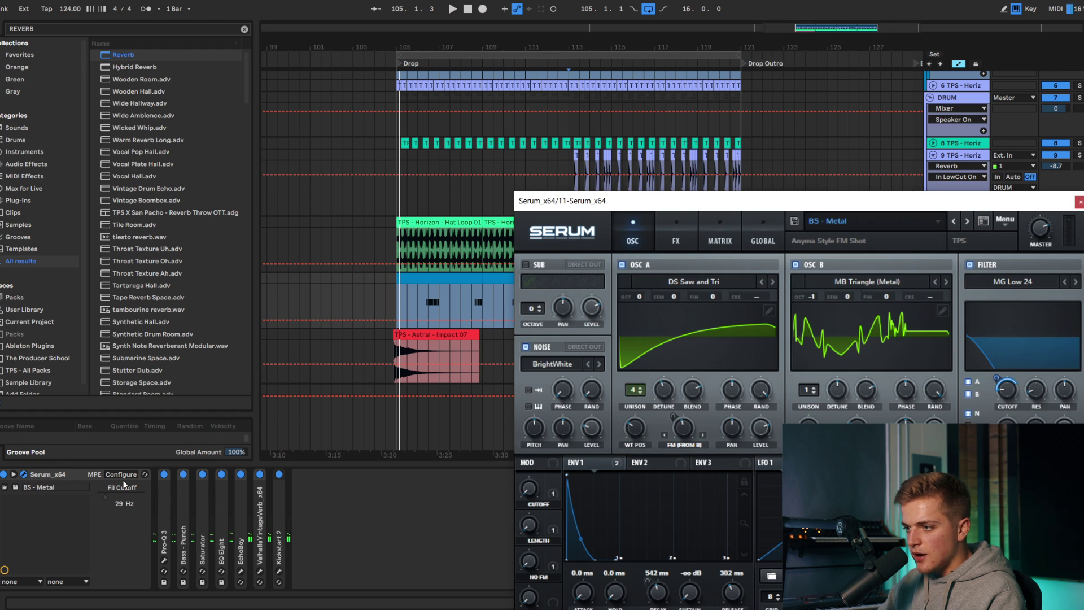
Step: Expose the FX filter cutoff of track 11's Serum as a device parameter, show its automation lane and close the plug-in window
click(673, 231)
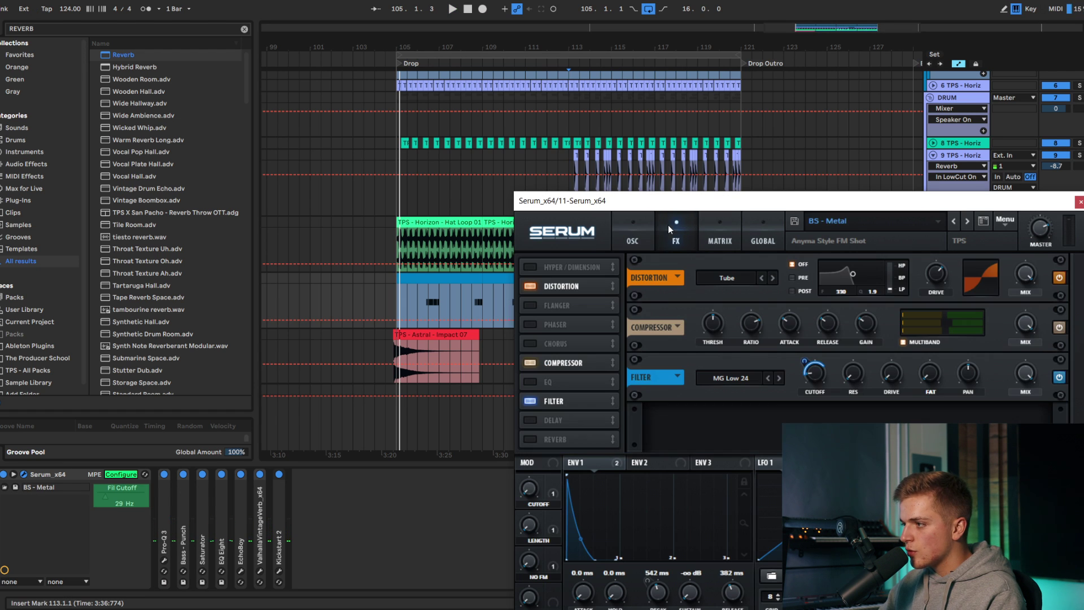
click(819, 382)
right_click(127, 516)
click(140, 523)
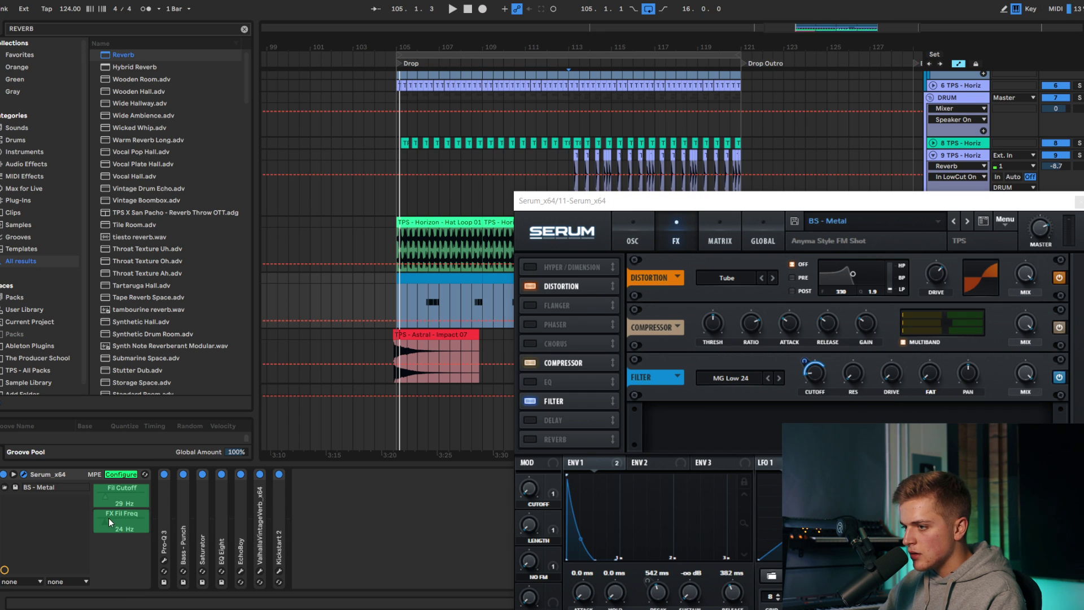
drag(815, 378, 821, 377)
right_click(138, 522)
click(152, 525)
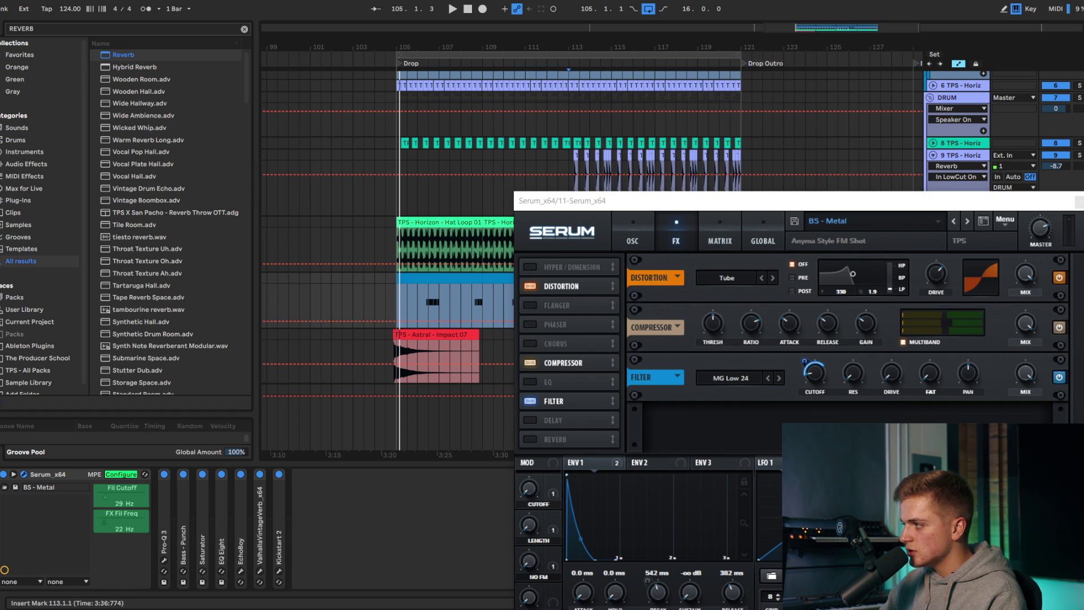
click(1081, 201)
Step: Solo track 11 and draw FX Fil Freq automation rising from bar 110 to 0.40 at bar 111, with a drop to 0.27 just before 113
scroll(414, 315, up, 3)
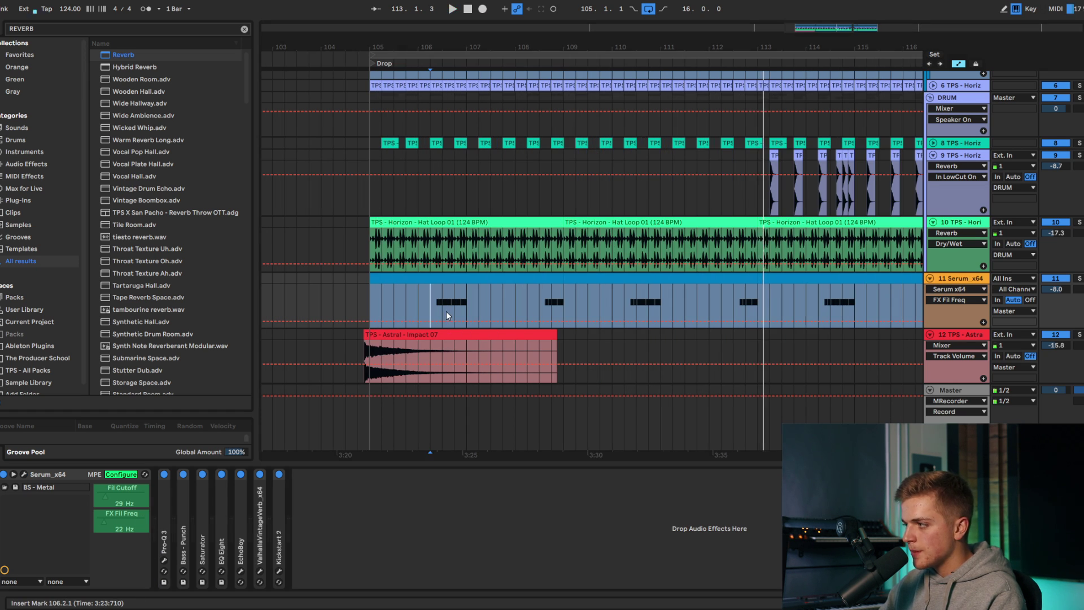
click(1079, 278)
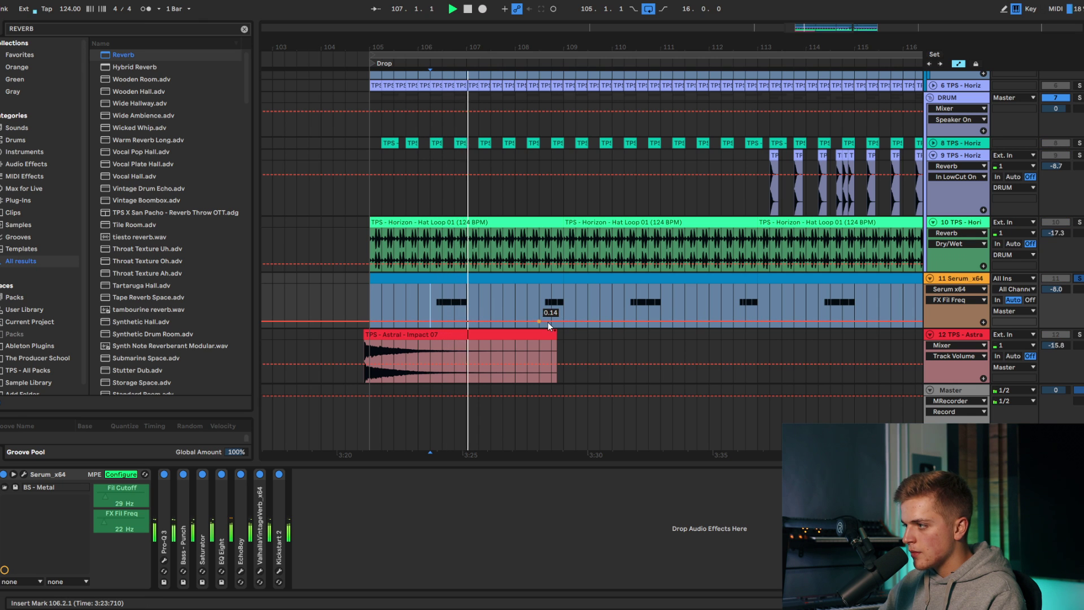
click(617, 321)
drag(656, 321, 660, 311)
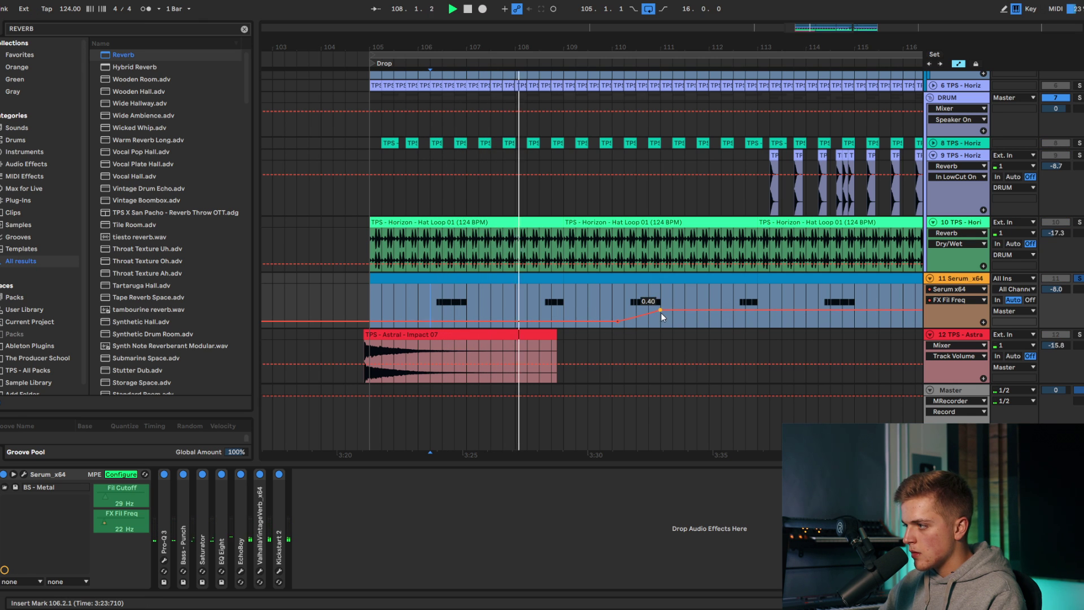
click(733, 310)
drag(746, 311, 755, 316)
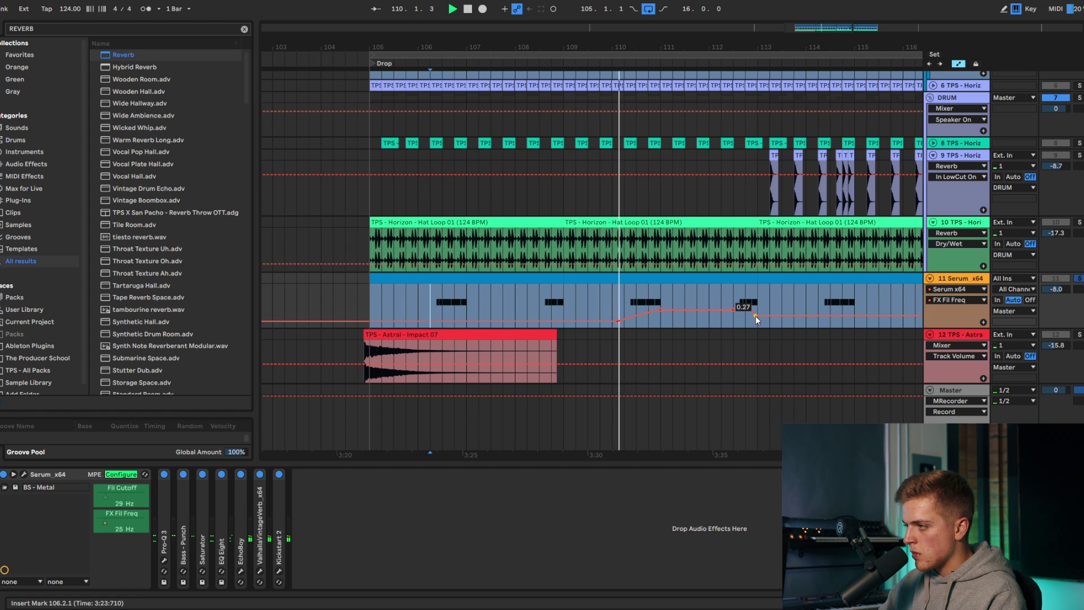
Step: Duplicate bars 105 to 113 of track 11 with their filter automation across the second half of the Drop, and clear the solo
scroll(662, 317, down, 3)
scroll(662, 316, right, 3)
drag(461, 299, 632, 313)
key(ctrl+d)
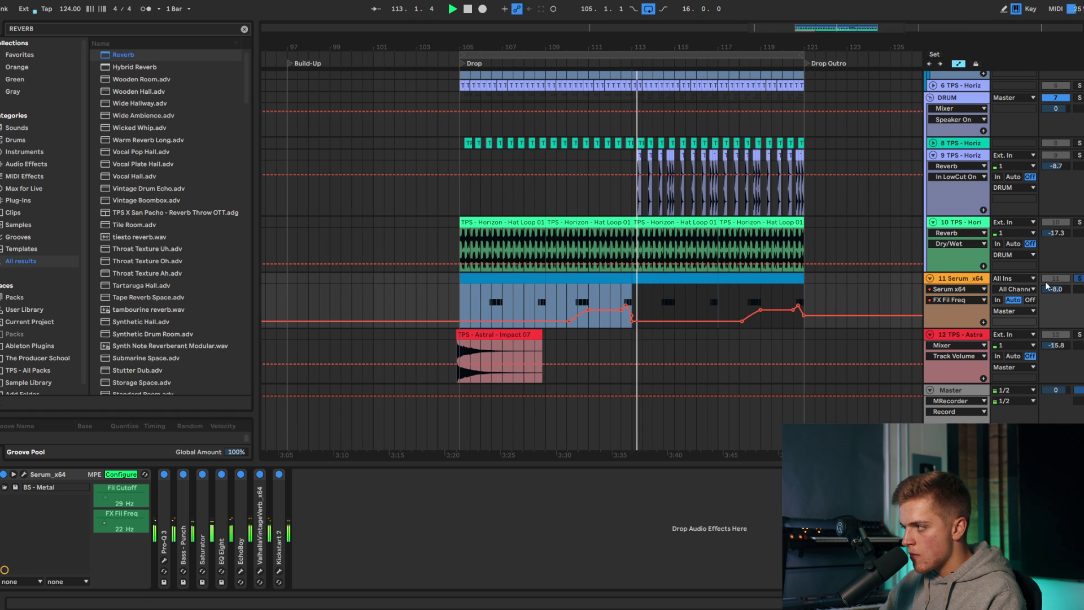
click(1077, 280)
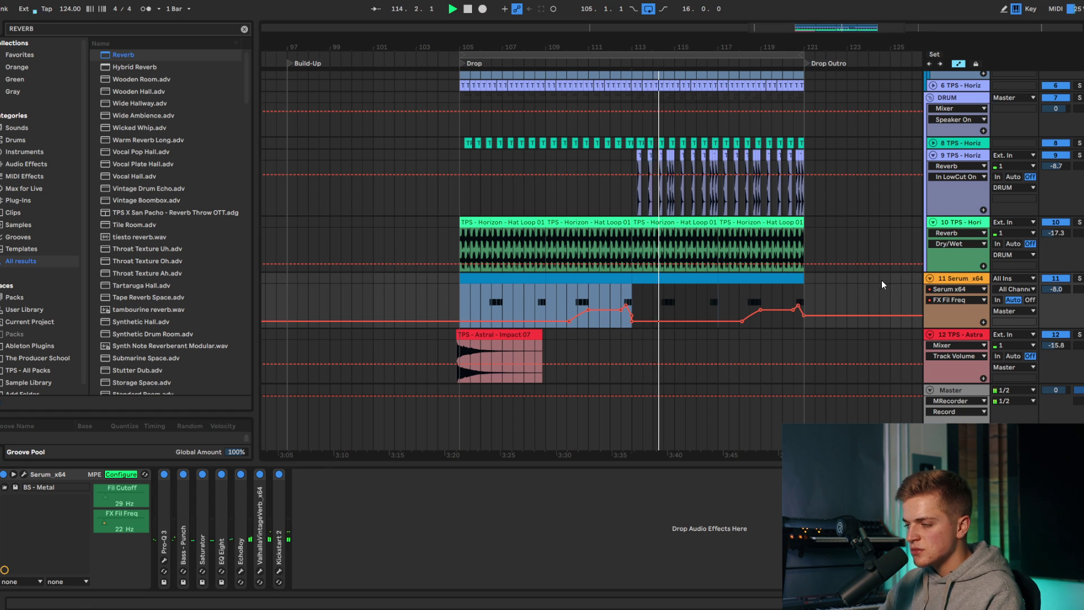
Step: Add an EQ Eight to track 11 with a low cut, a gentle band 3 boost and band 4 at 5.05 kHz, -1.86 dB
double_click(41, 28)
text(eq)
double_click(125, 67)
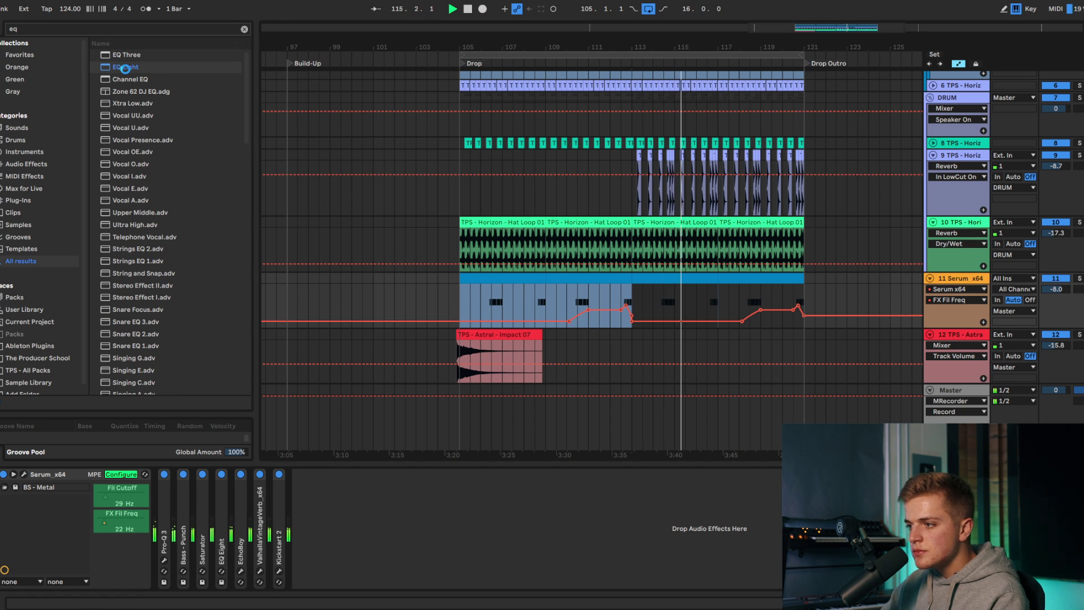
key(space)
key(space)
click(348, 571)
click(344, 581)
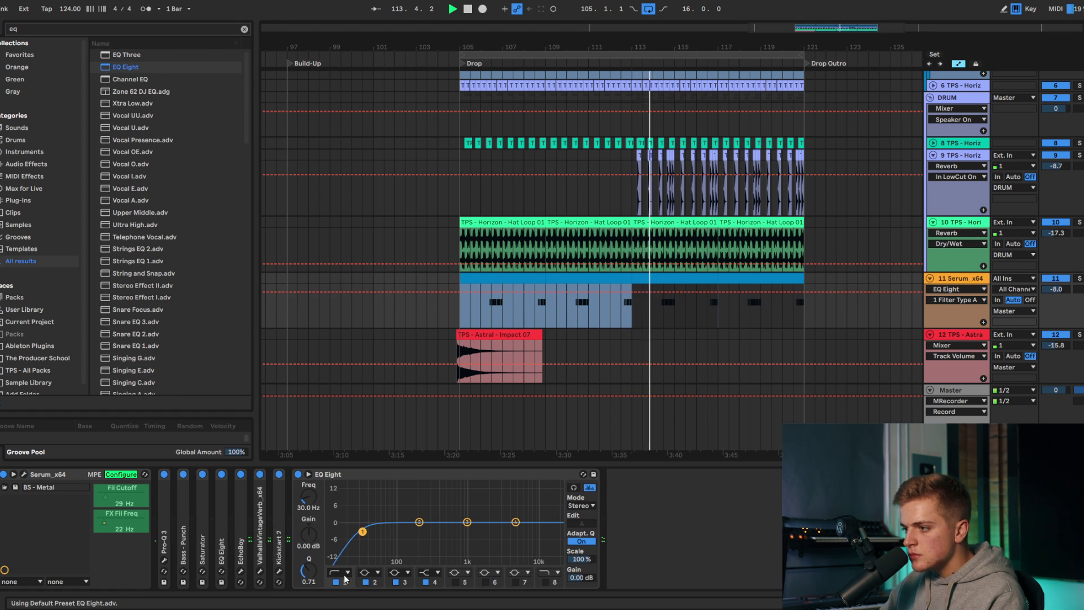
drag(363, 532, 394, 536)
drag(468, 522, 515, 527)
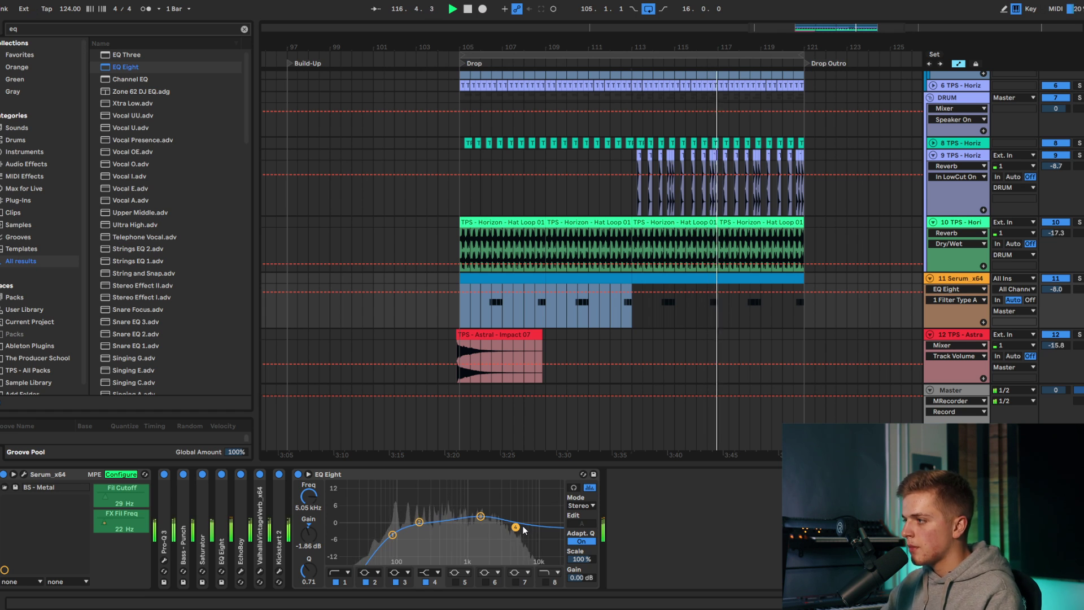
Step: Tidy the arrangement by hiding the device view and folding tracks 11, 12, 9, 5 and the DRUM group
click(450, 308)
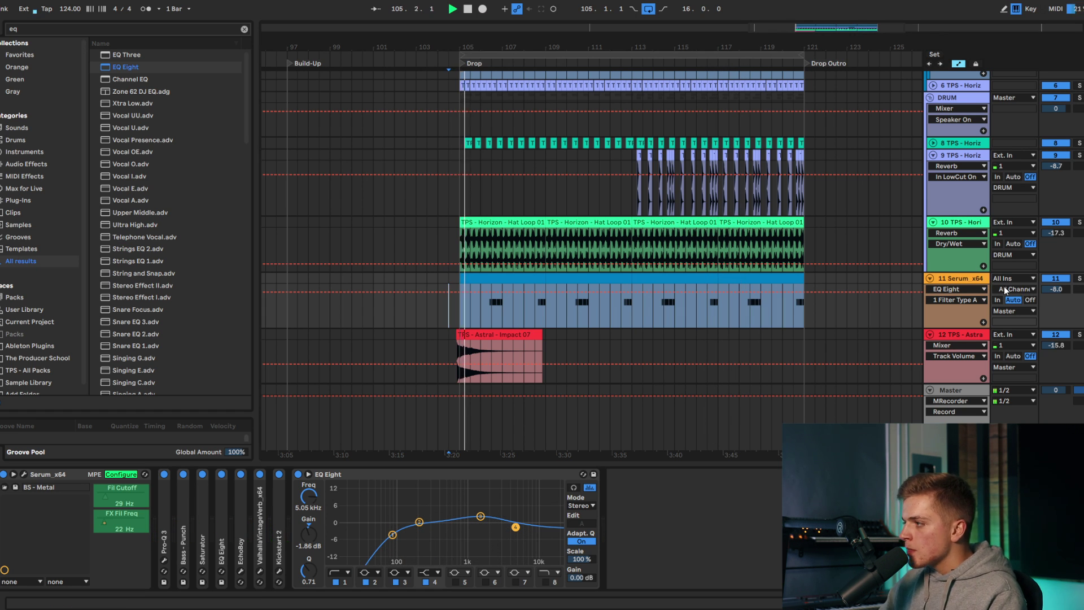
click(929, 280)
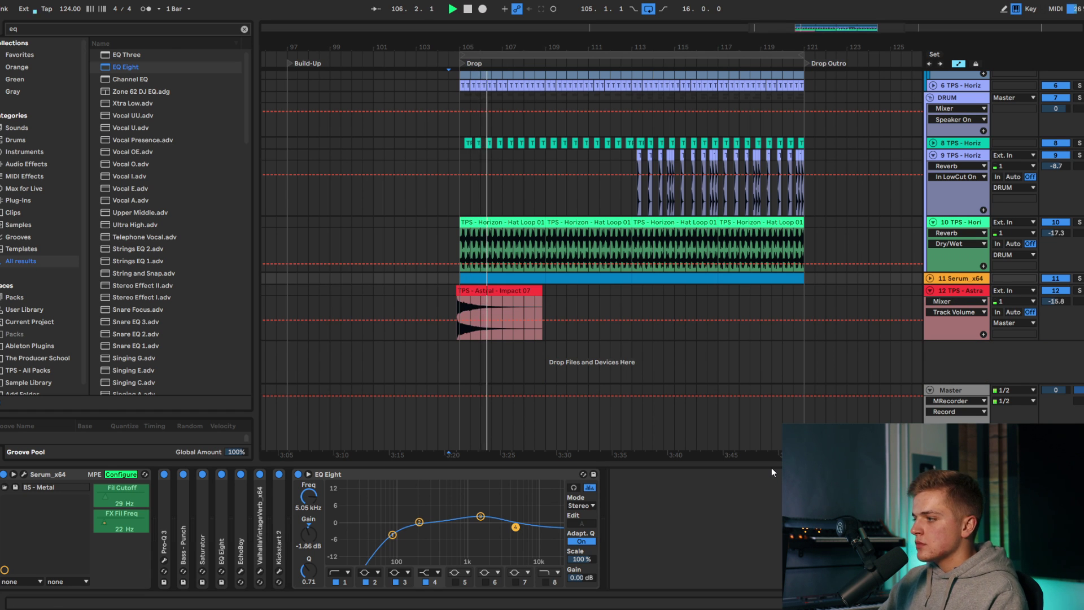
key(ctrl+alt+l)
click(954, 434)
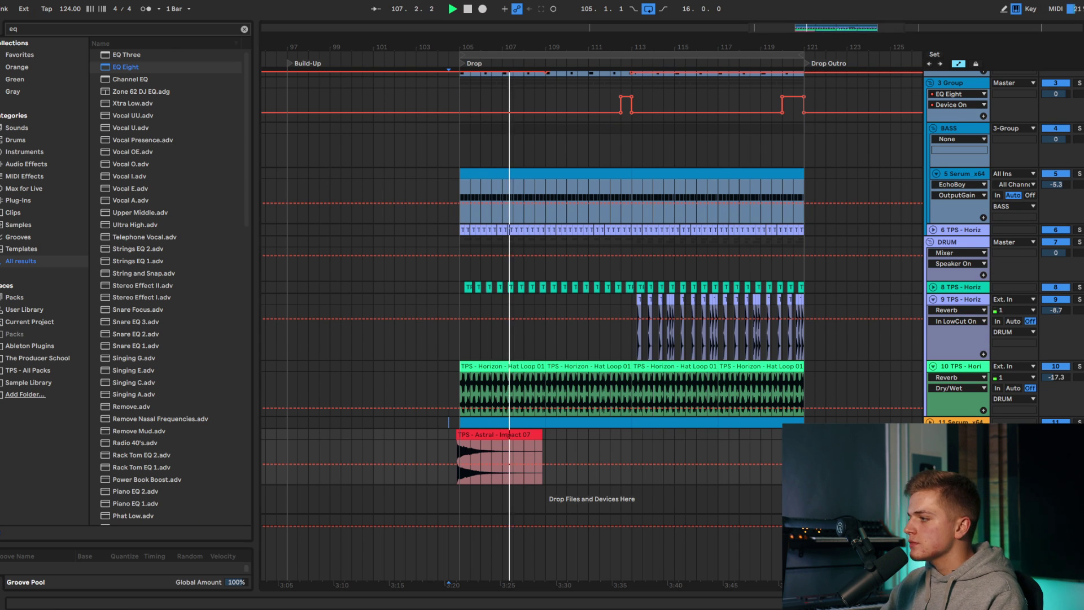
click(930, 434)
click(932, 300)
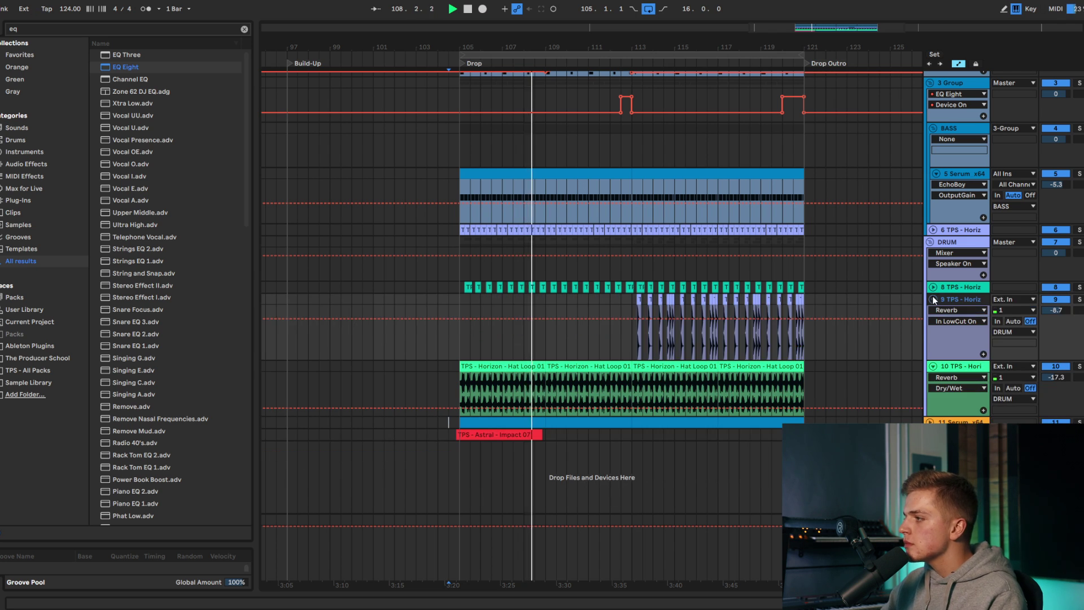
click(930, 255)
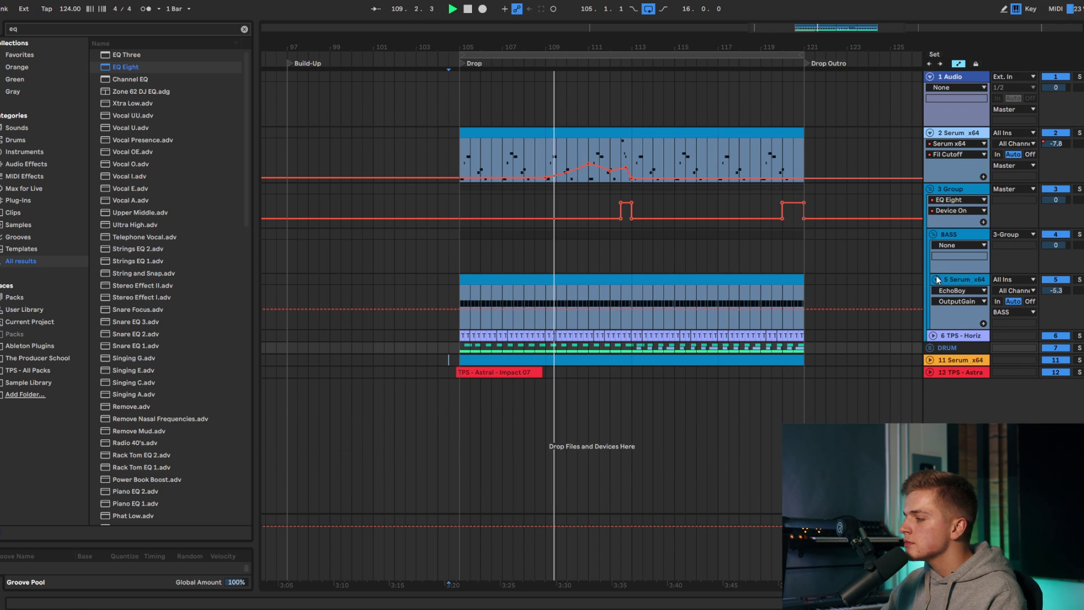
click(936, 275)
Step: Search the browser for "open hat horizon" and place TPS - Horizon - Open Hat 04.wav on a new audio track
key(space)
click(52, 32)
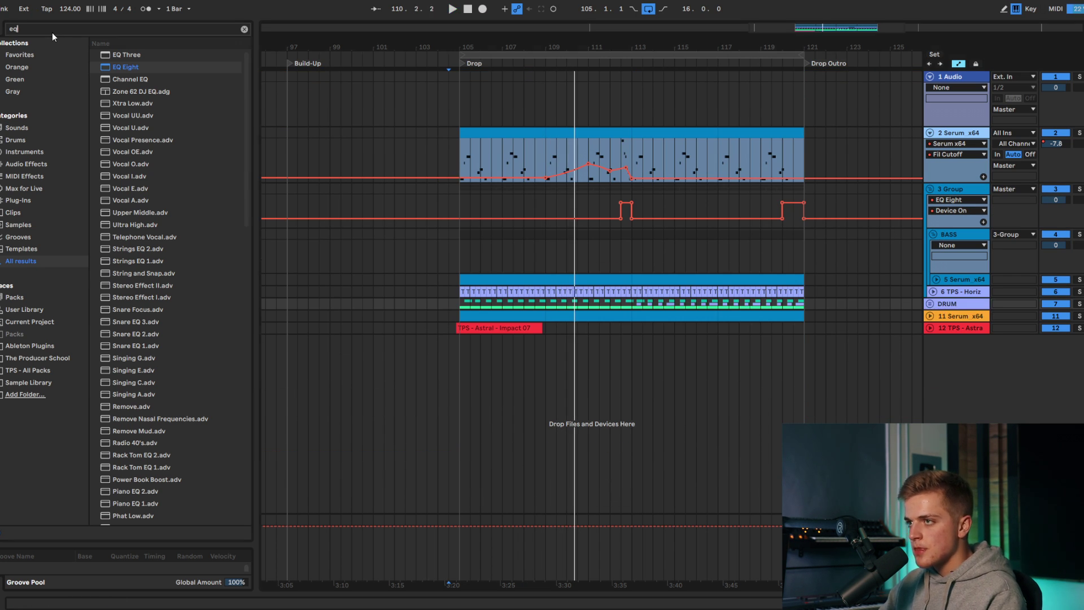
text(open hat )
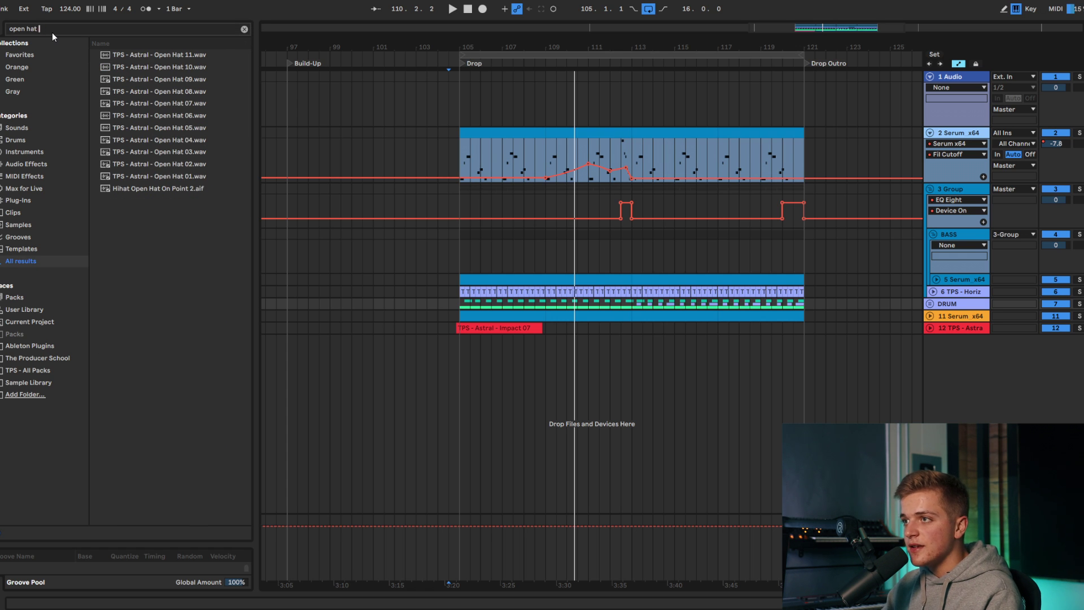
text(horizon)
drag(144, 139, 164, 162)
click(162, 104)
drag(161, 129, 581, 339)
click(599, 357)
Step: Move the open hat clip onto the first offbeat of bar 113 and cut off its tail
scroll(644, 353, up, 6)
click(532, 359)
key(space)
drag(700, 340, 651, 349)
scroll(641, 352, up, 4)
click(713, 357)
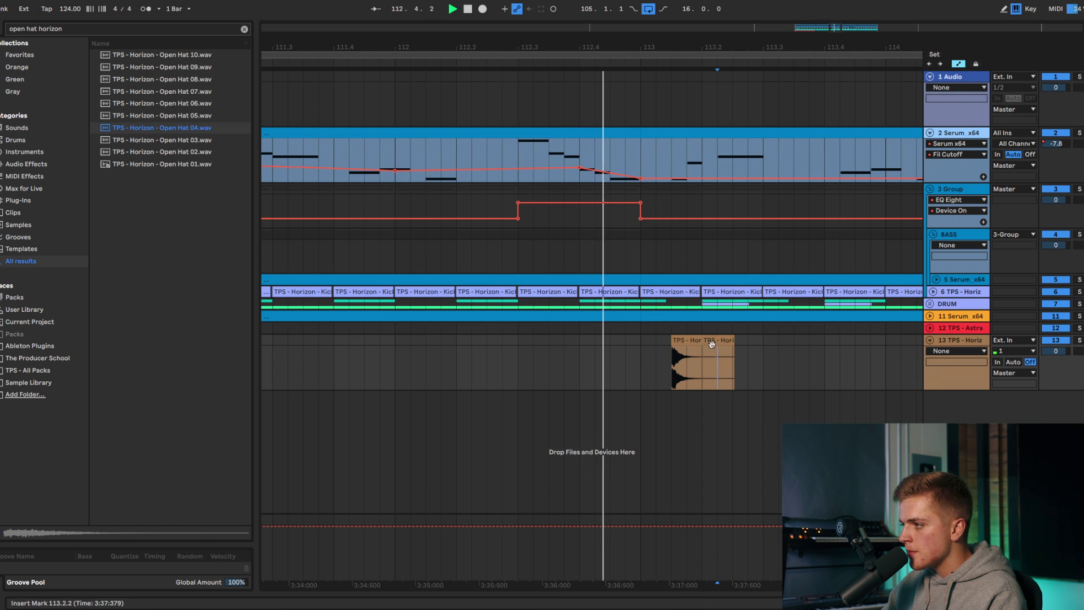
key(ctrl+e)
click(723, 342)
key(Delete)
key(space)
Step: Repeat the open hat on every offbeat from bar 113 to the end of the Drop
click(645, 340)
scroll(650, 343, down, 10)
key(ctrl+d)
key(ctrl+d)
key(ctrl+d)
key(ctrl+d)
key(ctrl+d)
key(ctrl+d)
key(ctrl+d)
key(ctrl+d)
key(ctrl+d)
key(ctrl+d)
key(ctrl+d)
key(ctrl+d)
key(ctrl+d)
key(ctrl+d)
key(ctrl+d)
key(ctrl+d)
key(ctrl+d)
key(ctrl+d)
key(ctrl+d)
key(ctrl+d)
key(ctrl+d)
key(ctrl+d)
Step: Play from just before bar 113 and lower the open hat track volume to -15.5 dB
click(638, 343)
key(space)
mouse_move(1055, 352)
mouse_down()
mouse_move(1054, 396)
mouse_move(1053, 361)
mouse_up()
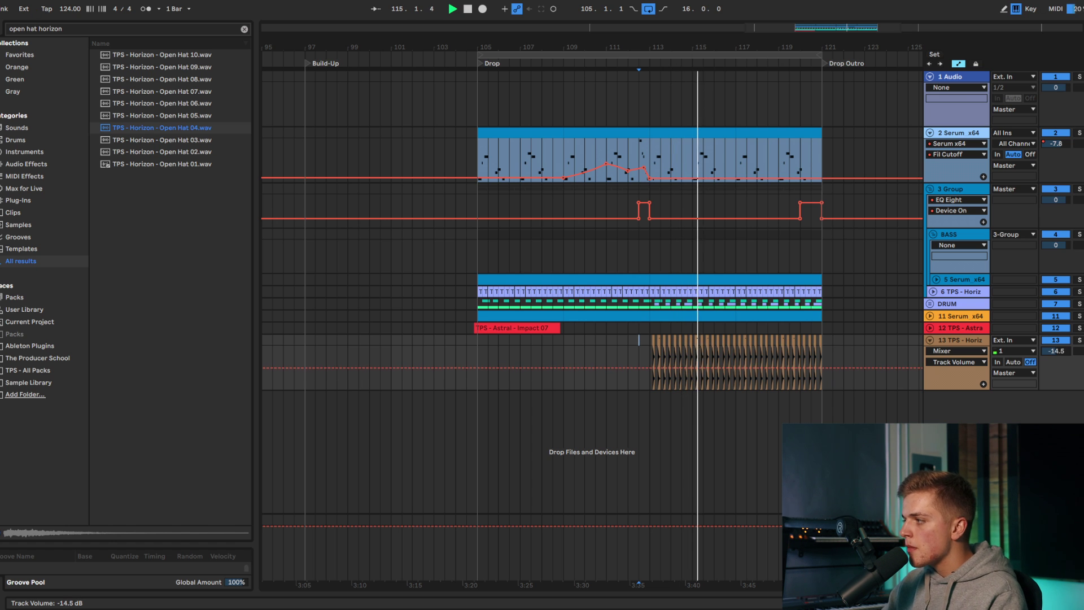
Step: Unfold the DRUM group, open the devices of snare track 9 and solo it
click(929, 303)
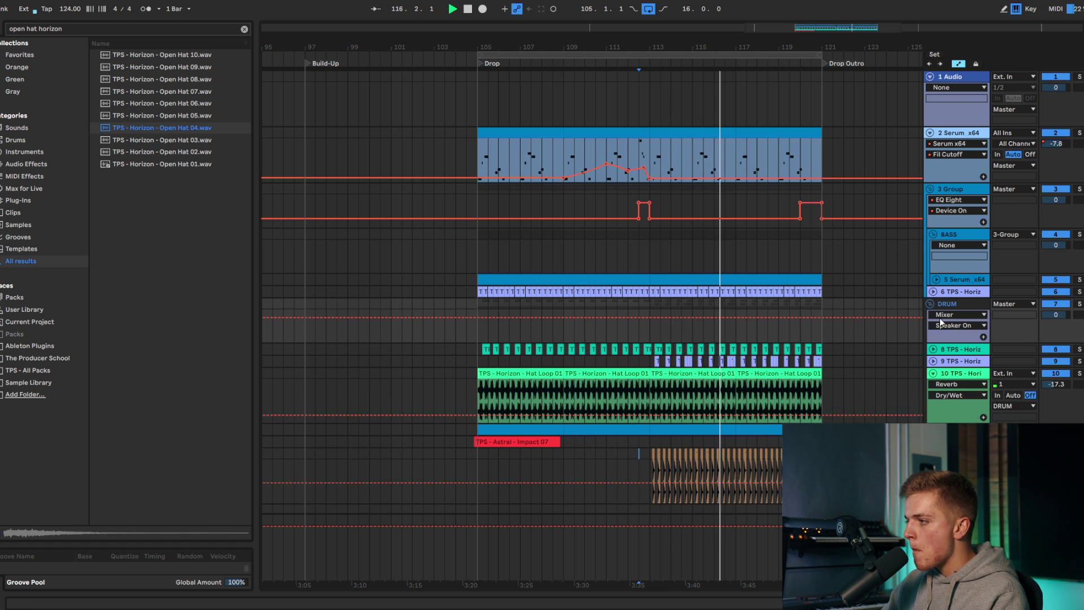
scroll(940, 322, down, 1)
double_click(953, 342)
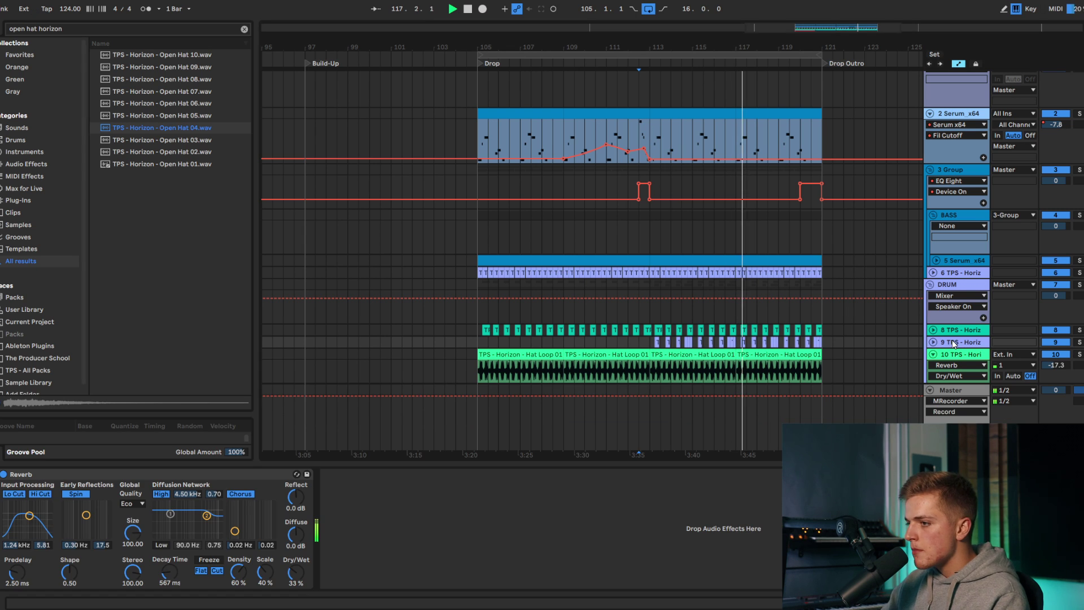
click(1079, 342)
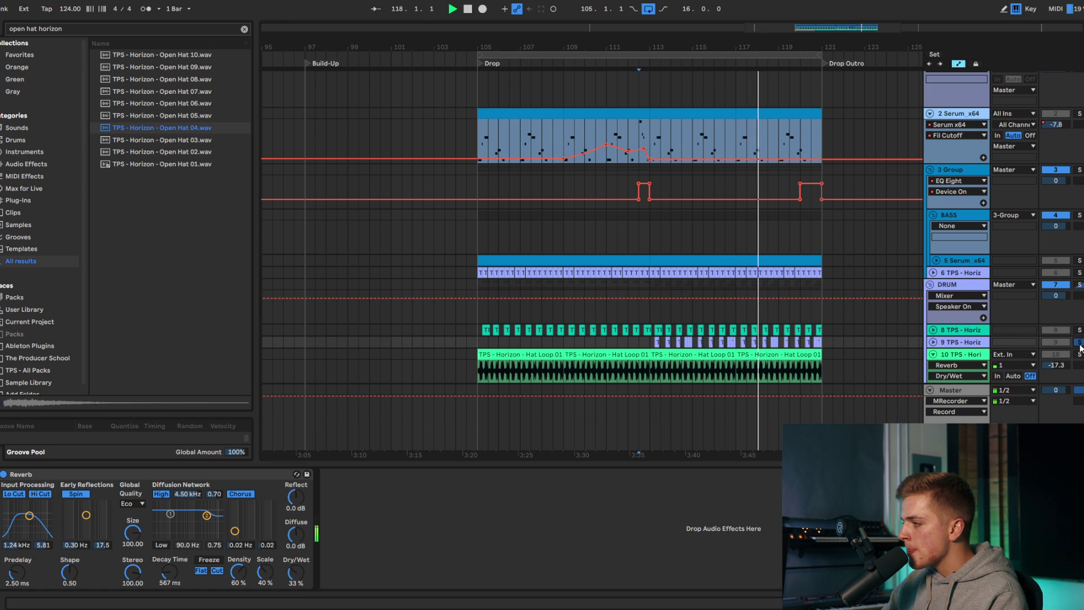
Step: Add an EQ Eight to the snare track with a slight band 3 boost and a low cut at 104 Hz
triple_click(37, 33)
text(EQ)
double_click(119, 67)
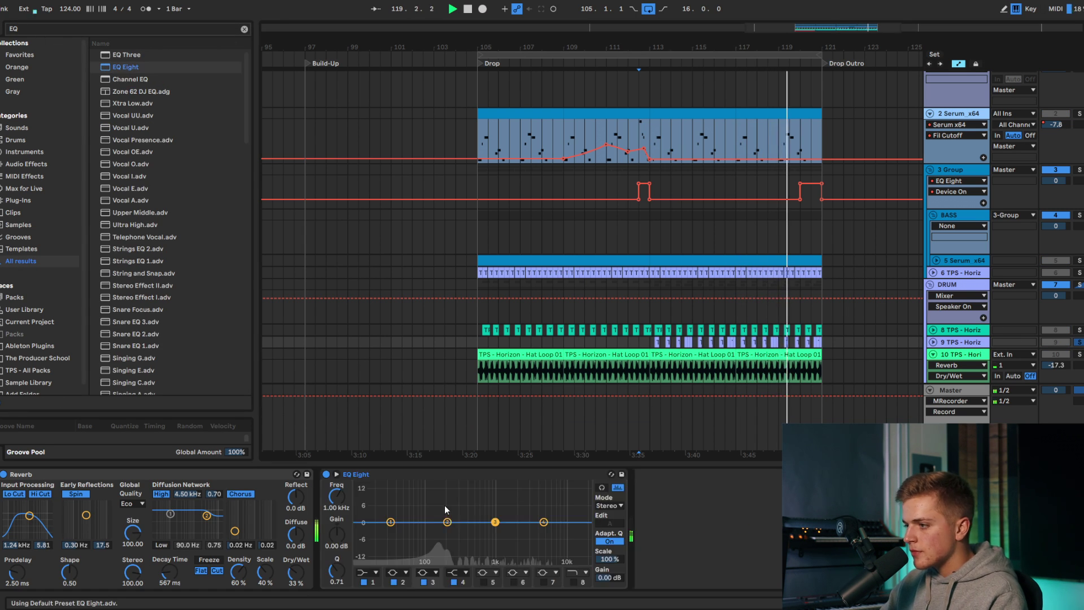
drag(496, 522, 510, 515)
click(375, 572)
click(367, 590)
drag(391, 531, 427, 533)
Step: Clear the snare solo and restart playback with all tracks just before bar 113
click(1078, 285)
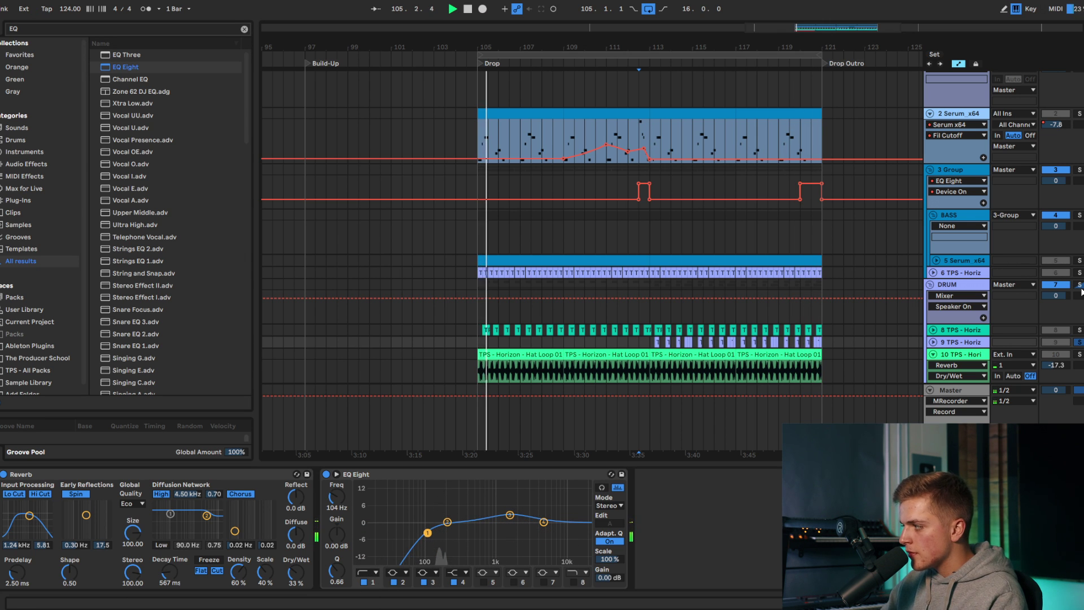
key(space)
key(space)
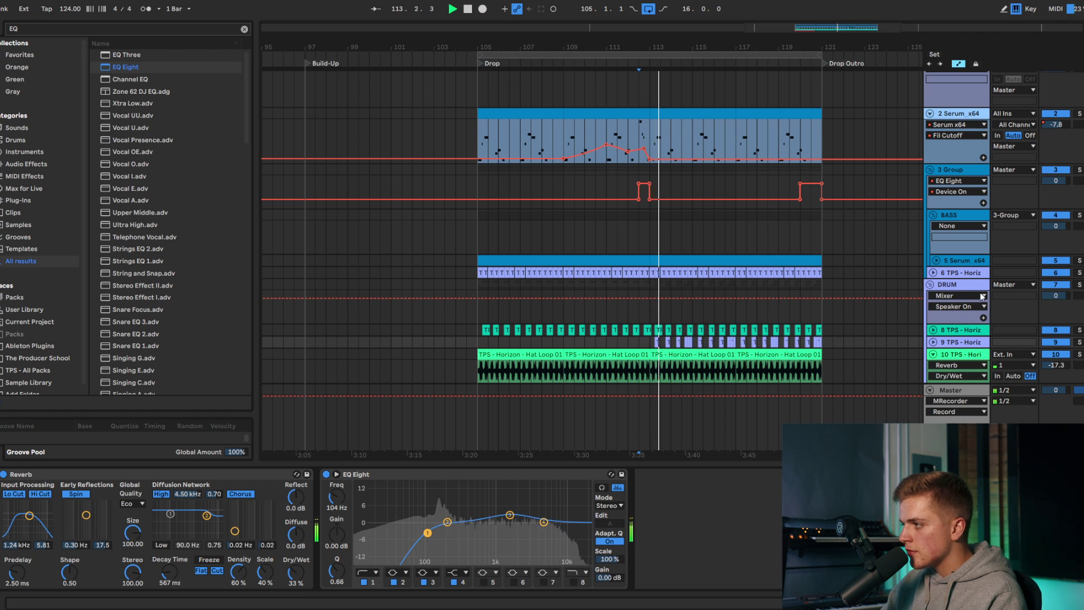
Step: Fold the DRUM group, the open hat track and the 3 Group
click(929, 285)
click(927, 314)
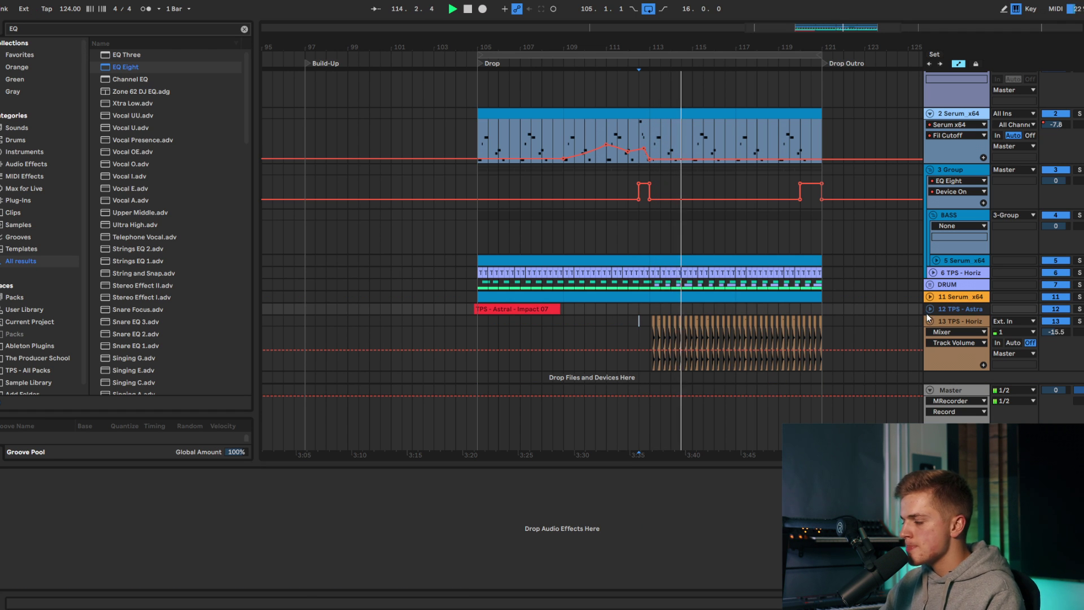
click(930, 321)
click(932, 189)
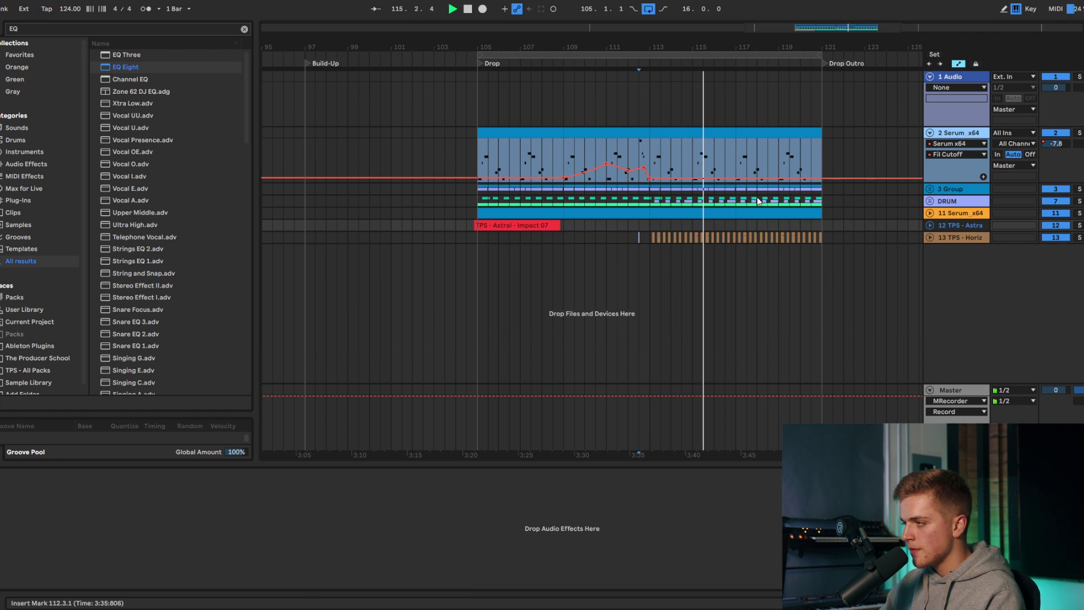
Step: Play the Drop from 105.1.1 and listen to how the layers work together
scroll(779, 154, down, 4)
scroll(680, 168, up, 4)
scroll(685, 164, down, 4)
click(641, 164)
key(space)
key(space)
scroll(716, 172, up, 4)
scroll(719, 172, up, 4)
scroll(720, 173, down, 4)
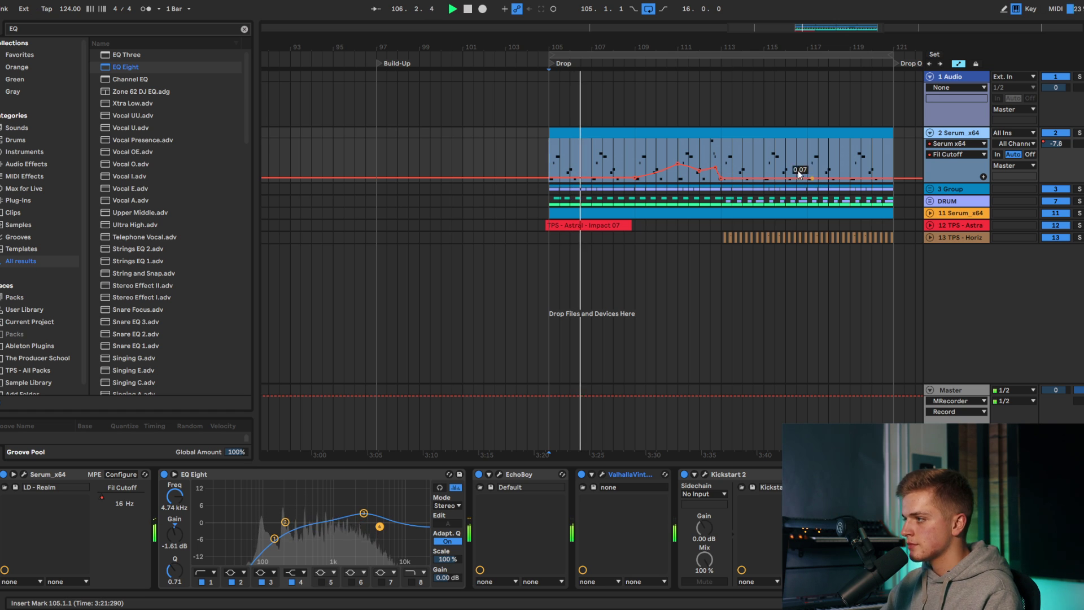
scroll(620, 143, down, 4)
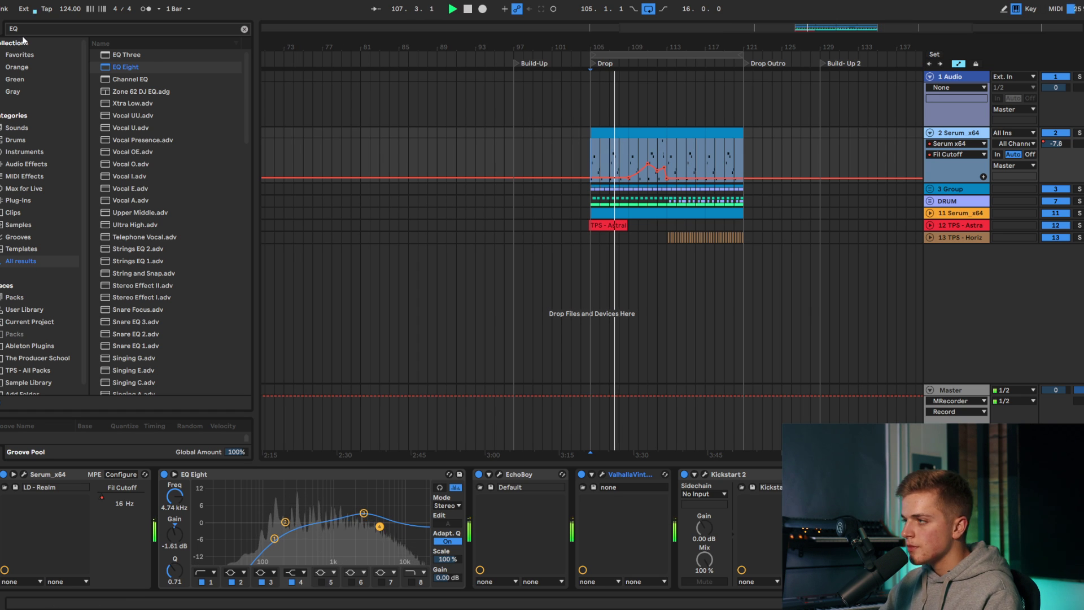
key(space)
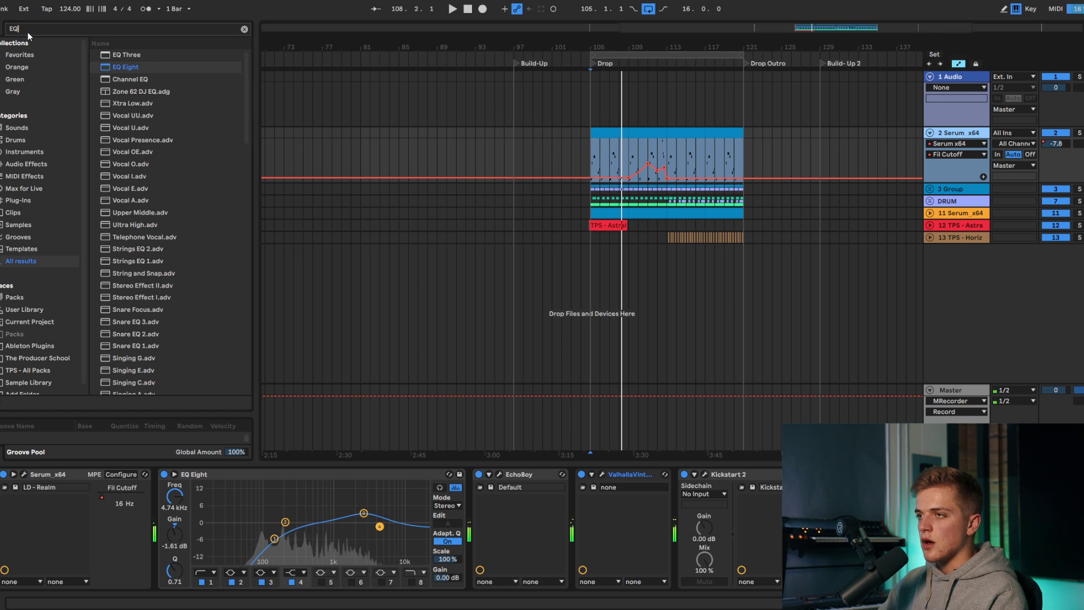
Step: Search the browser for "HORIZON ATMO" and place TPS - Horizon - Atmosphere 07 C.wav on a new audio track at 105.1.1
key(ctrl+f)
text(HORIZON ATMO)
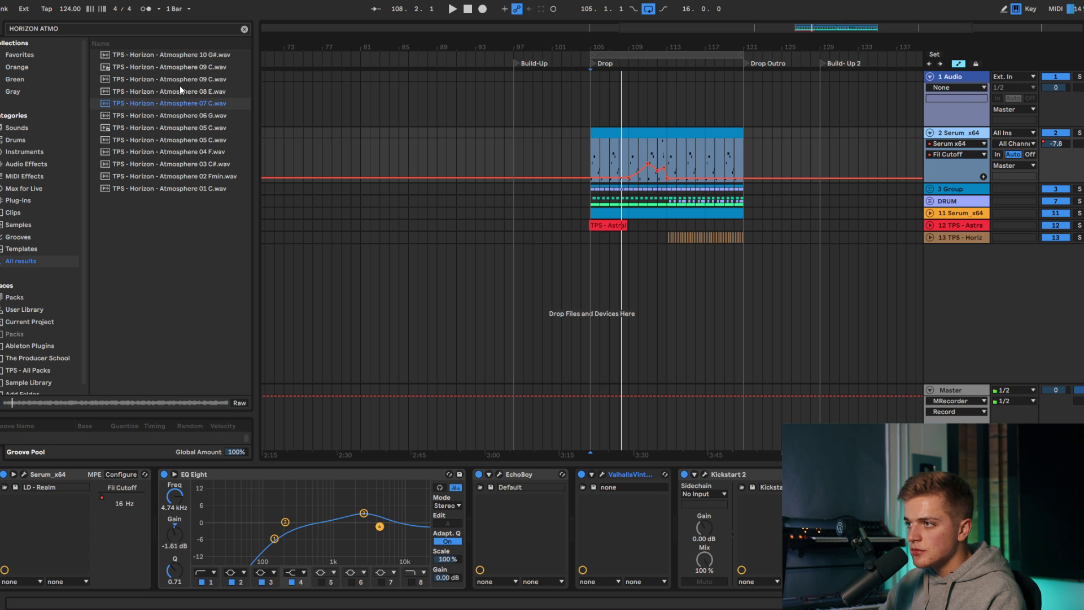
drag(176, 102, 606, 260)
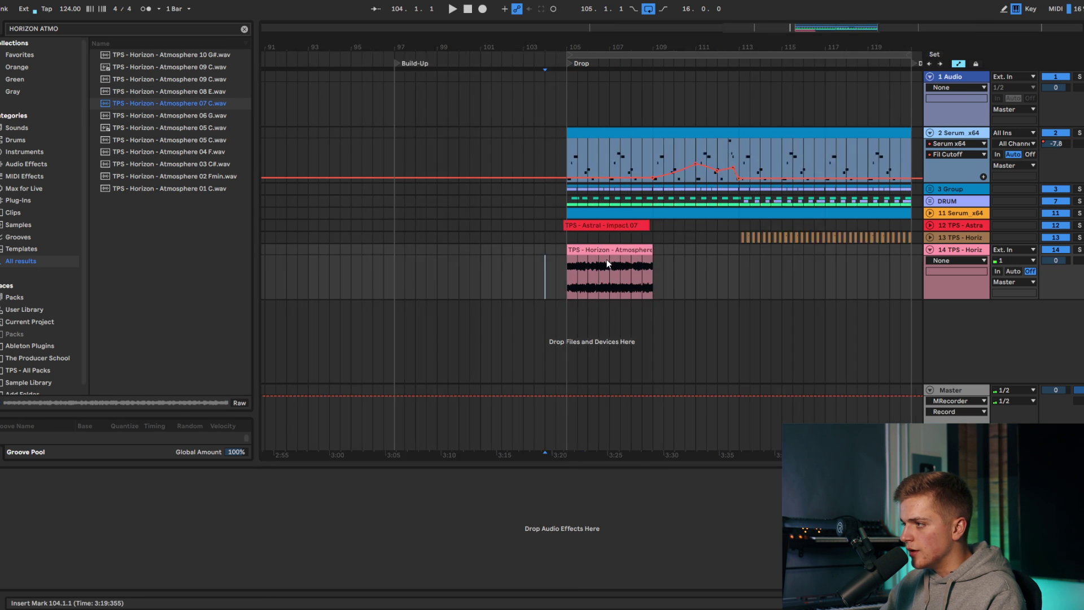
scroll(607, 258, up, 5)
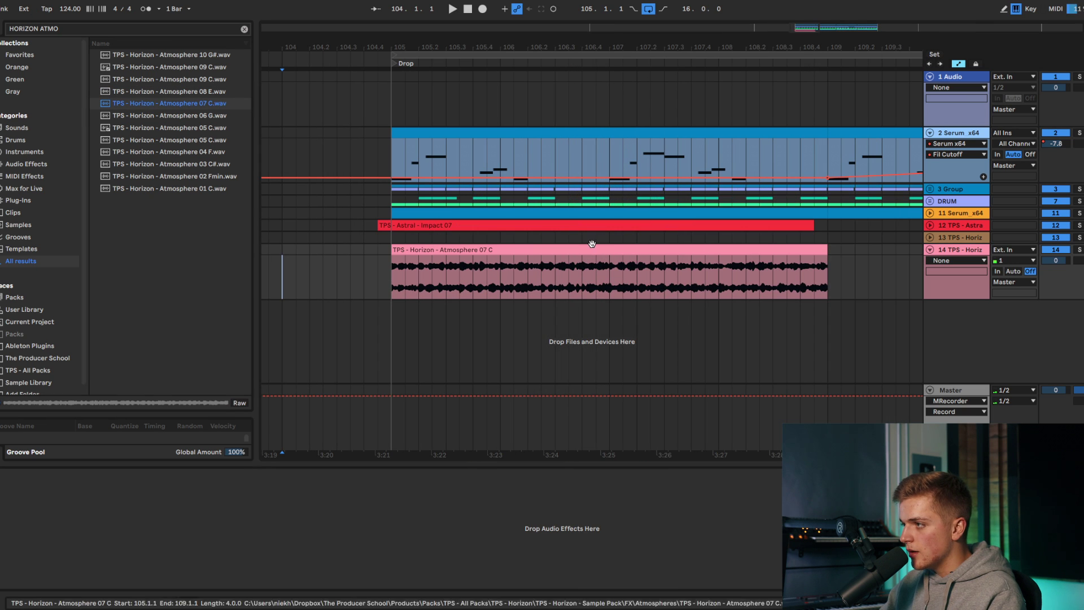
Step: Unfold the 3 Group and examine which note the bass clip on the Serum track plays
click(932, 191)
double_click(423, 281)
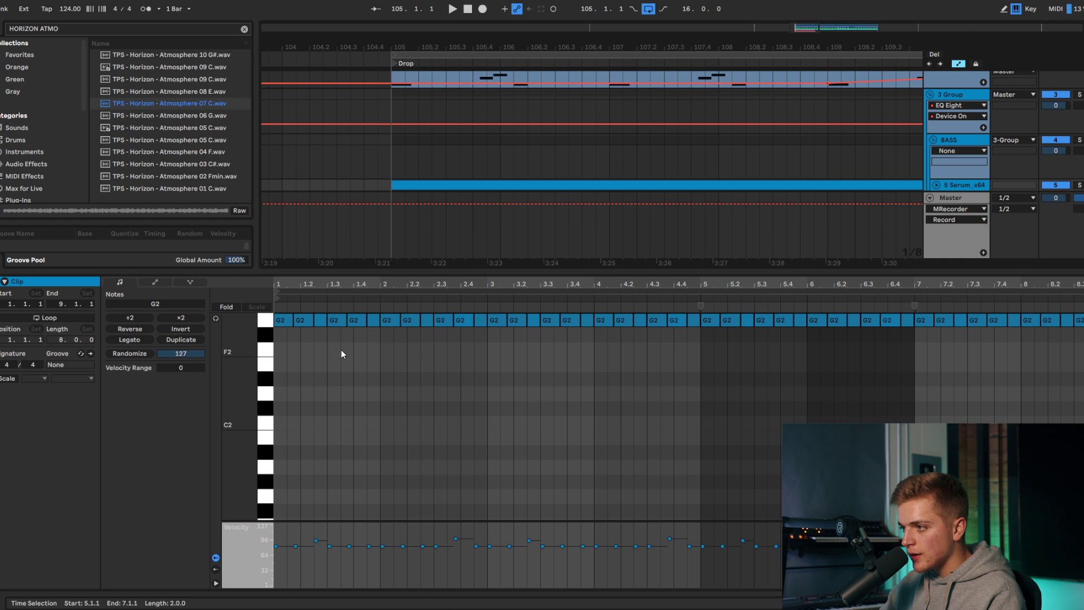
scroll(304, 357, up, 2)
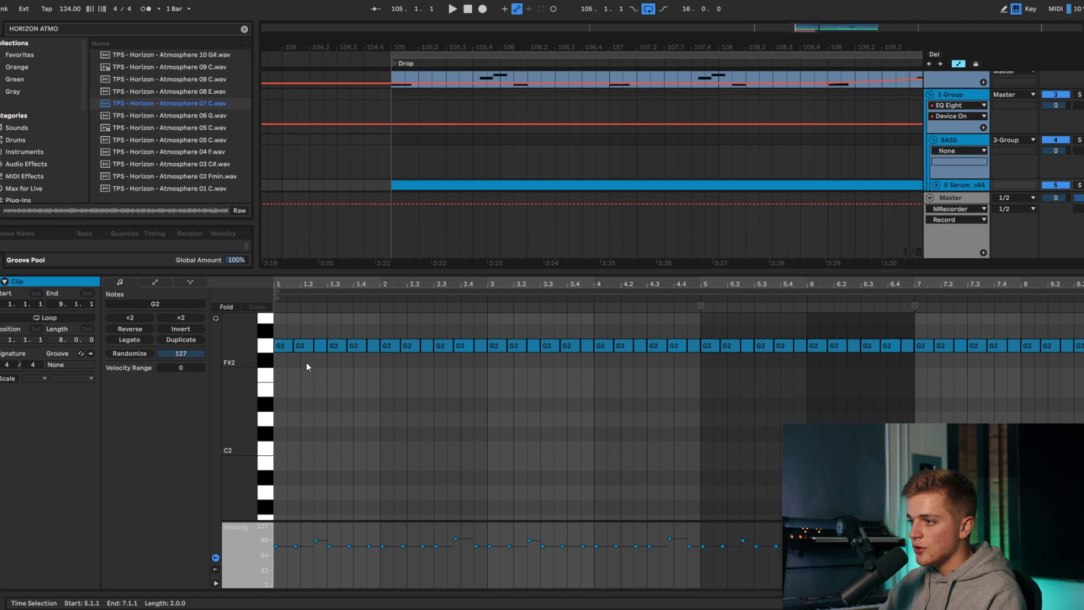
double_click(540, 271)
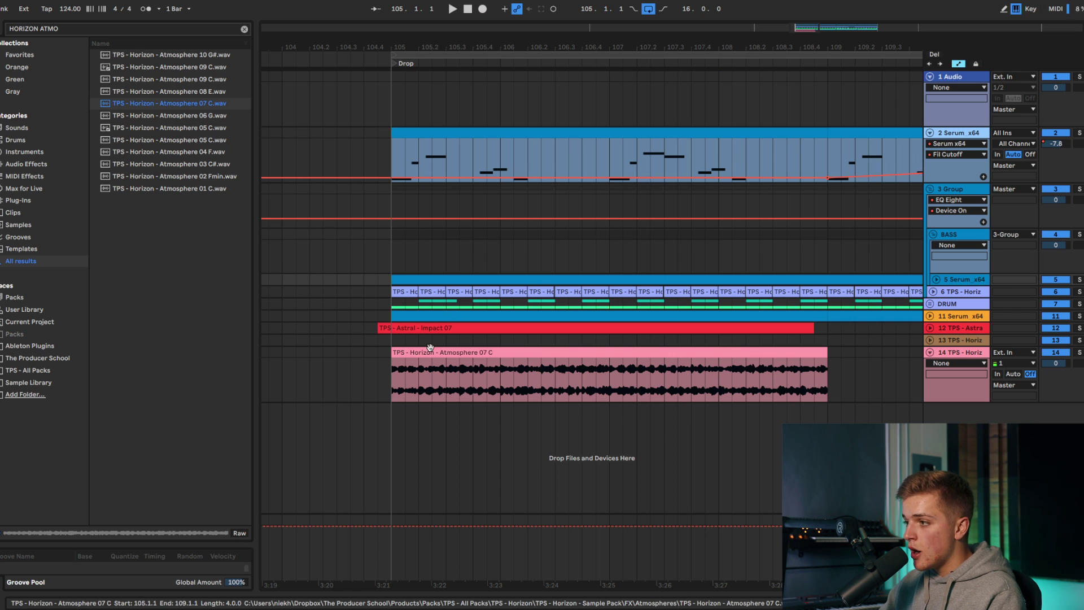
double_click(449, 278)
scroll(324, 350, up, 2)
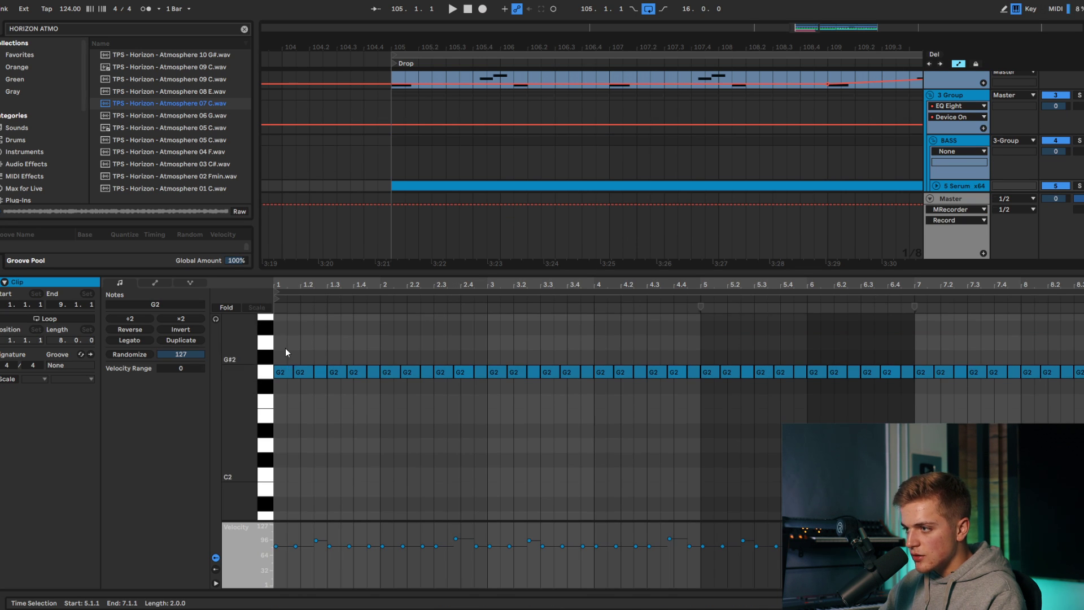
scroll(288, 340, up, 2)
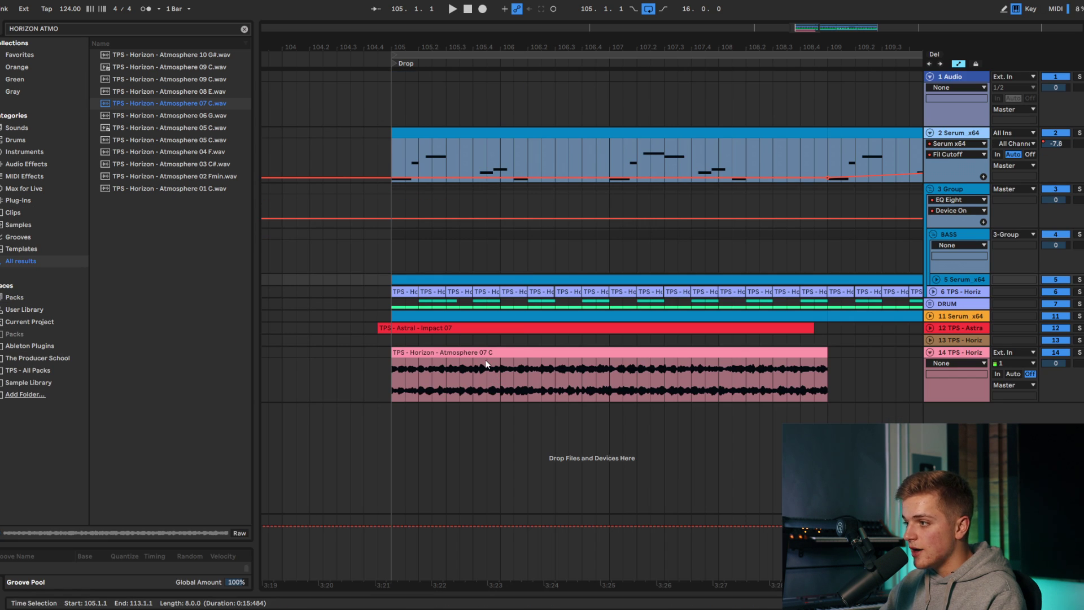
Step: Transpose the Atmosphere 07 C clip by -5 st with Complex warping and repeat it to the end of the Drop at bar 121
double_click(486, 360)
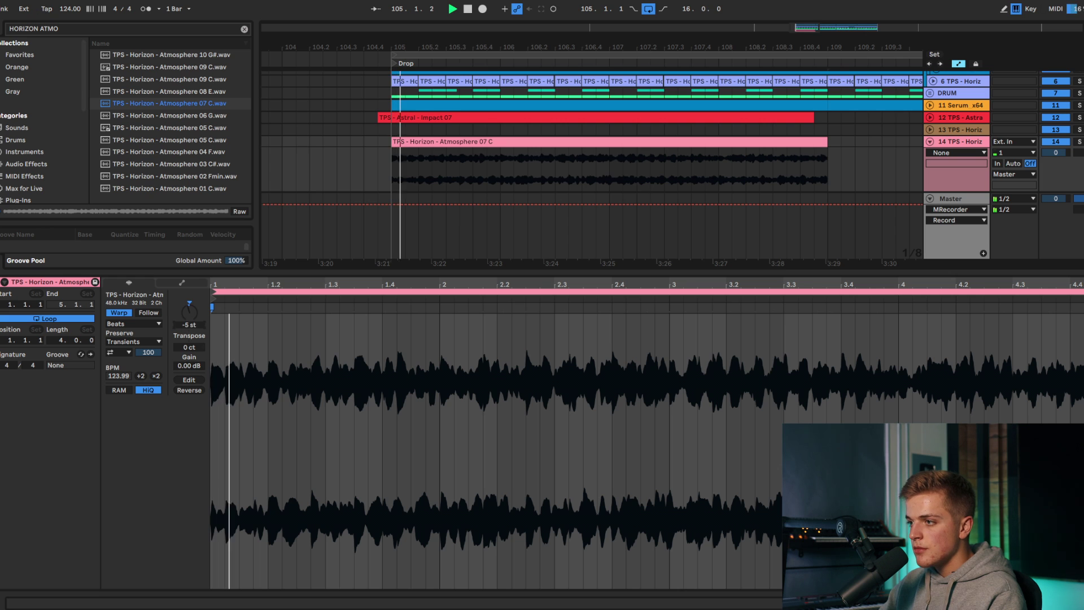
click(140, 372)
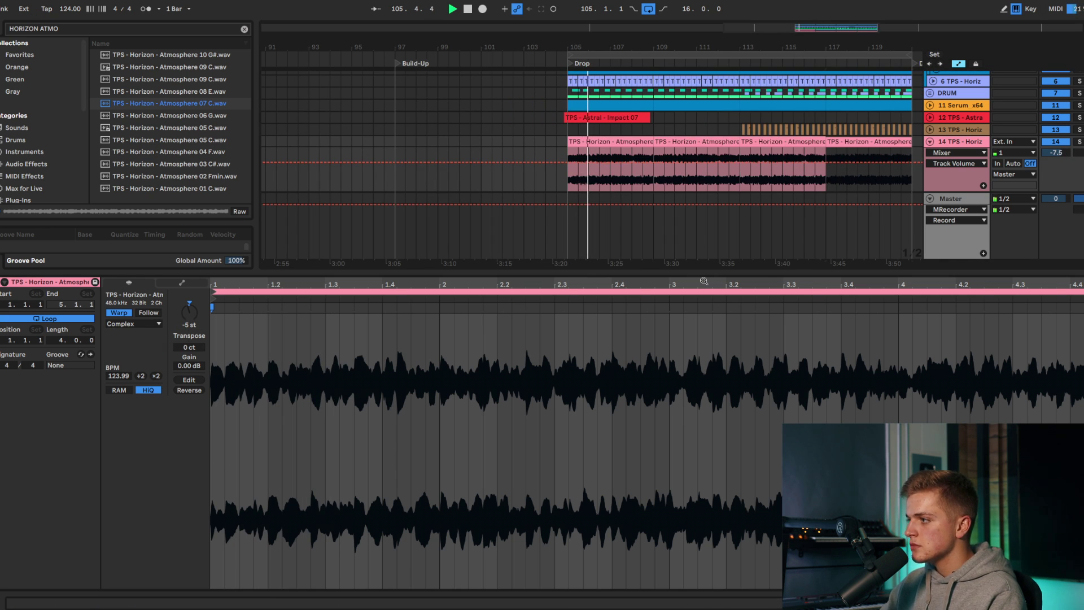
Step: Hide the clip details and lower the atmosphere track's volume to -11.5 dB
key(ctrl+alt+l)
scroll(728, 291, down, 5)
scroll(735, 295, up, 3)
click(965, 355)
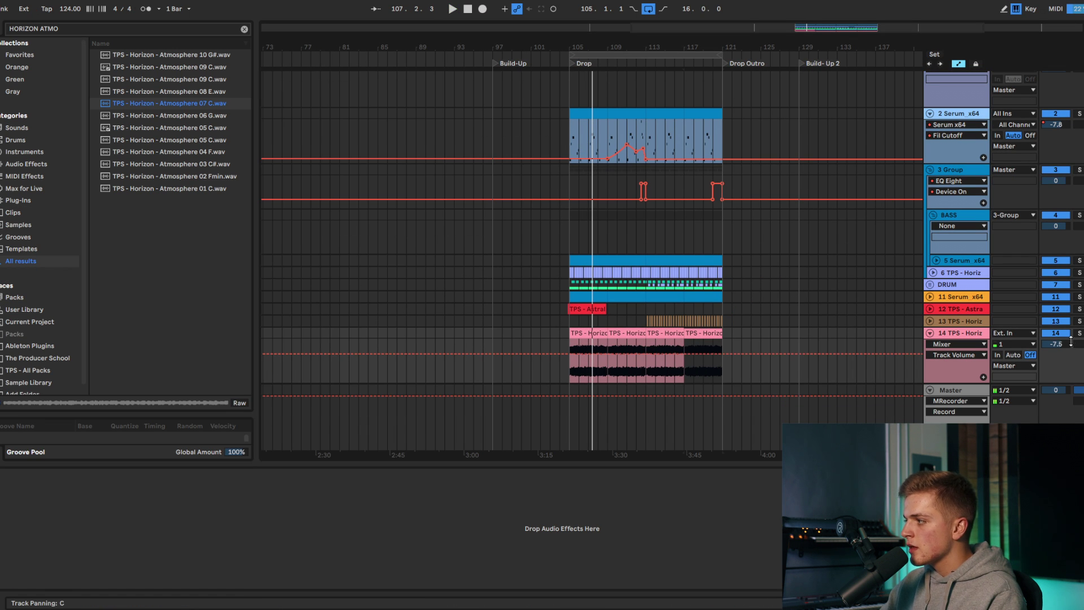
drag(1056, 343, 1056, 353)
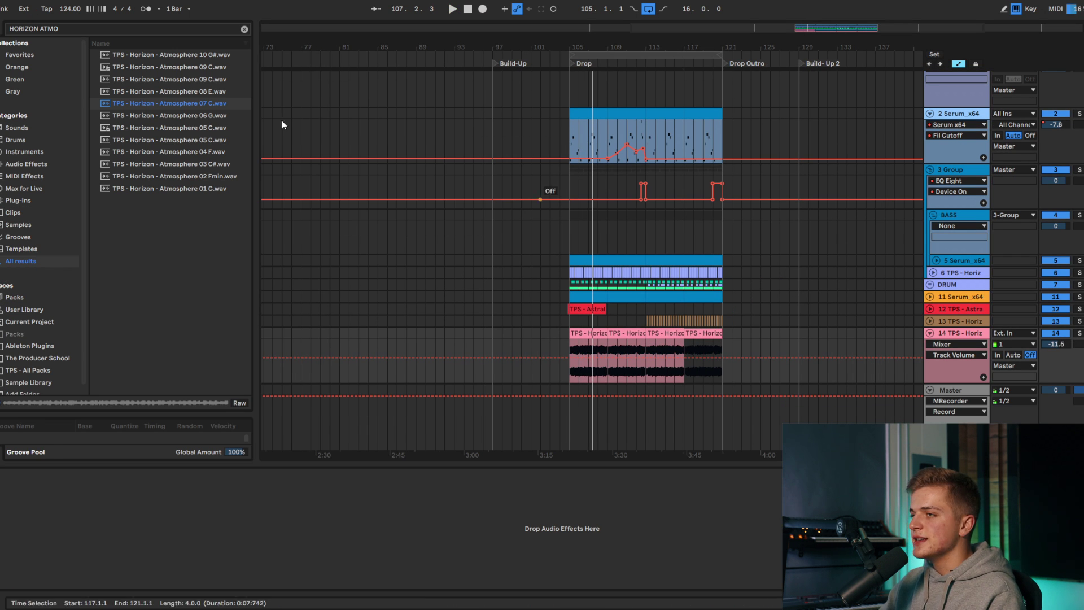
Step: Add an EQ Eight to the atmosphere track and roll off its low frequencies during playback
click(57, 26)
text(eq)
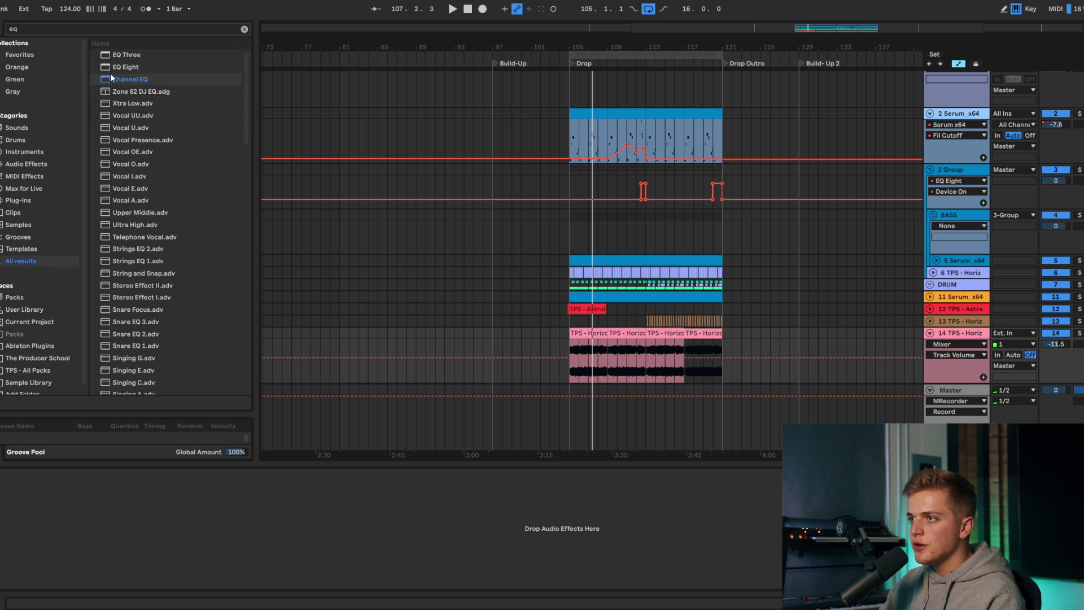
double_click(113, 66)
drag(43, 580, 183, 519)
key(space)
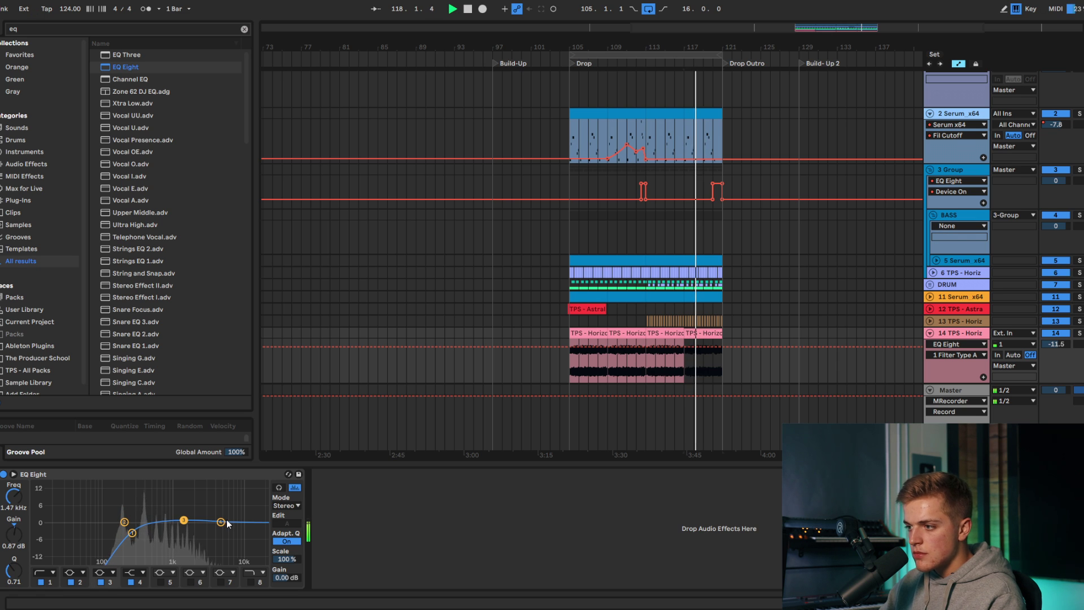
Step: Search the browser for "rad" and add the Radio 40's preset after the atmosphere track's EQ Eight
key(BackSpace)
key(BackSpace)
text(rad)
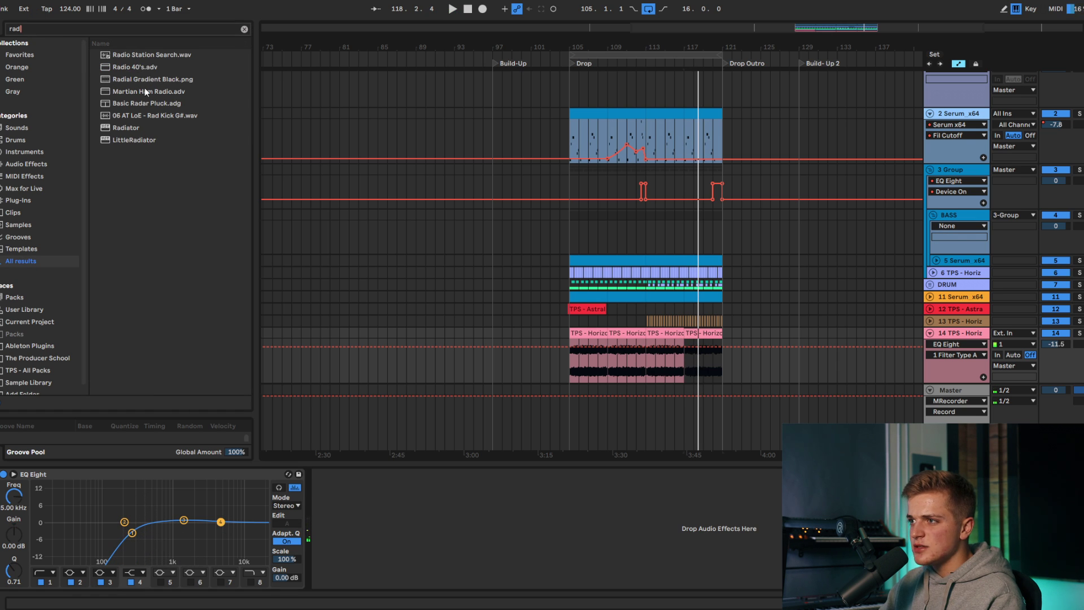
double_click(141, 65)
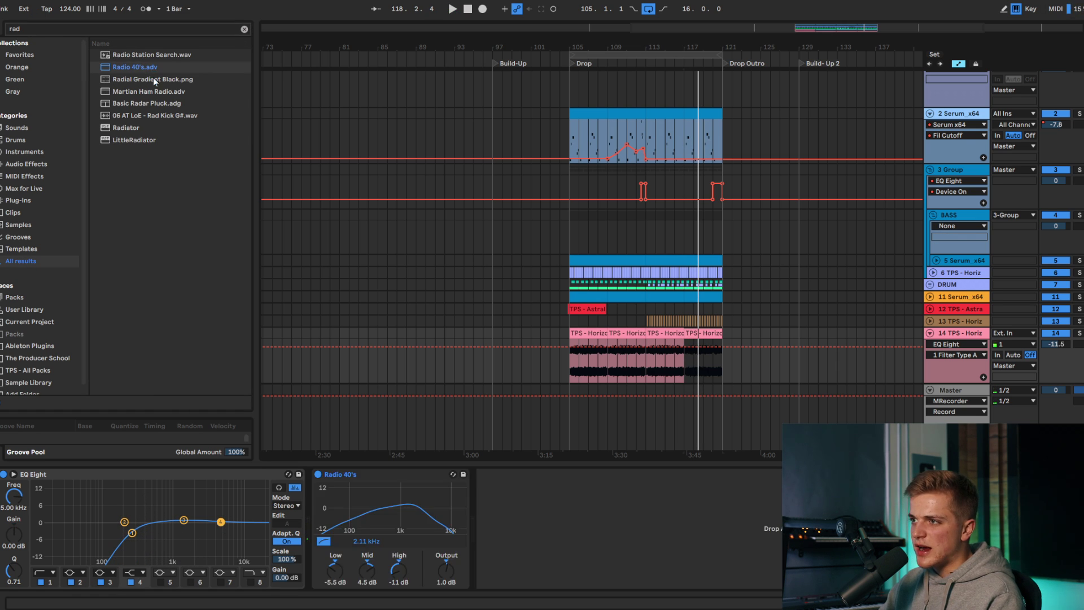
Step: Add Vinyl Distortion after Radio 40's and set its Pinch to 0.09 at 3.23 kHz during playback
click(89, 25)
text(vinyl)
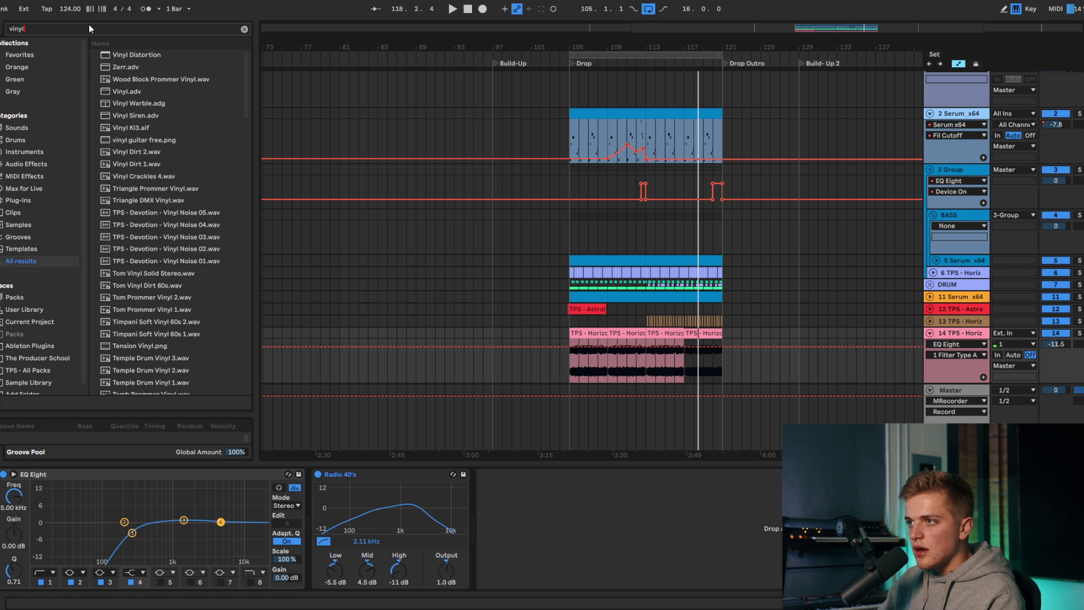
drag(113, 53, 531, 525)
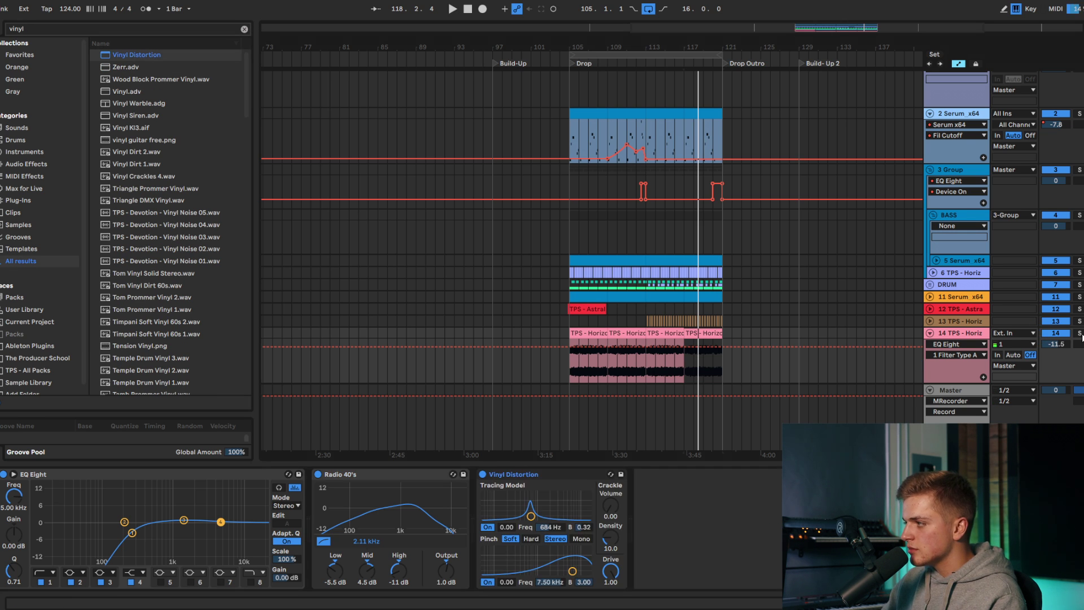
key(space)
drag(548, 565, 556, 569)
click(609, 571)
Step: Add a second EQ Eight after Vinyl Distortion with a low cut at 119 Hz and reduced high frequencies
click(91, 31)
text(EQ)
drag(127, 68, 429, 321)
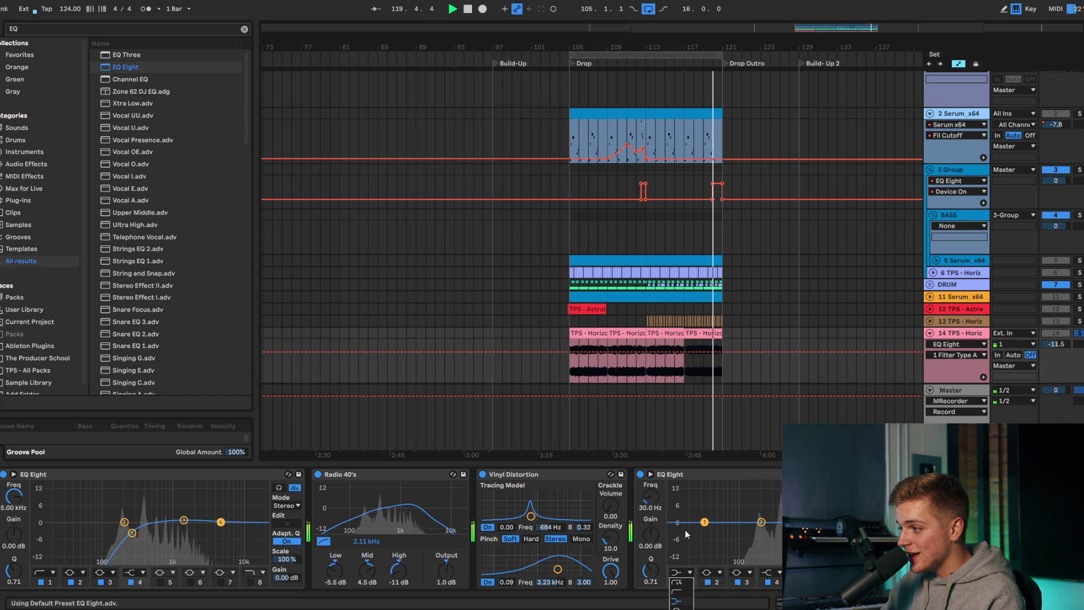
drag(808, 519, 840, 536)
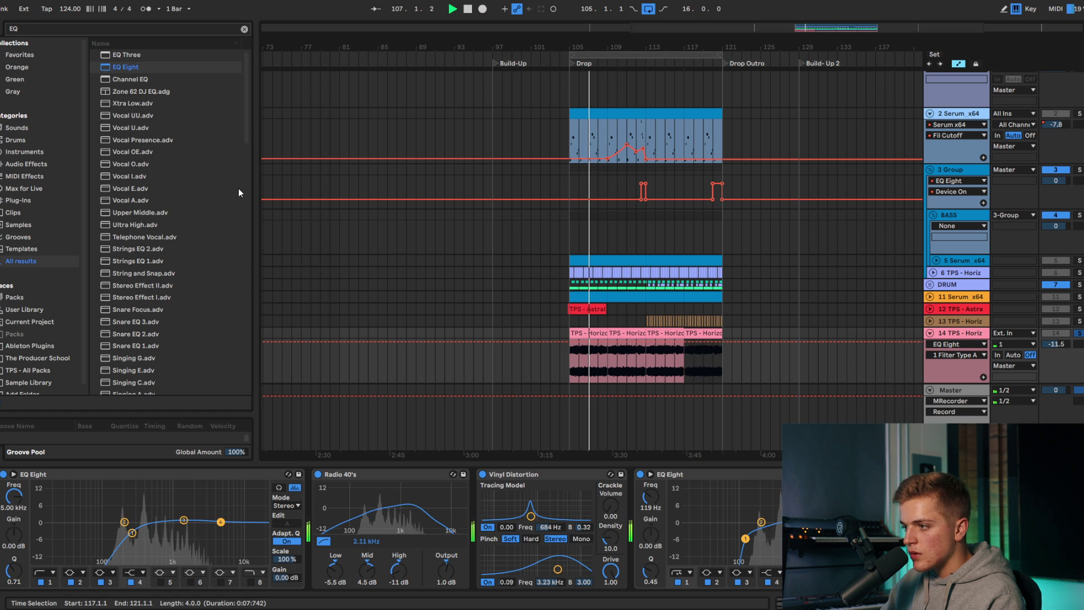
Step: Add Kickstart 2 to the atmosphere track with its mix at 88% and close the original Kickstart window
click(35, 27)
text(KICKSTA)
click(168, 56)
double_click(147, 55)
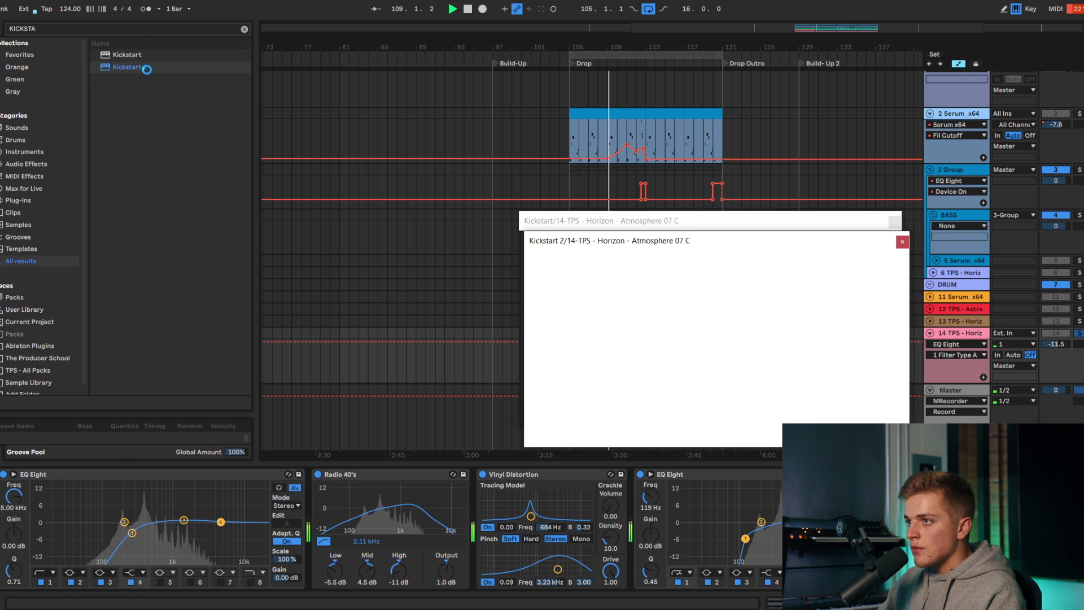
click(894, 221)
drag(594, 345, 594, 362)
Step: Clear the atmosphere track's solo, lower its volume to -14.0 dB and close the Kickstart 2 window
click(1080, 334)
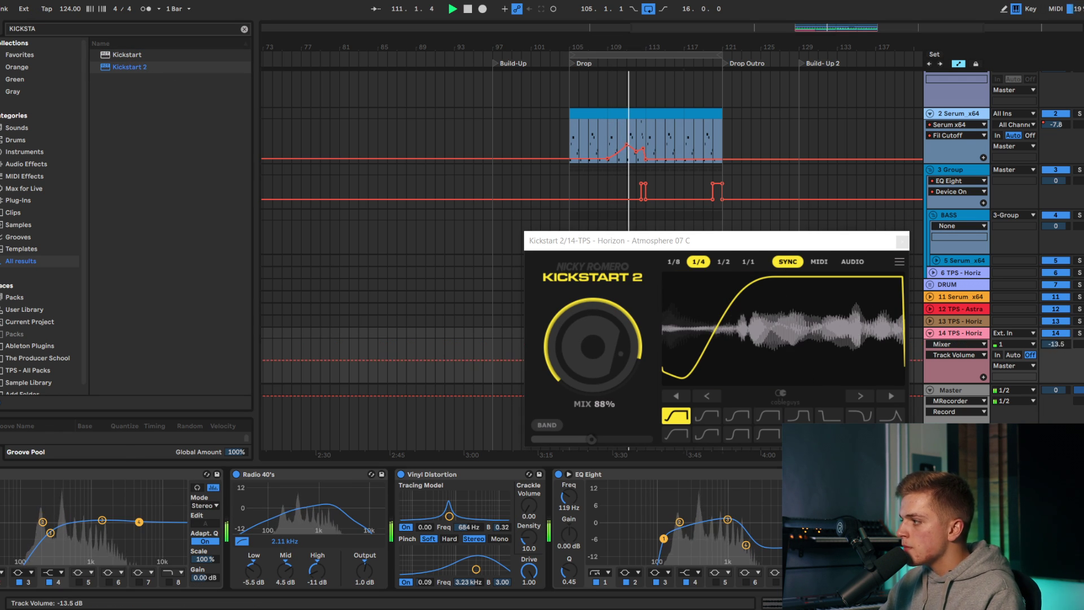
click(902, 242)
scroll(734, 307, down, 1)
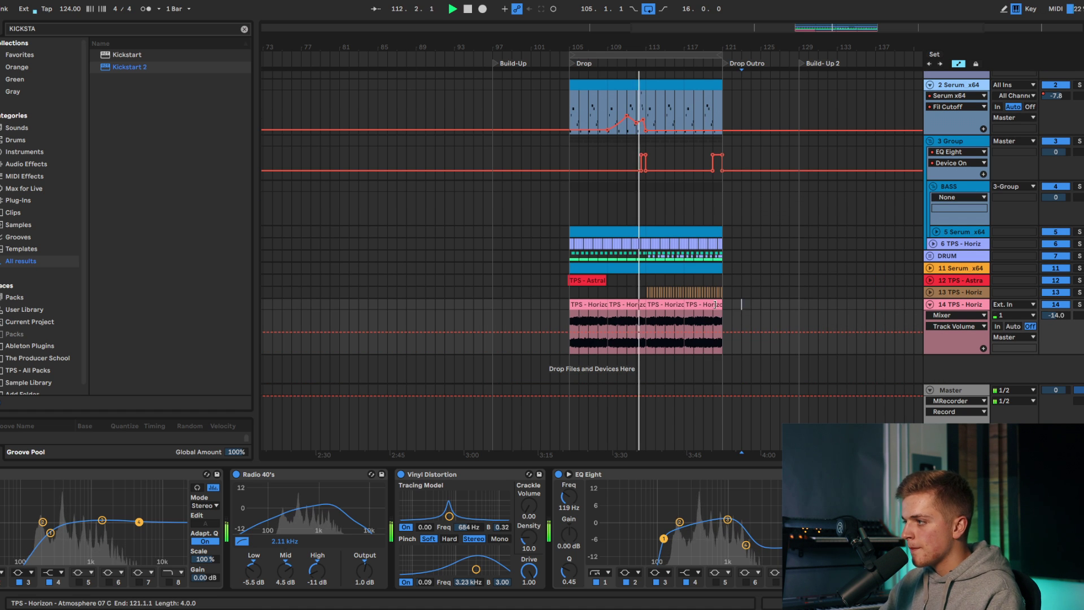
Step: Repeat the atmosphere clips to bar 129 and move the brown TPS - Horiz track directly below the DRUM group
scroll(728, 305, up, 3)
scroll(714, 300, down, 4)
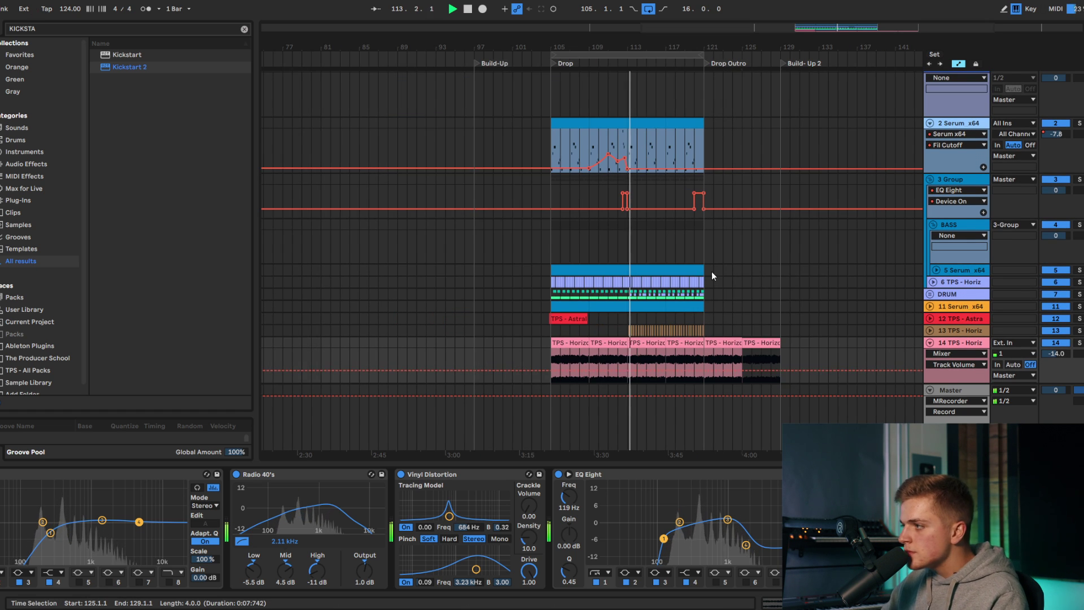
scroll(713, 276, down, 2)
drag(944, 292, 948, 262)
click(761, 269)
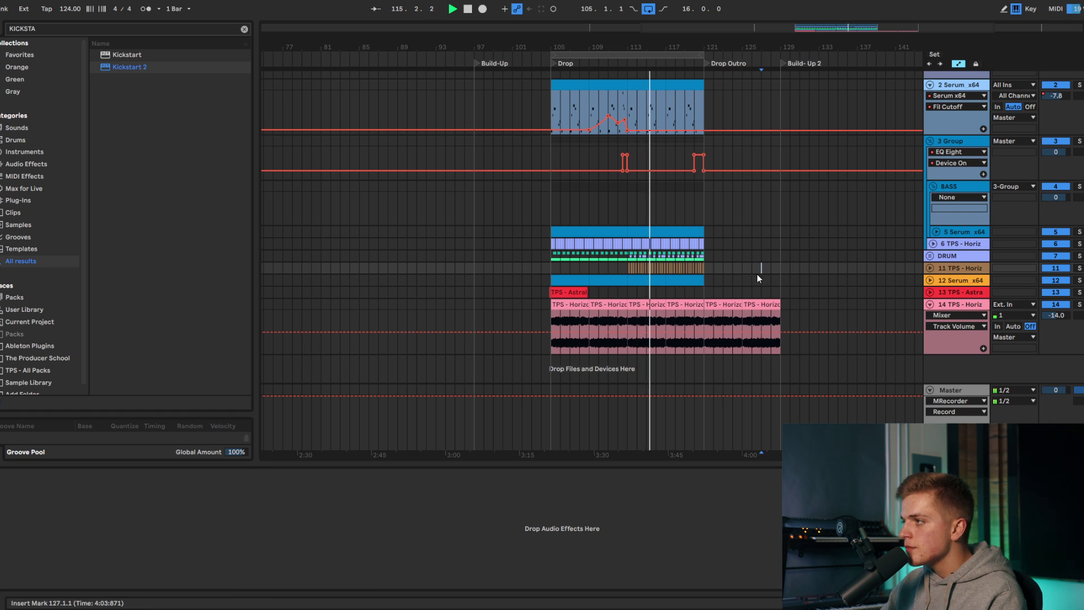
Step: Duplicate the bass and kick clips into the Drop Outro up to bar 129
scroll(760, 273, down, 3)
scroll(717, 282, up, 2)
scroll(853, 285, up, 5)
scroll(702, 306, down, 4)
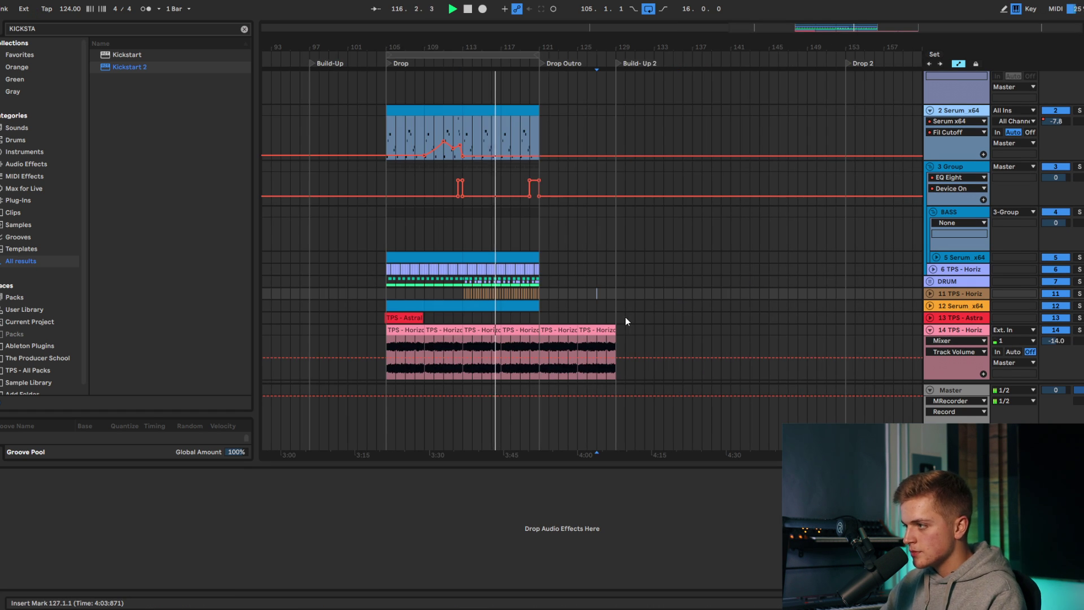
scroll(463, 353, up, 4)
scroll(384, 341, down, 3)
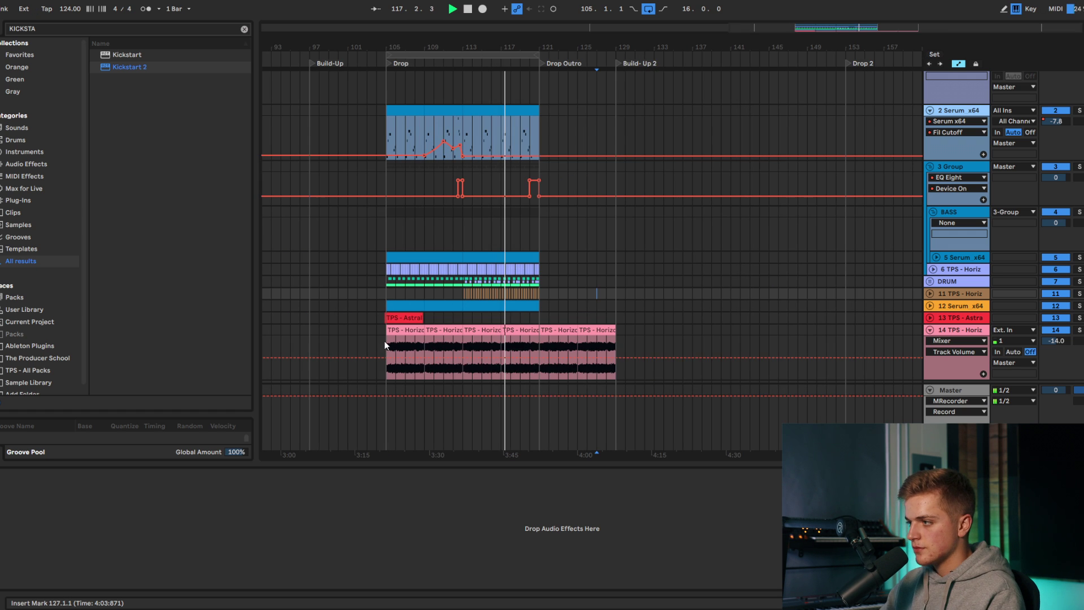
scroll(296, 356, up, 3)
scroll(320, 357, down, 3)
scroll(450, 305, up, 3)
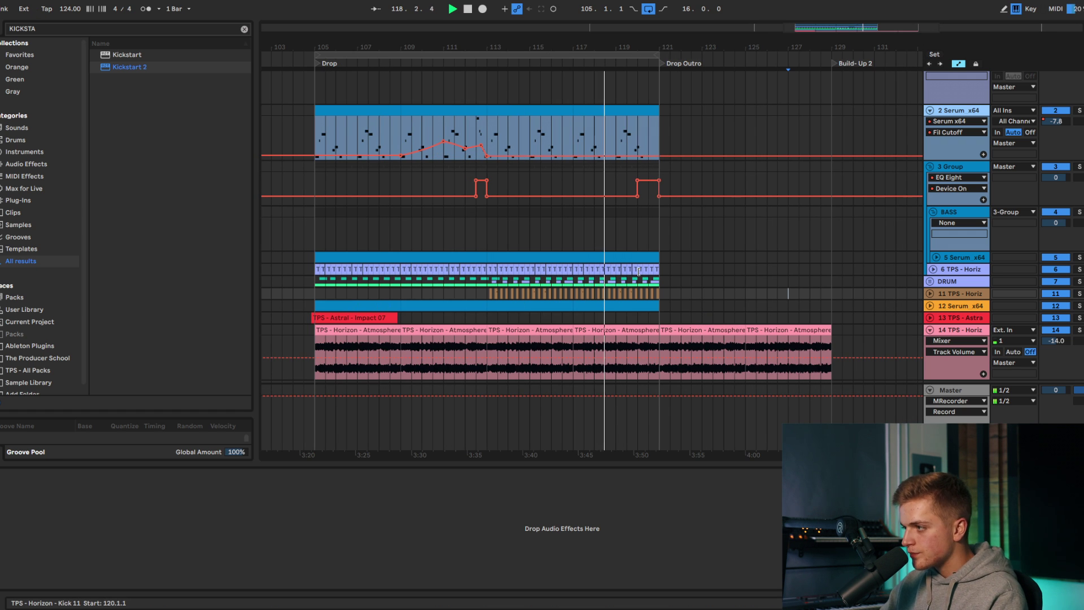
key(ctrl+d)
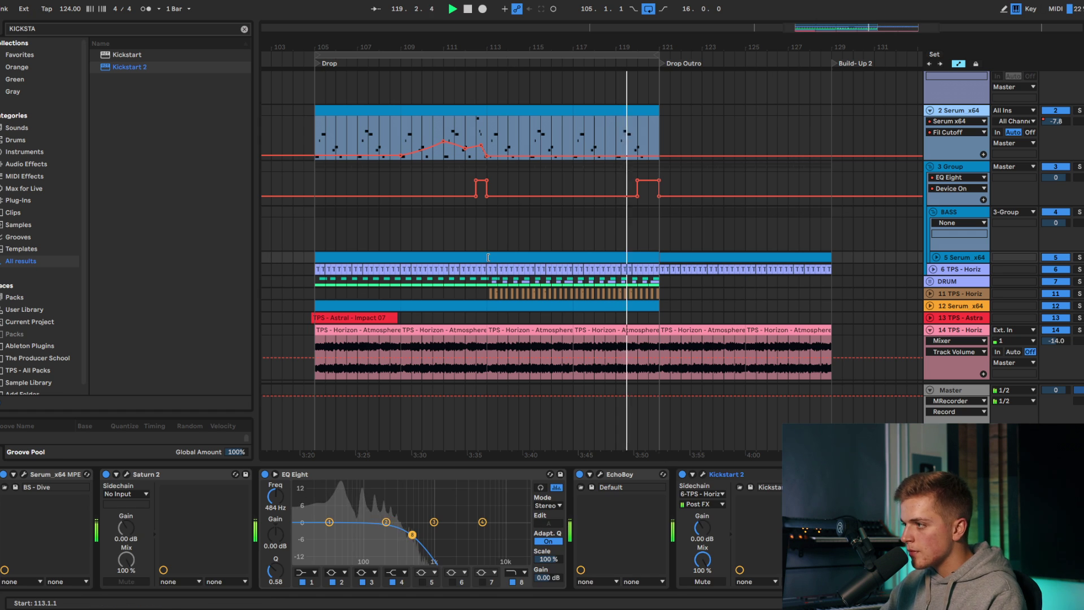
click(661, 244)
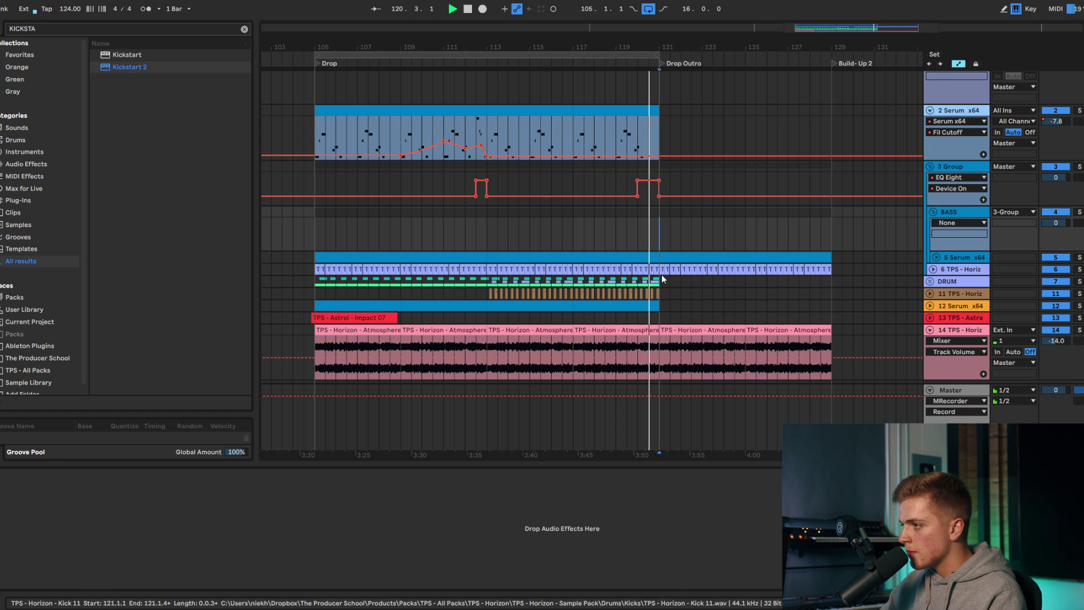
Step: Turn off the arrangement loop and play from 119.1.1 to hear the transition into the Drop Outro
click(649, 9)
click(618, 91)
key(space)
key(space)
scroll(637, 140, down, 3)
scroll(579, 169, down, 3)
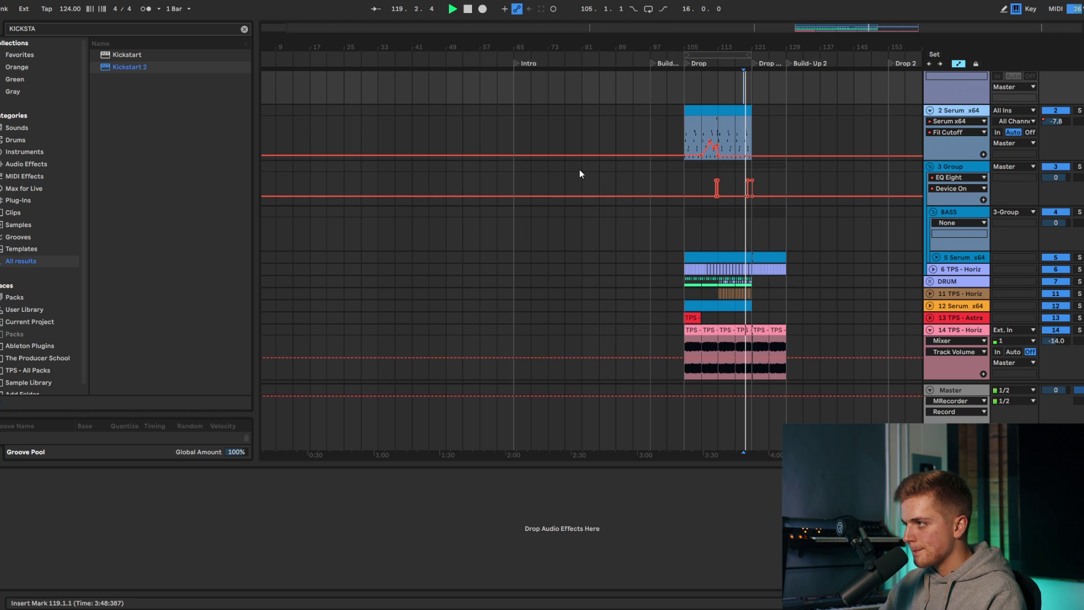
scroll(726, 226, up, 5)
scroll(870, 283, down, 3)
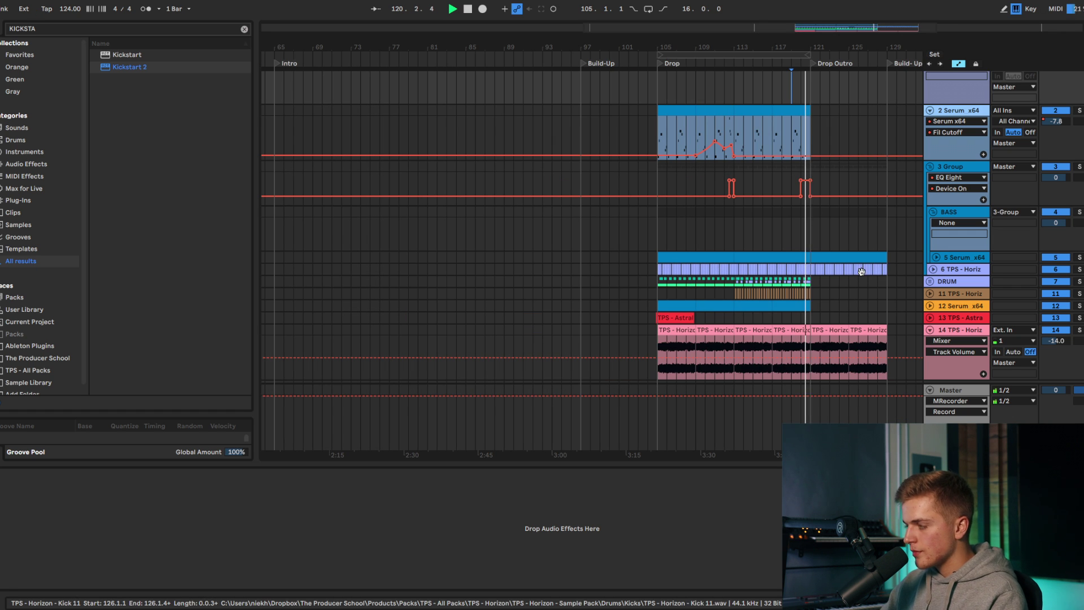
scroll(859, 284, down, 2)
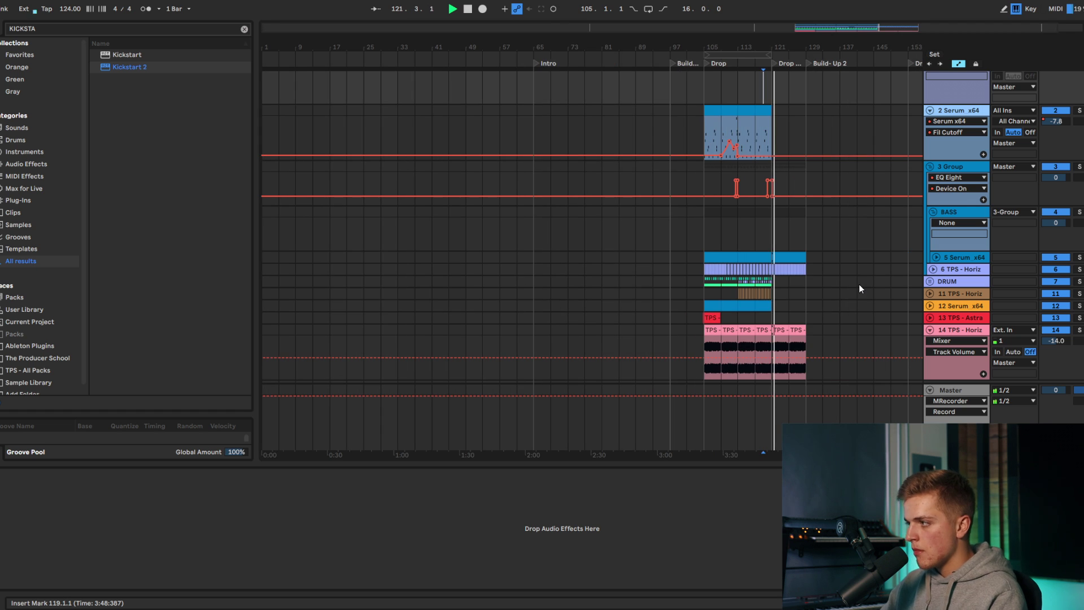
scroll(879, 296, up, 2)
scroll(676, 228, up, 3)
Step: Lower the atmosphere track's volume to -16.5 dB, show its devices and stop playback
drag(1056, 341, 1056, 351)
click(957, 332)
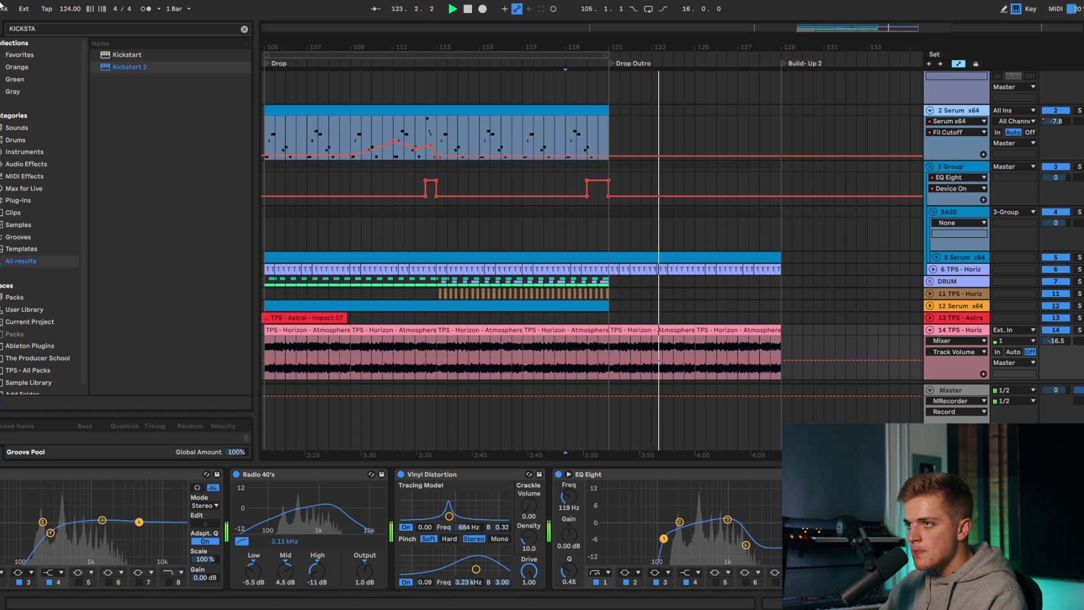
key(space)
Step: Add ValhallaVintageVerb to the atmosphere track, set its mix to 58% and move its window clear of the arrangement
click(45, 31)
text(R)
key(BackSpace)
text(VIN)
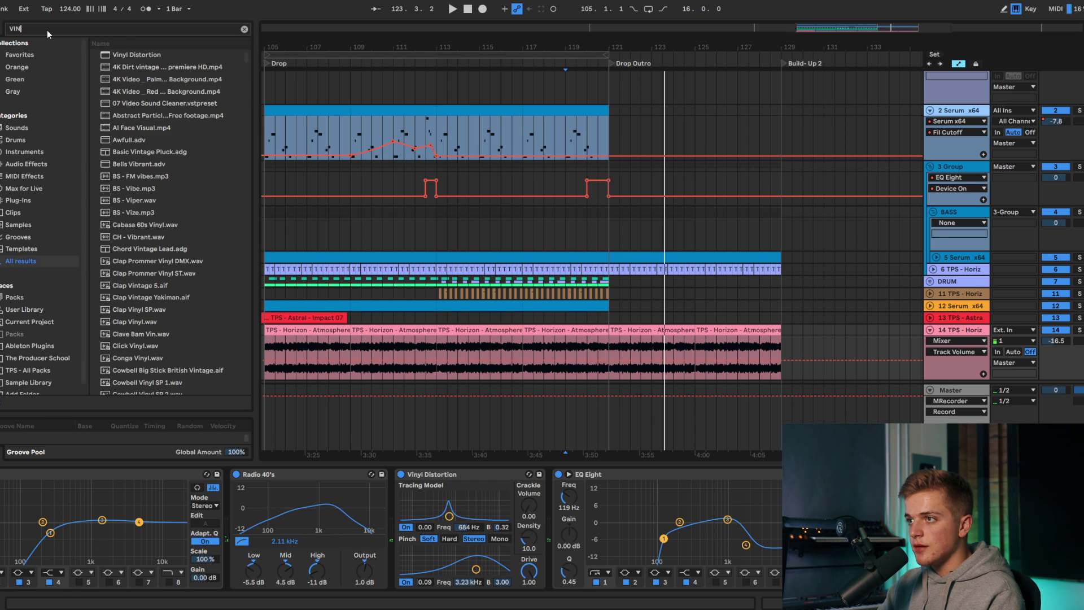
text(TAGEVERB)
double_click(131, 55)
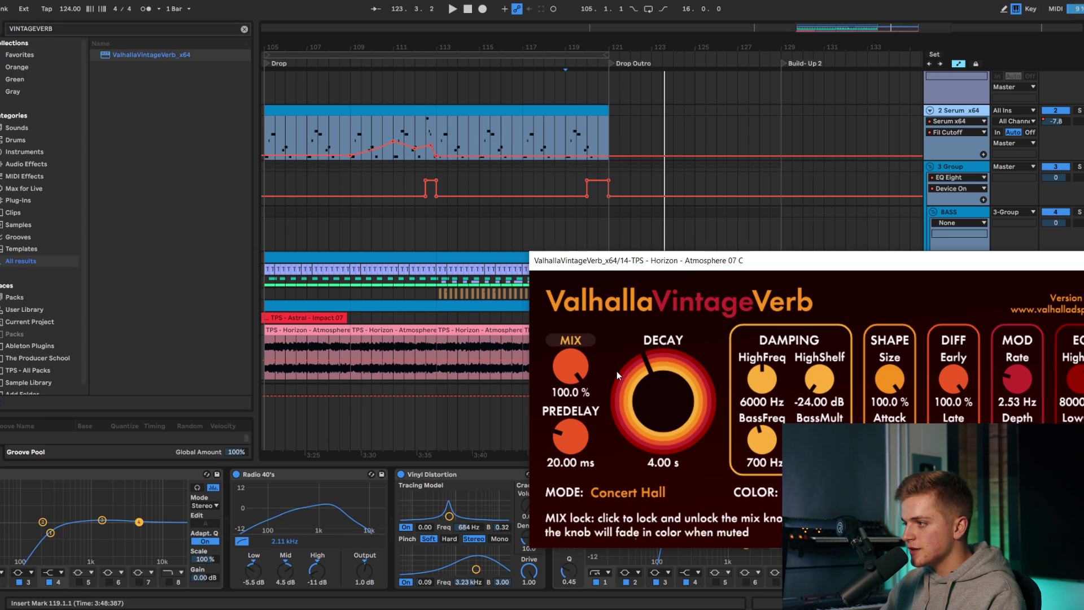
key(space)
drag(584, 403, 584, 429)
drag(725, 261, 189, 160)
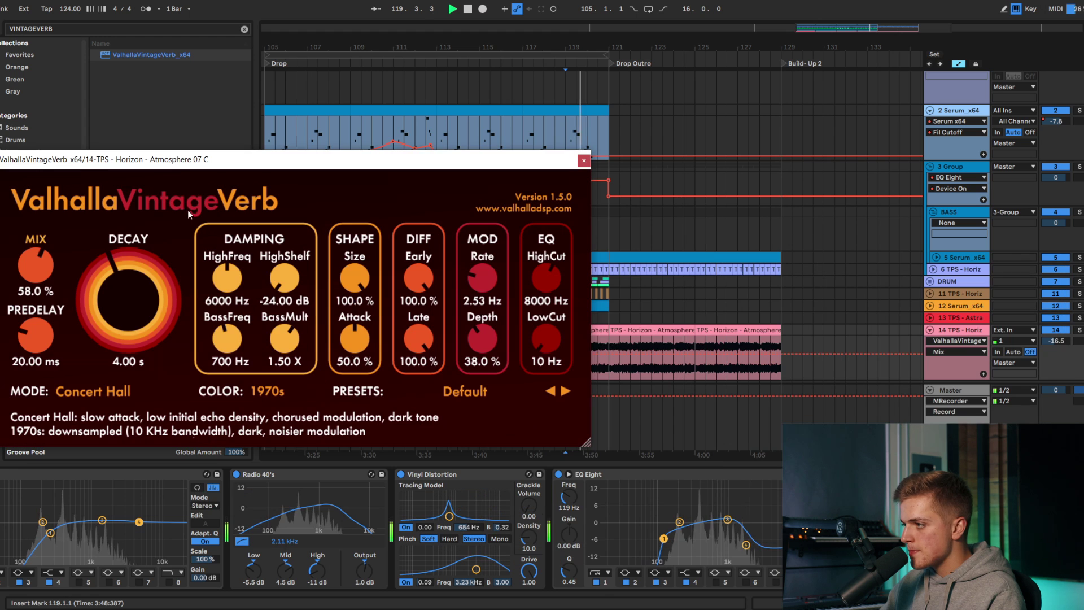
Step: Play from the start of the Drop Outro and set the reverb's decay to 3.10 s
key(space)
click(615, 369)
key(space)
key(space)
drag(136, 304, 135, 310)
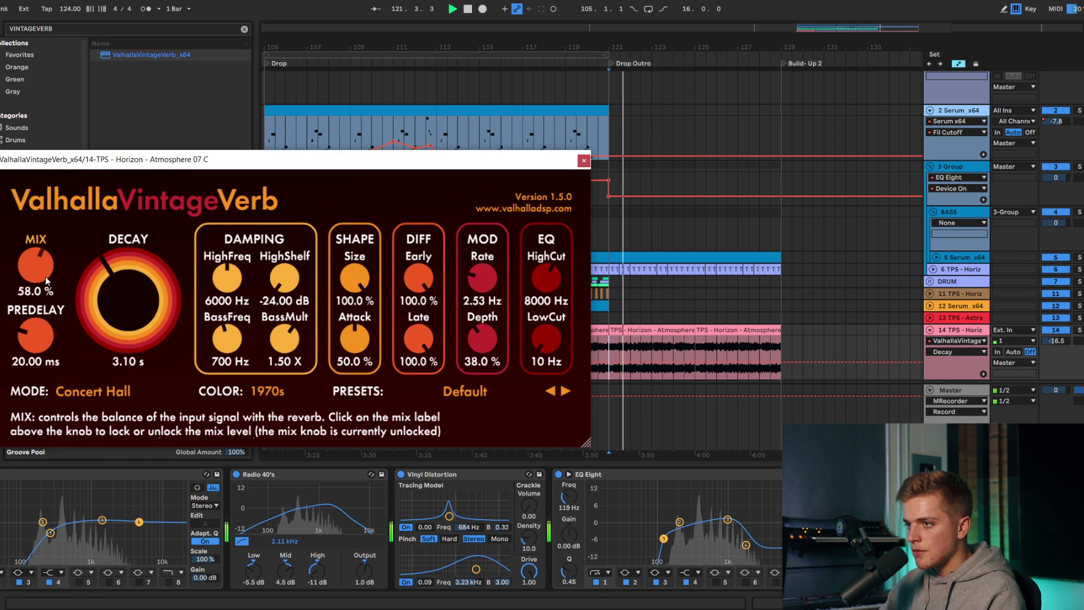
Step: Lower the reverb mix to 53.2% and the atmosphere track's volume to -19.3 dB, close the reverb window and stop playback
drag(47, 281, 47, 284)
drag(1055, 340, 1055, 345)
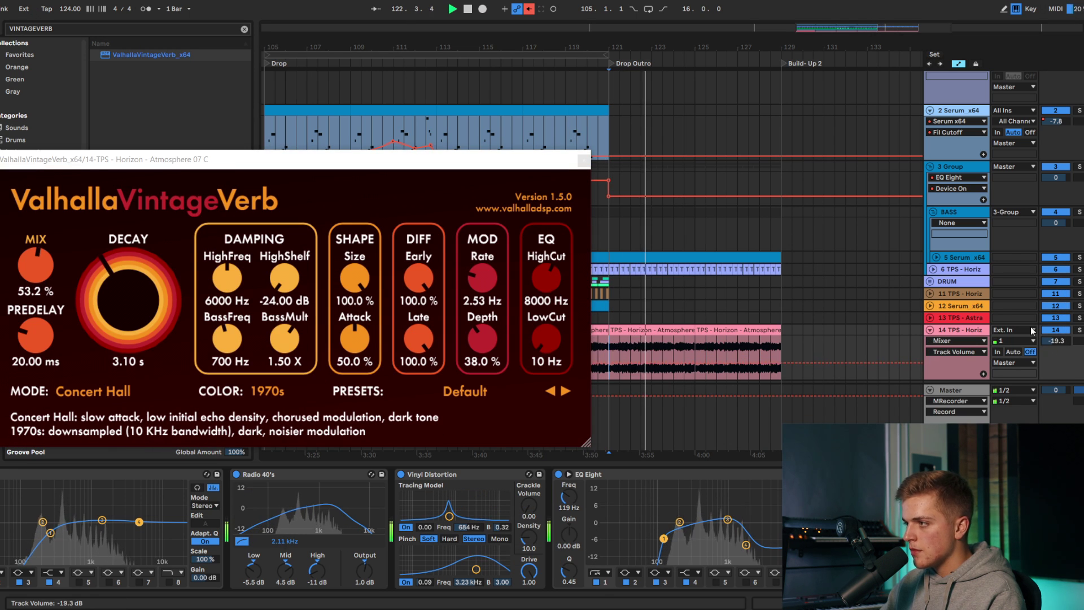
click(583, 160)
key(space)
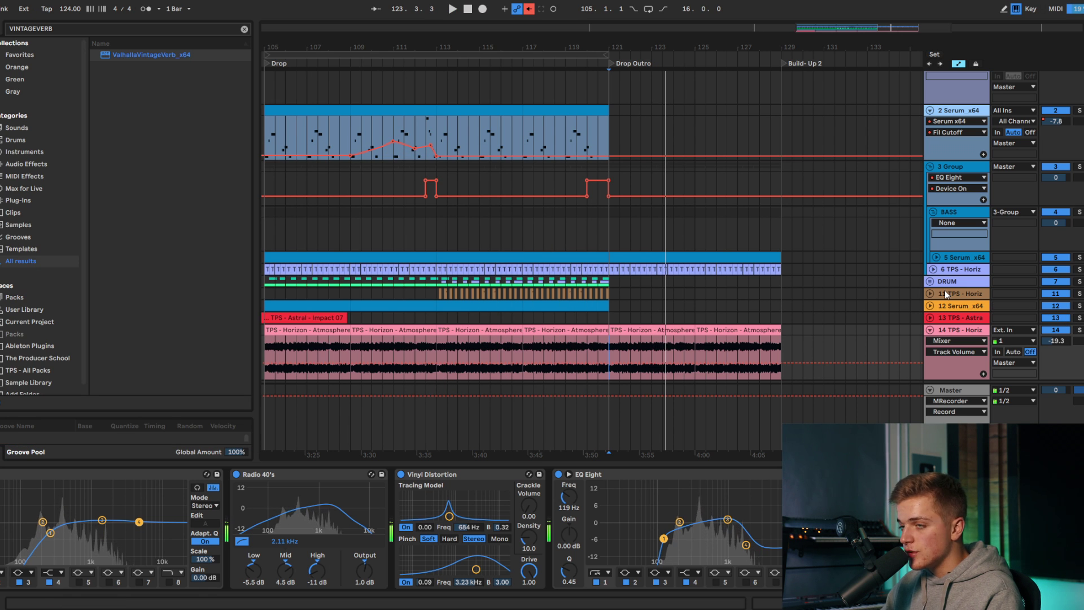
Step: Play from the start of the Drop at 105.1.1 and lower the atmosphere track's volume to -22.5 dB
scroll(645, 215, down, 5)
key(space)
click(688, 352)
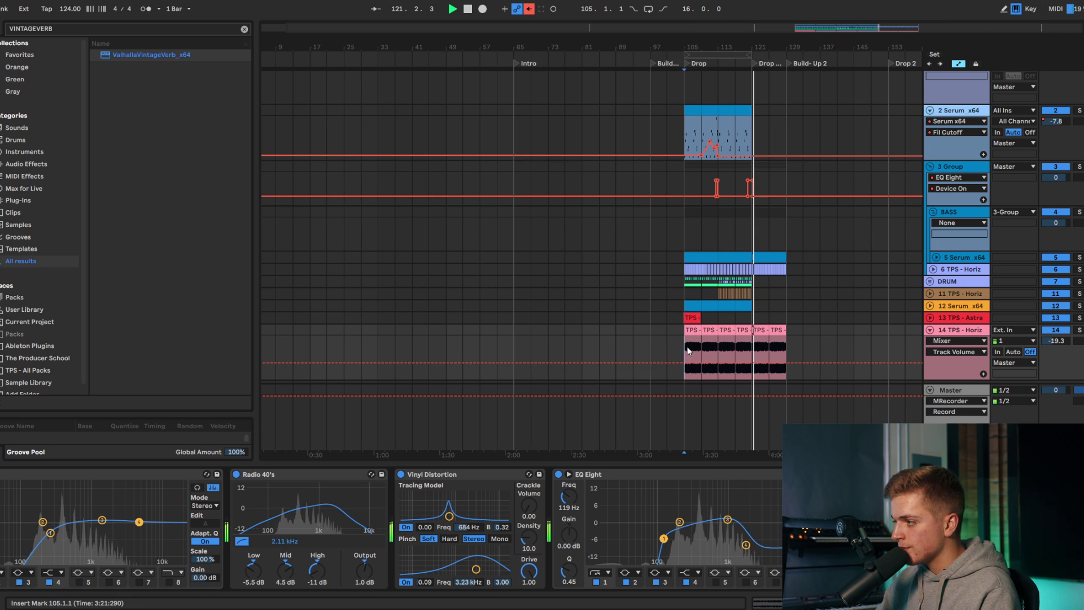
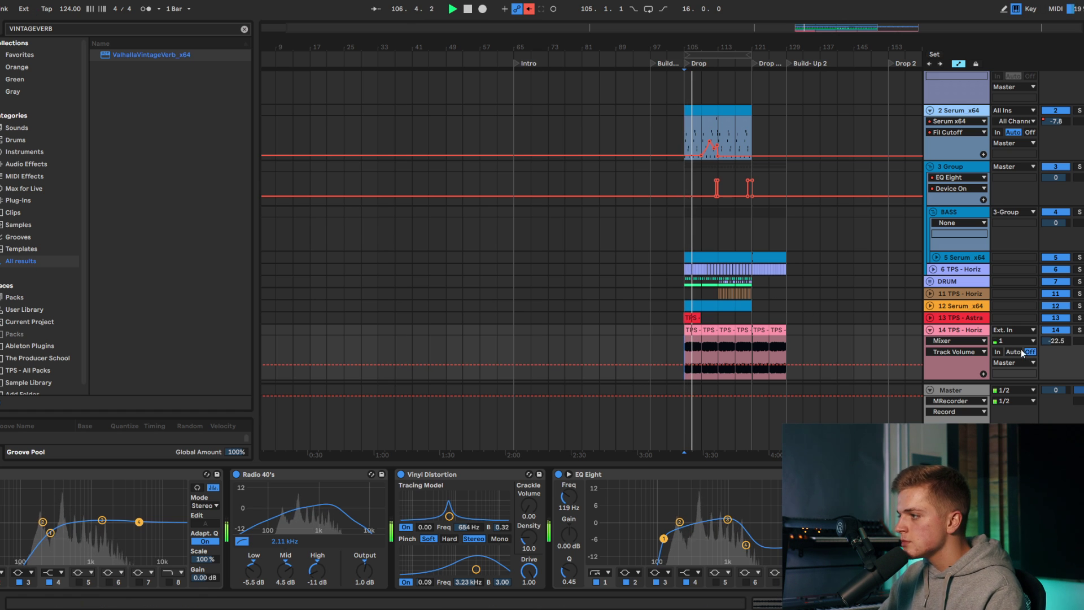
Step: Solo the atmosphere track, search for Auto Pan and insert it ahead of Kickstart 2
click(1079, 330)
click(33, 29)
text(AUTO PAN)
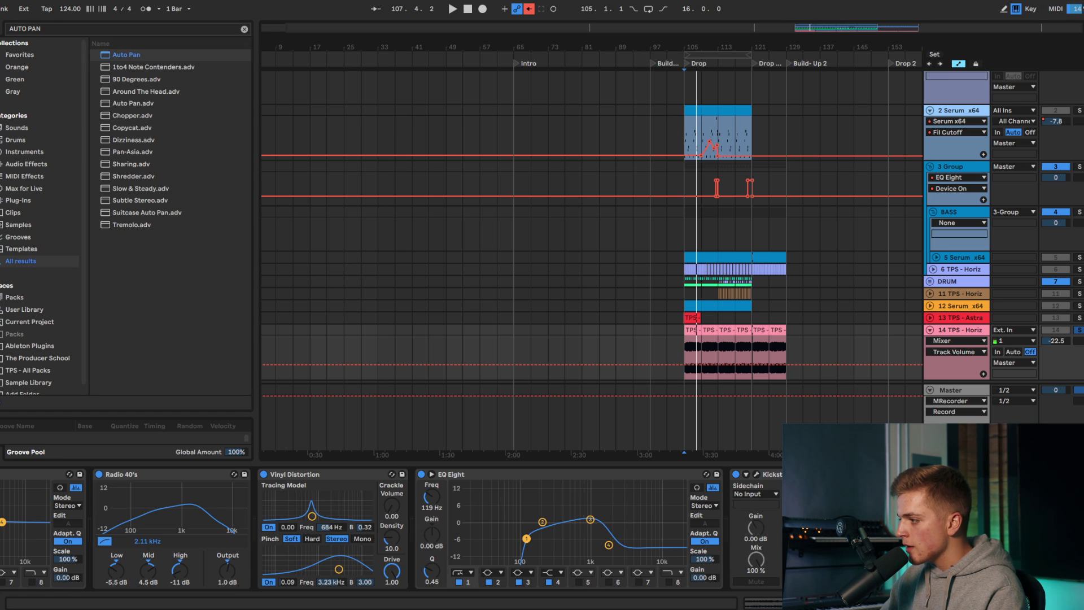
click(734, 474)
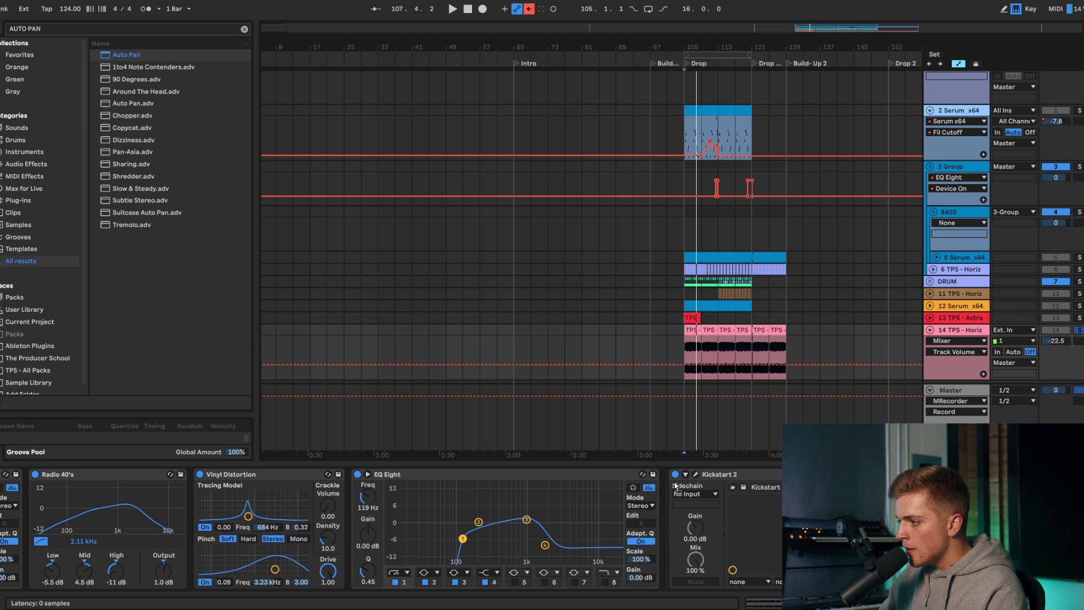
key(Delete)
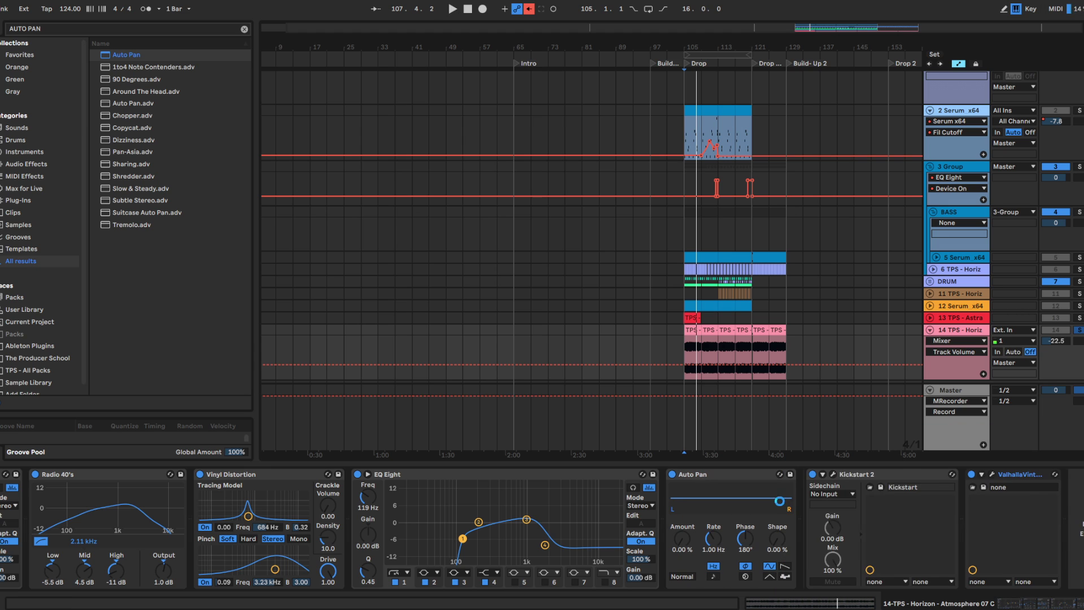
Step: Move ValhallaVintageVerb ahead of Kickstart 2 and set Auto Pan to the random waveform, 73% amount and 11.2 Hz rate
click(784, 576)
key(space)
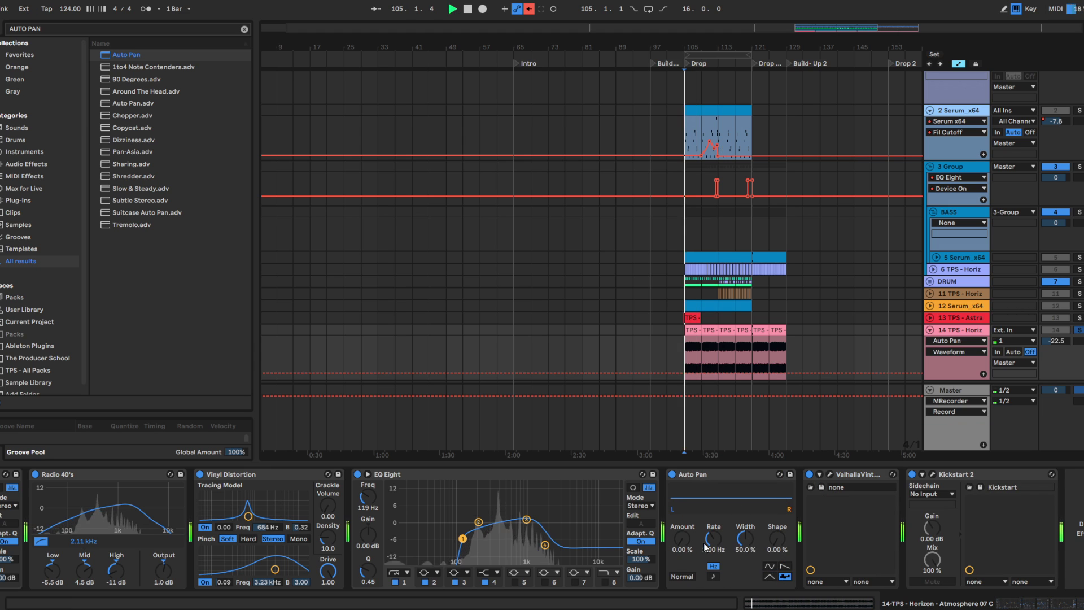
click(713, 539)
key(space)
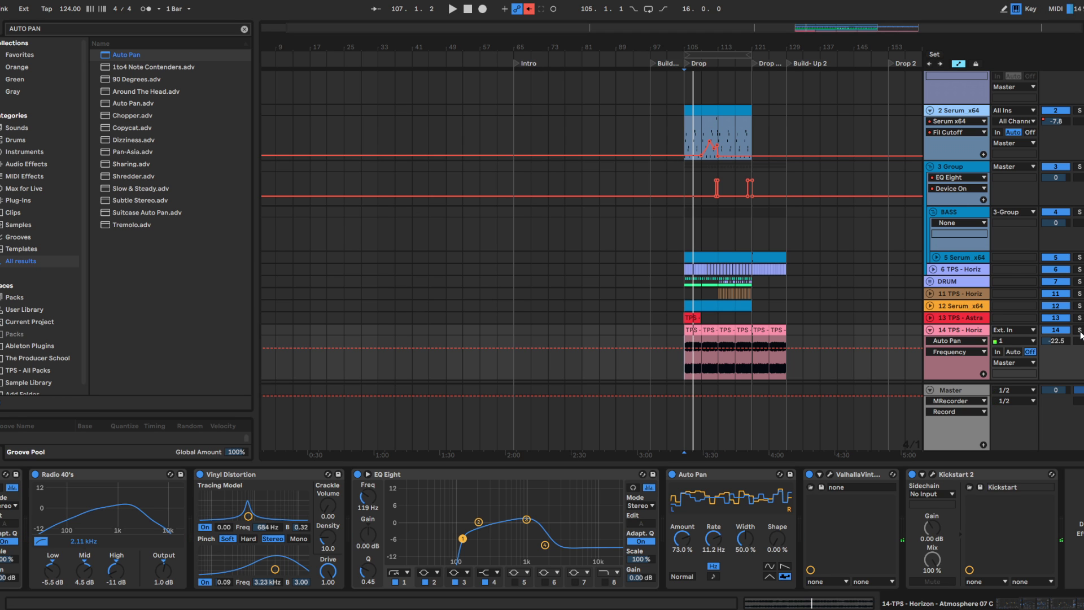
Step: Play the full mix from the start of the Drop with the device view hidden, and stop playback
key(space)
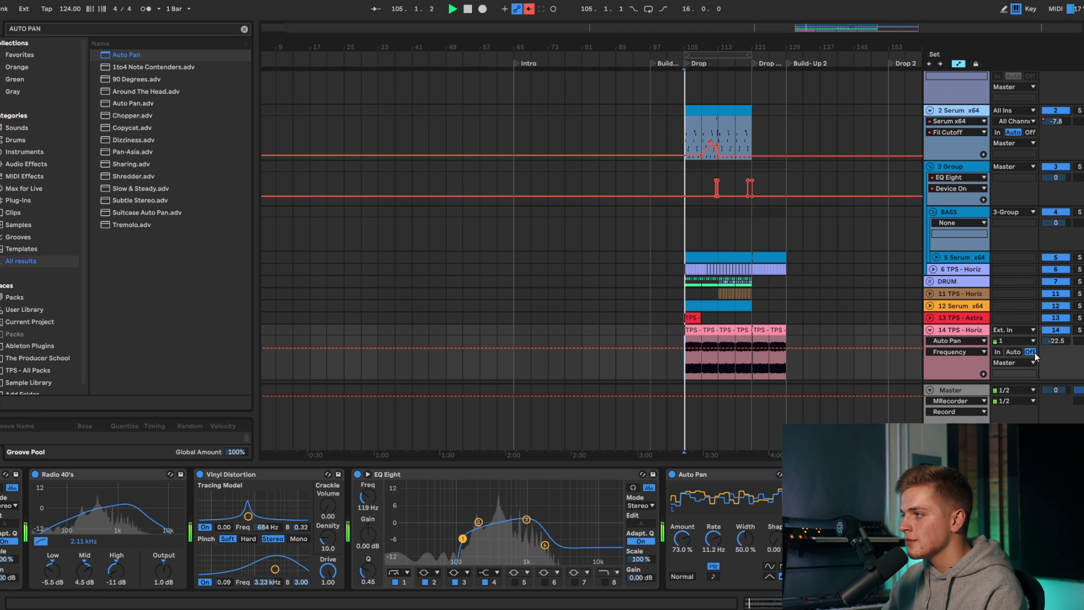
click(774, 464)
scroll(735, 376, up, 2)
scroll(708, 344, down, 2)
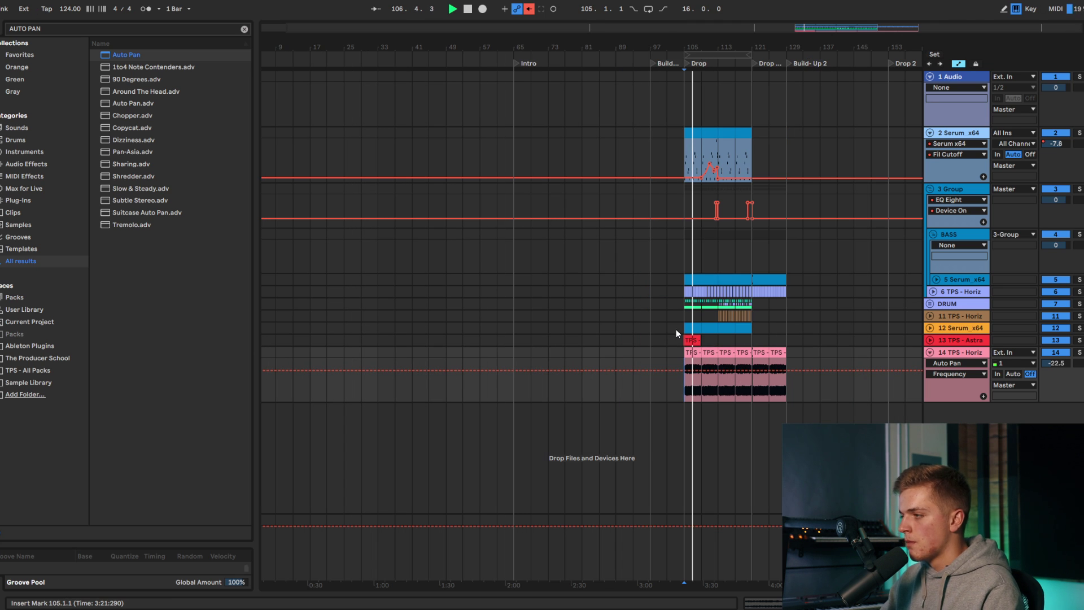
scroll(672, 316, up, 2)
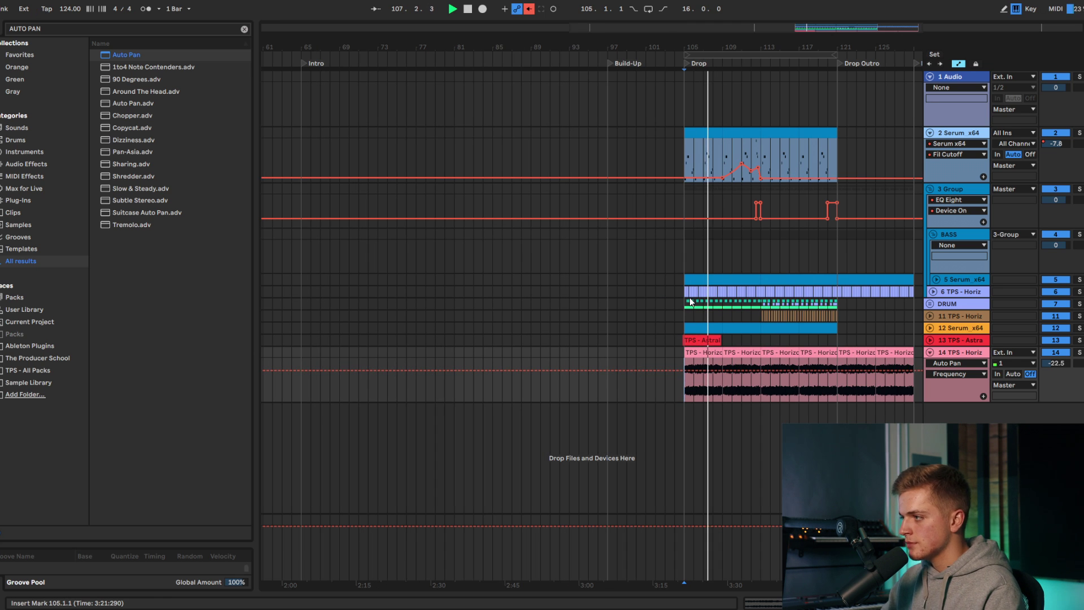
key(space)
Step: Copy the bass, kick and drum clips from 105.1.1 to 113.1.1 and paste them into the Intro, filling bars 65 to 81
click(731, 302)
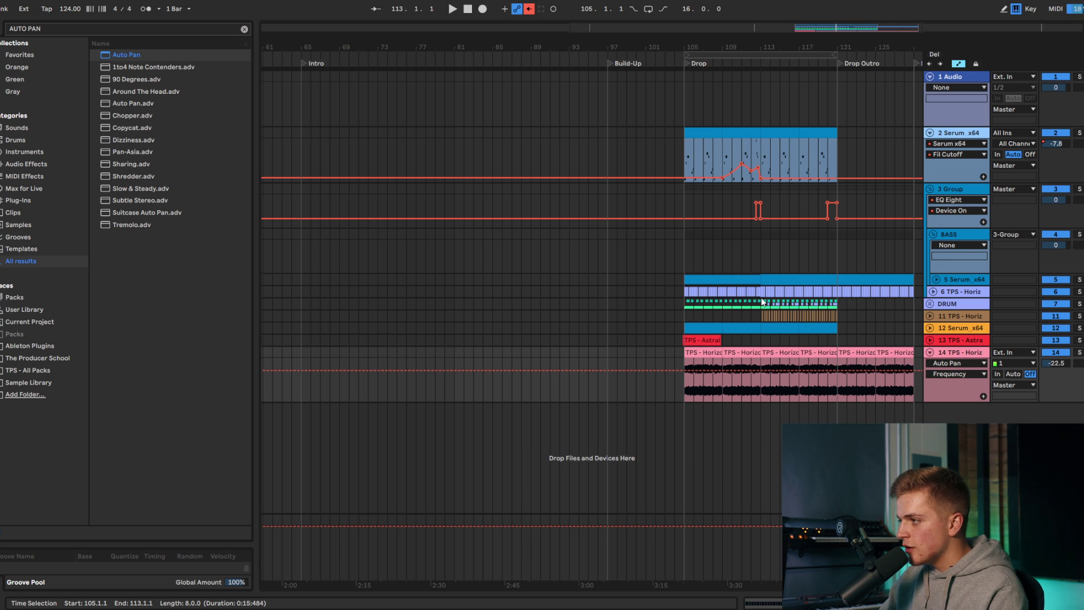
click(303, 280)
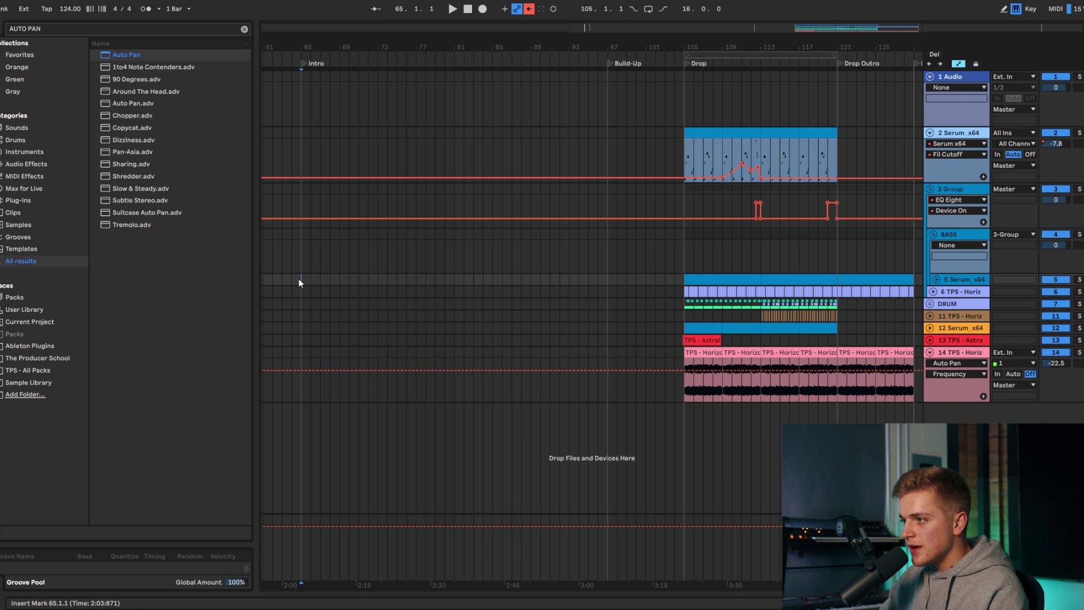
key(ctrl+v)
Step: Paste four copies of the Drop's atmosphere clip from 65.1.1 in the Intro and set the atmosphere track's volume to -22.6 dB
click(697, 351)
key(ctrl+c)
click(309, 352)
key(ctrl+v)
key(ctrl+z)
click(304, 351)
key(ctrl+v)
key(ctrl+v)
key(ctrl+v)
key(ctrl+v)
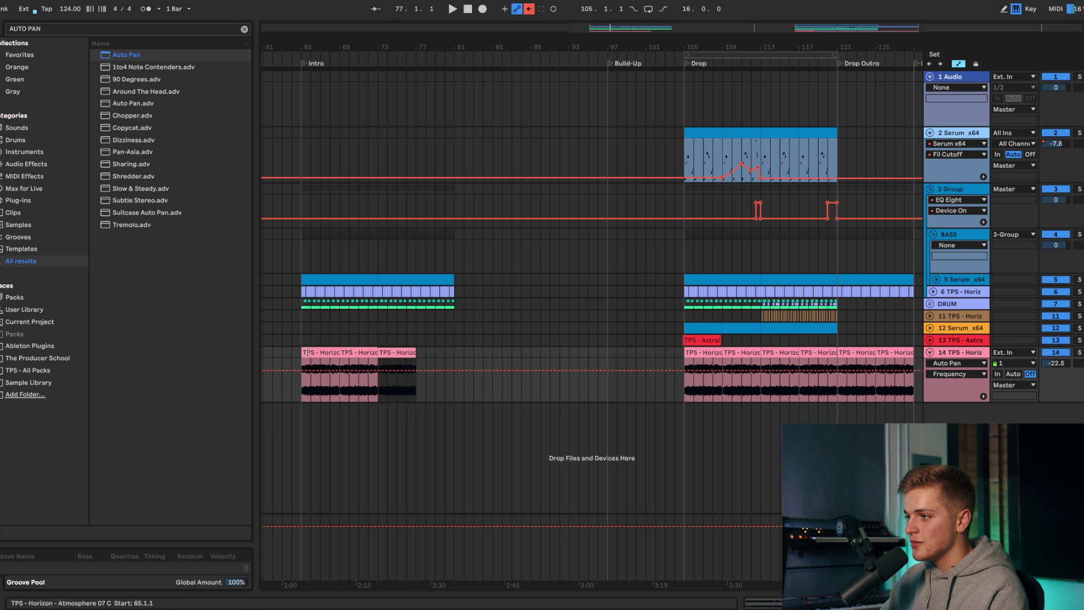
click(297, 356)
click(1053, 362)
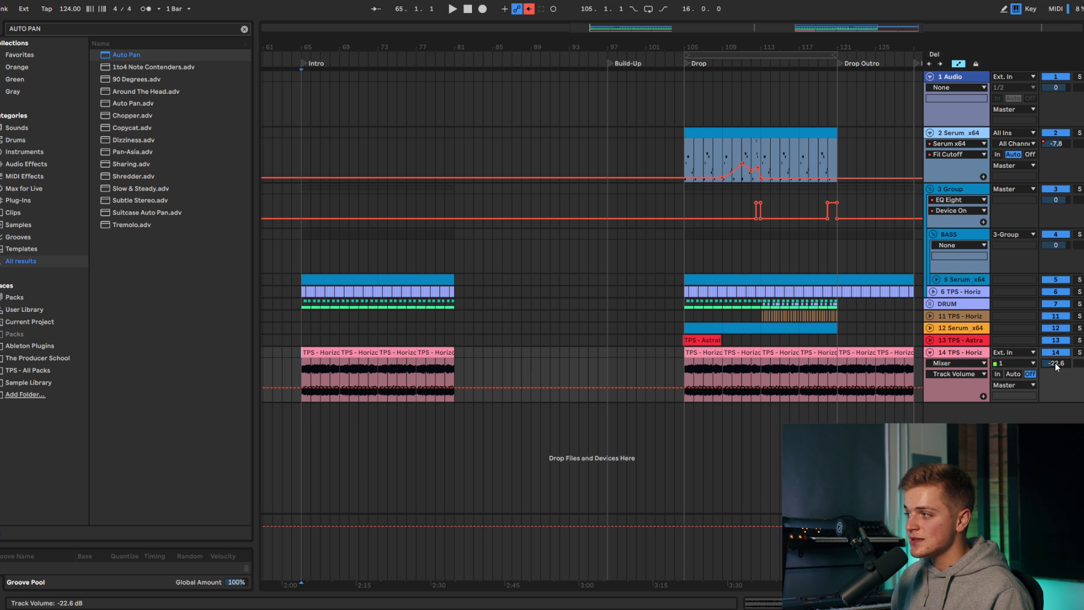
Step: Expand the DRUM group and delete its percussion and hat loop clips from bar 65 to bar 73 of the Intro
click(930, 303)
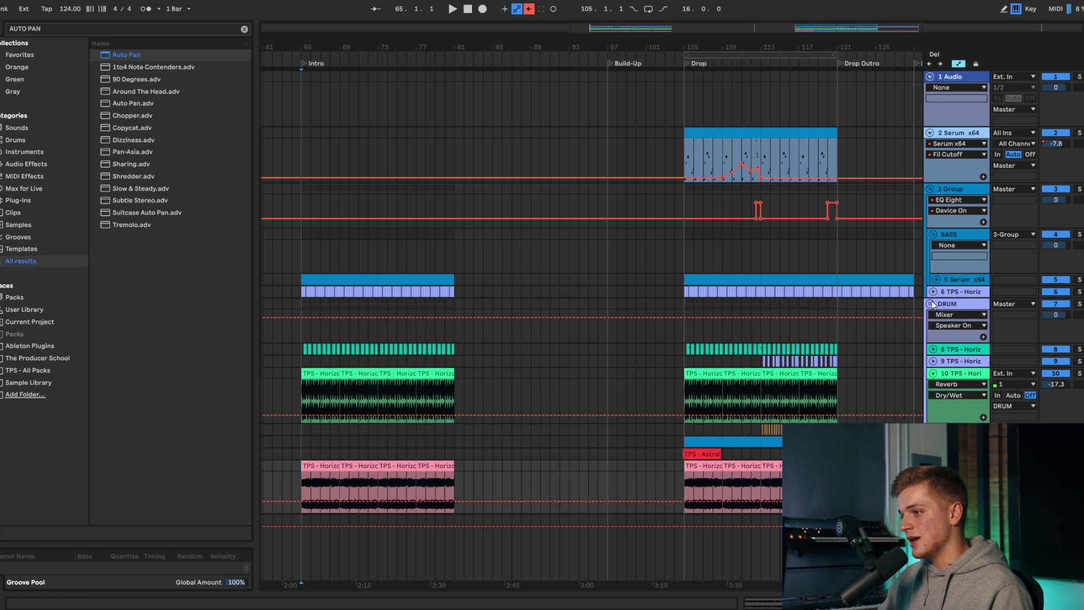
scroll(932, 300, down, 1)
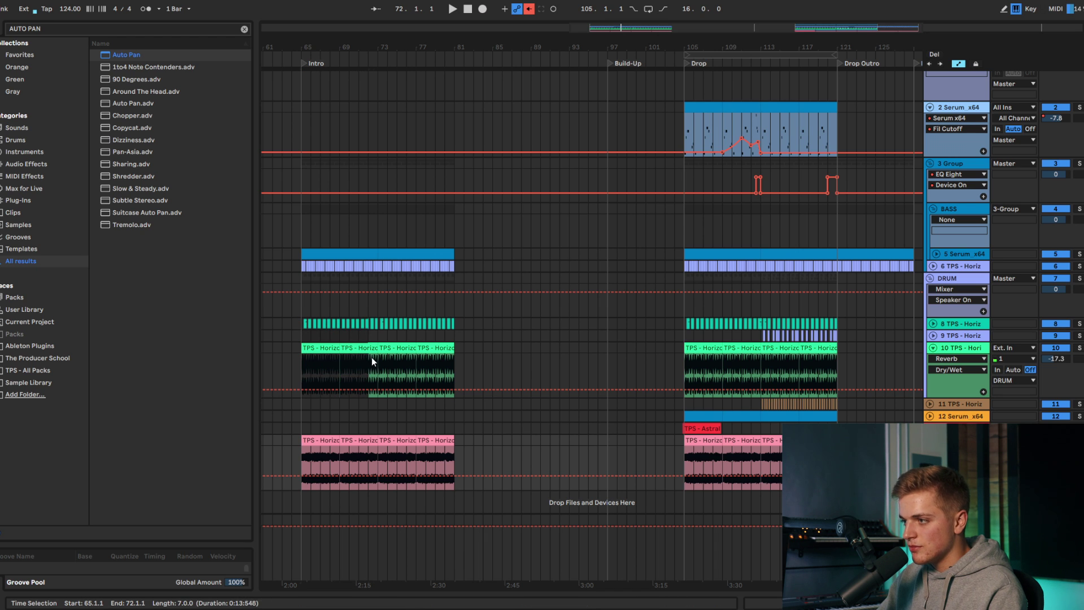
key(Delete)
click(298, 324)
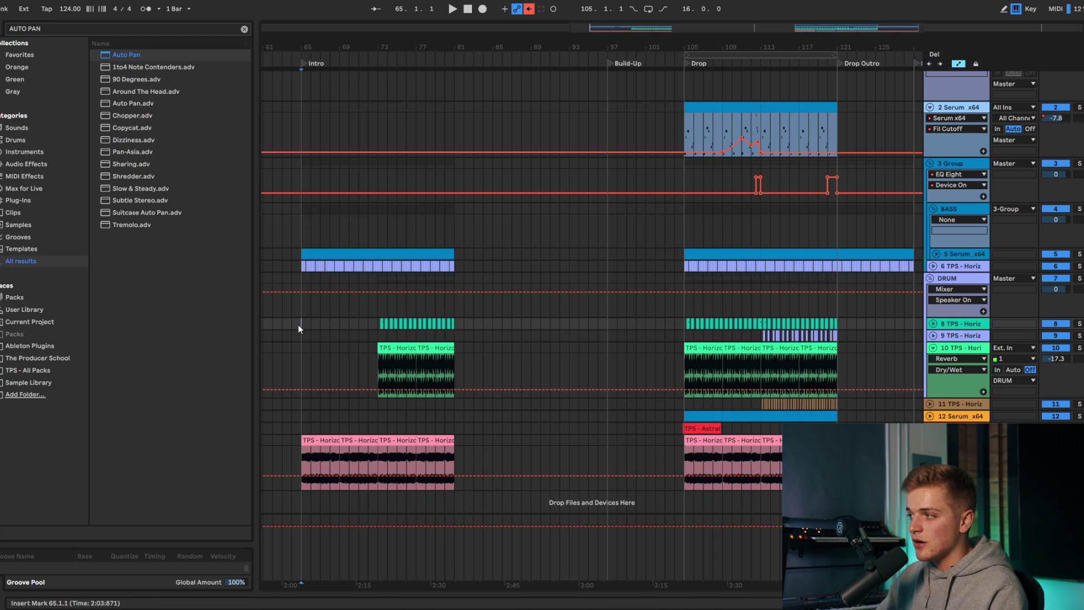
Step: Automate the 3 Group's EQ Eight to be on from bar 65 to bar 73 and play from 64.1.1
click(300, 190)
scroll(300, 191, up, 1)
scroll(298, 204, up, 3)
drag(300, 206, 301, 190)
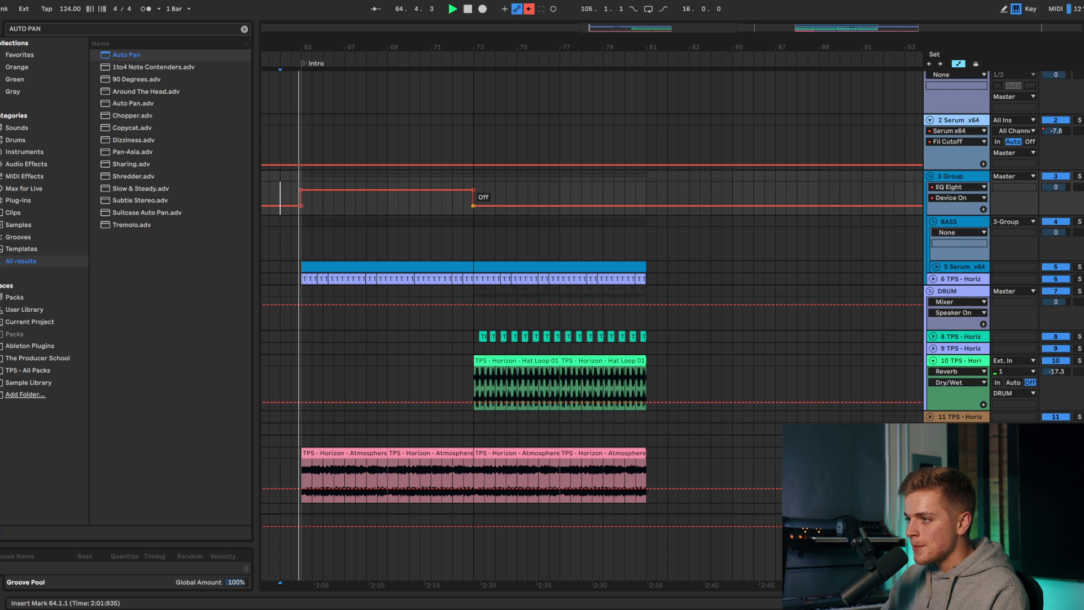
scroll(457, 209, down, 1)
scroll(454, 214, down, 2)
scroll(615, 236, down, 2)
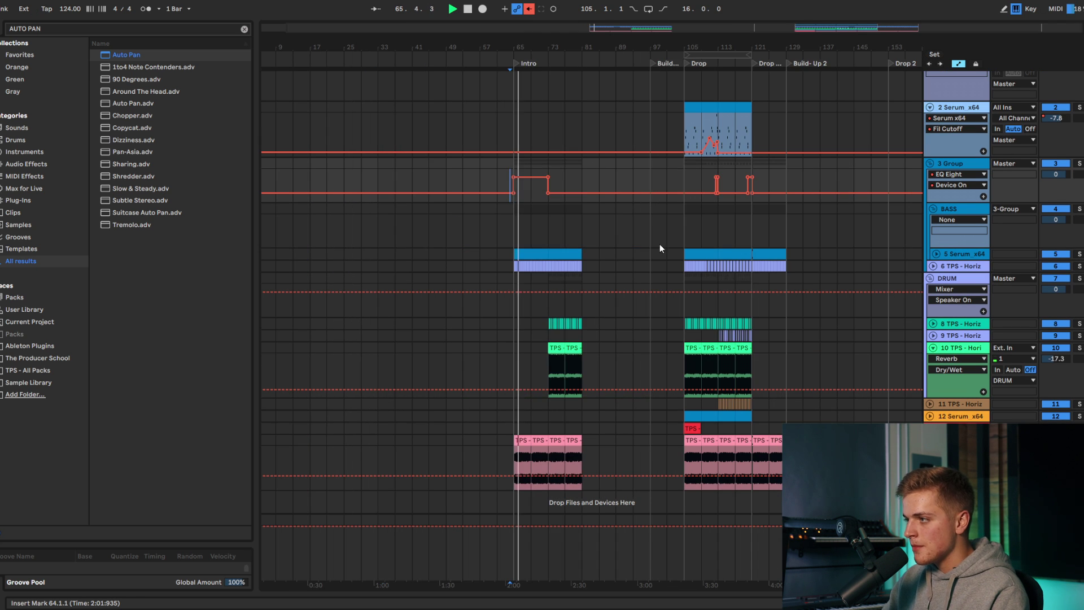
Step: Stop playback and extend the 3 Group's EQ Eight automation so the device stays on past bar 73
scroll(704, 250, up, 2)
click(934, 209)
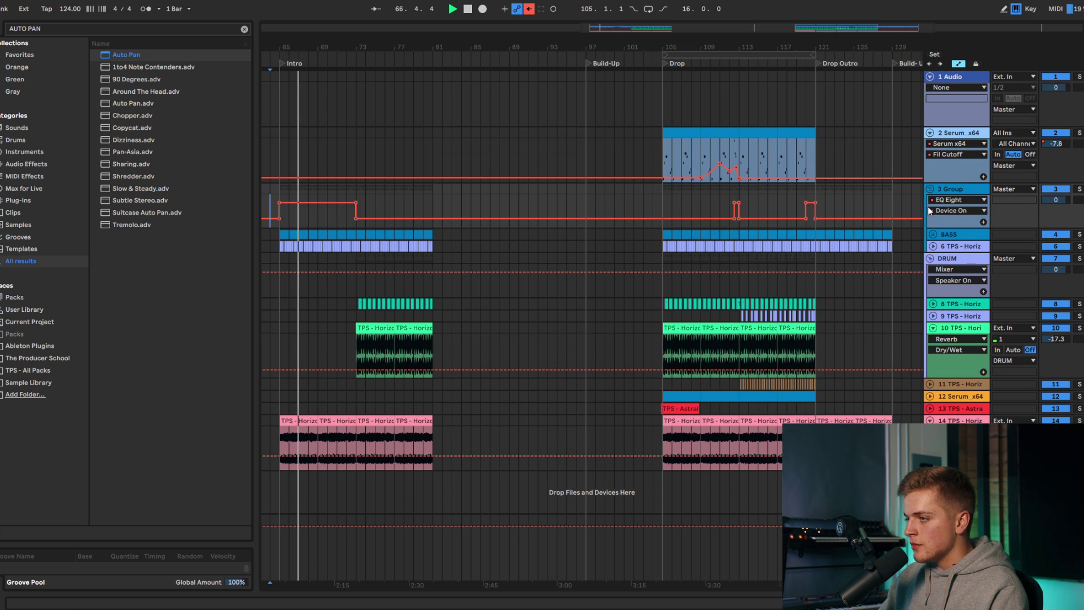
scroll(353, 240, up, 2)
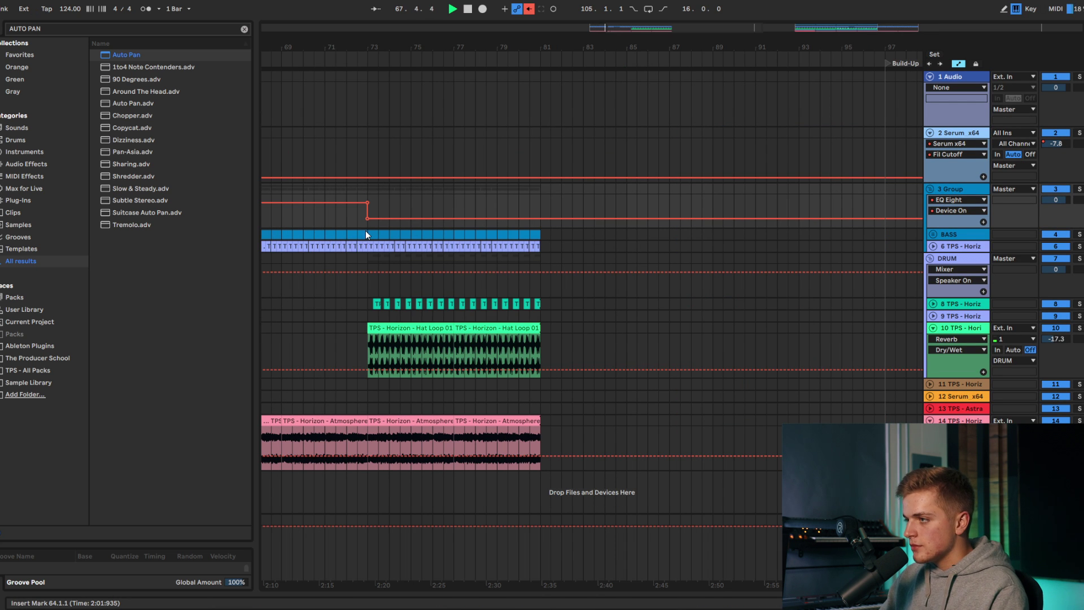
scroll(372, 232, down, 2)
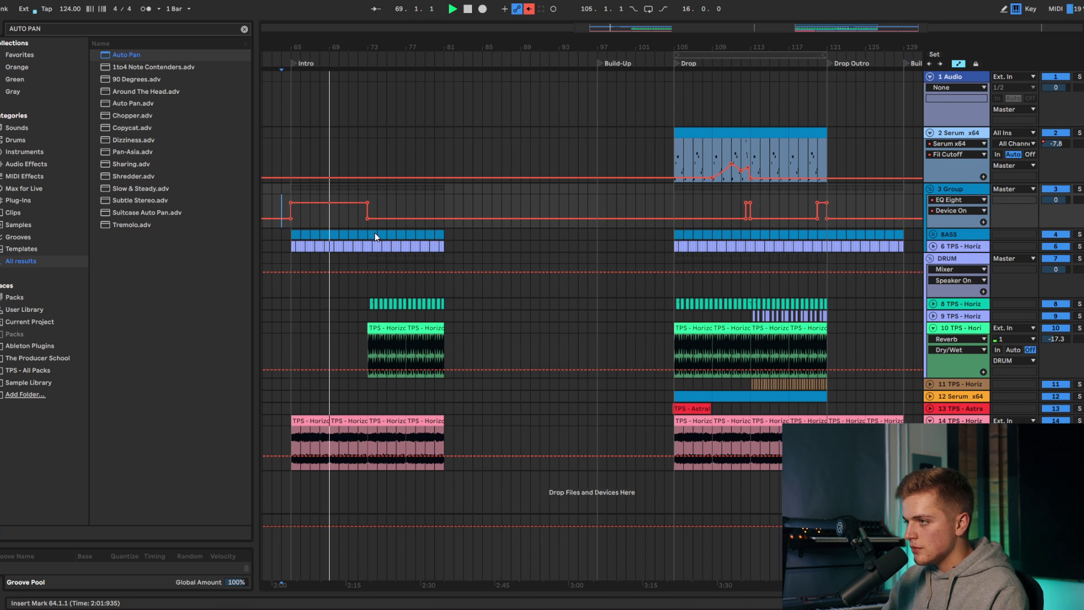
scroll(356, 230, up, 3)
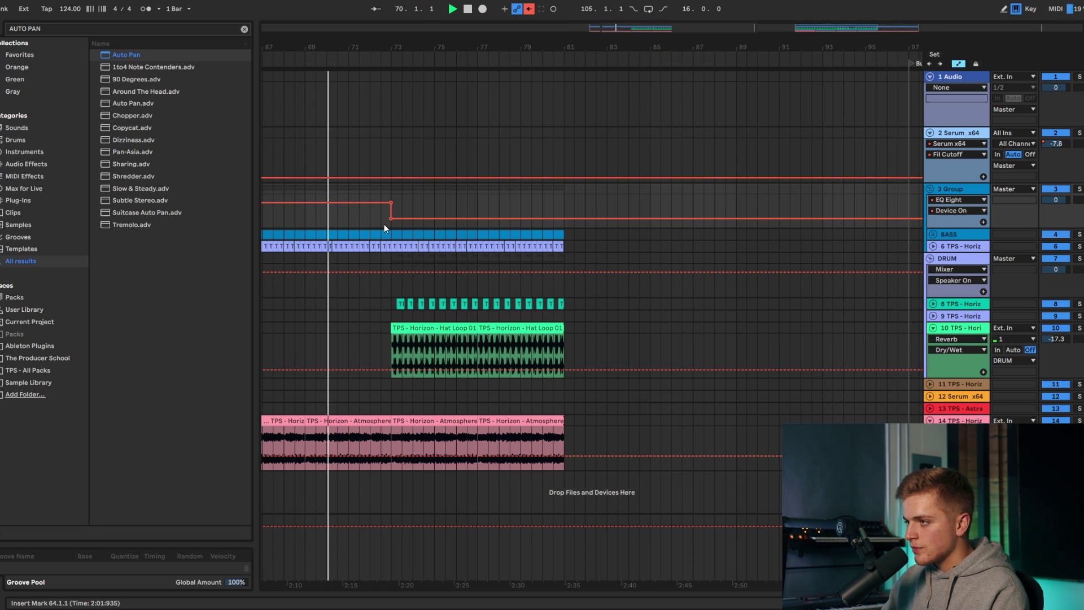
key(space)
drag(390, 218, 413, 203)
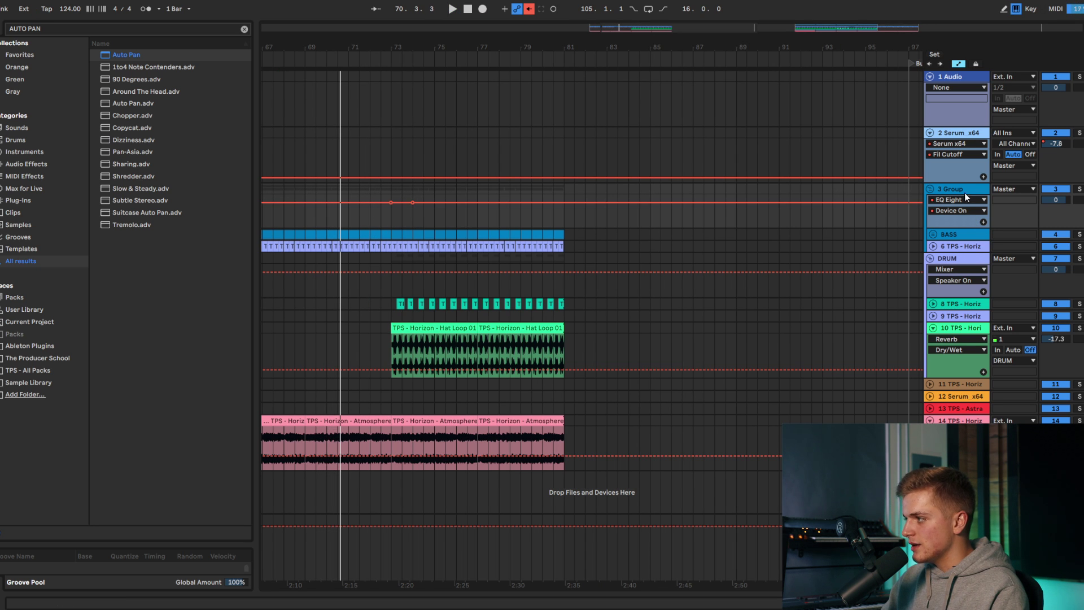
Step: Expand the BASS group, the kick track and the Serum bass track, and show the Serum bass track's devices
click(960, 171)
click(935, 235)
click(933, 291)
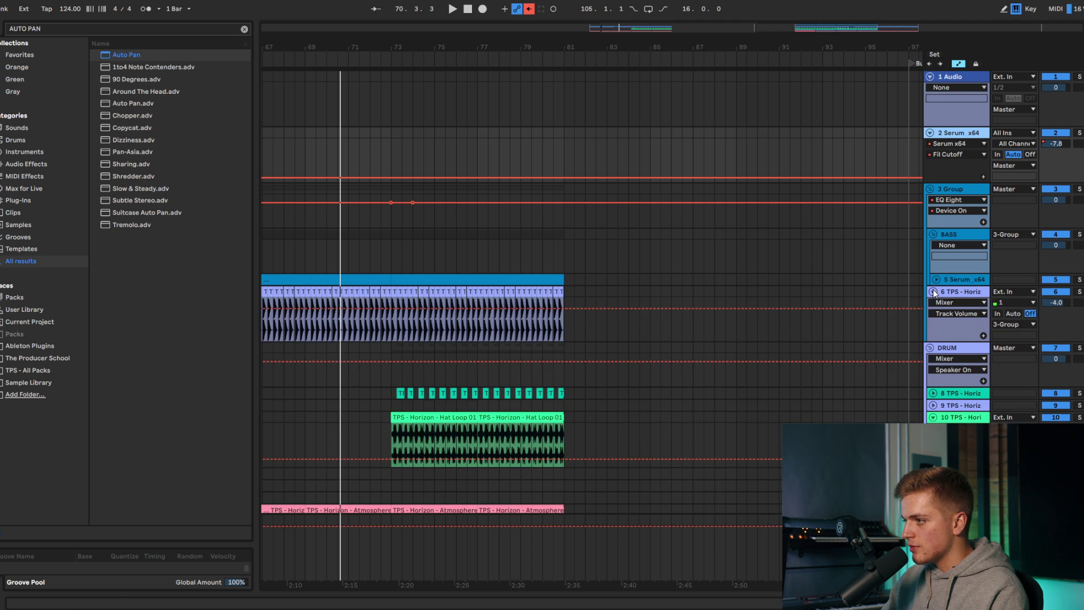
scroll(911, 282, down, 3)
click(936, 280)
double_click(966, 281)
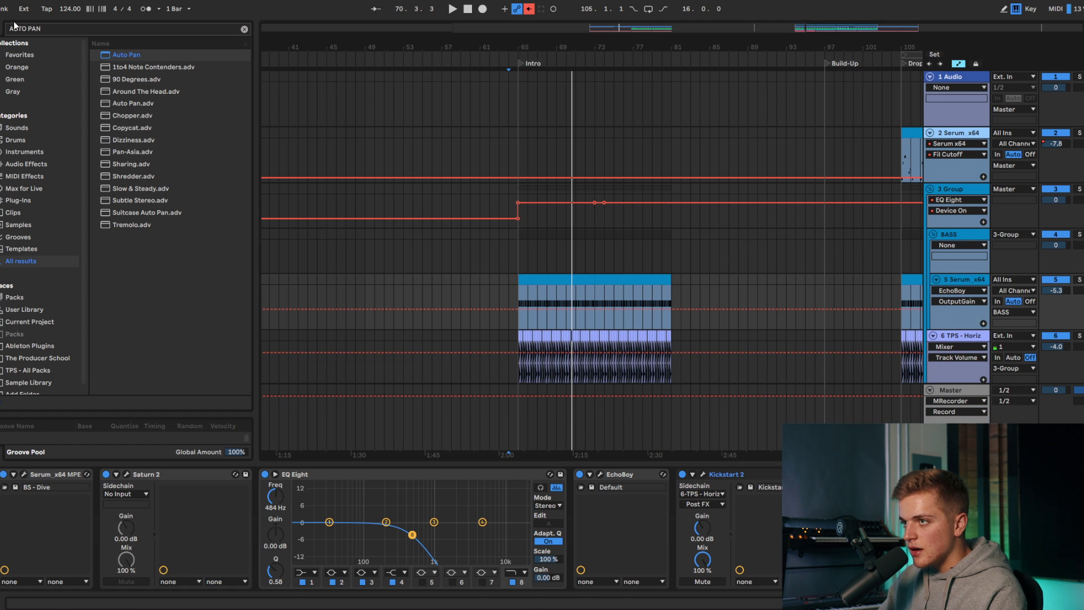
Step: Add an EQ Eight to the end of the bass chain with a low cut at 118 Hz and play from 64.1.1
click(68, 32)
text(eq)
double_click(135, 67)
click(863, 574)
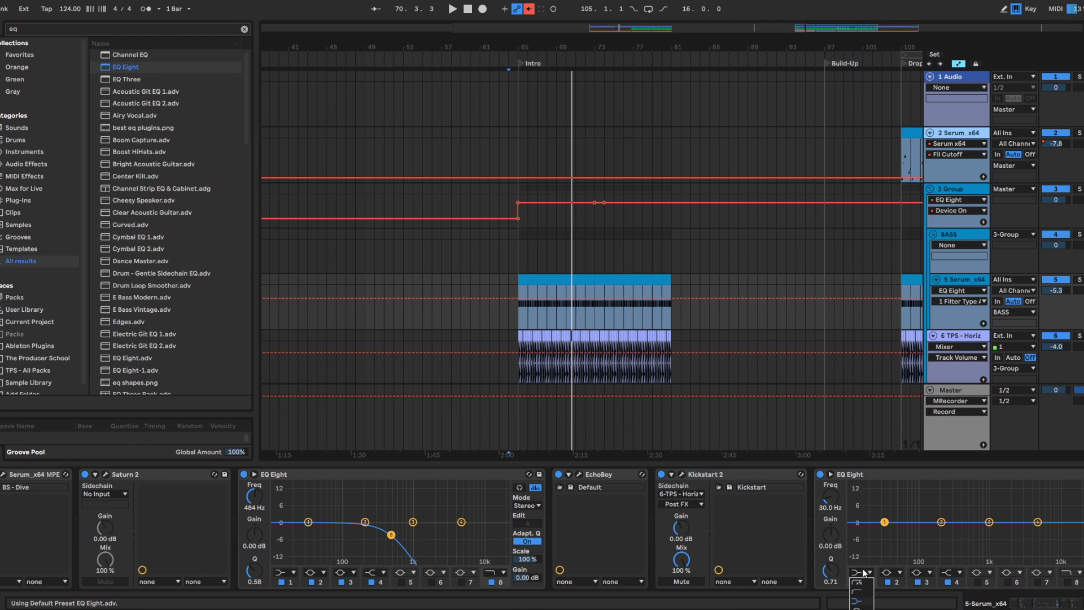
key(space)
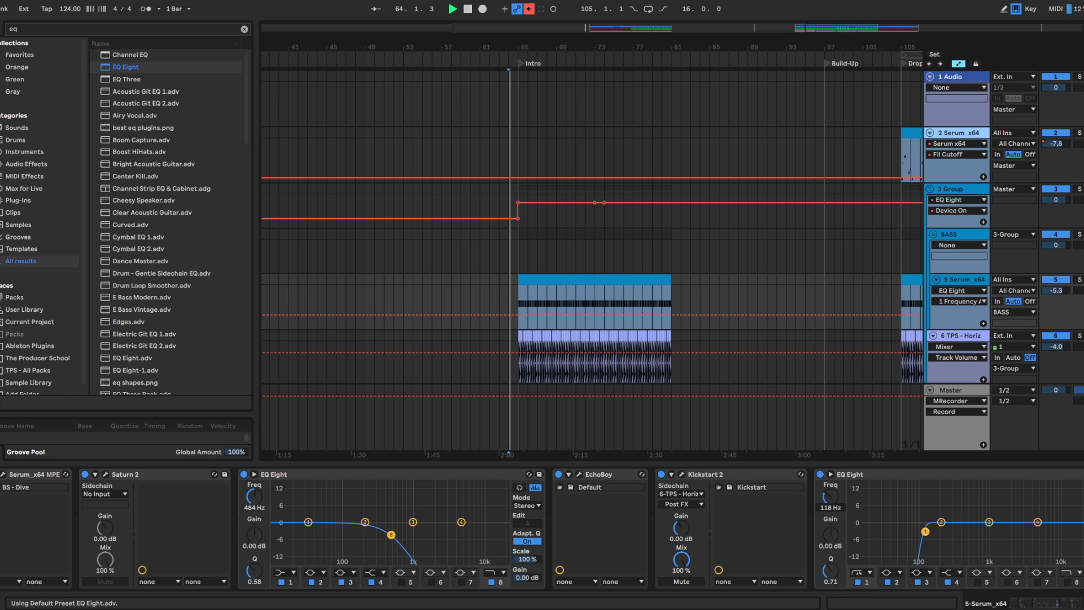
Step: Automate the bass track's new EQ Eight to be on up to bar 81 and off from there
right_click(820, 475)
click(858, 482)
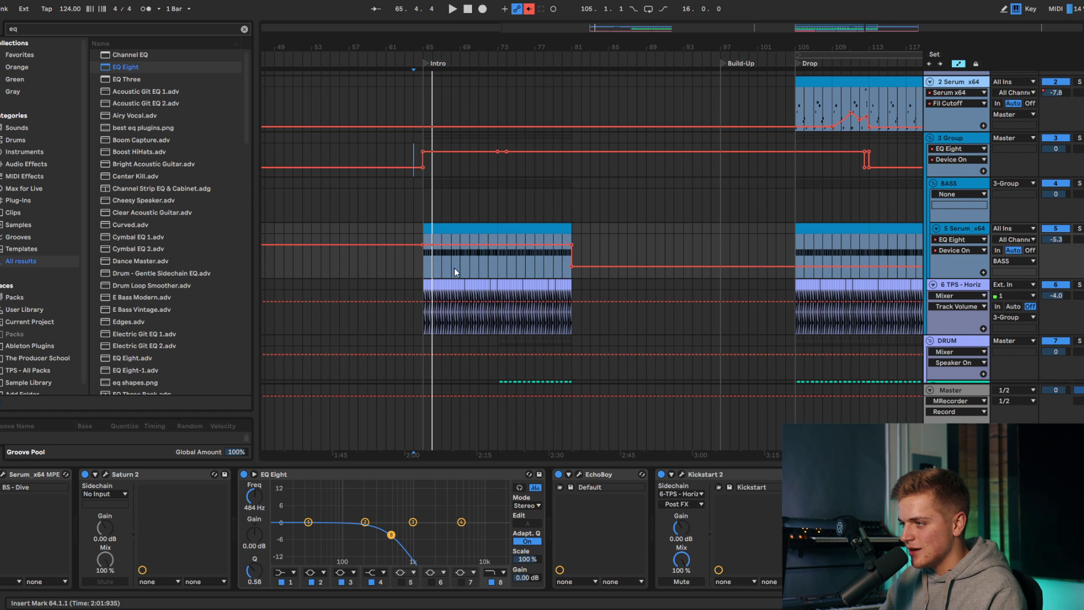
Step: Add an EQ Eight to the kick track
click(960, 285)
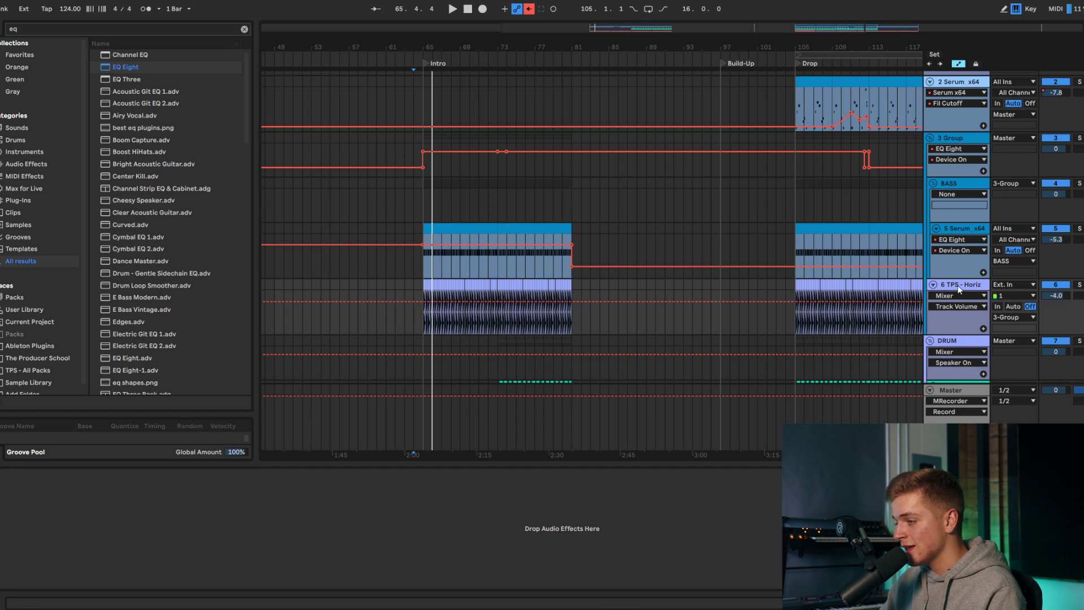
double_click(125, 67)
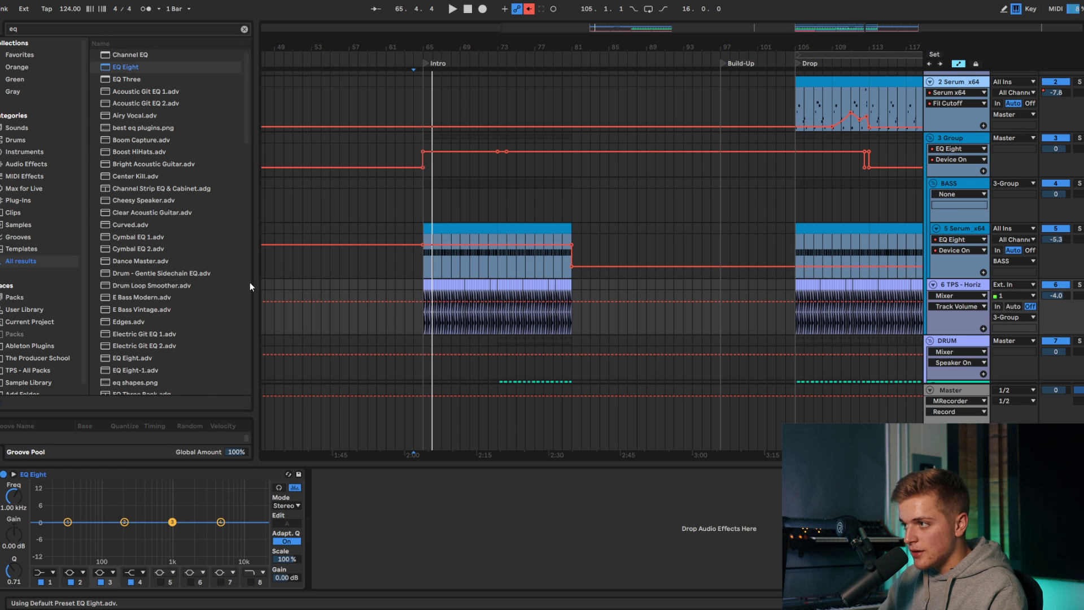
Step: Switch the 3 Group's EQ Eight automation off from bar 65 up to the Drop and play from 64.1.1
drag(423, 151, 553, 167)
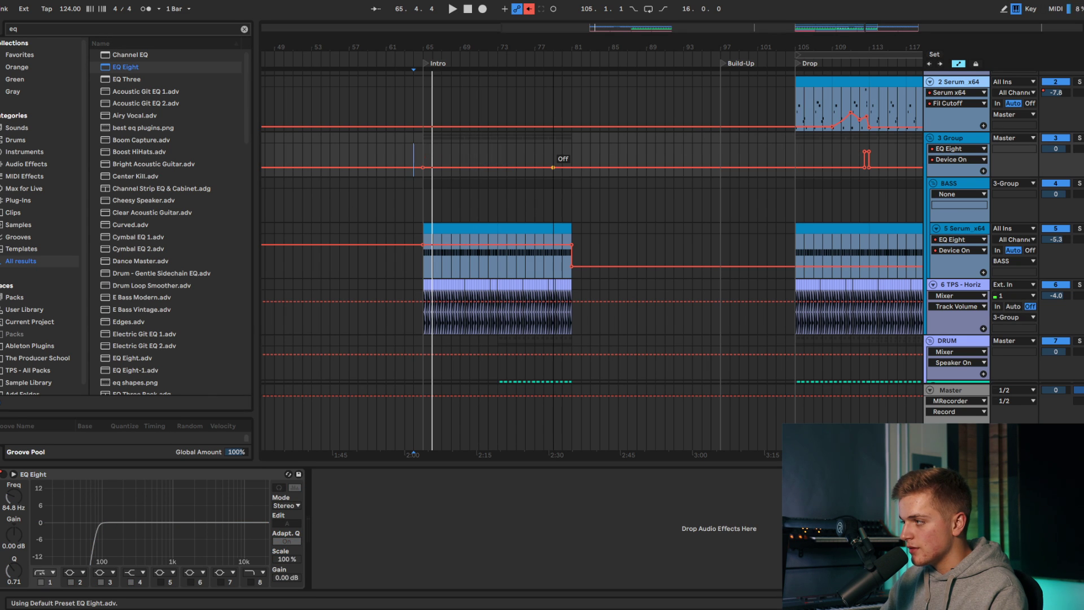
key(space)
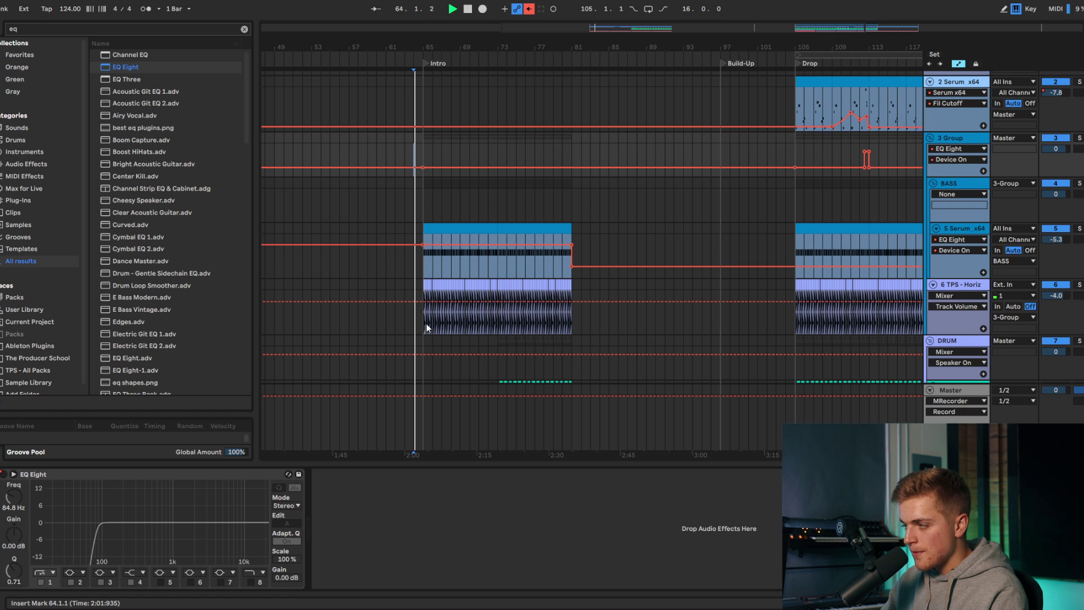
Step: Turn on the first band of the kick track's EQ Eight as a low cut at 108 Hz
click(961, 285)
click(44, 572)
click(44, 585)
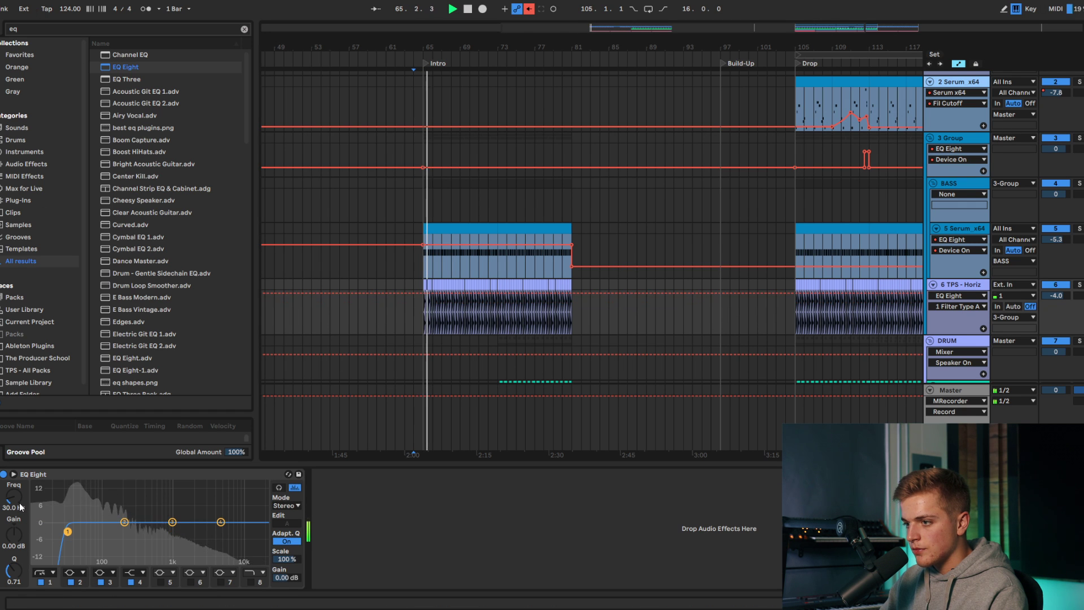
drag(68, 531, 106, 531)
Step: Automate the kick track's EQ Eight to be on up to bar 73 and off from there
right_click(4, 475)
click(15, 480)
scroll(487, 299, up, 5)
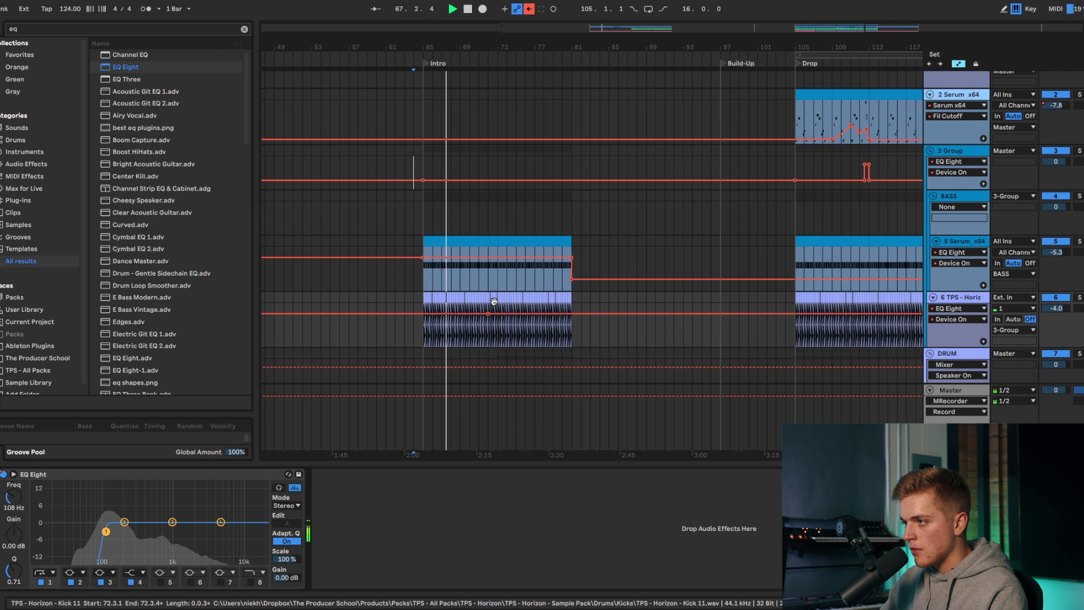
drag(497, 319, 499, 336)
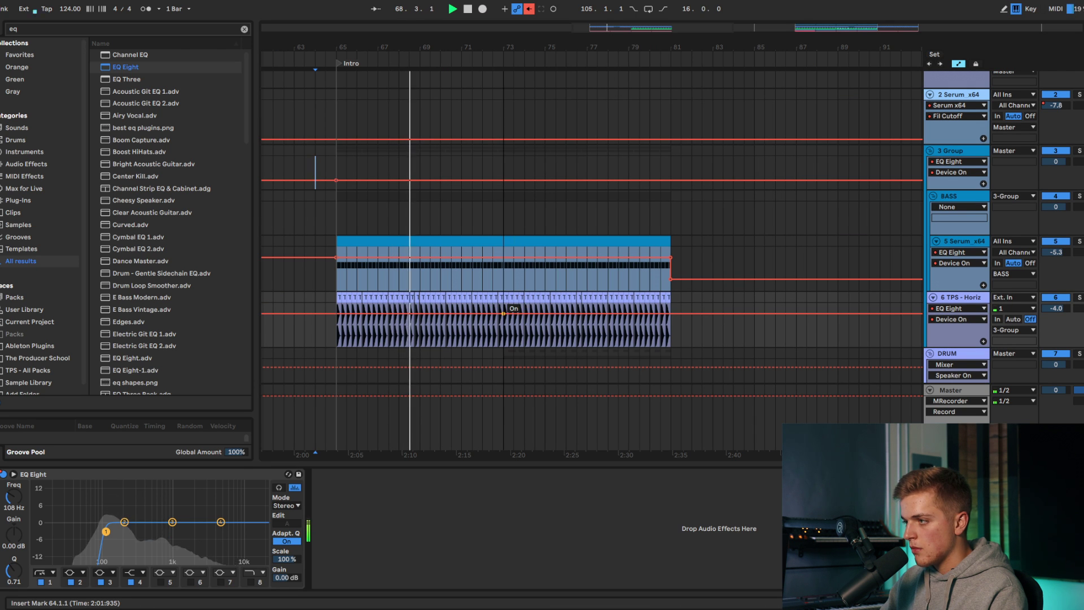
scroll(497, 327, up, 3)
scroll(516, 325, up, 3)
scroll(516, 319, up, 2)
drag(514, 298, 501, 332)
key(ctrl+d)
scroll(490, 304, up, 3)
click(477, 332)
scroll(501, 331, down, 3)
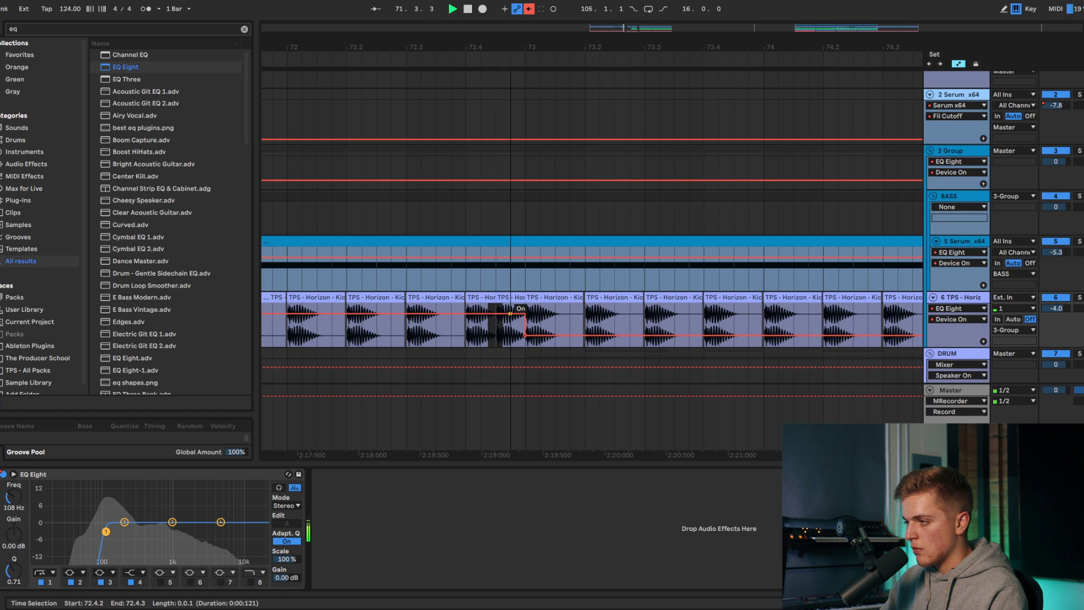
scroll(458, 339, down, 3)
click(479, 358)
scroll(478, 357, down, 3)
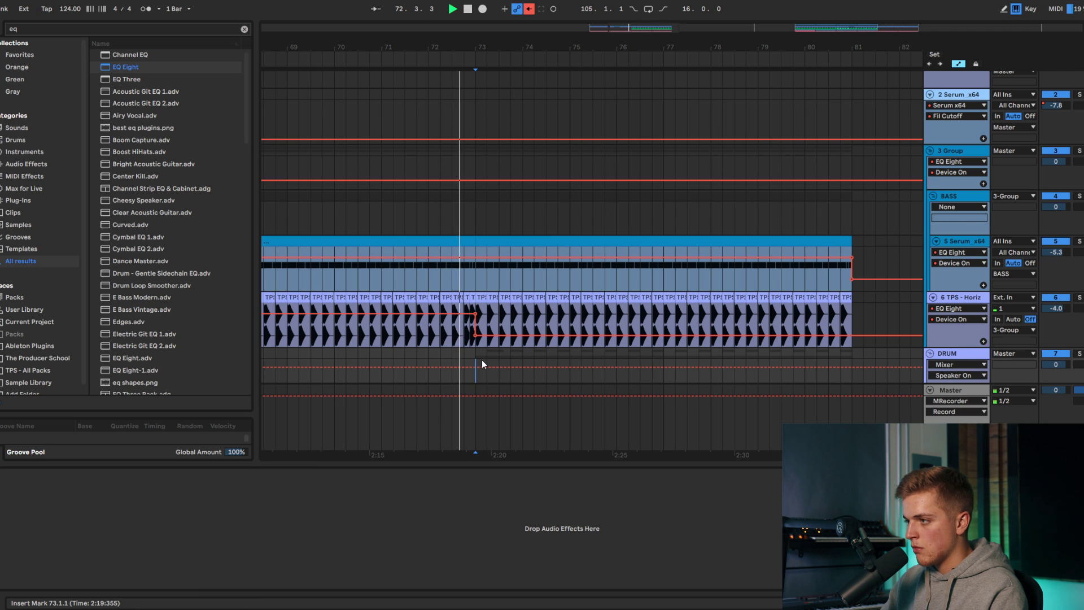
Step: Extend the Intro bass by eight bars to bar 89, with its EQ Eight automated off from bar 81
scroll(481, 361, down, 3)
scroll(481, 354, down, 3)
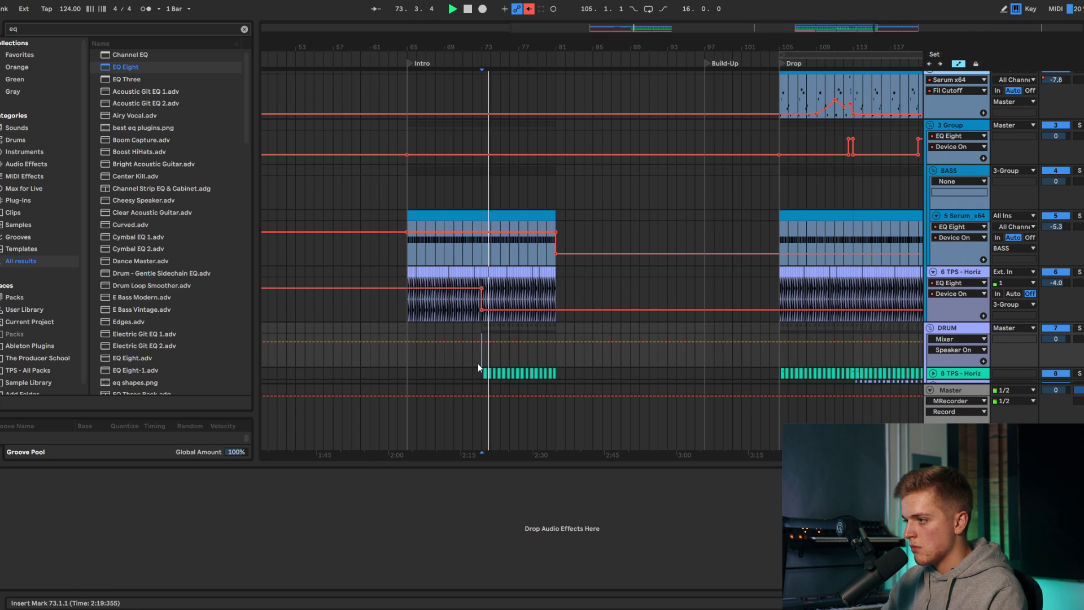
drag(564, 464, 563, 531)
scroll(455, 382, down, 3)
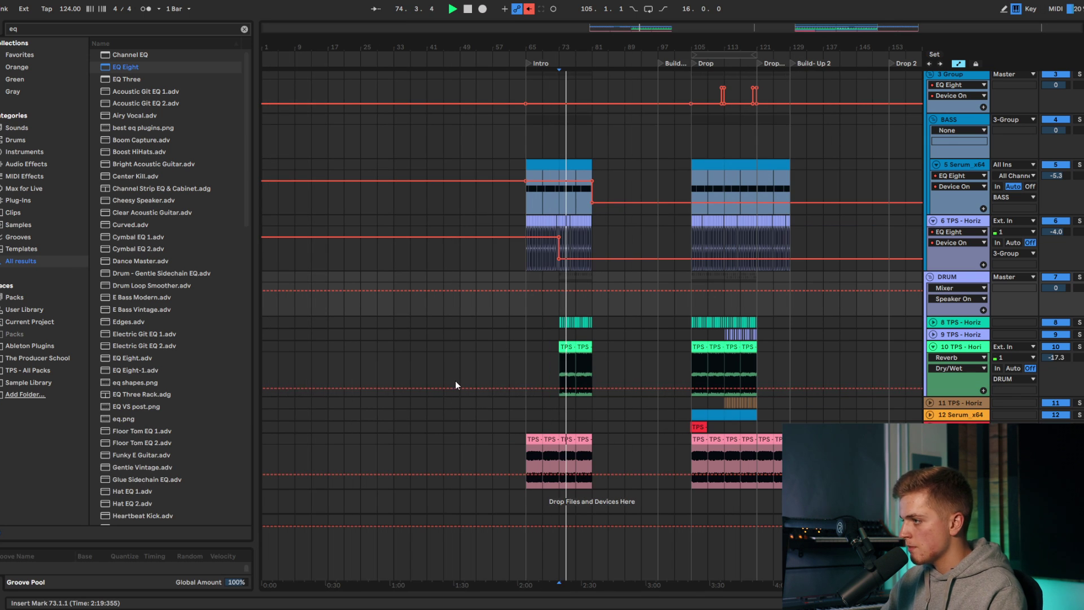
scroll(890, 418, up, 3)
scroll(838, 421, down, 3)
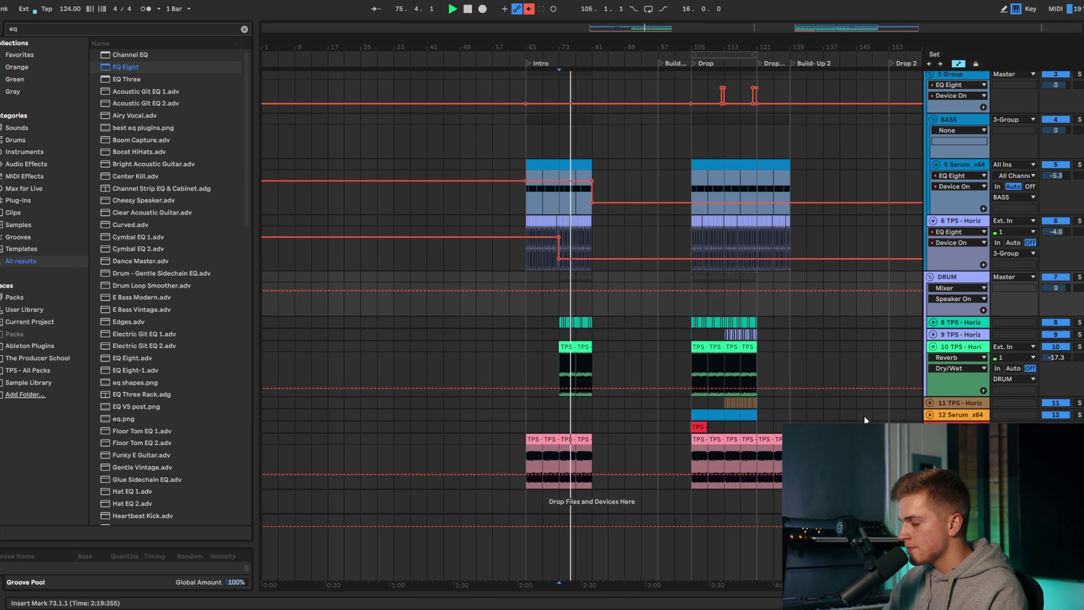
scroll(864, 416, up, 1)
scroll(791, 288, up, 1)
scroll(615, 257, up, 3)
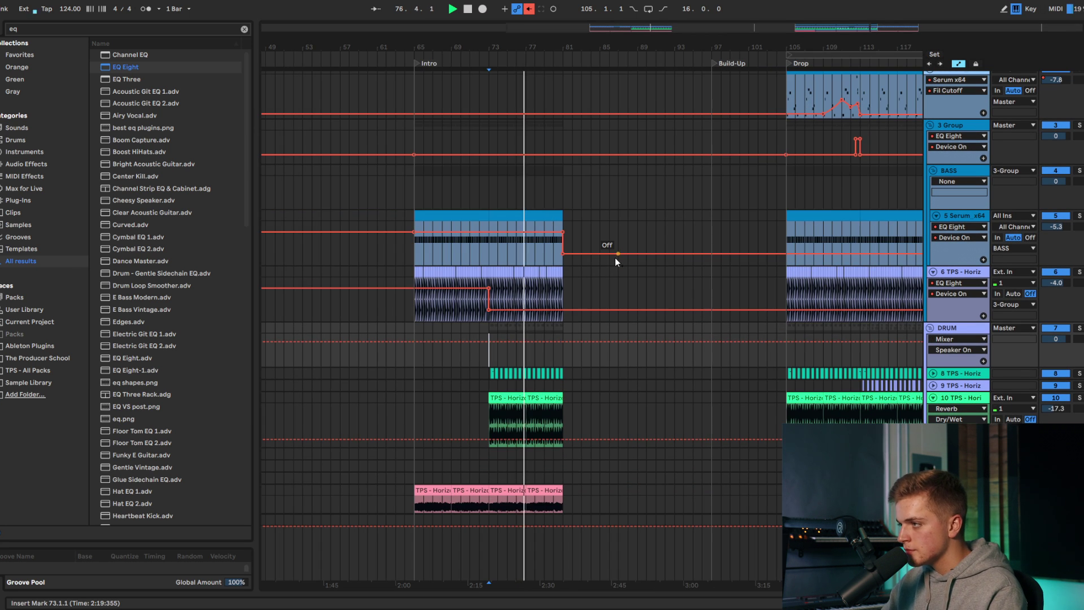
click(552, 217)
key(ctrl+d)
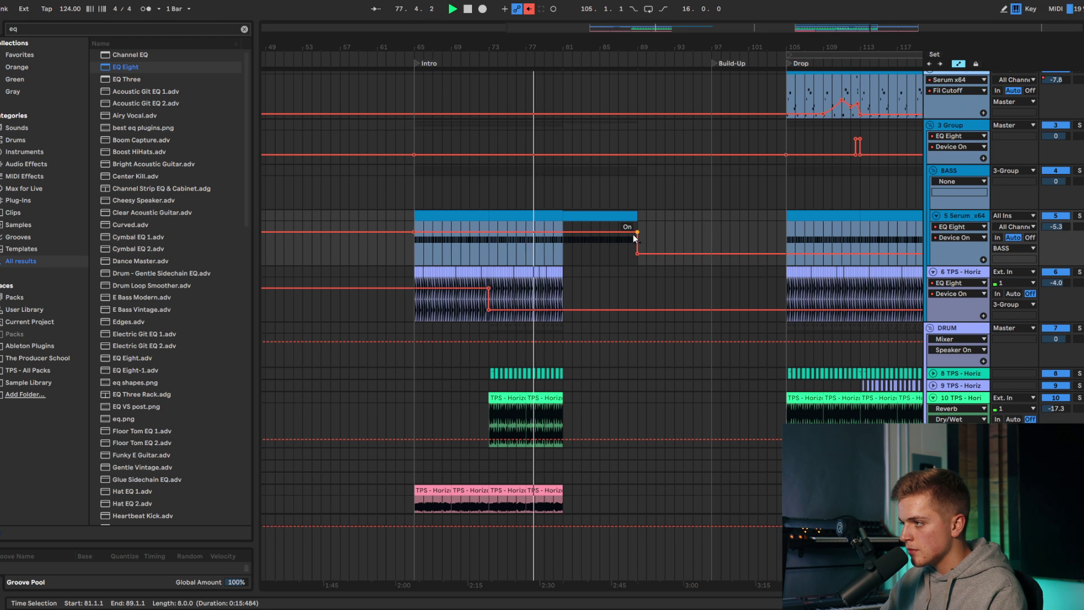
click(565, 235)
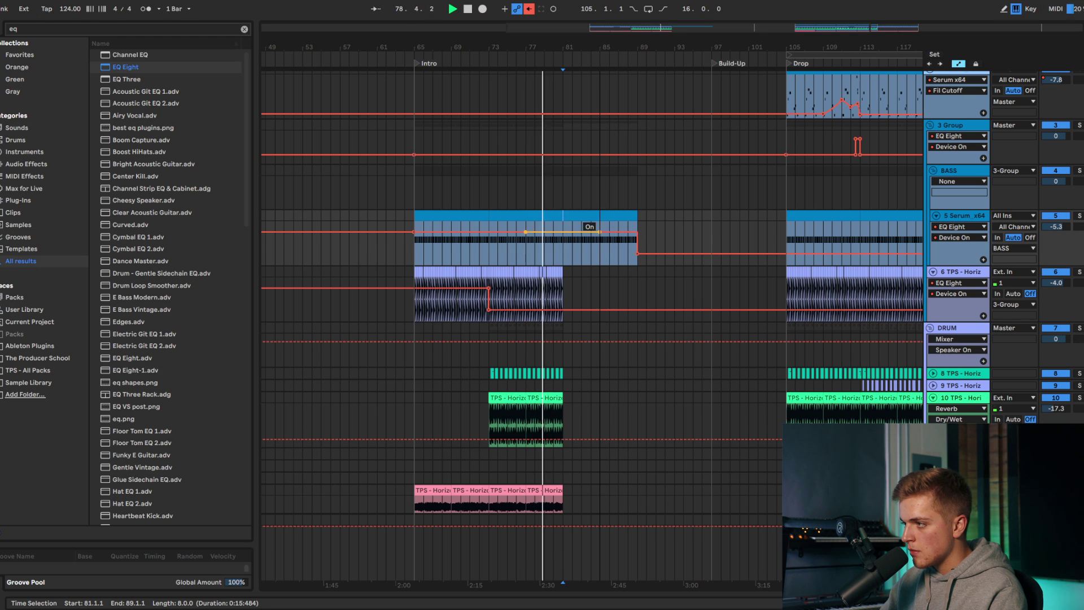
drag(582, 254, 563, 254)
click(637, 232)
Step: Duplicate the kick clips of bars 73 to 81 so the Intro kick runs up to bar 89
drag(569, 301, 555, 299)
click(566, 297)
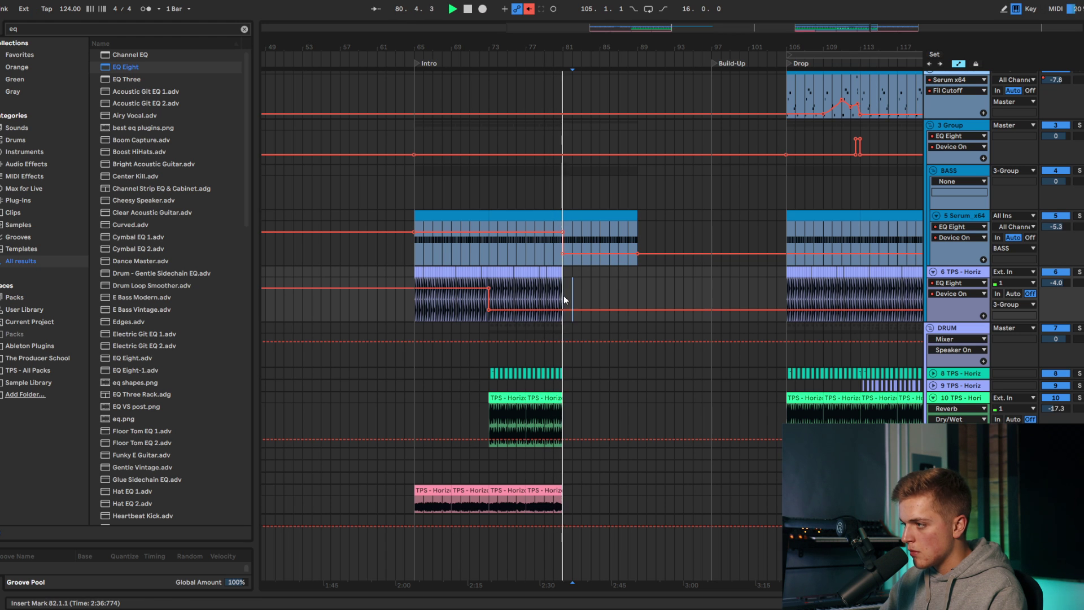
drag(563, 296, 490, 288)
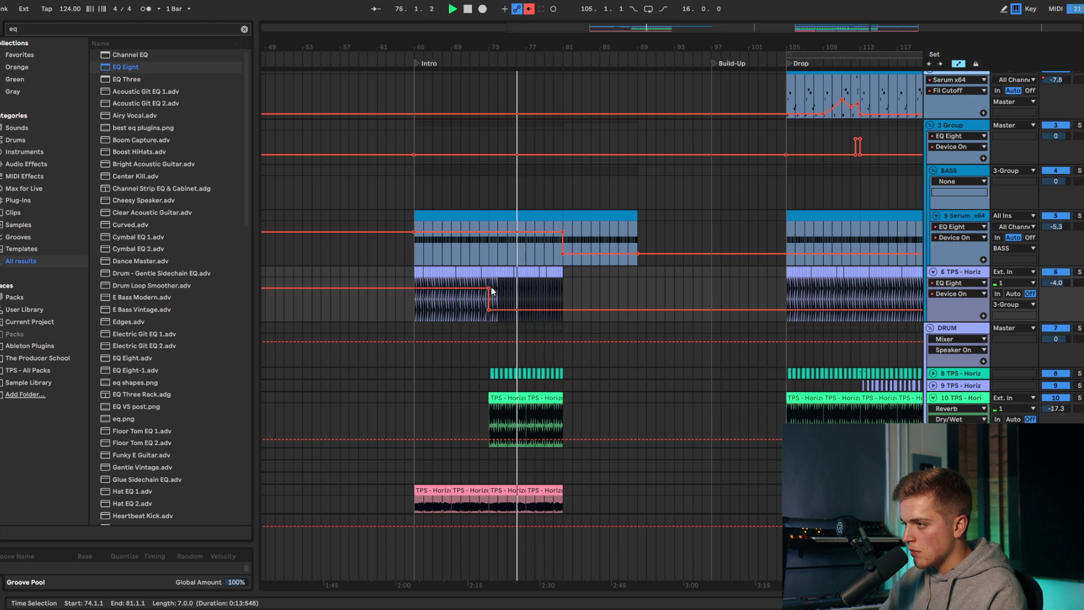
key(ctrl+d)
drag(566, 288, 490, 273)
scroll(491, 276, up, 1)
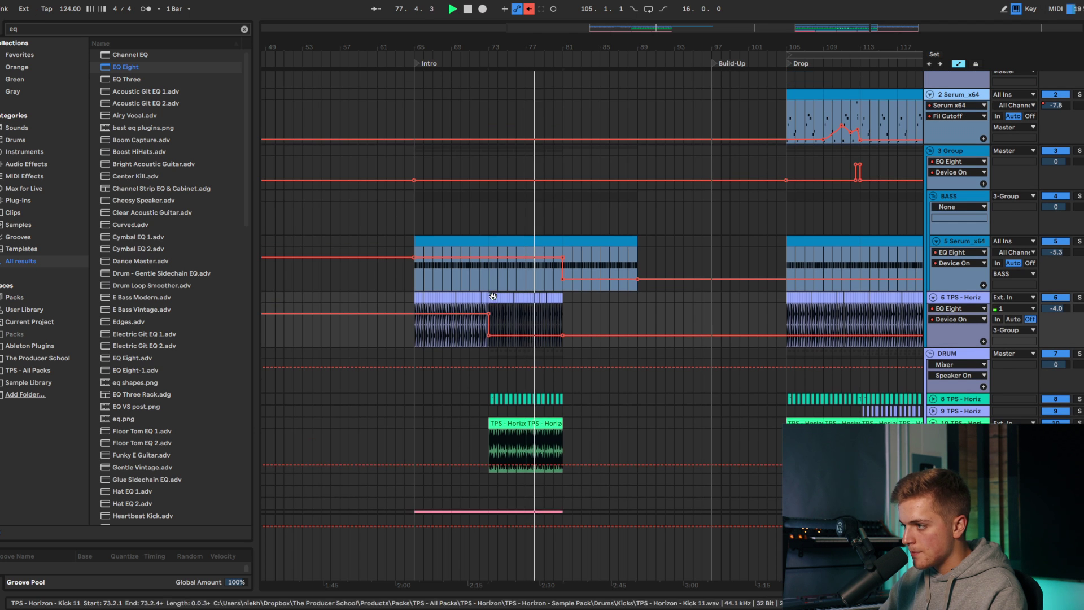
scroll(493, 303, up, 6)
key(ctrl+d)
Step: Duplicate the Intro drum clips of bars 73 to 81 so they run up to bar 89
scroll(491, 309, down, 4)
scroll(485, 327, down, 5)
scroll(517, 369, down, 1)
drag(474, 371, 401, 350)
key(ctrl+d)
key(ctrl+d)
key(ctrl+d)
key(ctrl+d)
key(ctrl+z)
Step: Repeat the four-bar atmosphere clip in the Intro up to the Build-Up at bar 97
click(471, 462)
key(ctrl+d)
key(ctrl+d)
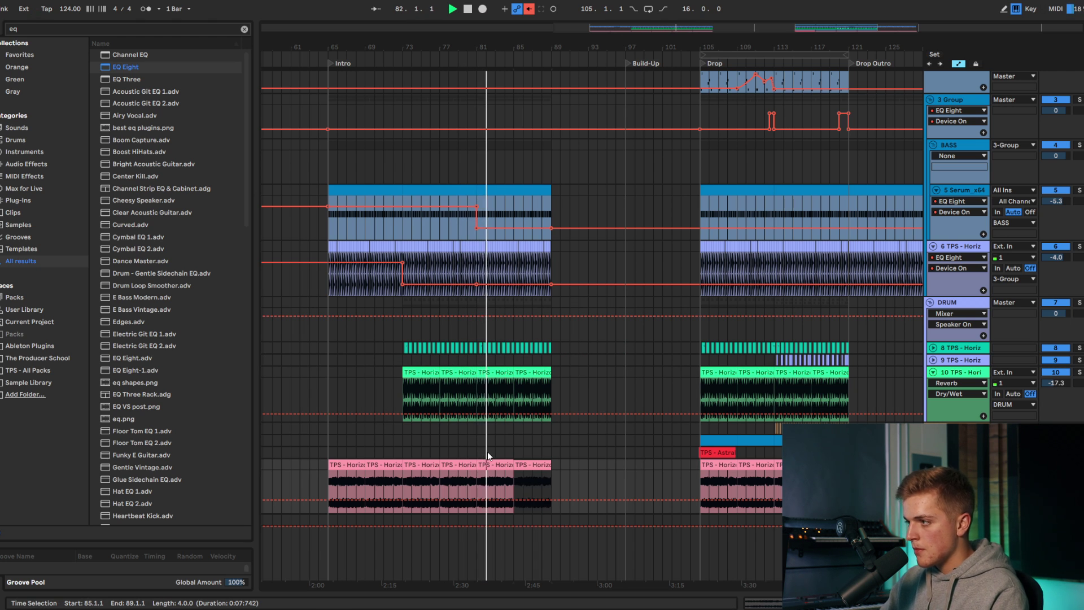
key(ctrl+d)
key(ctrl+d)
Step: Duplicate the bass, kick and drum clips of bars 81 to 89 to fill the Intro up to bar 97
drag(552, 391, 476, 205)
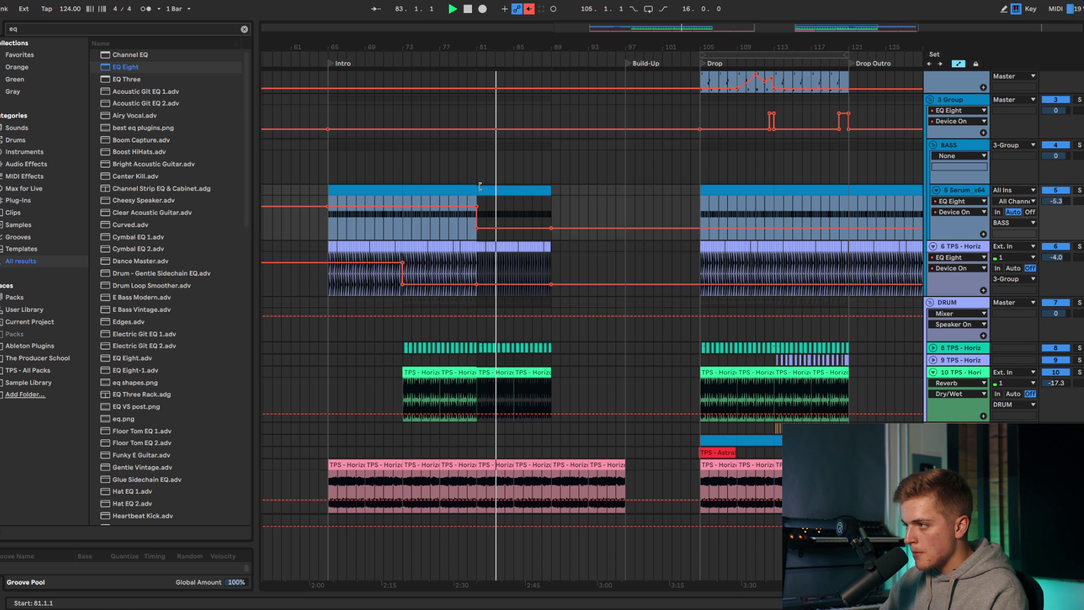
key(ctrl+d)
scroll(680, 201, down, 4)
click(676, 202)
scroll(677, 201, up, 1)
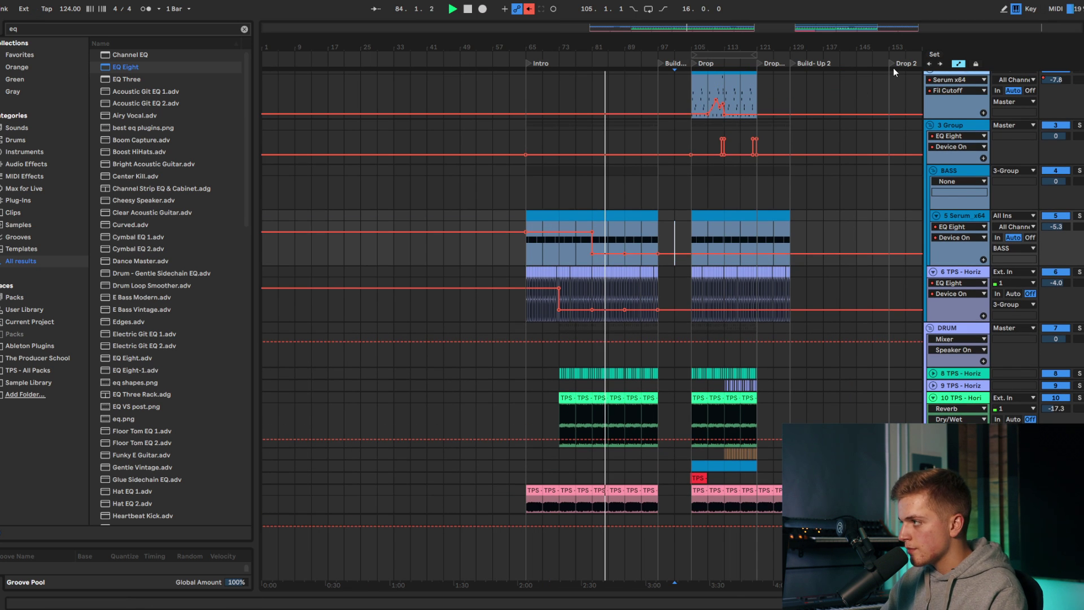
Step: Hide the automation lanes and fold the DRUM group, the bass track and the kick track
click(958, 63)
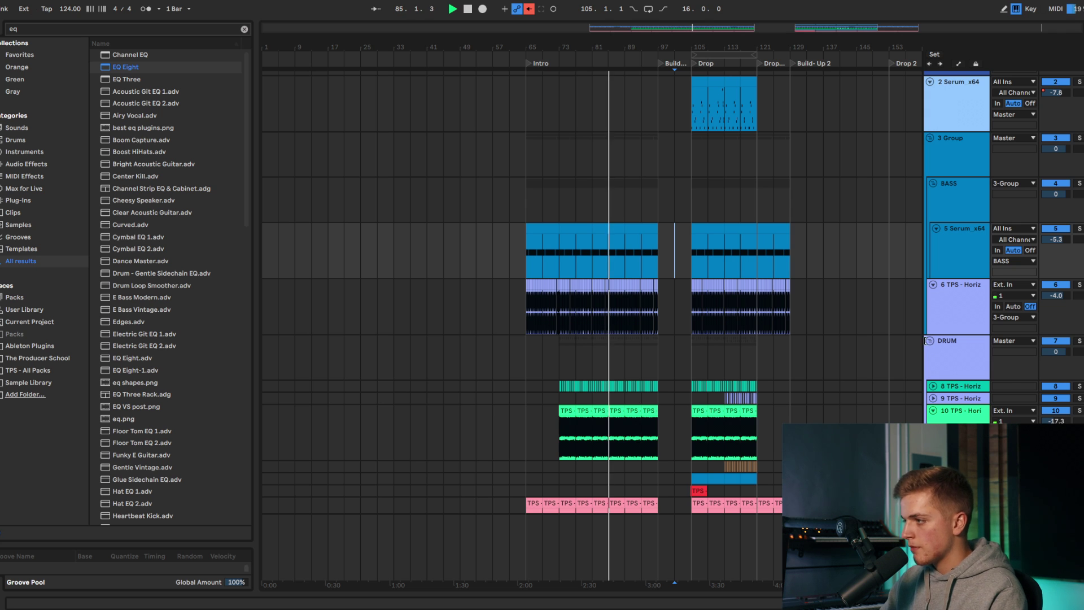
click(929, 341)
scroll(927, 361, up, 3)
click(929, 389)
scroll(743, 313, down, 4)
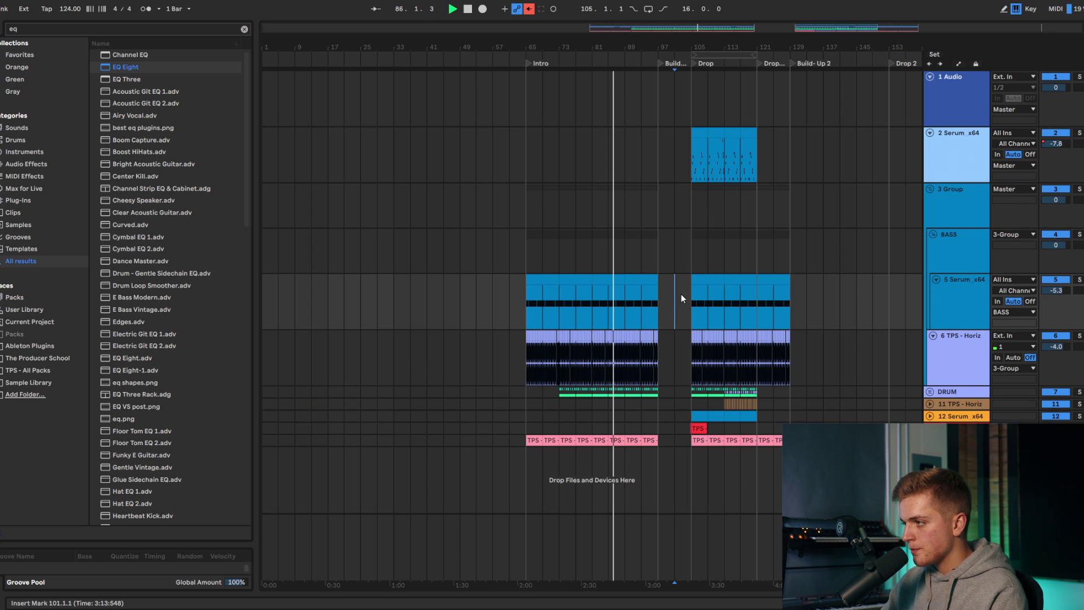
click(936, 280)
click(933, 291)
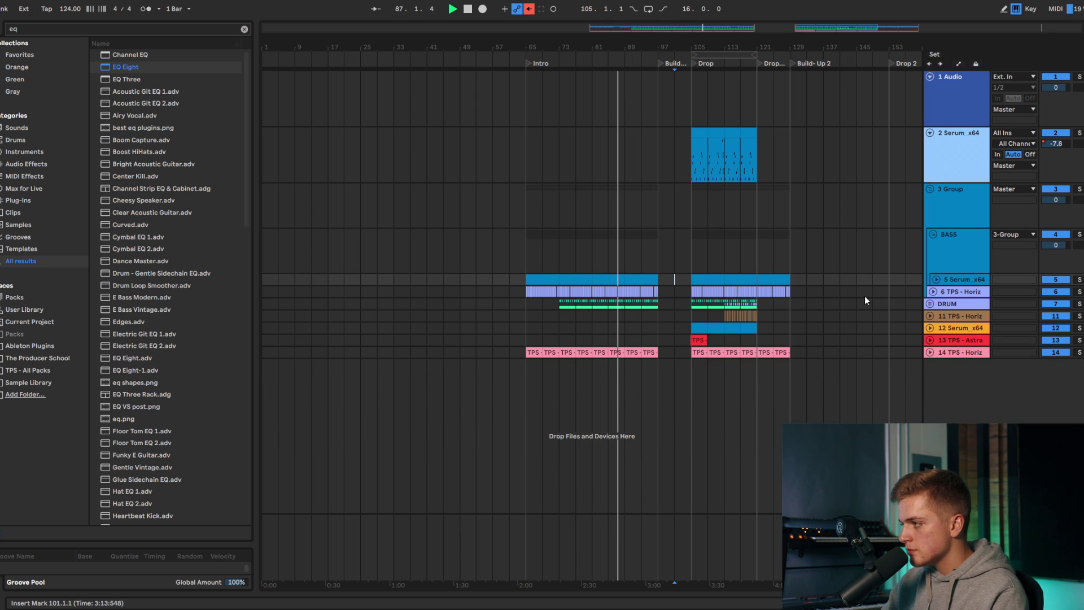
Step: Listen to the Serum part at the start of the Drop from 105.1.1 and solo its track
scroll(845, 288, up, 3)
scroll(845, 288, down, 3)
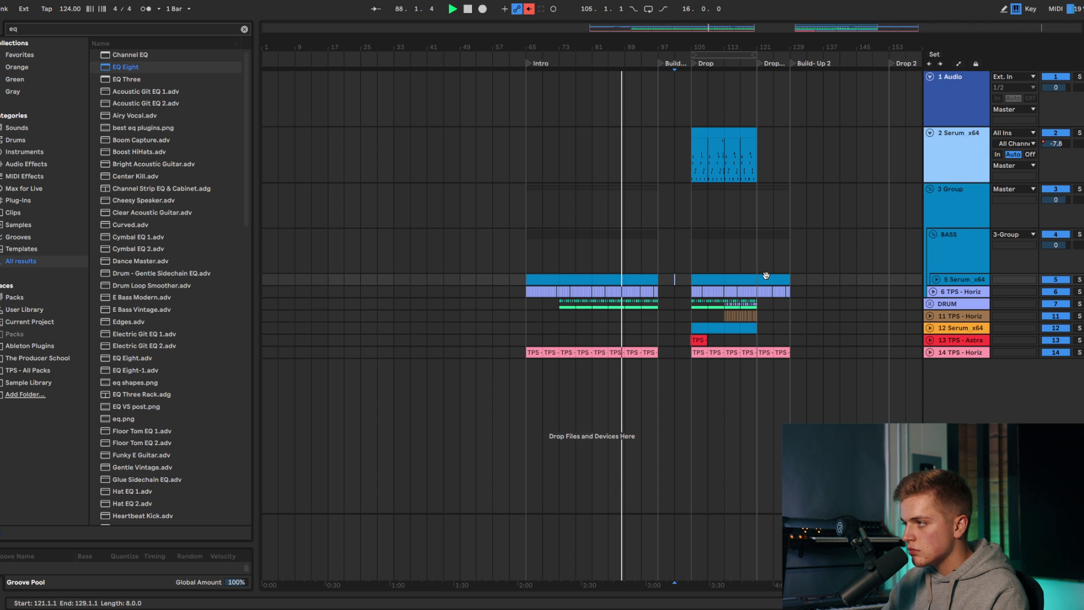
scroll(726, 248, up, 3)
drag(684, 142, 656, 141)
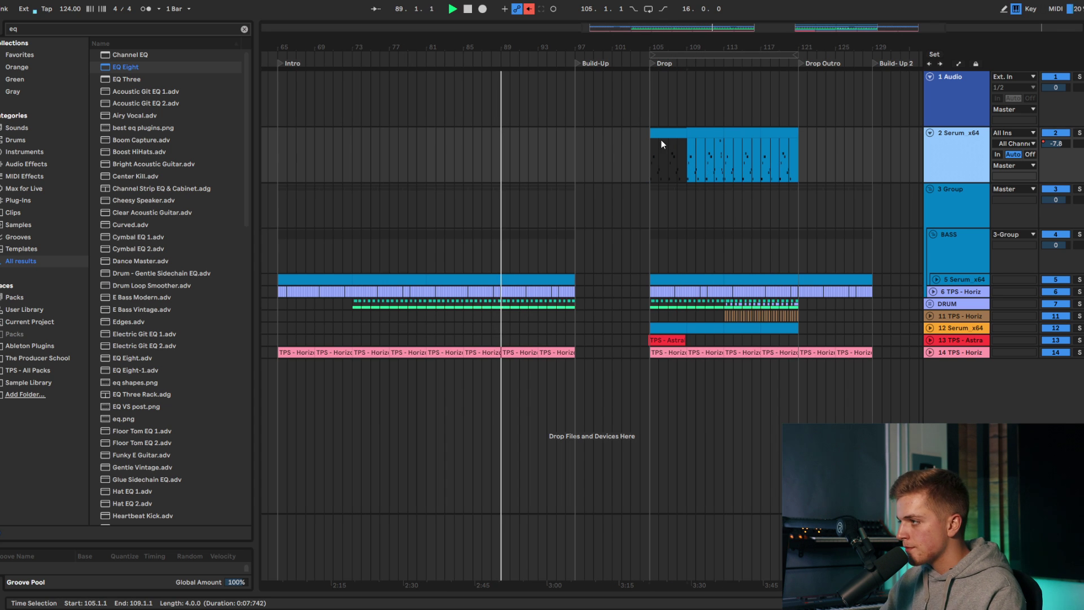
key(space)
click(645, 165)
drag(714, 142, 723, 143)
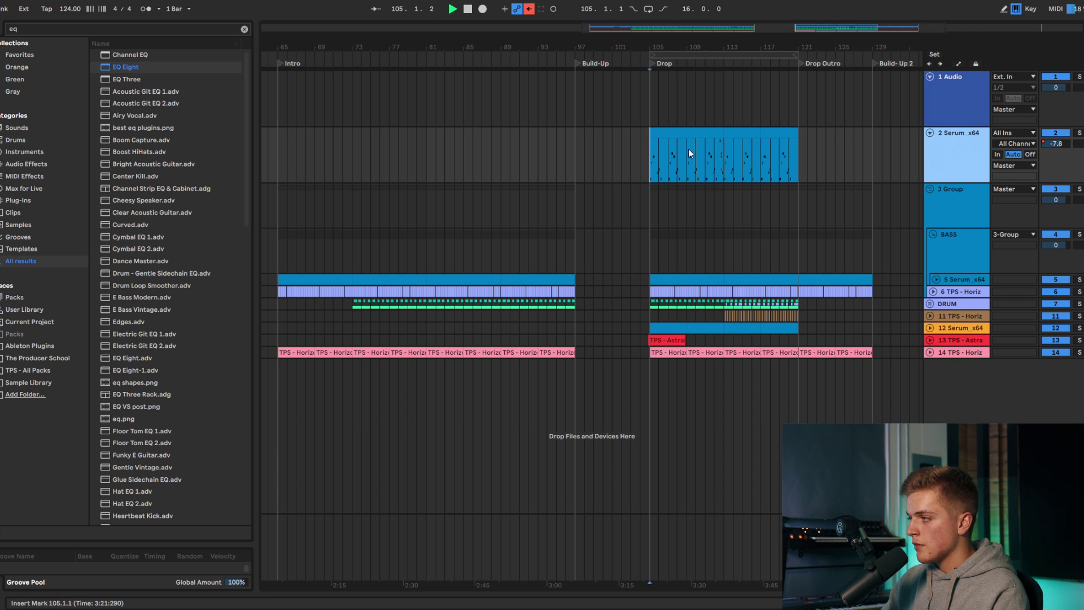
click(707, 136)
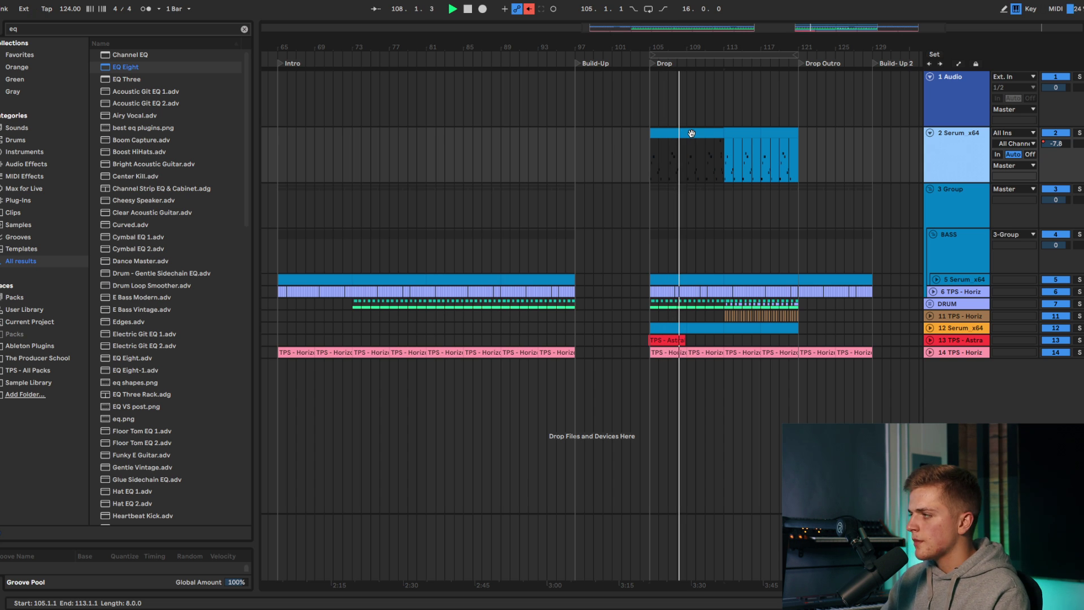
click(691, 133)
key(space)
click(1077, 133)
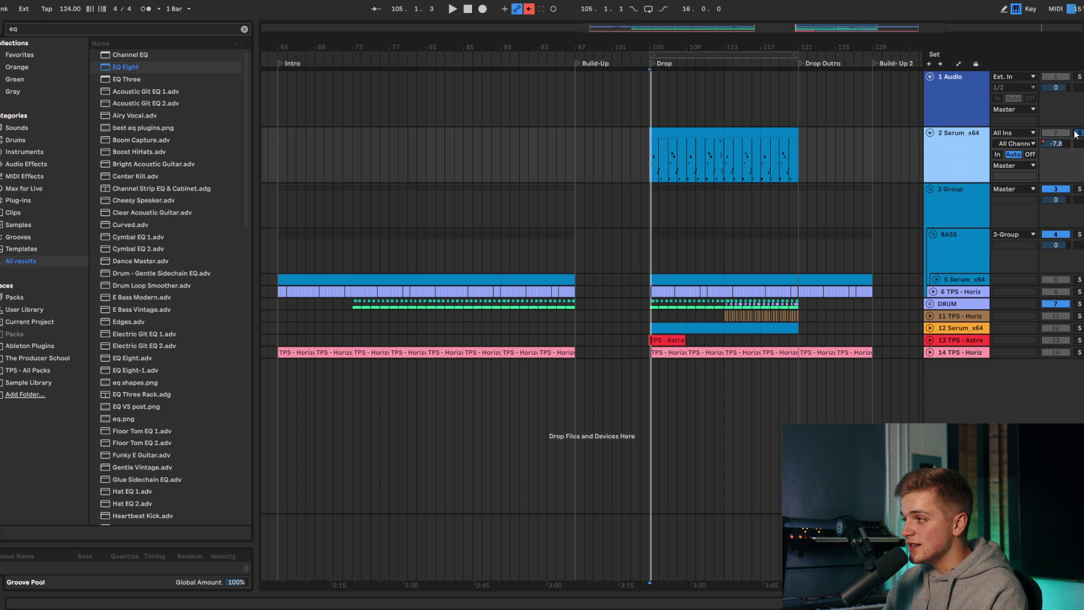
Step: Copy the first eight bars of the Drop's Serum part to bar 81 in the Intro
click(682, 132)
click(424, 147)
key(ctrl+v)
click(417, 151)
Step: Split the copied Serum clip at 81.3.1 and 83.1.1 and delete the section between
key(plus)
key(plus)
key(plus)
key(plus)
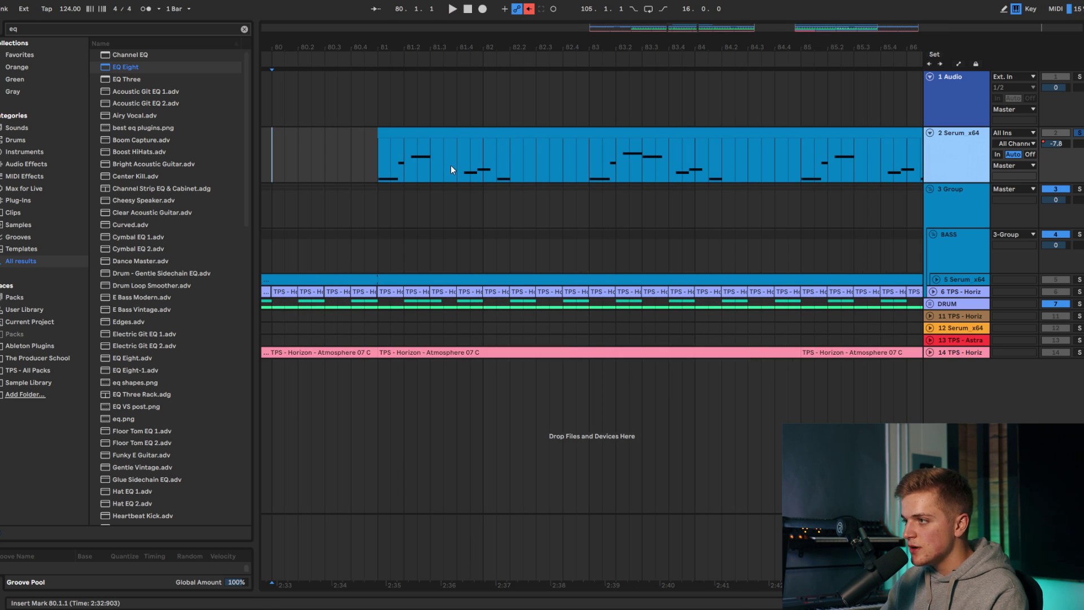
click(432, 162)
key(minus)
key(minus)
key(ctrl+e)
drag(432, 133, 511, 145)
key(ctrl+z)
click(499, 145)
key(ctrl+e)
click(479, 133)
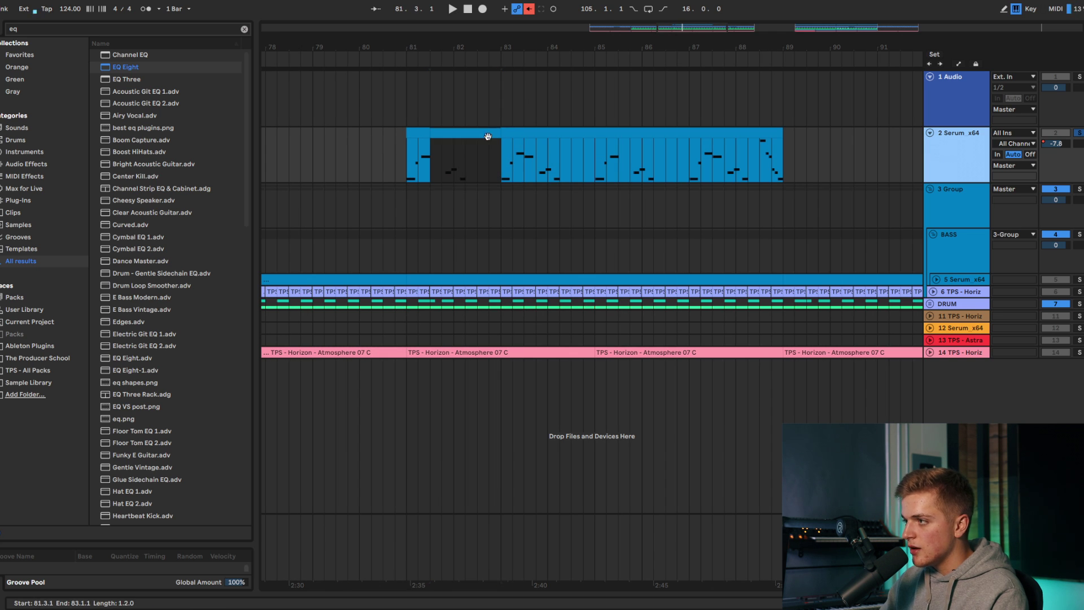
key(Delete)
Step: Cut the rest of the copied Serum part down to short two-beat fragments at bars 83, 85 and 87
click(524, 152)
key(ctrl+e)
drag(525, 141, 601, 144)
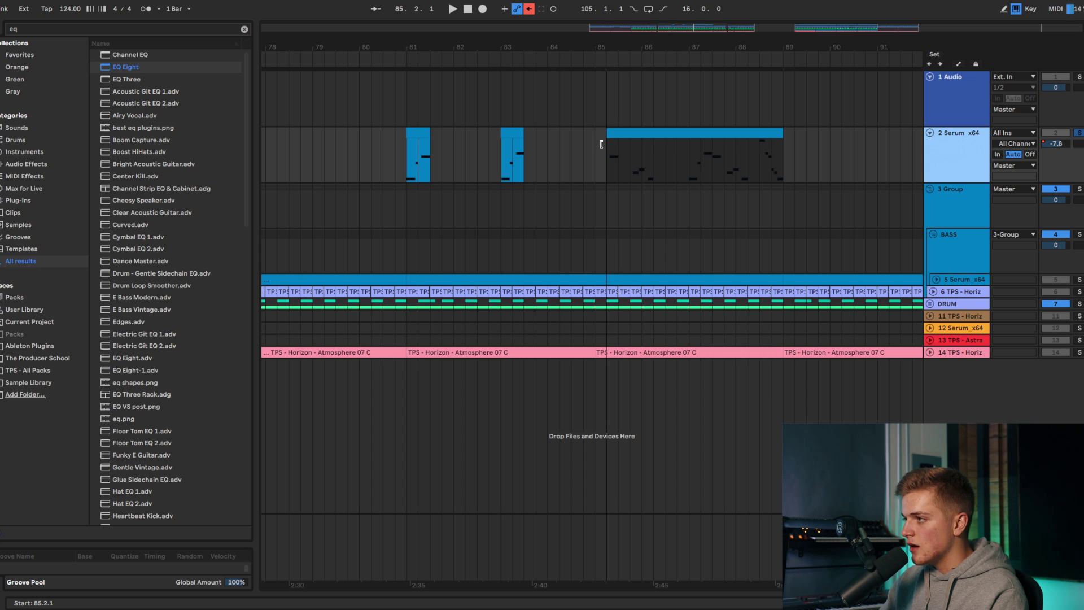
click(618, 155)
key(ctrl+e)
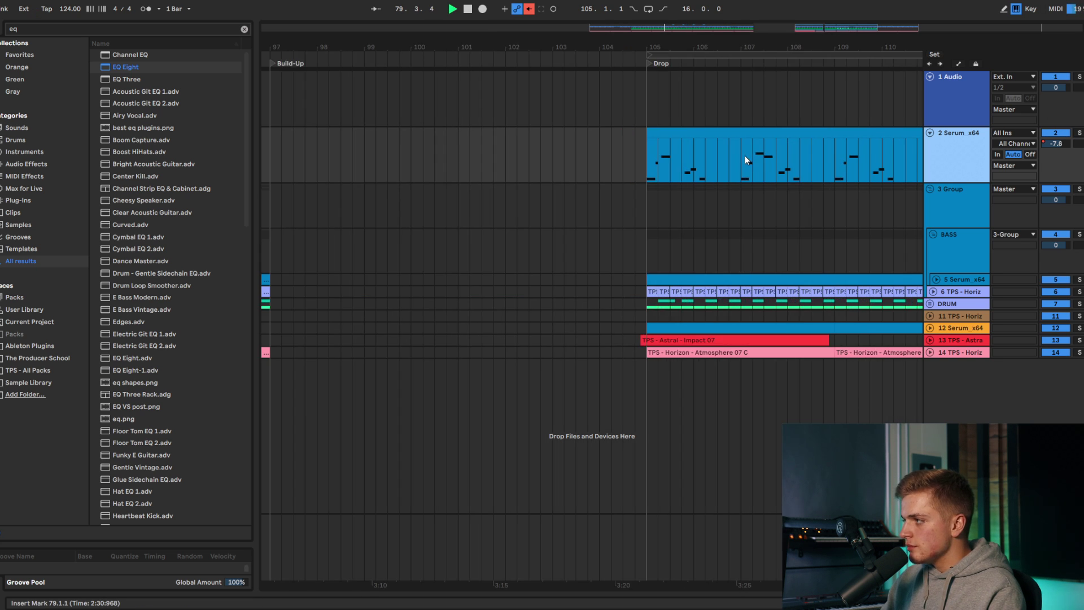
Step: Show the Serum track's device chain, search the browser for "auto filter" and select the Auto Filter device
scroll(525, 177, down, 6)
scroll(570, 163, up, 4)
double_click(934, 149)
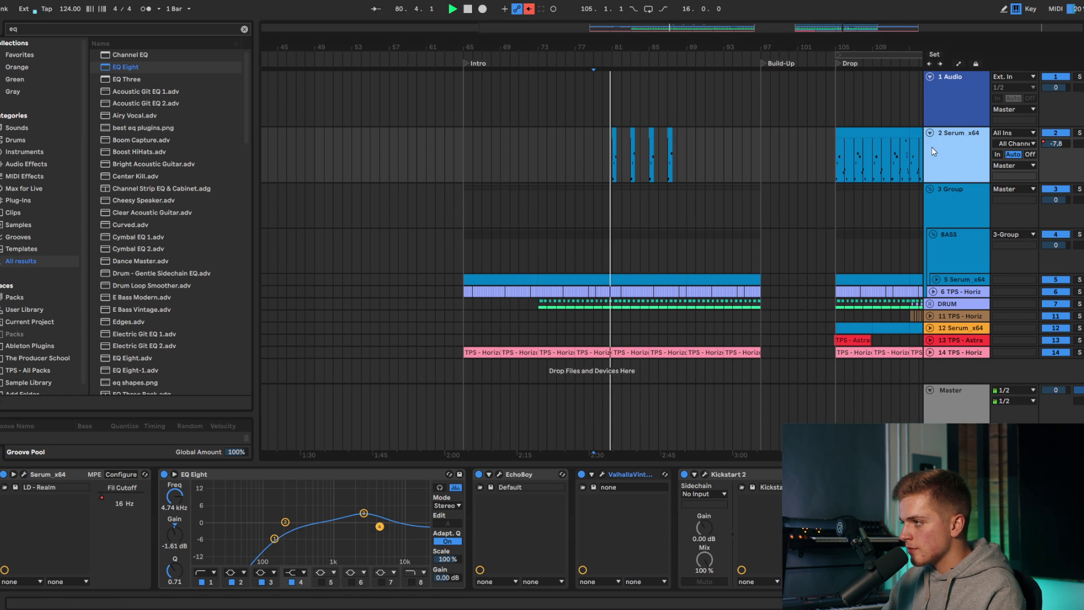
click(49, 30)
key(BackSpace)
key(BackSpace)
text(auto filter)
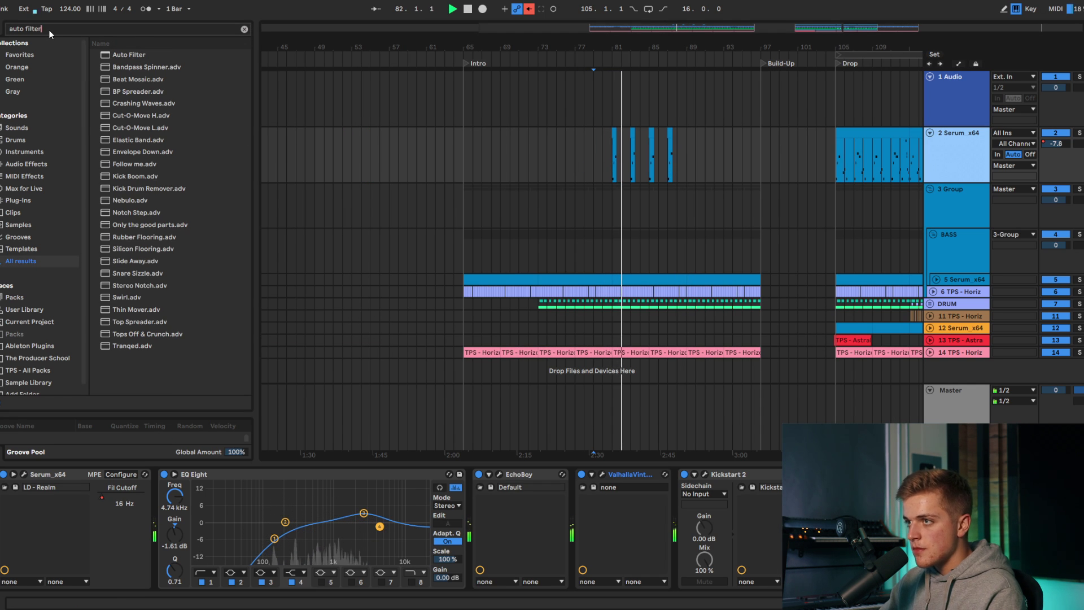
click(134, 57)
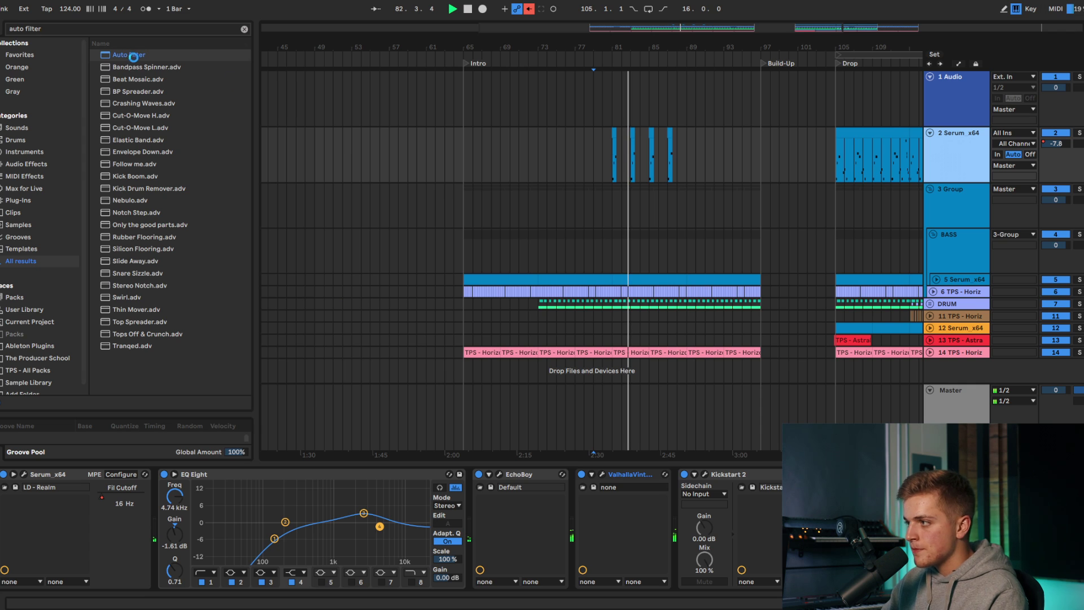
Step: Stop playback and open the Serum track's ValhallaVintageVerb window to examine its reverb settings, closing it again
key(space)
key(space)
click(602, 475)
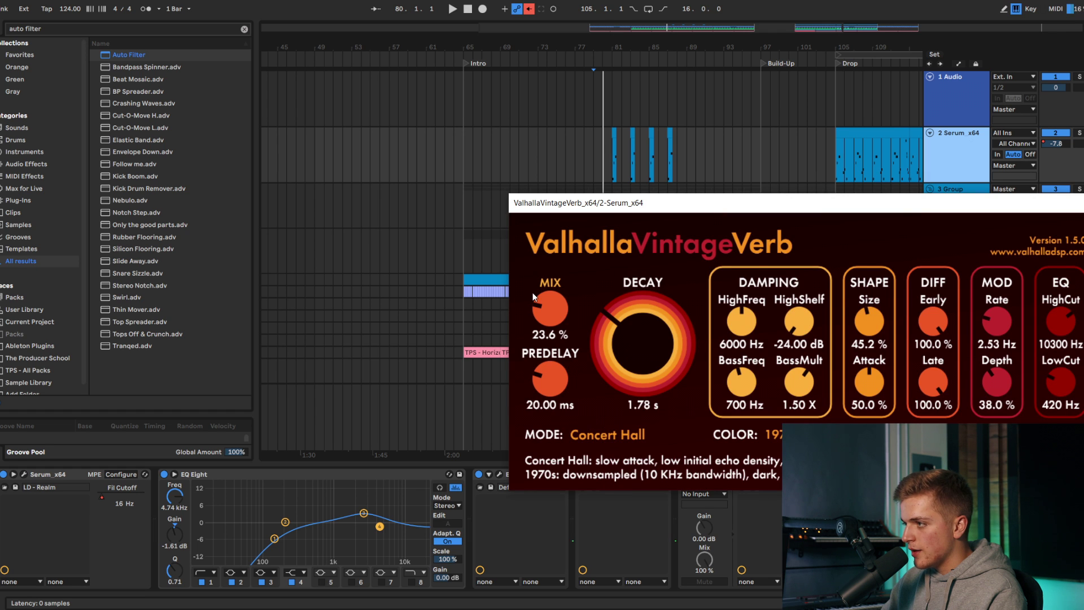
drag(544, 206, 1, 126)
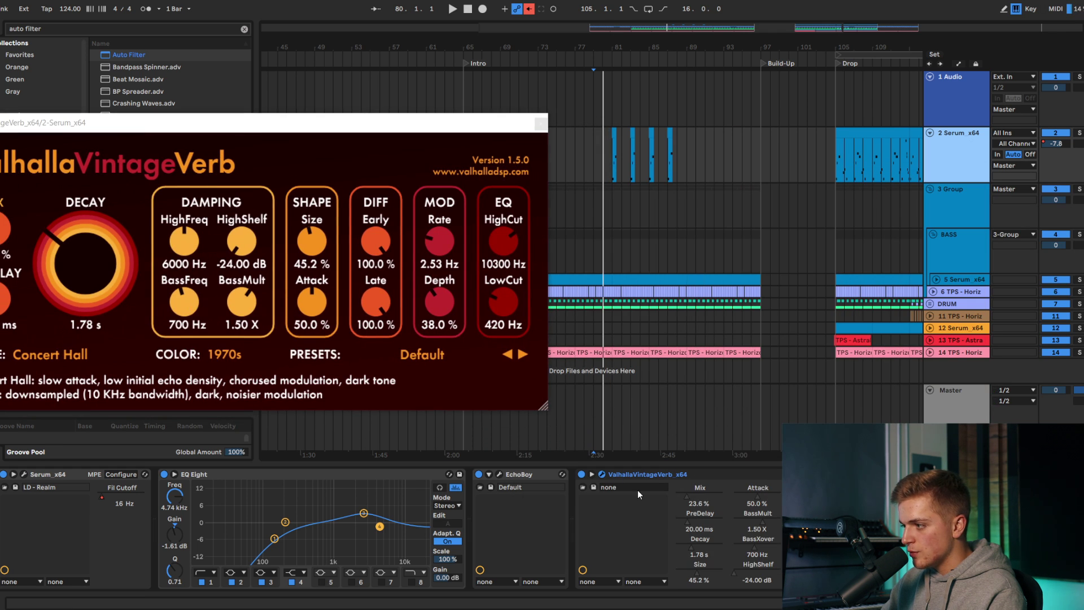
click(541, 123)
Step: Search the browser for "endles", add Dada Life Endless Smile to the Serum lead track and start playback
text(envelo)
key(ctrl+a)
key(BackSpace)
text(enm)
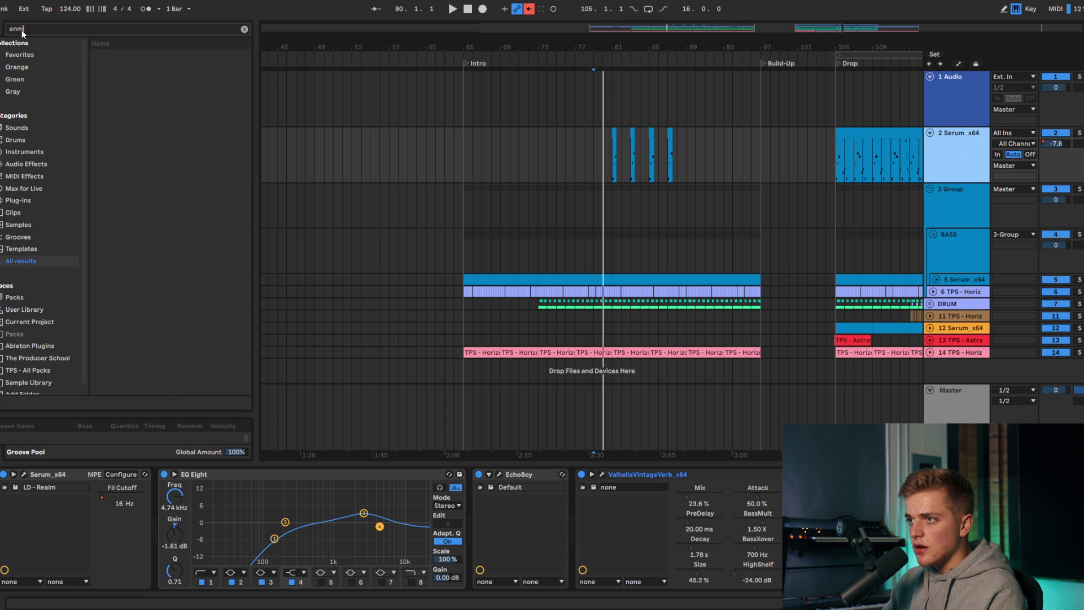
key(BackSpace)
text(dles)
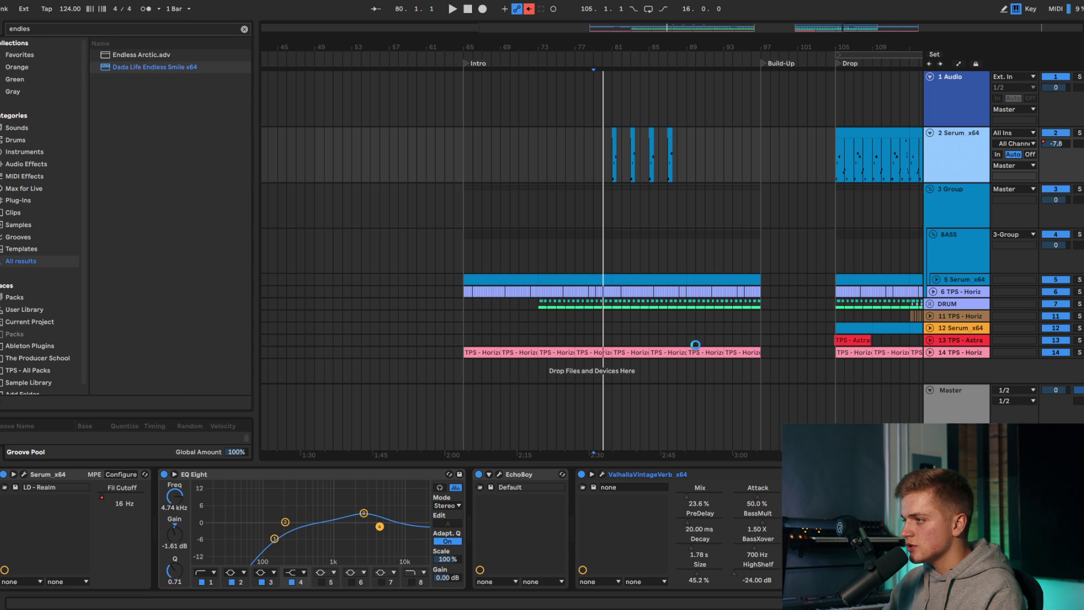
drag(238, 305, 239, 241)
key(space)
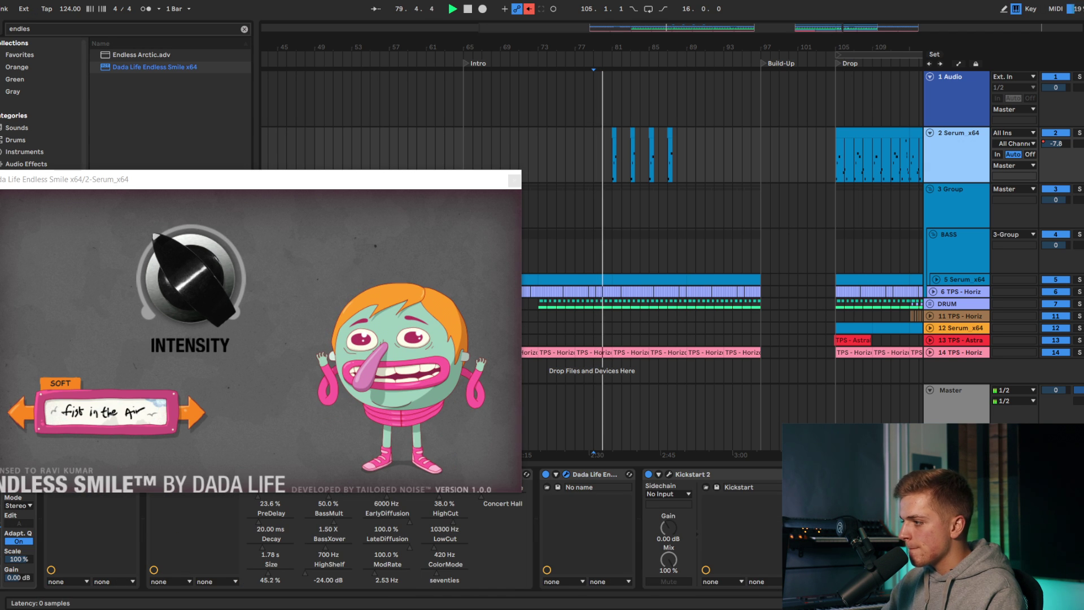
Step: Place the Auto Filter between Endless Smile and Kickstart 2 on the Serum lead track and stop playback
click(701, 476)
key(Delete)
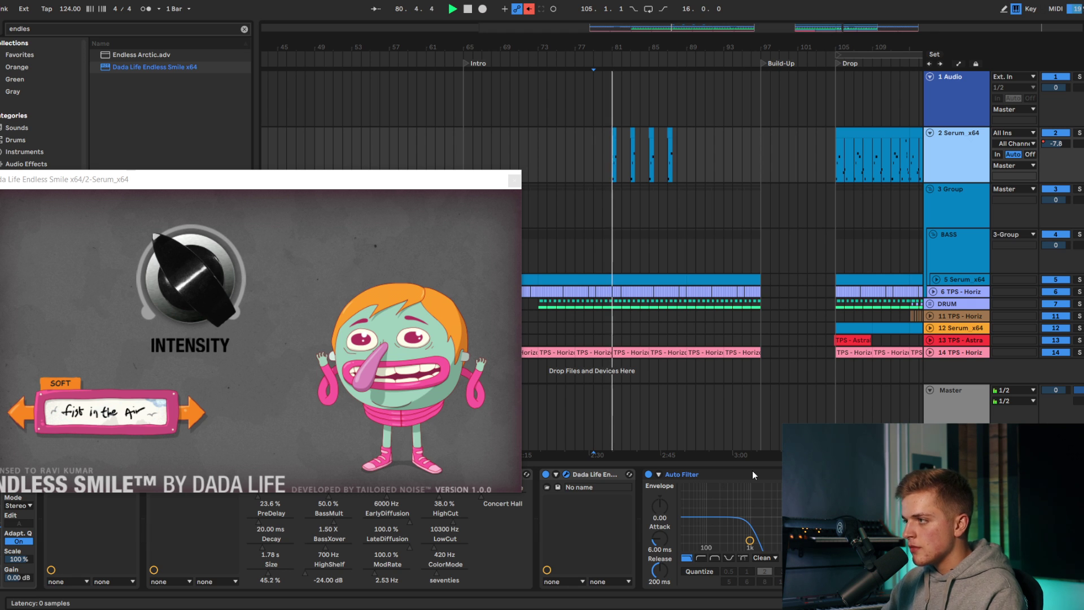
key(space)
key(space)
Step: Show the automation lanes in the arrangement and play from bar 79
right_click(1050, 145)
click(1057, 151)
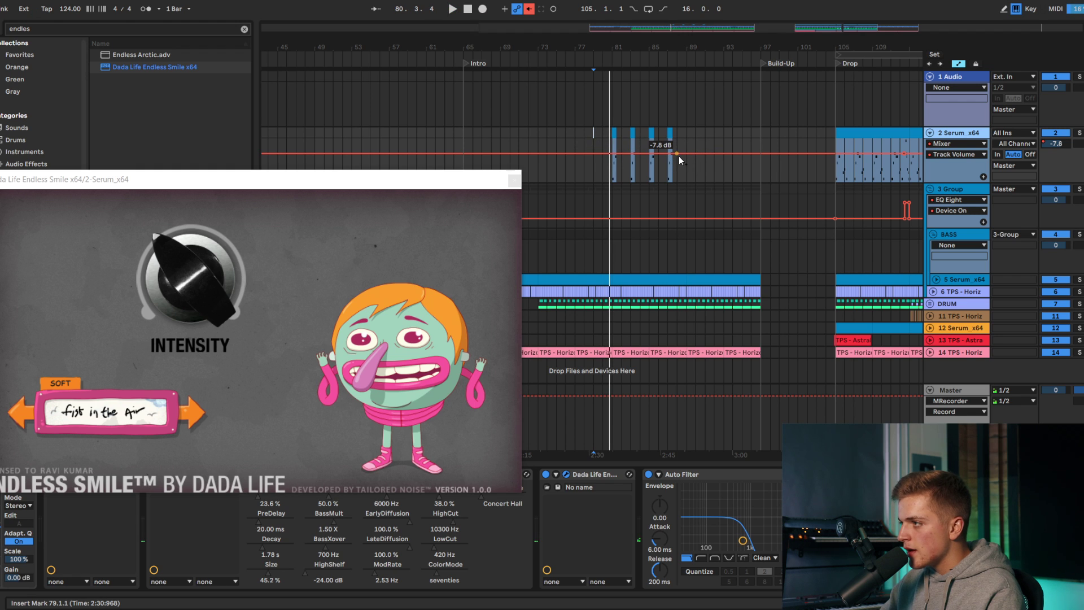
drag(599, 157, 590, 161)
key(space)
Step: Set Endless Smile's Intensity to about 0.35 and add an Intensity automation point at bar 81
drag(197, 300, 197, 297)
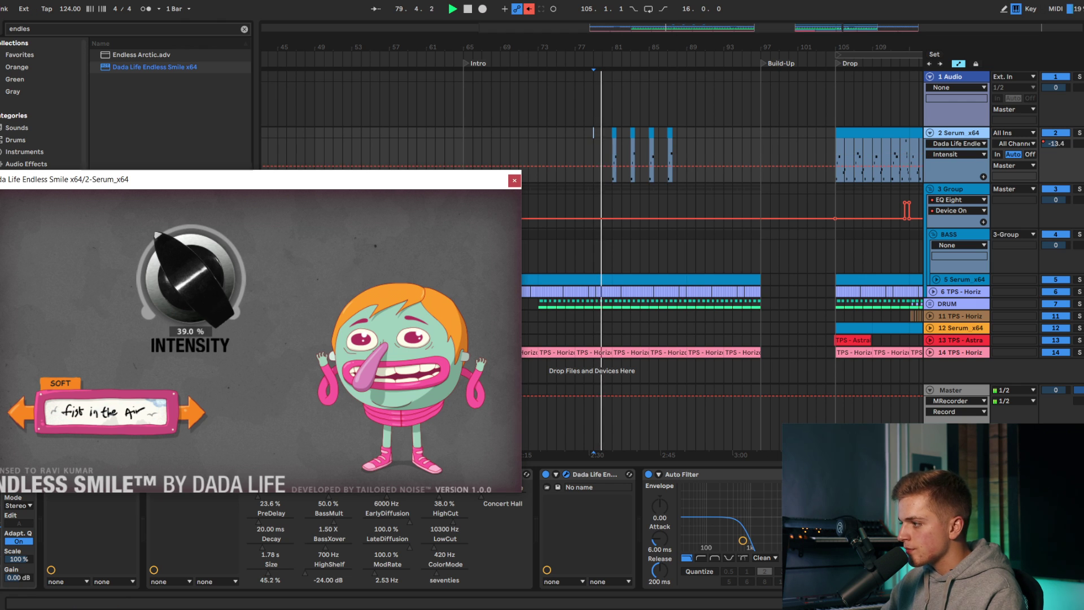
click(556, 474)
click(612, 166)
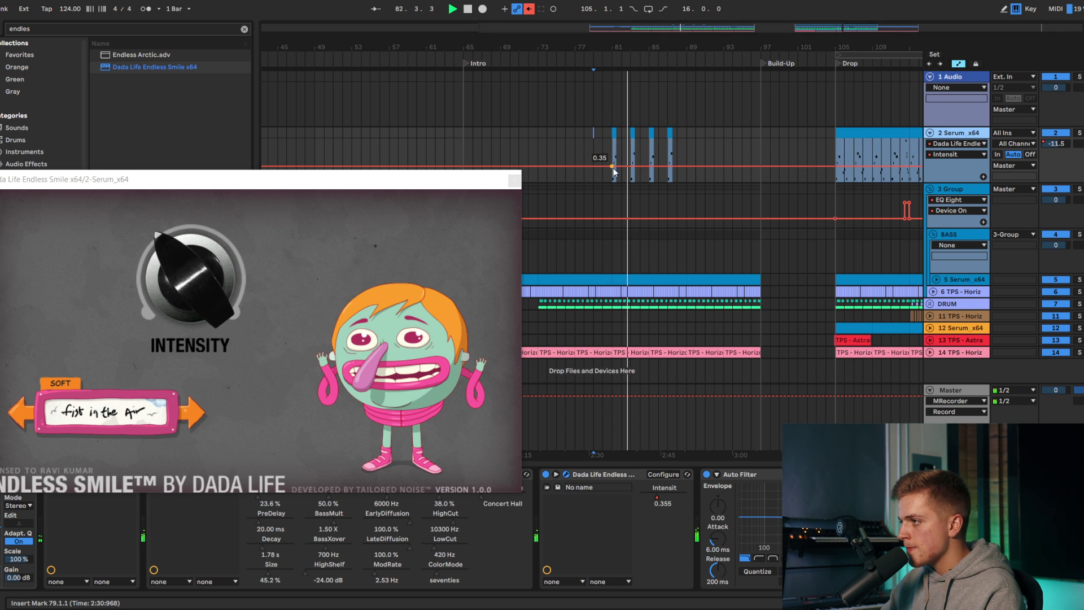
Step: Duplicate the Serum lead fragments of bars 81 to 89 into bars 89 to 97
scroll(678, 150, up, 5)
mouse_move(695, 139)
mouse_down()
mouse_move(766, 145)
mouse_move(694, 149)
mouse_up()
scroll(663, 152, down, 3)
click(699, 152)
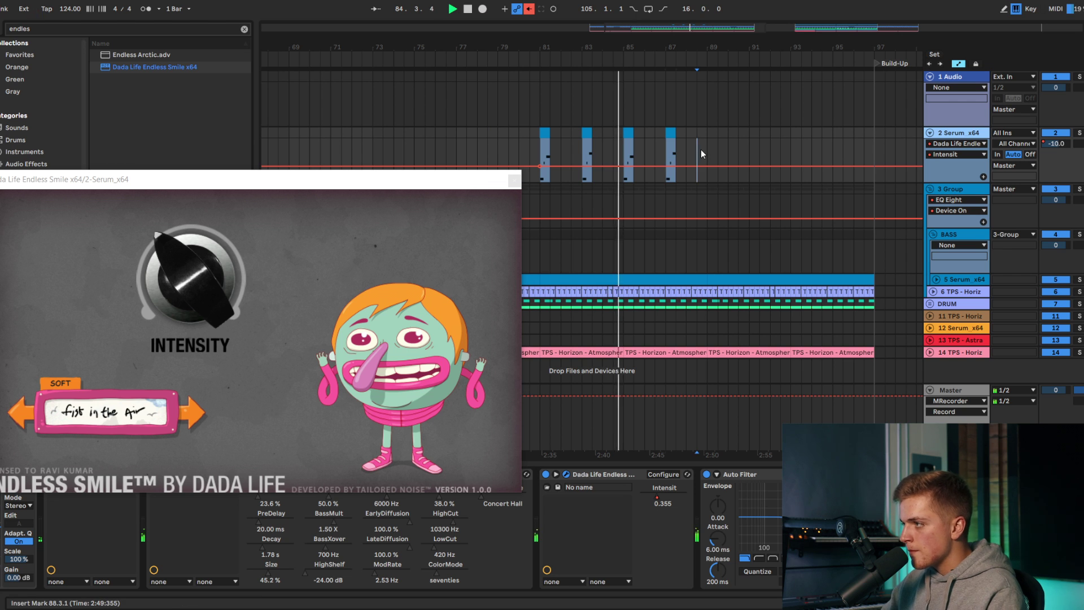
mouse_move(704, 151)
mouse_down()
mouse_move(534, 144)
mouse_move(744, 136)
mouse_move(707, 135)
mouse_up()
key(ctrl+d)
key(ctrl+d)
scroll(653, 140, down, 3)
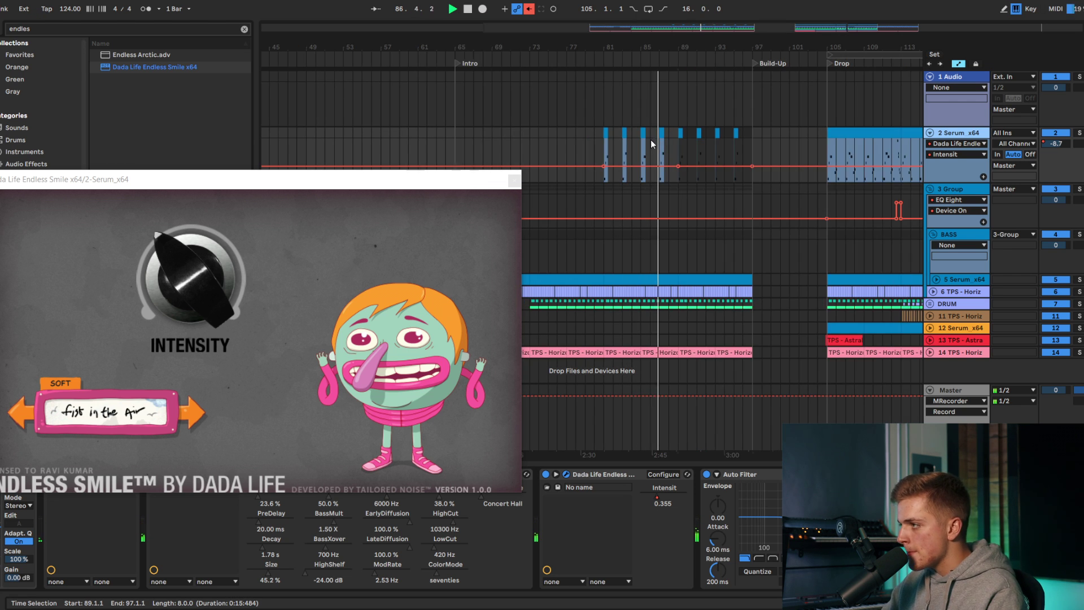
Step: Duplicate the Serum lead fragments of bars 89 to 97 across the Build-Up, up to bar 105
scroll(709, 175, up, 3)
click(709, 174)
scroll(745, 153, right, 2)
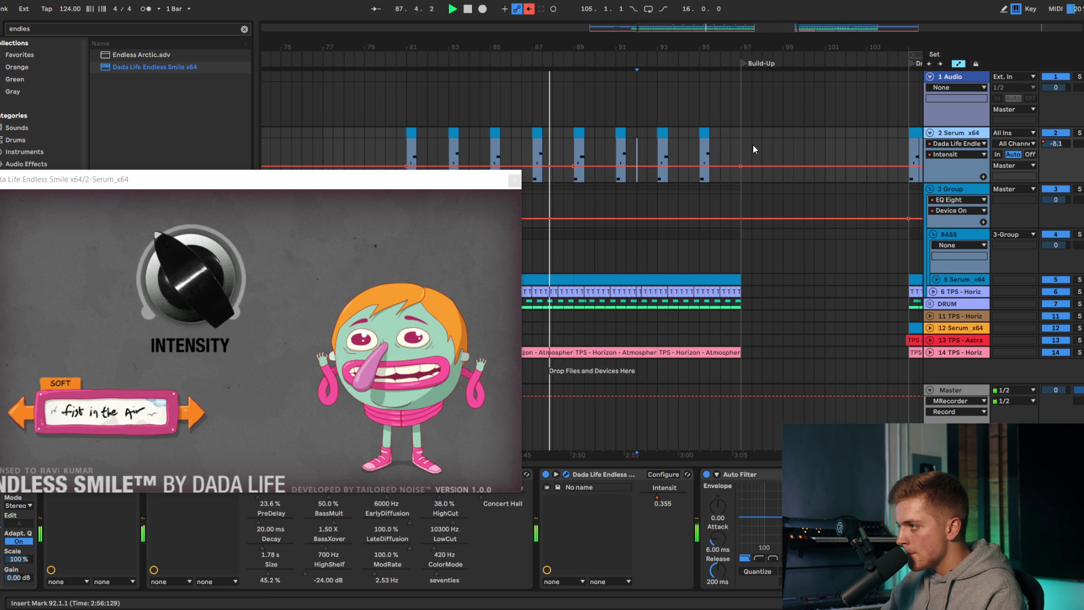
drag(699, 140, 575, 136)
key(ctrl+d)
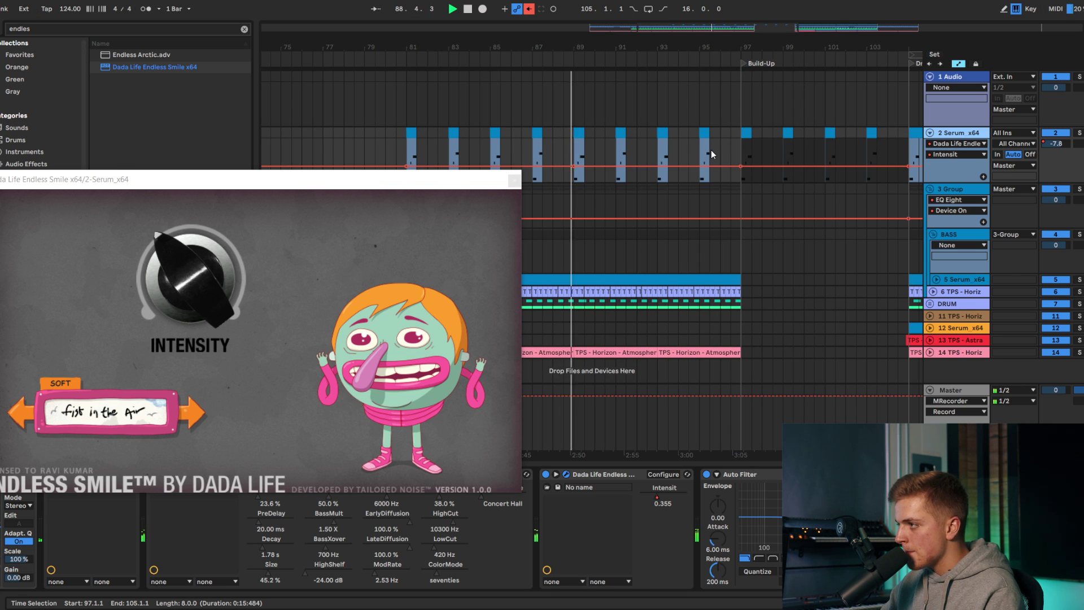
Step: Duplicate the last atmosphere clip twice to fill the Build-Up from bar 97 to bar 105
scroll(710, 151, down, 3)
click(721, 201)
scroll(615, 246, down, 3)
scroll(748, 289, up, 3)
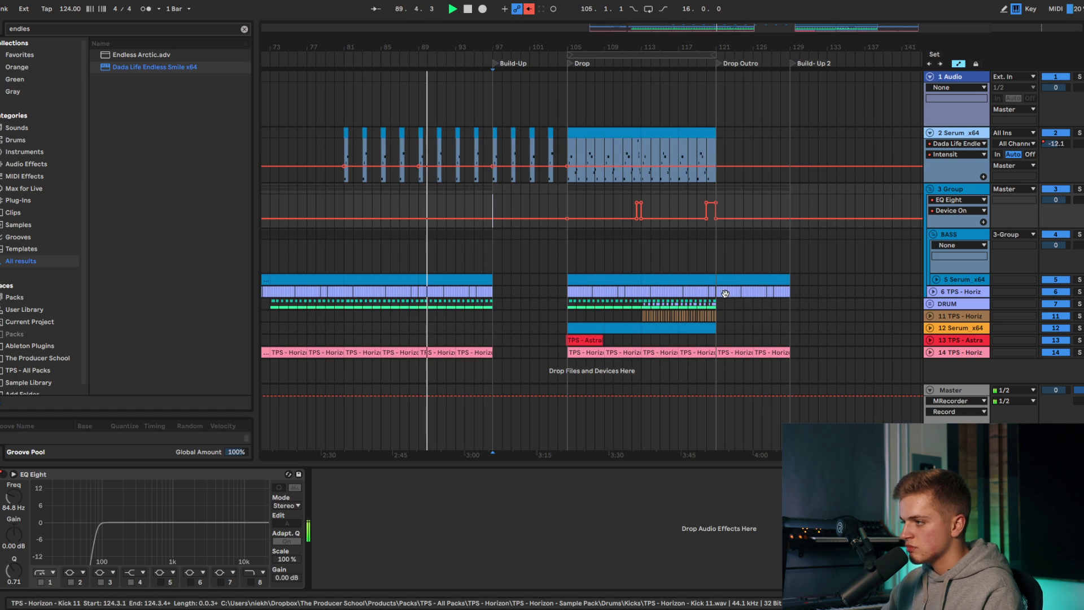
scroll(678, 301, down, 1)
scroll(678, 299, down, 3)
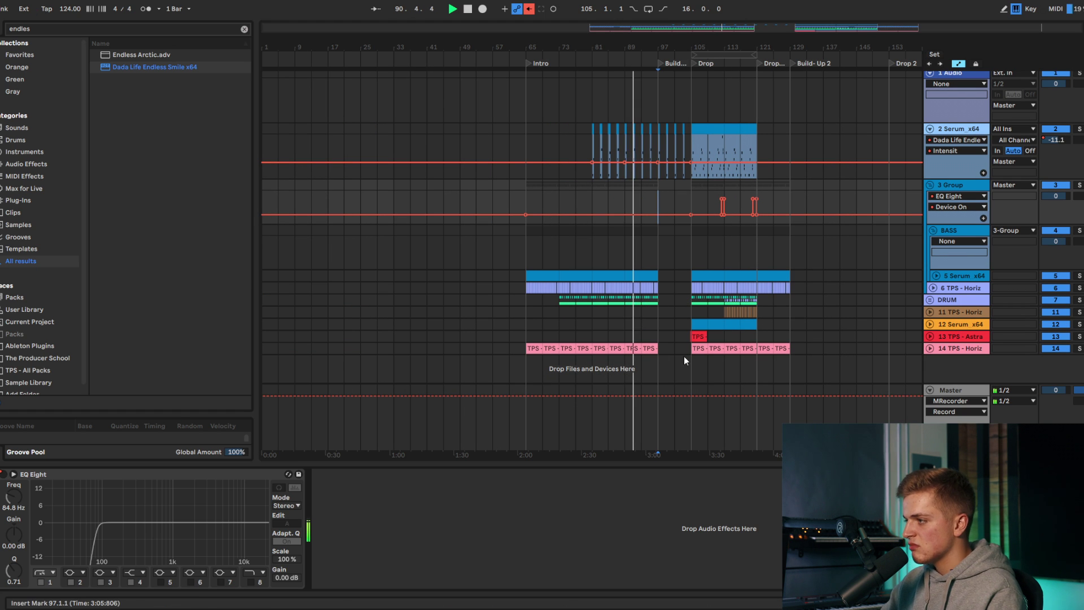
scroll(649, 348, up, 3)
click(649, 349)
key(ctrl+d)
key(ctrl+d)
Step: Duplicate the Serum bass clip of bars 89 to 97 into the Build-Up
scroll(679, 305, up, 3)
click(625, 276)
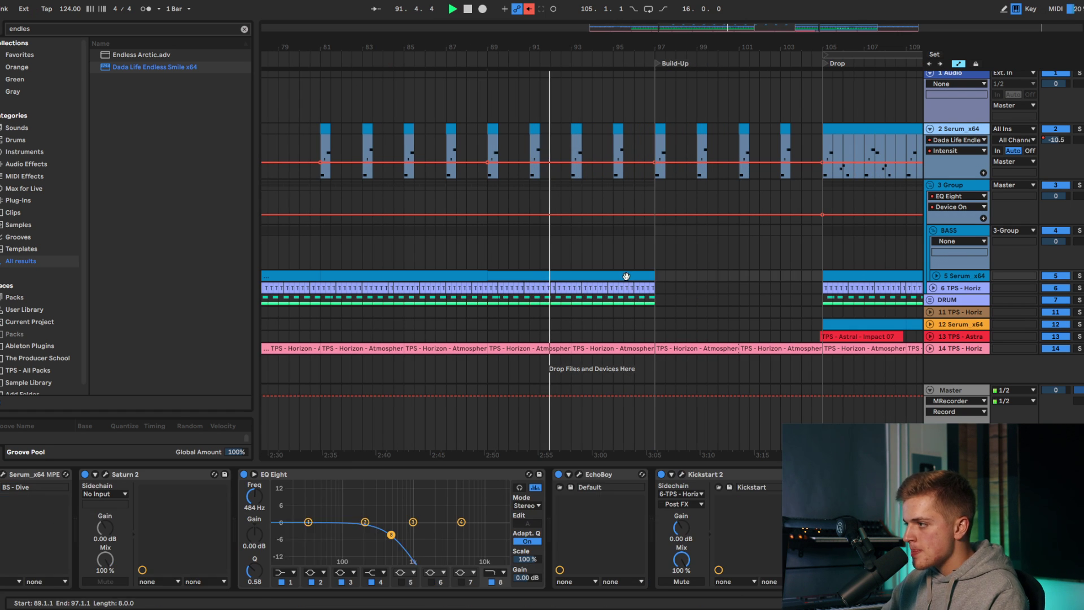
key(ctrl+d)
Step: Duplicate the kick clips of bars 89 to 97 into bars 97 to 105
click(635, 266)
key(space)
key(space)
drag(657, 264, 489, 289)
key(space)
key(space)
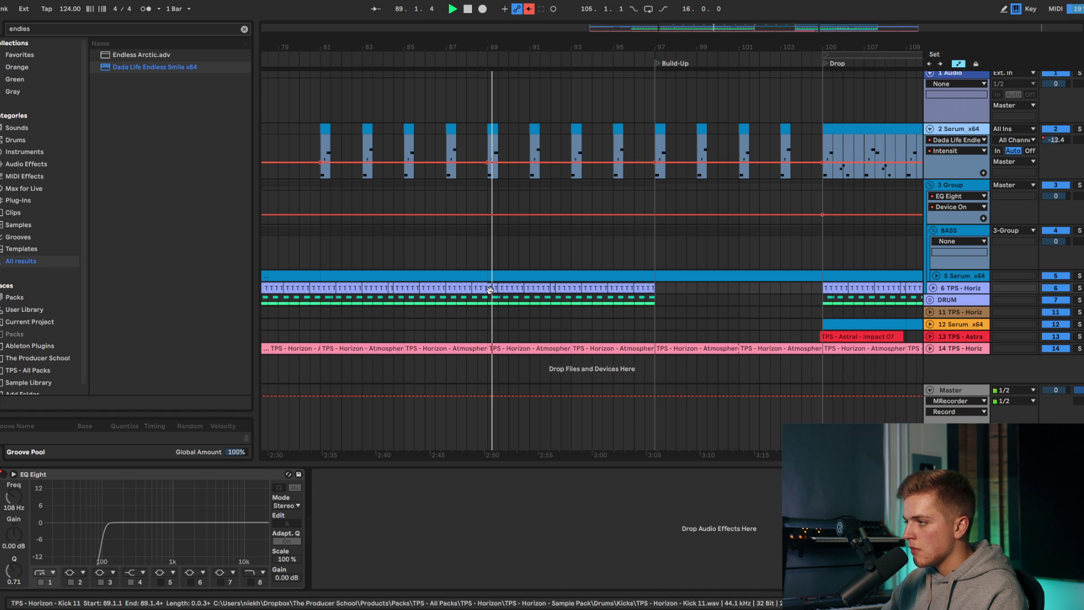
key(ctrl+d)
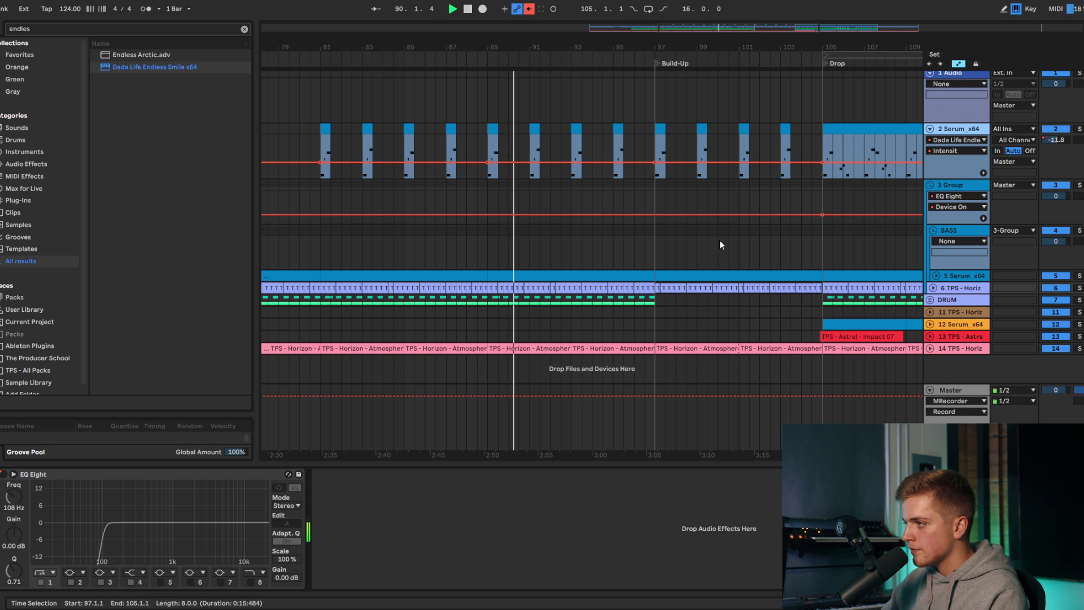
Step: Automate the group's EQ Eight to be on from bar 97 to bar 105, and collapse the group track
click(624, 205)
key(space)
key(space)
drag(656, 217, 656, 200)
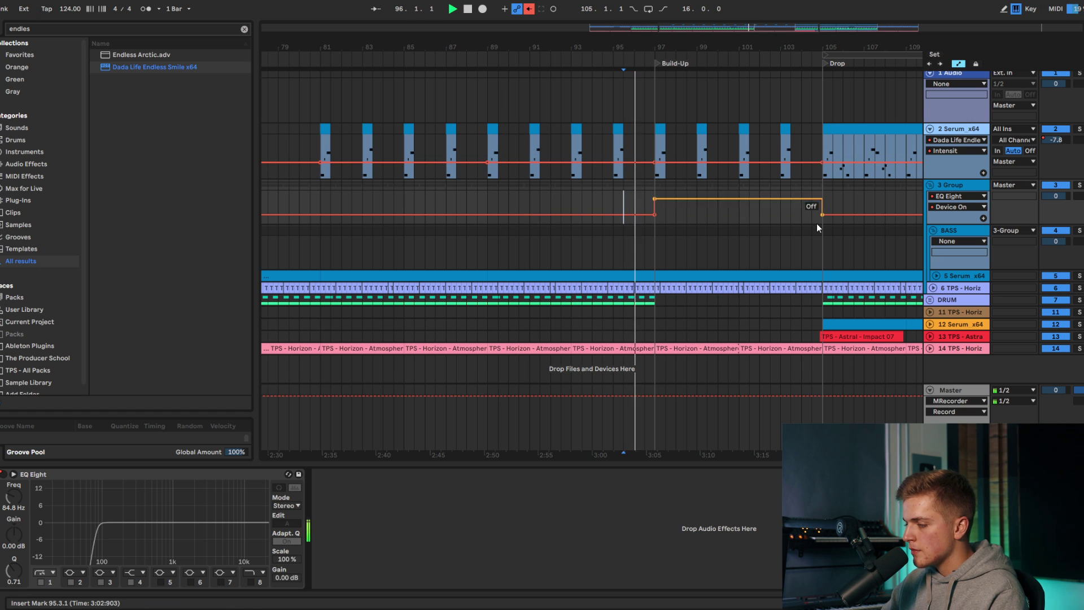
scroll(771, 235, down, 4)
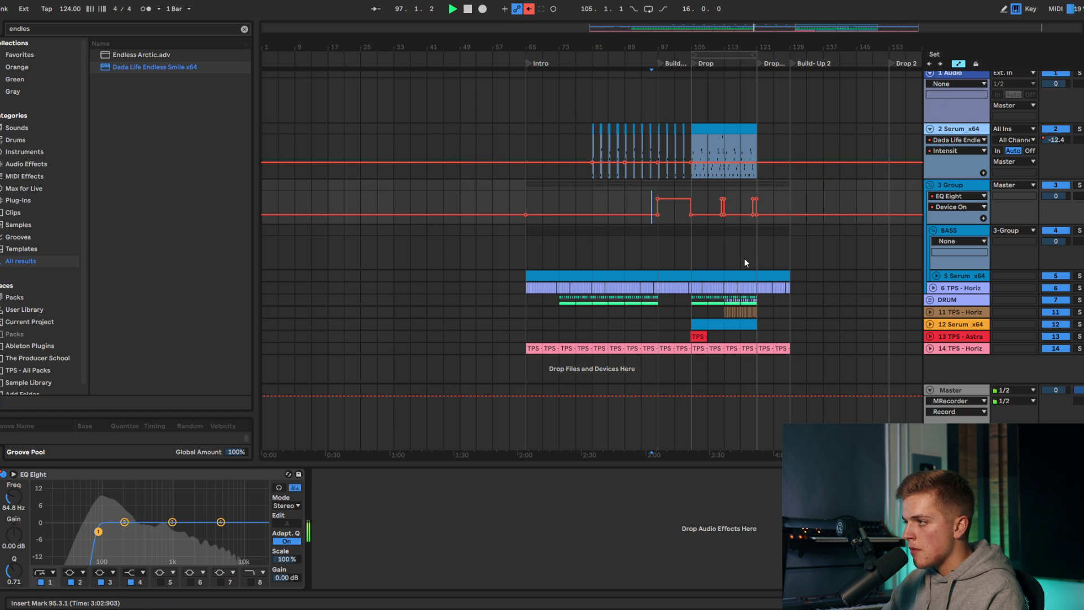
click(930, 185)
key(space)
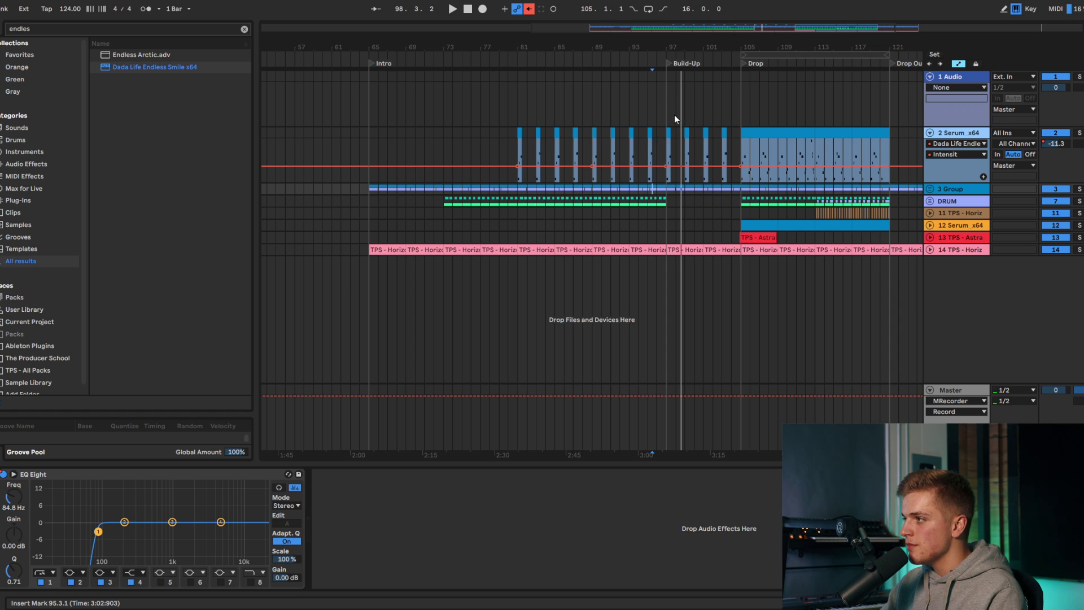
Step: Listen to the Build-Up from a few start positions near its beginning and end
click(674, 115)
scroll(701, 124, up, 3)
key(space)
click(658, 120)
key(space)
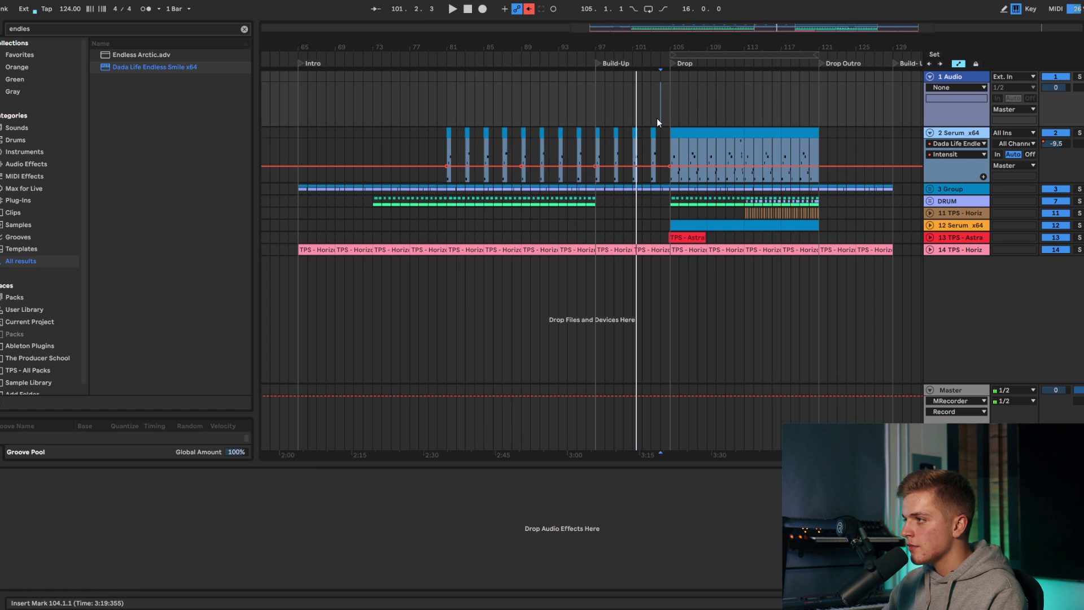
key(space)
scroll(663, 122, up, 3)
key(space)
Step: Play from 102.3.1 and delete the collapsed group's bass and kick from 104.3.1 to 105.1.1
click(629, 212)
key(space)
scroll(671, 209, up, 5)
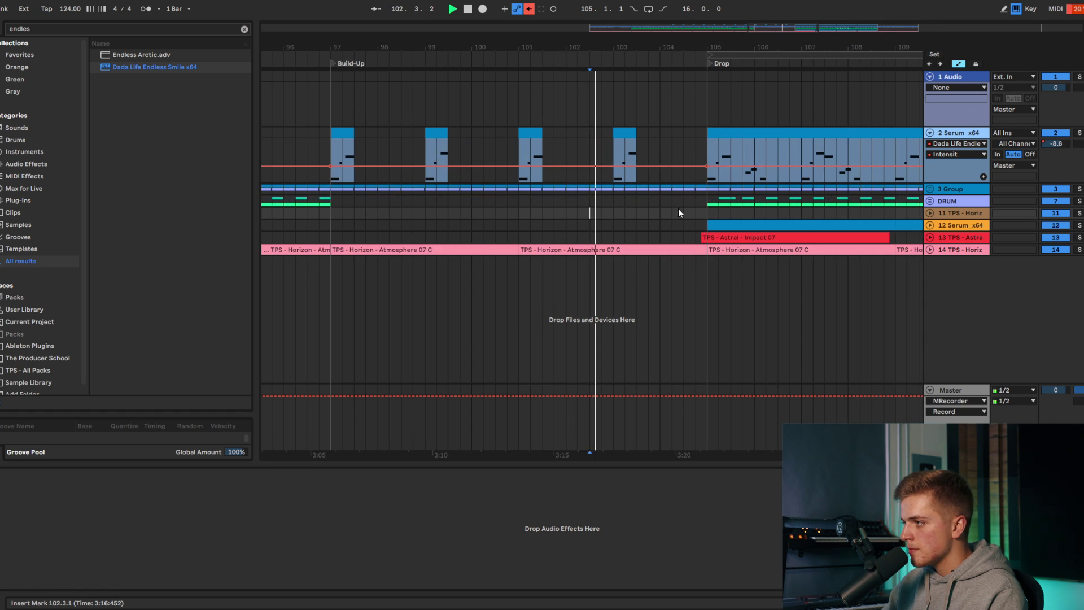
drag(693, 191, 665, 192)
key(Delete)
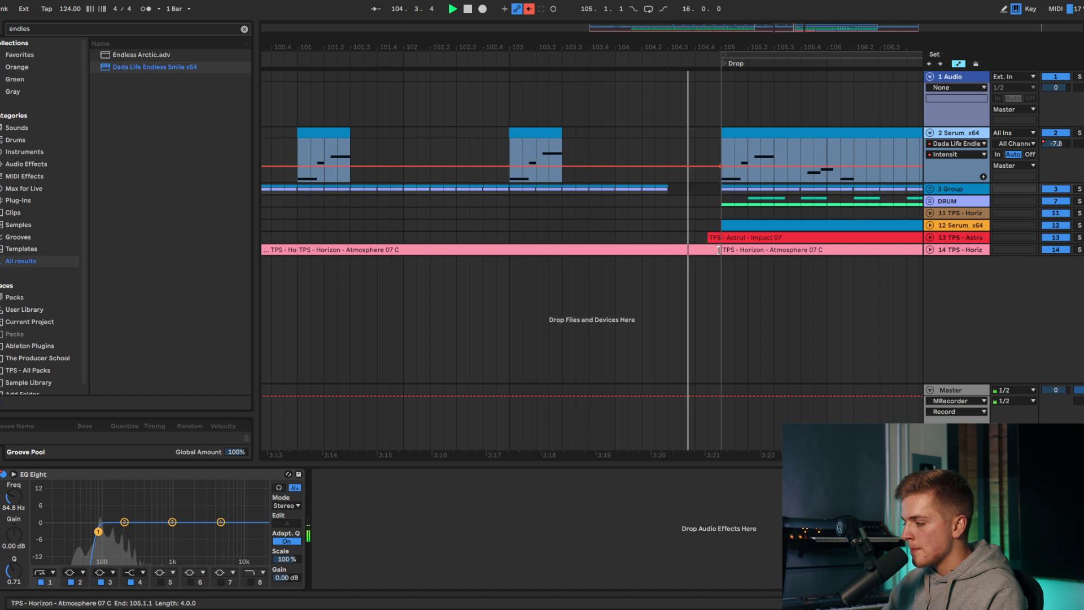
key(space)
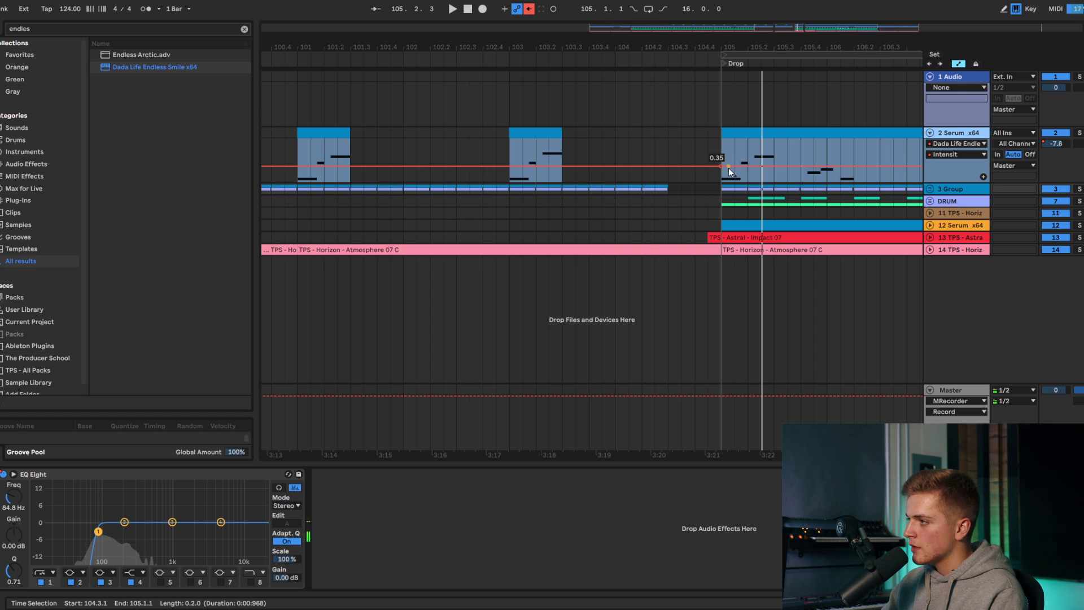
Step: Expand the group, set its EQ Eight Device On automation back to off at bar 105, and play the transition
click(929, 189)
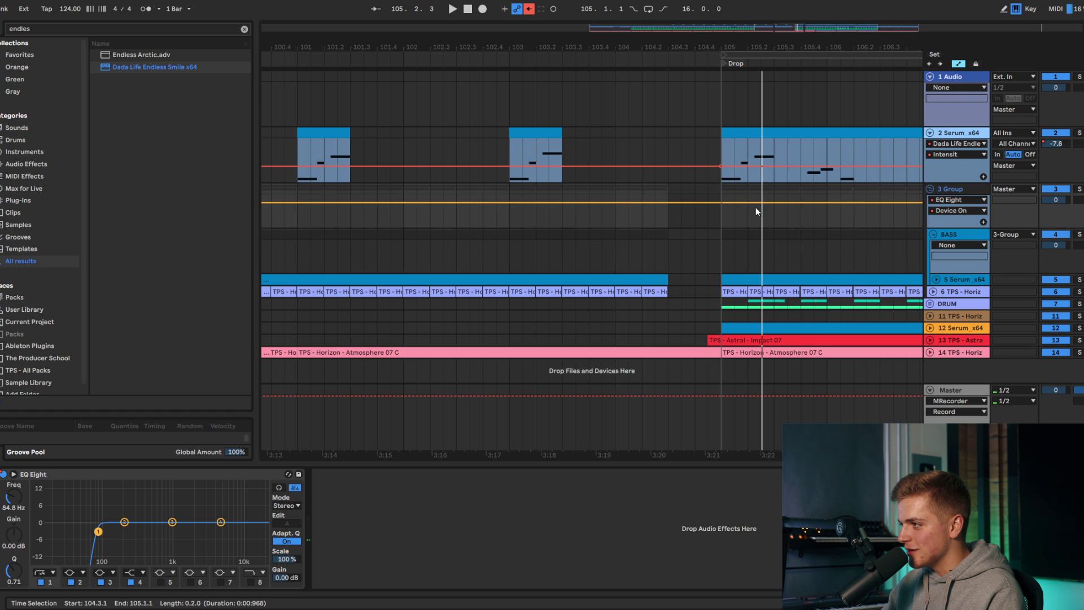
drag(722, 204, 719, 224)
key(space)
scroll(512, 238, down, 10)
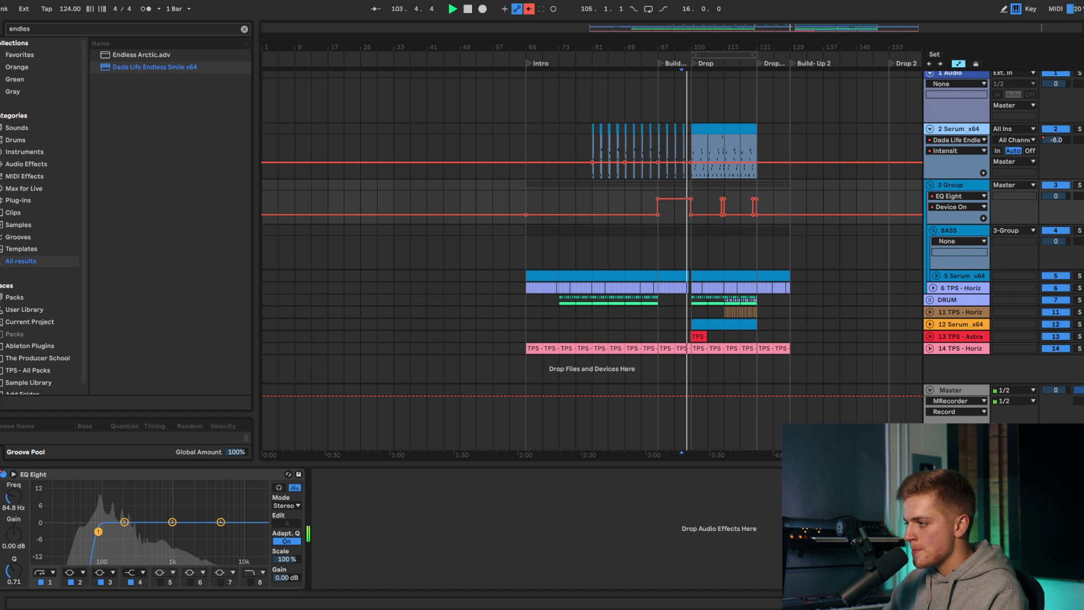
Step: Hide the device view and collapse the 3 Group track
key(ctrl+alt+l)
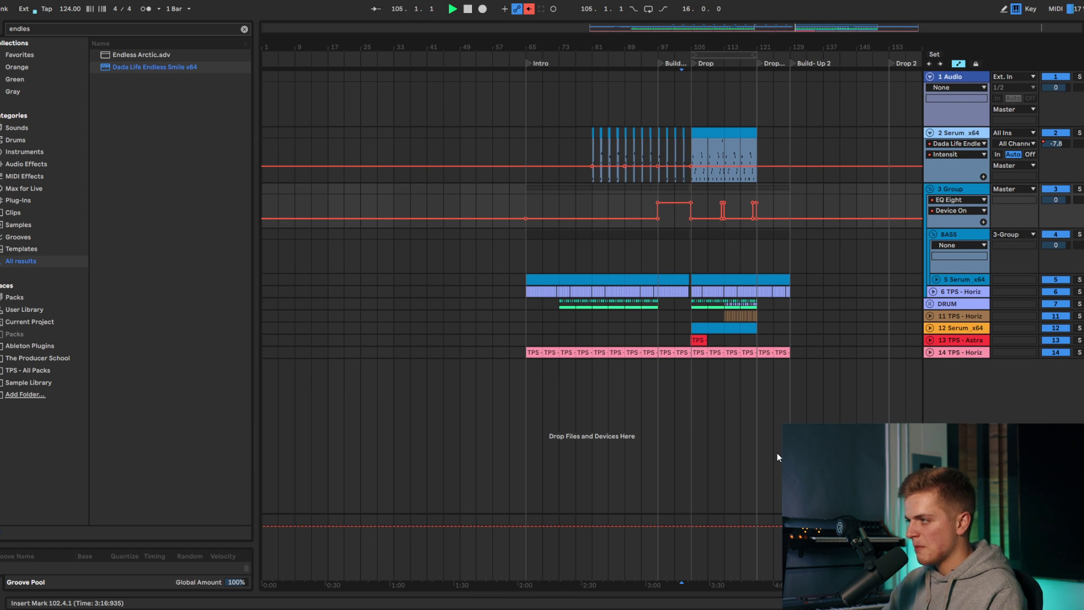
scroll(733, 338, up, 3)
scroll(733, 339, down, 3)
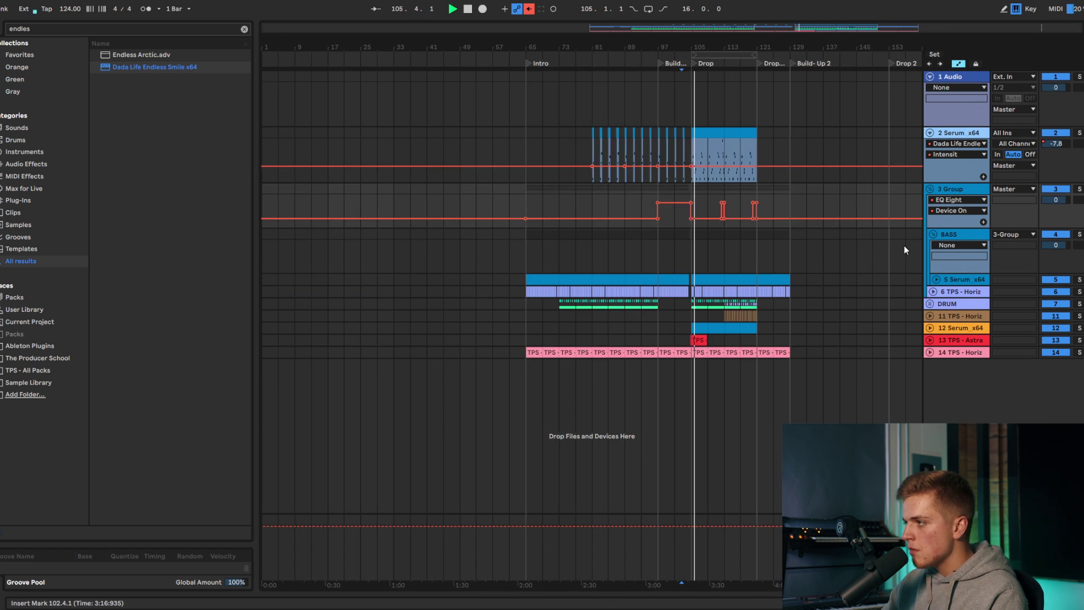
click(930, 189)
Step: Ramp the Serum track's Endless Smile Intensity automation from 0.35 at bar 97 to 0.76 at bar 105, dropping to zero at the Drop
scroll(724, 165, up, 3)
click(944, 143)
click(944, 143)
drag(600, 165, 592, 183)
click(528, 145)
scroll(528, 146, up, 3)
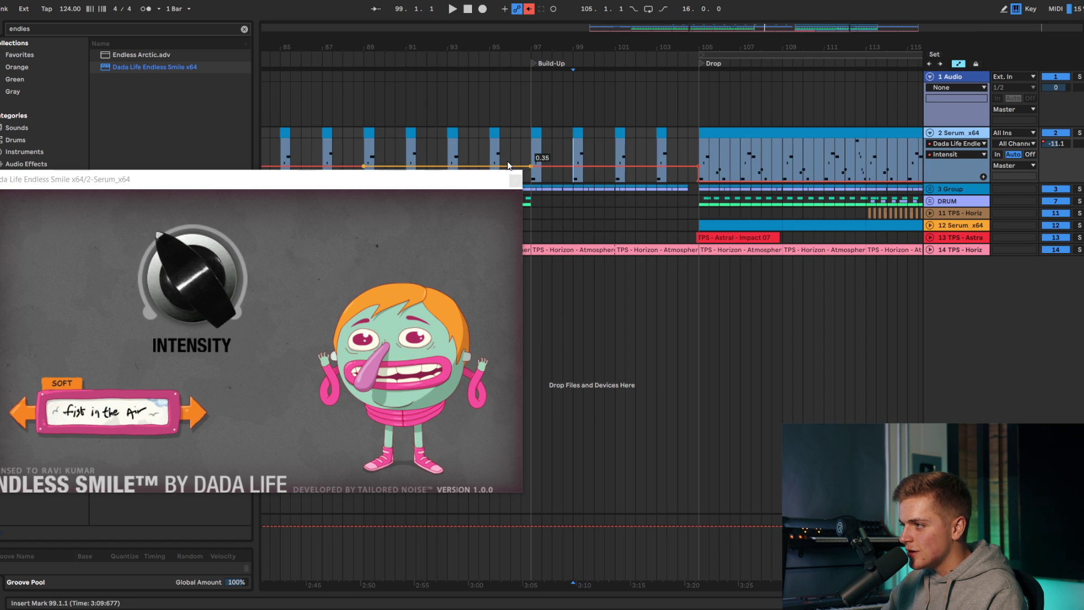
click(515, 180)
drag(698, 166, 698, 149)
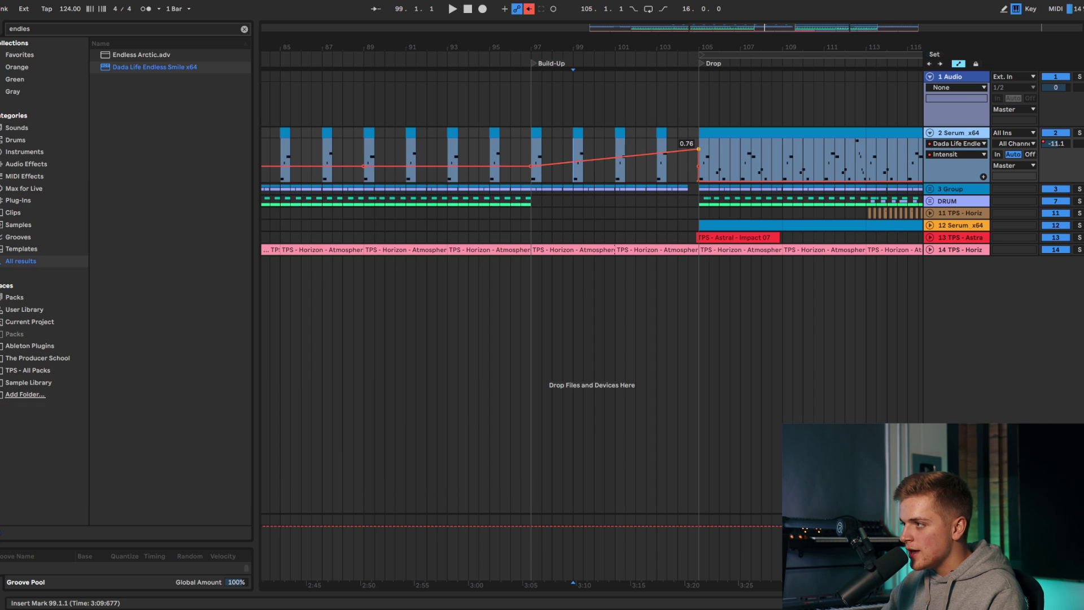
Step: Automate the Serum track's Auto Filter Frequency to rise from bar 97 to fully open at bar 105
click(982, 144)
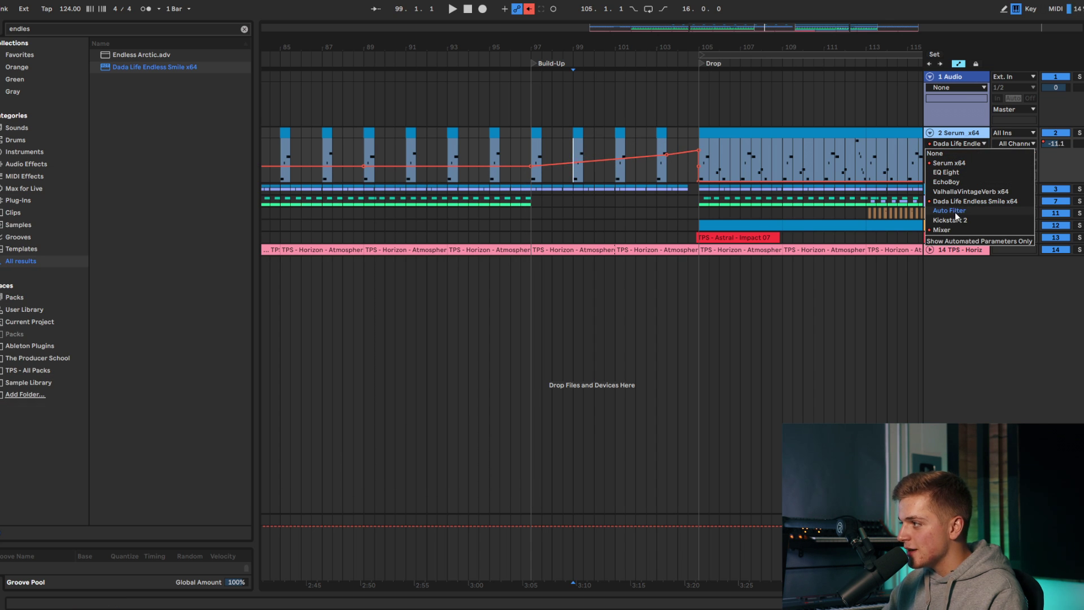
click(959, 125)
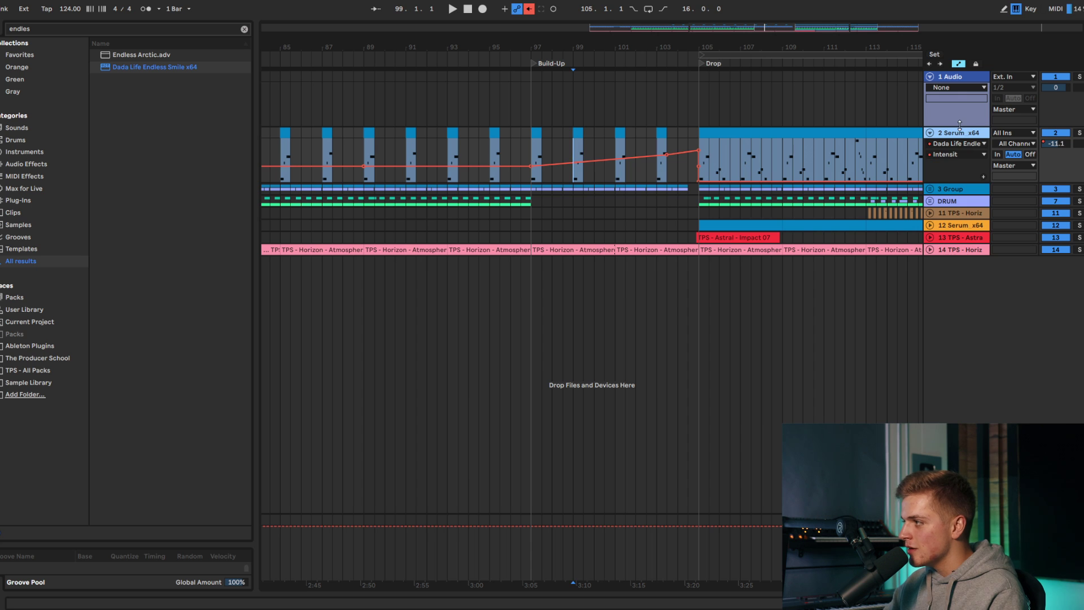
double_click(960, 132)
click(876, 505)
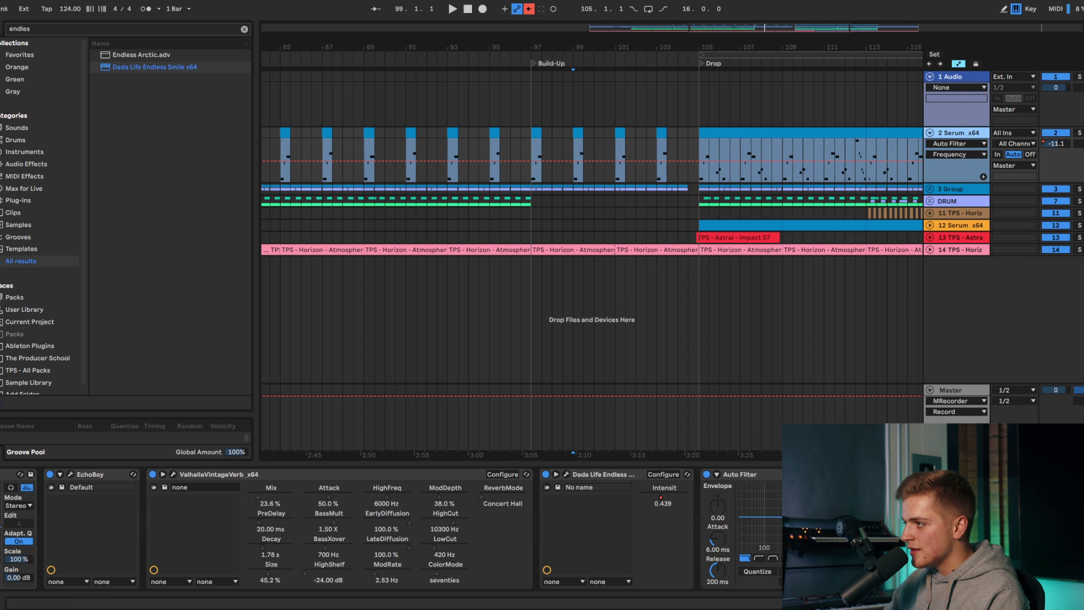
drag(563, 161, 738, 149)
Step: Extend the Drop's Serum lead clip back to bar 103 and delete its section from 103.3.1 to 104.3.1
key(space)
scroll(668, 138, up, 4)
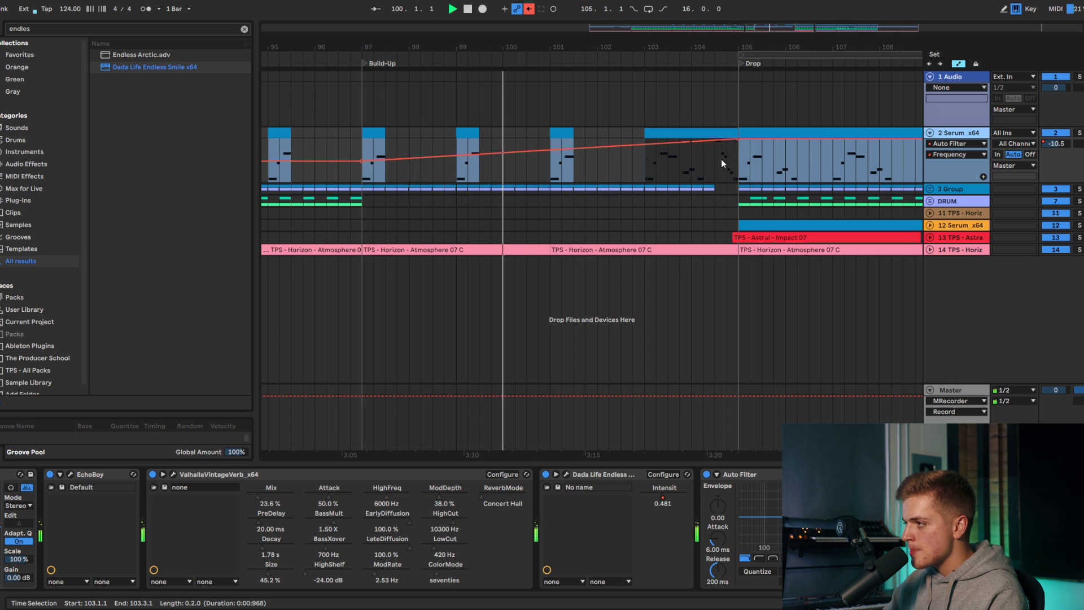
click(720, 158)
drag(668, 156, 712, 155)
key(Delete)
scroll(714, 148, up, 2)
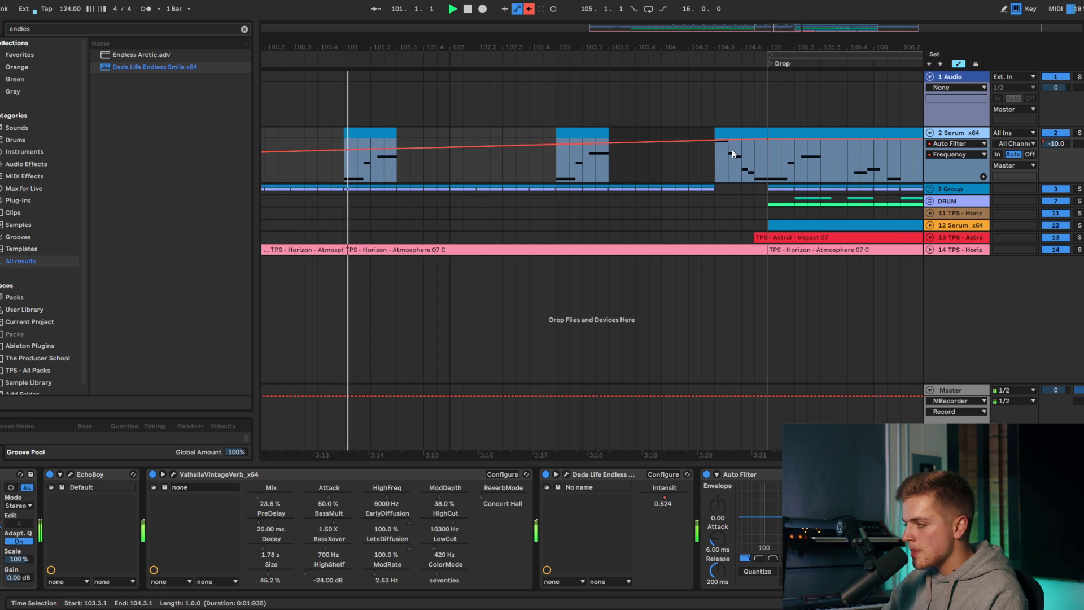
scroll(713, 150, down, 4)
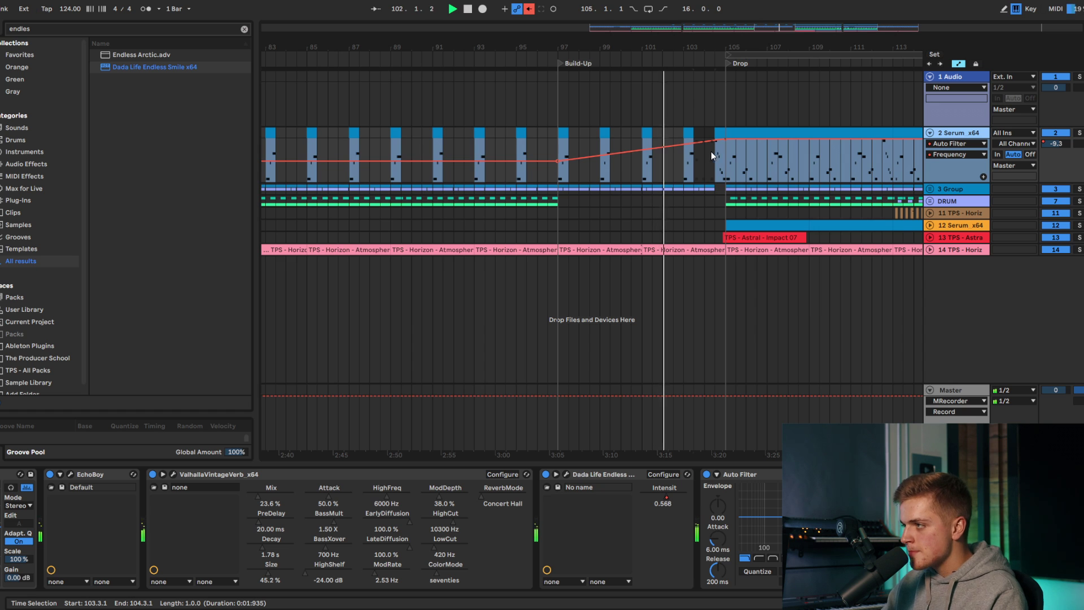
Step: Reshape the Serum track's Fil Cutoff automation so it drops to about 0.12 where the Drop lead clip starts at 104.3.1
scroll(710, 151, down, 3)
click(960, 144)
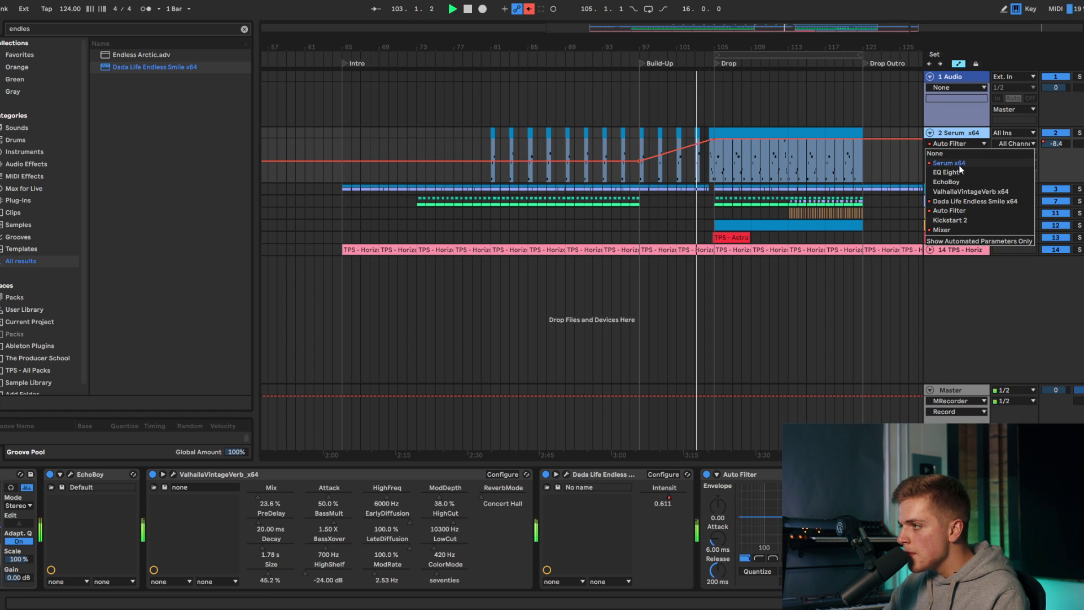
click(957, 163)
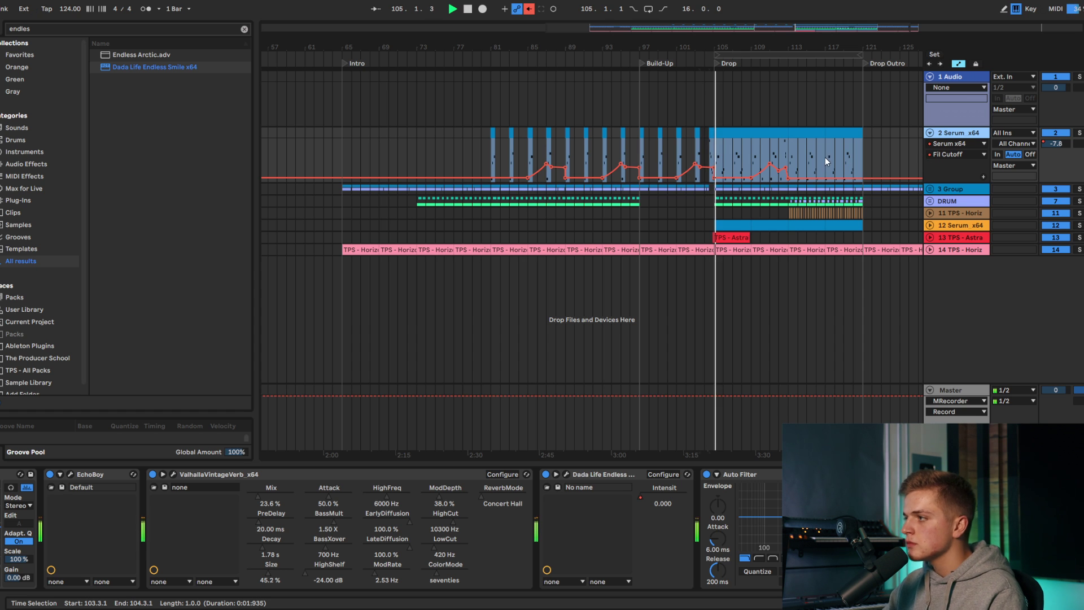
scroll(714, 167, up, 10)
click(619, 148)
key(space)
key(space)
key(space)
key(space)
drag(662, 167, 713, 177)
key(space)
key(space)
key(space)
key(space)
drag(660, 180, 659, 177)
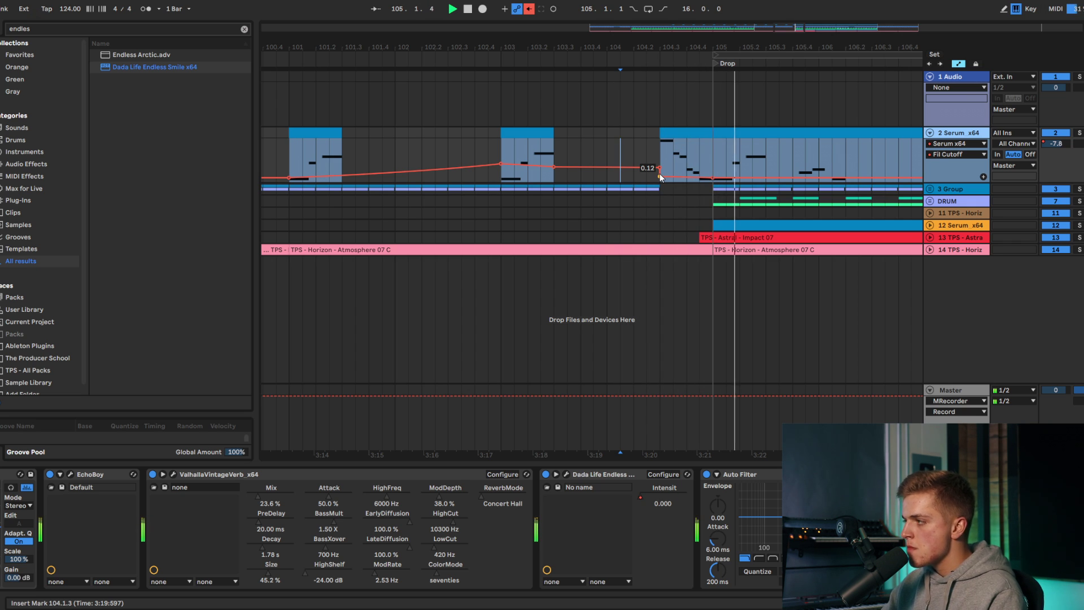
Step: Add a dip to the Serum track's Auto Filter Frequency automation, falling from the lead clip's start at 104.3.1 to bar 105
key(space)
key(space)
click(948, 143)
click(949, 210)
key(space)
key(space)
drag(662, 141, 713, 154)
key(space)
key(space)
key(space)
key(space)
scroll(770, 263, down, 10)
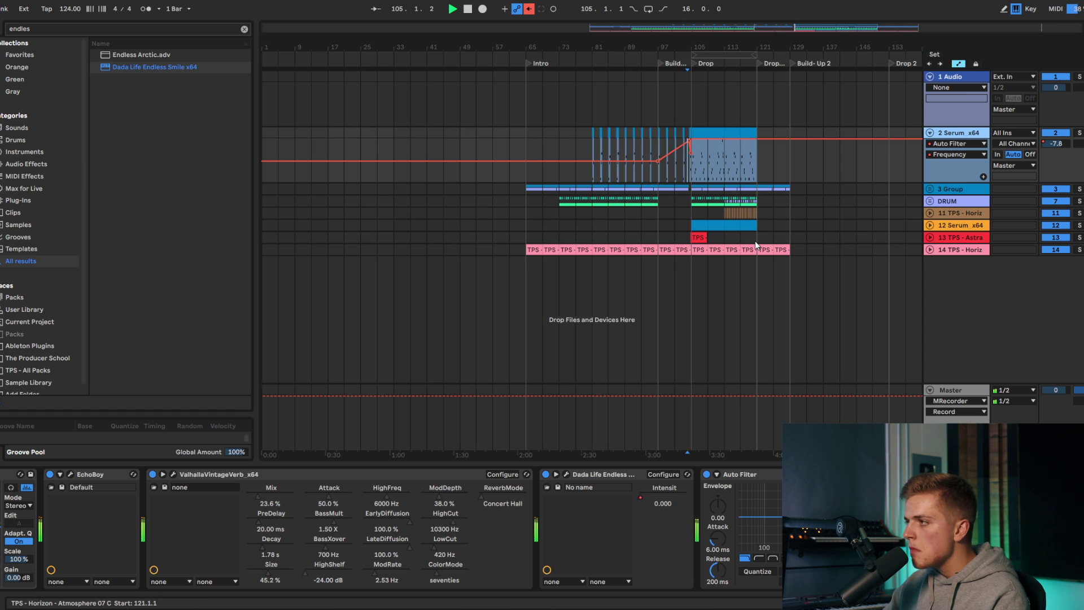
scroll(728, 240, up, 8)
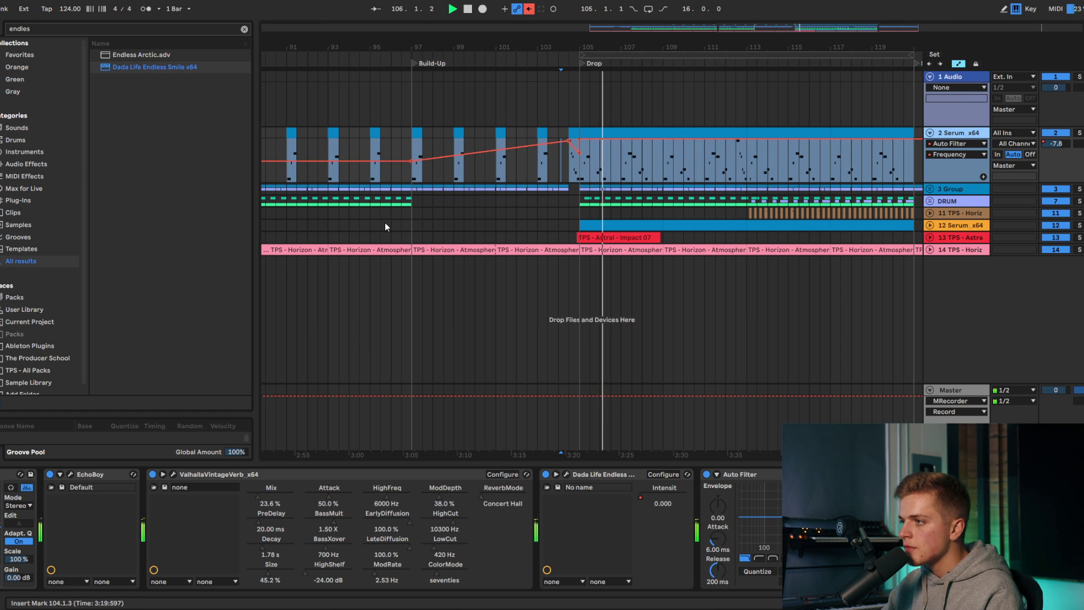
scroll(385, 232, down, 8)
scroll(860, 195, up, 4)
scroll(787, 187, down, 4)
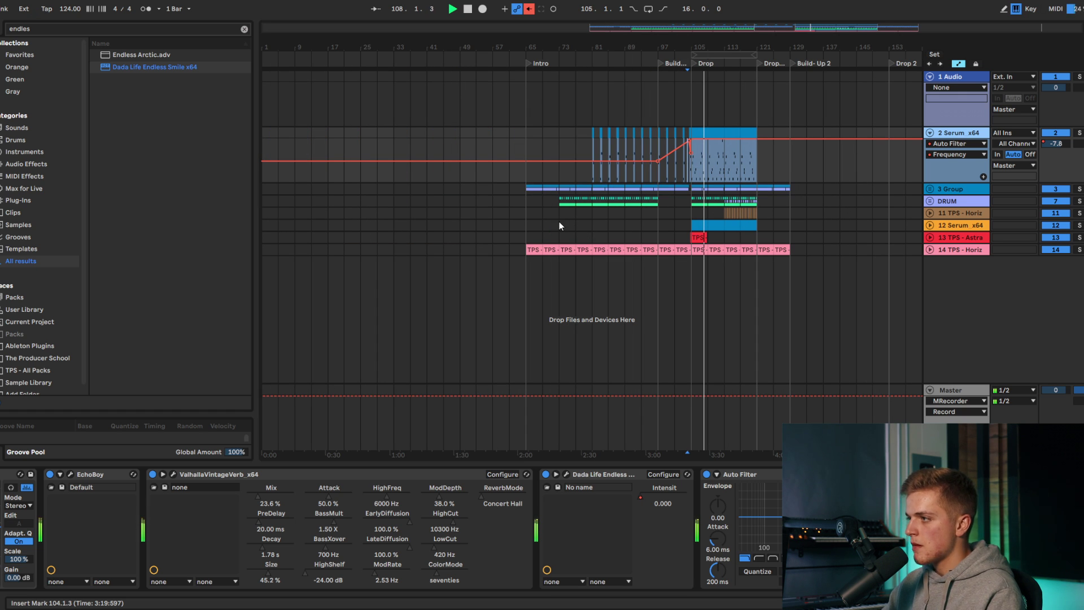
click(527, 206)
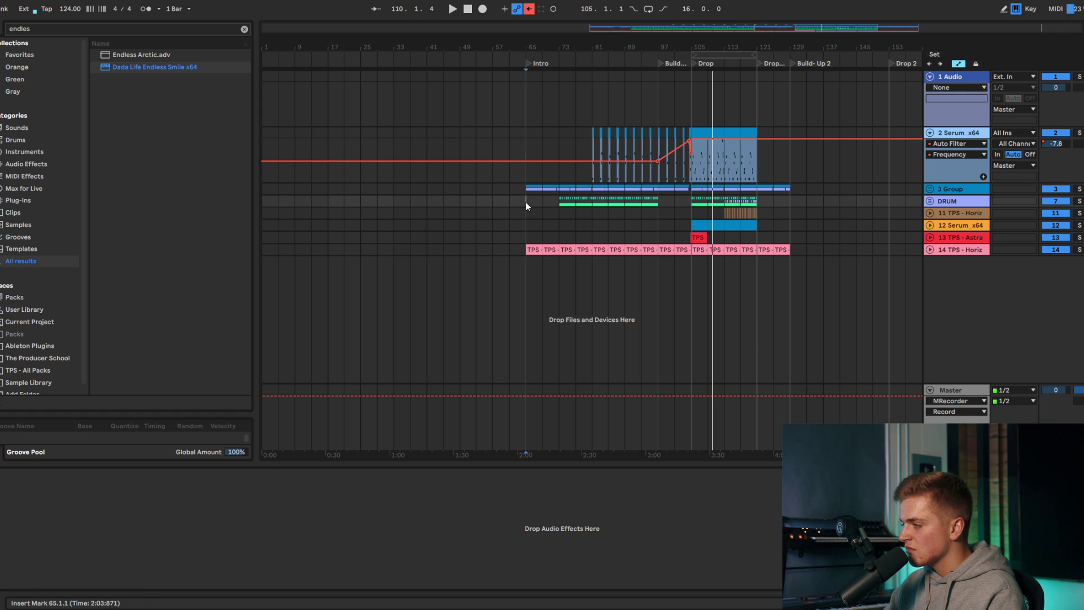
scroll(703, 215, up, 3)
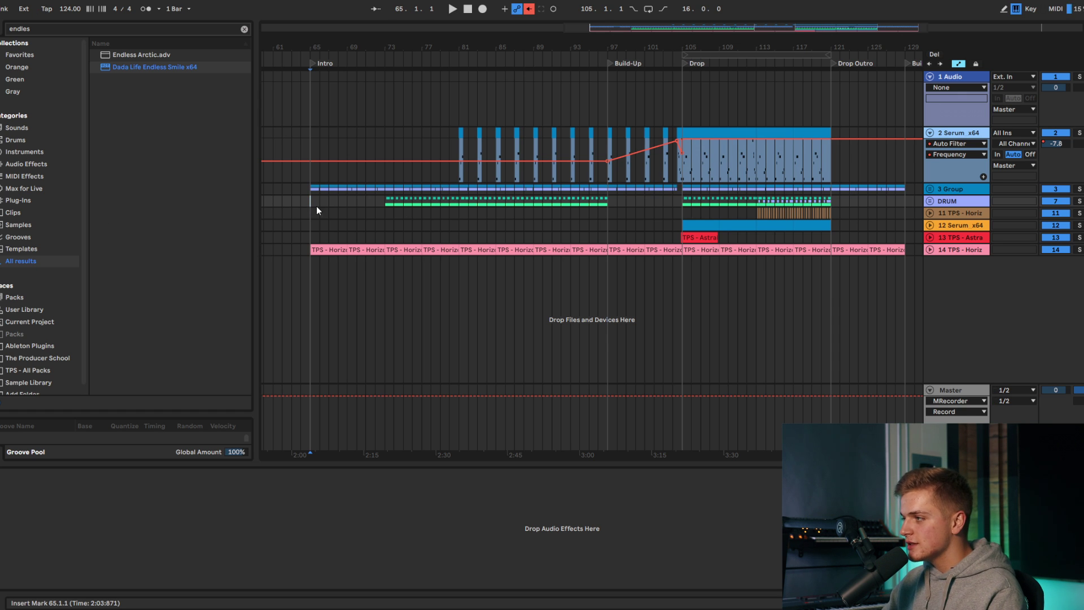
scroll(313, 210, down, 3)
scroll(858, 195, up, 3)
scroll(861, 191, down, 3)
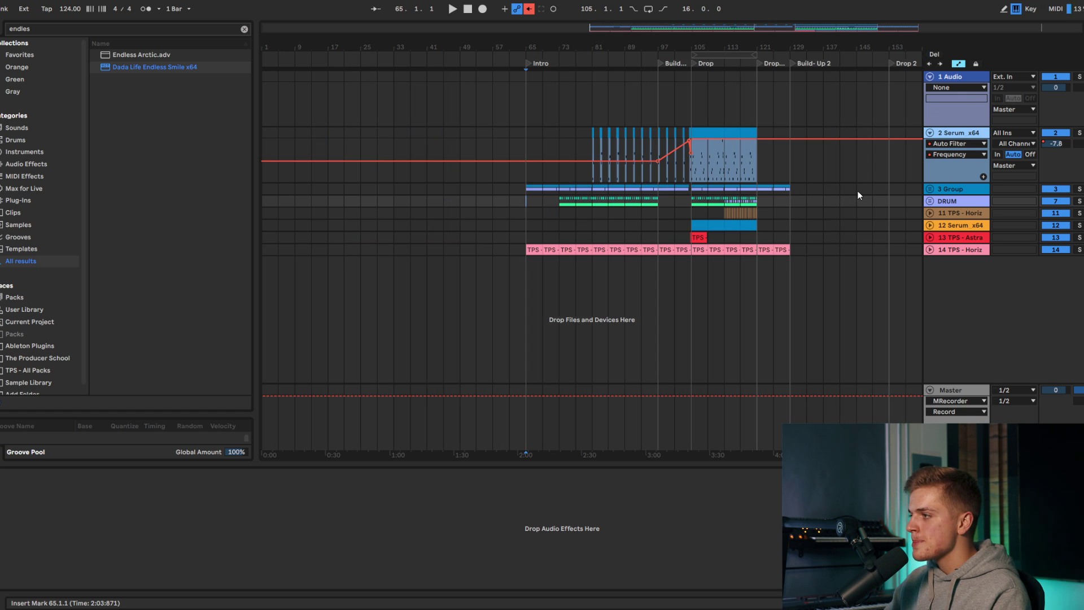
scroll(858, 191, up, 3)
scroll(858, 191, down, 3)
Step: Play the end of the Intro from bar 93 into the start of the Build-Up
click(640, 218)
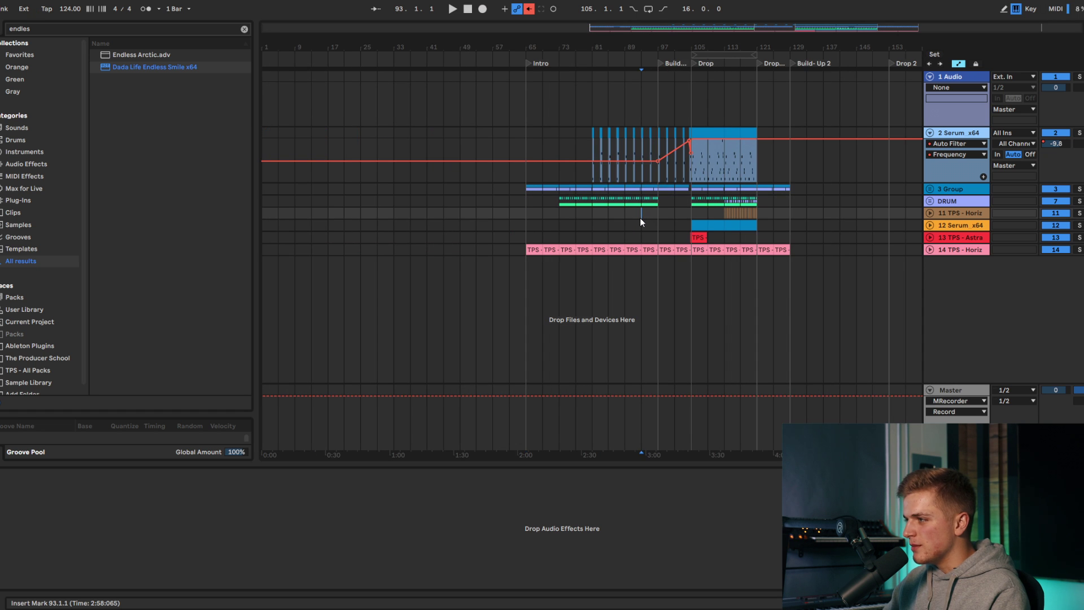
scroll(738, 227, up, 3)
key(space)
key(space)
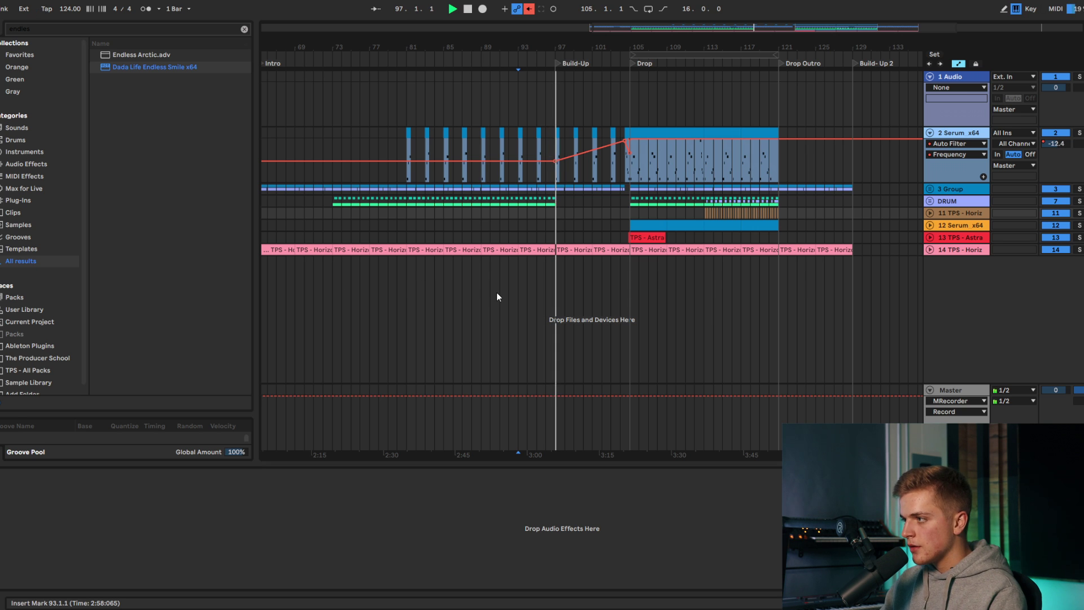
click(540, 286)
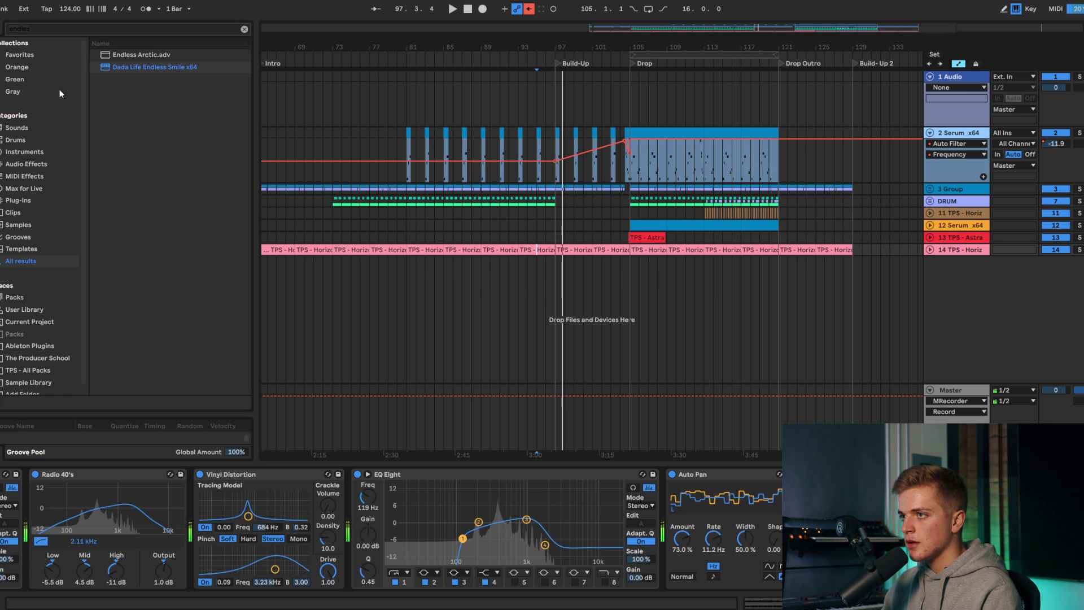
Step: Audition the "horizon impact" samples and place TPS - Horizon - Impact 10 (124 BPM) on a new track at bar 97
click(44, 32)
text(horizon impact)
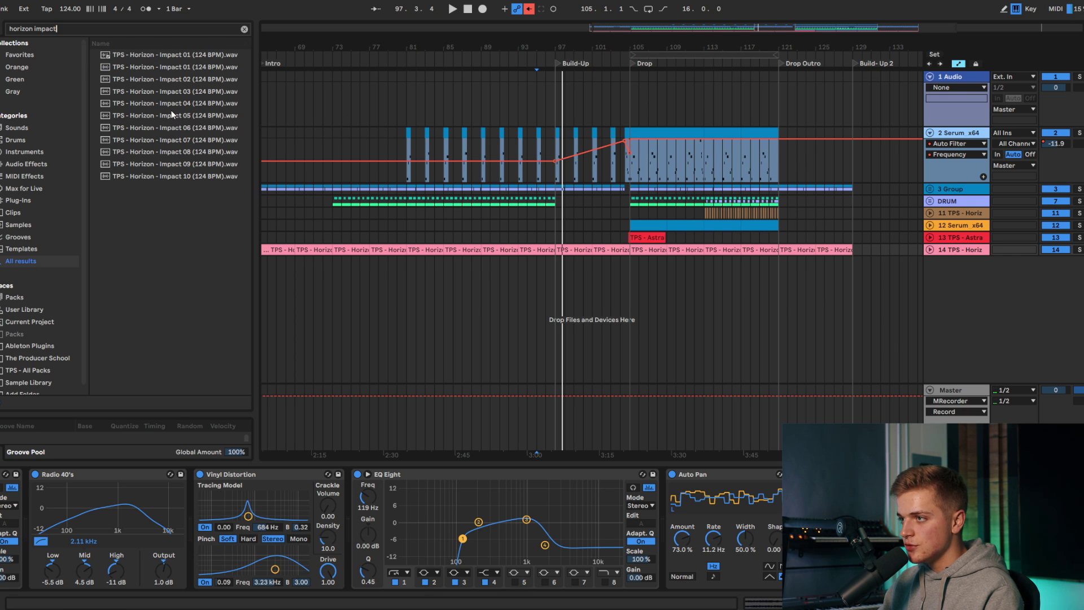
click(171, 115)
click(175, 128)
click(178, 140)
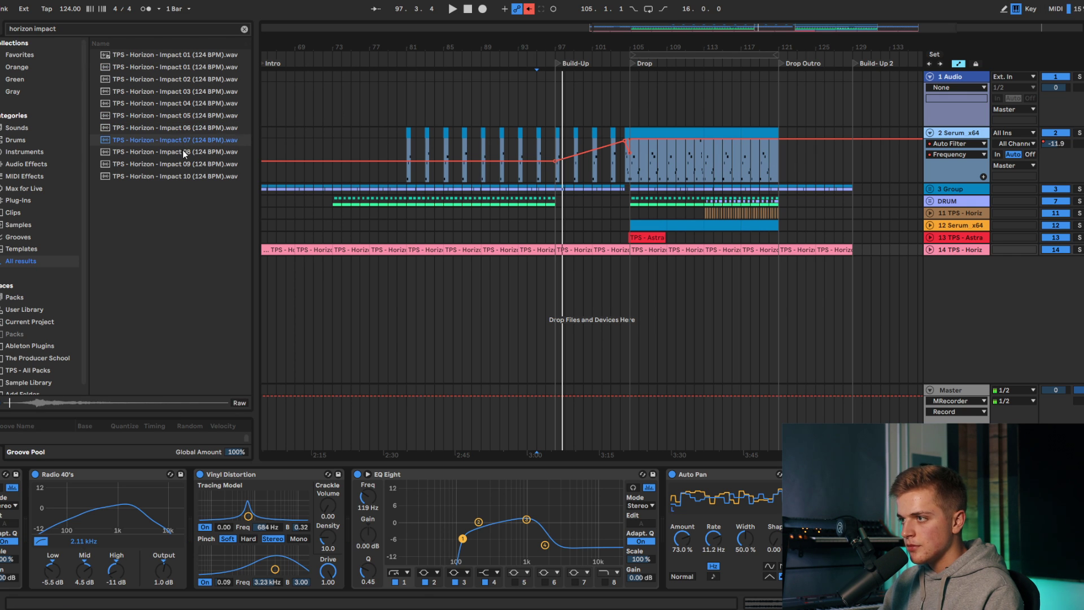
click(182, 152)
click(185, 163)
click(189, 176)
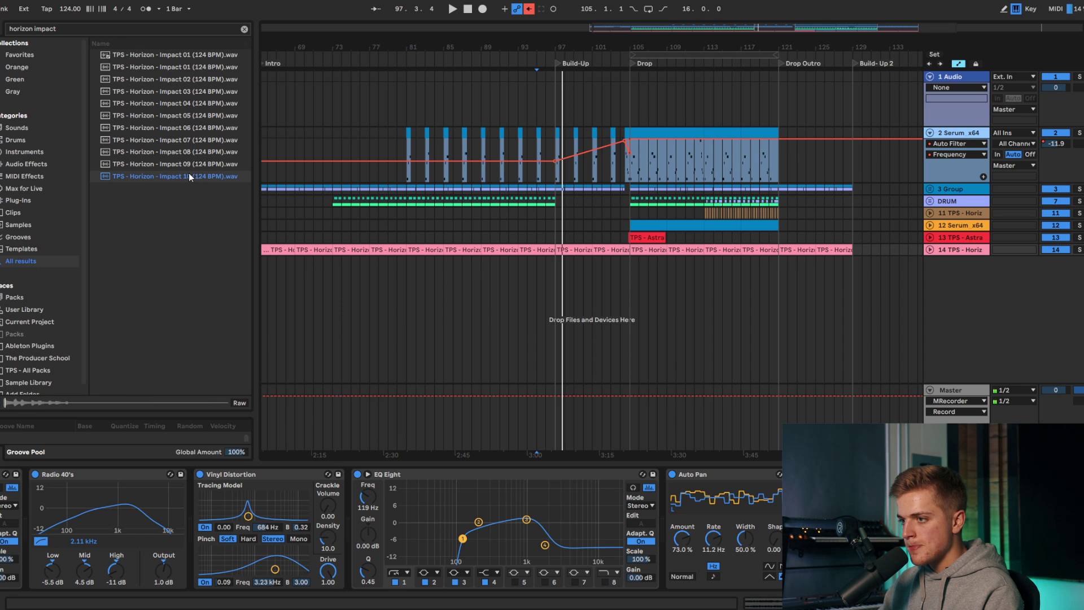
drag(555, 287, 556, 285)
scroll(562, 276, up, 3)
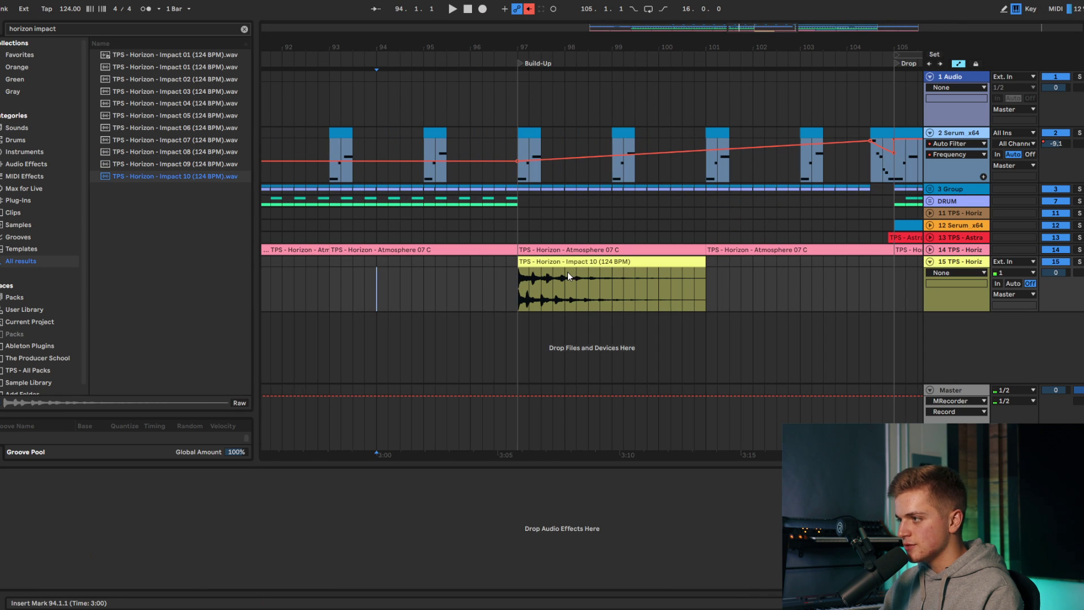
Step: Set the Impact 10 track's volume to -15.9 dB while playing into the Build-Up
key(space)
drag(1055, 273, 1056, 308)
key(space)
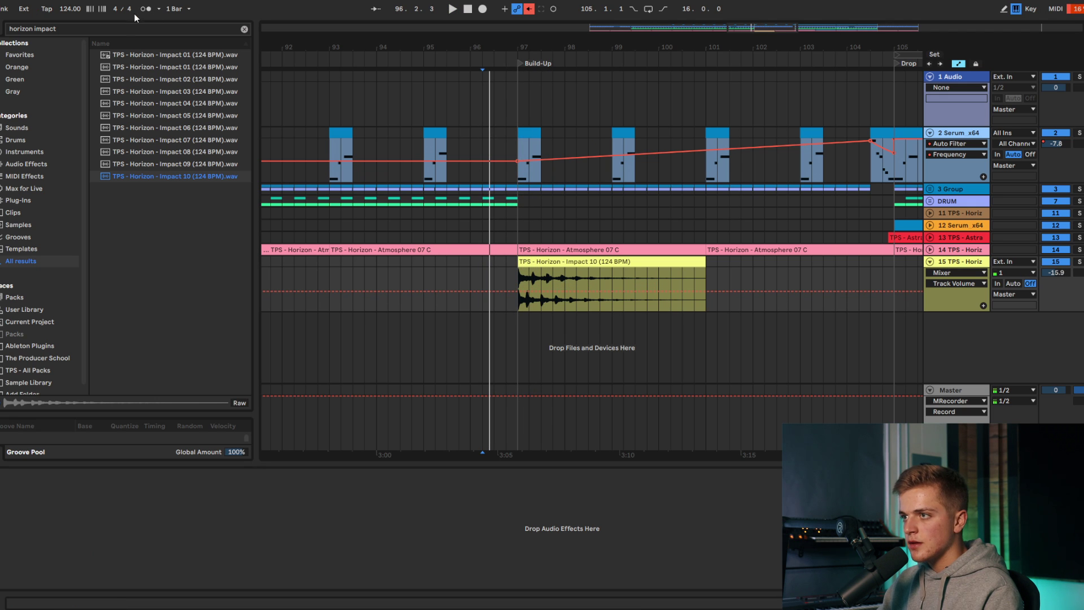
Step: Add EQ Eight to the Impact 10 track and roll off its highs with a high cut at about 979 Hz
text(EQ)
double_click(125, 67)
click(249, 582)
drag(150, 534, 162, 535)
key(space)
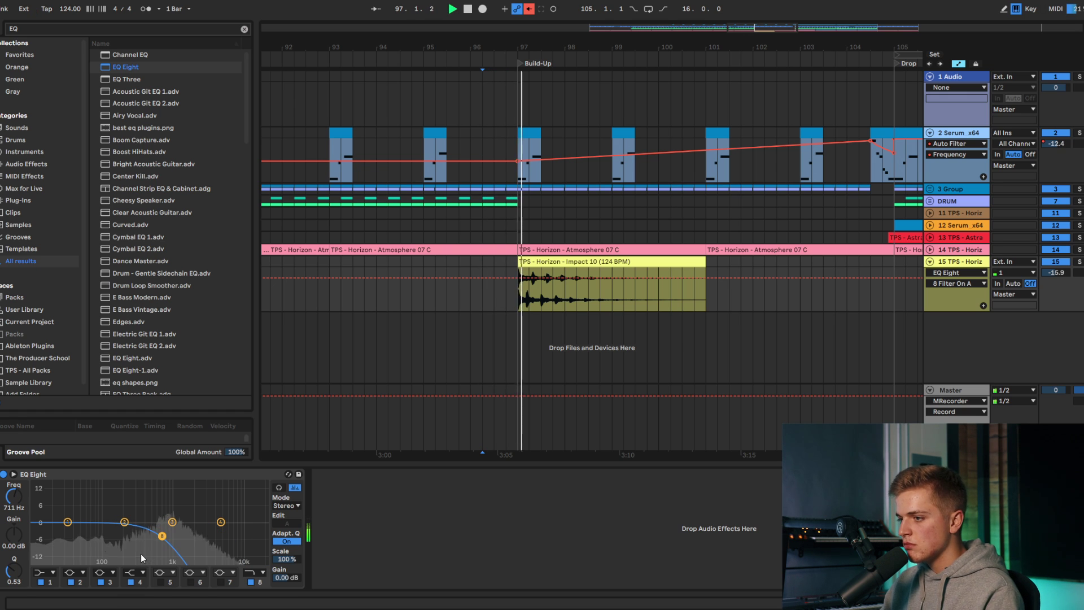
drag(162, 535, 171, 534)
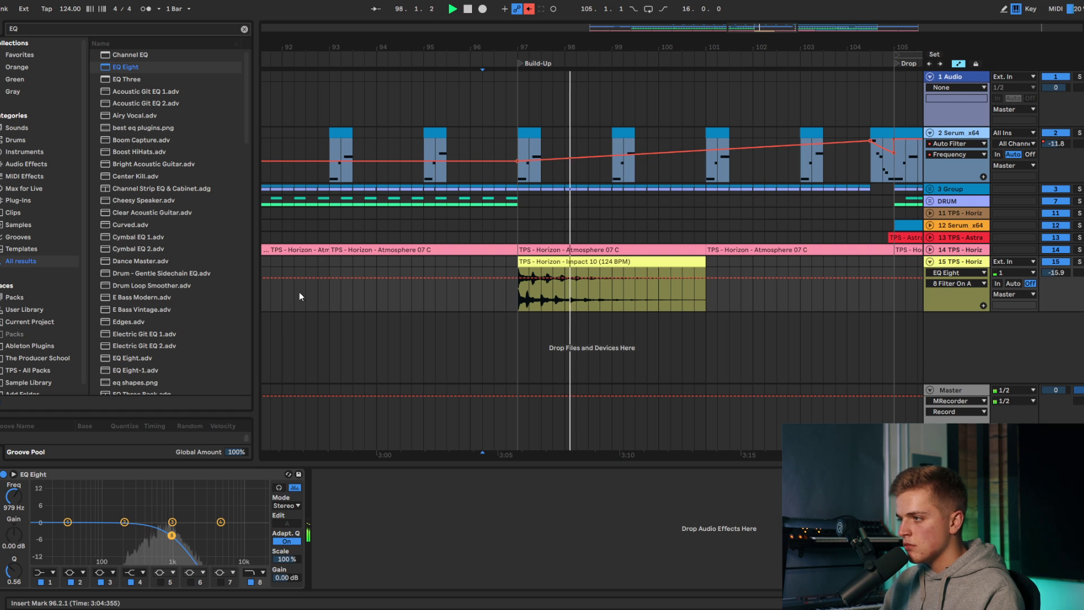
key(space)
Step: Search for the Horizon impact samples and place TPS - Horizon - Impact 07 on a new track with its peak at bar 97
click(54, 31)
key(BackSpace)
key(BackSpace)
text(HORIZON )
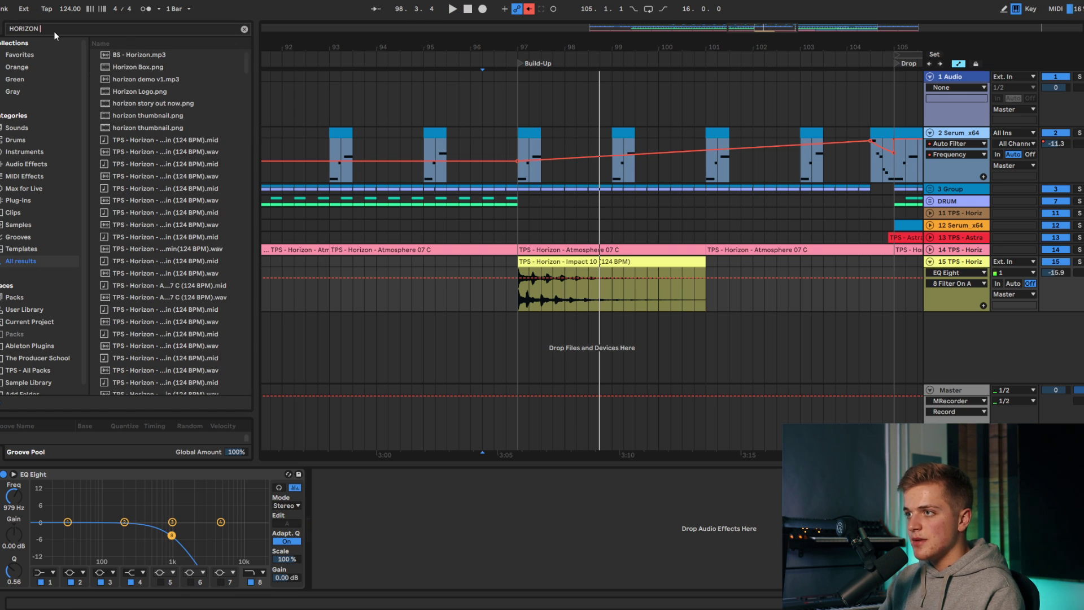
text(IMPAC)
click(143, 95)
drag(141, 140, 514, 322)
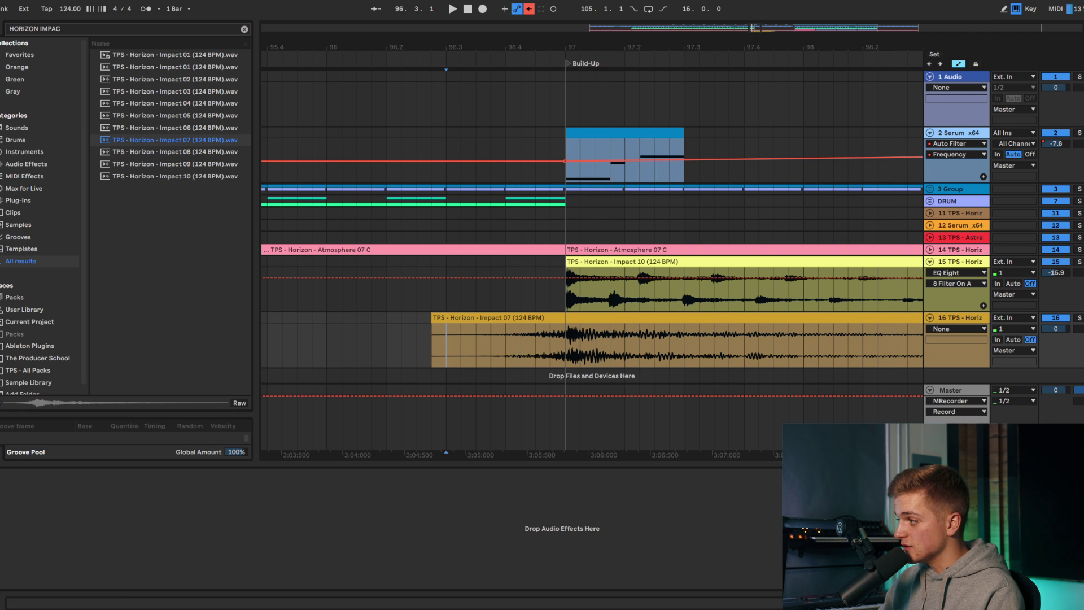
Step: Try the Impact 07 track at -10.3 dB with its clip shifted slightly earlier to start at 96.2.2
key(space)
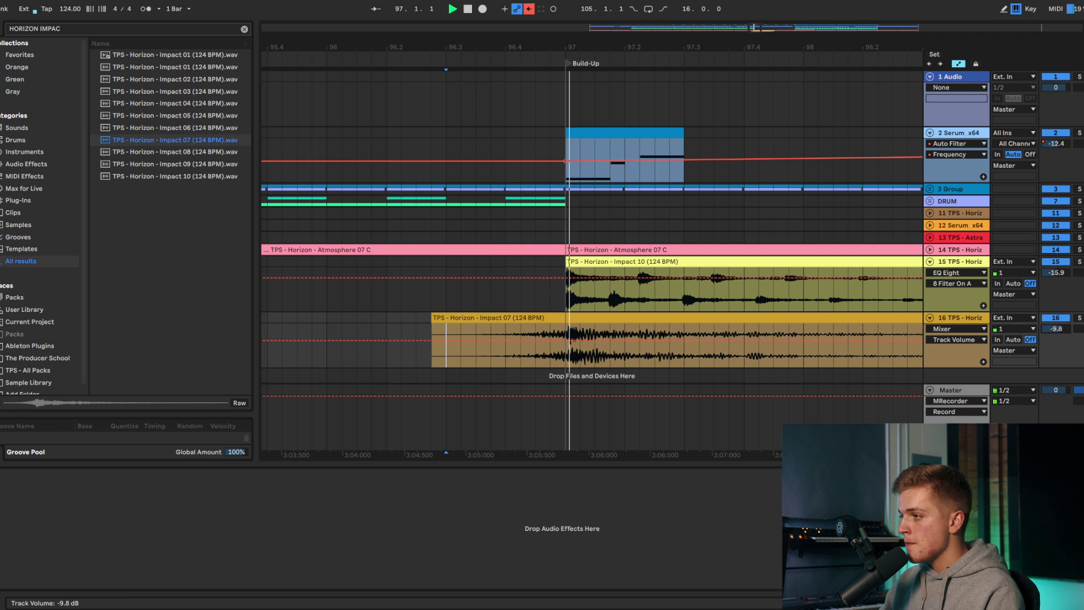
scroll(582, 318, up, 2)
key(space)
click(582, 319)
scroll(582, 318, down, 4)
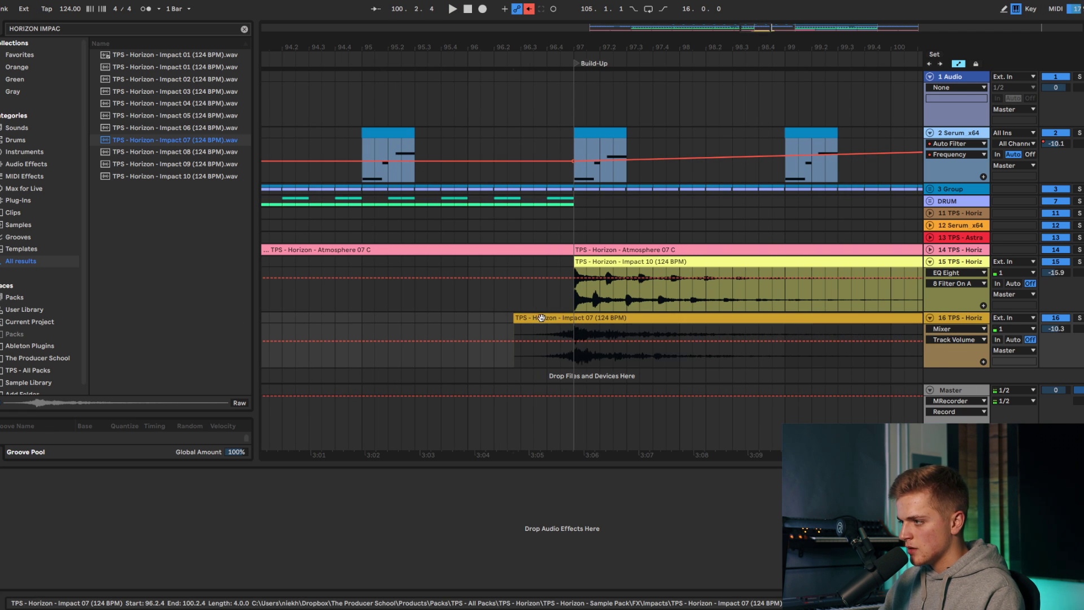
scroll(534, 318, up, 2)
drag(534, 318, 514, 337)
key(space)
key(space)
key(space)
drag(661, 319, 635, 317)
key(space)
key(space)
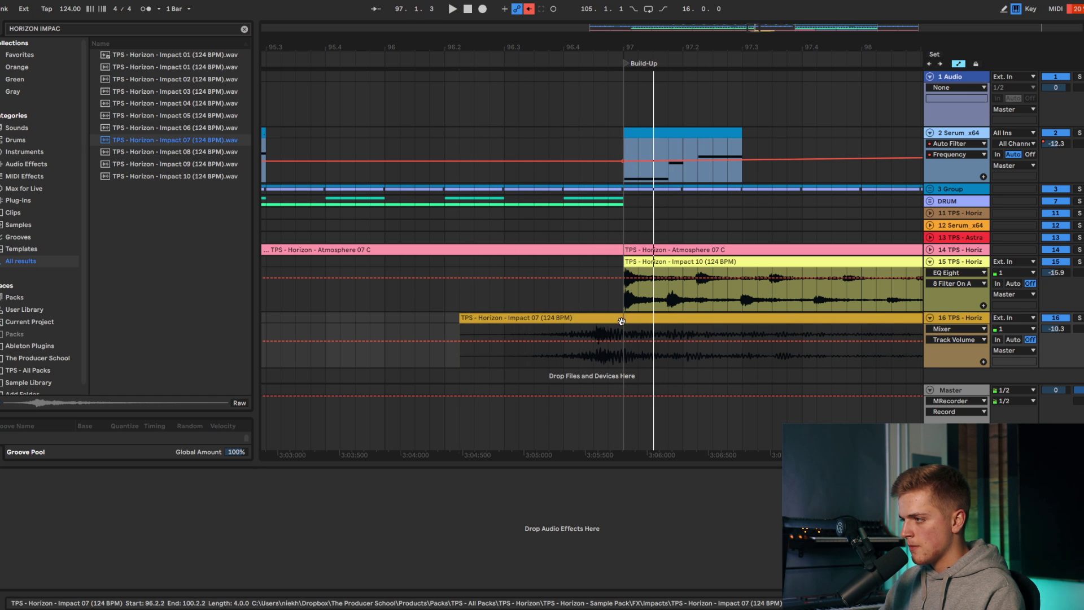
Step: Replay the Build-Up entrance and delete the Impact 07 clip from track 16
key(space)
key(space)
key(space)
key(space)
key(Delete)
key(space)
Step: Place TPS - Horizon - Impact 05 on track 16 with its hit at bar 97, and set the track's volume to -17.1 dB
click(161, 107)
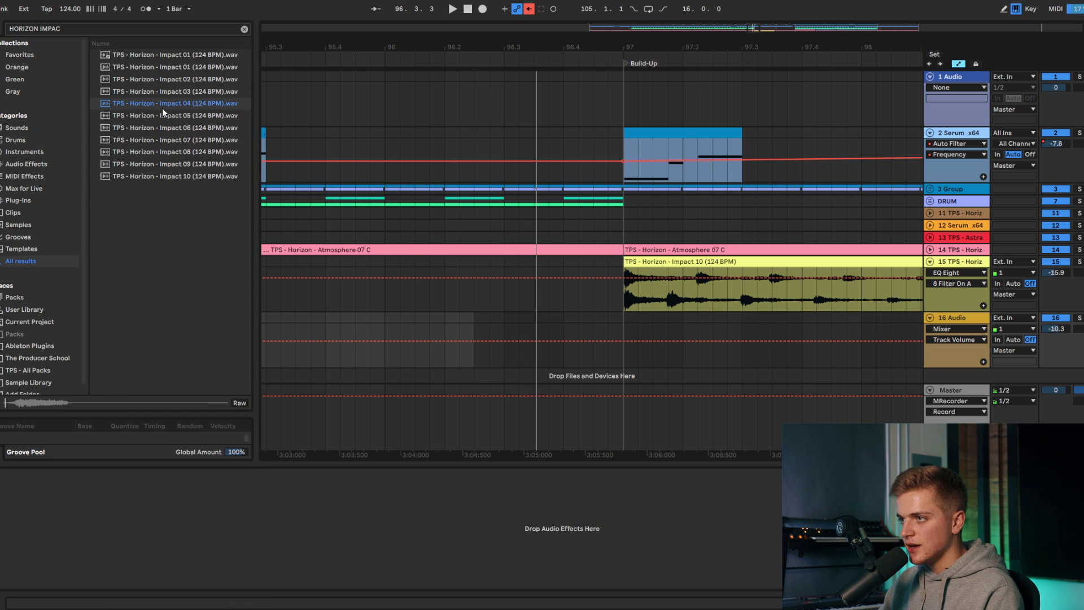
click(157, 116)
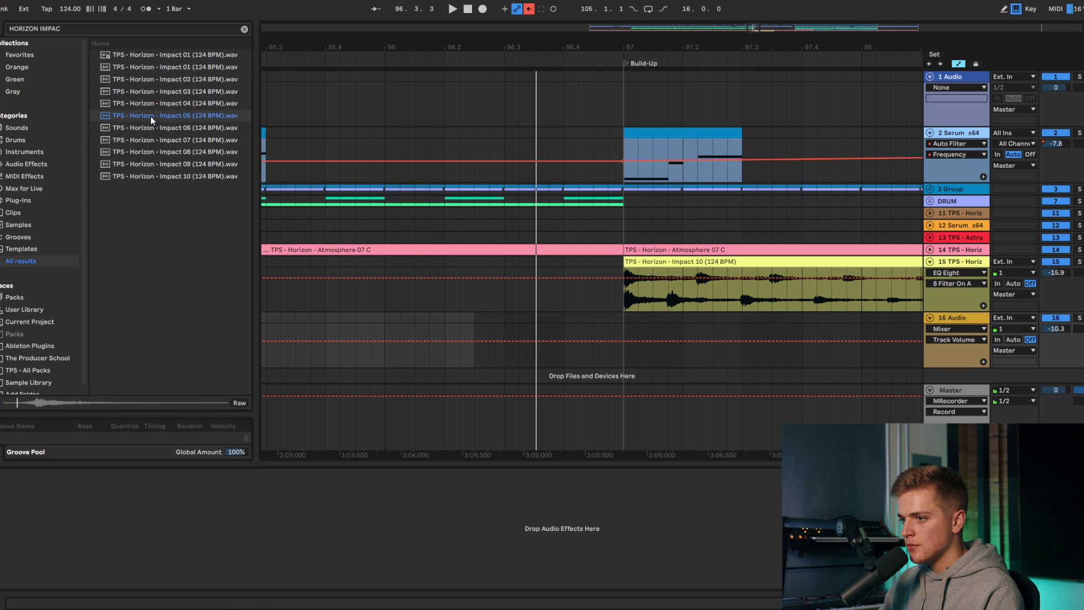
drag(152, 121, 493, 360)
key(space)
drag(1052, 337, 1052, 375)
key(space)
scroll(536, 284, down, 8)
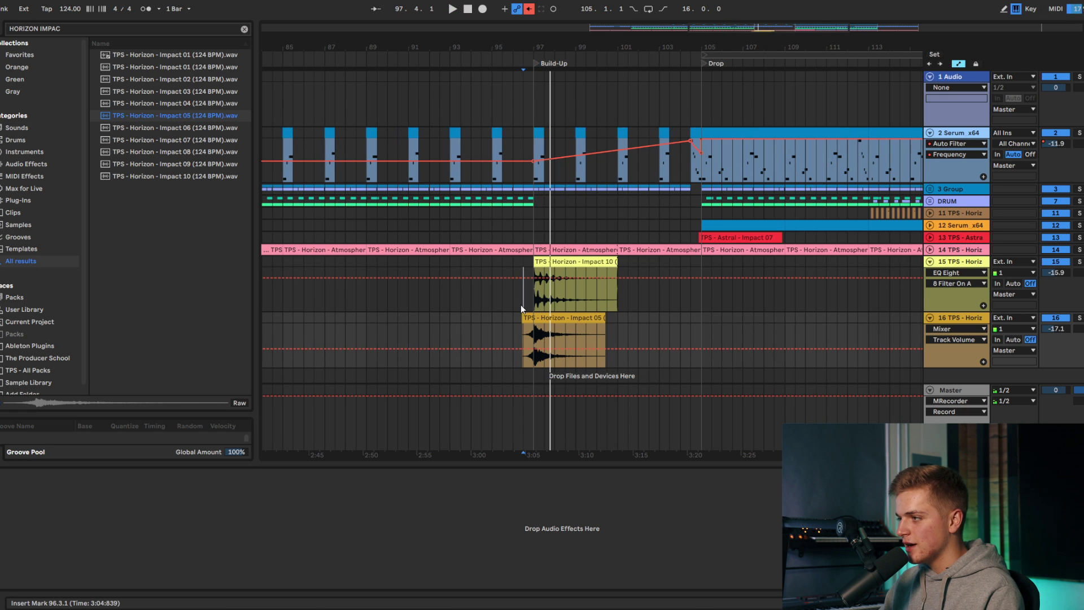
Step: Play both impacts from 96.3.1 and collapse their tracks
click(521, 306)
key(space)
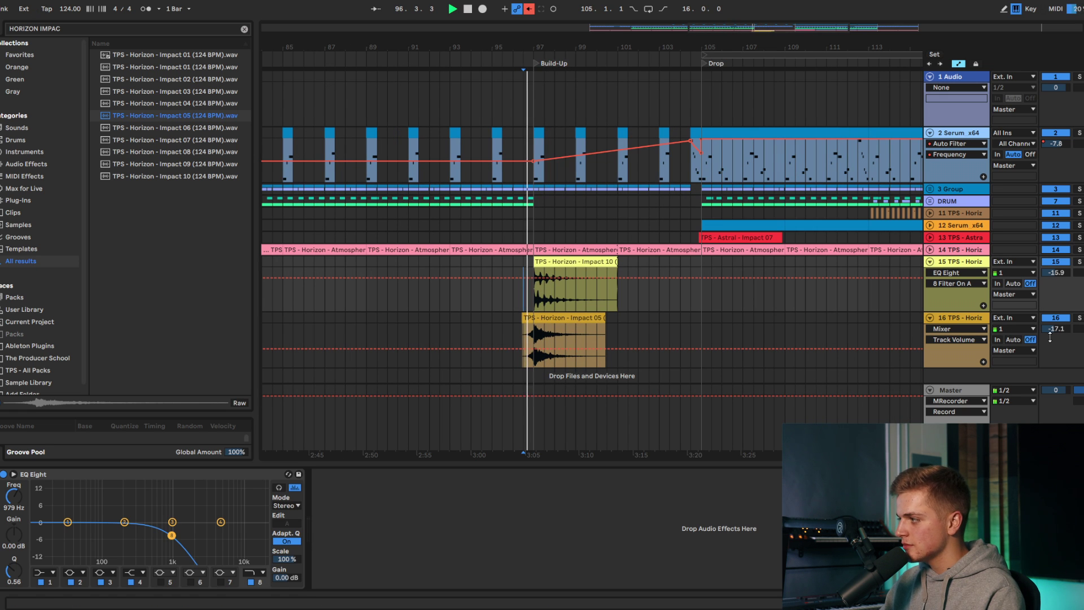
click(930, 261)
click(929, 274)
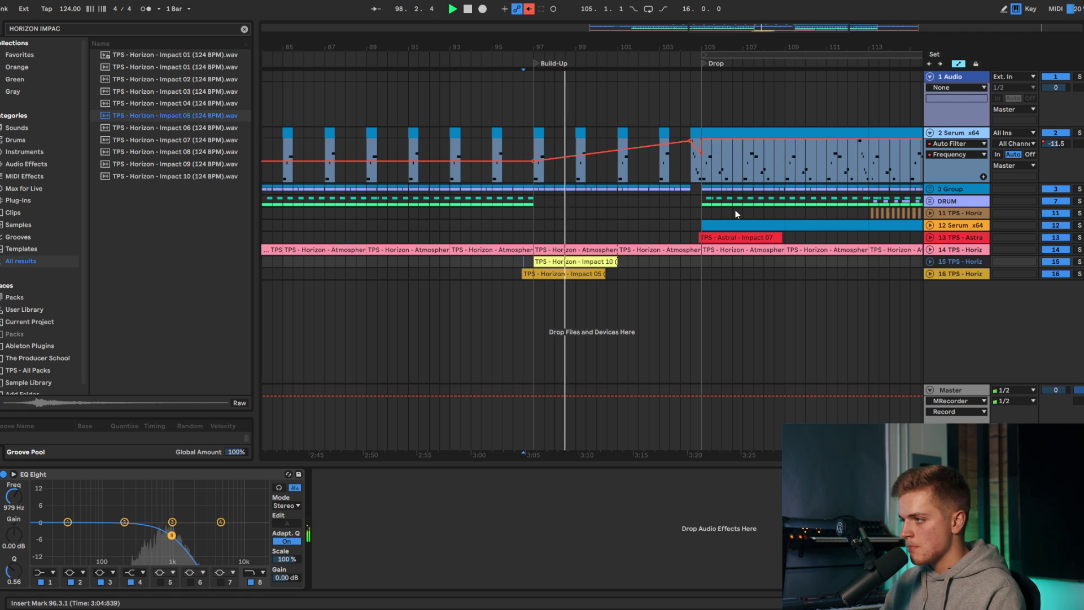
key(space)
Step: Add Reverb to the expanded Impact 05 track and set its Decay Time to 4.15 s
click(954, 276)
click(931, 274)
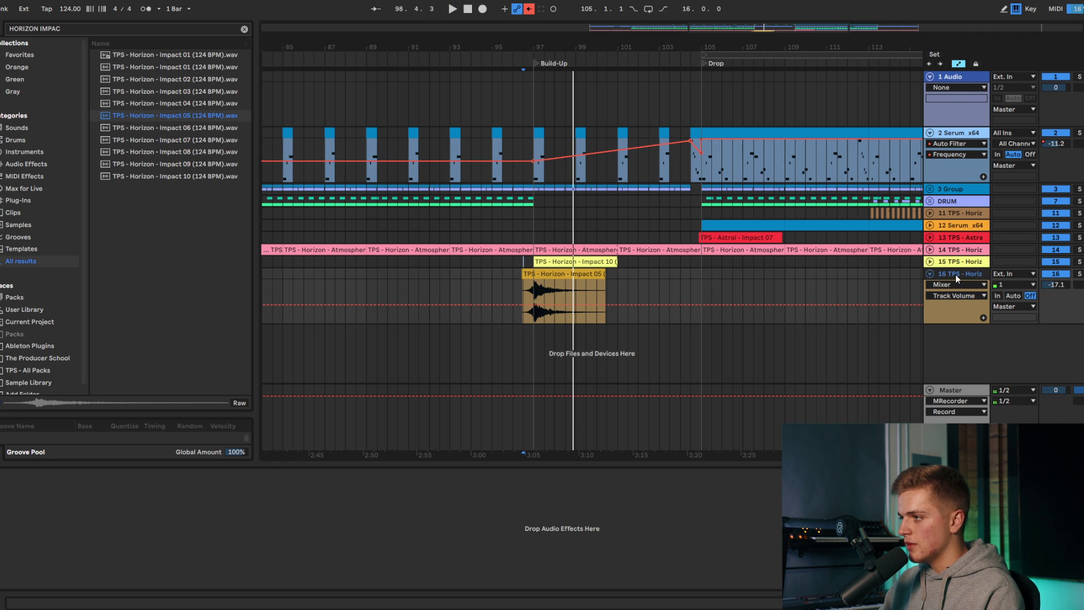
click(77, 31)
text(REVERB)
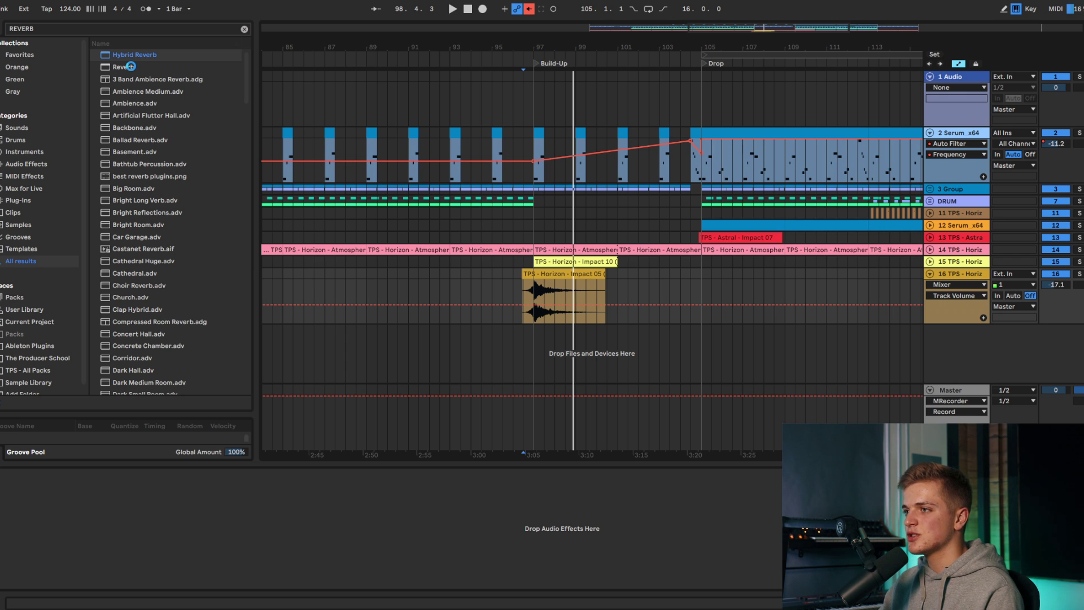
double_click(123, 67)
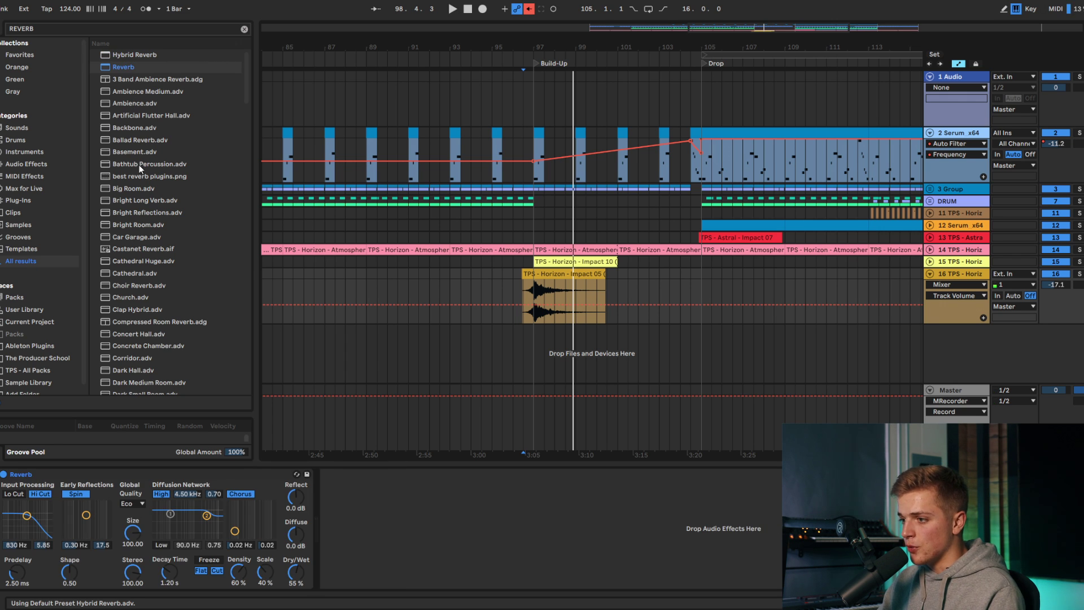
drag(171, 573, 170, 545)
key(space)
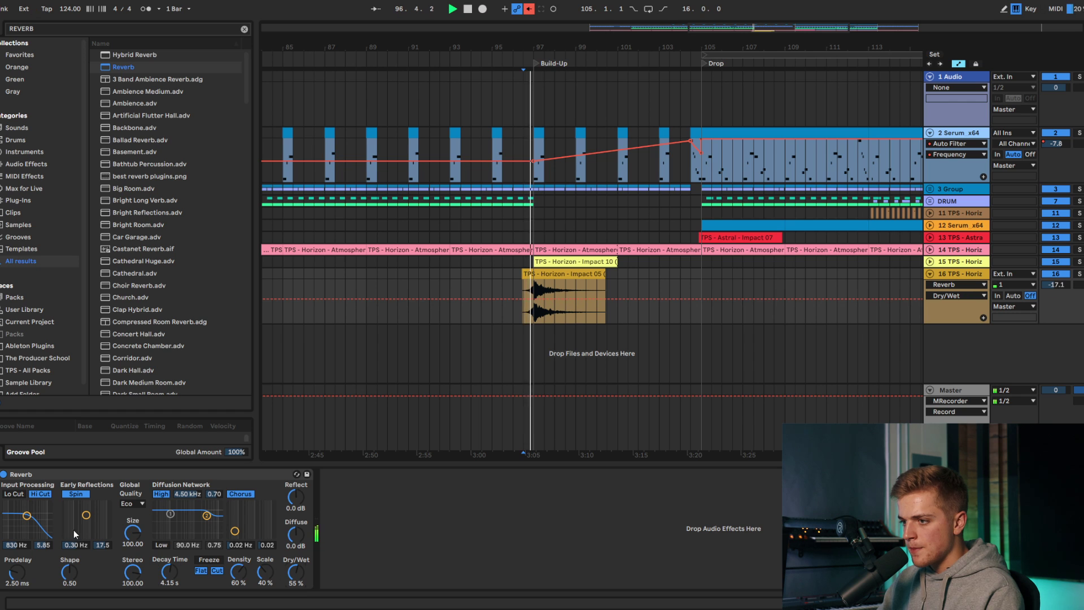
Step: Enable the Reverb's Lo Cut with the input filter at about 1.62 kHz, lengthen the decay slightly, and fold the device
key(space)
key(space)
click(20, 495)
drag(28, 516, 33, 516)
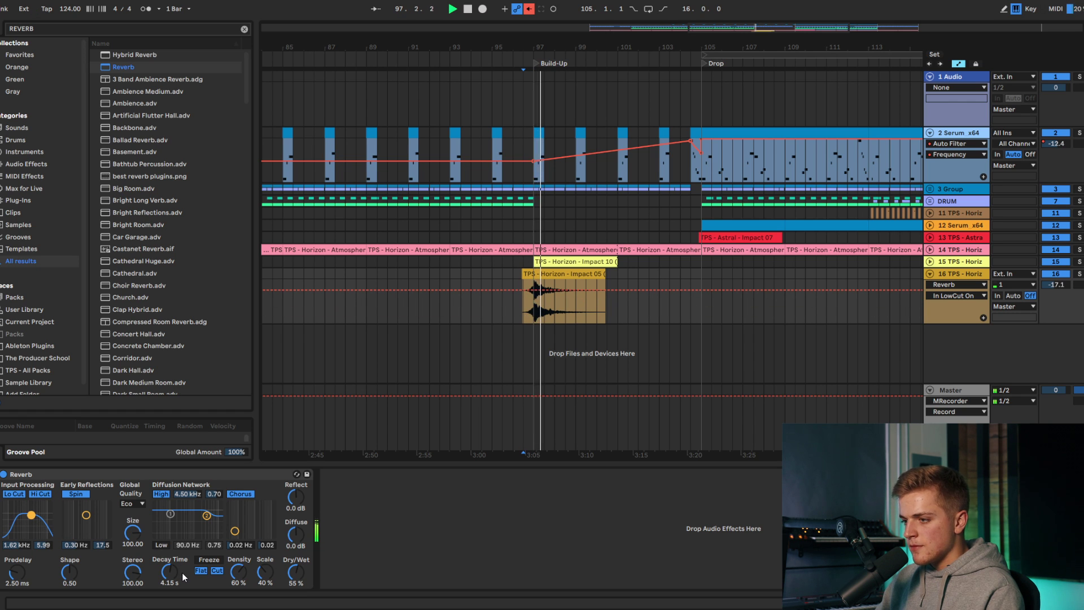
drag(176, 570, 177, 564)
double_click(241, 477)
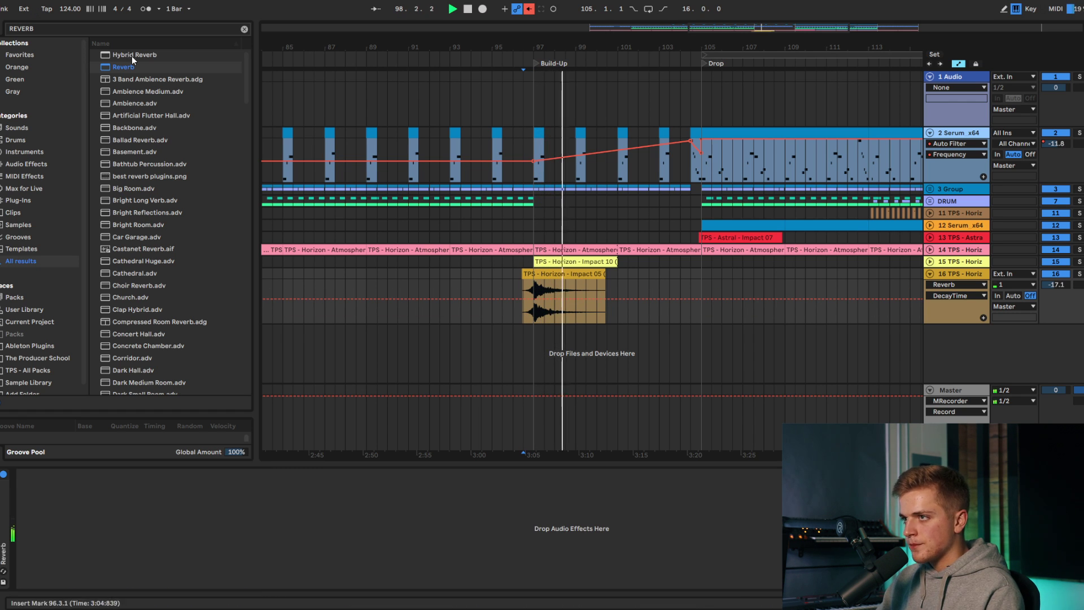
Step: Set the Reverb on the Impact 05 track to 5.96 s Decay Time and 67% Dry/Wet during playback, and collapse the track
key(space)
key(space)
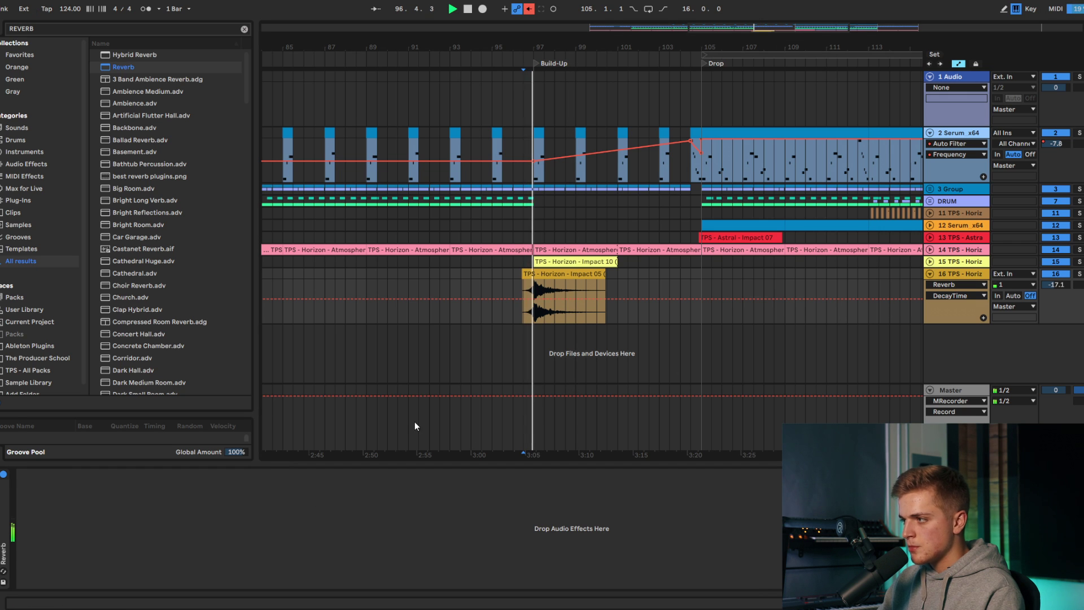
key(space)
double_click(3, 525)
key(space)
click(297, 571)
drag(169, 574, 169, 568)
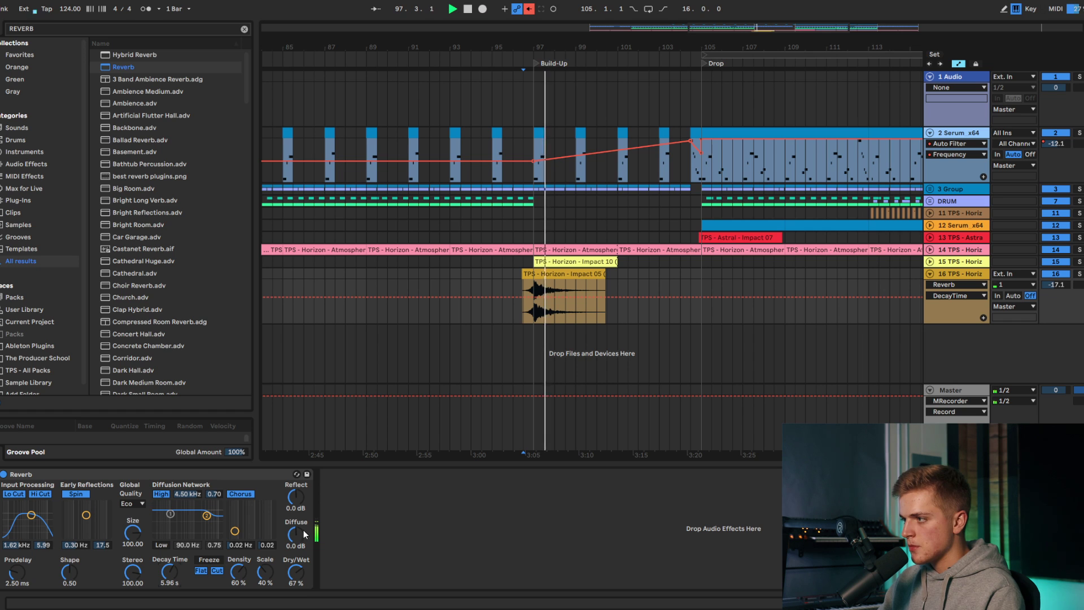
key(ctrl+alt+l)
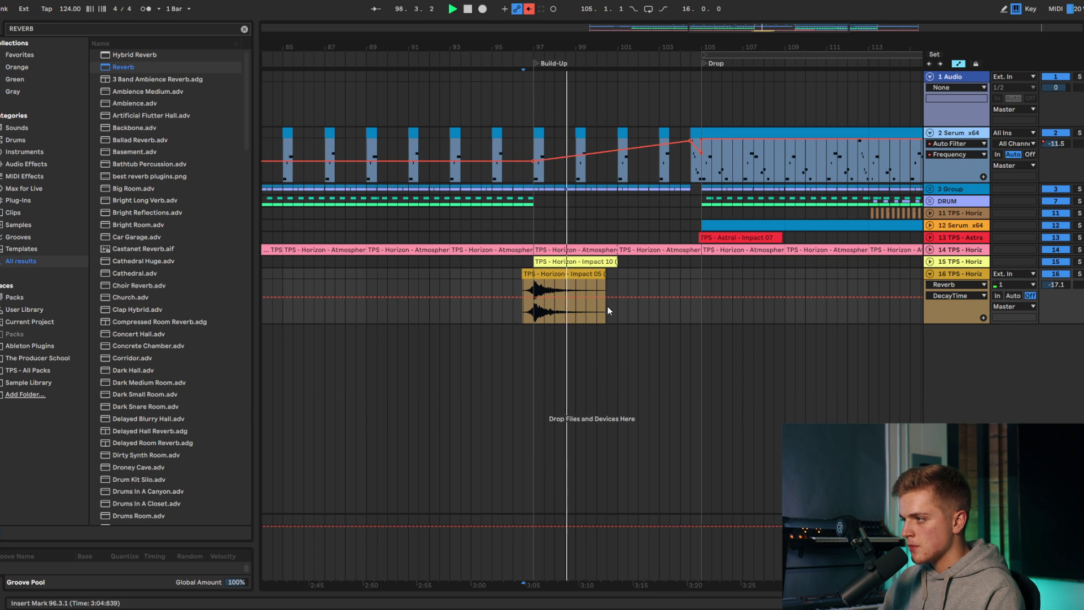
click(930, 274)
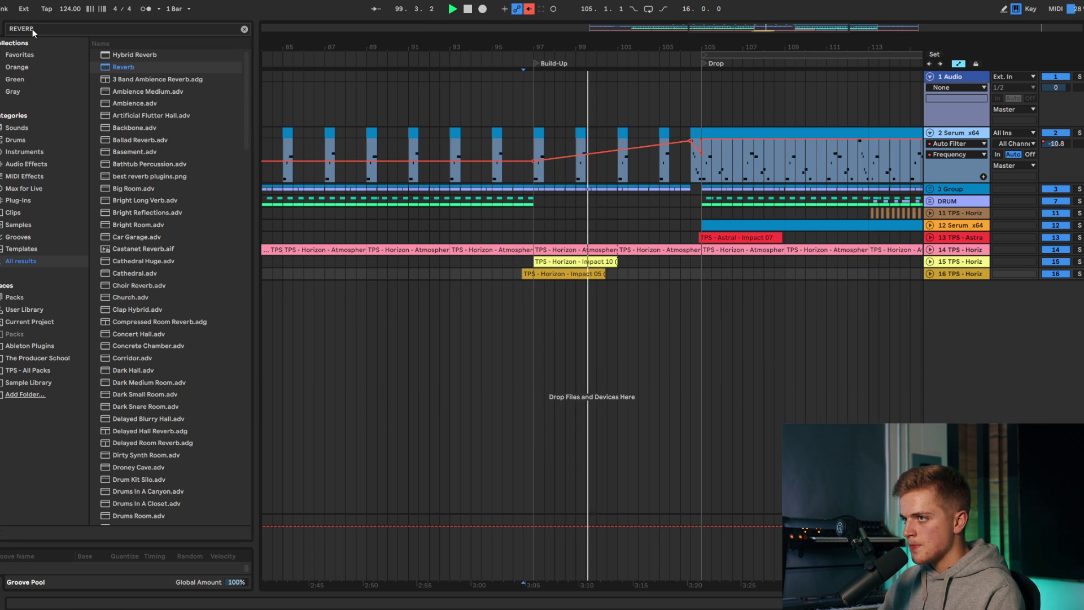
Step: Place TPS - Horizon - Uplifter 07 on a new track at bar 97 and set the track's volume to -2.4 dB
text(HORIZON UPLI)
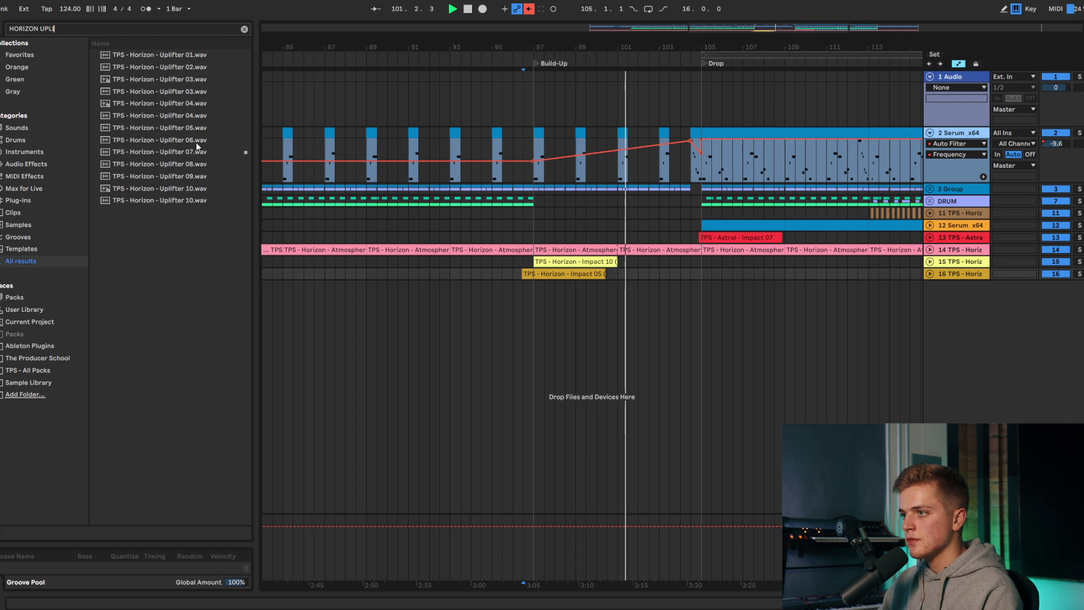
drag(195, 152, 535, 293)
click(543, 296)
drag(1053, 297, 1054, 303)
Step: Automate the uplifter's track volume to rise from a lower level at bar 97 to -2.4 dB at bar 105, and play it
key(space)
click(702, 301)
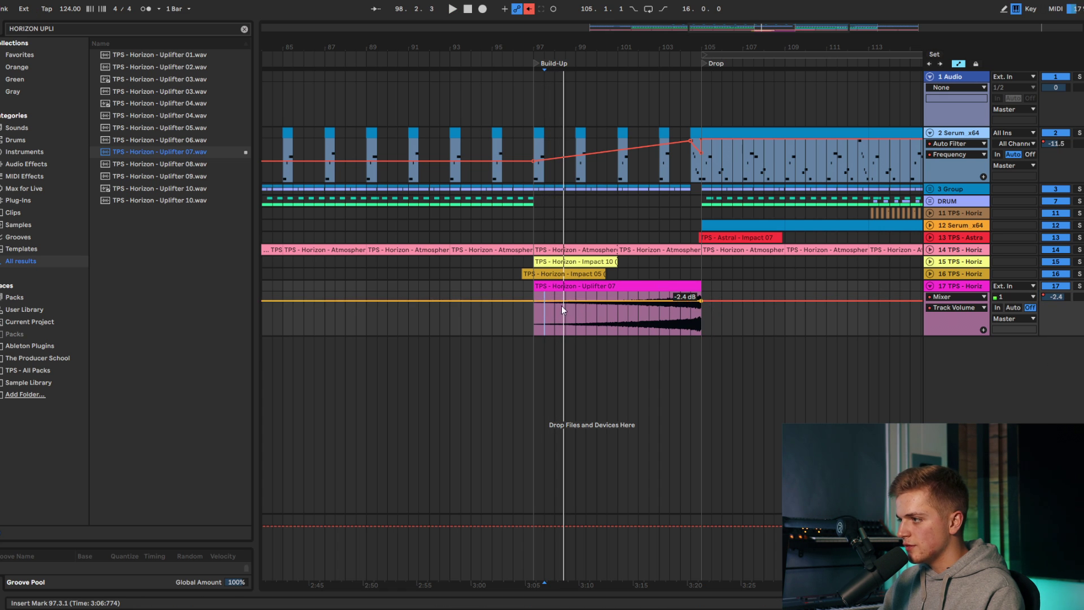
drag(533, 301, 533, 308)
key(space)
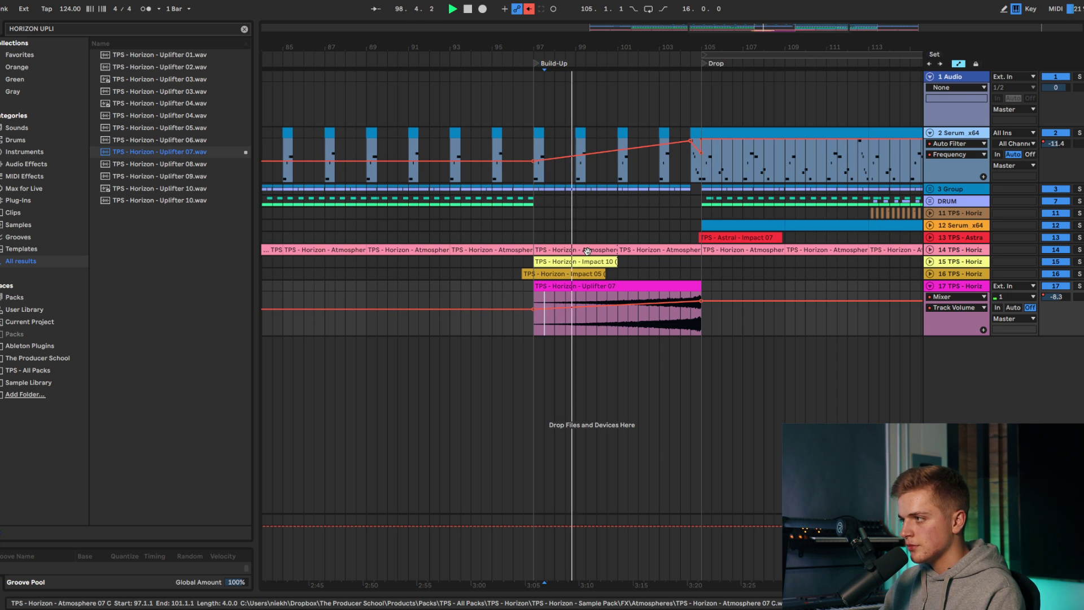
Step: Lower the uplifter's volume automation between 90.1.1 and 108.3.1 so it reaches about -14.3 dB at bar 105, and play from 103.3.1
click(94, 30)
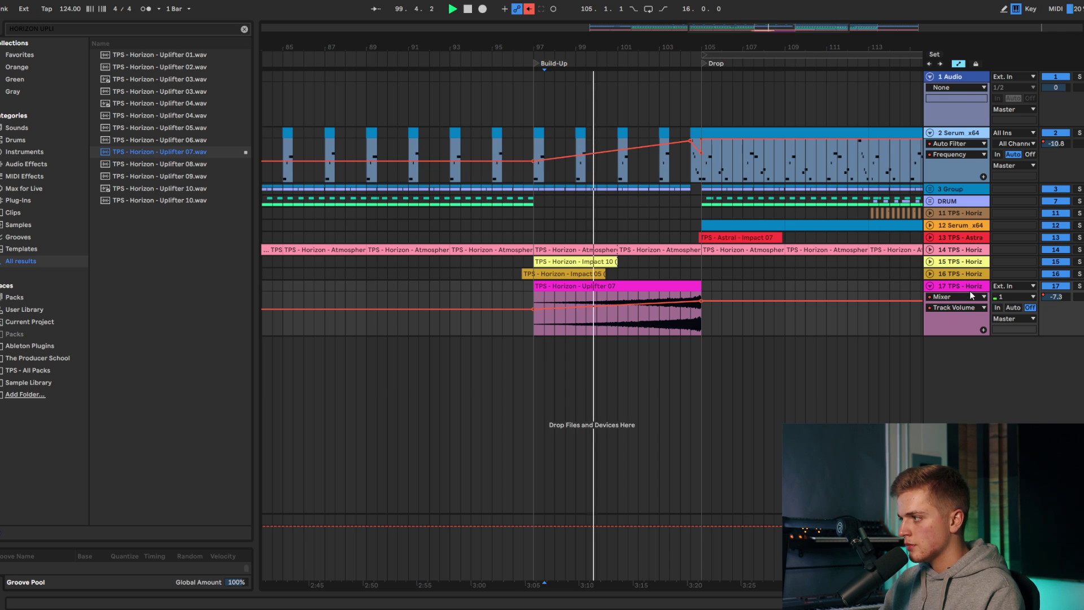
double_click(956, 285)
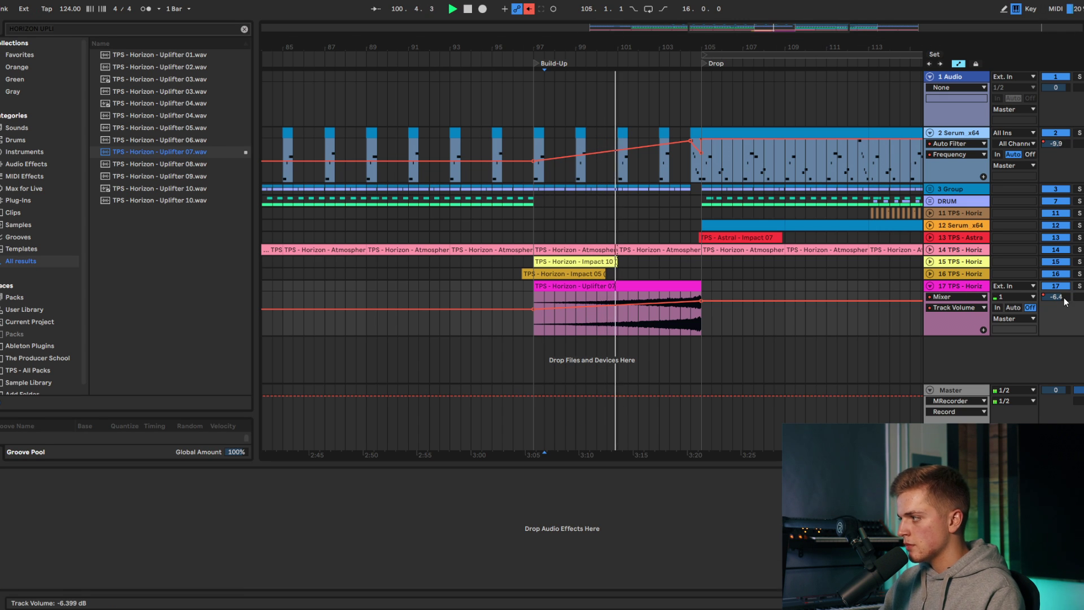
drag(774, 304, 389, 321)
drag(607, 313, 607, 322)
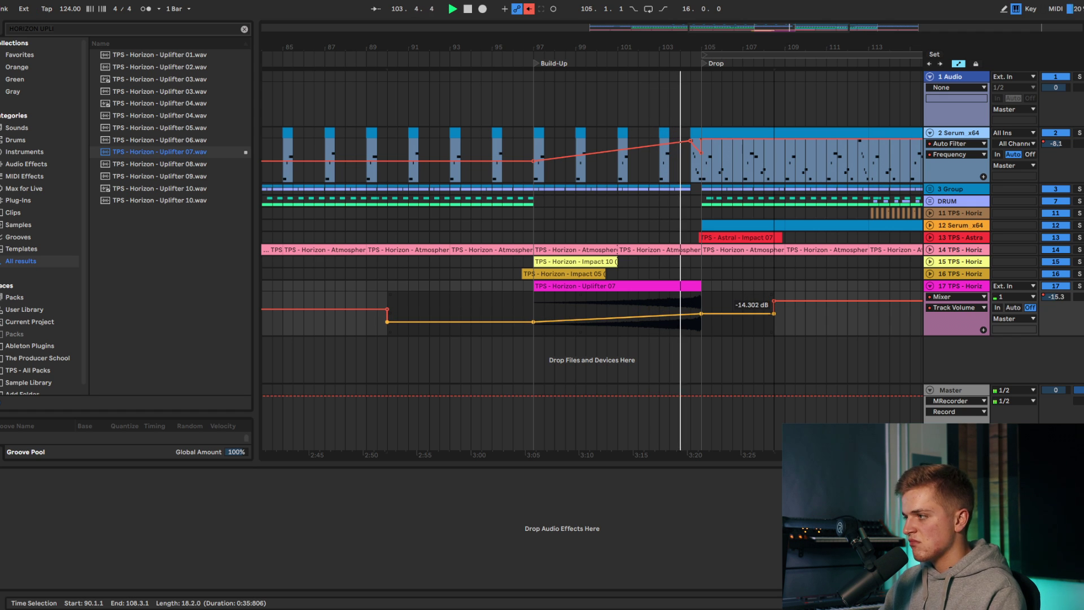
click(673, 358)
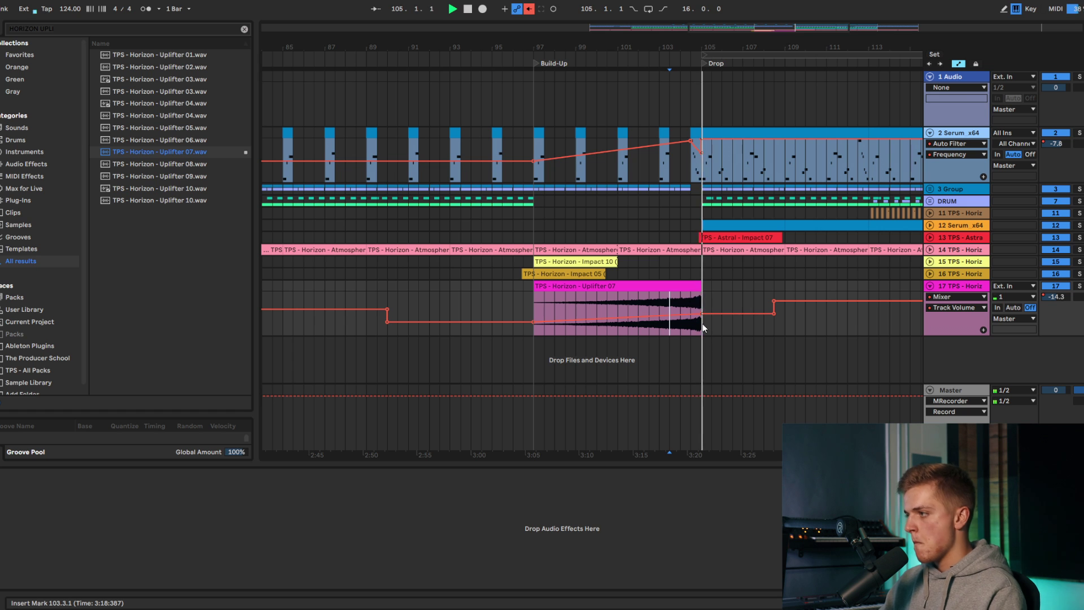
Step: Trim the end of the Uplifter 07 clip to 104.4.3, just before the Drop
click(680, 273)
scroll(697, 272, up, 3)
scroll(698, 275, up, 3)
drag(700, 286, 687, 288)
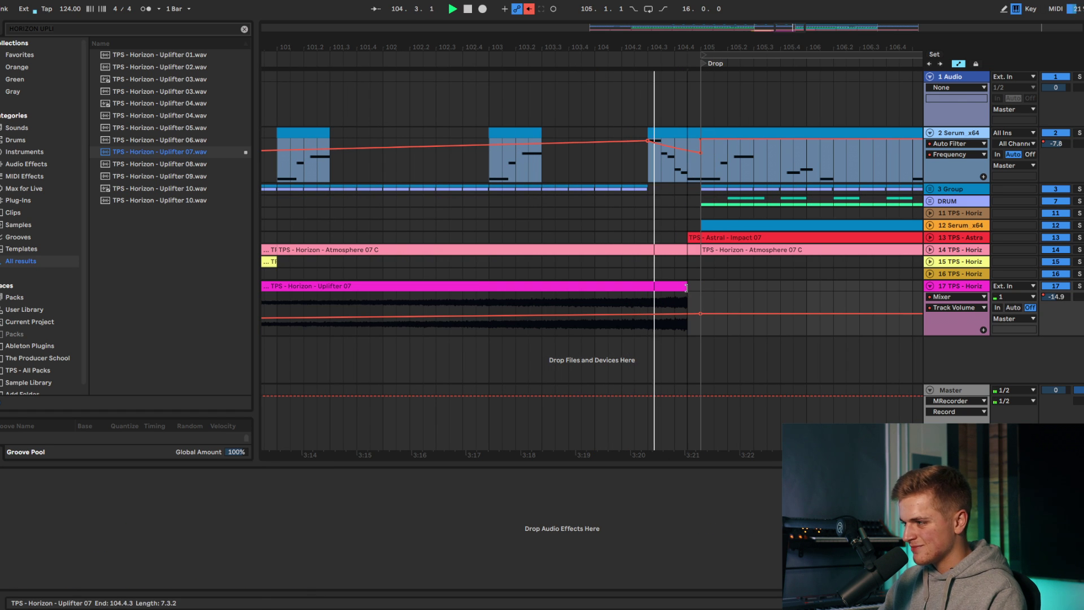
scroll(698, 293, down, 8)
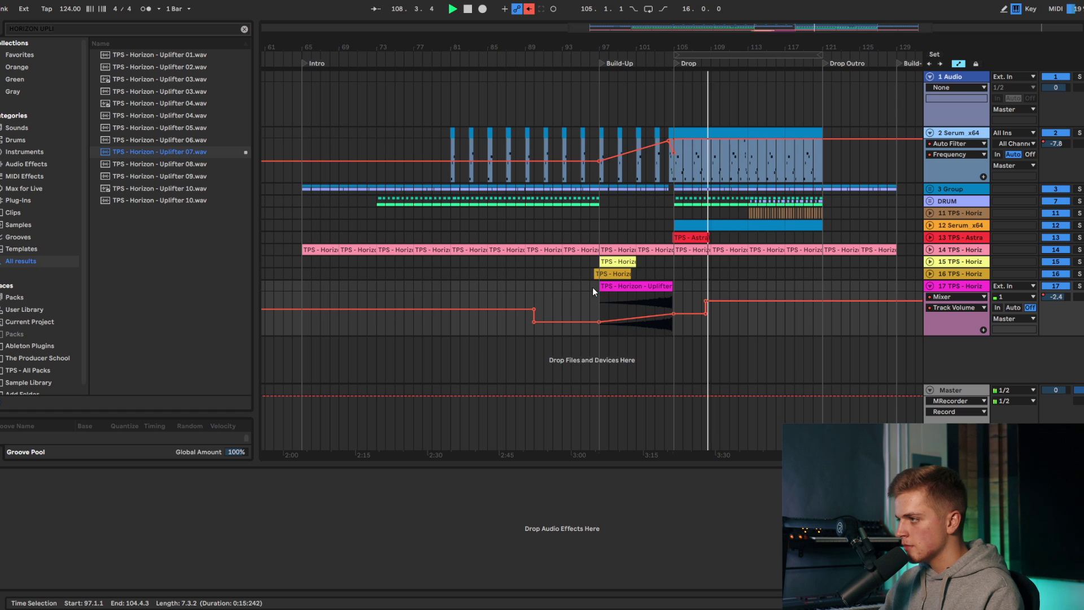
Step: Delete the volume automation step on the uplifter track after the start of the Drop
scroll(813, 283, right, 3)
click(780, 281)
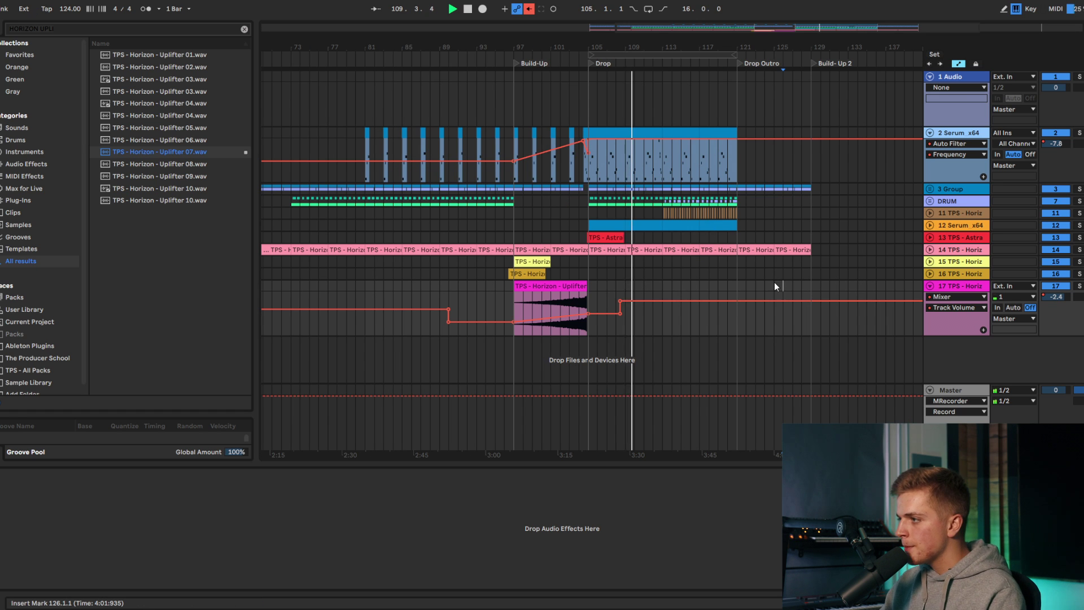
drag(607, 305, 837, 319)
key(Delete)
click(766, 330)
scroll(765, 331, down, 3)
scroll(719, 294, up, 3)
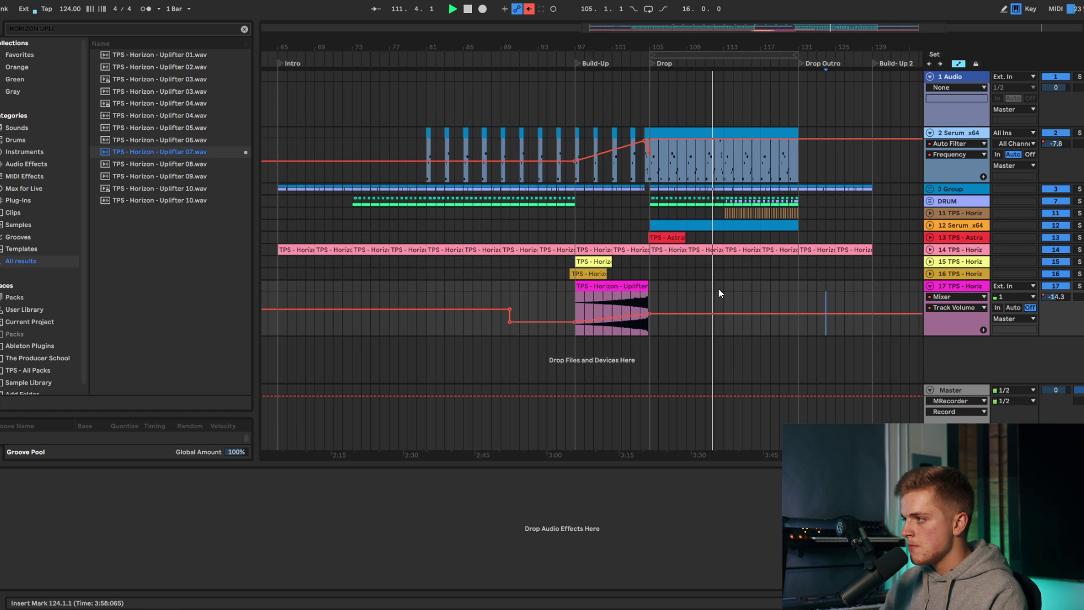
Step: Check the mixer volume of track 11 and collapse the uplifter track
scroll(719, 290, up, 5)
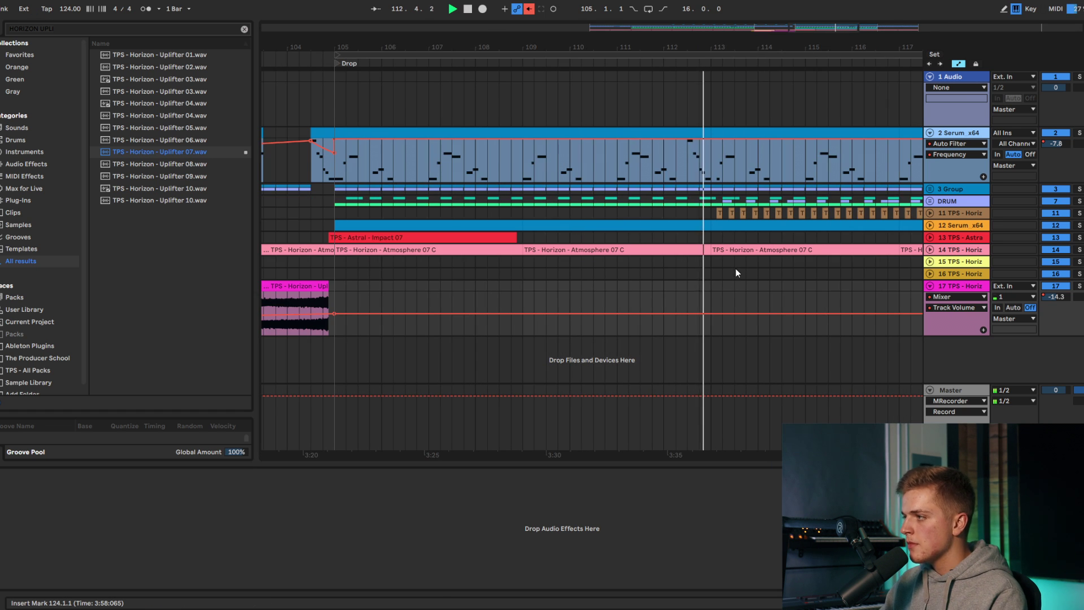
scroll(735, 273, down, 8)
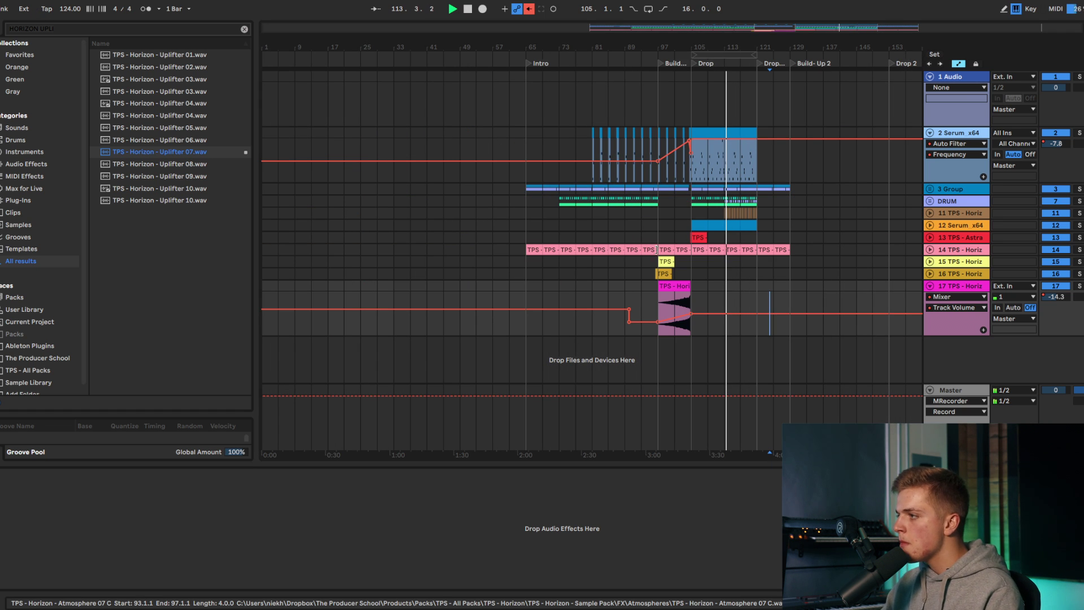
click(930, 213)
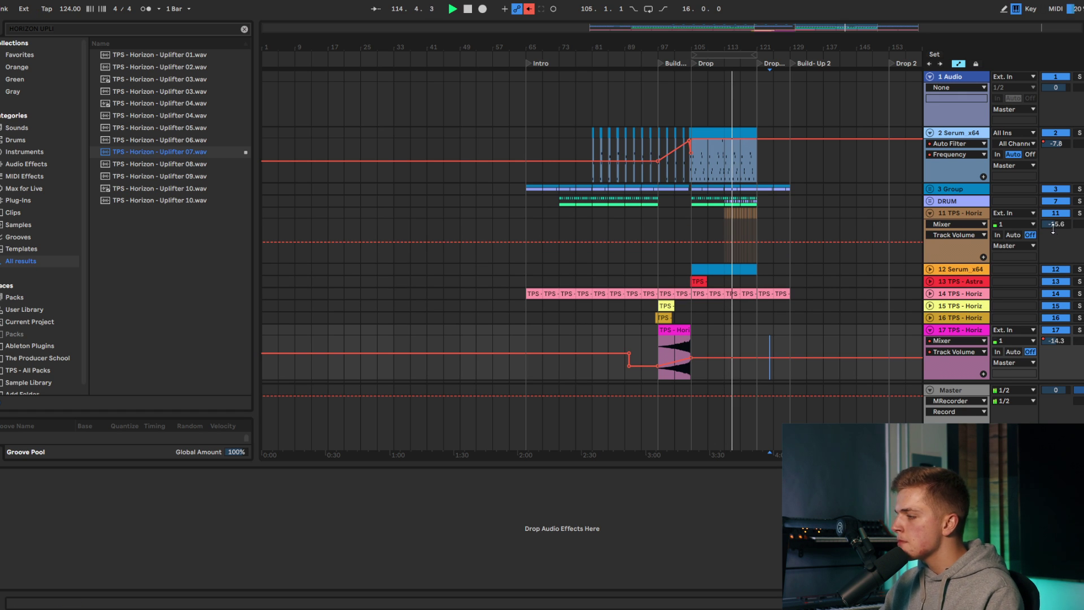
click(930, 213)
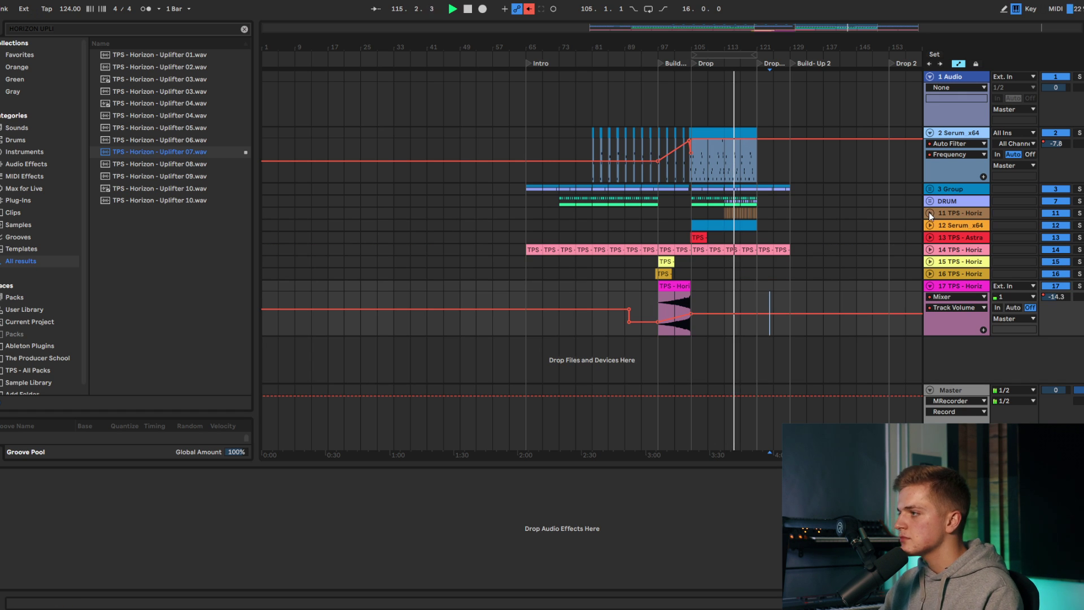
click(929, 286)
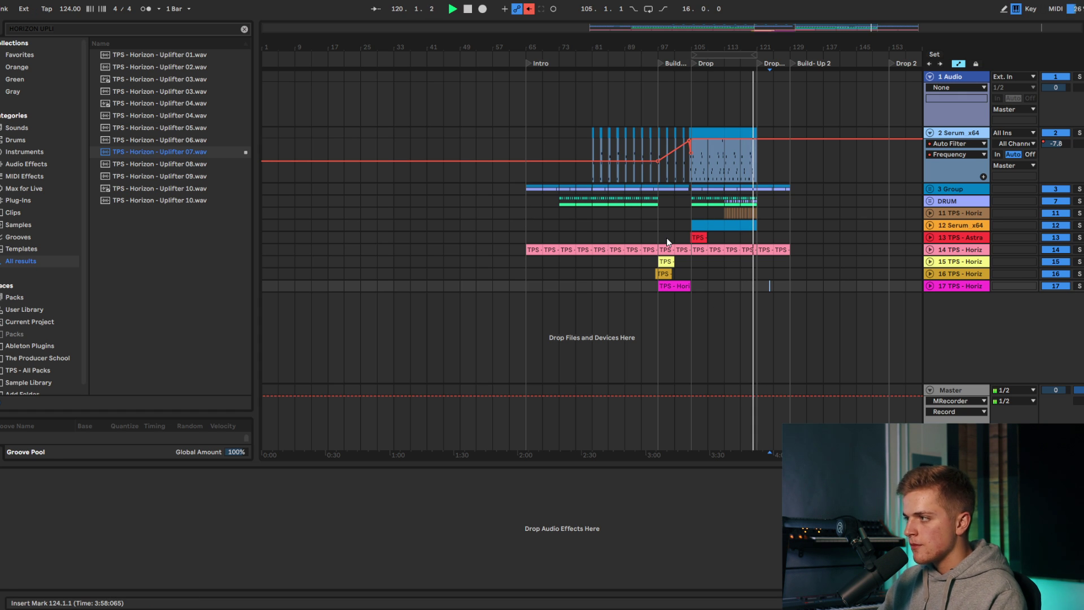
Step: Try a copy of the Horizon Impact 10 clip at the start of the Drop Outro, bar 121
scroll(774, 237, up, 5)
click(529, 273)
click(537, 261)
scroll(724, 263, up, 3)
click(727, 261)
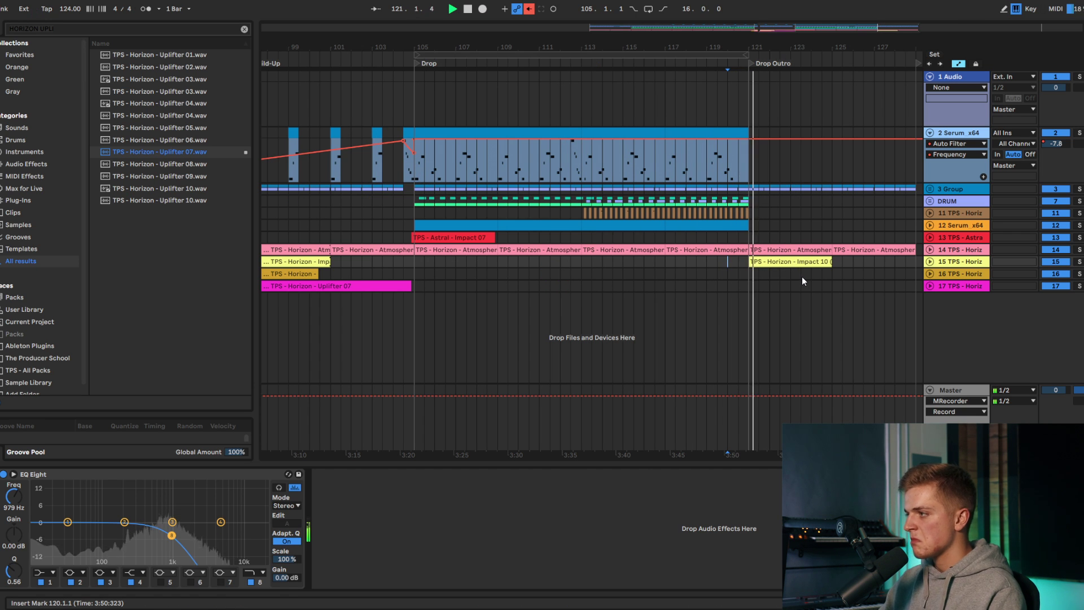
scroll(801, 276, down, 3)
click(777, 259)
key(Delete)
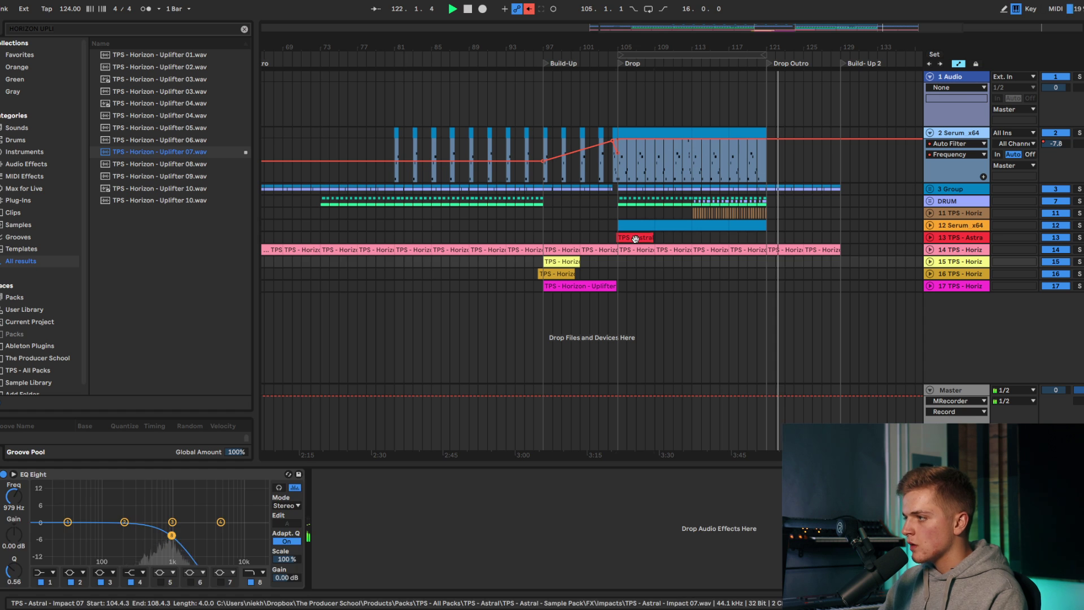
Step: Copy the Astral Impact 07 clip to bar 121 on track 13, at the start of the Drop Outro
click(634, 237)
key(ctrl+c)
key(space)
click(762, 238)
key(ctrl+v)
scroll(739, 243, up, 3)
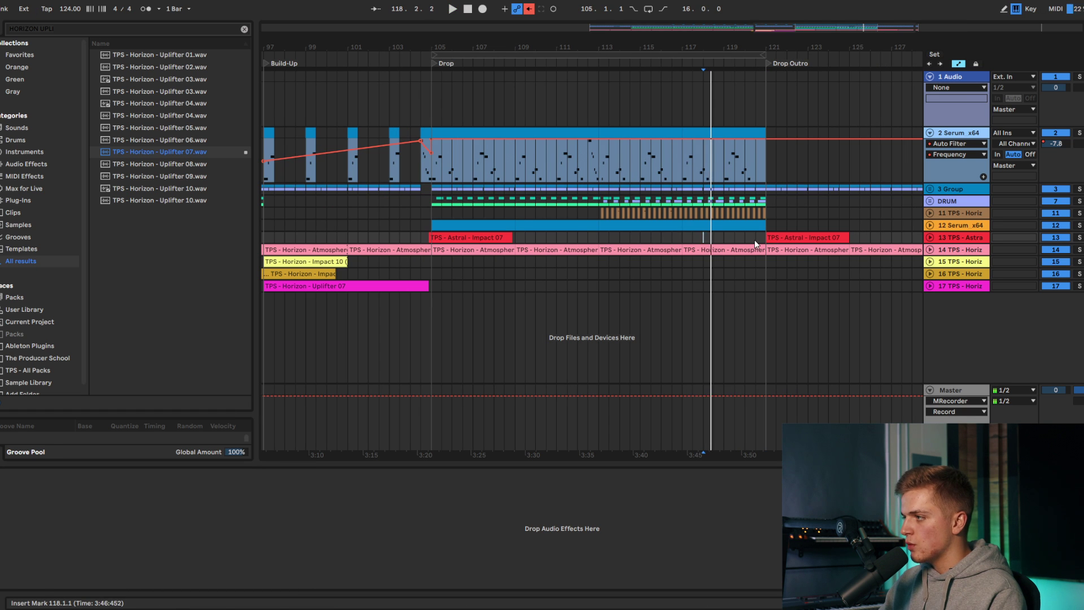
scroll(753, 242, up, 3)
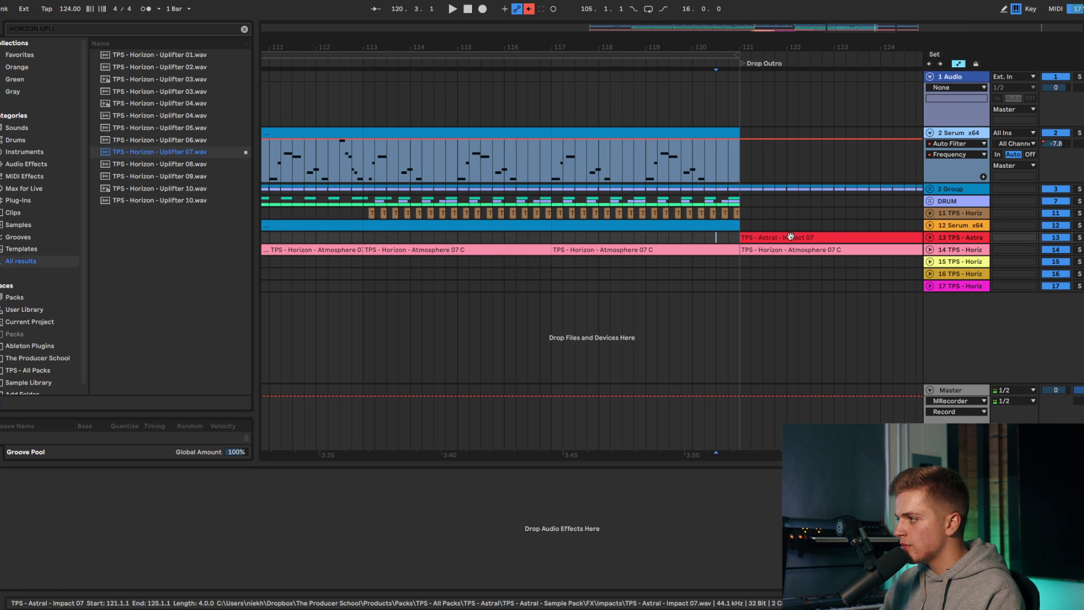
Step: Unfold the 3 Group track to inspect the bass tracks, and fold its BASS subgroup
click(930, 190)
scroll(866, 258, down, 1)
click(936, 266)
scroll(870, 262, down, 3)
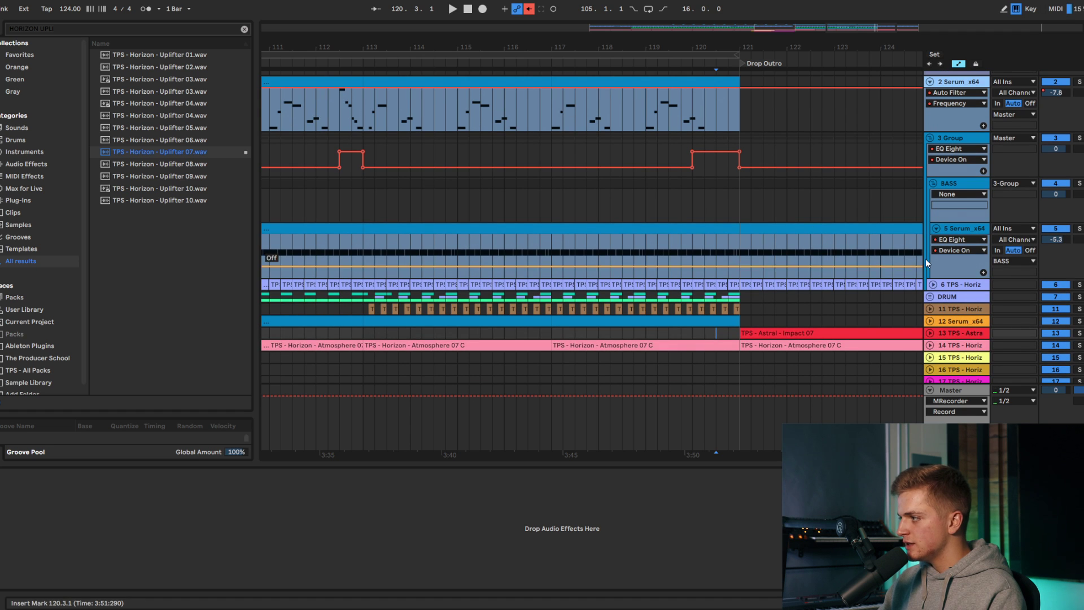
click(937, 228)
click(934, 186)
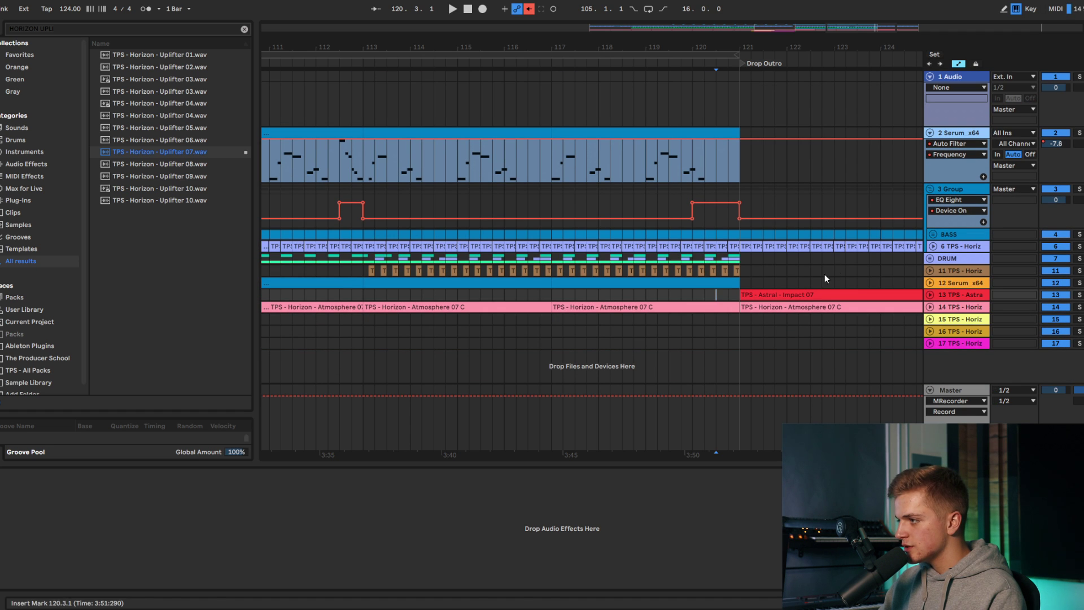
Step: Add Dada Life Endless Smile to the 12 Serum track and show its Intensity parameter as automation
click(929, 282)
click(987, 284)
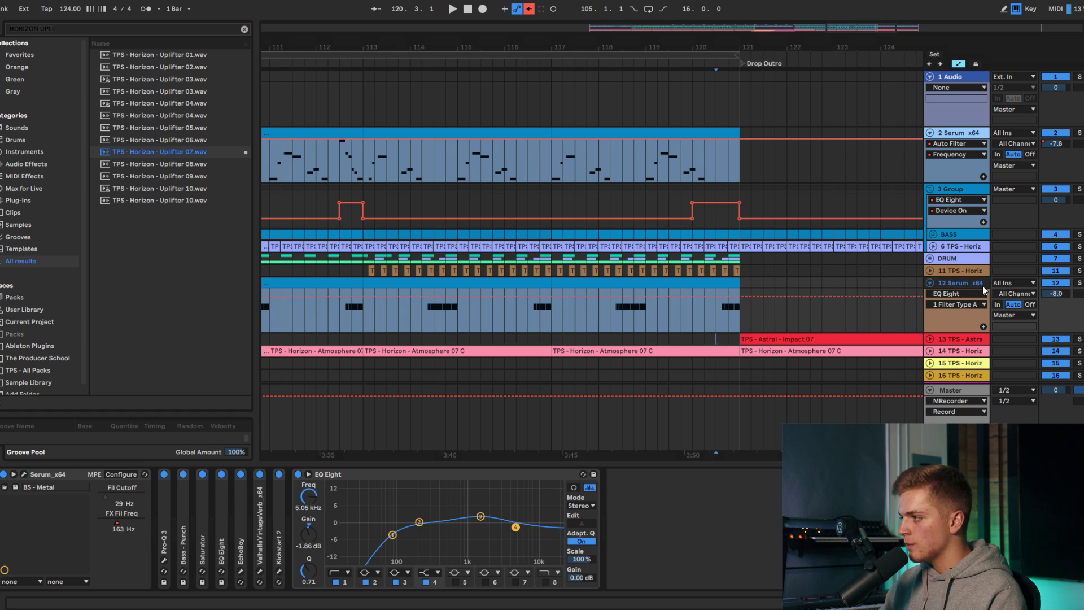
click(65, 32)
text(ENDLESS)
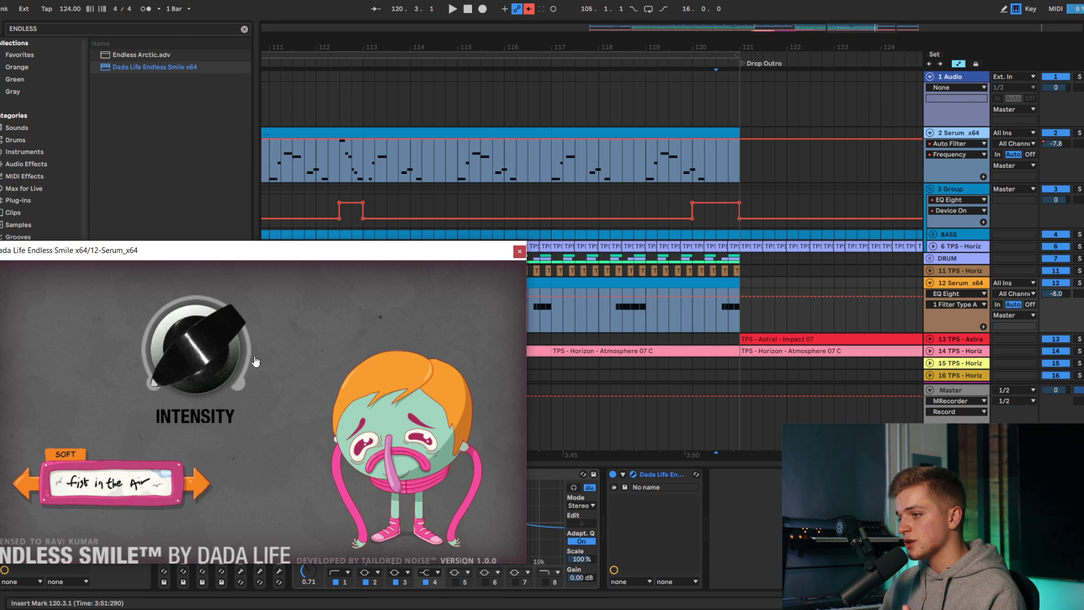
click(622, 474)
right_click(740, 501)
click(756, 508)
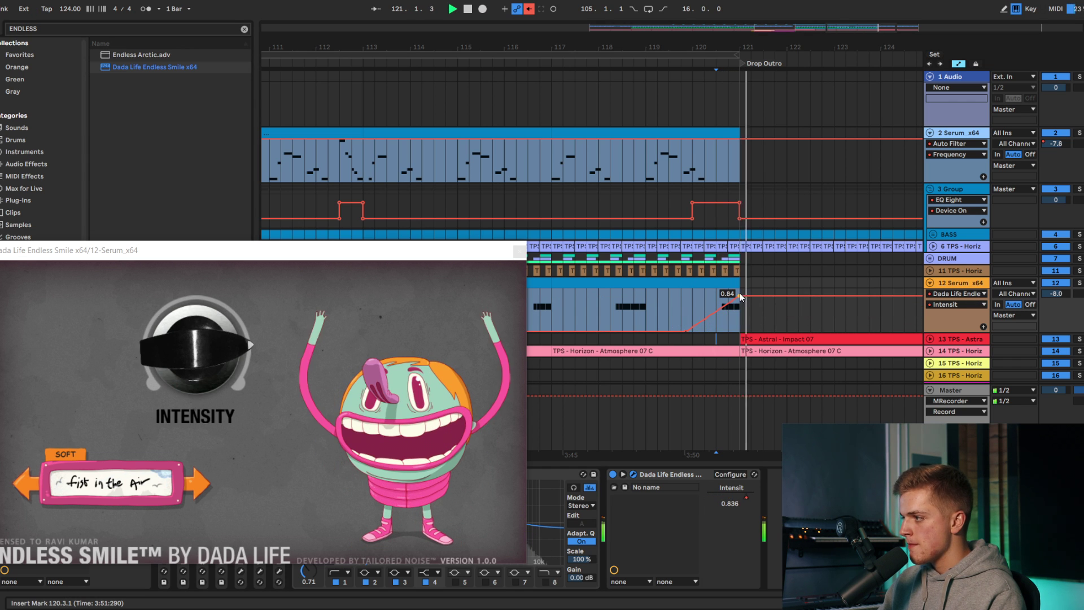
Step: Shape the Intensity automation into a curved rise over bar 120 ending at about 0.54 at bar 121, and close the plug-in window
drag(739, 295, 740, 307)
key(space)
key(space)
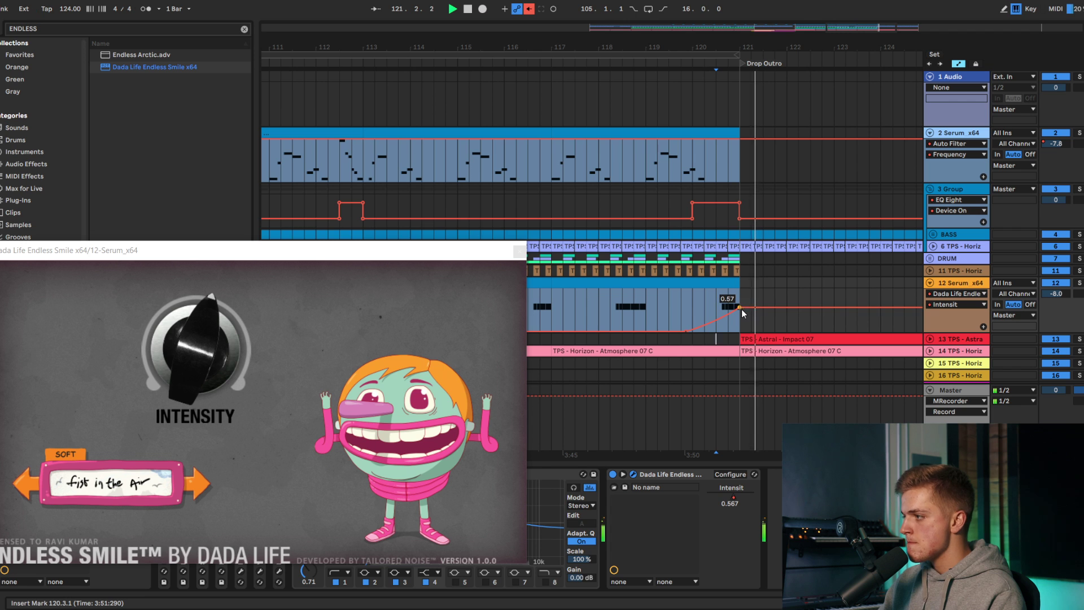
click(521, 252)
Step: Play the arrangement from bar 101 into the Drop, and hide the device view and the automation lanes
scroll(539, 277, down, 1)
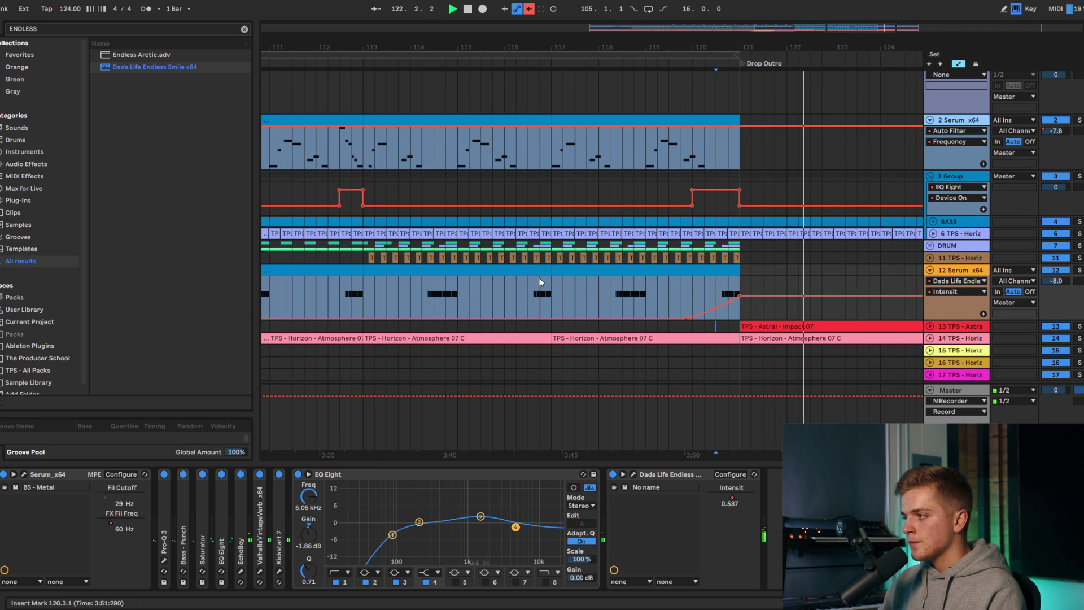
scroll(540, 282, down, 5)
scroll(435, 280, down, 2)
click(396, 268)
key(space)
key(space)
scroll(395, 269, down, 5)
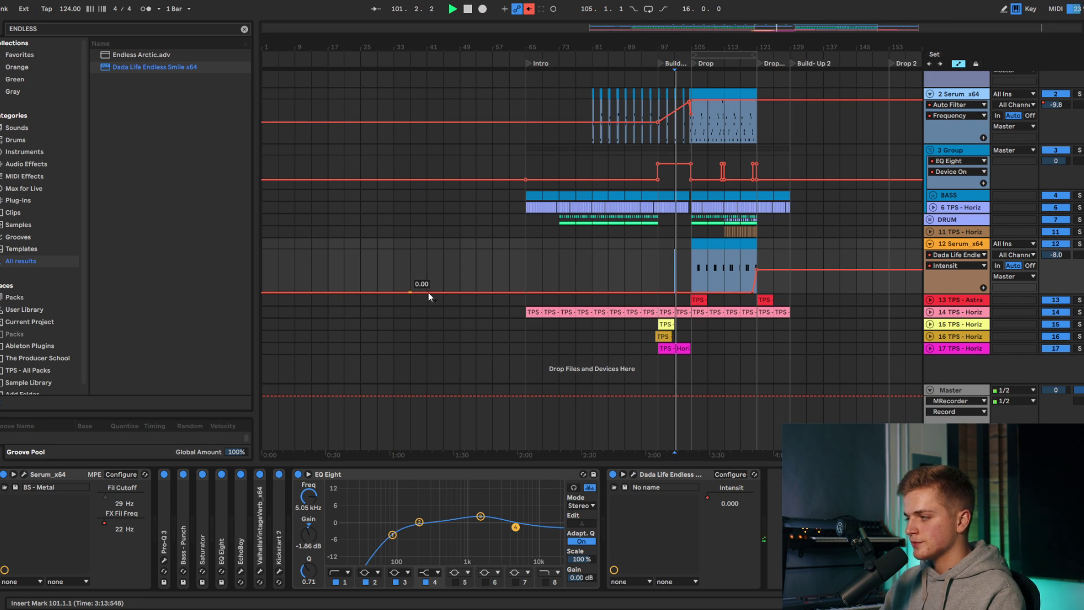
click(1077, 602)
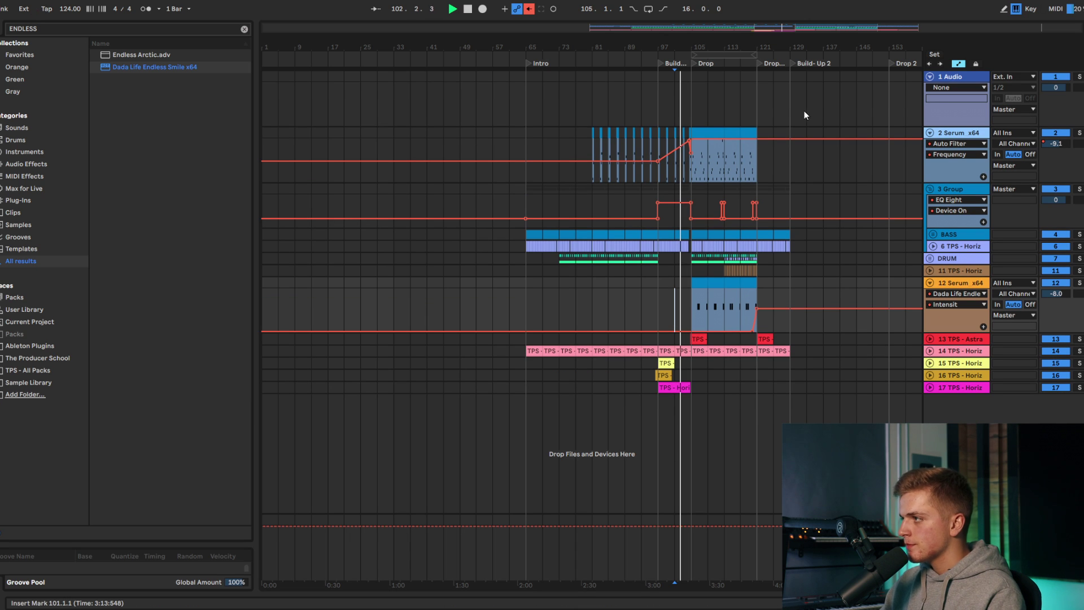
click(958, 63)
scroll(813, 226, up, 3)
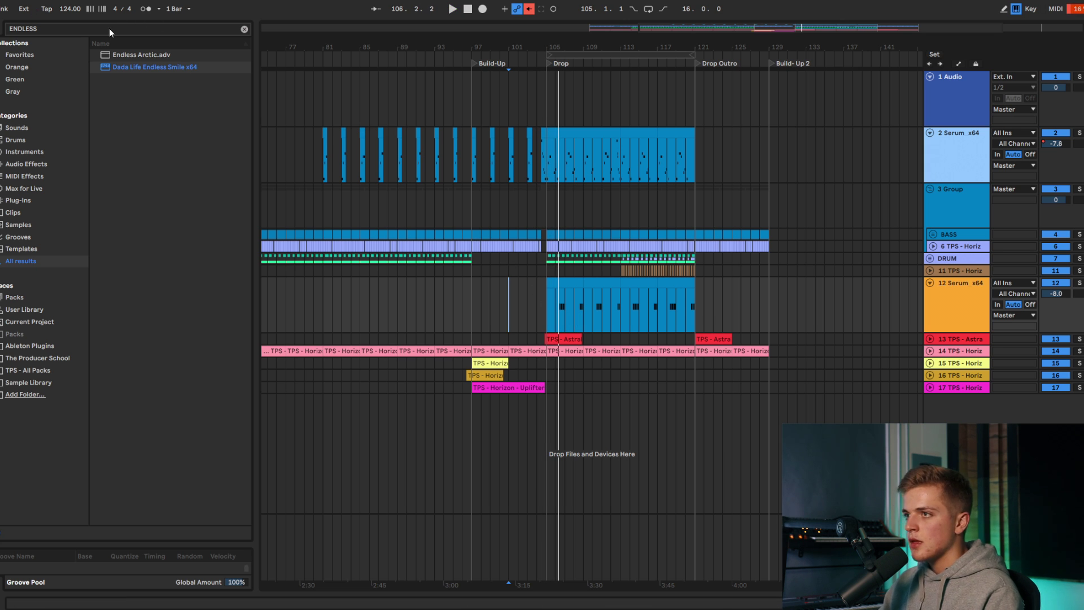
Step: Search the browser for Serum and load it on a new MIDI track
double_click(954, 520)
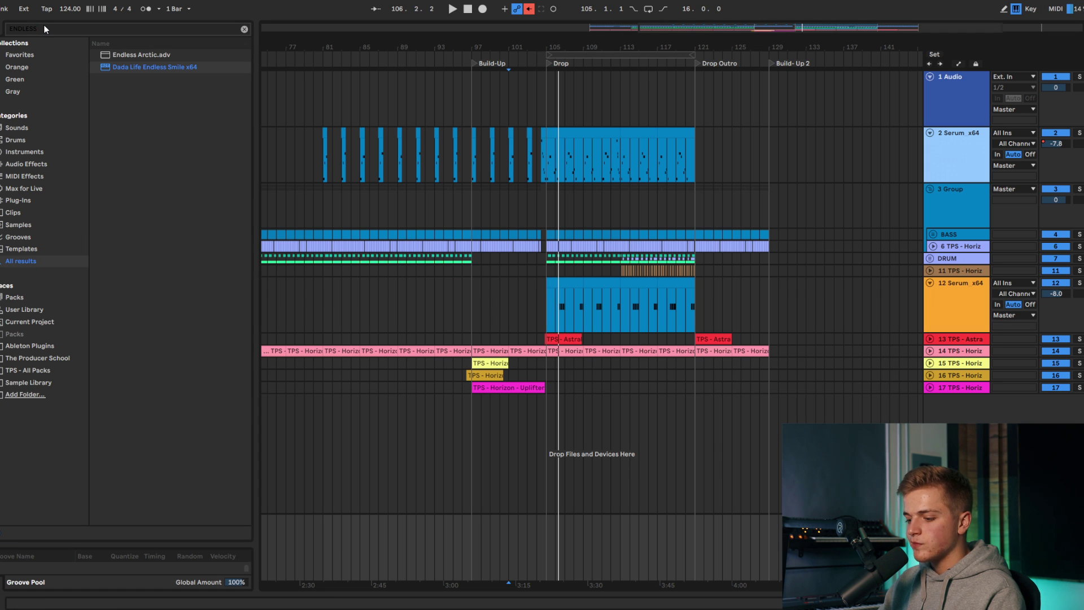
text(SERUM)
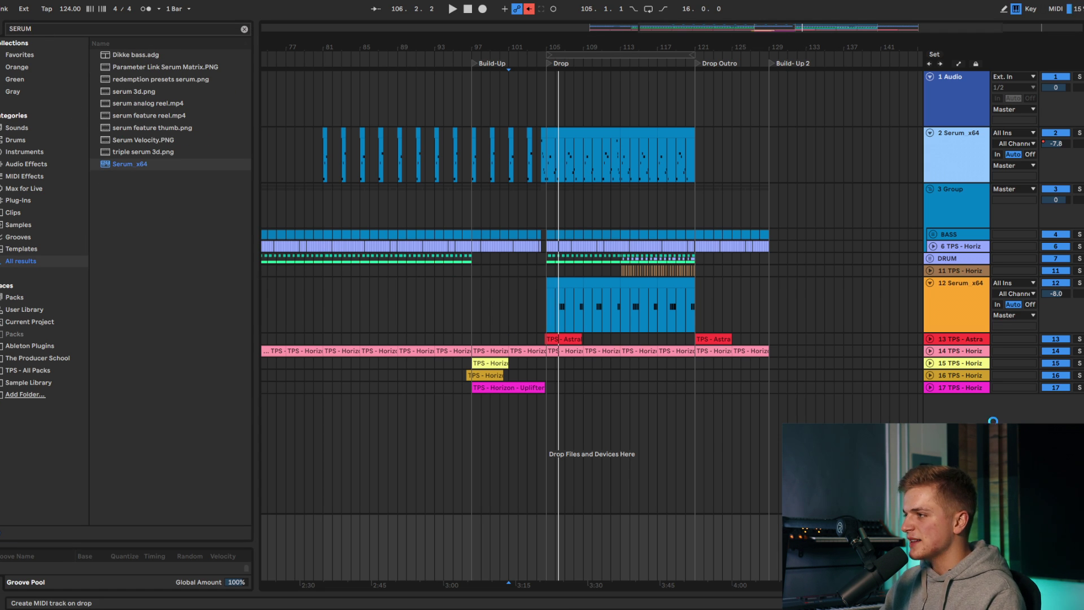
key(Return)
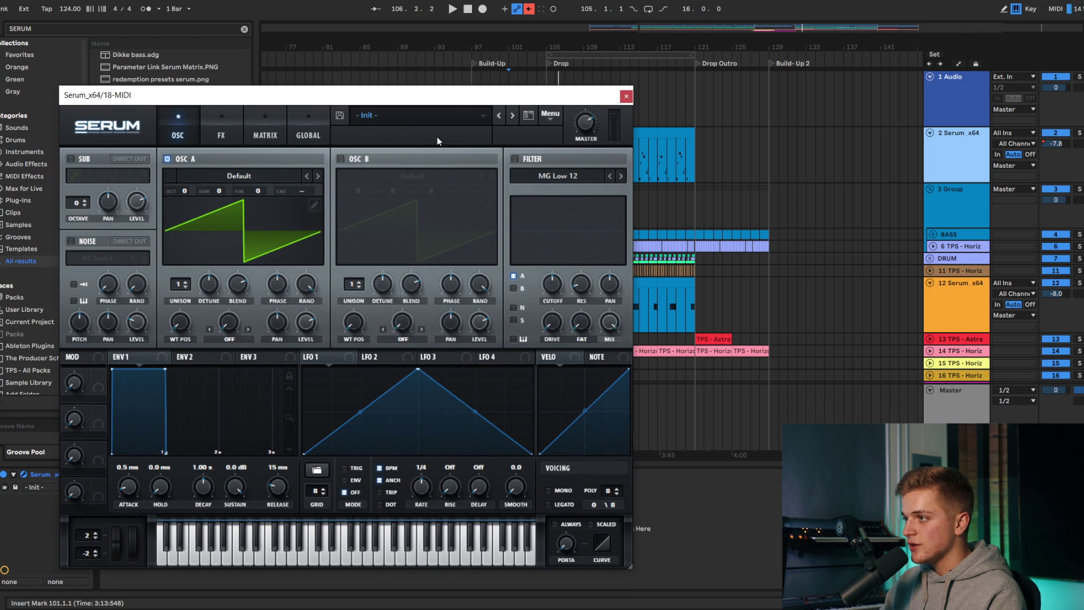
Step: Browse Serum's user presets to the TPS - Horizon - Serum Presets folder
click(437, 138)
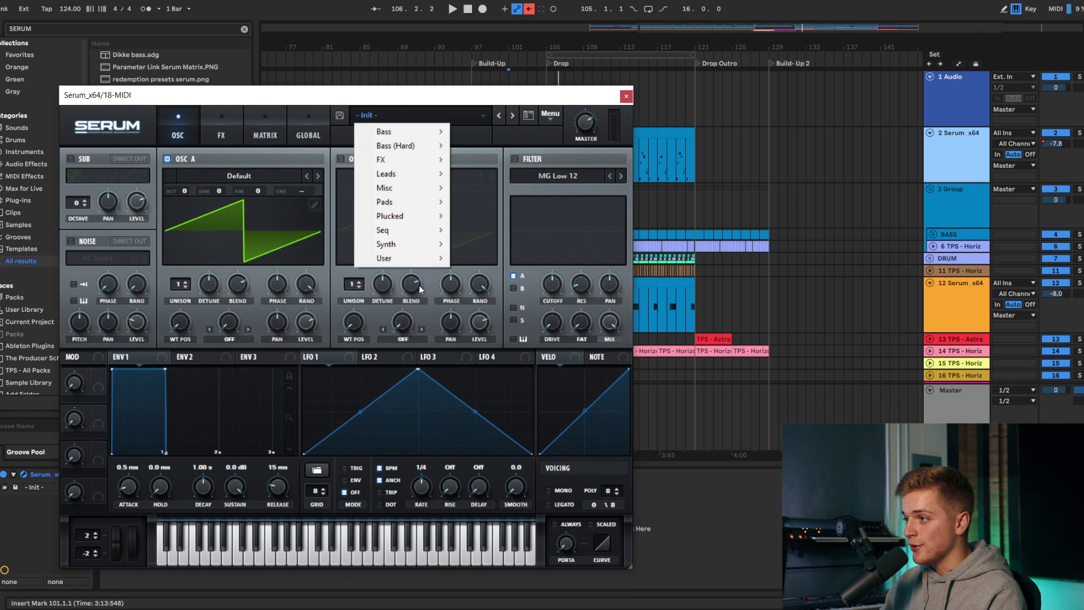
mouse_move(413, 262)
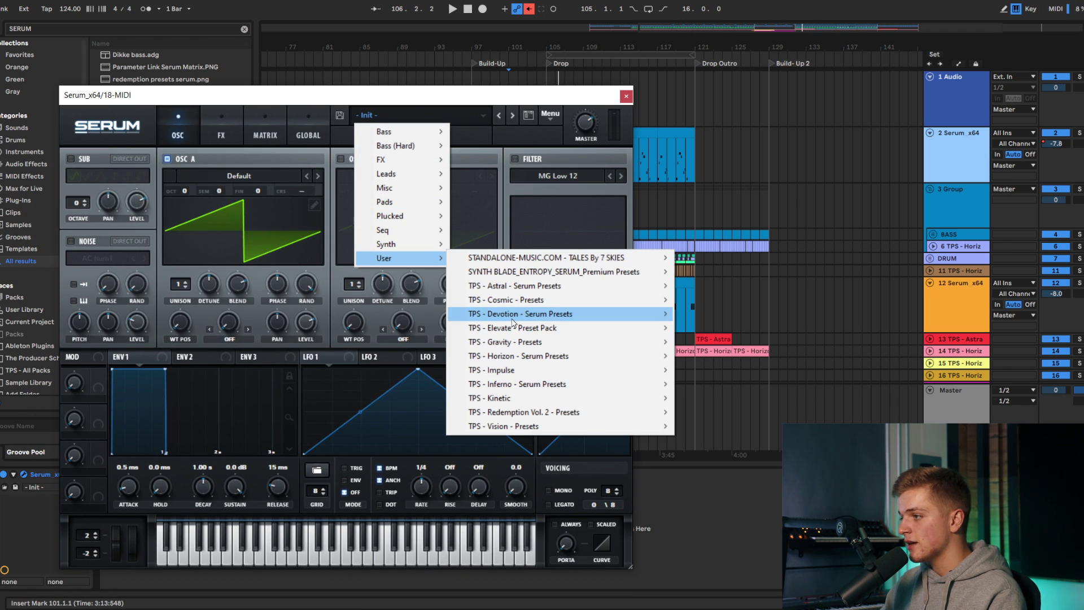
mouse_move(565, 356)
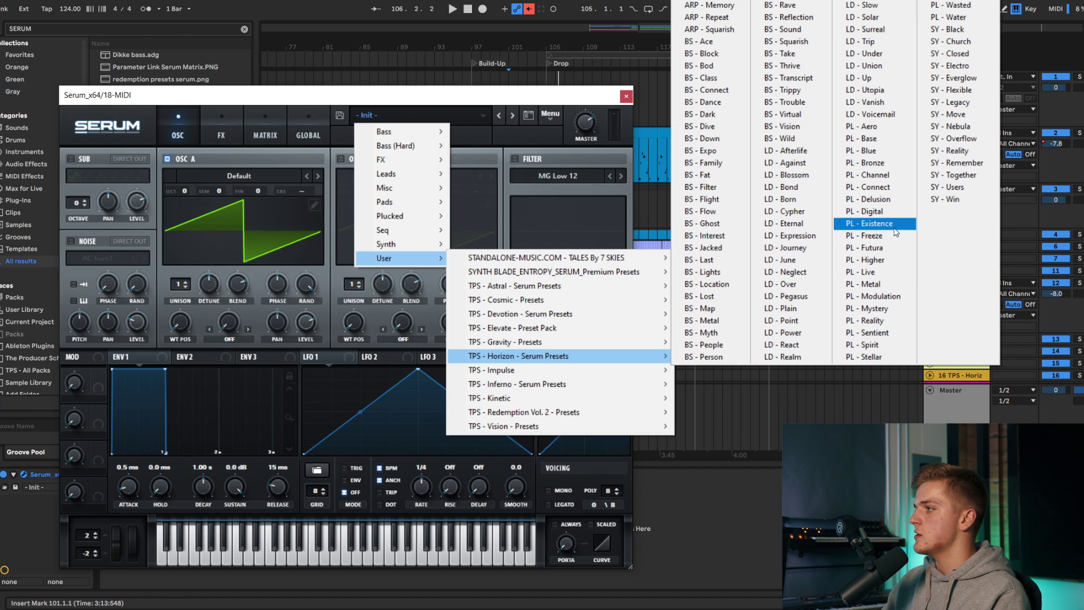
Step: Load the SY - Flexible preset from TPS - Horizon into Serum on track 18 and close the plug-in window
click(958, 89)
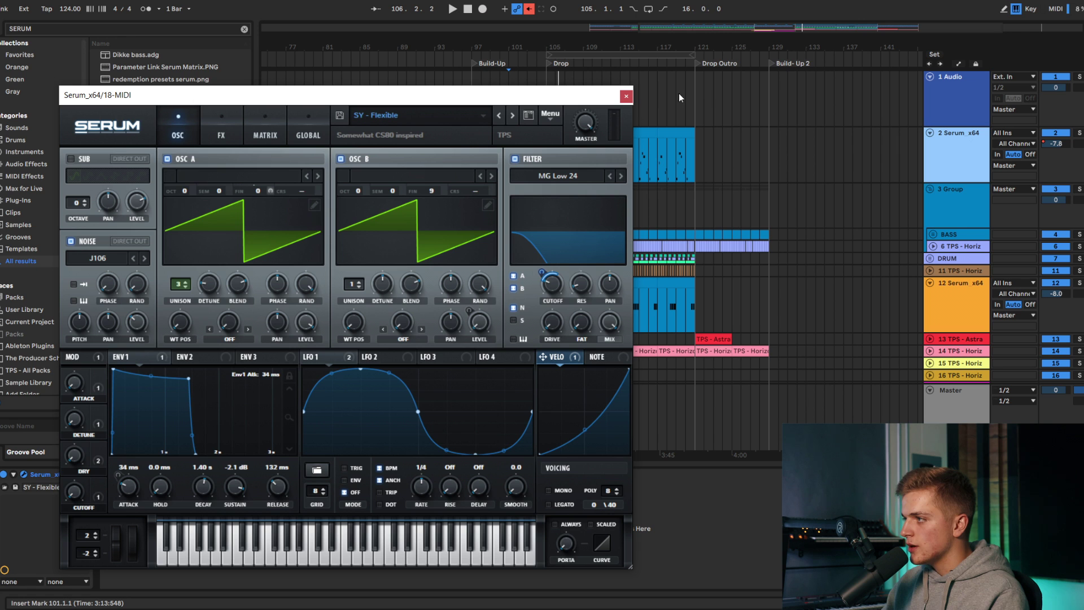
click(626, 97)
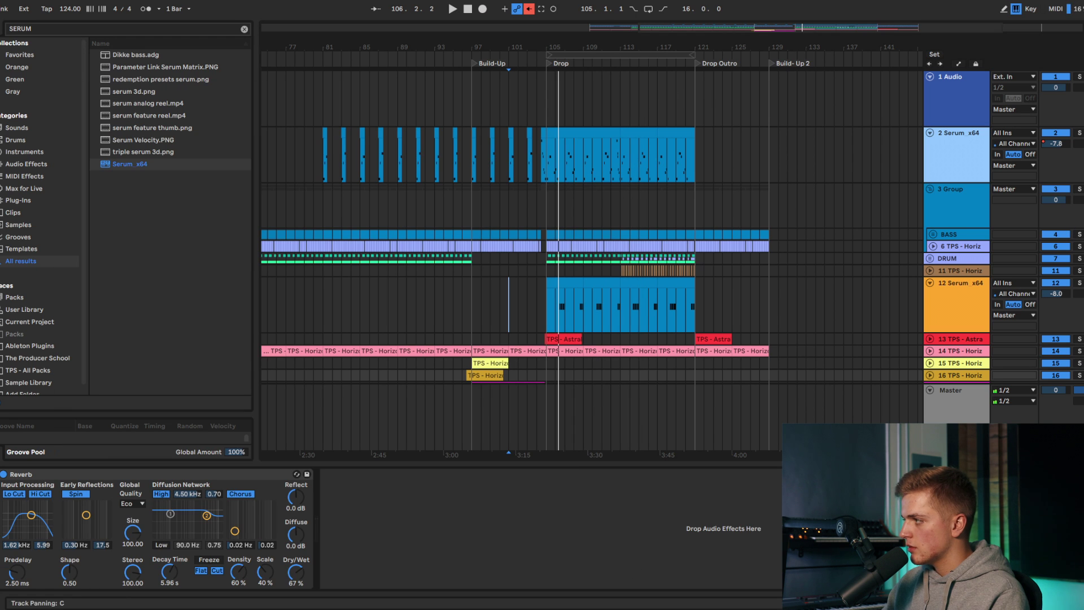
scroll(736, 278, down, 2)
click(960, 348)
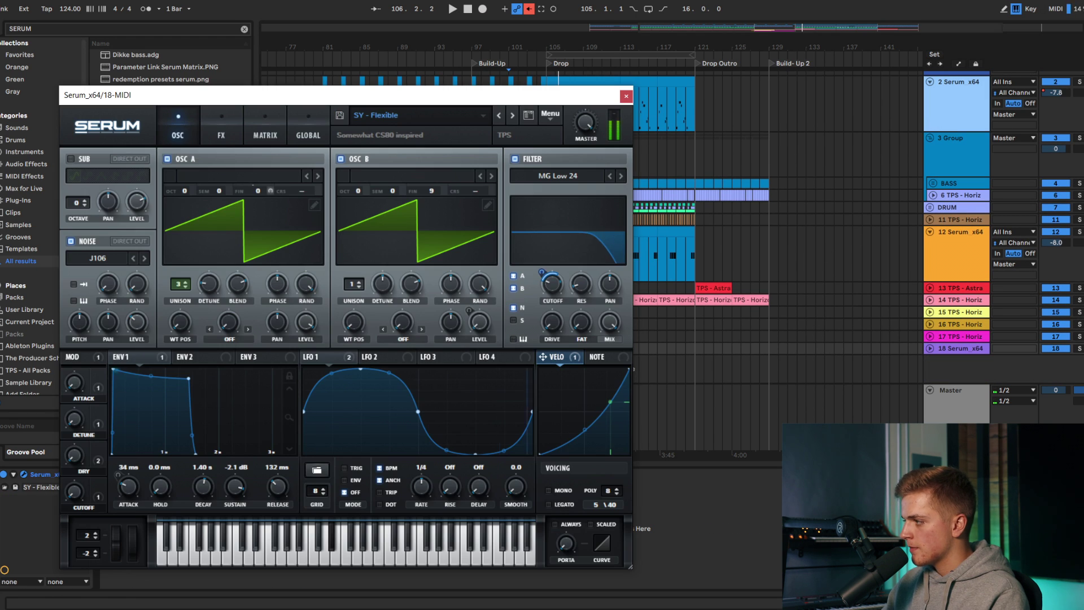
click(624, 99)
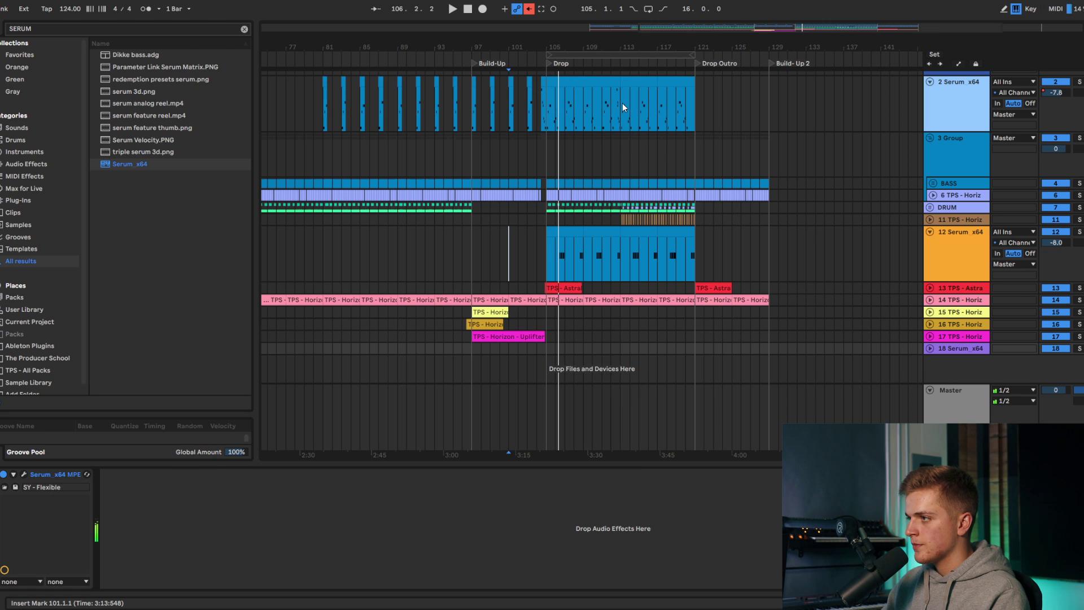
Step: Examine the notes of the bass clip in the BASS group around the Build-Up as a key reference
click(439, 240)
key(plus)
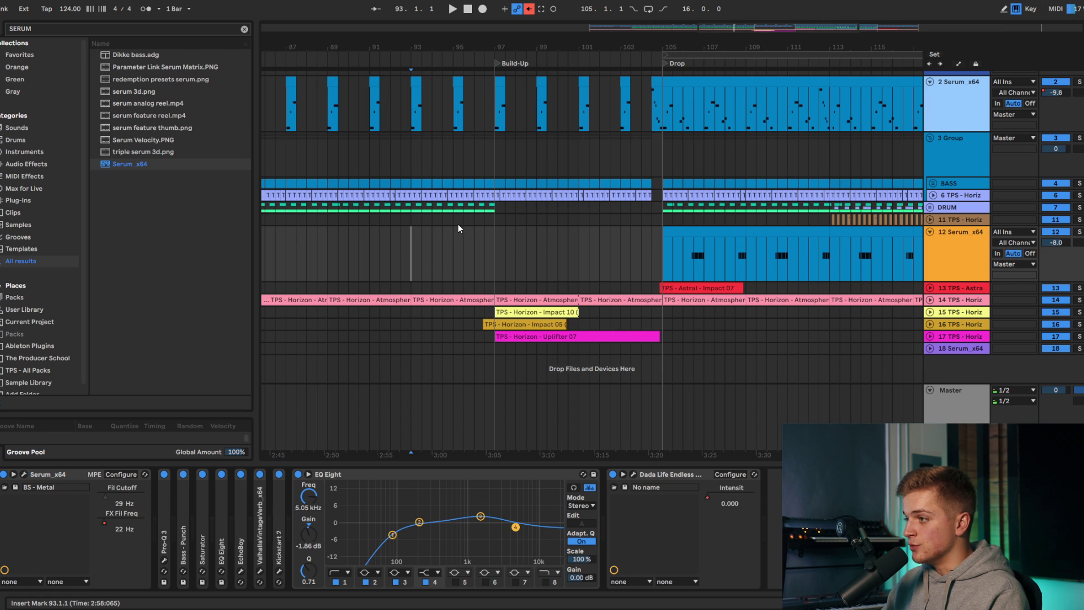
click(932, 184)
key(space)
double_click(510, 231)
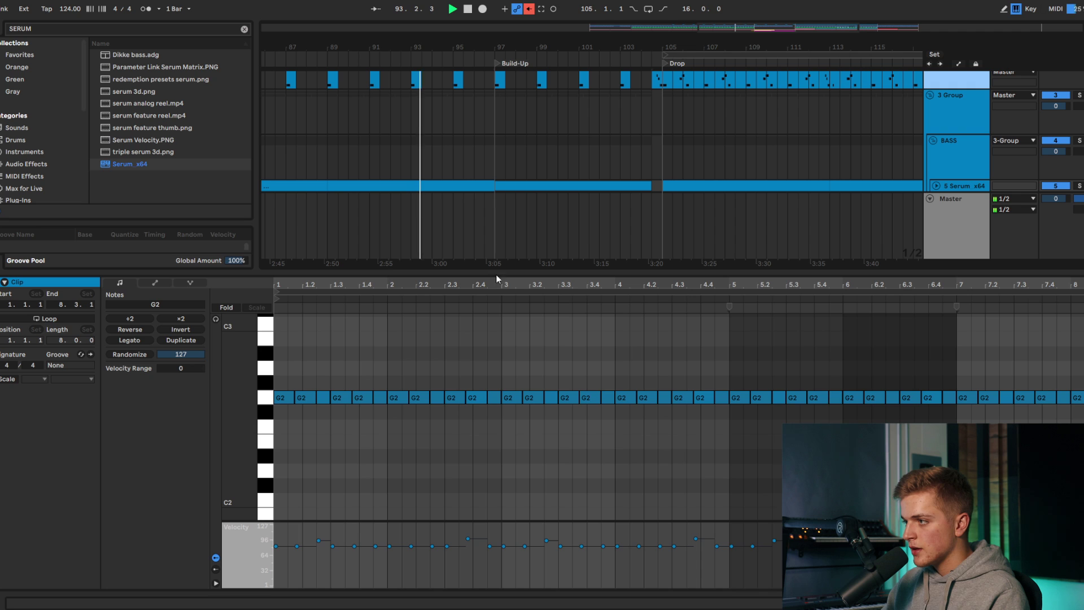
key(ctrl+alt+l)
key(space)
Step: Create an eight-bar MIDI clip across the Build-Up on track 18 and draw a G3 note along its full length
drag(496, 448, 660, 447)
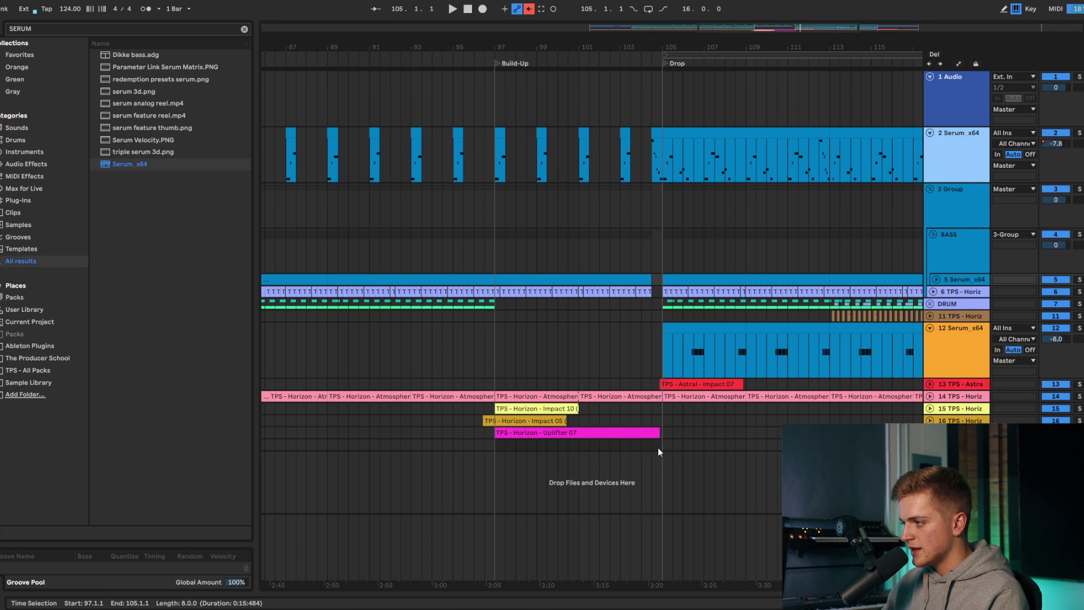
key(ctrl+shift+m)
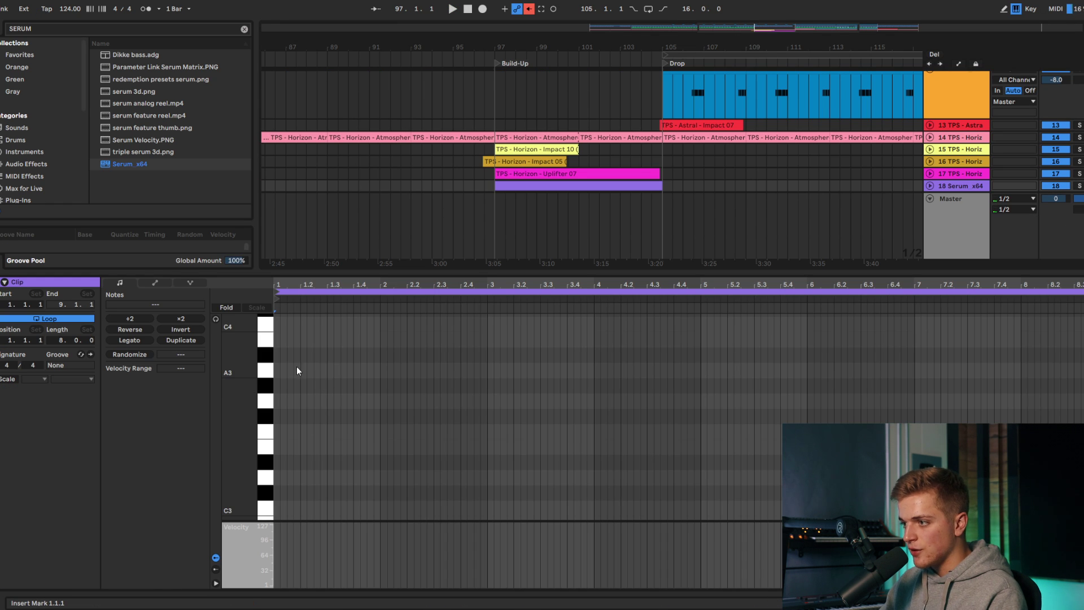
double_click(276, 398)
drag(285, 400, 1083, 418)
Step: Stack full-length A3 and A#3 notes above the G3 note and audition the chord
key(space)
key(ctrl+v)
key(space)
key(Up)
key(Up)
key(space)
key(space)
key(Up)
key(Down)
key(space)
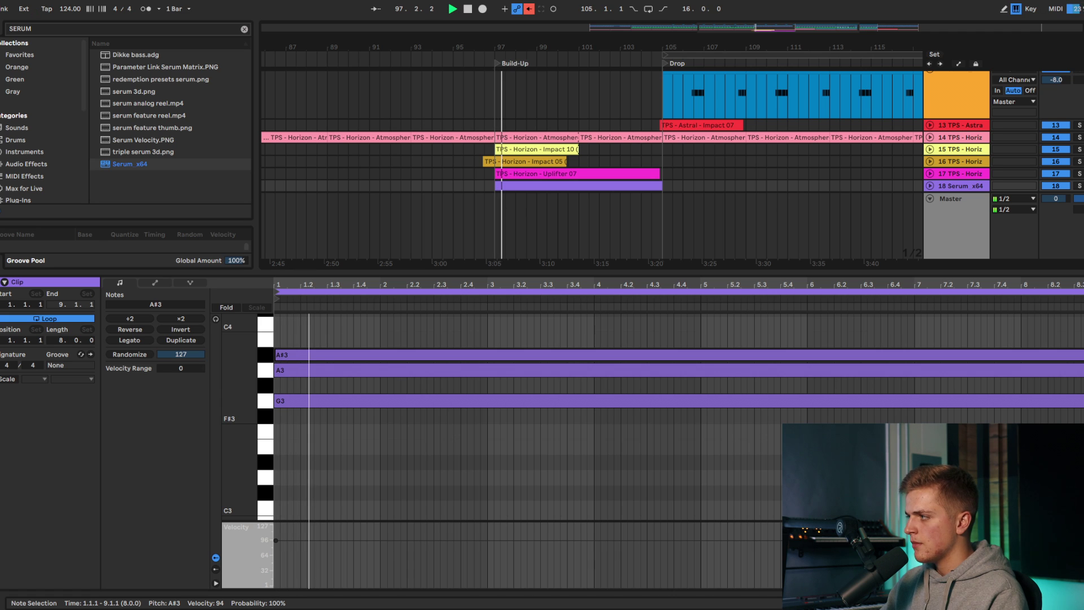
Step: Expand track 18 and lower its volume to about -12.7 dB while playing the Build-Up chord
click(930, 185)
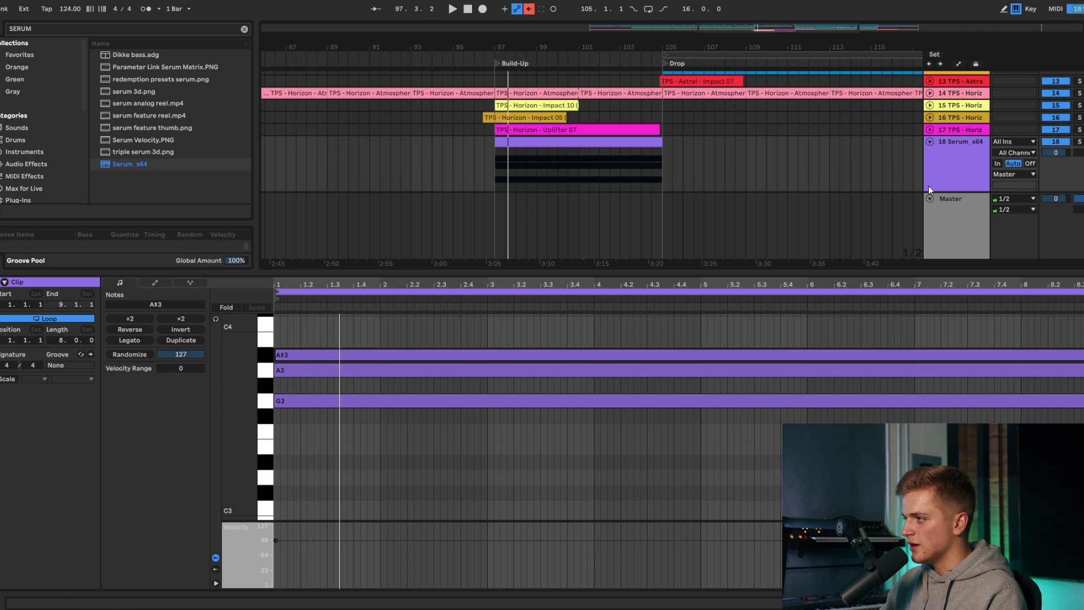
drag(1060, 156, 1059, 160)
click(978, 344)
key(ctrl+a)
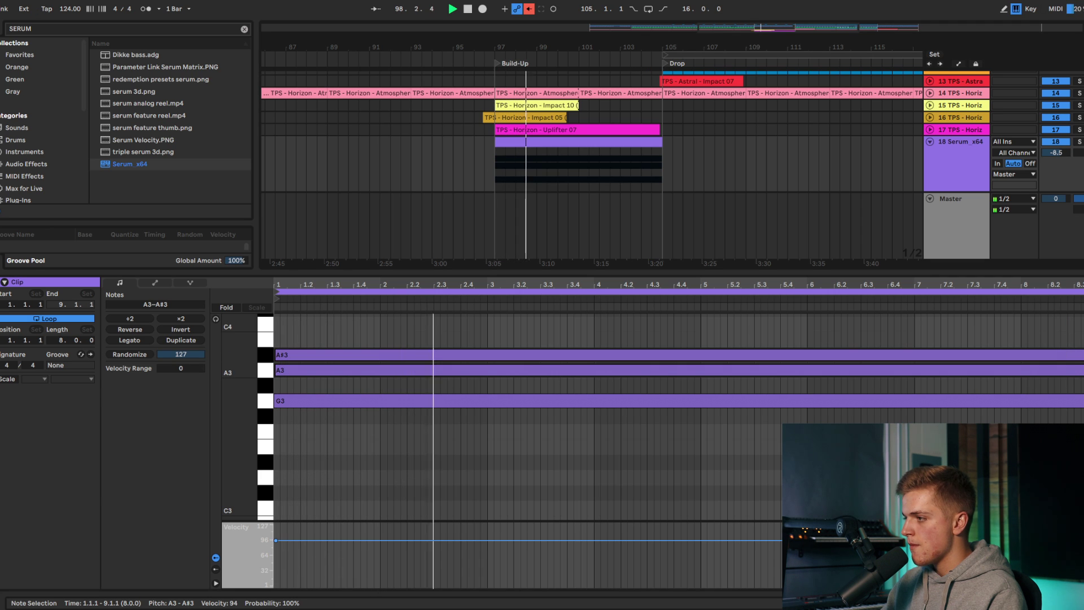
click(1082, 342)
drag(1055, 153, 1056, 169)
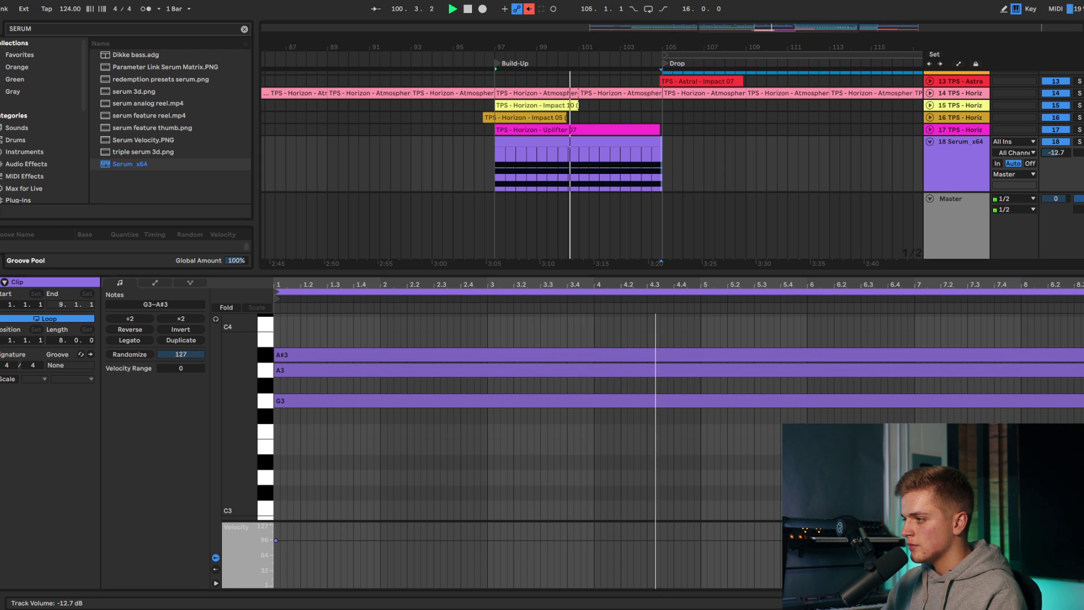
key(space)
drag(666, 271, 663, 296)
click(490, 171)
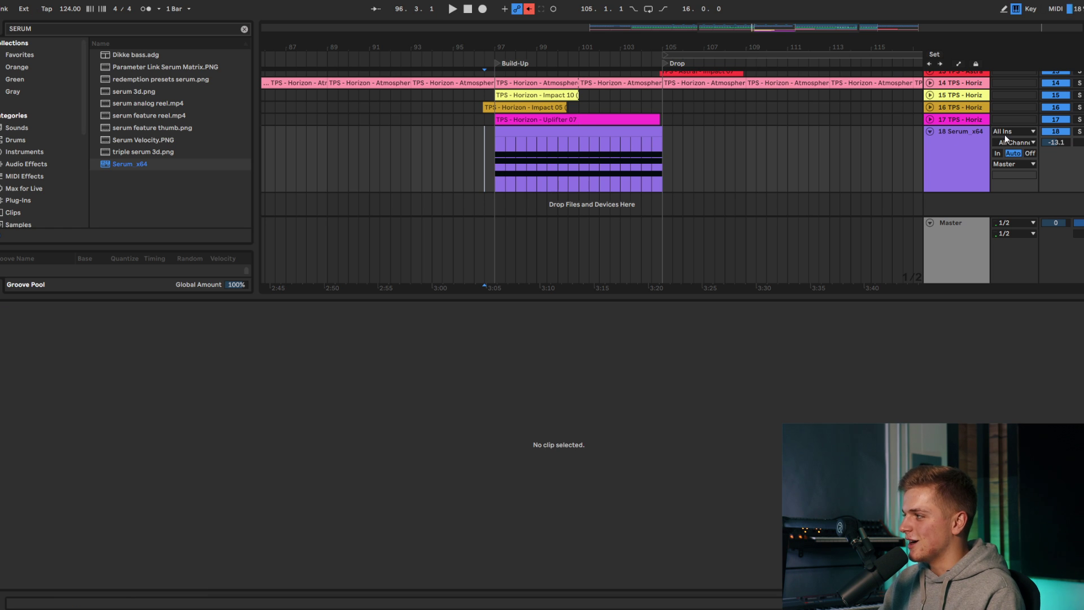
Step: Delete the A3 note from the Build-Up clip and shorten the A#3 note to the first four bars
click(594, 128)
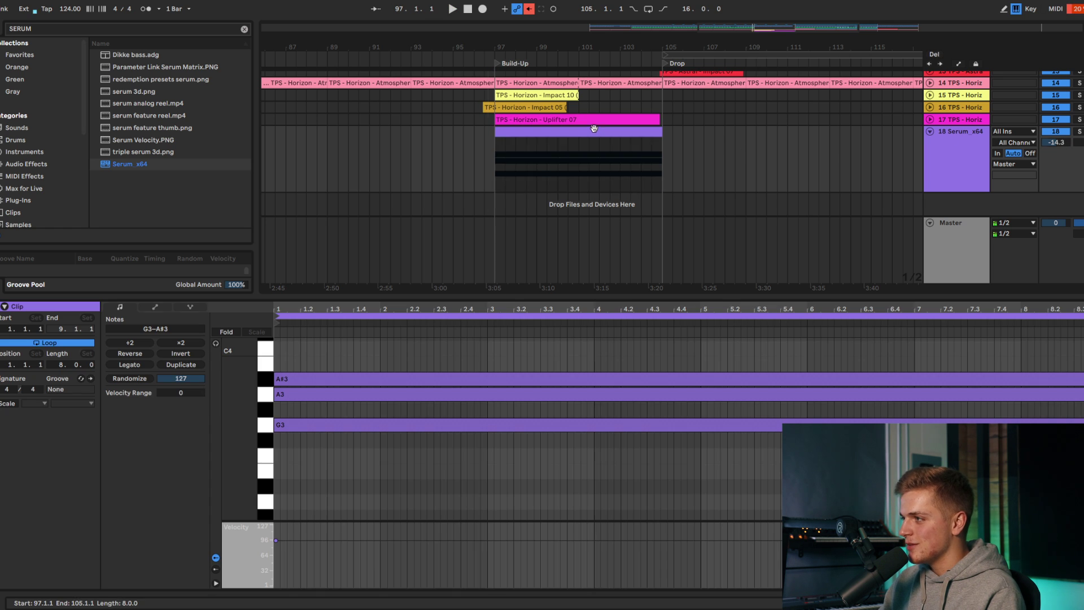
double_click(468, 397)
key(space)
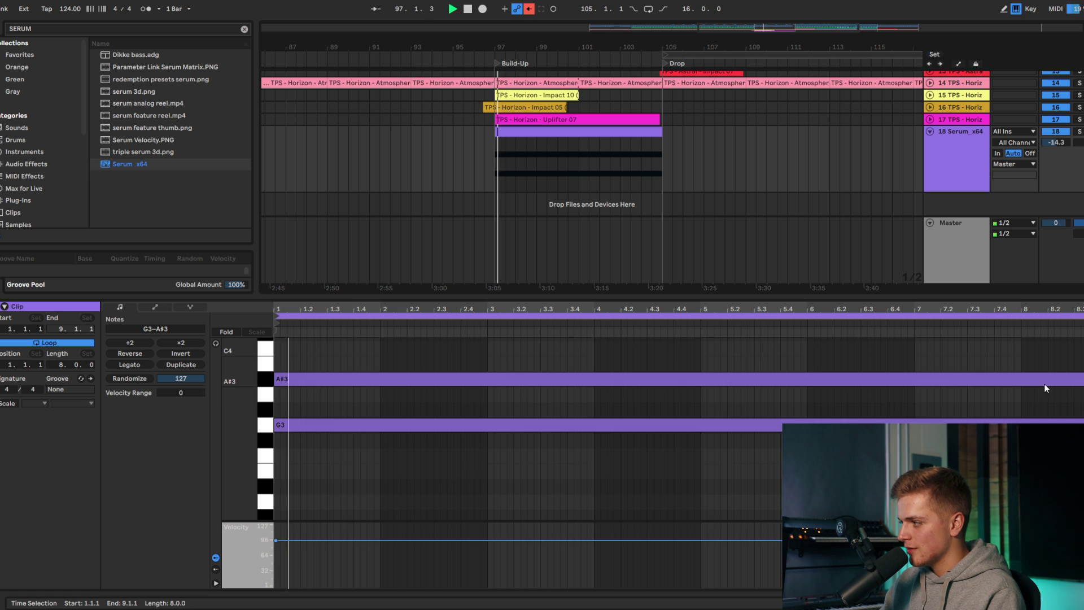
drag(1083, 380, 701, 402)
key(ctrl+d)
key(ctrl+z)
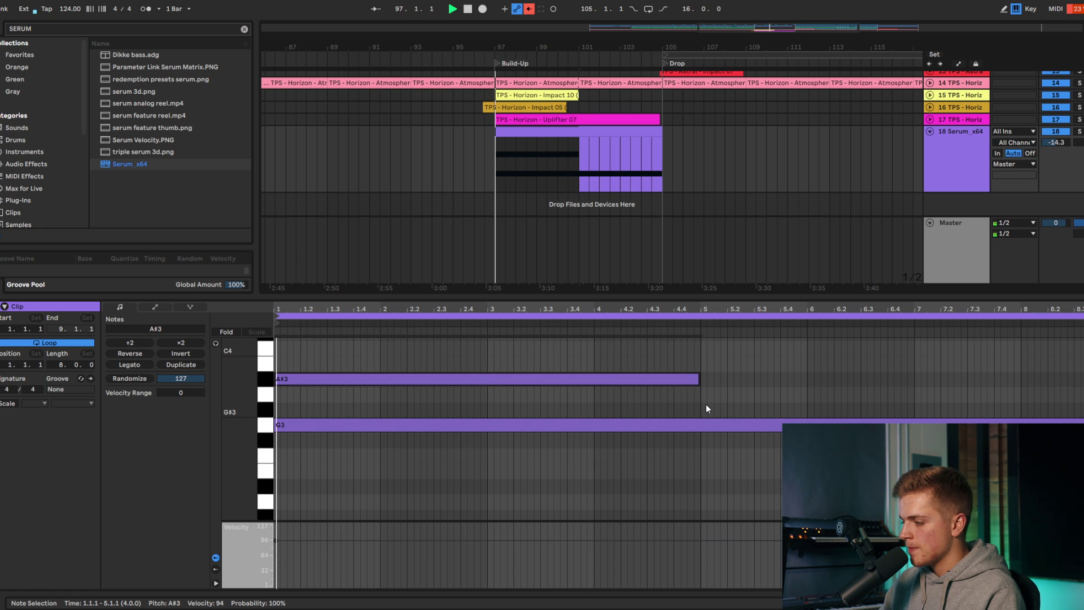
Step: Add an A3 note from bar 5 to bar 9 and an A#3 note from bar 7 to bar 9 in the clip
key(ctrl+d)
key(Down)
click(866, 372)
double_click(919, 379)
mouse_move(921, 380)
mouse_down()
mouse_move(1082, 381)
mouse_move(982, 392)
mouse_up()
scroll(984, 404, down, 2)
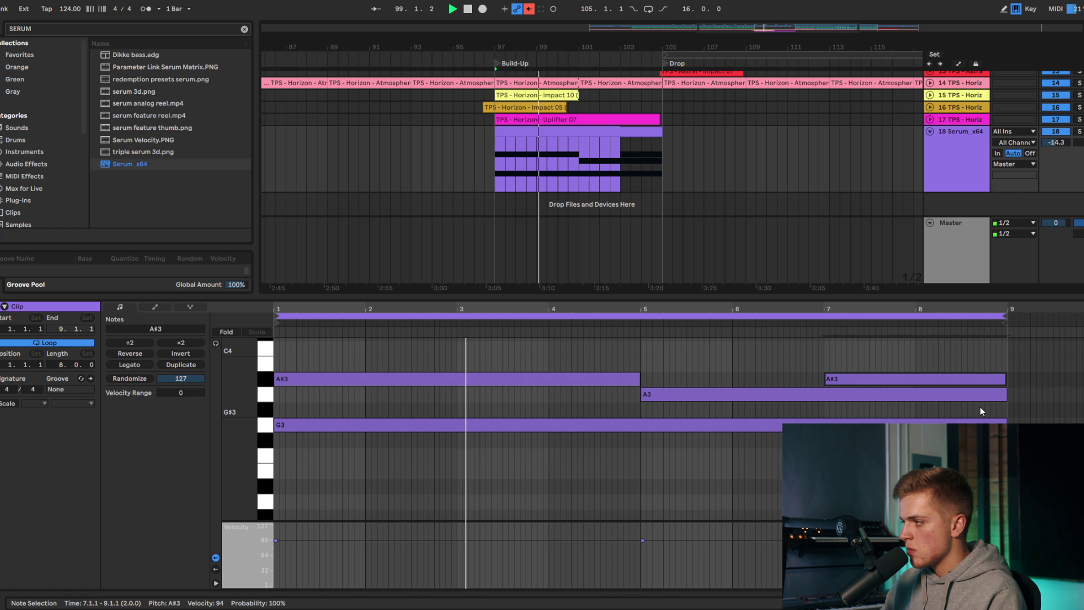
Step: Lower the filter cutoff in Serum on track 18 to about 48 Hz and close the plug-in window
click(963, 186)
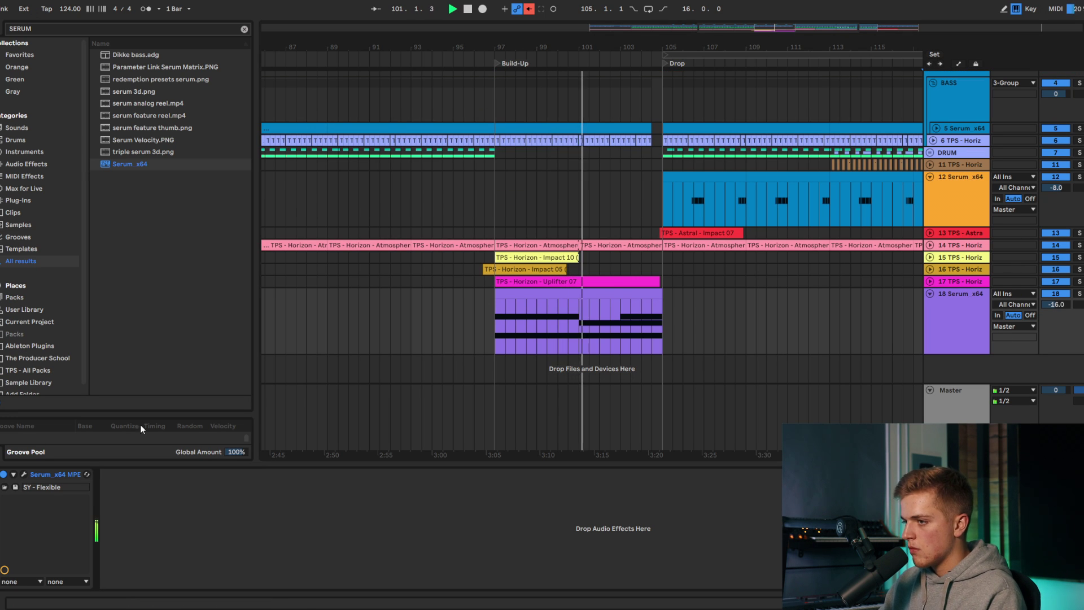
click(24, 474)
mouse_move(556, 285)
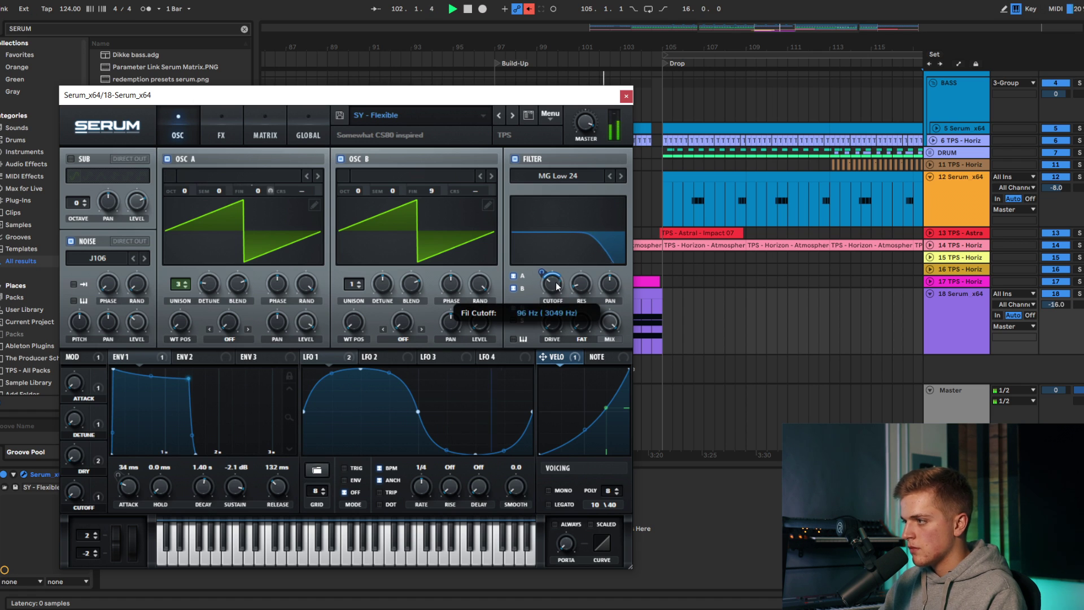
mouse_move(560, 275)
mouse_down()
mouse_move(571, 245)
mouse_move(560, 293)
mouse_up()
key(space)
click(627, 97)
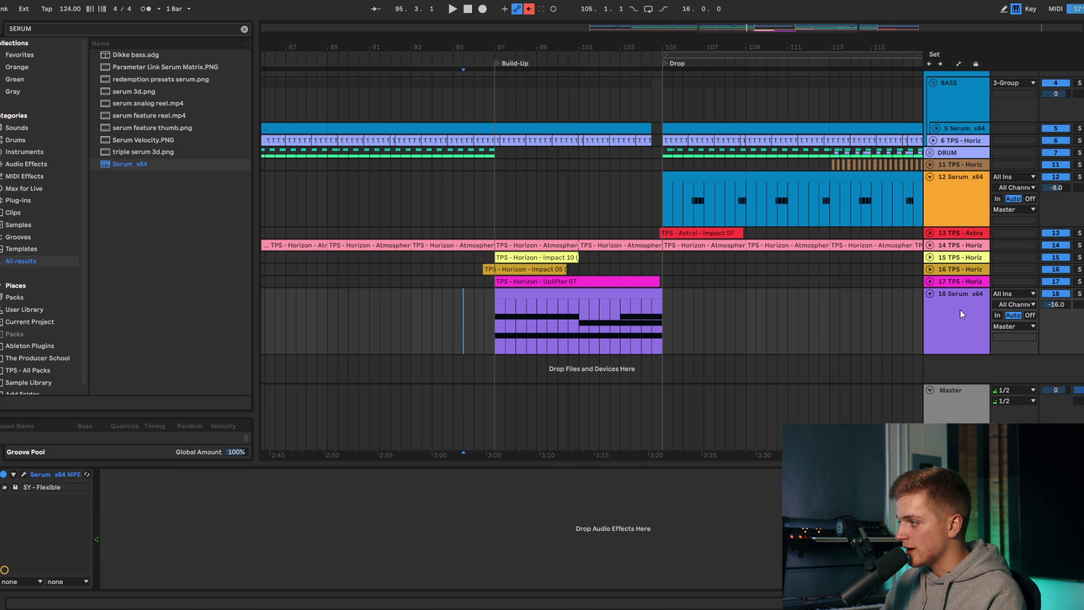
Step: Configure Serum's Fil Cutoff as an exposed parameter on track 18 and show its automation lane
click(463, 338)
click(24, 474)
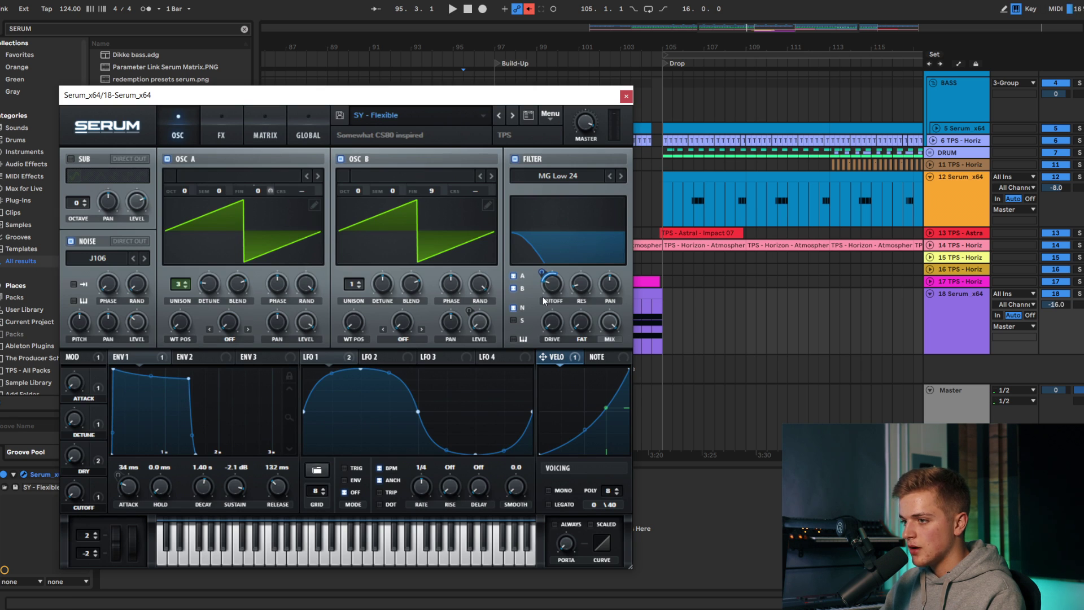
click(12, 474)
drag(259, 103, 428, 81)
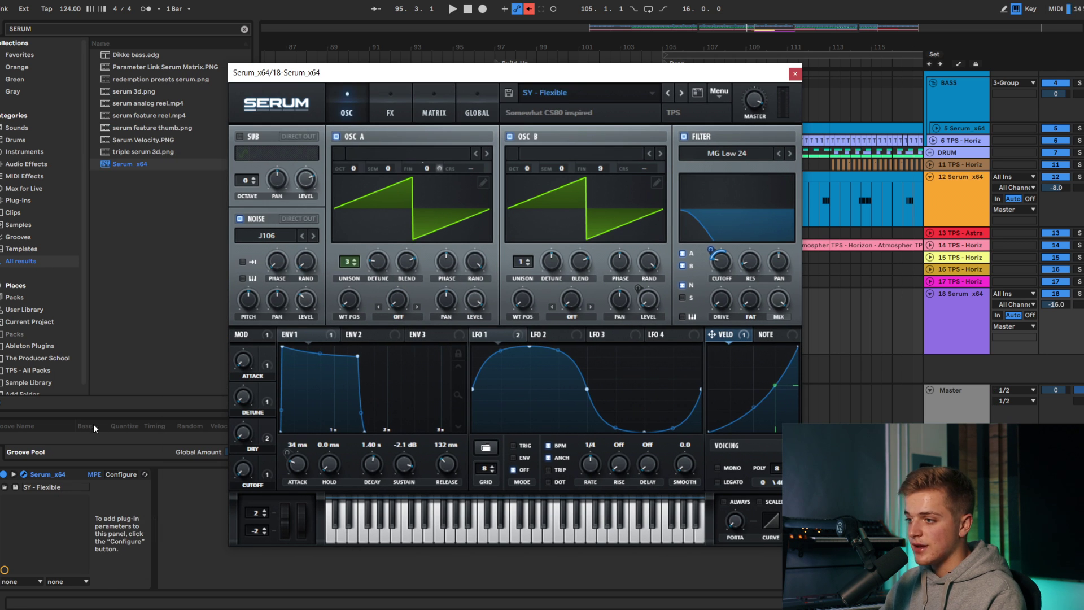
click(712, 255)
right_click(137, 496)
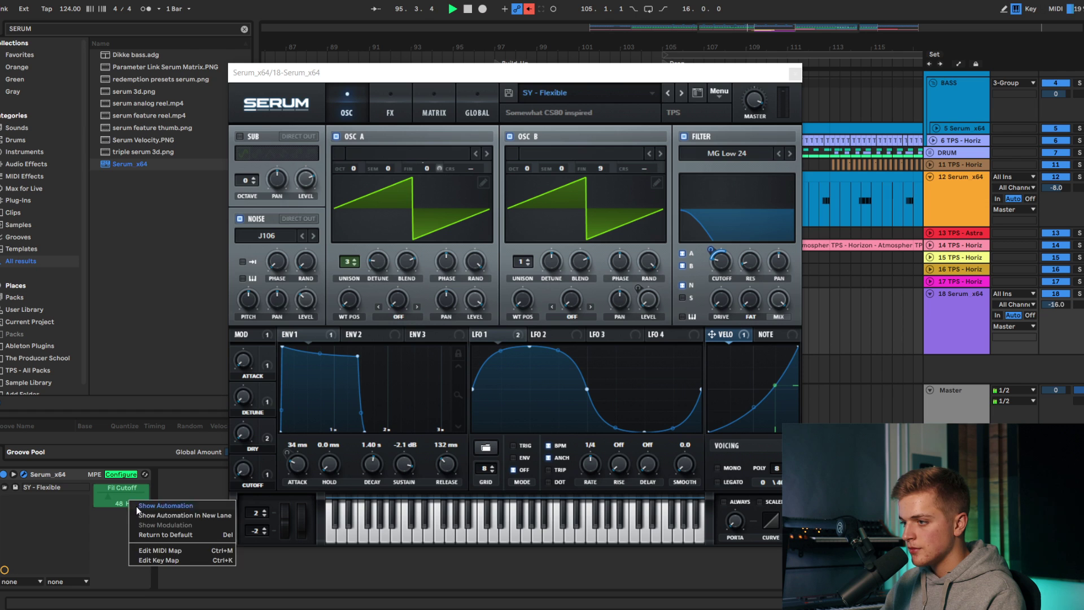
click(141, 504)
click(793, 74)
Step: Draw filter cutoff automation rising from 0.22 across the Build-Up and lower track 18's volume to -22.5 dB
click(496, 341)
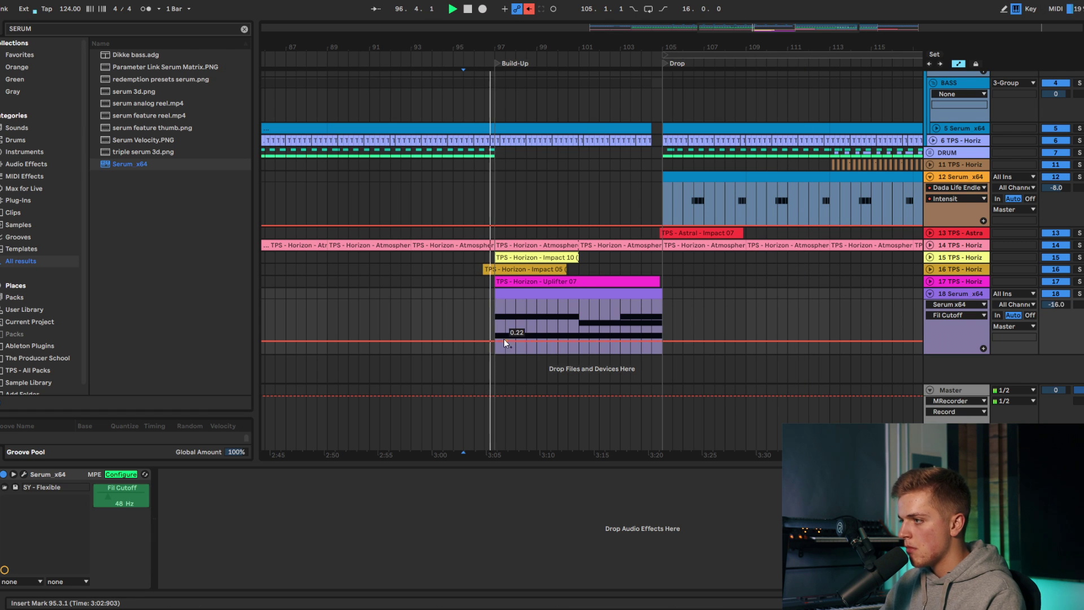
drag(512, 341, 665, 314)
drag(1056, 305, 1056, 320)
Step: Search the browser for ENDLESS and load Dada Life Endless Smile x64 onto track 18
key(BackSpace)
key(BackSpace)
key(BackSpace)
key(BackSpace)
key(BackSpace)
text(ENDLESS)
click(143, 66)
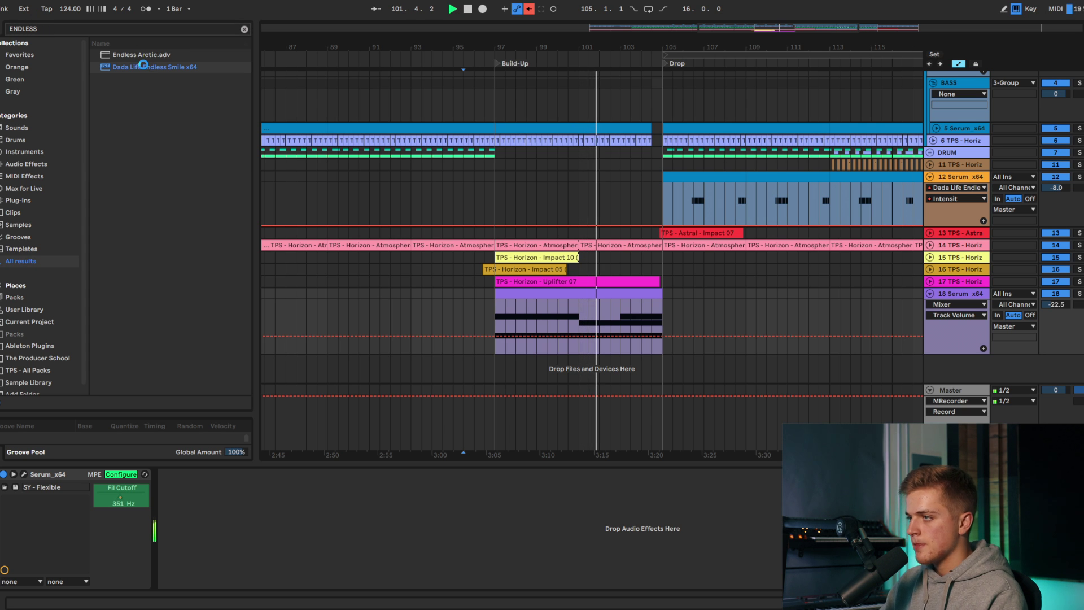
Step: Audition Endless Smile's intensity up to 93%, reset it to 0, and automate it rising from 0 across the Build-Up
drag(412, 218, 425, 109)
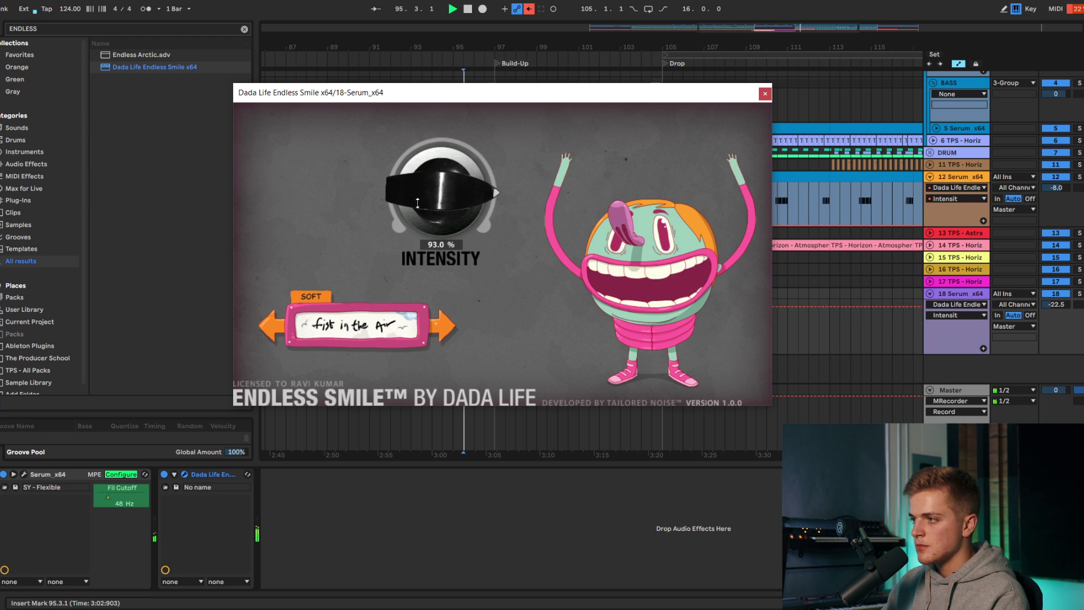
drag(420, 196, 215, 523)
click(175, 474)
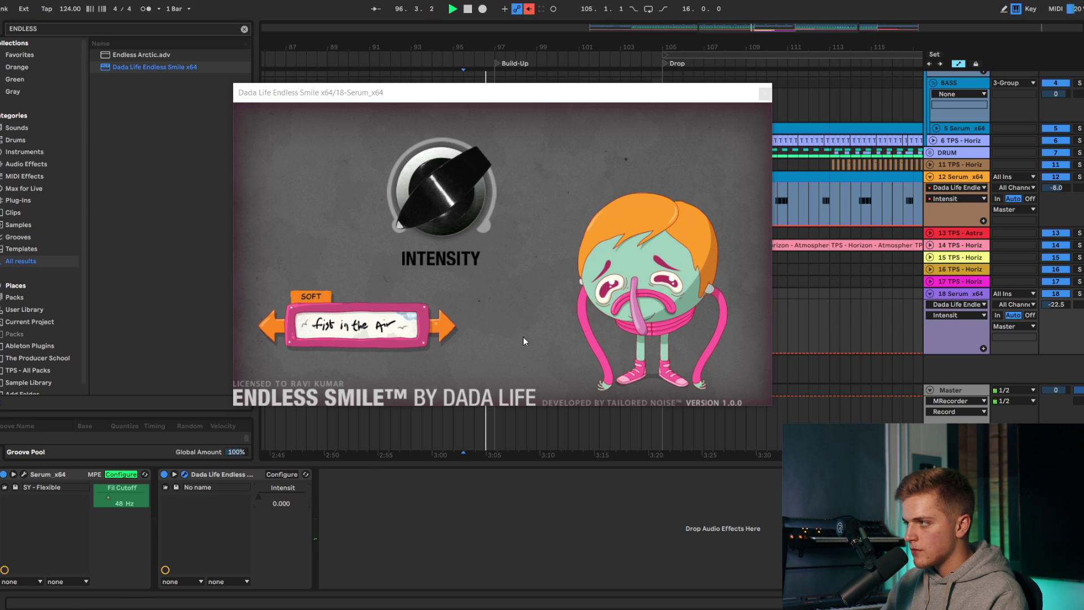
click(765, 94)
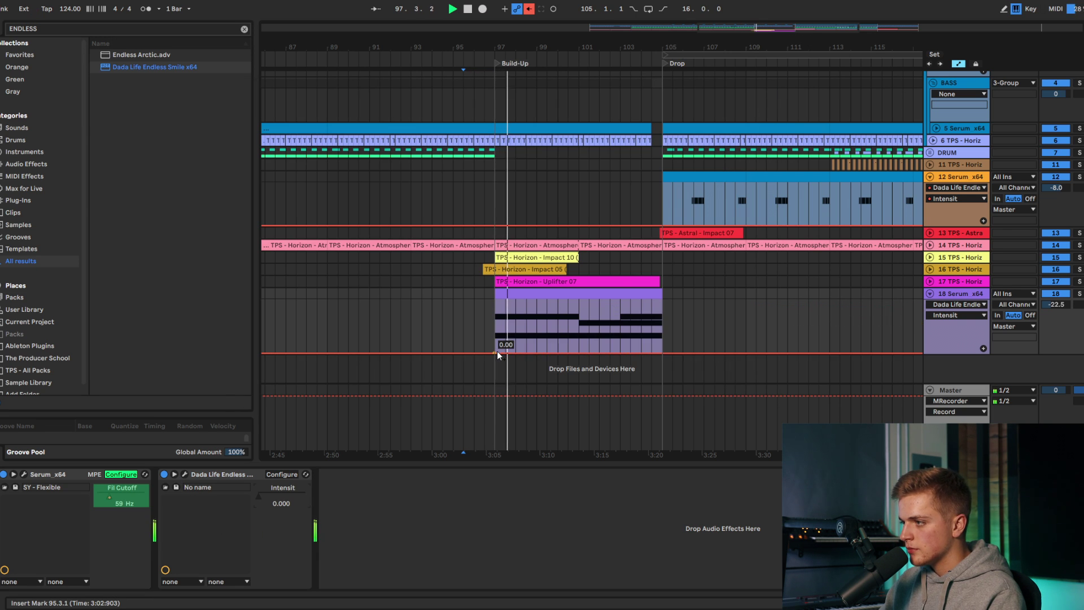
drag(661, 353, 659, 313)
key(space)
Step: Show track 18's volume automation and slope it down from bar 101 to below -23 dB at the Drop
right_click(1050, 304)
click(1064, 312)
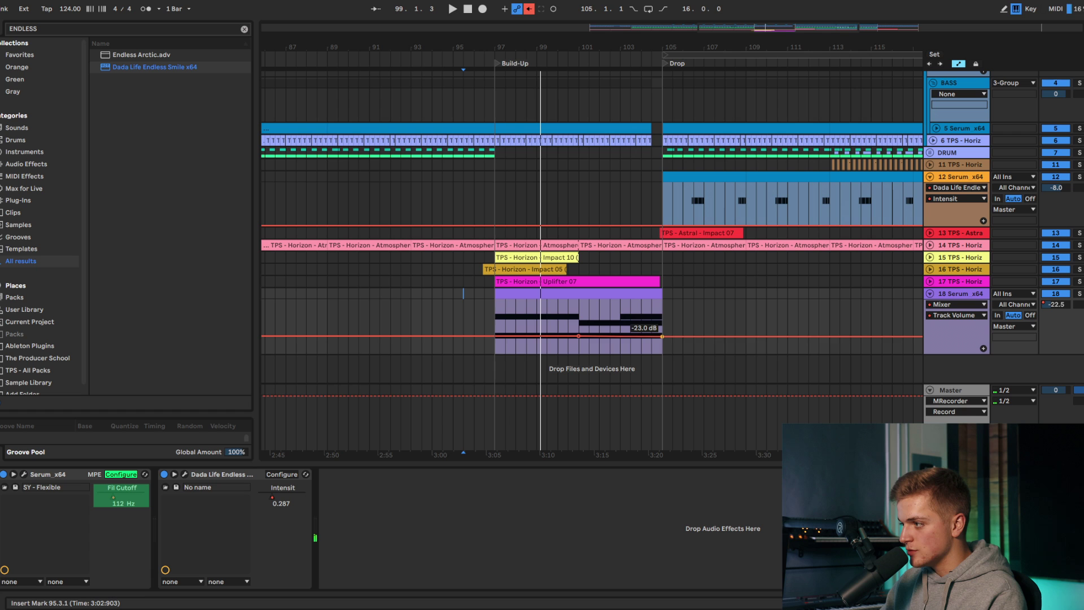
drag(661, 339, 662, 342)
key(space)
Step: Search the browser for eq and add an EQ Eight after Endless Smile on track 18
click(39, 29)
text(eq)
click(127, 68)
double_click(129, 72)
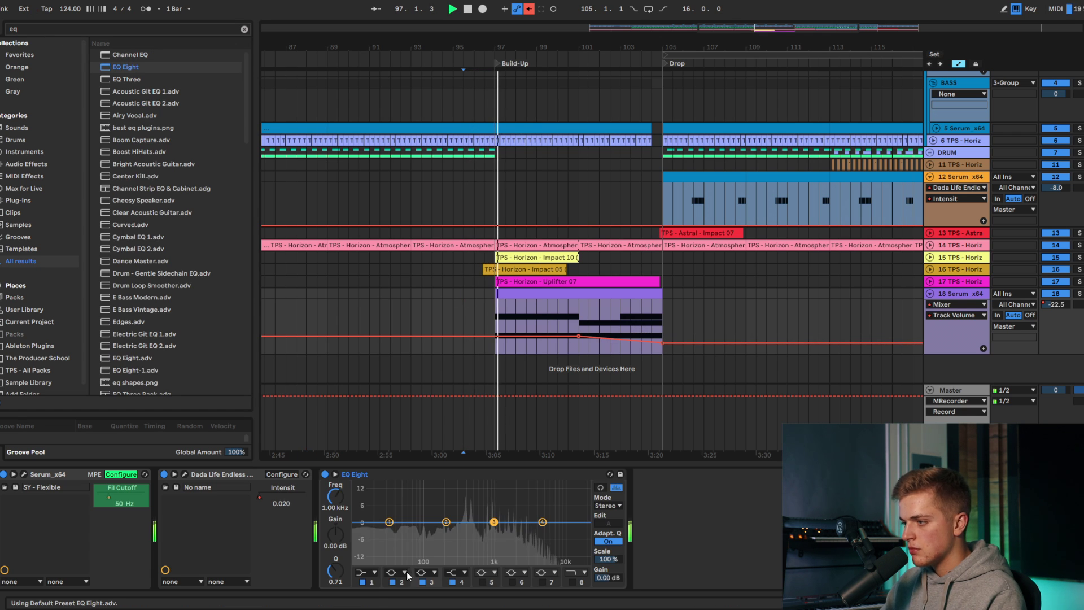
Step: Shape the EQ Eight with a low cut at 95.8 Hz, a slight band 3 boost and band 4 at -2.36 dB
drag(390, 531, 415, 542)
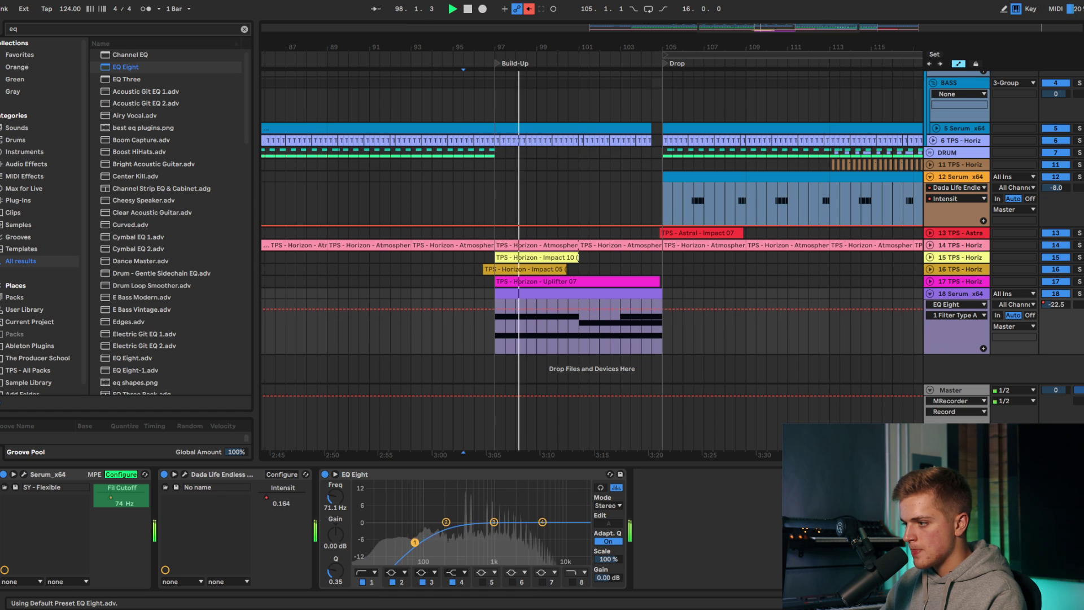
drag(542, 522, 512, 517)
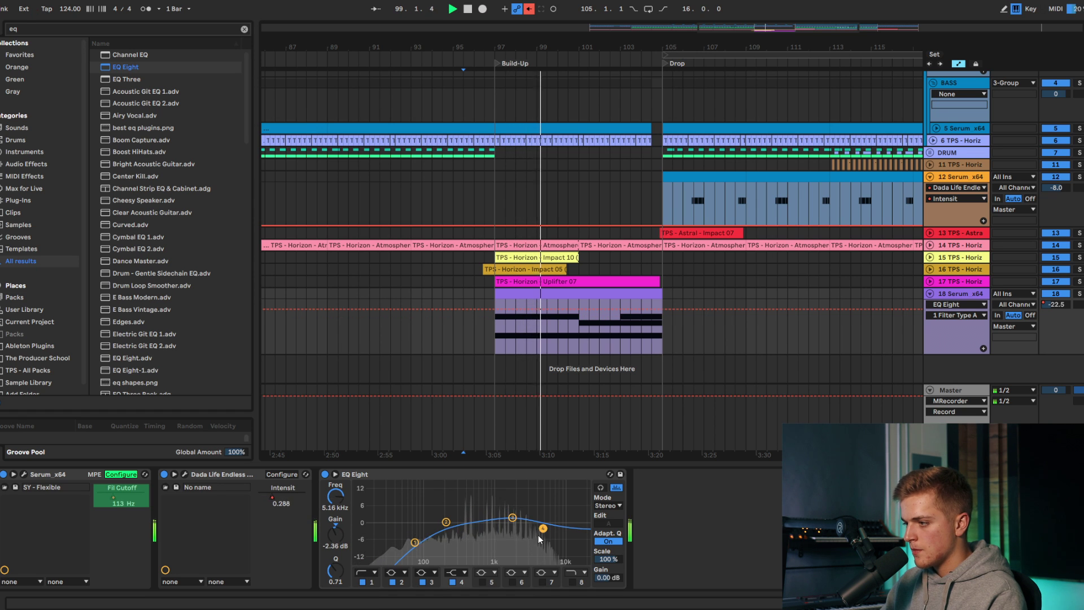
drag(414, 542, 424, 540)
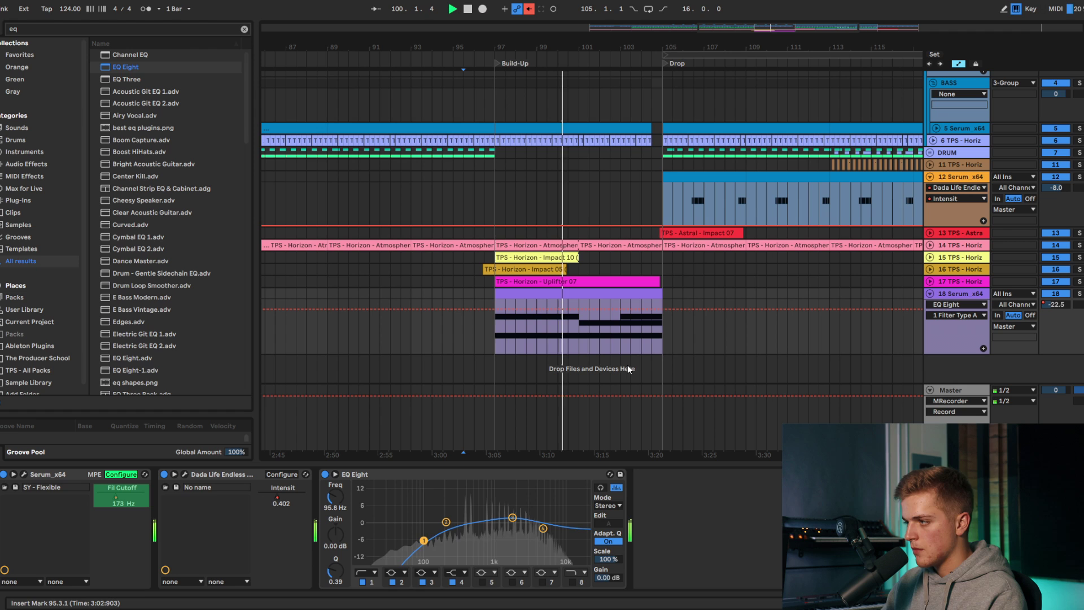
Step: Search the browser for vibrato, autopan and auto effects
click(25, 29)
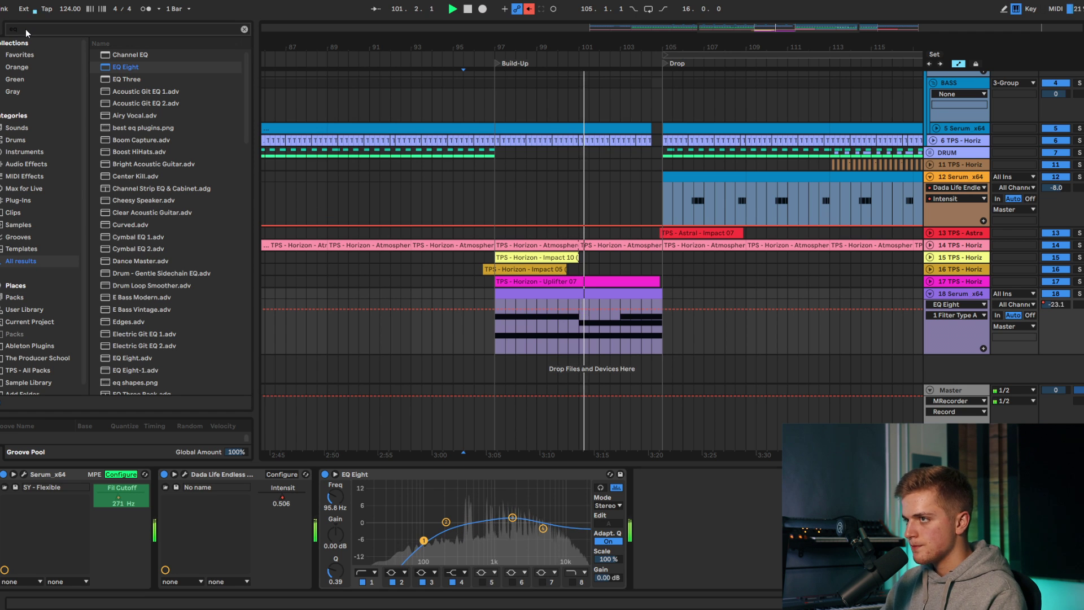
key(BackSpace)
key(BackSpace)
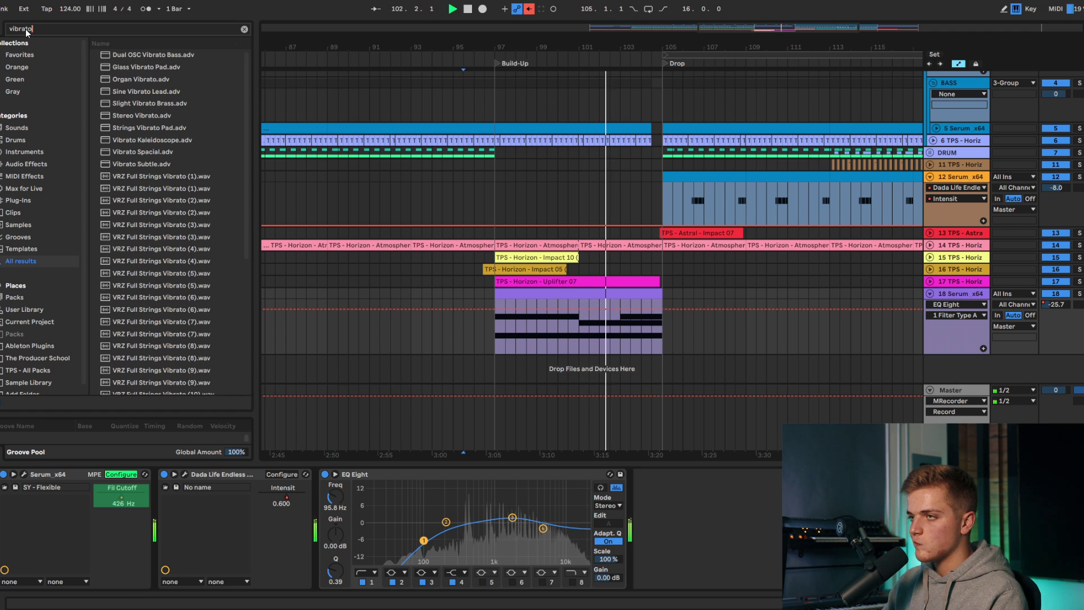
text(autopan)
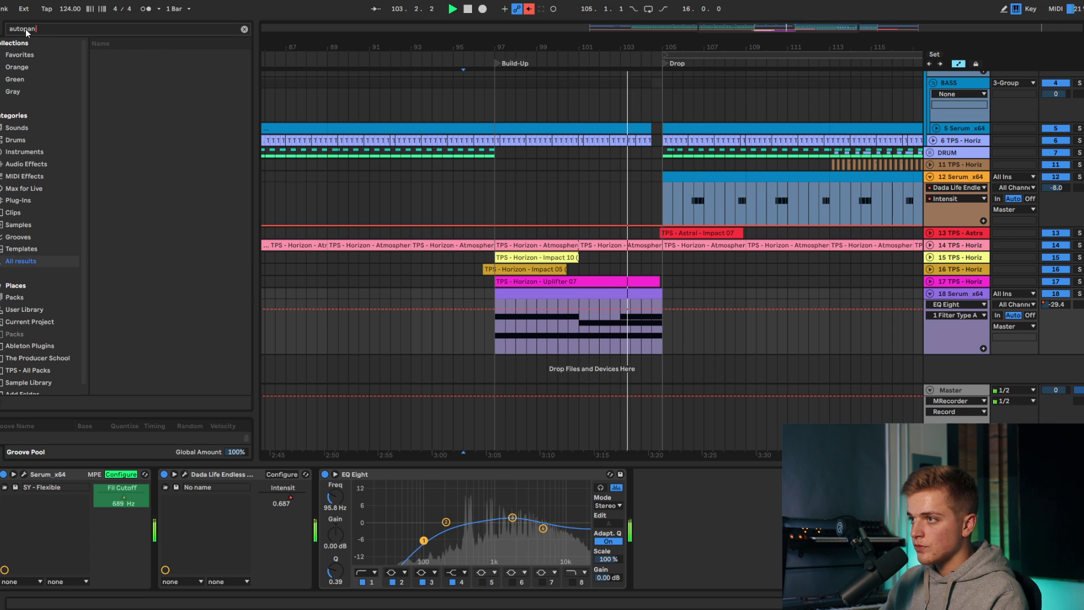
key(BackSpace)
key(BackSpace)
key(BackSpace)
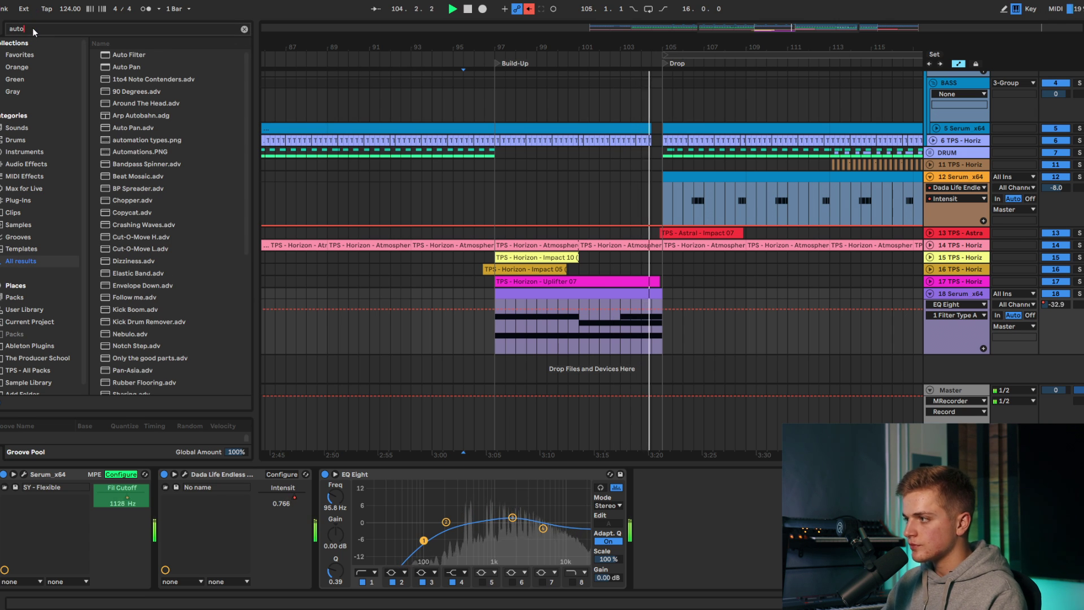
Step: Hide the device view and fold the 12 Serum, BASS, 3 Group and 2 Serum tracks in the arrangement
double_click(561, 461)
scroll(679, 470, down, 5)
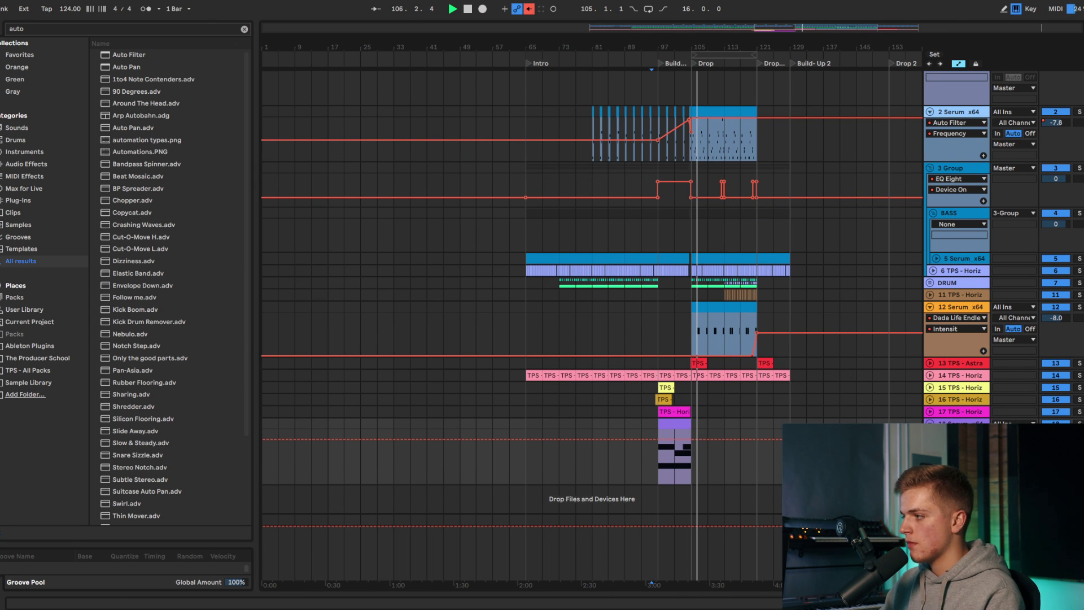
scroll(804, 417, up, 1)
click(930, 328)
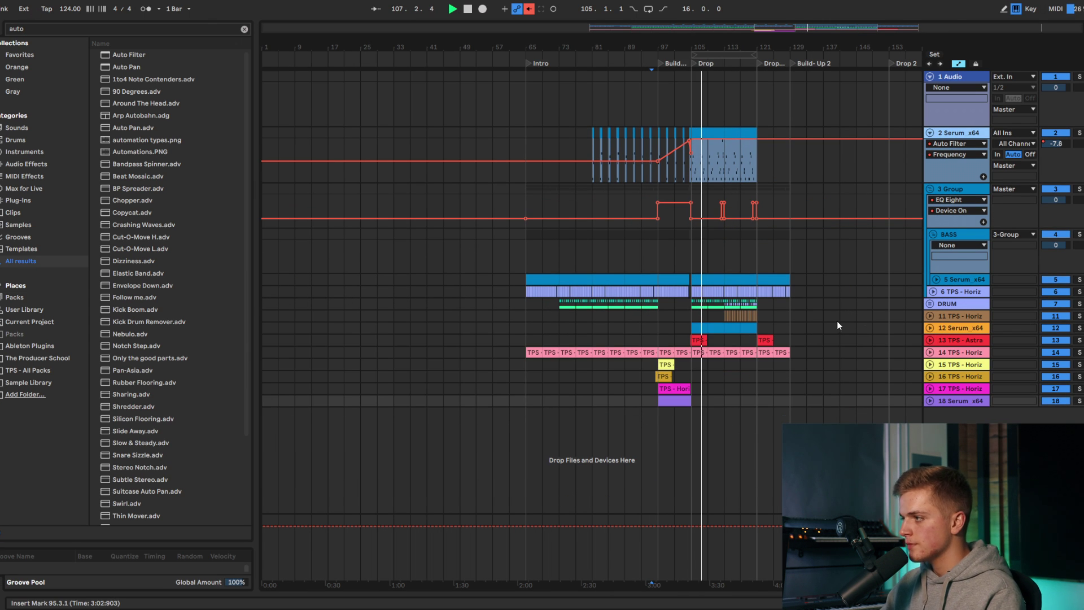
scroll(810, 334, up, 3)
click(934, 234)
click(931, 189)
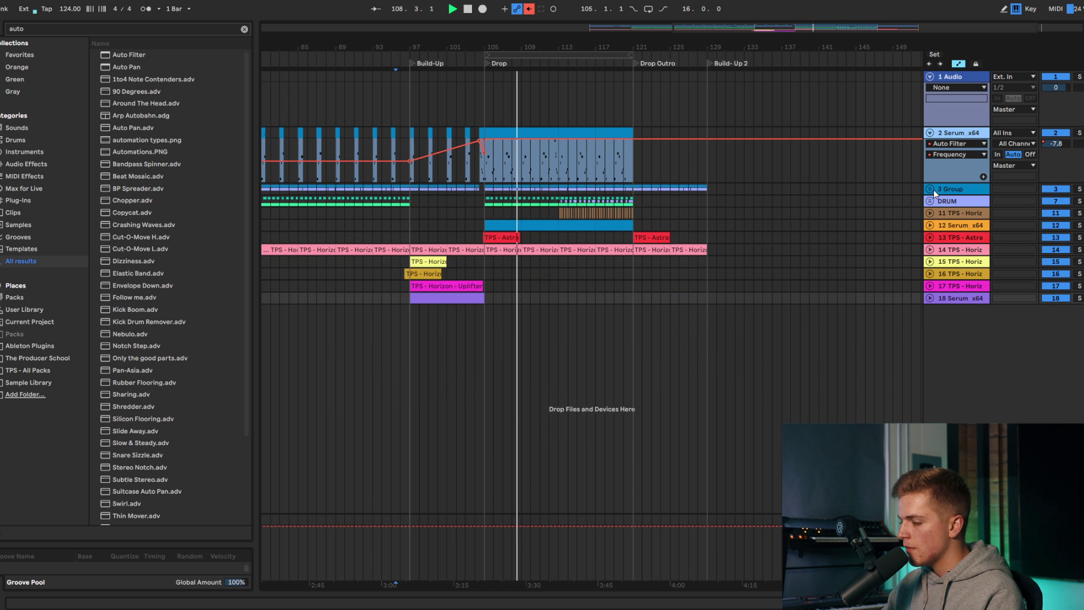
scroll(684, 243, down, 4)
scroll(665, 271, up, 3)
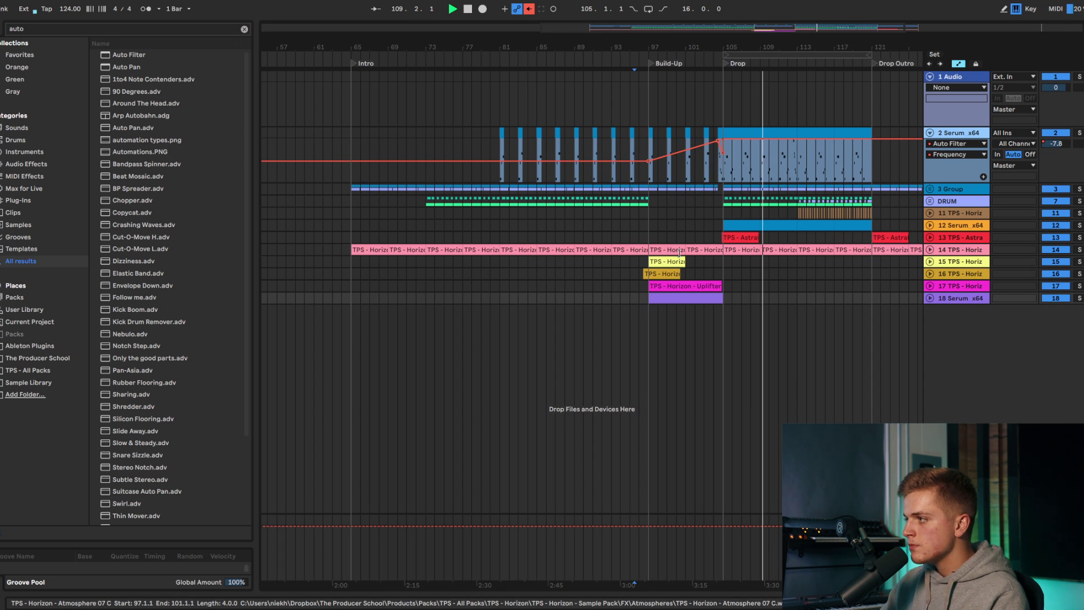
click(929, 133)
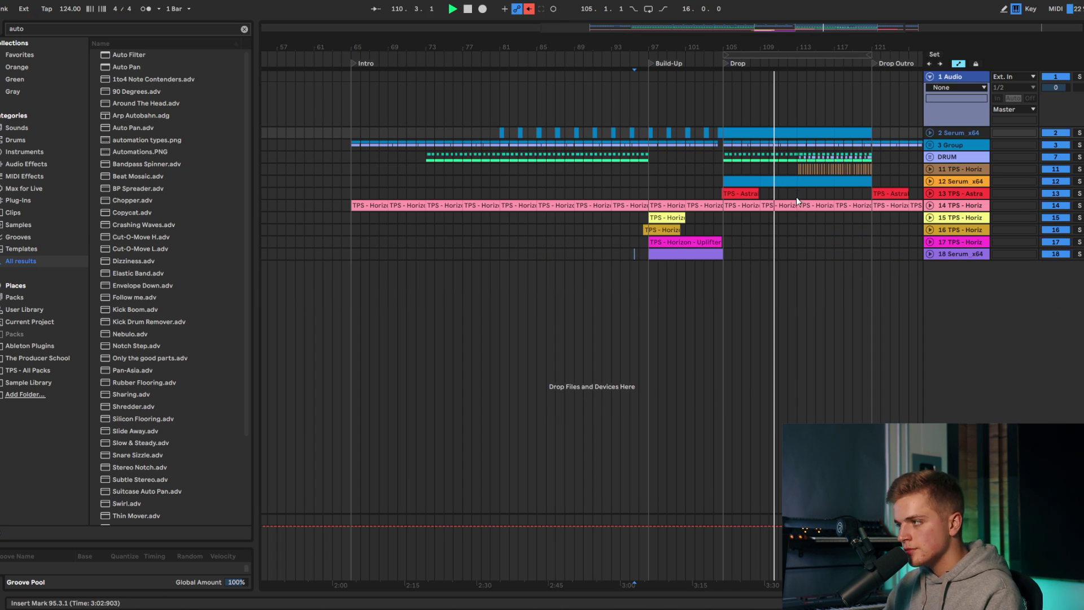
Step: Insert a new audio track directly below track 14
scroll(778, 212, up, 10)
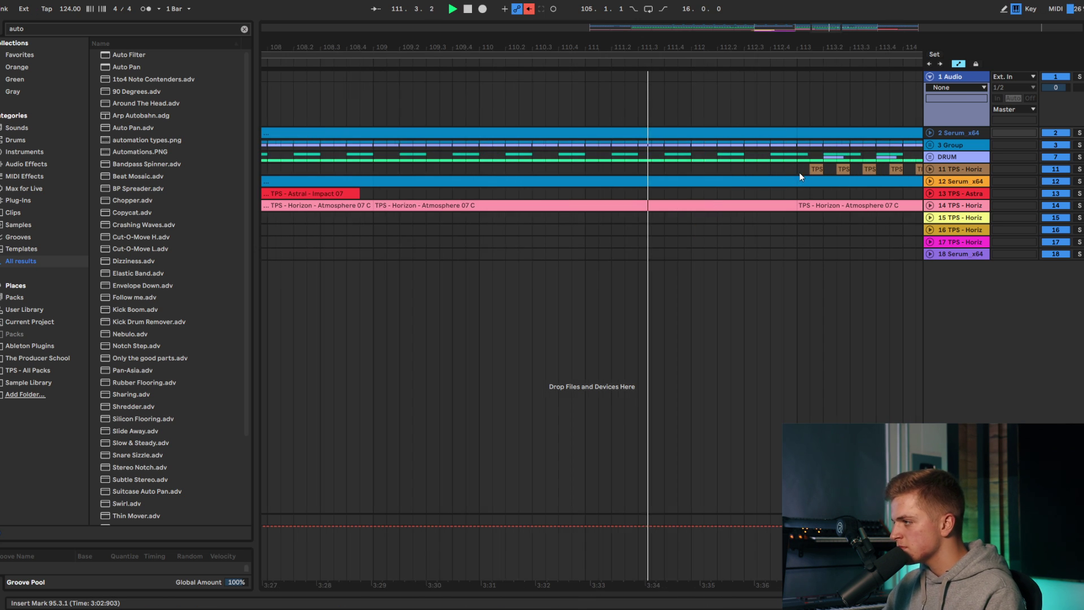
click(827, 168)
scroll(746, 192, down, 6)
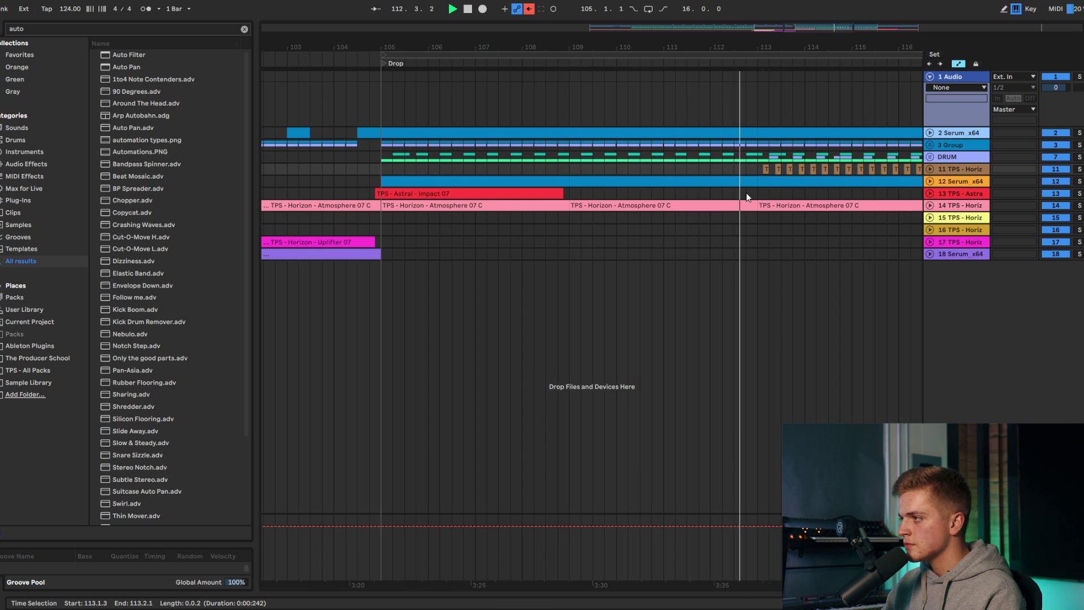
scroll(734, 214, down, 6)
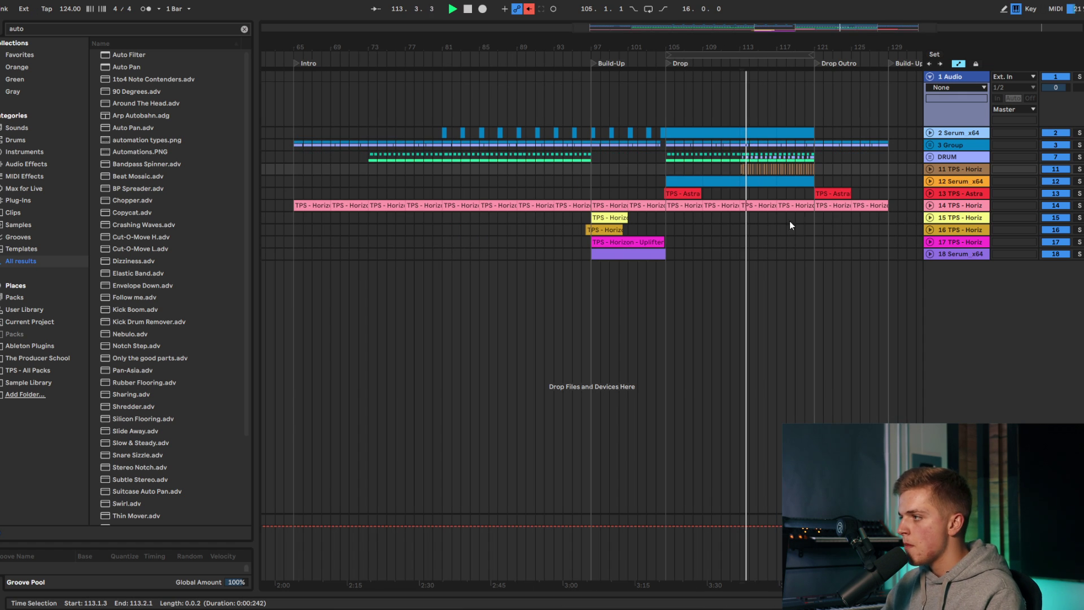
right_click(951, 215)
click(996, 314)
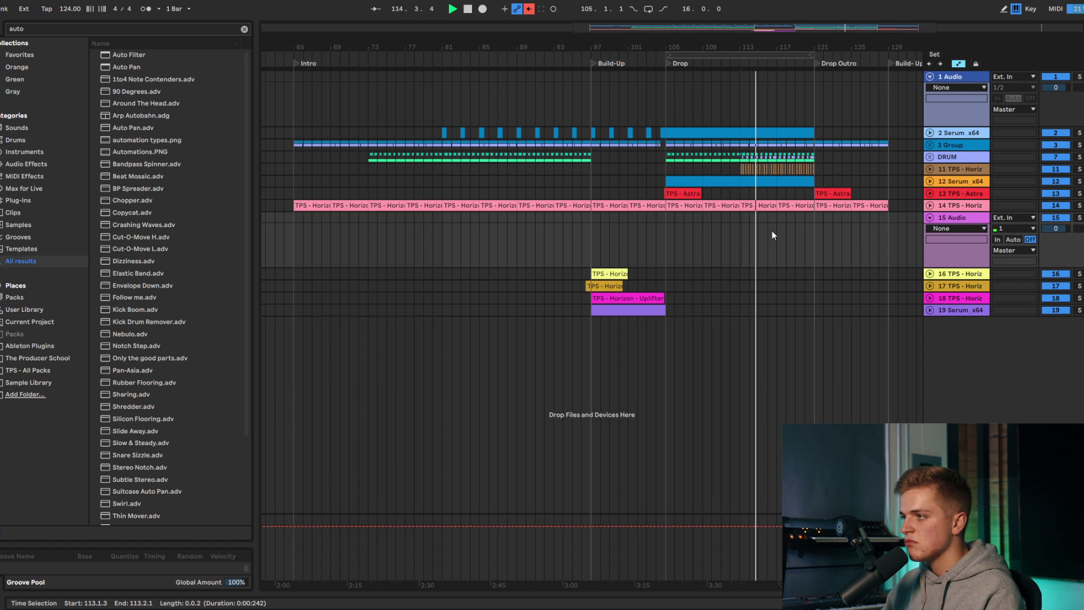
Step: Extend the repeating Atmosphere 07 clips on track 14 from bar 129 to bar 145
scroll(686, 253, down, 4)
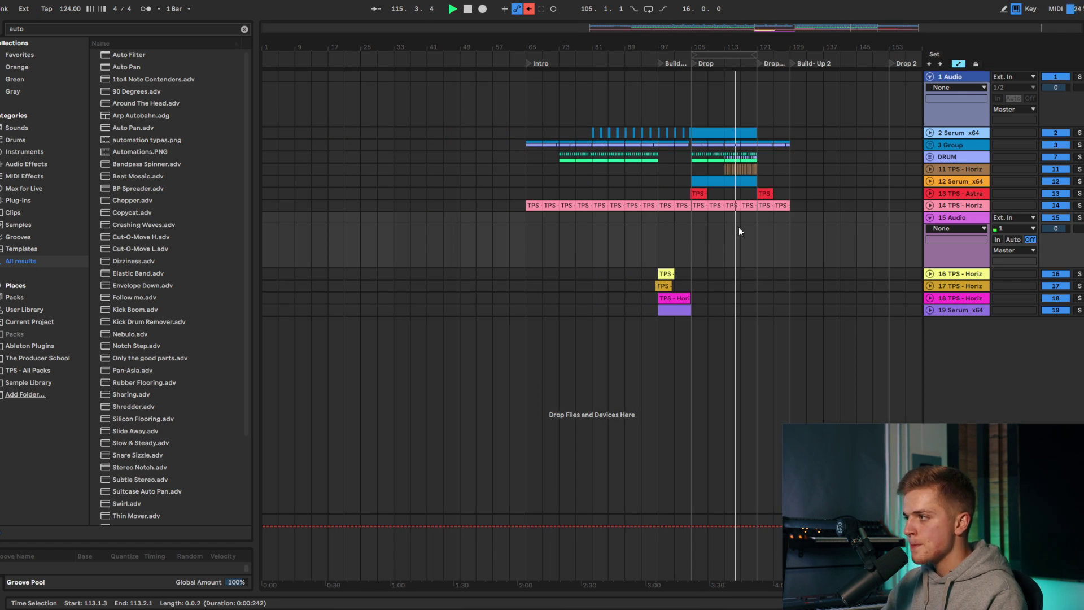
click(781, 206)
scroll(792, 235, up, 4)
scroll(788, 234, left, 5)
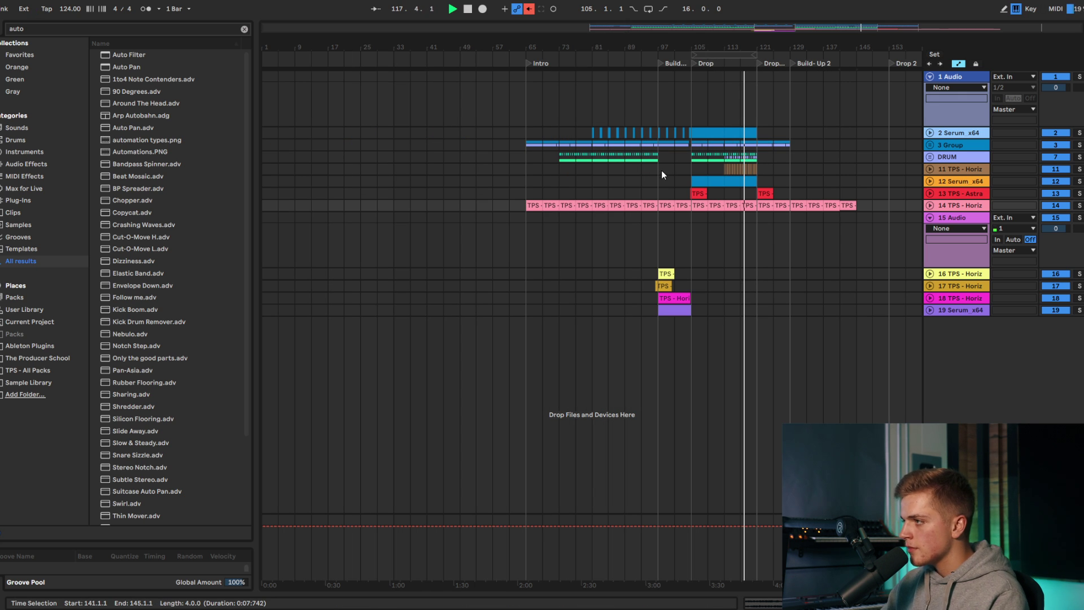
Step: Copy bars 105 to 113 of the 2 Serum track and paste them at the start of Build-Up 2, bar 129
click(745, 133)
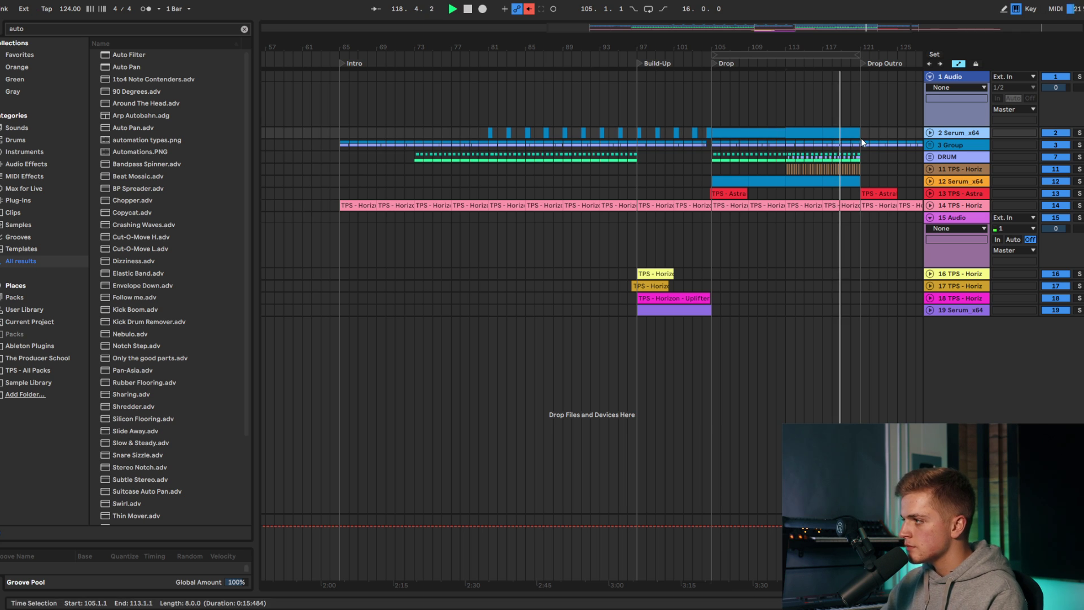
scroll(841, 139, down, 4)
scroll(845, 140, up, 4)
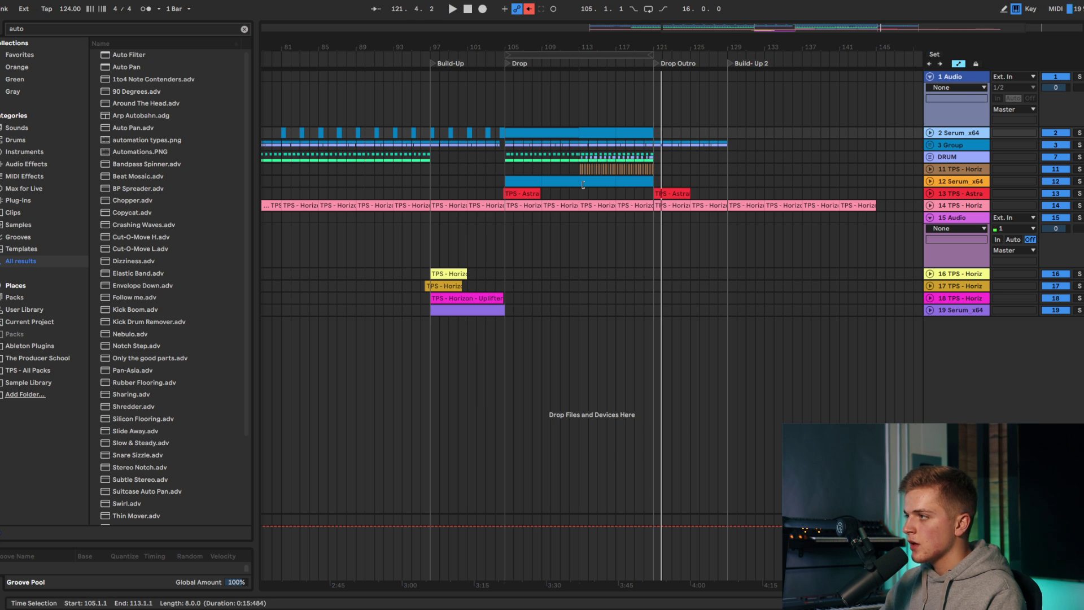
scroll(745, 157, down, 4)
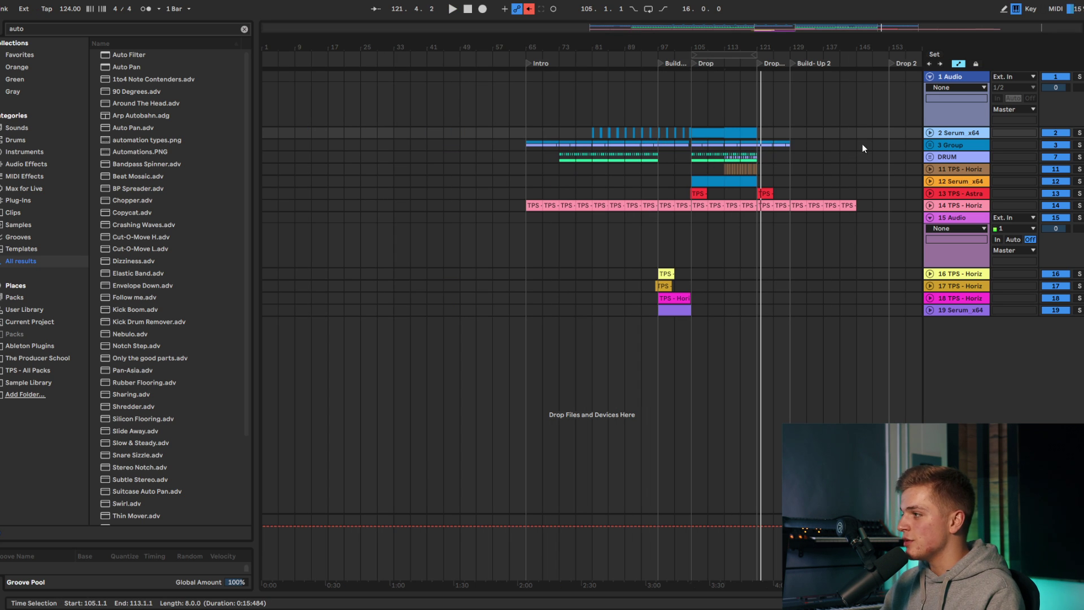
click(798, 149)
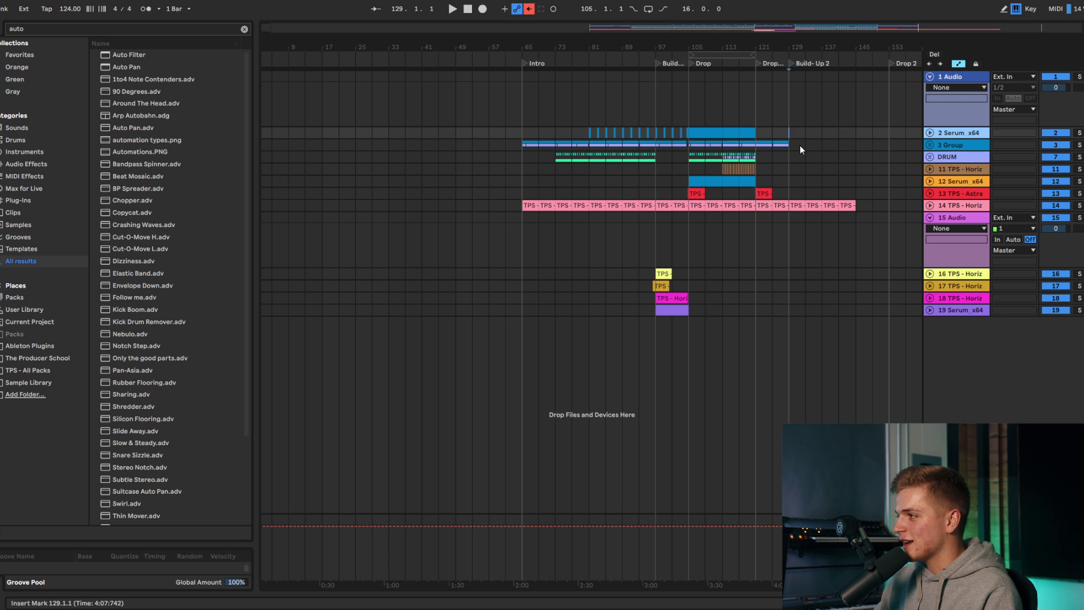
click(702, 136)
drag(788, 137, 1016, 123)
scroll(891, 135, up, 4)
key(minus)
key(minus)
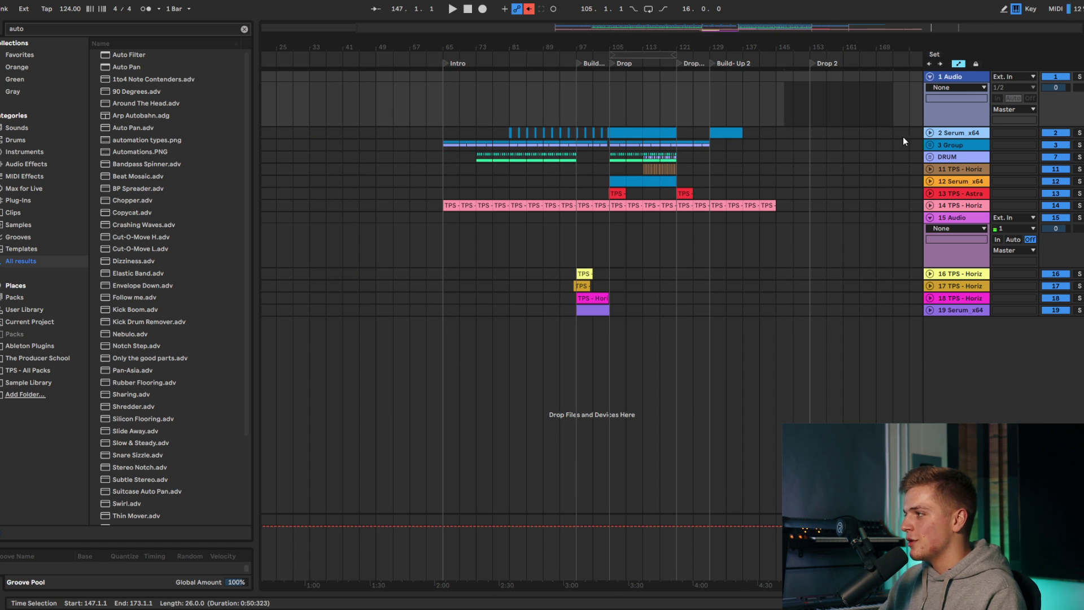
Step: Unfold the 2 Serum track to show its Auto Filter frequency automation around Build-Up 2, keeping 3 Group folded
click(929, 133)
click(929, 189)
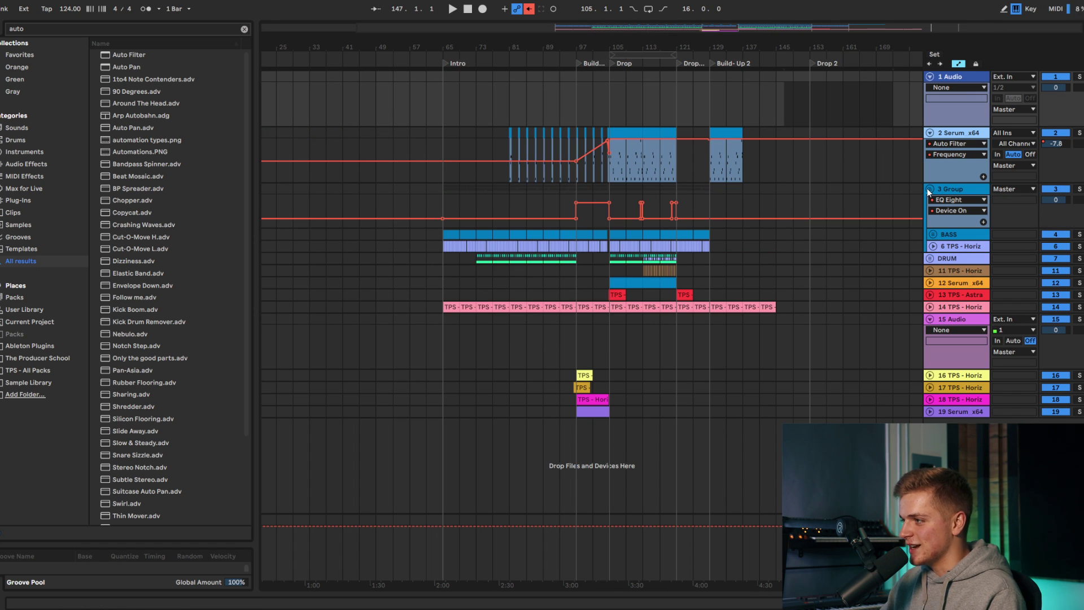
click(929, 192)
click(703, 167)
key(plus)
key(plus)
key(plus)
key(plus)
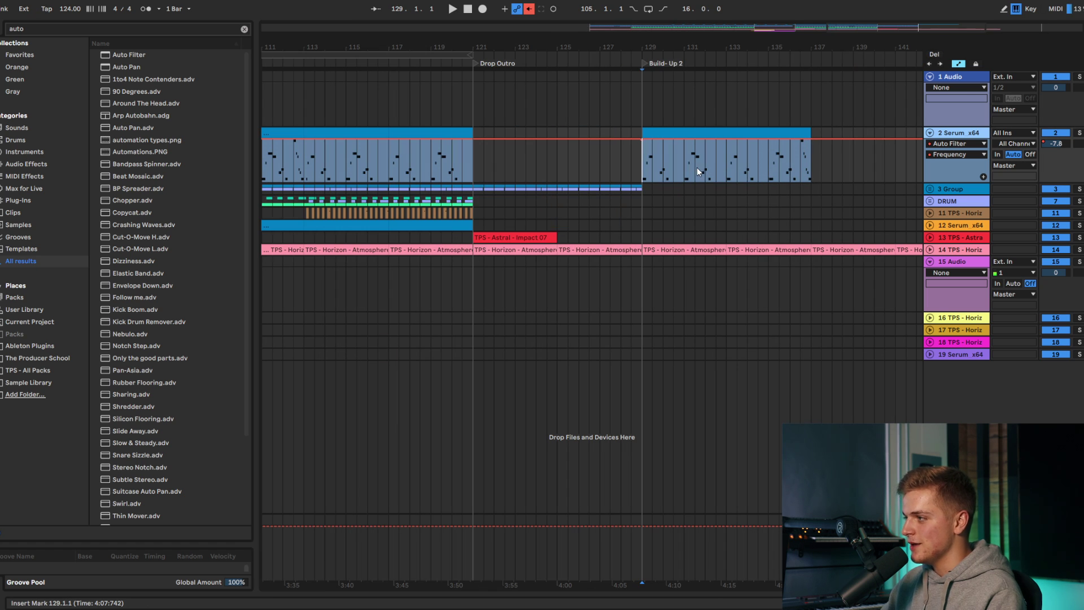
Step: Duplicate the 8-bar 2 Serum clip in Build-Up 2 twice so that it fills up to Drop 2 at bar 153
click(680, 134)
key(minus)
key(minus)
key(ctrl+d)
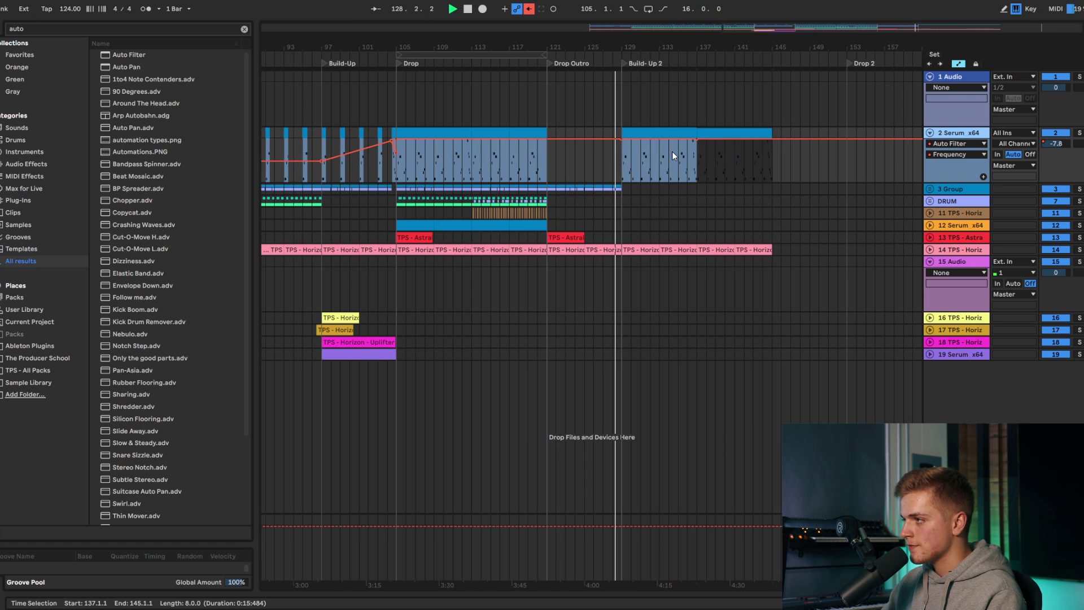
key(ctrl+d)
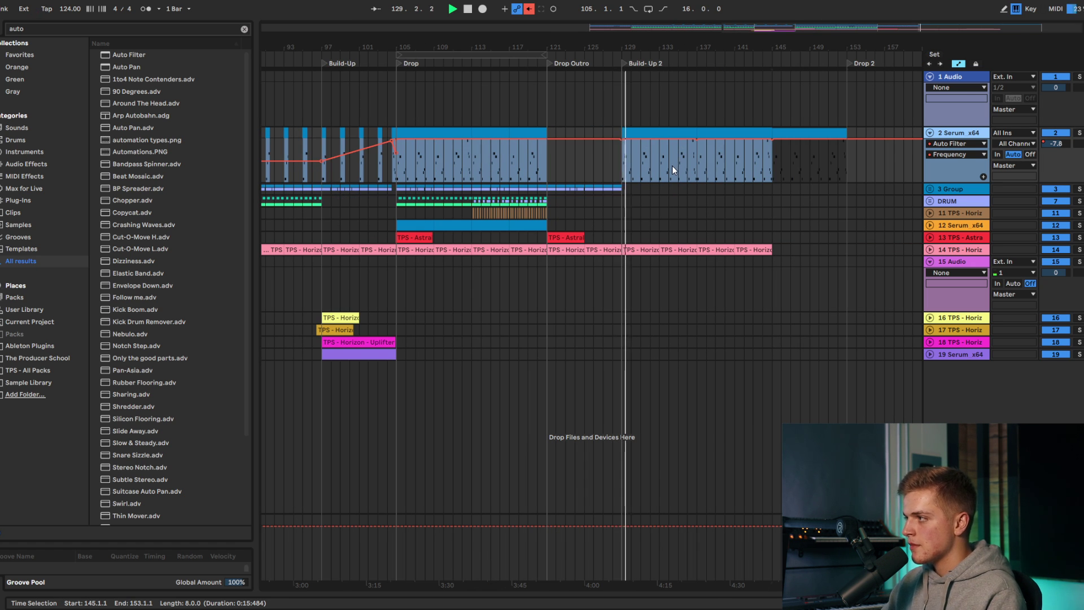
Step: Play around the Drop Outro, select bars 121 to 129 of the bass, and unfold 3 Group and BASS
click(604, 170)
key(space)
key(space)
drag(621, 192, 547, 191)
click(929, 189)
key(space)
key(space)
click(519, 236)
key(space)
key(space)
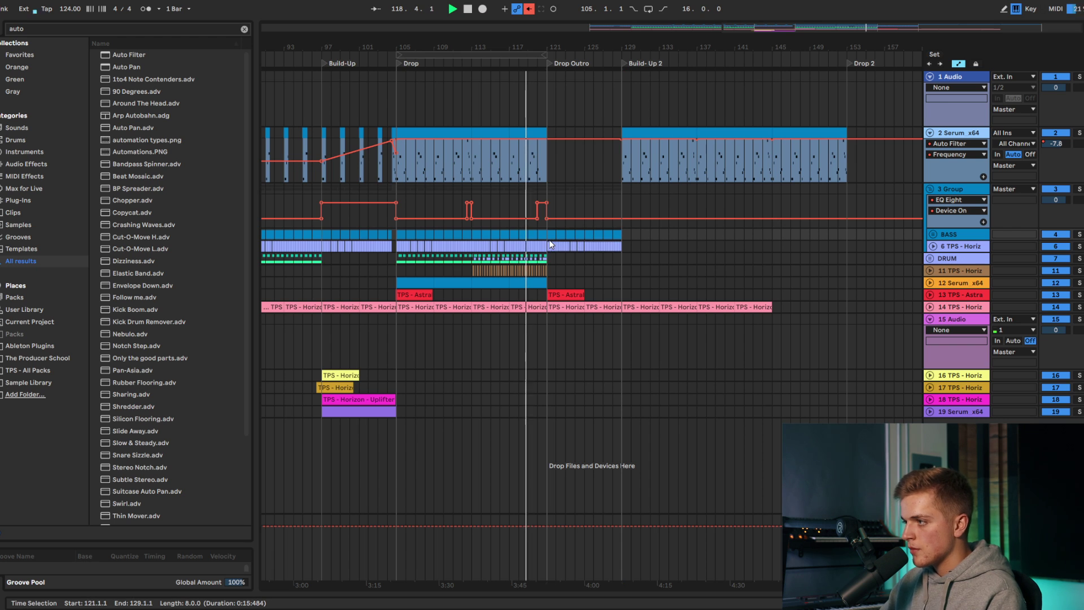
click(934, 235)
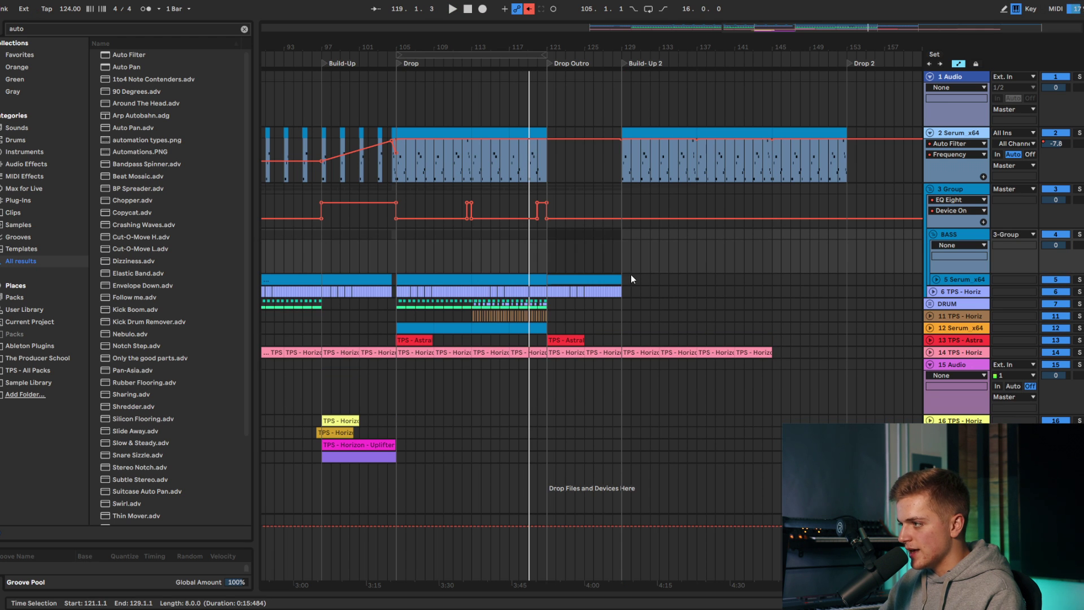
Step: Duplicate the 8-bar section of the 5 Serum bass across Build-Up 2 and delete its copy from bar 145 to 153
key(ctrl+d)
key(ctrl+d)
key(ctrl+d)
key(ctrl+d)
key(ctrl+z)
click(526, 251)
key(space)
click(722, 266)
key(Delete)
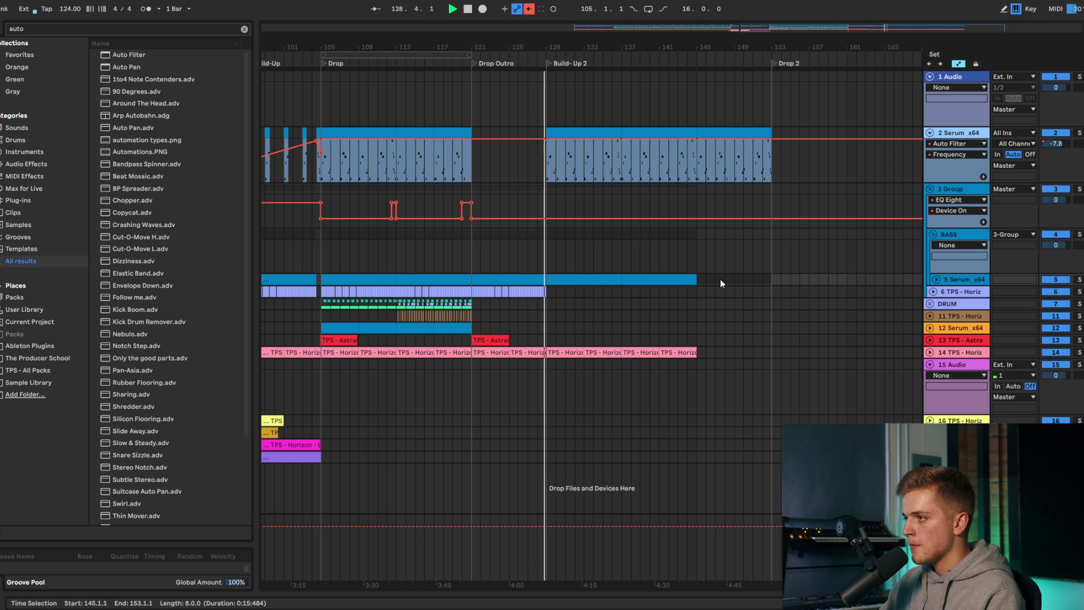
Step: Automate the 2 Serum track's Auto Filter frequency to drop at bar 129 and rise steadily to bar 145
key(minus)
key(minus)
key(minus)
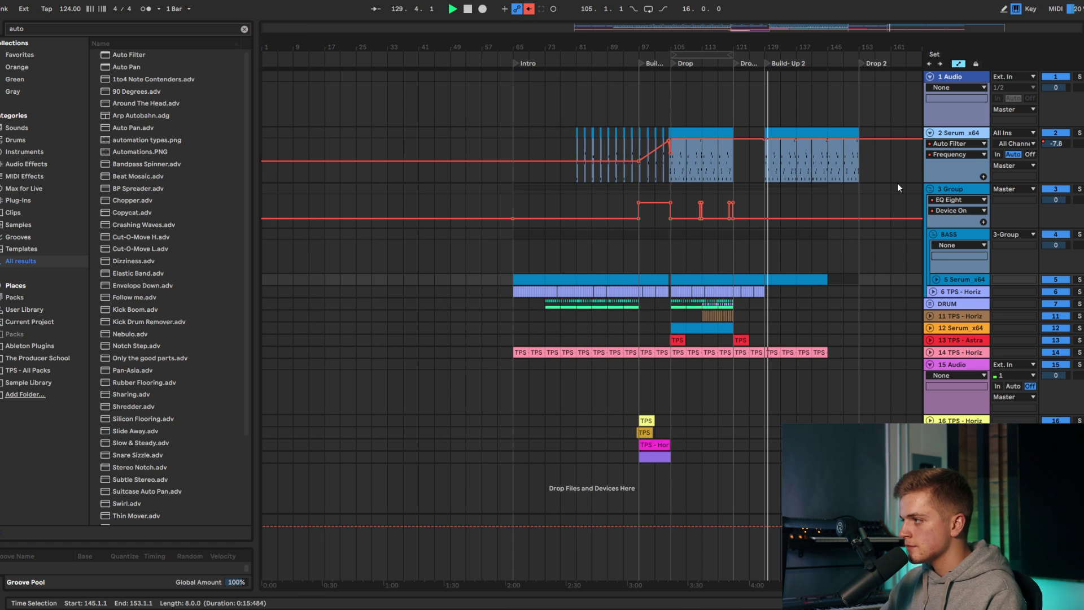
key(plus)
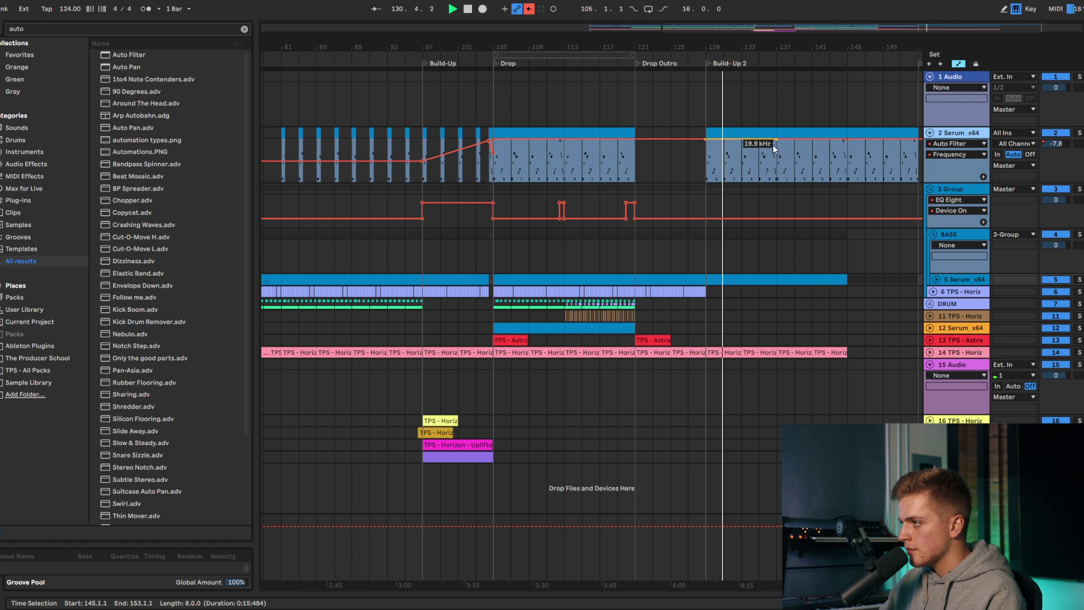
key(space)
drag(706, 138, 705, 163)
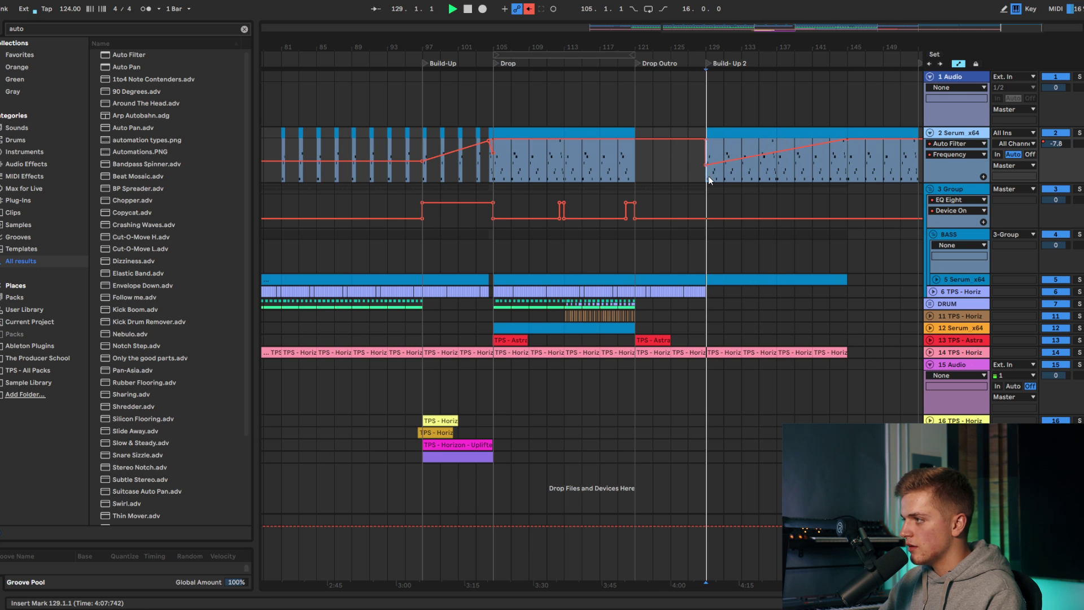
key(minus)
key(plus)
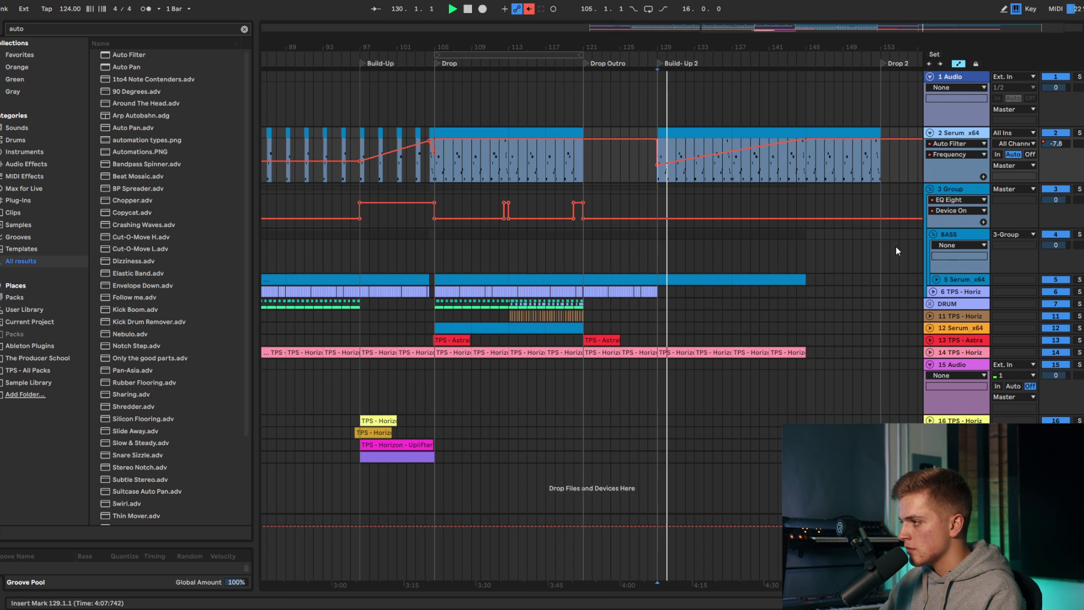
Step: Unfold the 5 Serum bass track, search the browser for EQ, add an EQ Eight and show its band 1 frequency automation
click(948, 279)
click(936, 280)
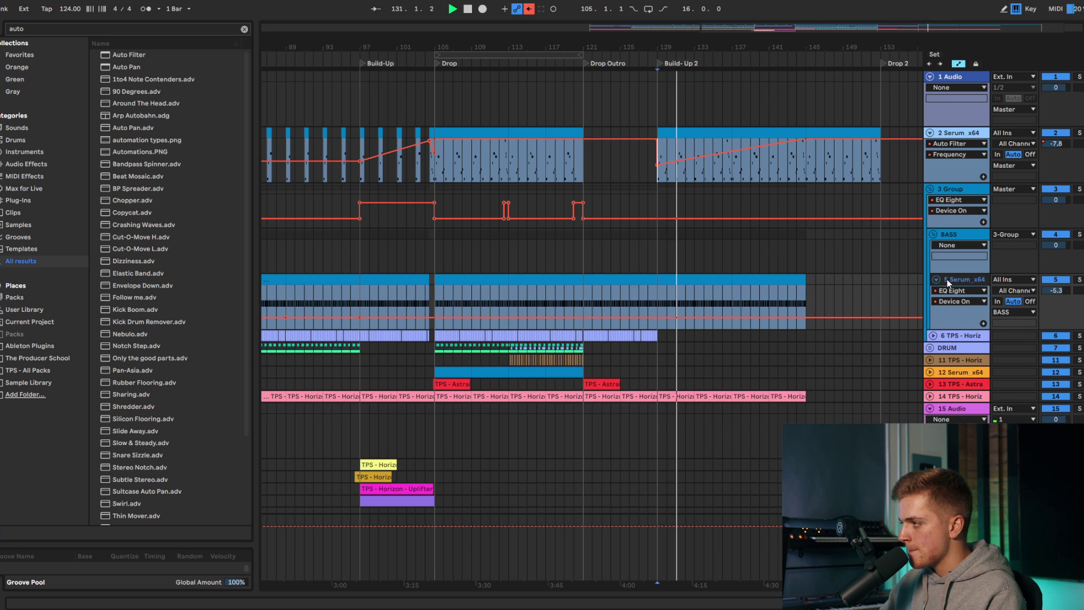
double_click(951, 279)
scroll(429, 519, right, 1)
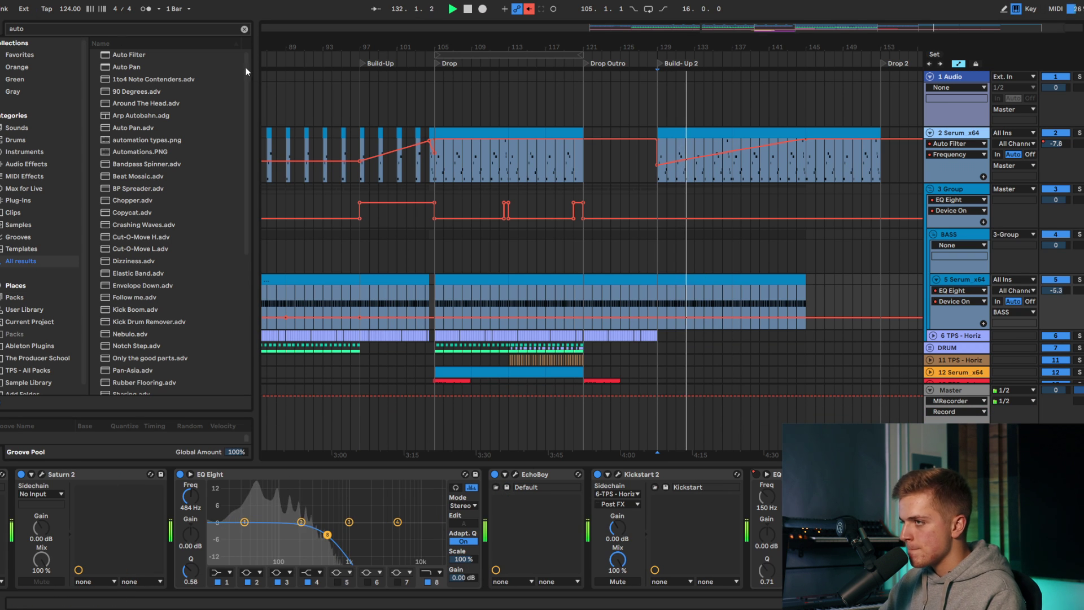
click(37, 32)
text(EQ)
double_click(129, 67)
key(space)
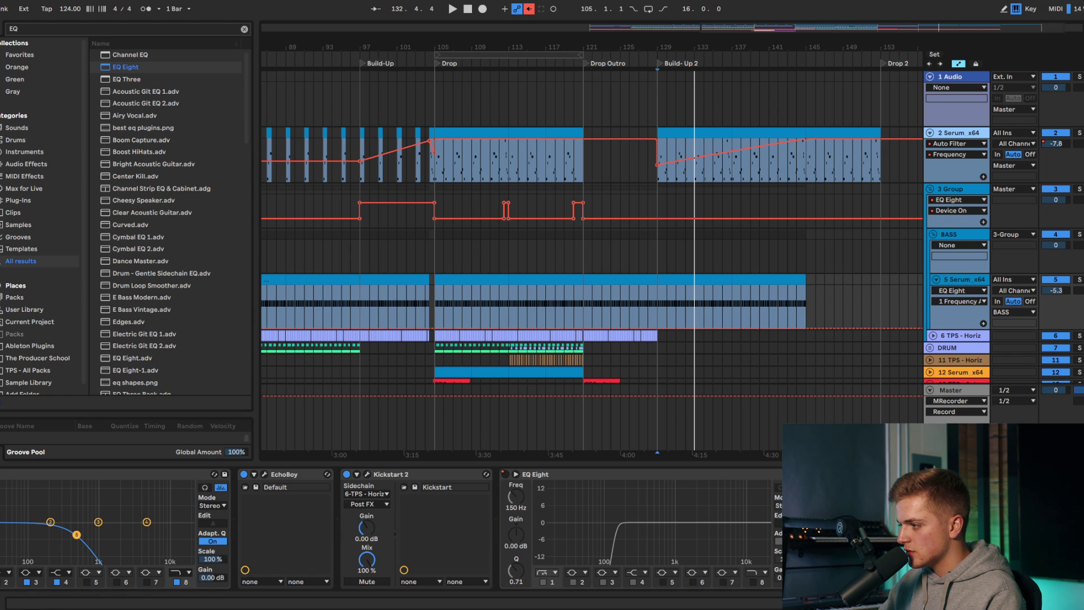
key(space)
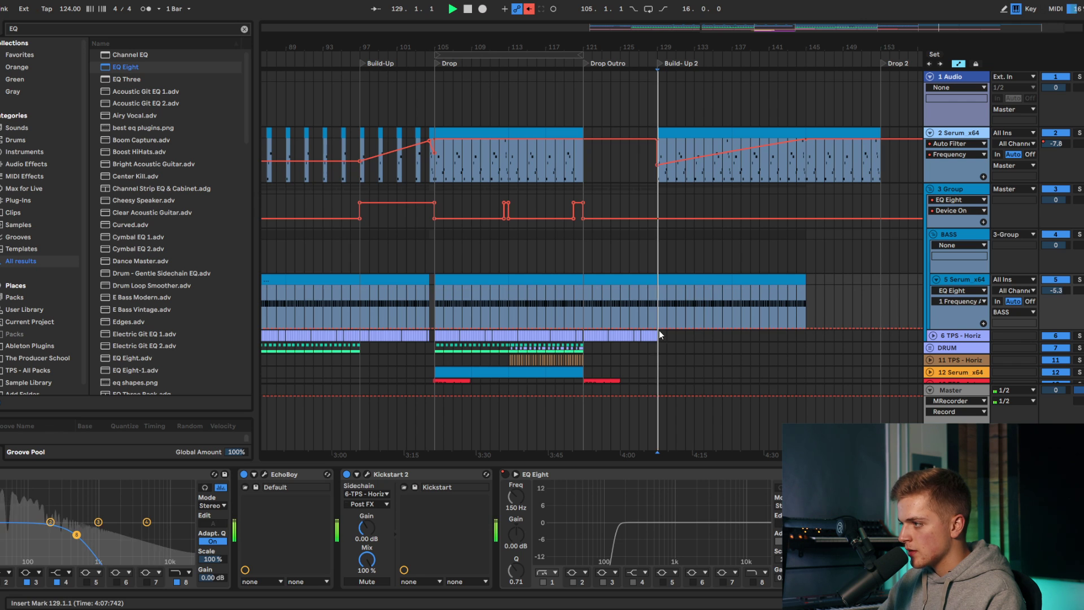
Step: Automate the 5 Serum bass's EQ Eight band 1 frequency to rise from bar 129 to bar 145 and play it
key(space)
drag(657, 323, 805, 300)
scroll(797, 305, down, 3)
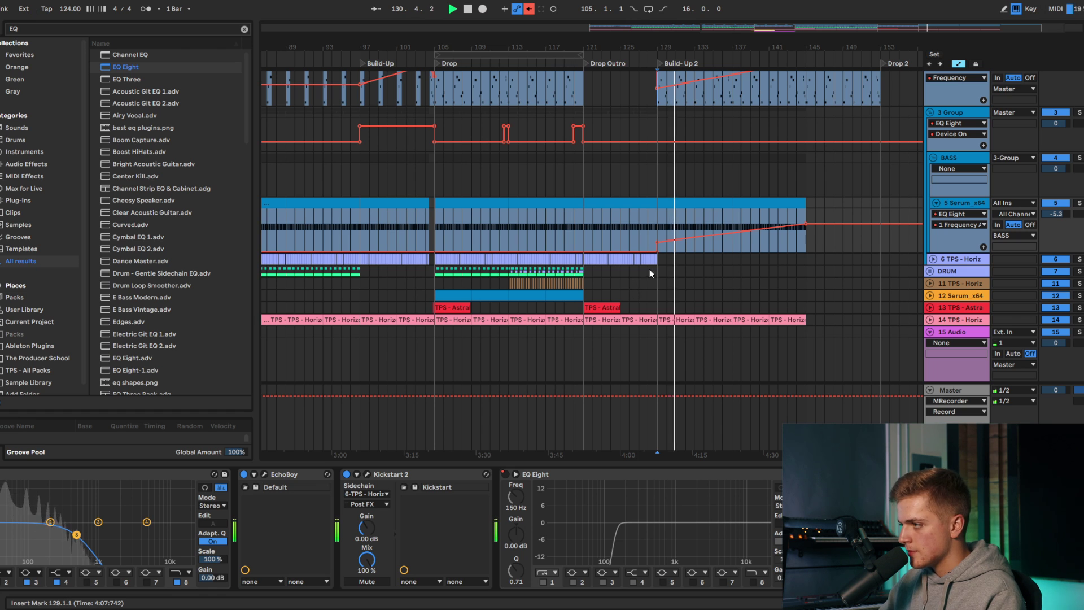
scroll(807, 226, up, 2)
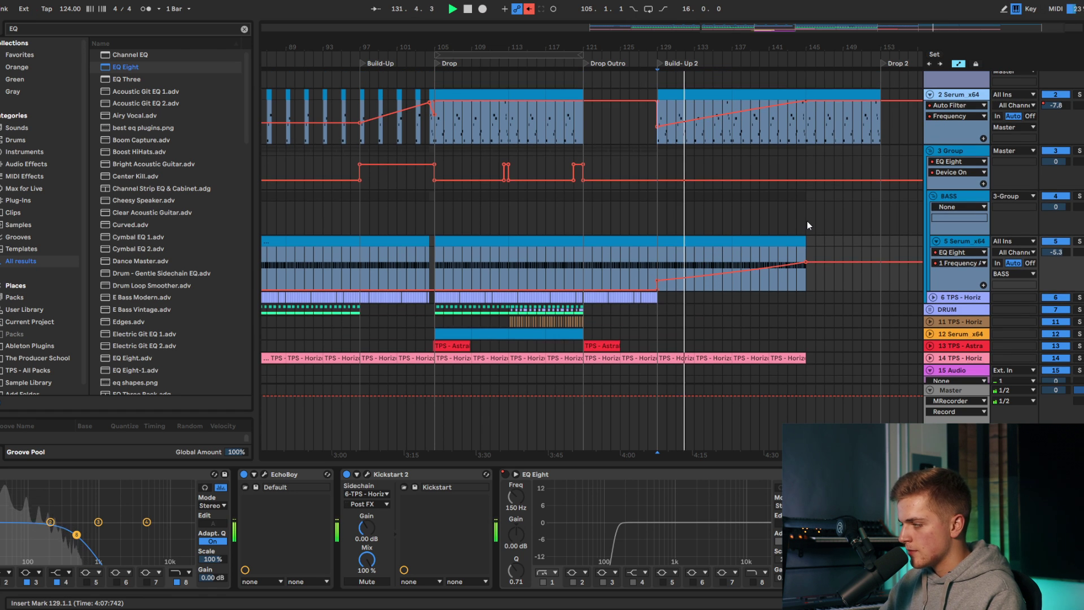
scroll(790, 223, down, 2)
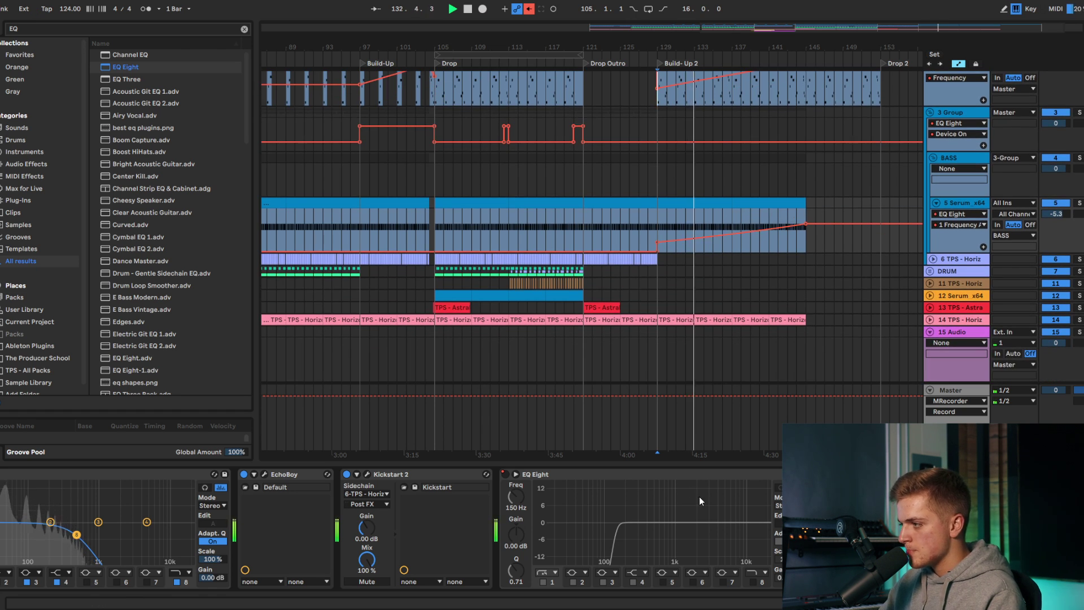
Step: Copy the 19 Serum clip from the Build-Up across bars 129 to 145 and unfold its track
drag(712, 464, 707, 502)
scroll(684, 404, down, 3)
click(677, 479)
key(ctrl+c)
click(791, 479)
key(space)
scroll(841, 479, up, 3)
key(ctrl+v)
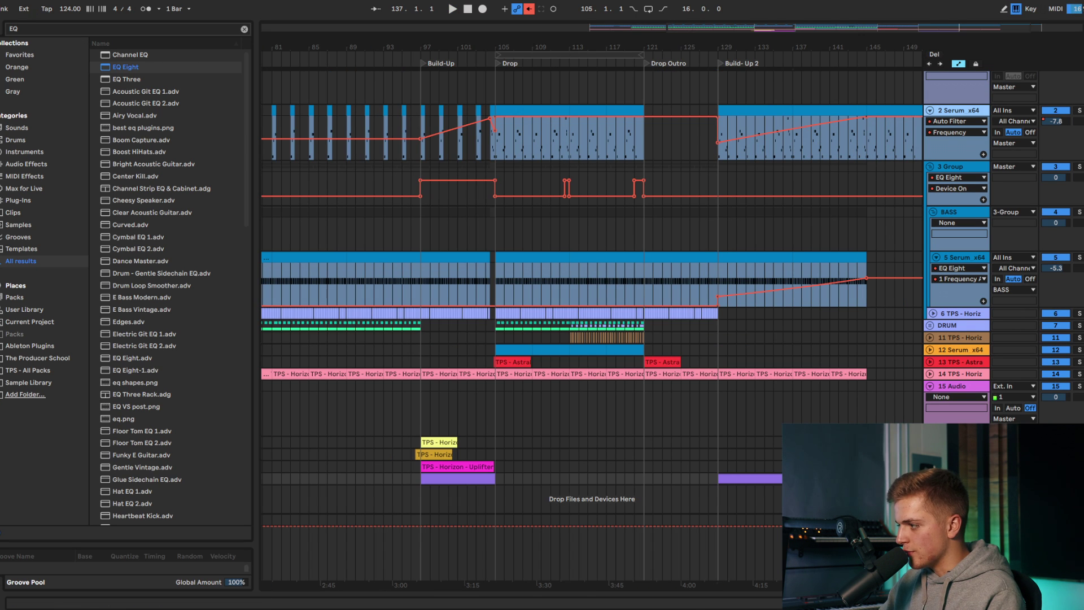
click(930, 479)
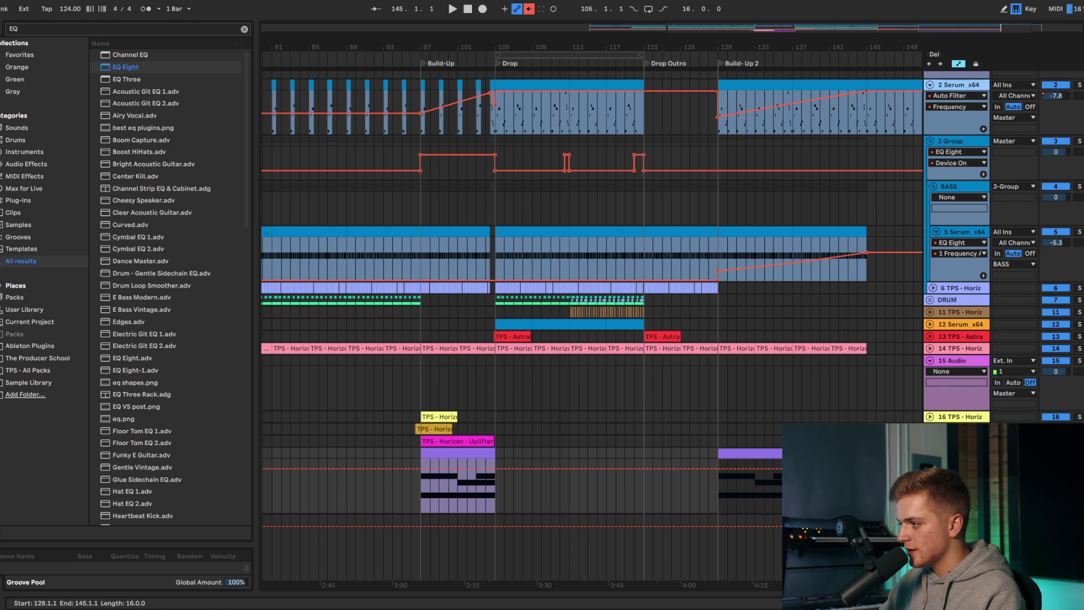
Step: Delete the changing notes in the 19 Serum Build-Up 2 clip and hold A#3 and G3 through all 16 bars
double_click(824, 453)
drag(66, 367, 67, 344)
drag(717, 358, 689, 384)
key(Delete)
drag(590, 375, 922, 377)
key(Delete)
key(ctrl+a)
key(space)
click(925, 395)
key(ctrl+a)
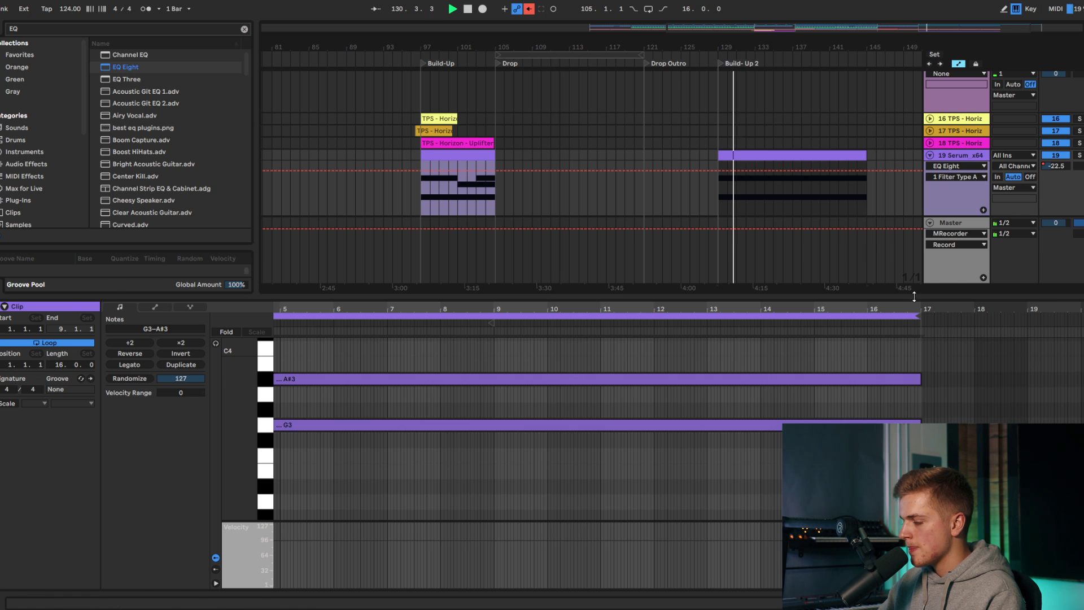
key(ctrl+alt+l)
Step: Fold and delete the empty 15 Audio track
scroll(858, 296, down, 4)
scroll(870, 307, up, 1)
click(930, 358)
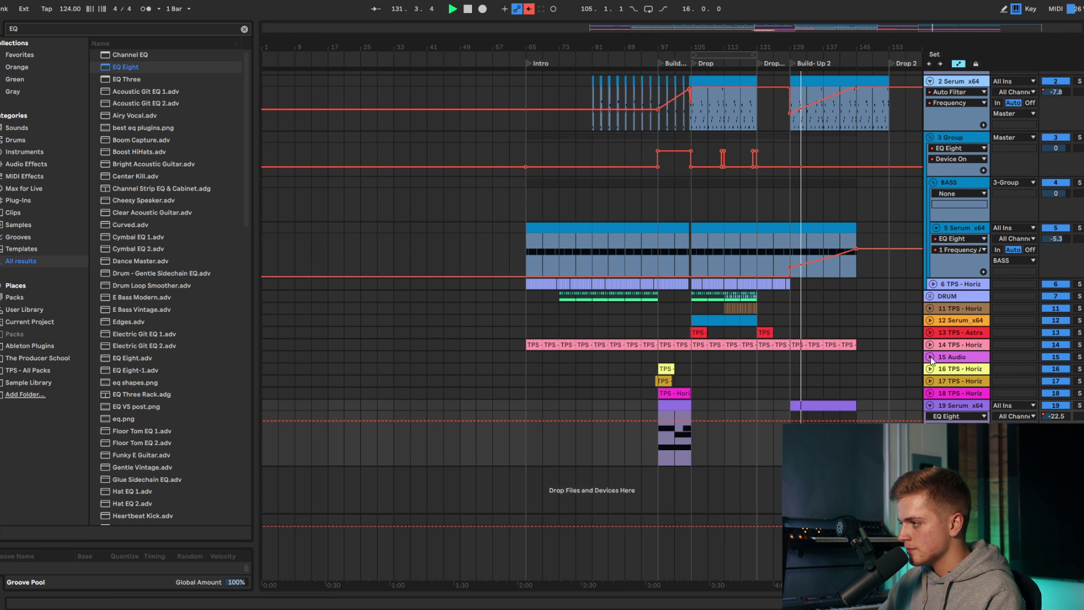
click(954, 359)
key(Delete)
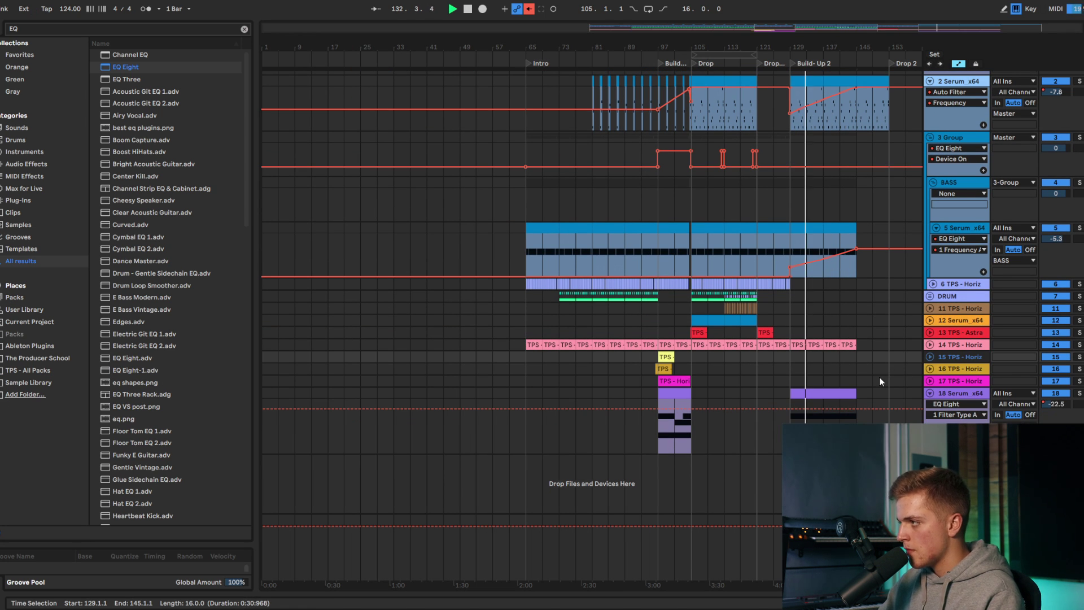
Step: Set the 18 Serum pitch bend range to 3 semitones, expose its bend parameters, and show the Pitch Bend automation
double_click(946, 392)
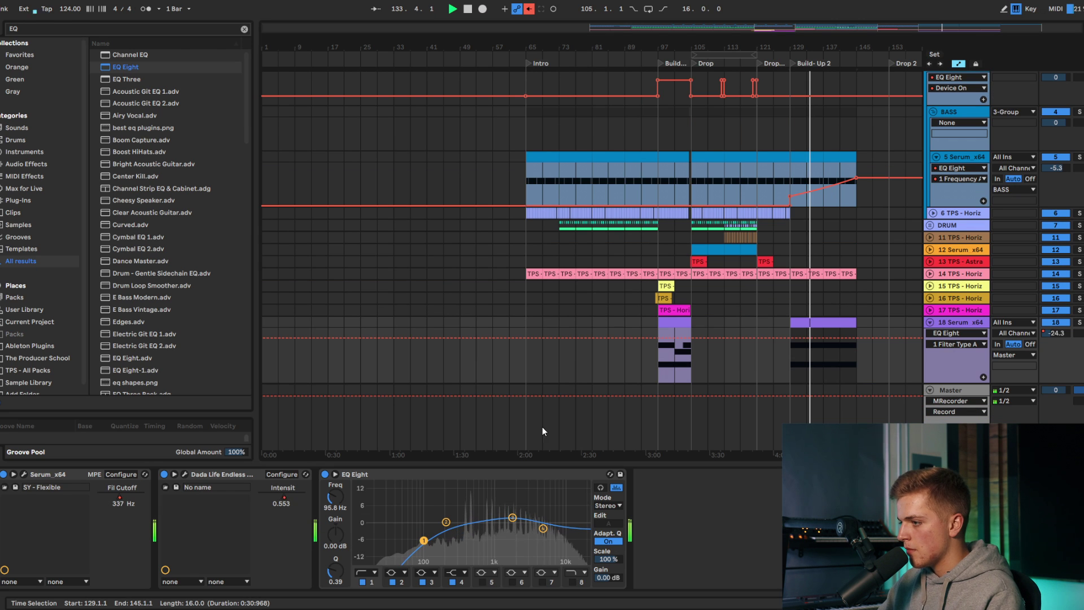
key(space)
click(24, 474)
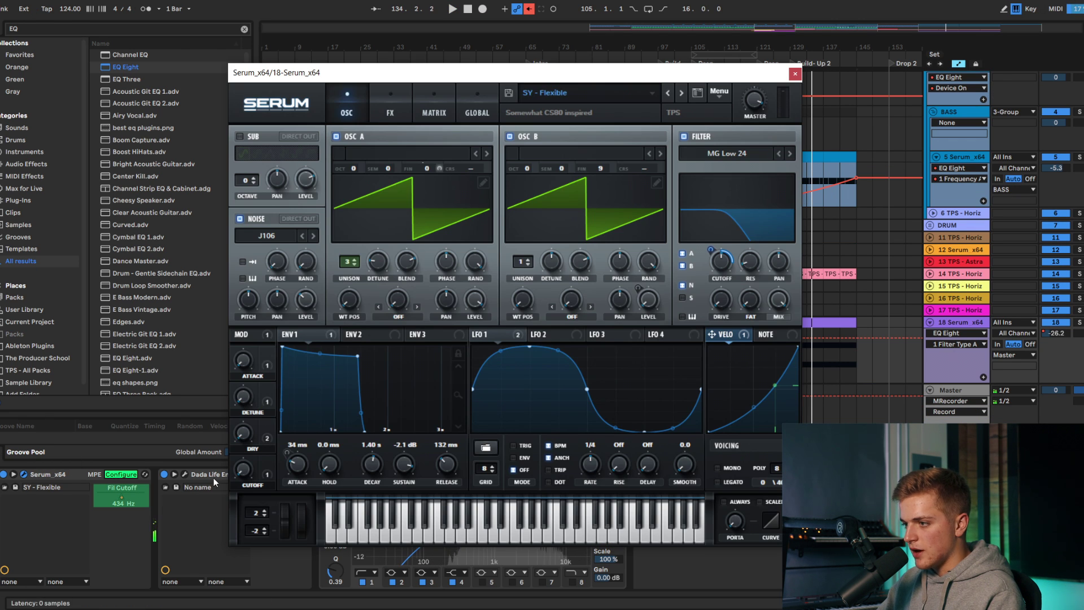
drag(257, 511, 256, 507)
click(286, 513)
click(302, 513)
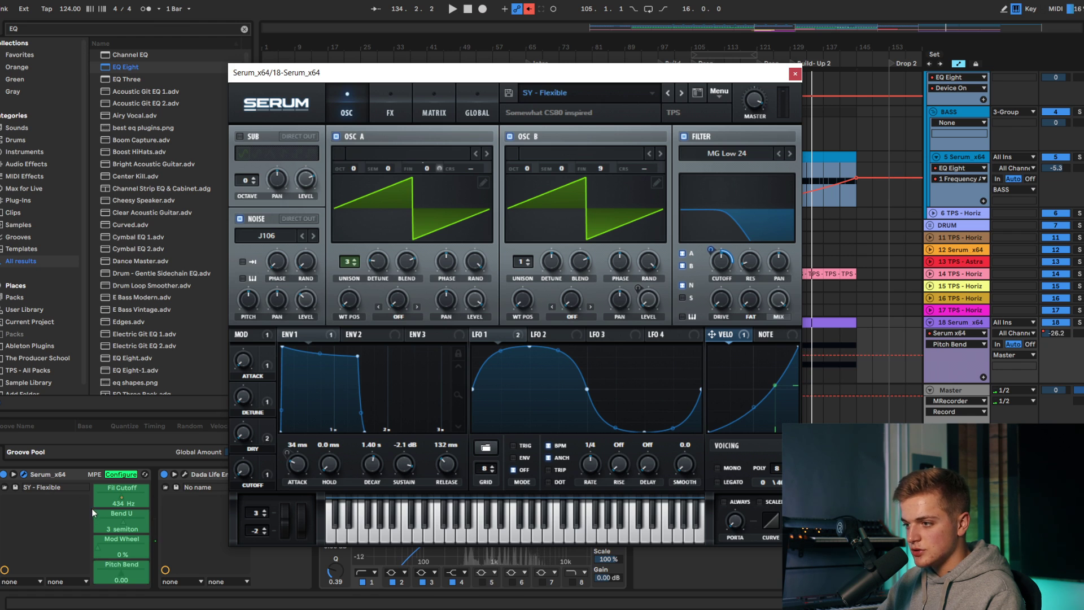
right_click(142, 567)
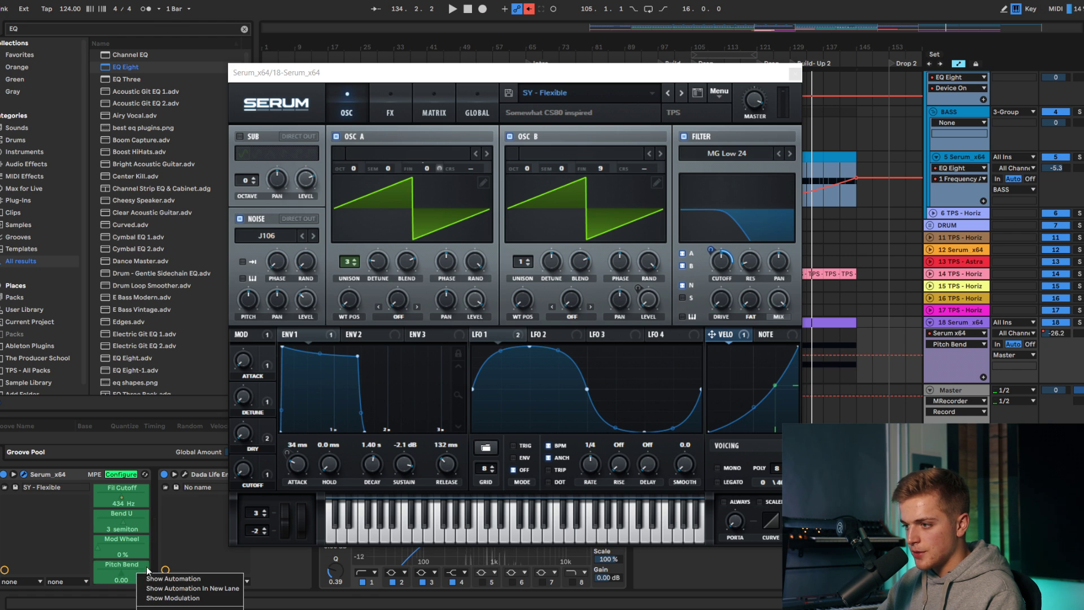
click(163, 579)
Step: Close the Serum window and automate Pitch Bend to rise from bar 137 to bar 145 while playing from bar 137
key(space)
click(796, 74)
click(823, 355)
drag(857, 355, 856, 336)
click(823, 339)
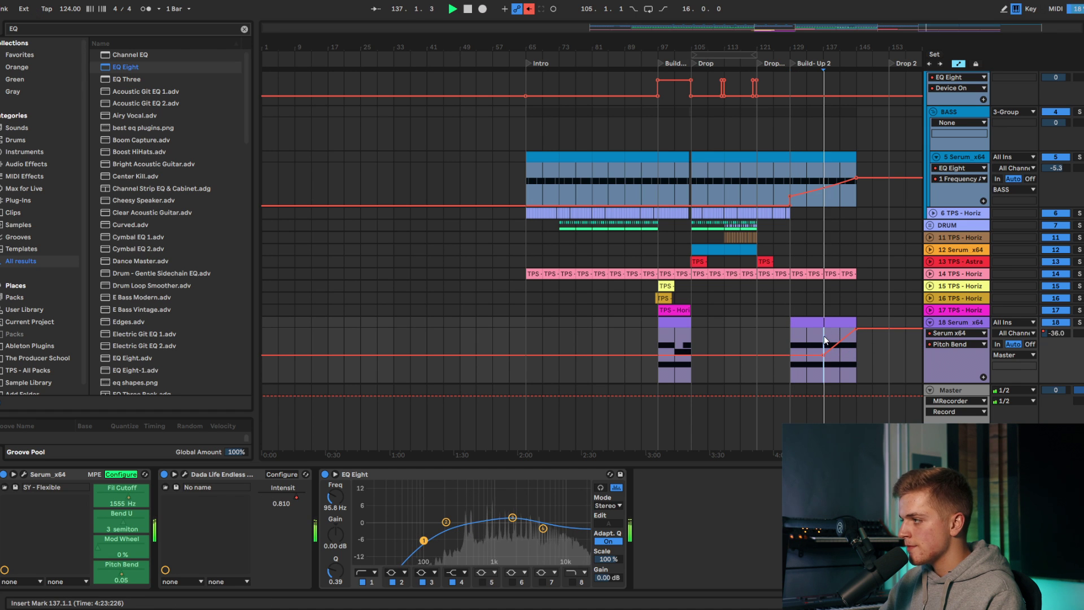
scroll(827, 340, up, 3)
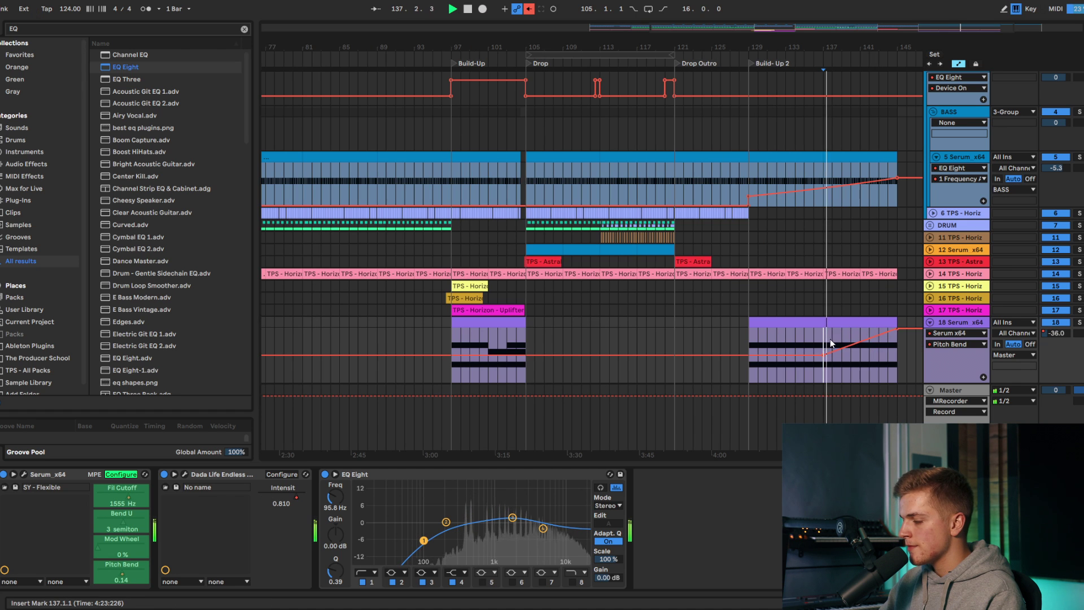
Step: Stretch the 18 Serum track's Endless Smile Intensity automation in Build-Up 2 so its rise ends at bar 145
click(963, 333)
click(967, 362)
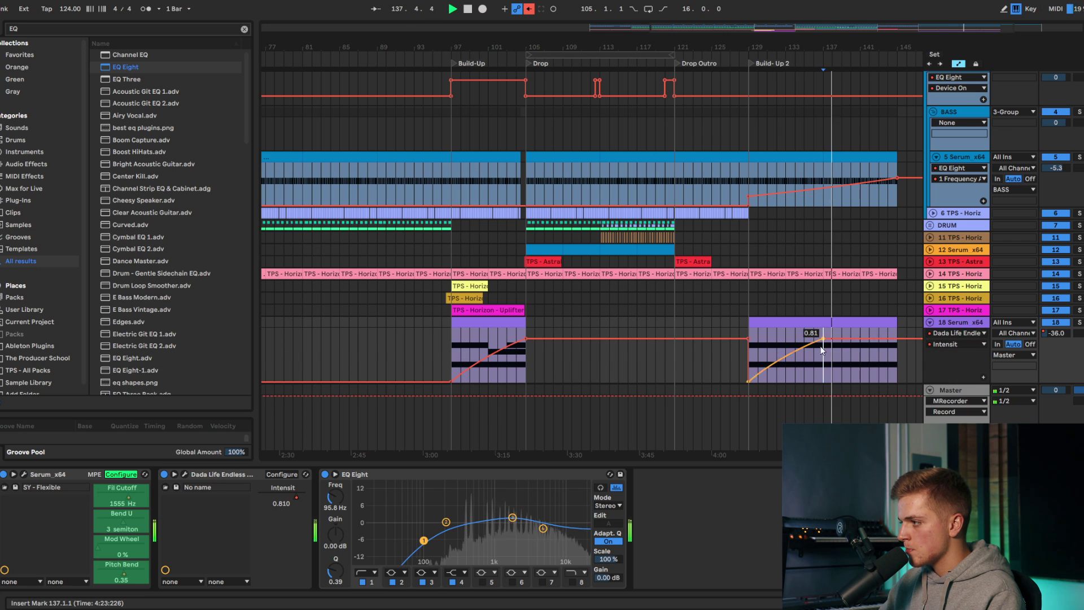
drag(823, 340, 903, 338)
key(space)
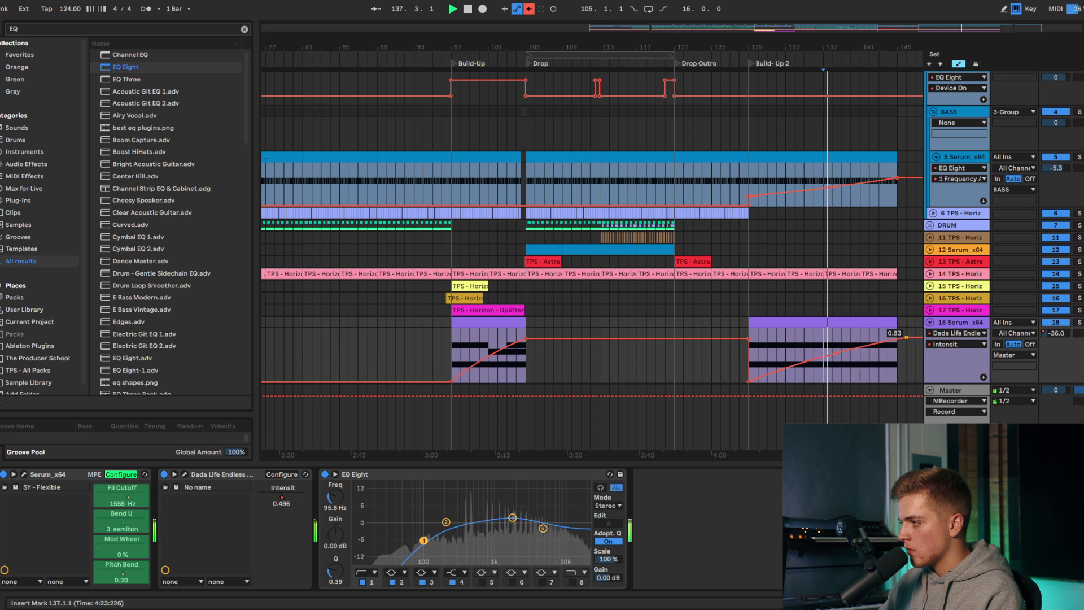
key(space)
key(space)
Step: Move the 18 Serum Track Volume fade in Build-Up 2 to run from bar 141 to bar 145 and play it
right_click(1053, 334)
click(1064, 342)
click(792, 356)
key(space)
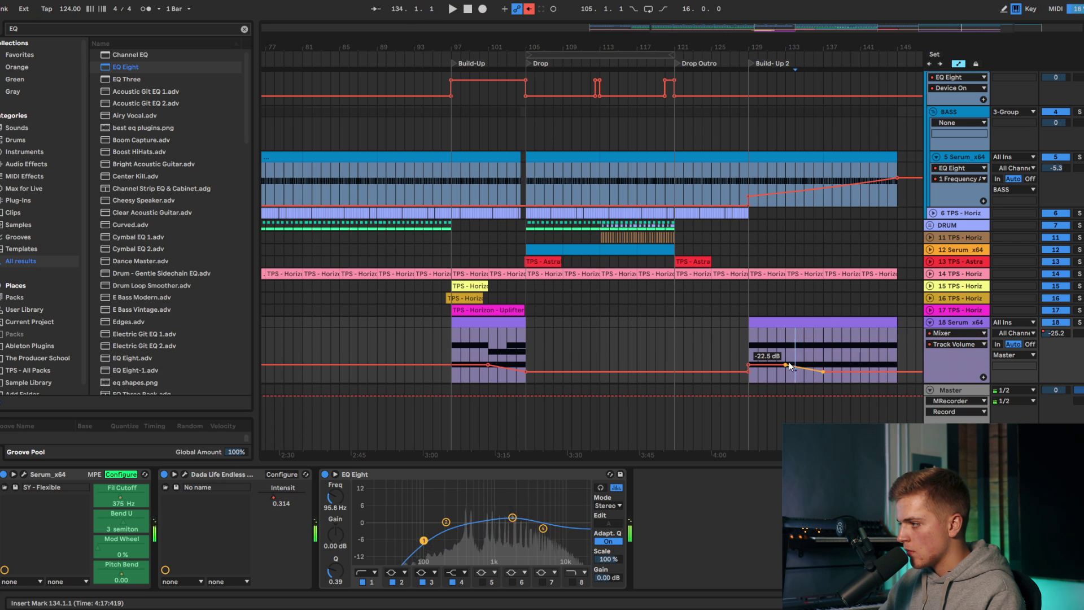
click(860, 366)
key(space)
drag(898, 365, 897, 368)
scroll(711, 226, down, 1)
click(827, 318)
key(space)
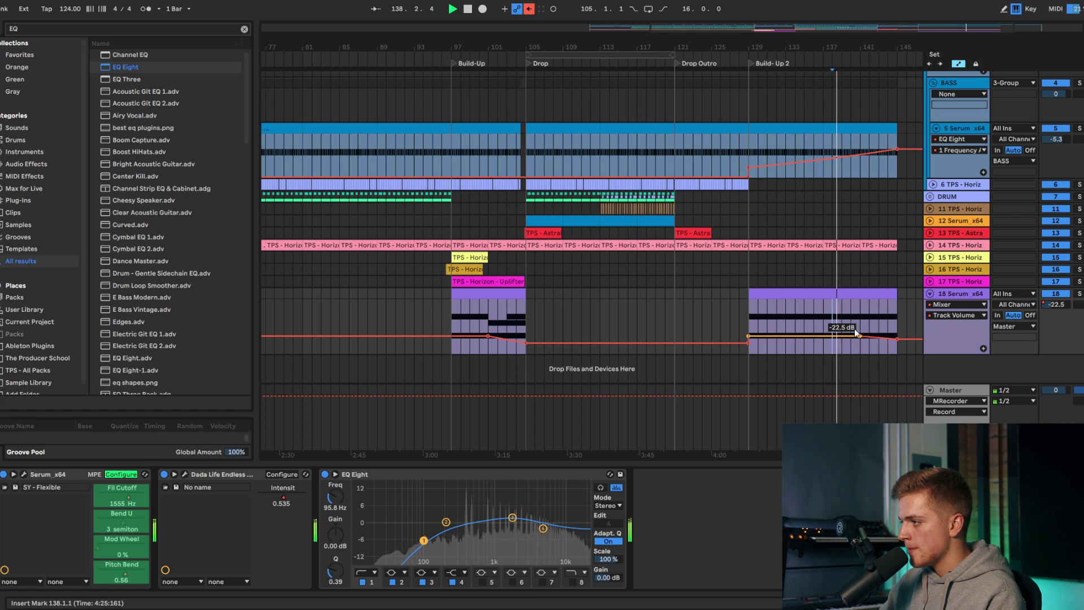
Step: Hide the automation and listen through Build-Up 2 with the 18 Serum devices shown
click(958, 64)
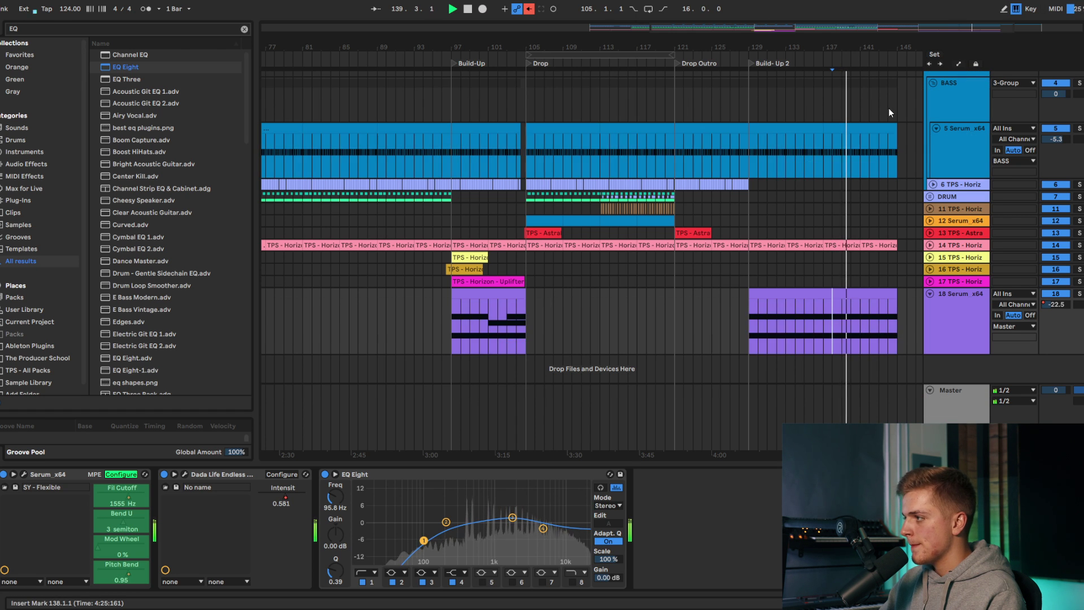
key(minus)
key(minus)
scroll(907, 301, up, 2)
scroll(906, 301, down, 2)
scroll(905, 300, up, 2)
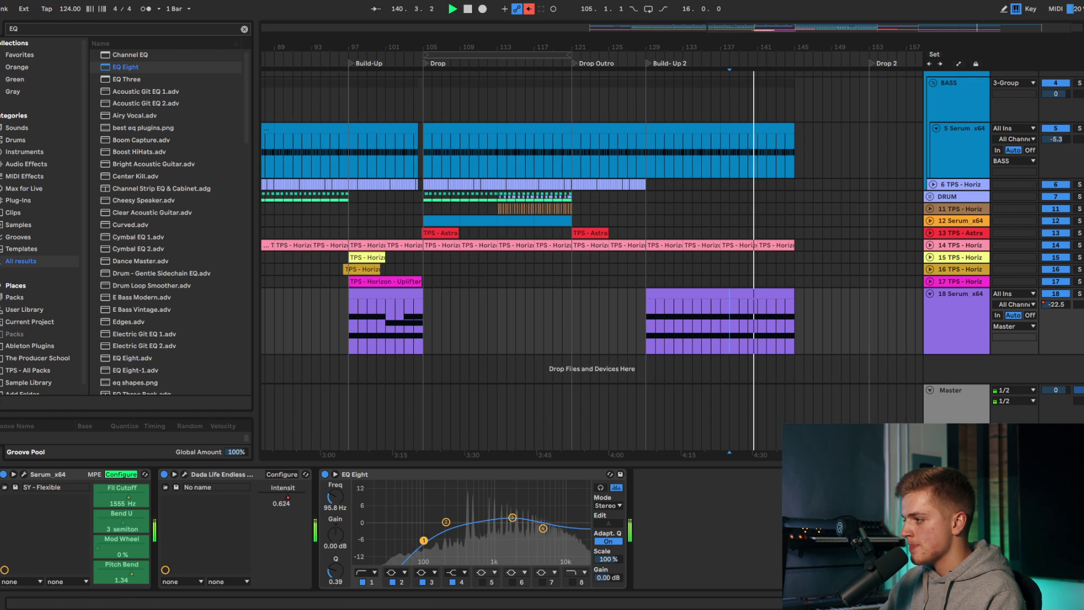
click(1077, 603)
scroll(811, 417, up, 1)
double_click(960, 437)
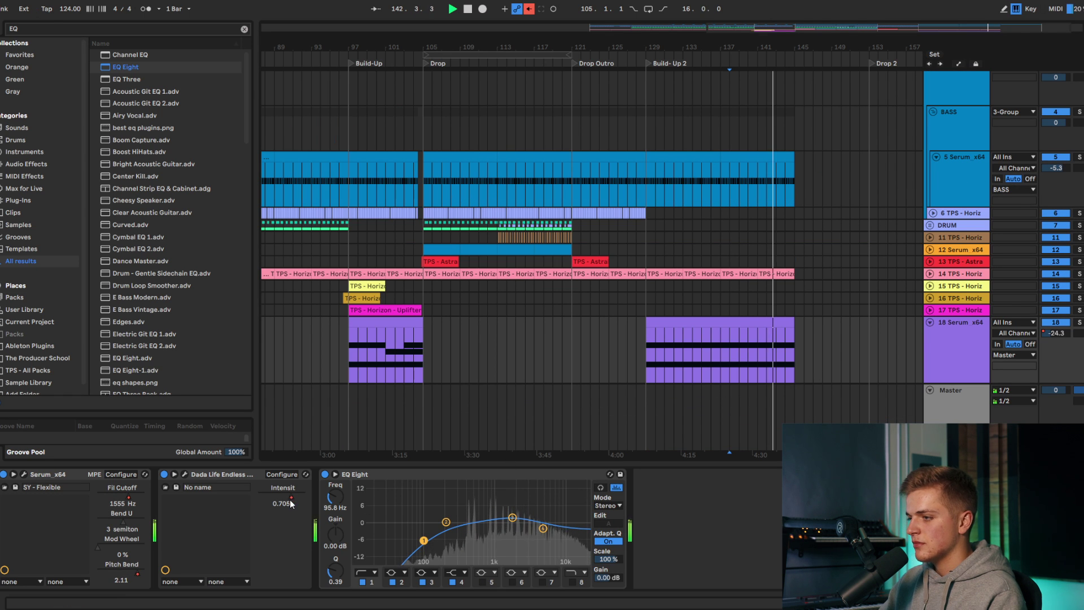
Step: Show the automation again, remove the 2 Serum lead from bar 145 to 153, and stop playback
key(a)
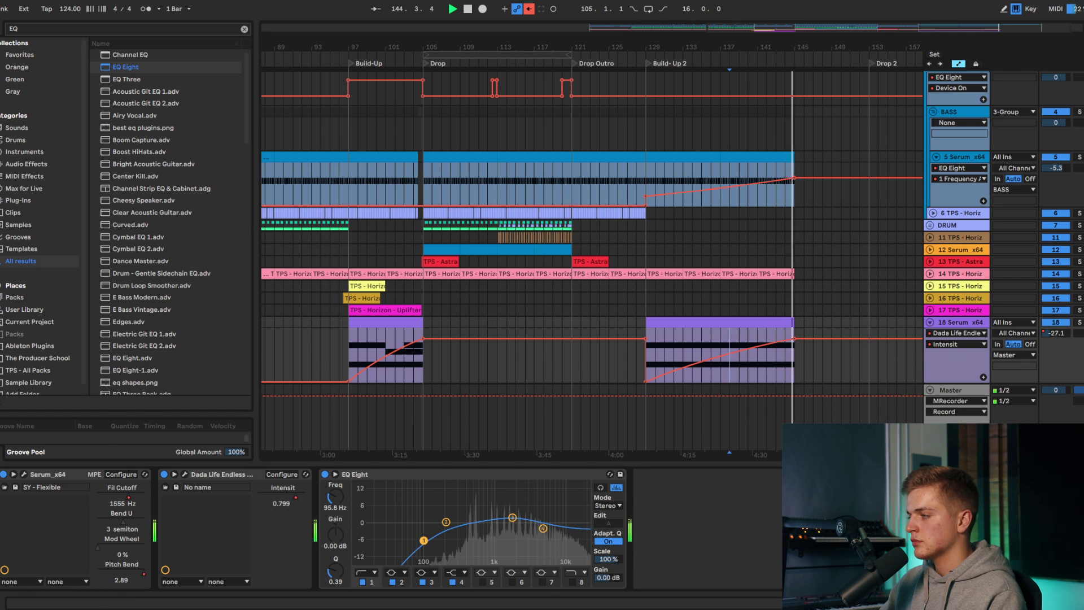
click(1077, 603)
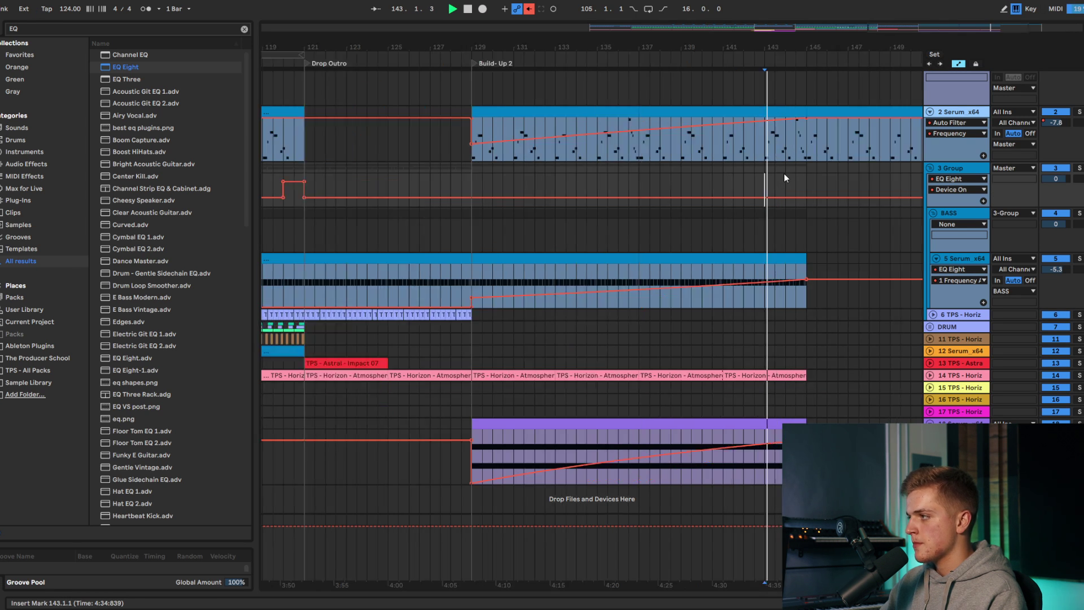
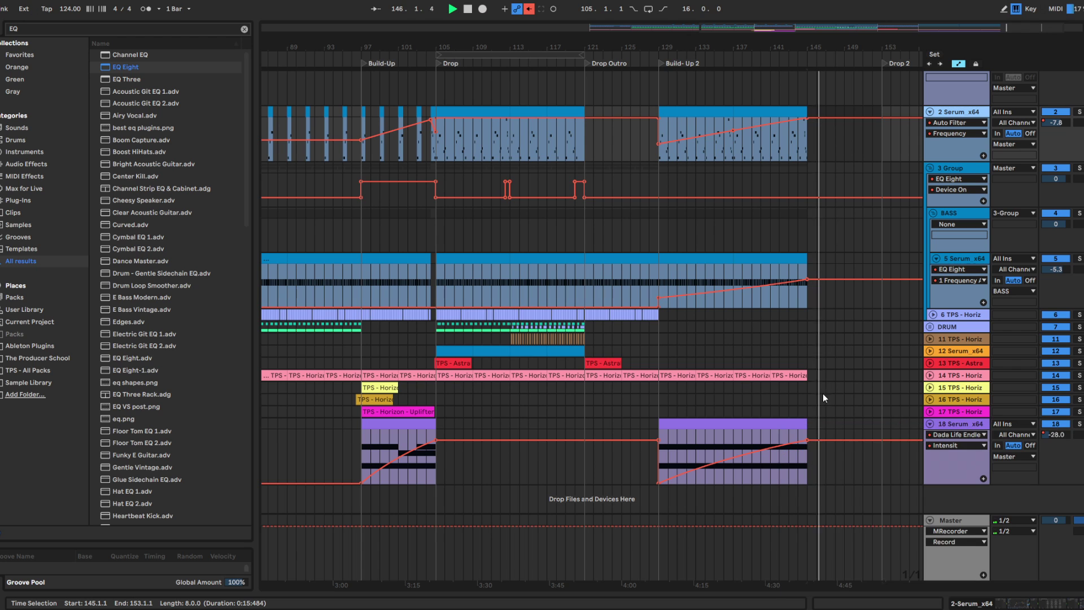
key(space)
Step: Adjust the 18 Serum Pitch Bend automation before bar 145 and lower its Track Volume at bar 145 to about -44 dB
click(959, 435)
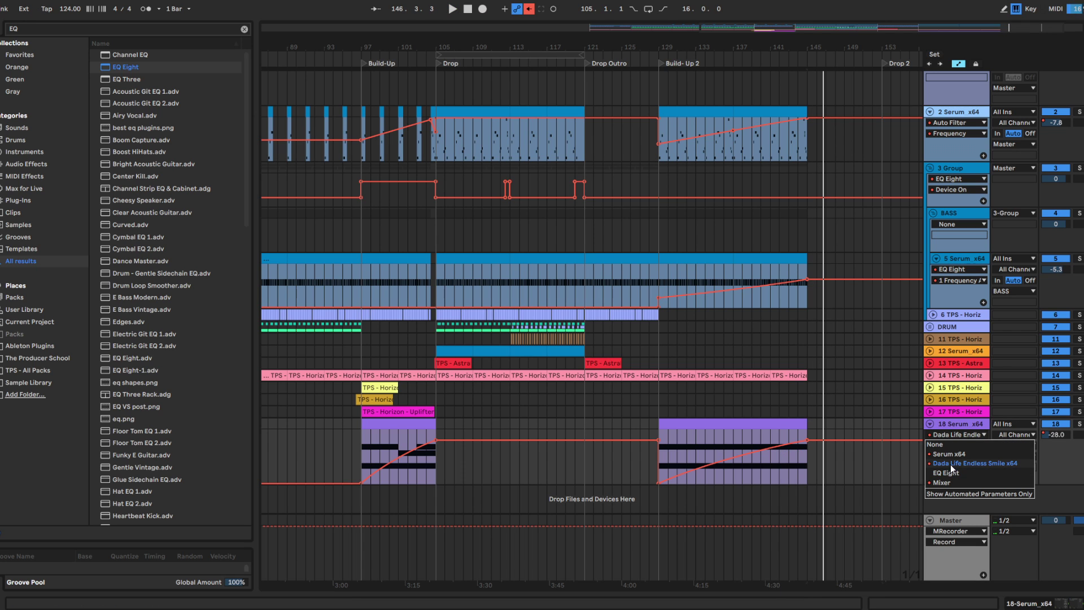
click(950, 453)
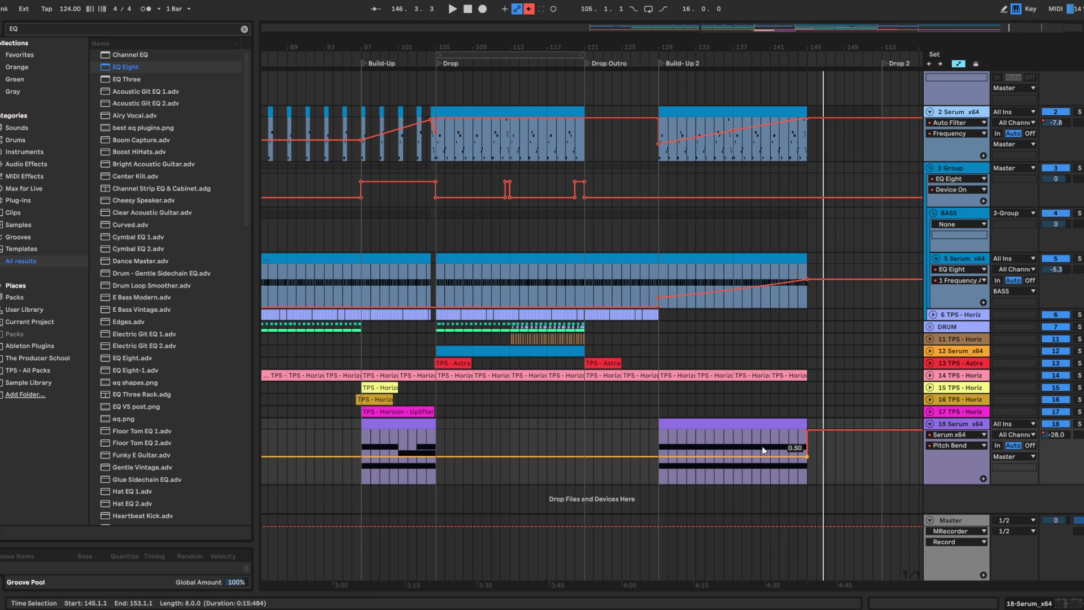
click(750, 457)
click(687, 444)
click(958, 434)
click(954, 444)
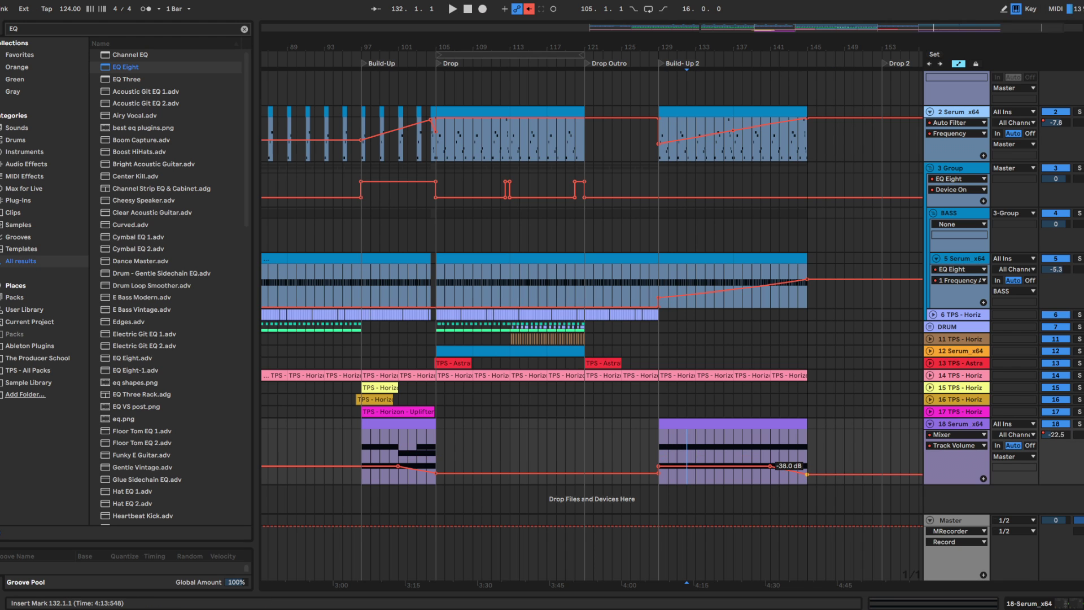
scroll(789, 442, up, 2)
key(space)
Step: Copy the Uplifter 07 clip to bars 137 to 145 and the Impact 10 clip to bar 129
scroll(628, 394, down, 4)
click(675, 411)
key(ctrl+c)
click(821, 413)
key(ctrl+v)
scroll(885, 422, up, 3)
click(386, 388)
click(667, 388)
key(ctrl+v)
Step: Copy the Impact 05 clip from the Build-Up into Build-Up 2, starting one beat before bar 129
click(384, 400)
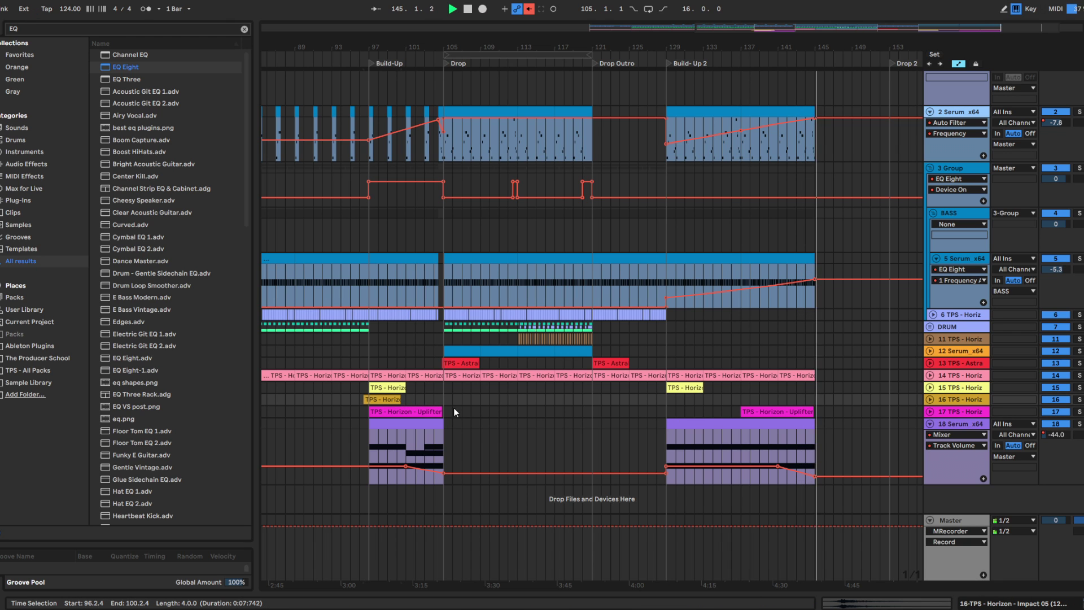
click(667, 401)
scroll(667, 402, up, 2)
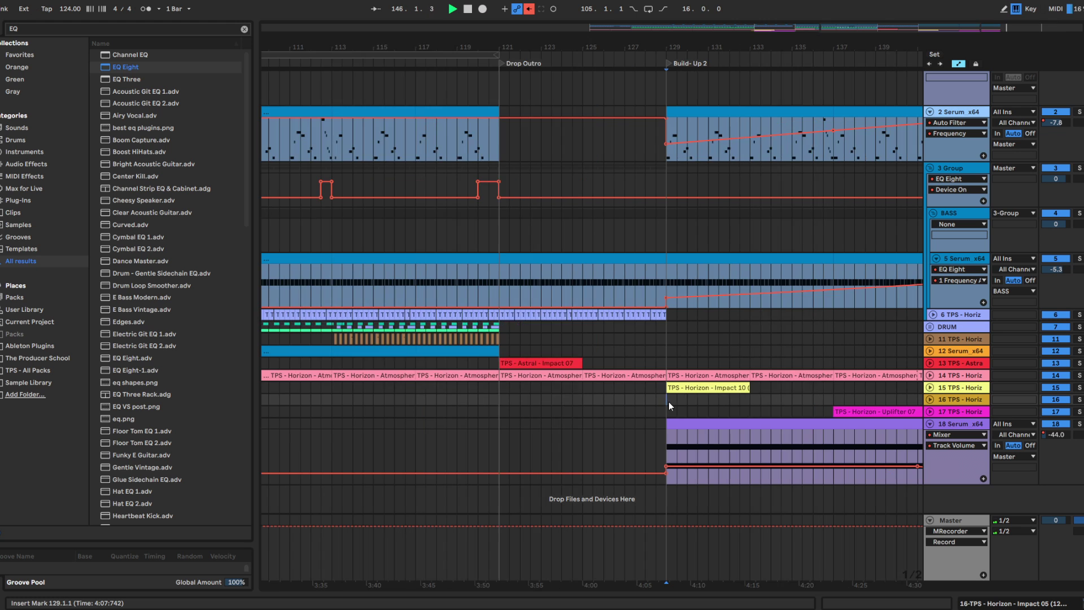
key(ctrl+v)
scroll(667, 402, up, 2)
drag(667, 402, 651, 399)
key(space)
scroll(649, 398, down, 5)
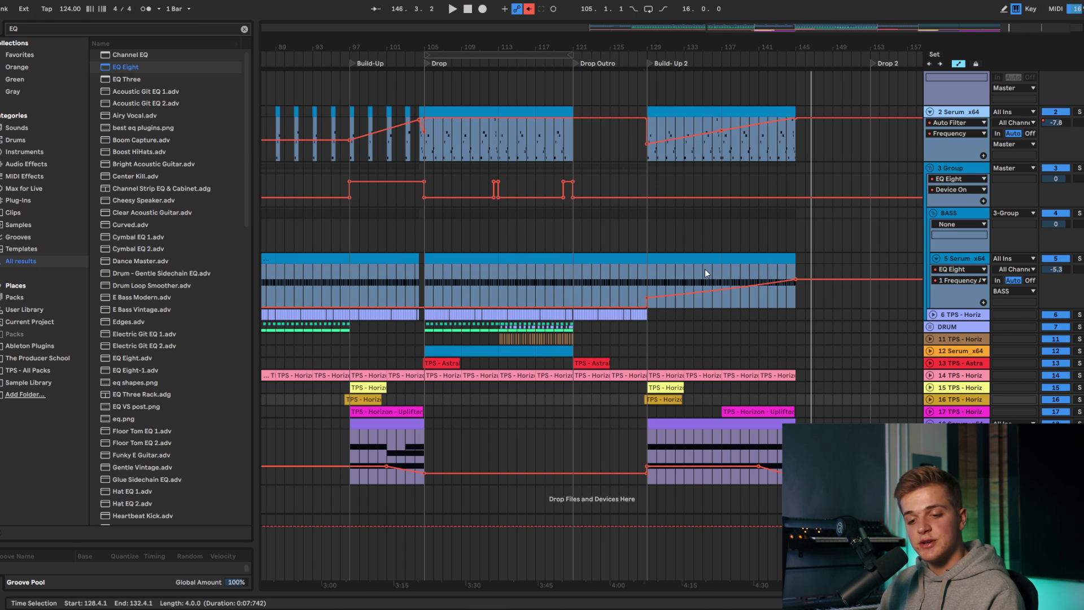
Step: Examine the end of Build-Up 2 and play the transition into it from bars 129 and 127
click(796, 175)
scroll(802, 174, up, 5)
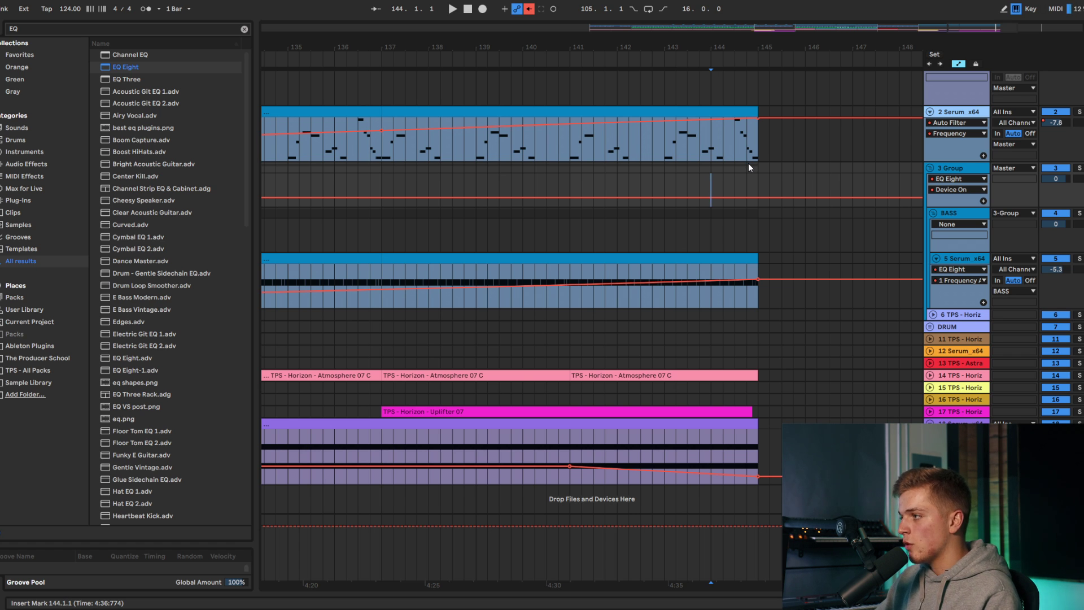
scroll(767, 141, down, 10)
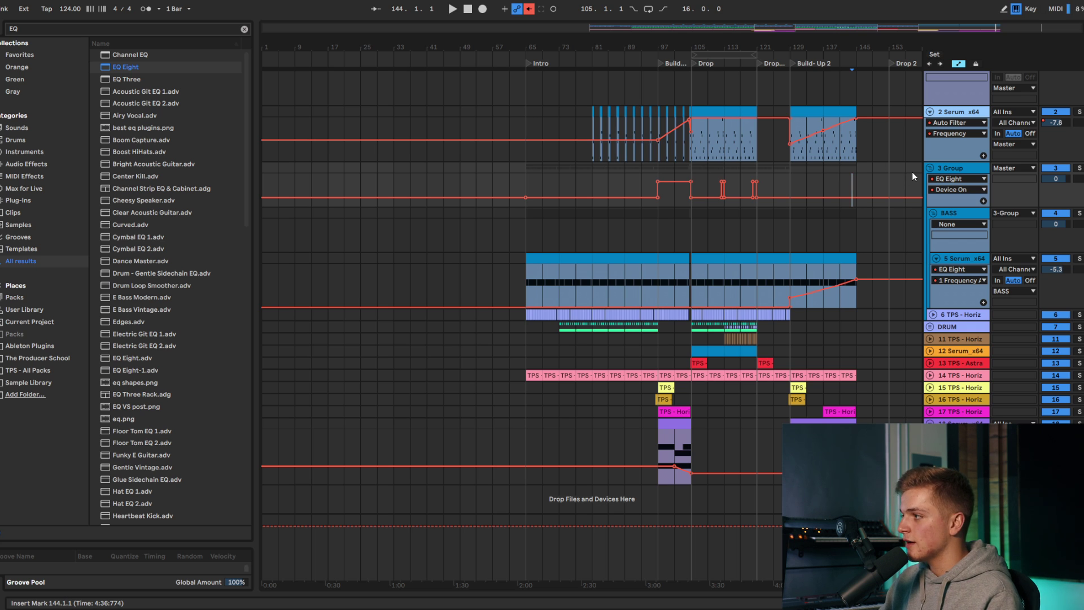
scroll(911, 172, up, 5)
scroll(615, 173, down, 3)
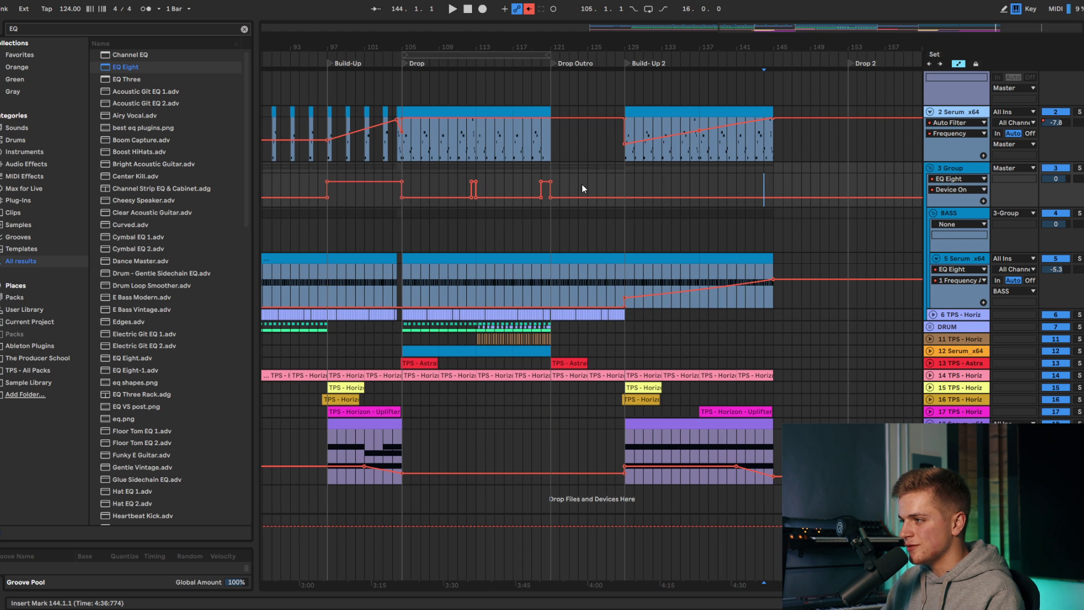
click(622, 174)
key(space)
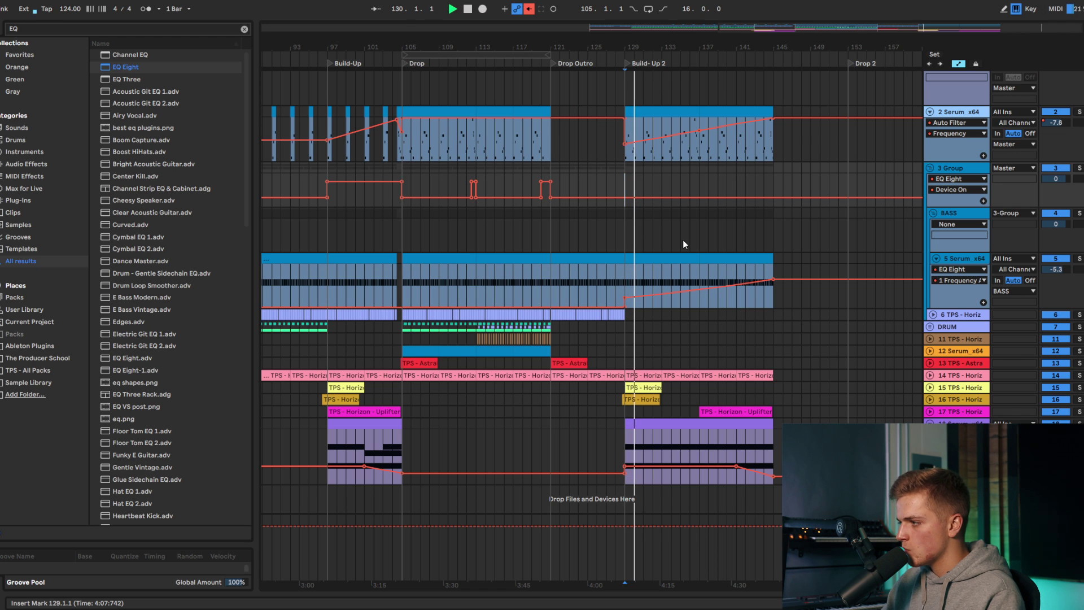
click(609, 231)
scroll(597, 190, down, 4)
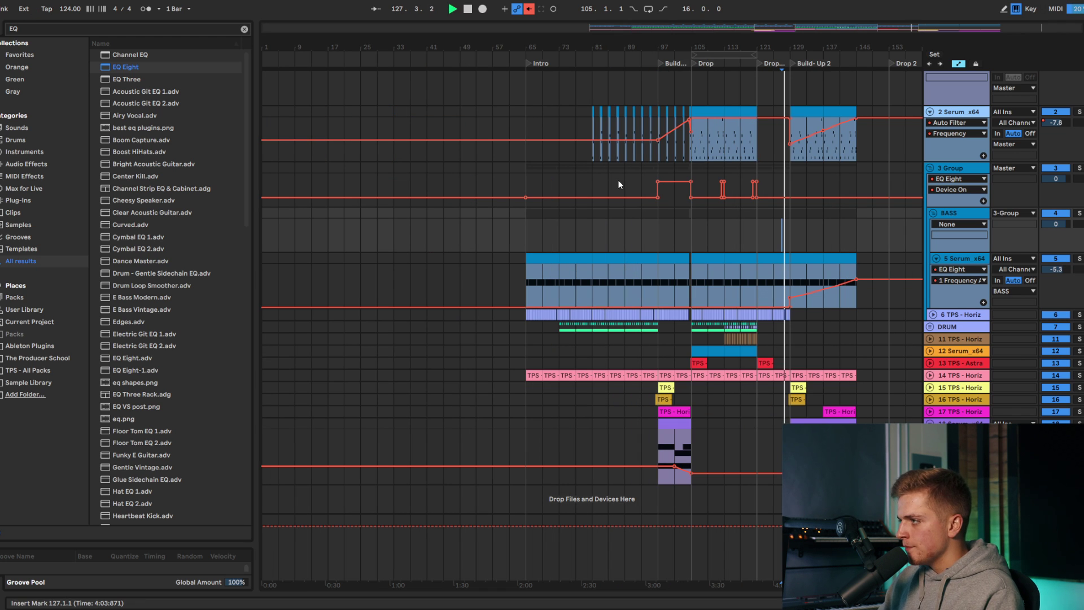
Step: Fold the 3 Group and unfold the track 16 impact lane at the start of Build-Up 2
click(929, 168)
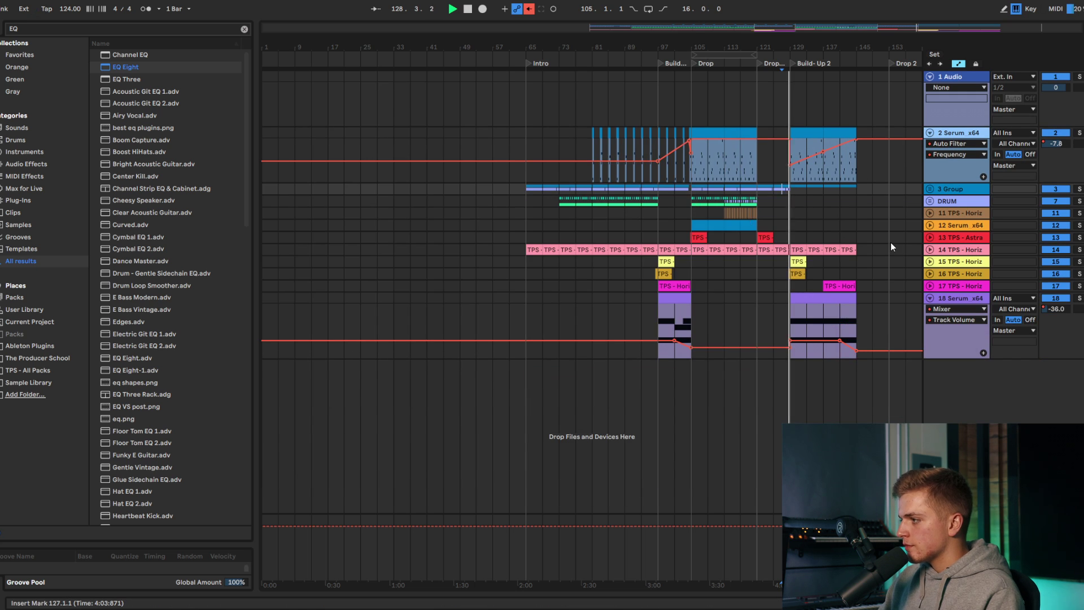
scroll(890, 242, up, 3)
click(959, 301)
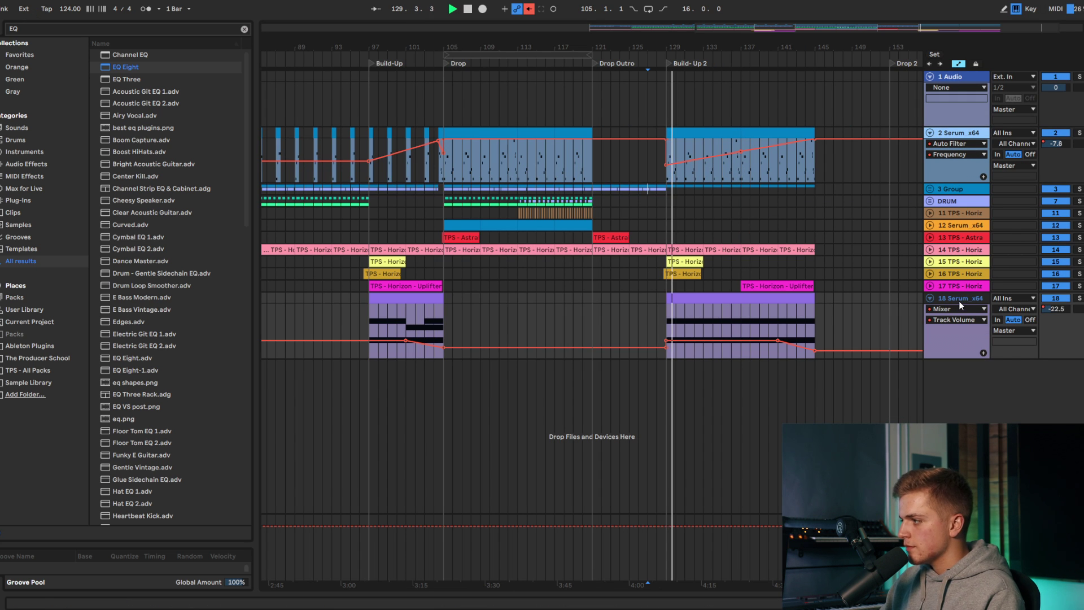
scroll(679, 282, up, 2)
click(929, 275)
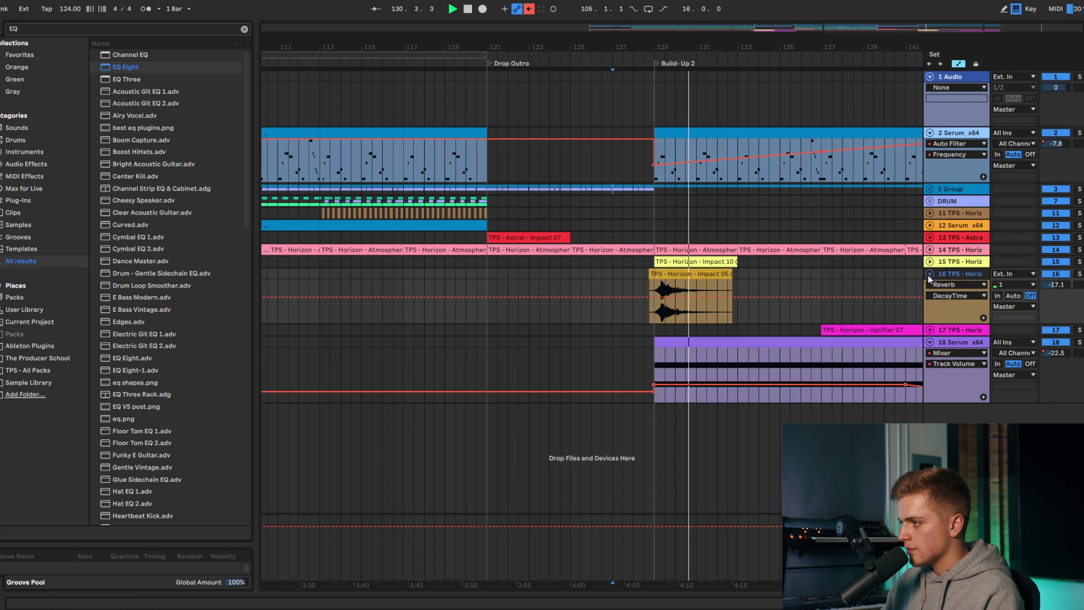
Step: Play the transition into Build-Up 2 and show the effect devices of the track 16 impact
key(space)
scroll(892, 293, down, 2)
click(956, 294)
click(956, 287)
click(954, 277)
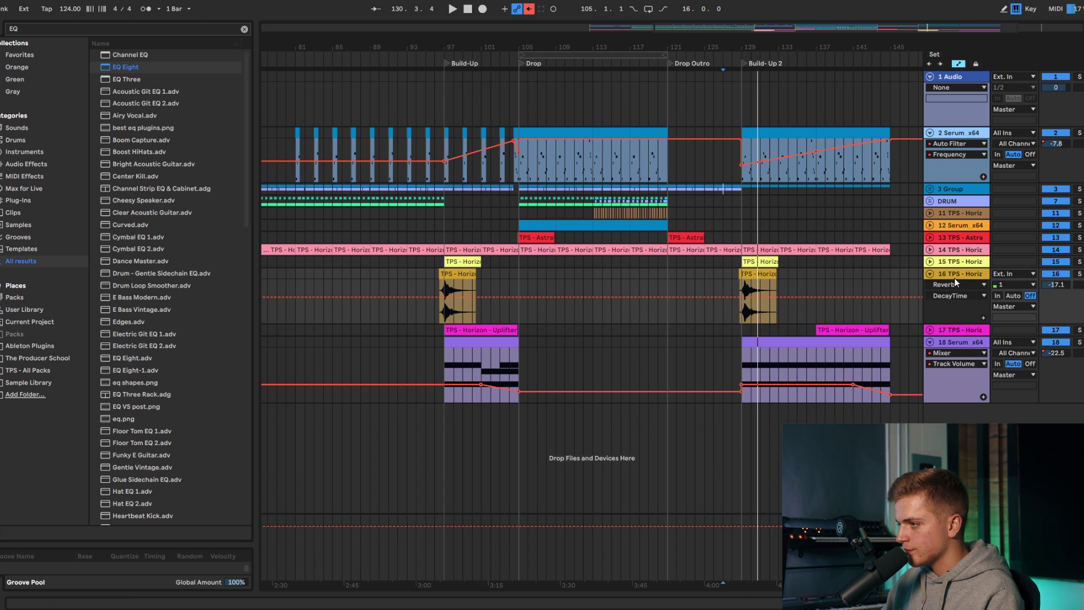
key(space)
click(951, 264)
double_click(951, 266)
click(946, 276)
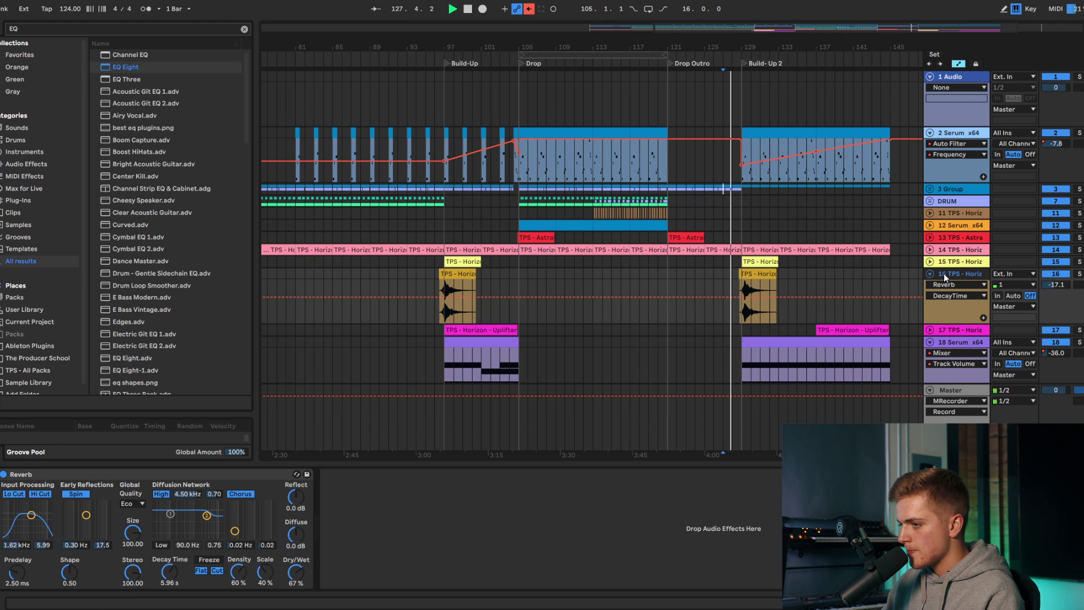
Step: Move the Impact 05 clip in Build-Up 2 earlier so that it starts at 128.2.4
scroll(771, 297, up, 5)
key(space)
key(space)
mouse_move(642, 279)
mouse_down()
mouse_move(615, 277)
mouse_move(630, 274)
mouse_up()
scroll(632, 279, up, 3)
scroll(596, 281, up, 3)
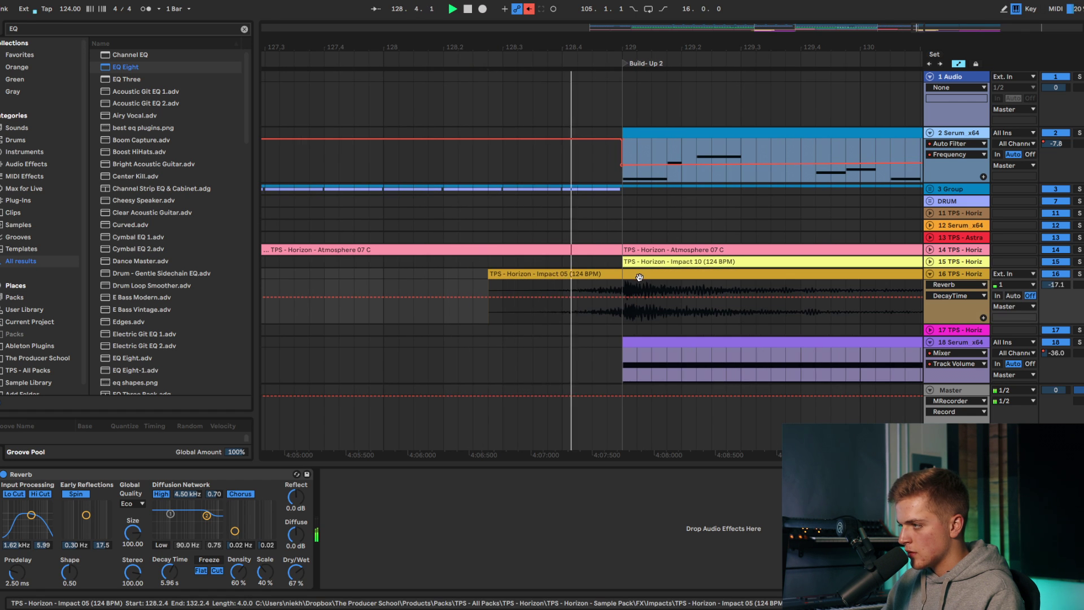
scroll(641, 277, down, 10)
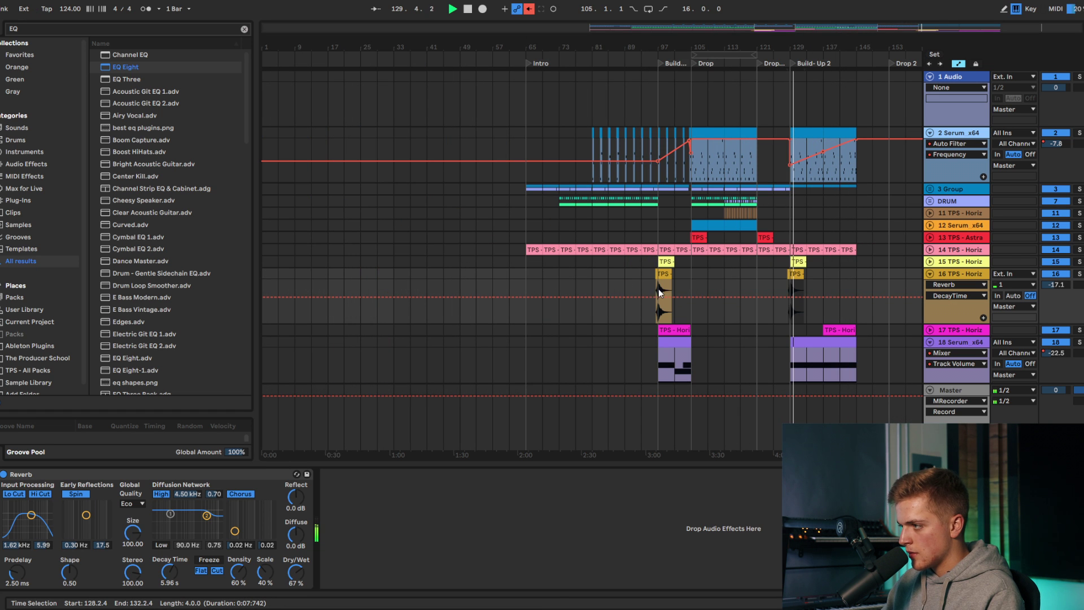
scroll(659, 288, up, 3)
scroll(680, 282, up, 4)
scroll(679, 283, down, 10)
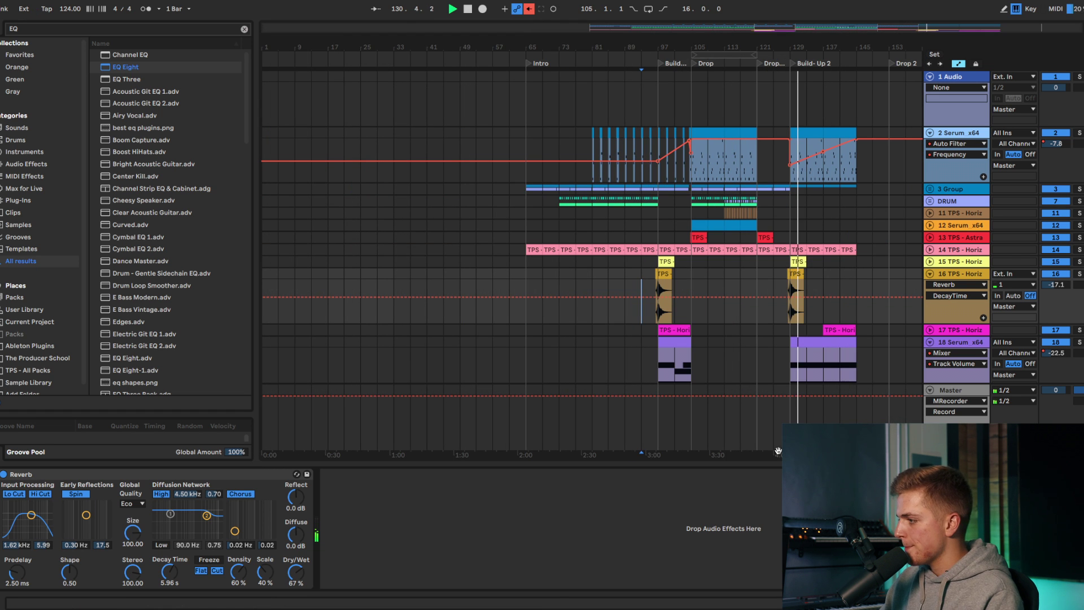
click(1077, 602)
scroll(793, 257, up, 5)
click(930, 262)
click(929, 262)
scroll(768, 267, down, 6)
Step: Search the browser for AUTO PAN and add the Tremolo.adv preset to the 18 Serum track
click(967, 342)
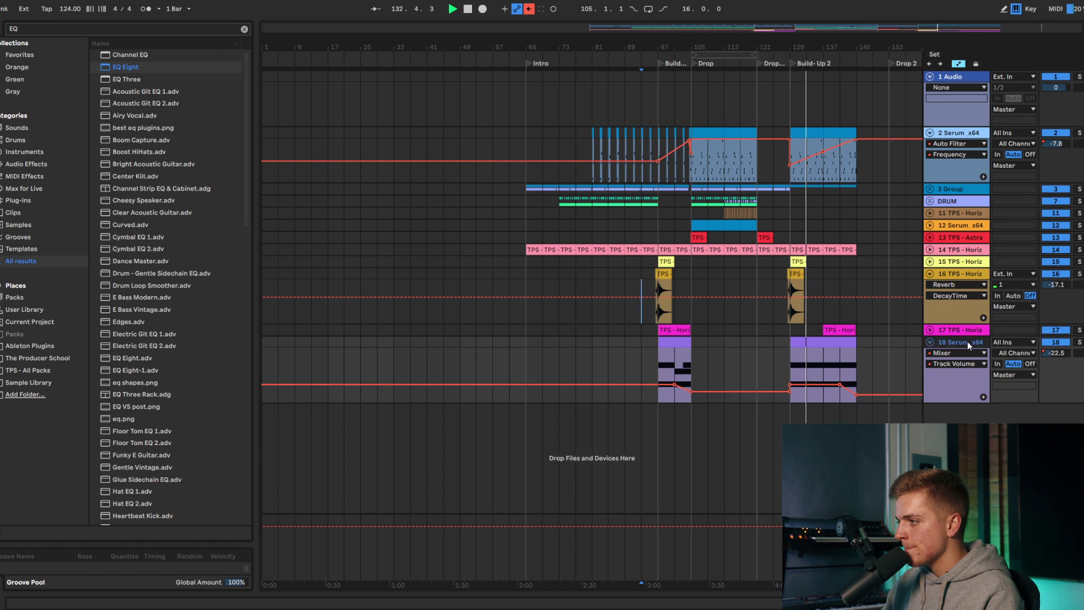
double_click(967, 342)
key(space)
click(43, 29)
text(AUTO PAN)
double_click(134, 226)
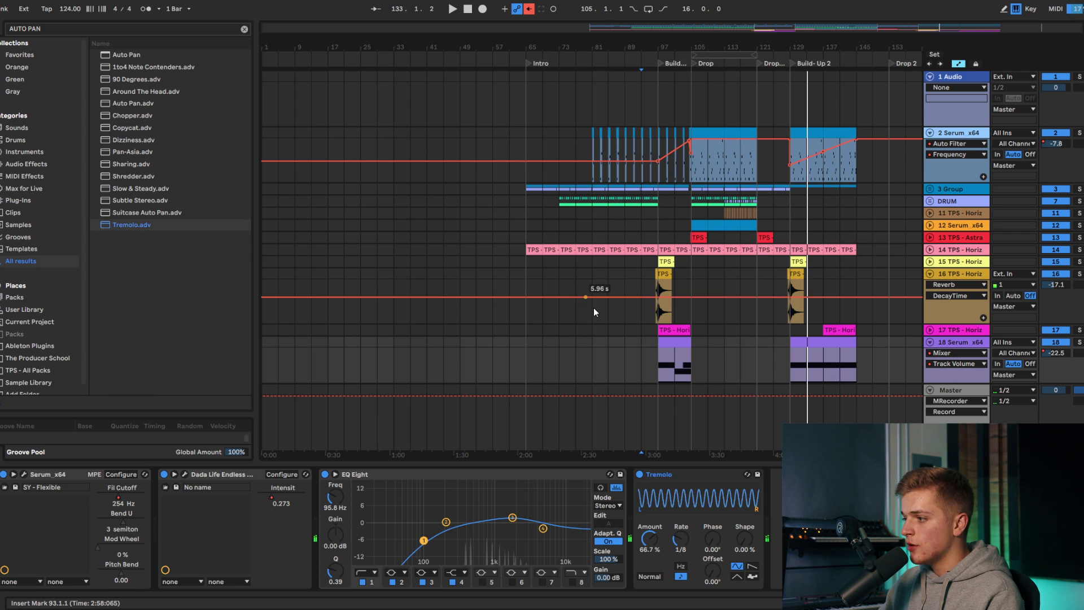
Step: Set the Tremolo Amount to 0% and automate it on 18 Serum, rising from bar 129 to about 80% at bar 145
scroll(896, 328, up, 5)
scroll(896, 328, down, 1)
scroll(841, 378, down, 1)
double_click(652, 542)
right_click(652, 542)
click(693, 546)
click(665, 354)
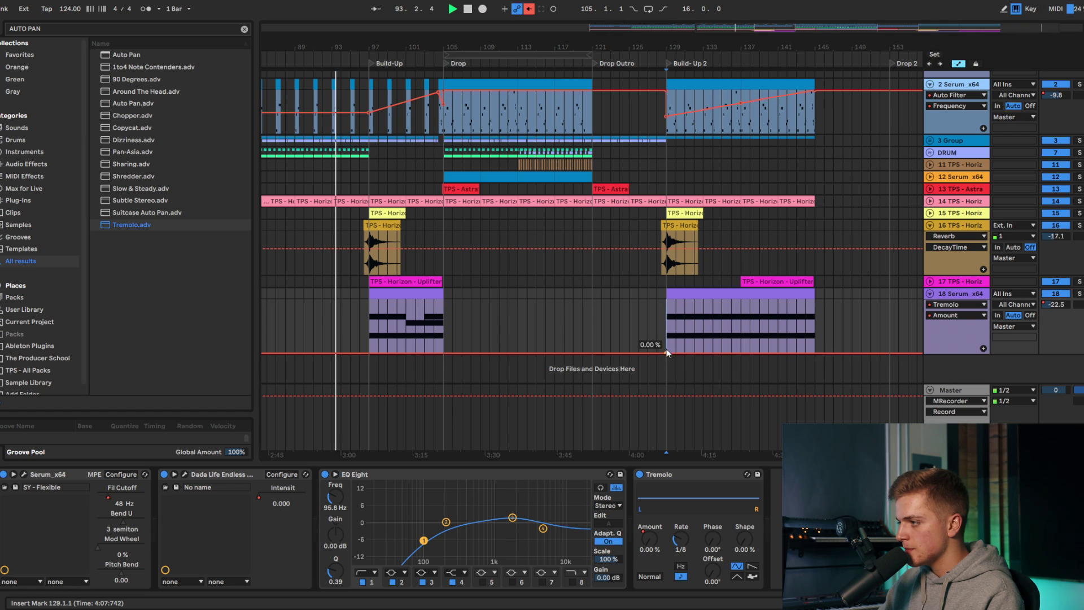
key(space)
drag(813, 353, 814, 311)
click(796, 315)
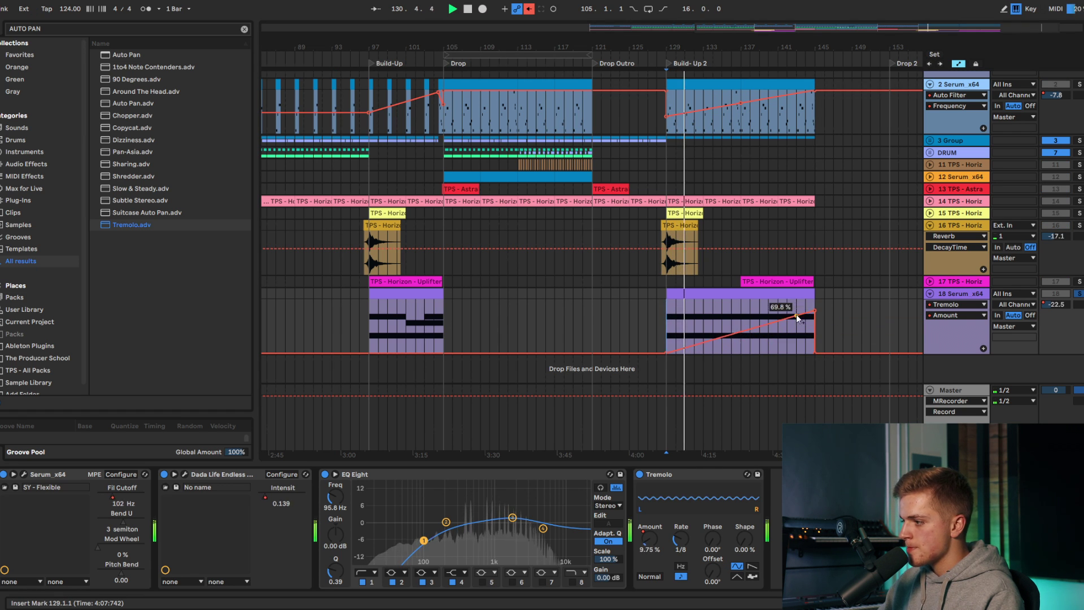
Step: Switch the Tremolo rate to Hz and automate its Frequency rising through Build-Up 2 to about 50 Hz at bar 145
click(681, 567)
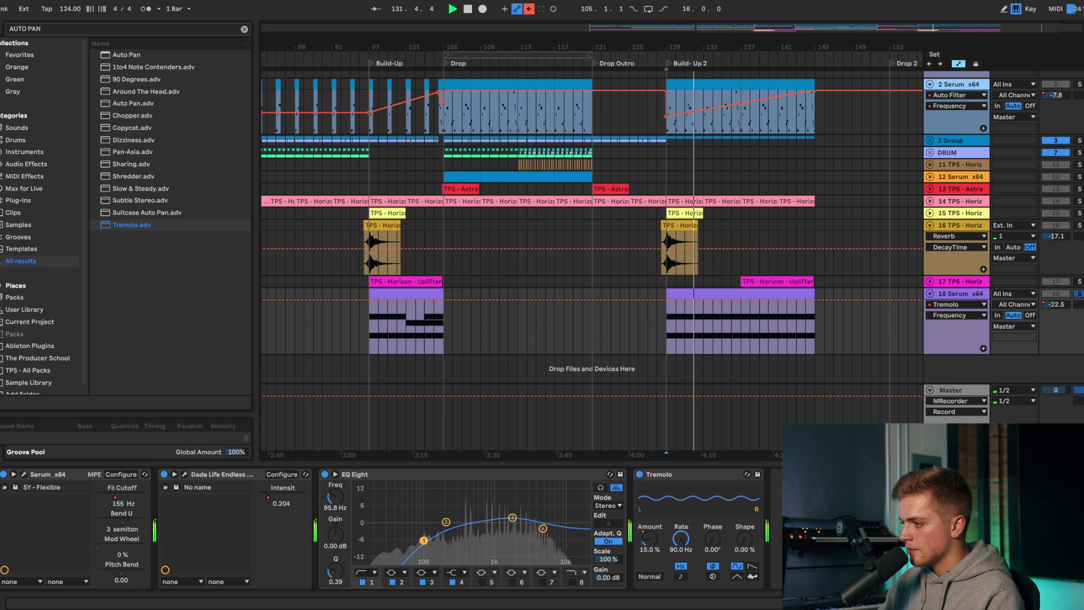
click(721, 328)
drag(721, 329, 675, 341)
drag(750, 341, 815, 304)
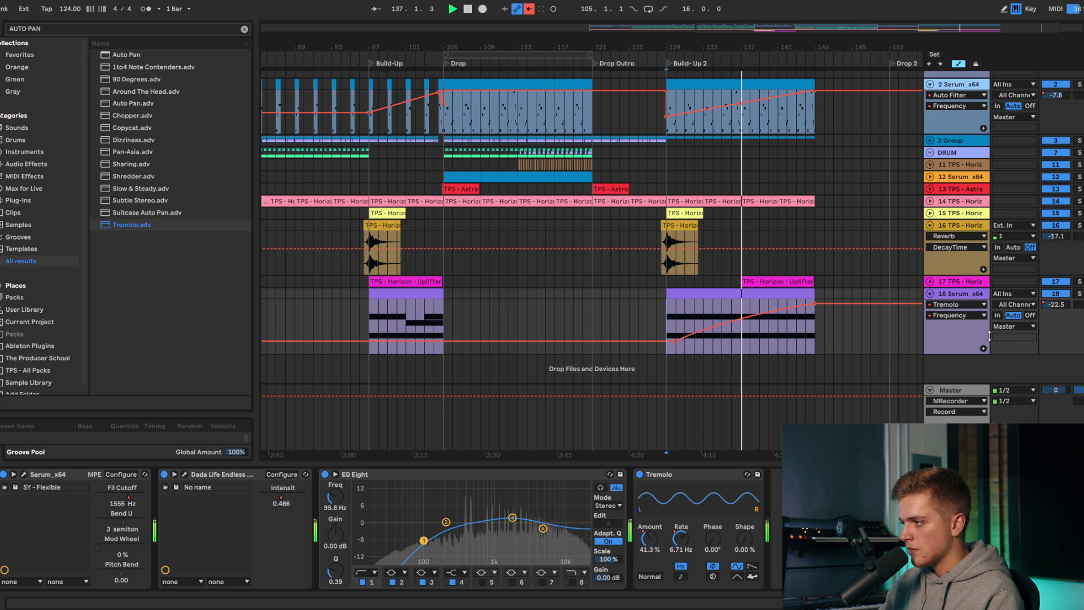
drag(814, 304, 815, 303)
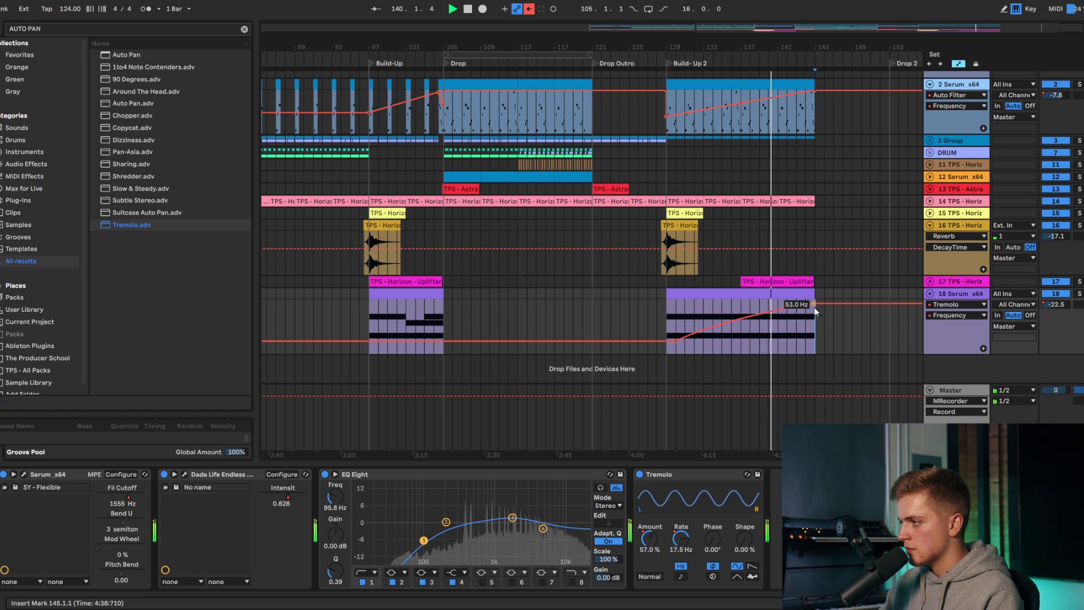
Step: Review the 18 Serum Intensity automation and set its Track Volume point at bar 145 to -41.0 dB
scroll(815, 304, down, 3)
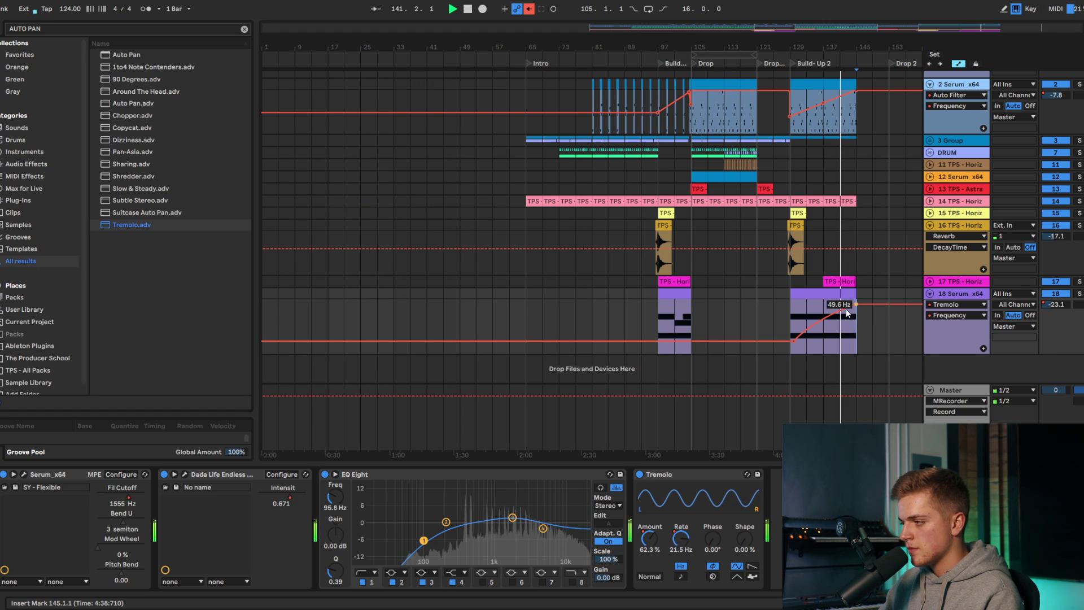
right_click(289, 496)
click(316, 511)
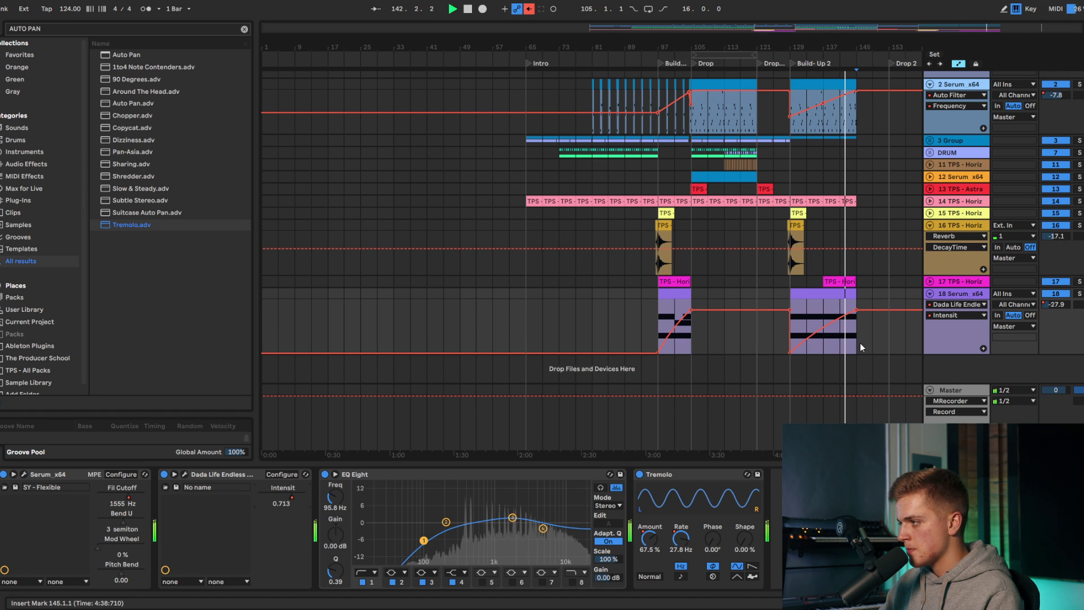
right_click(1059, 305)
click(1072, 312)
scroll(864, 349, up, 3)
drag(846, 346, 846, 344)
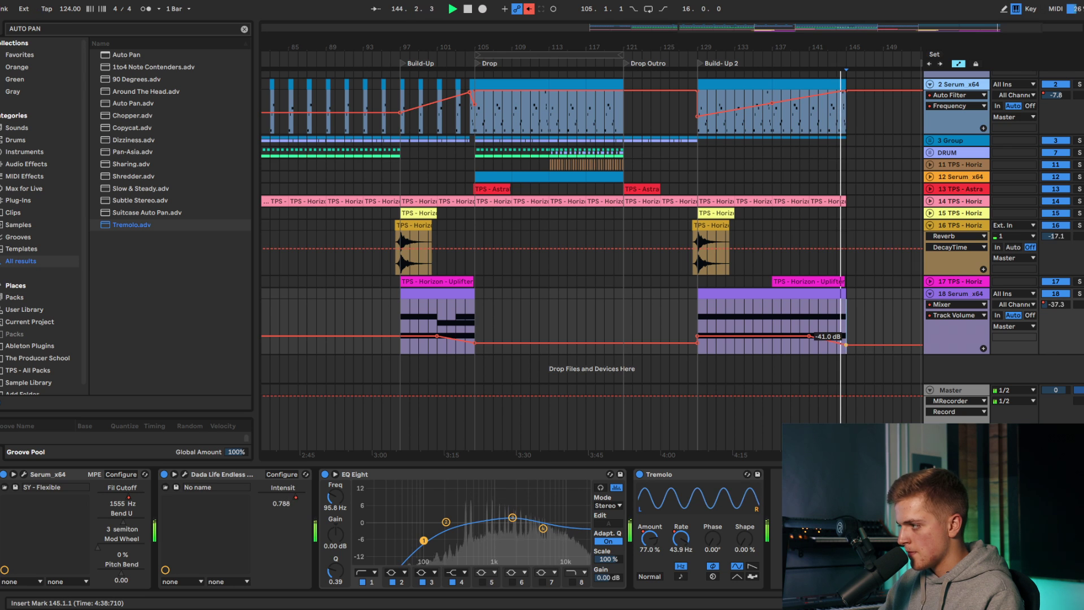
Step: Automate the Dada Life Endless Smile Intensity on 2 Serum, rising from 0 at bar 137 to 0.61 at bar 145
click(960, 94)
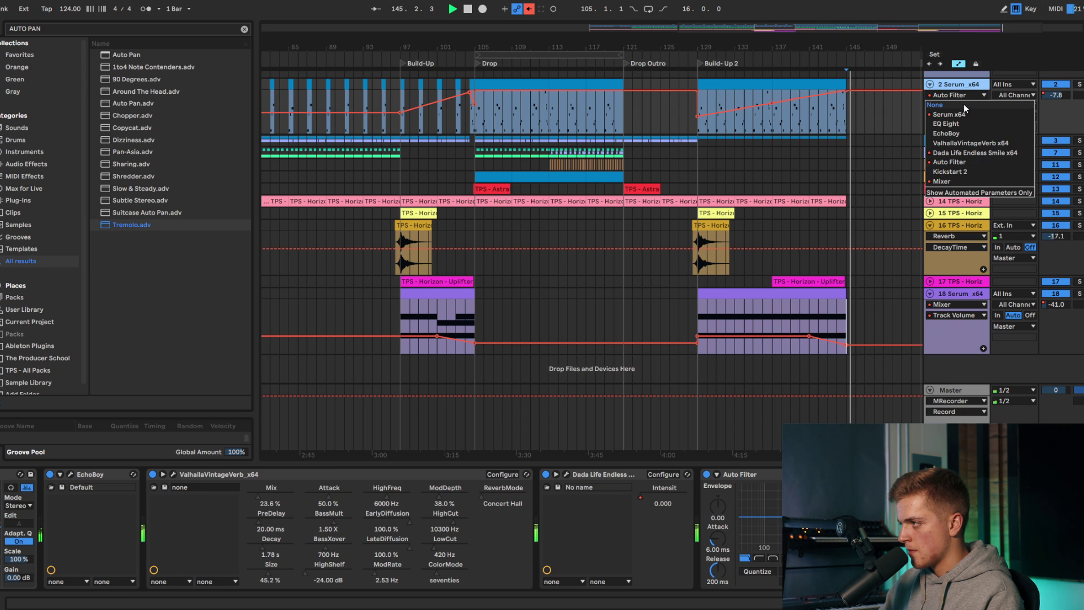
click(968, 152)
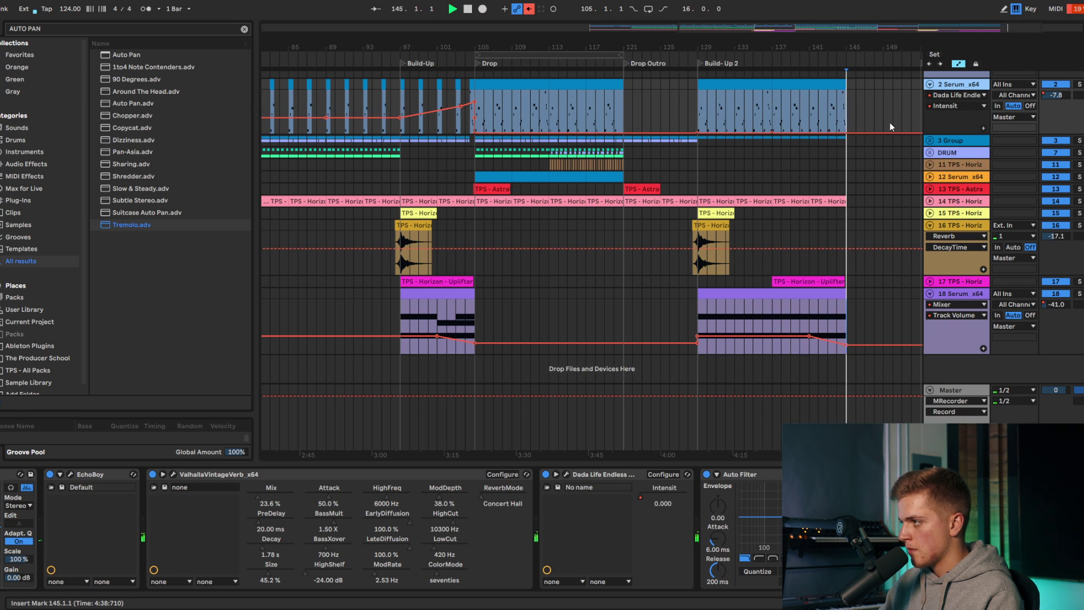
scroll(864, 124, up, 3)
click(647, 127)
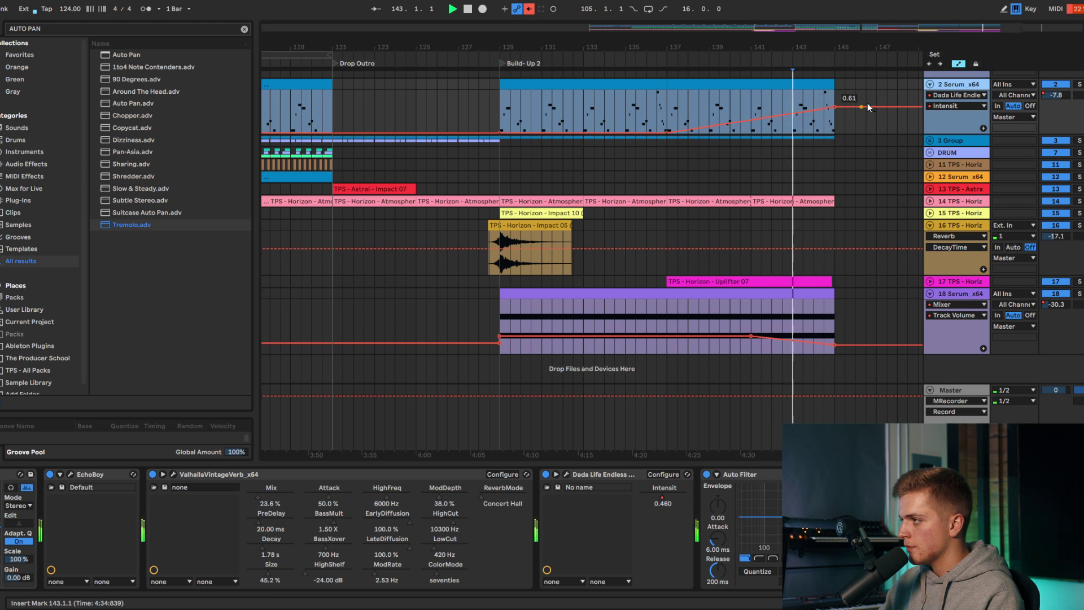
Step: Show the Fil Cutoff automation of 2 Serum and play the end of Build-Up 2 from bar 143
click(973, 96)
click(967, 114)
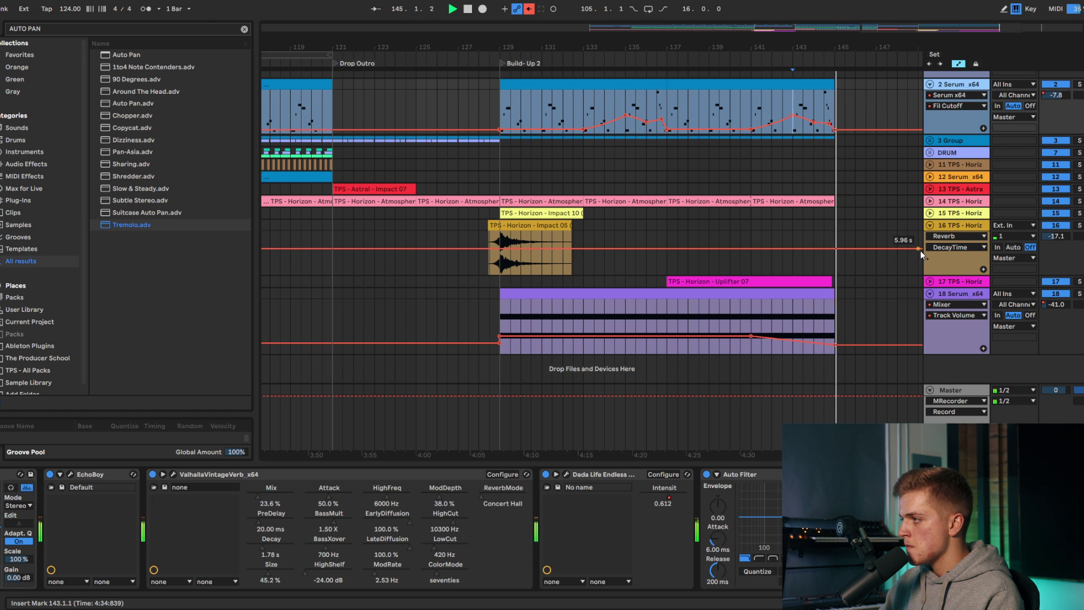
key(space)
key(space)
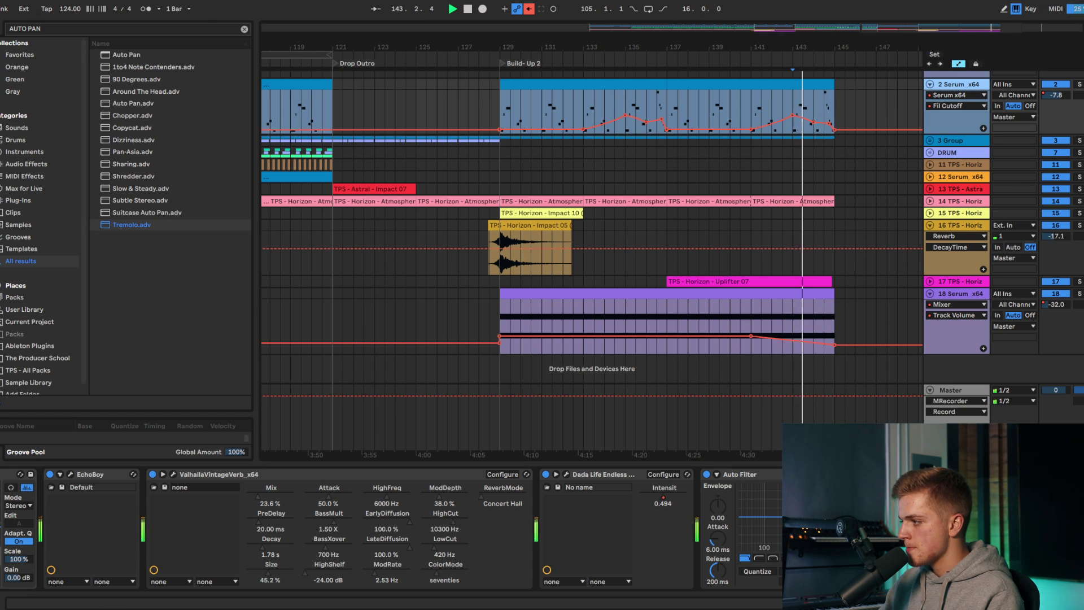
Step: Set Kickstart 2 on the 2 Serum track to Audio trigger mode and close the plug-in after checking playback
click(1015, 293)
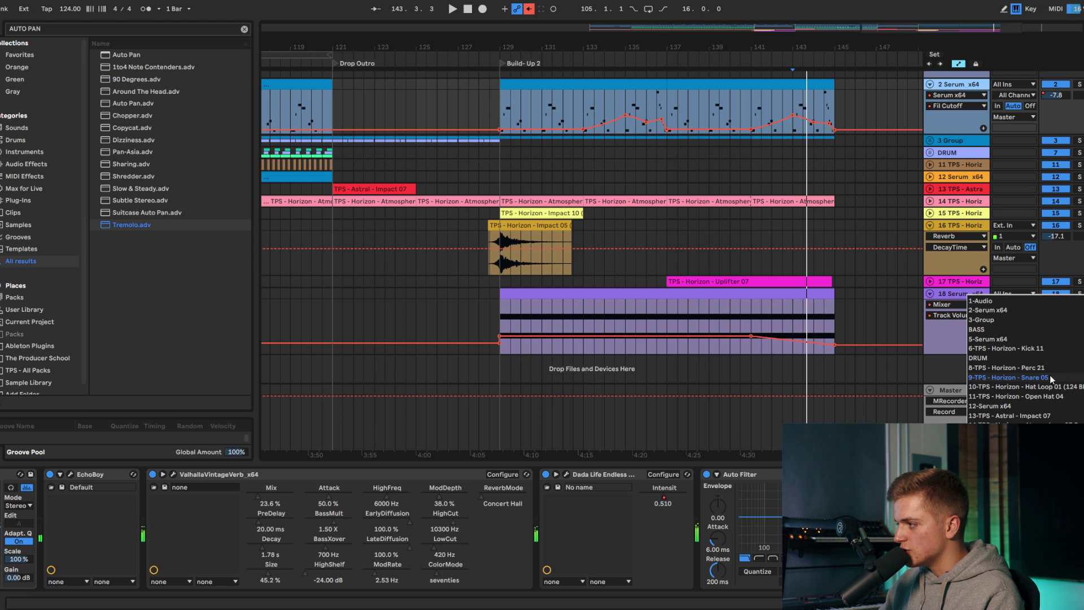
key(Escape)
click(982, 474)
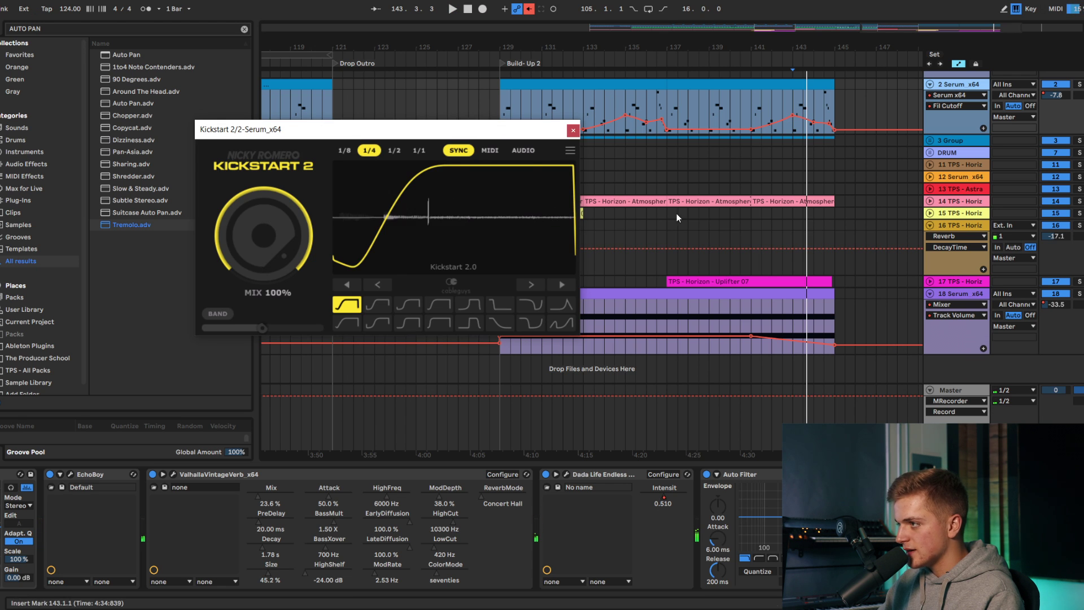
key(space)
click(527, 154)
key(space)
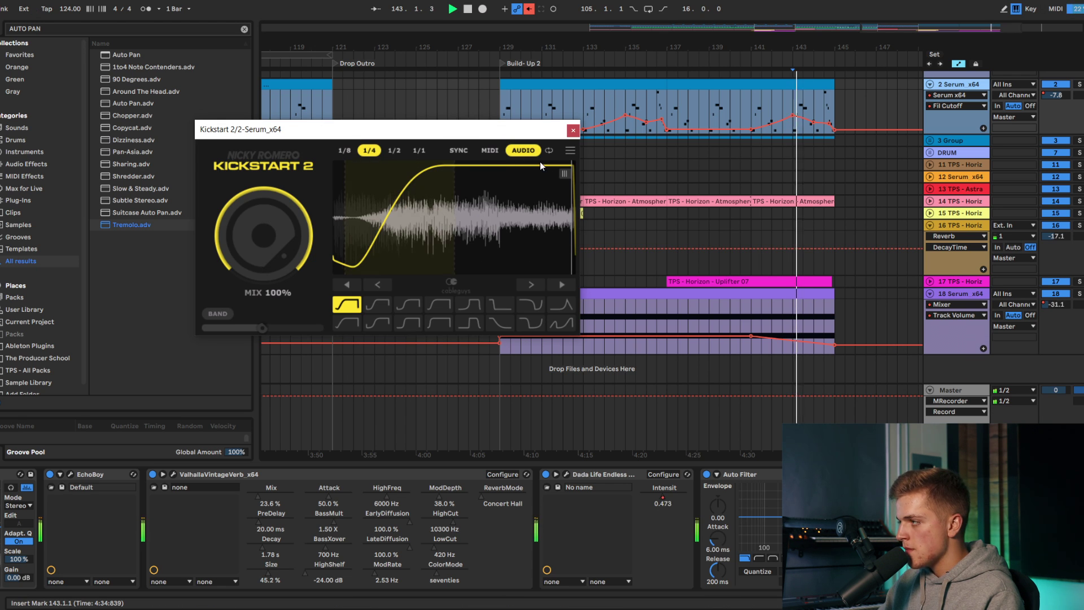
click(573, 131)
Step: Delete the 18 Serum Track Volume automation point at bar 145
scroll(571, 131, down, 2)
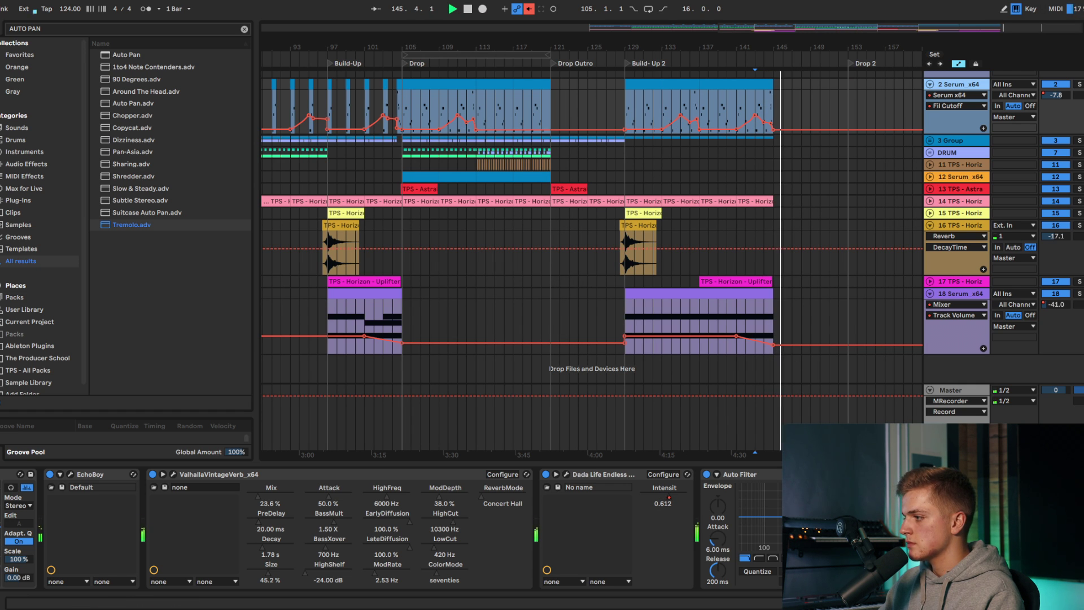
key(ctrl+alt+l)
click(773, 394)
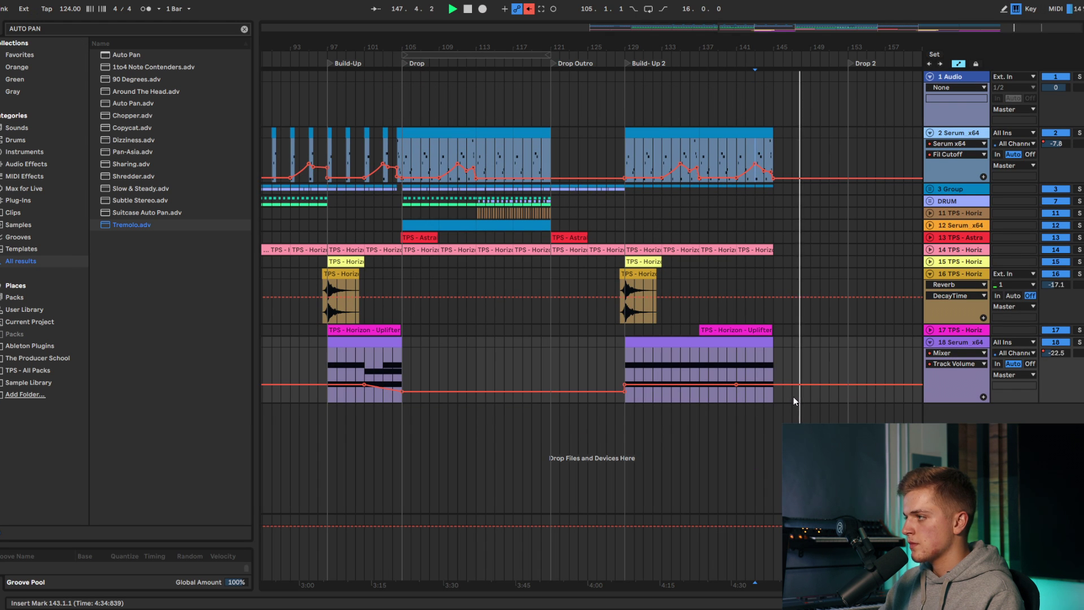
Step: Move the Drop 2 locator to bar 149 and stop playback
drag(850, 63, 815, 72)
click(741, 106)
key(space)
scroll(741, 107, down, 3)
scroll(915, 255, up, 3)
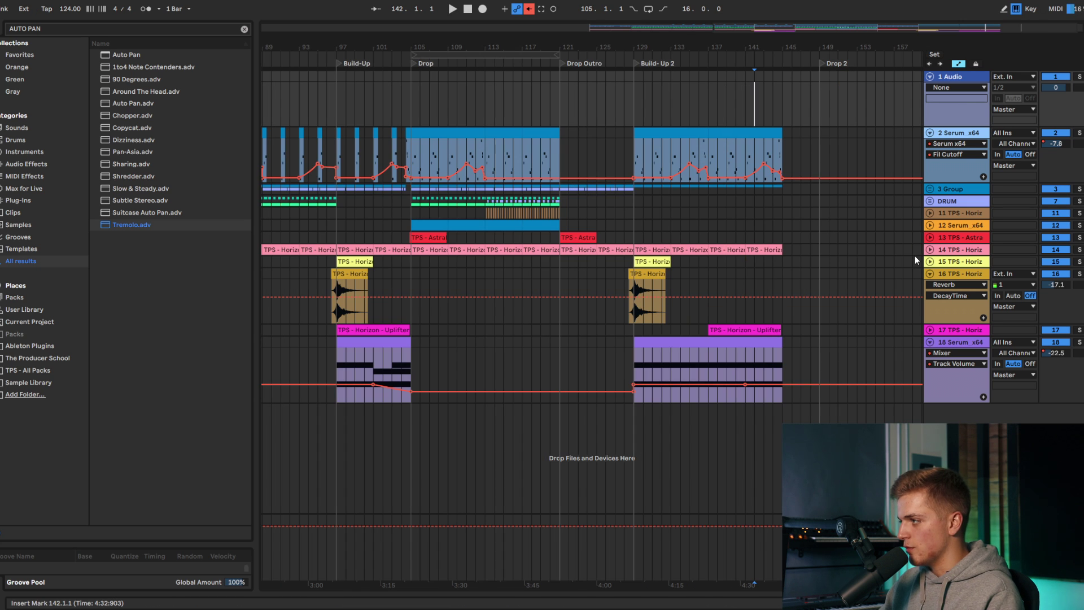
Step: Search the browser for HORIZON VOCAL and place the Reversed Vocal 04 D# sample on a new track at bar 149
text(HORIZON VOCAL)
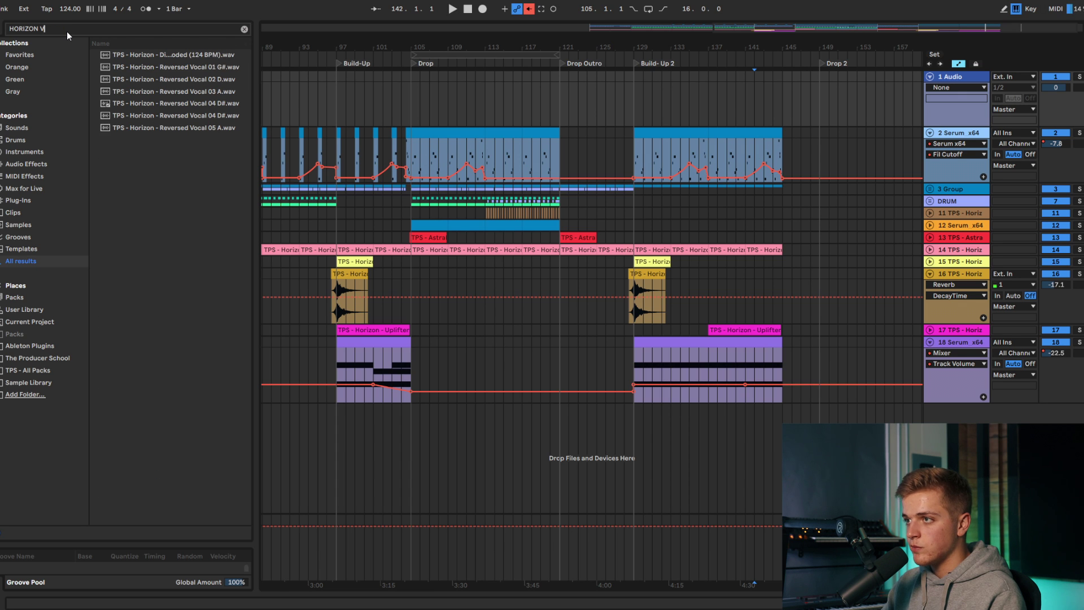
click(160, 92)
click(165, 106)
drag(164, 106, 823, 411)
Step: Clear the browser search and open the Hooks folder in TPS - Horizon - Vocals under The Producer School's packs
key(BackSpace)
key(BackSpace)
key(BackSpace)
key(BackSpace)
key(BackSpace)
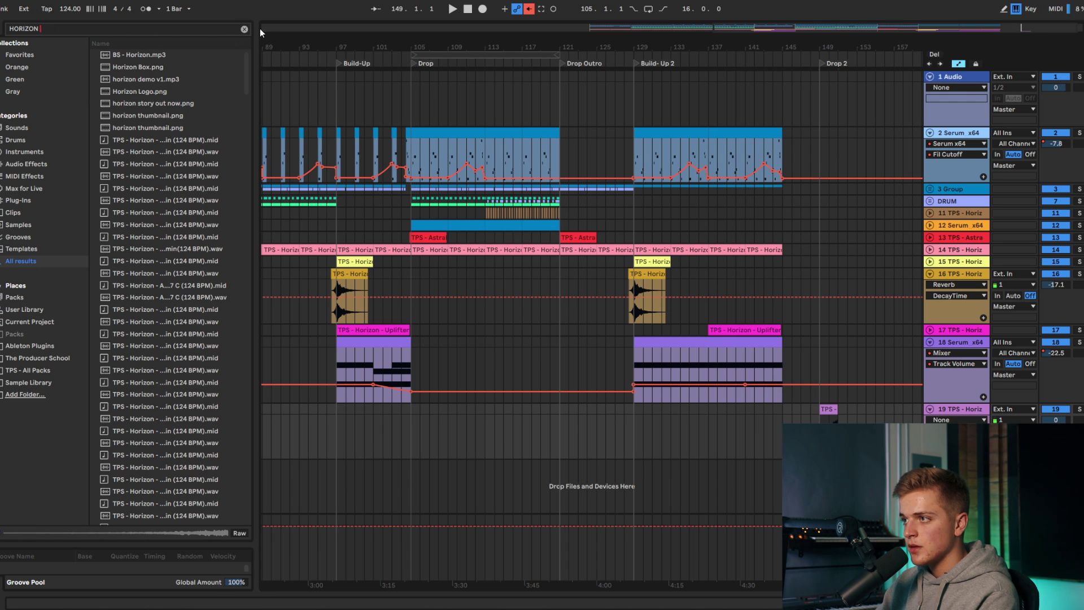
click(243, 30)
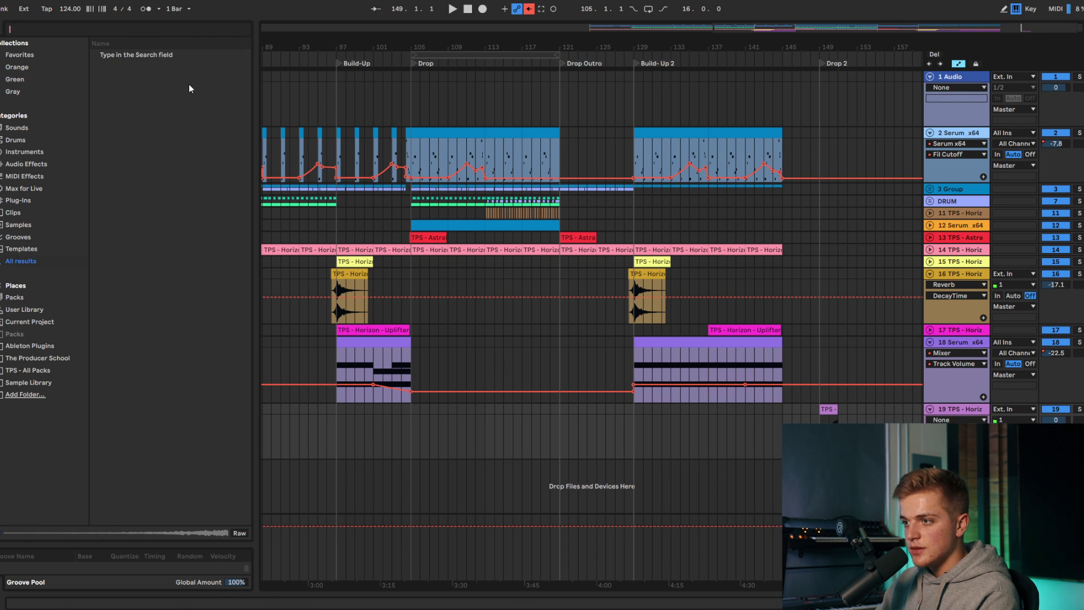
click(66, 356)
click(95, 91)
click(110, 128)
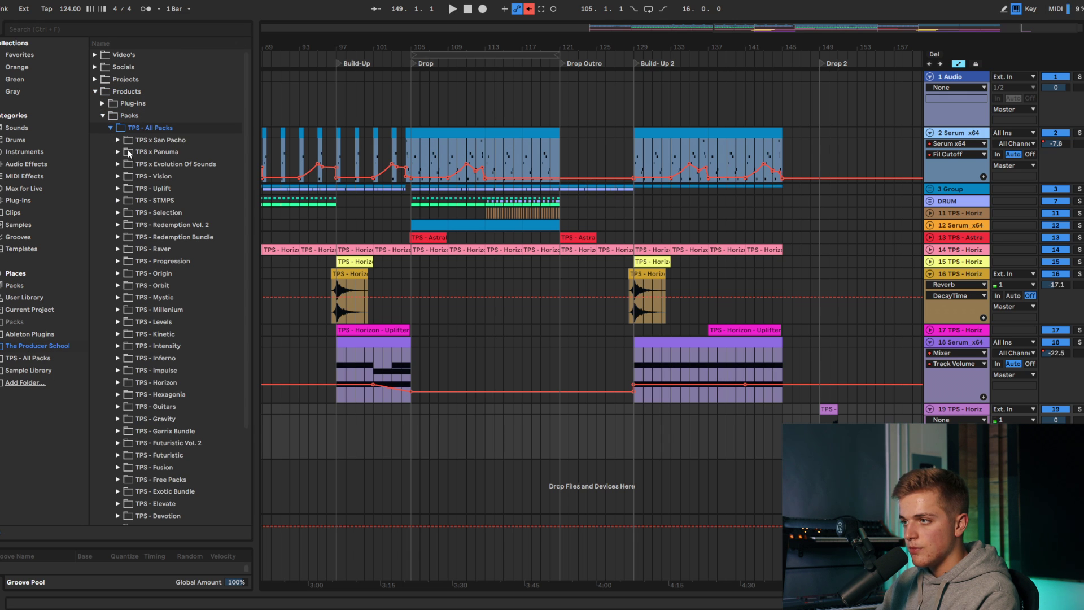
scroll(125, 368, down, 1)
click(118, 369)
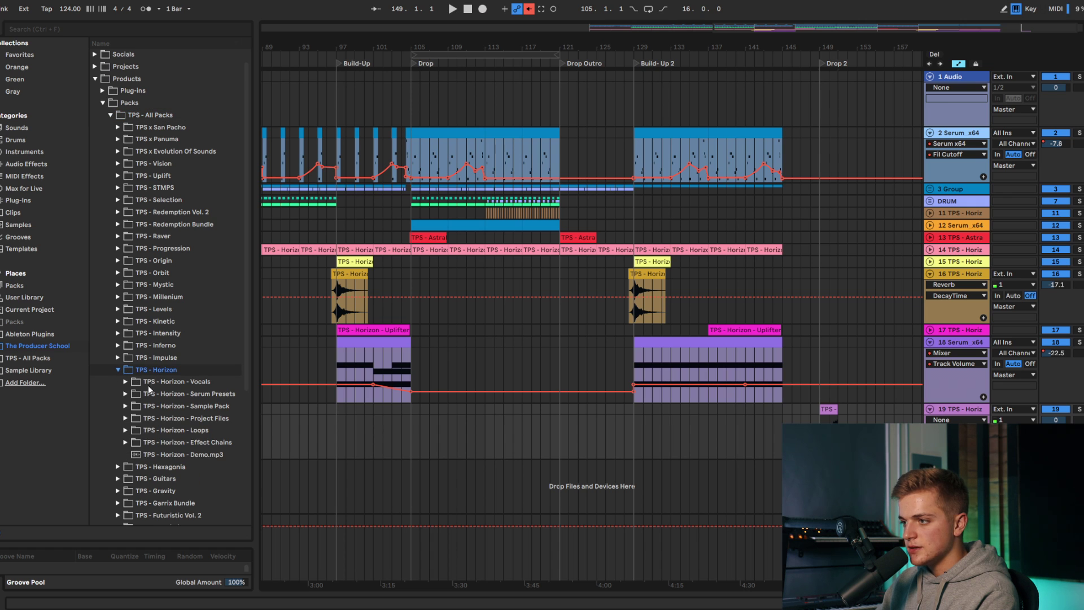
click(127, 386)
click(133, 405)
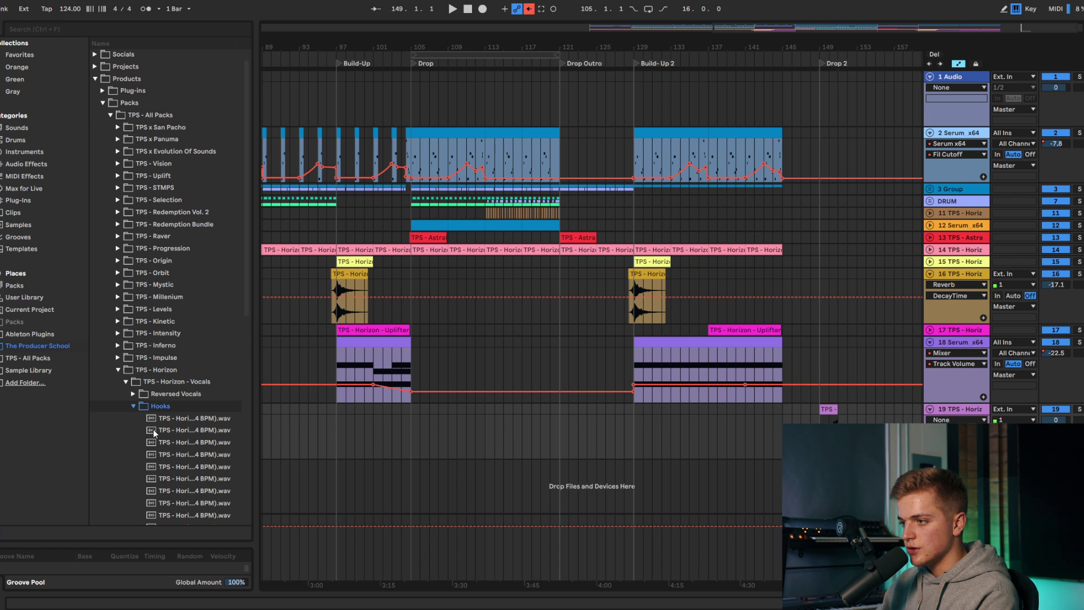
Step: Widen the browser and audition the vocal hook samples in the TPS - Horizon - Vocals Hooks folder
scroll(163, 426, down, 3)
drag(255, 419, 297, 420)
click(194, 438)
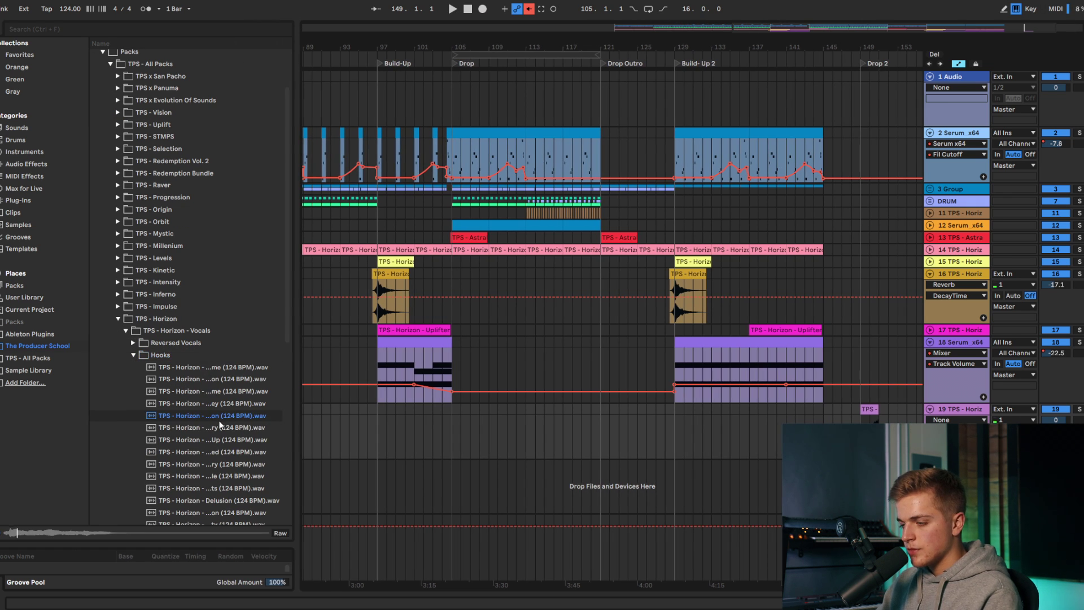
click(208, 453)
click(210, 464)
click(214, 476)
click(219, 487)
click(219, 500)
click(219, 512)
scroll(219, 514, down, 1)
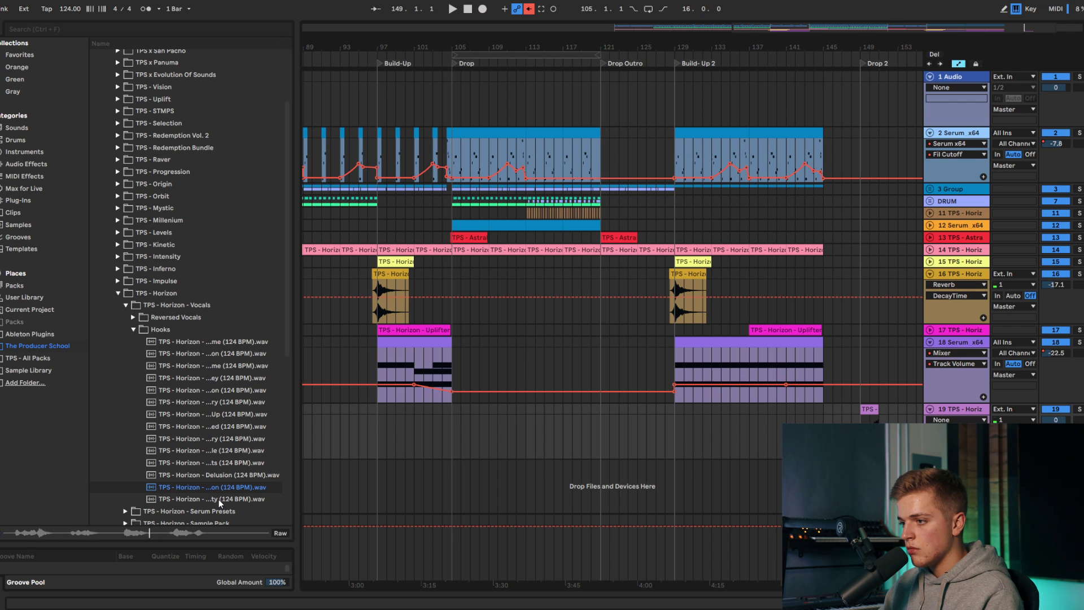
key(space)
Step: Place the TPS - Horizon - Connection (124 BPM) vocal hook on the 1 Audio track at bar 147, before Drop 2
drag(219, 488, 823, 104)
click(796, 105)
key(space)
key(space)
scroll(851, 96, up, 3)
scroll(840, 95, up, 3)
click(744, 77)
key(Delete)
click(638, 96)
key(space)
key(space)
click(721, 93)
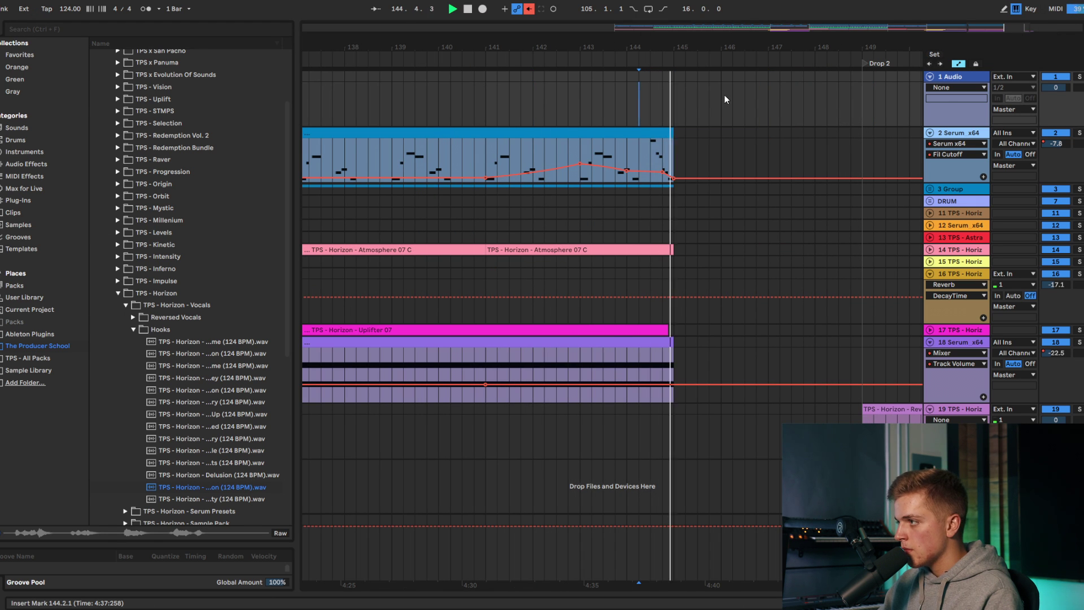
click(764, 98)
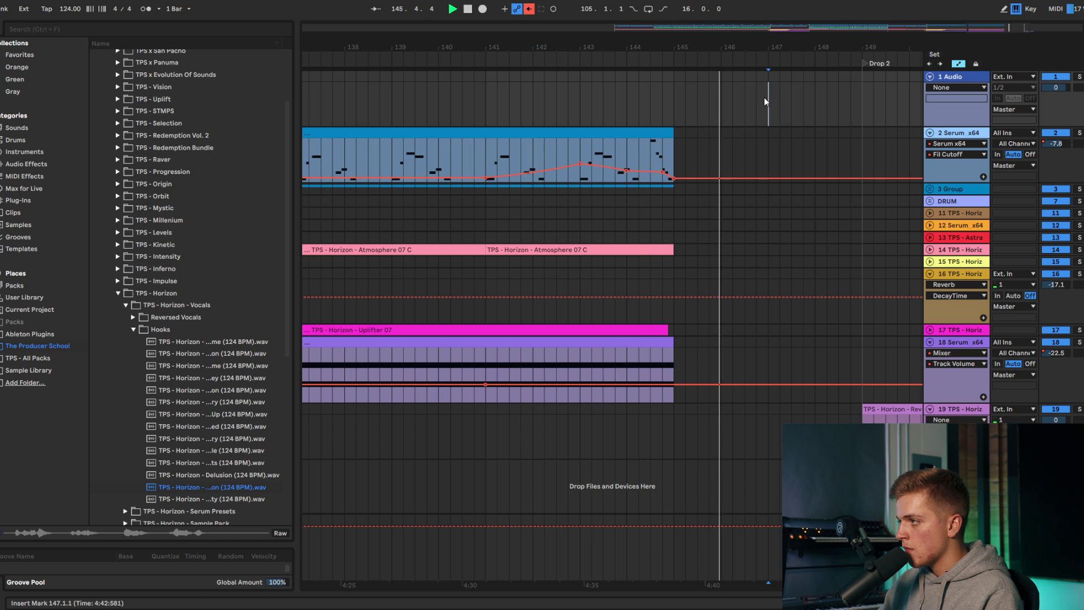
key(ctrl+v)
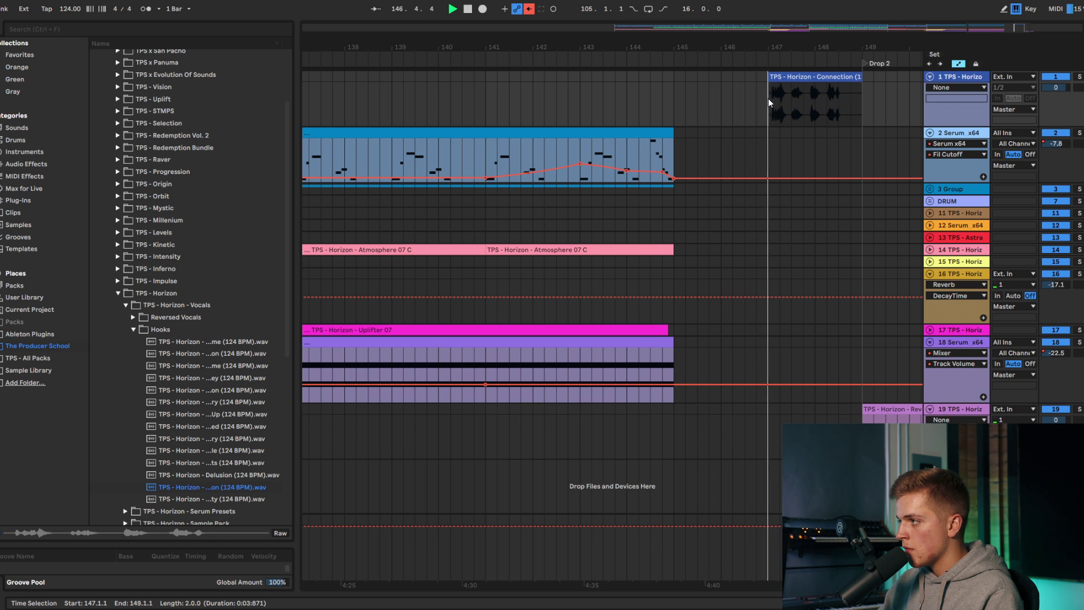
Step: Warp the Connection vocal clip at 124.00 BPM with looping off
click(782, 79)
key(space)
double_click(784, 81)
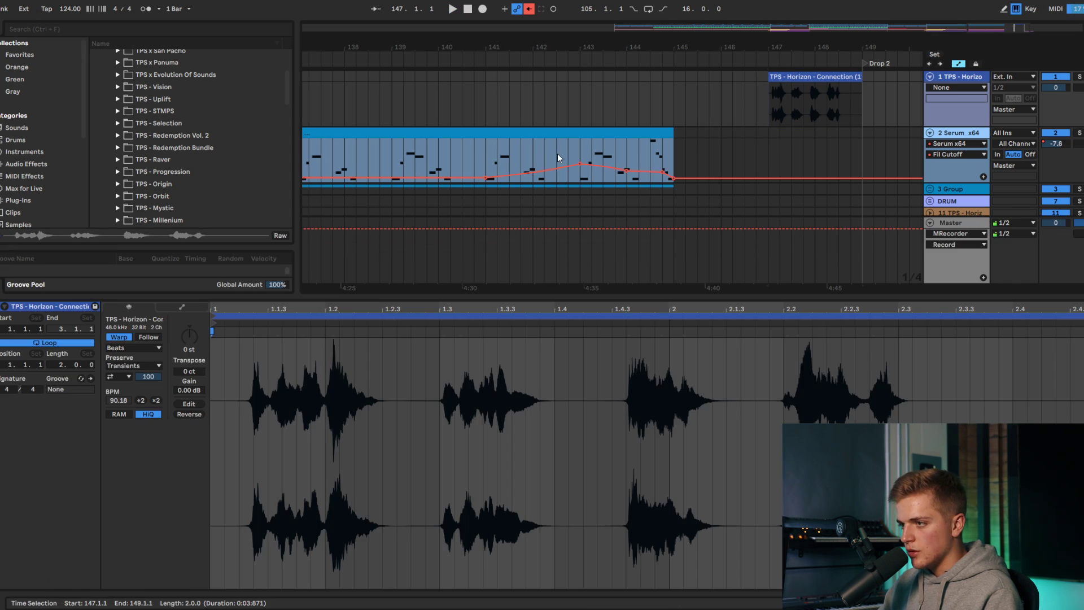
click(122, 338)
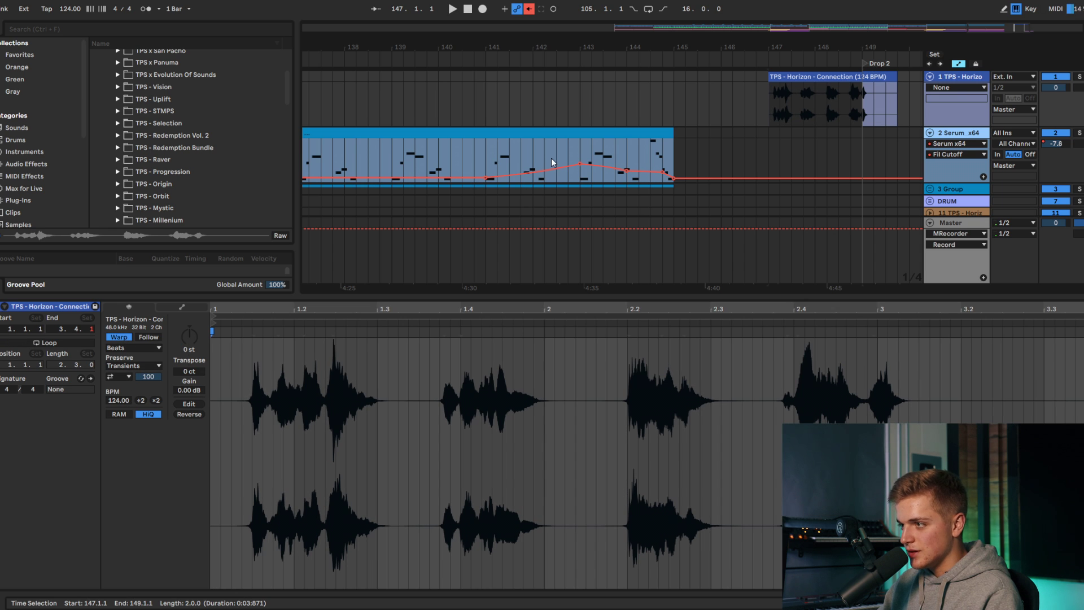
Step: Move the Connection vocal clip to start at 146.3.1 while playing from bar 144, and turn on the metronome
drag(793, 116, 746, 117)
click(559, 89)
click(627, 89)
key(space)
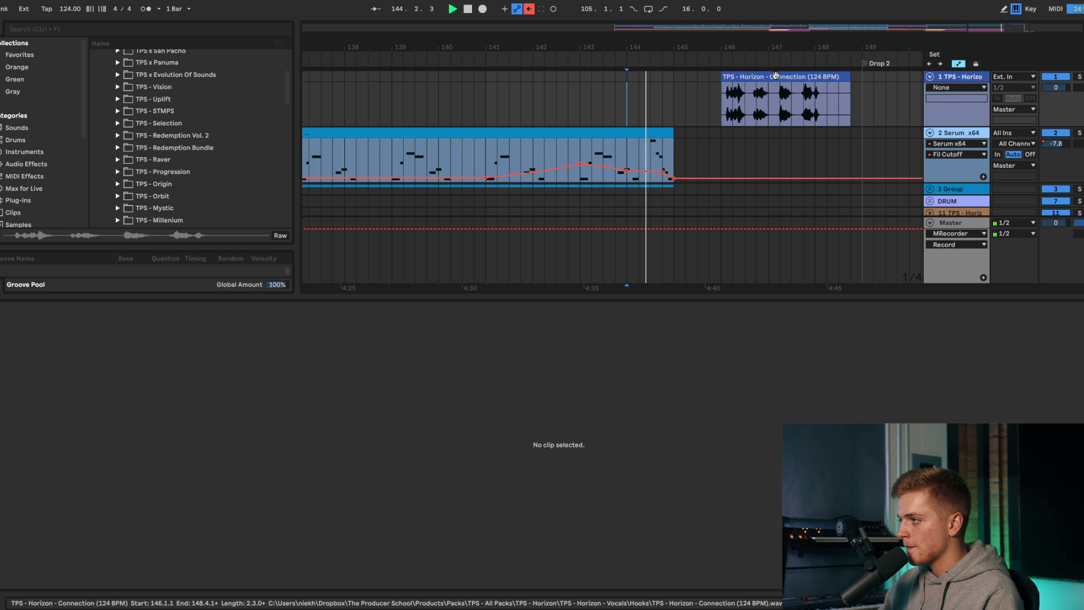
click(784, 81)
click(147, 10)
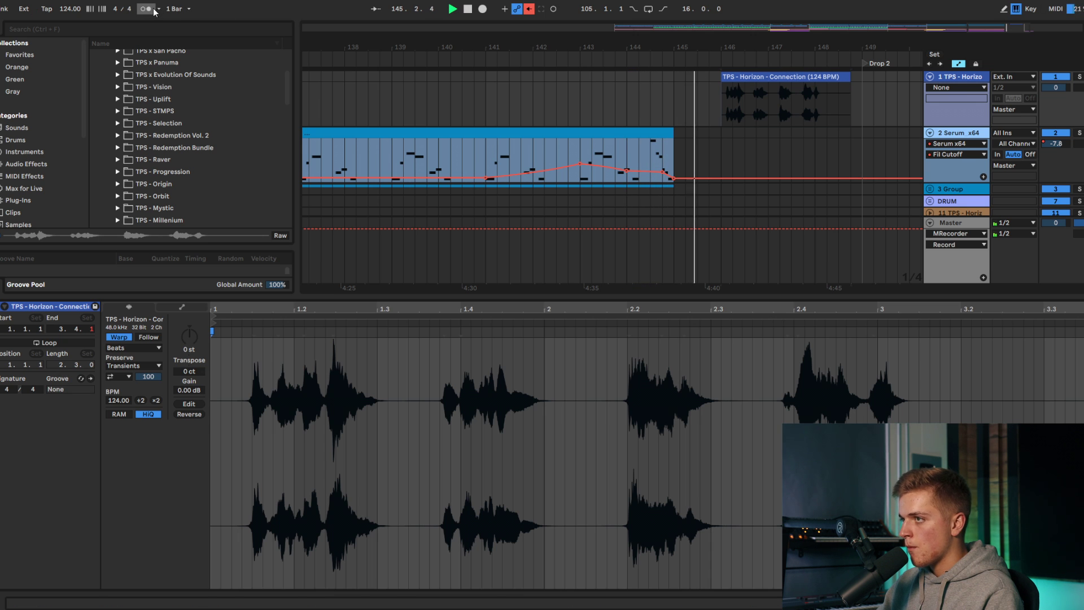
key(Right)
key(Right)
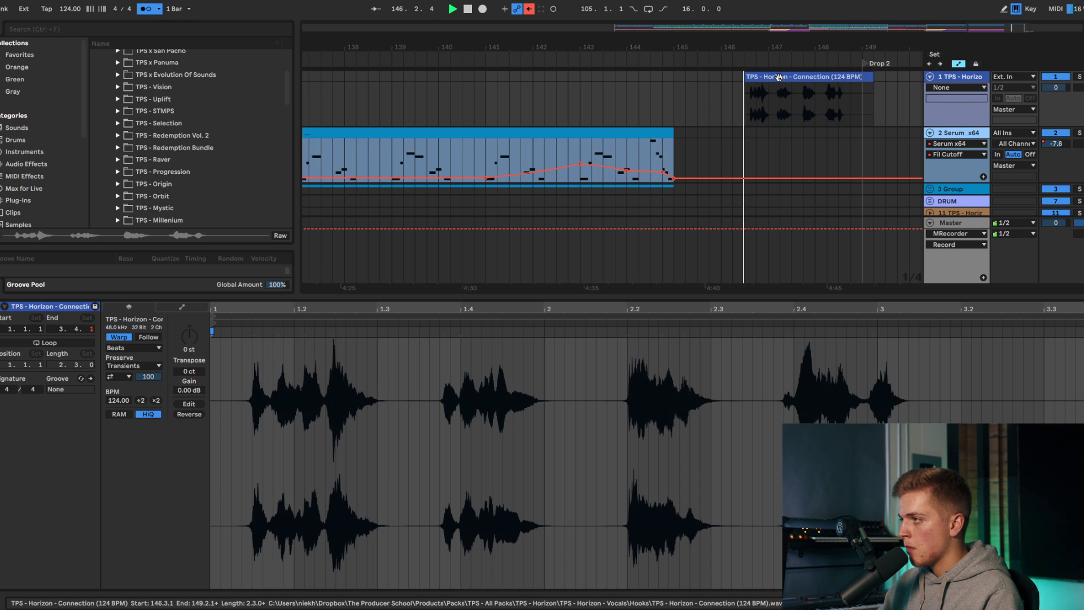
Step: Shift the Connection vocal clip to start at 146.4.1 and play the transition into Drop 2
click(770, 76)
key(space)
key(space)
scroll(769, 76, up, 3)
key(space)
key(space)
drag(775, 76, 799, 77)
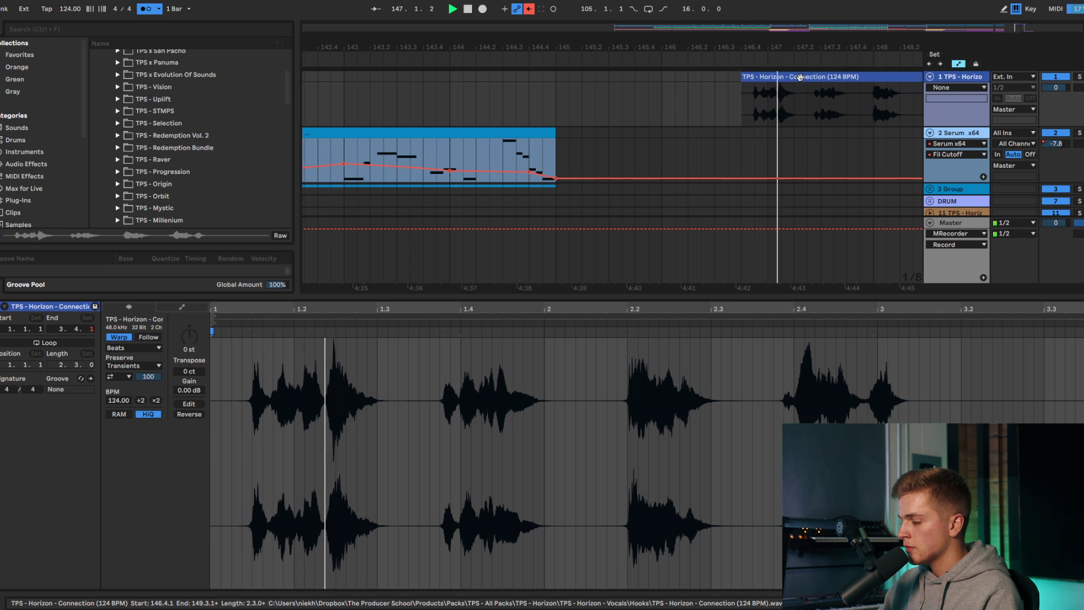
scroll(794, 93, down, 3)
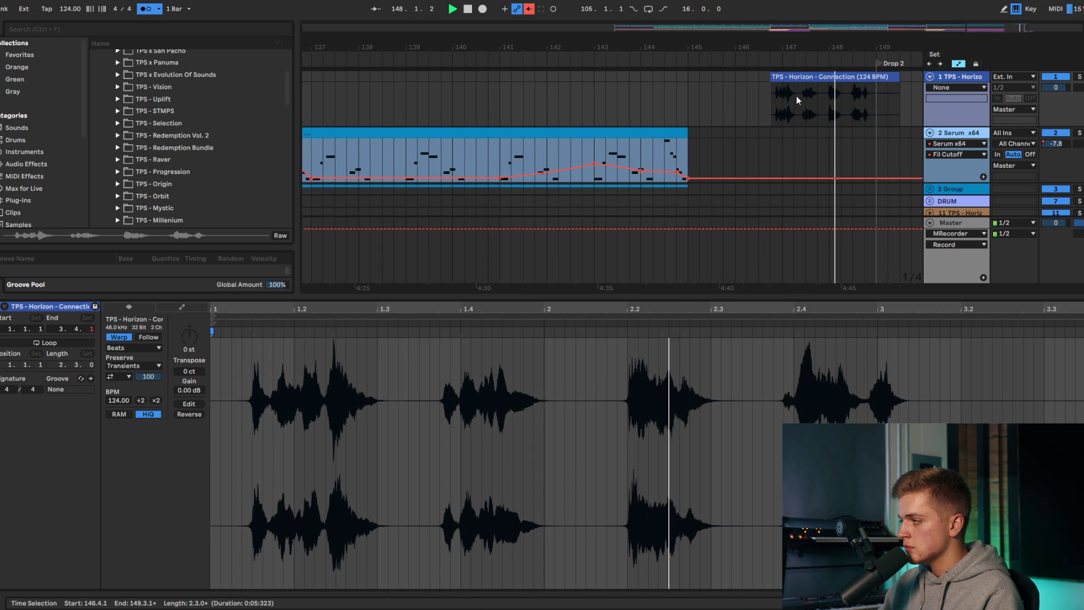
click(656, 113)
key(space)
Step: Transpose the Connection vocal clip by -3 st, set its warp mode to Complex, and stop playback
click(832, 77)
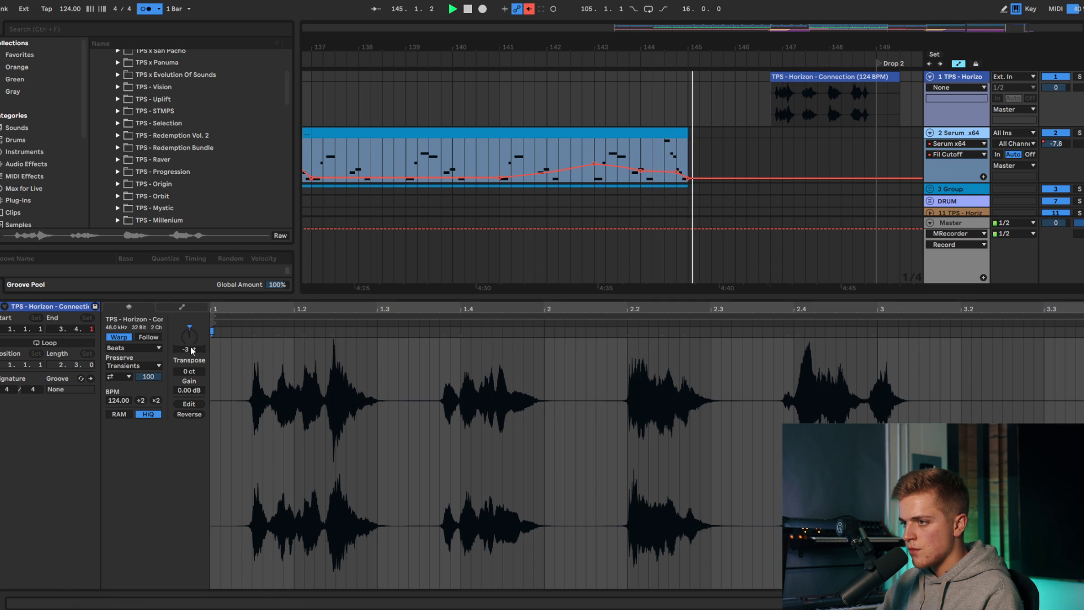
click(147, 348)
click(133, 402)
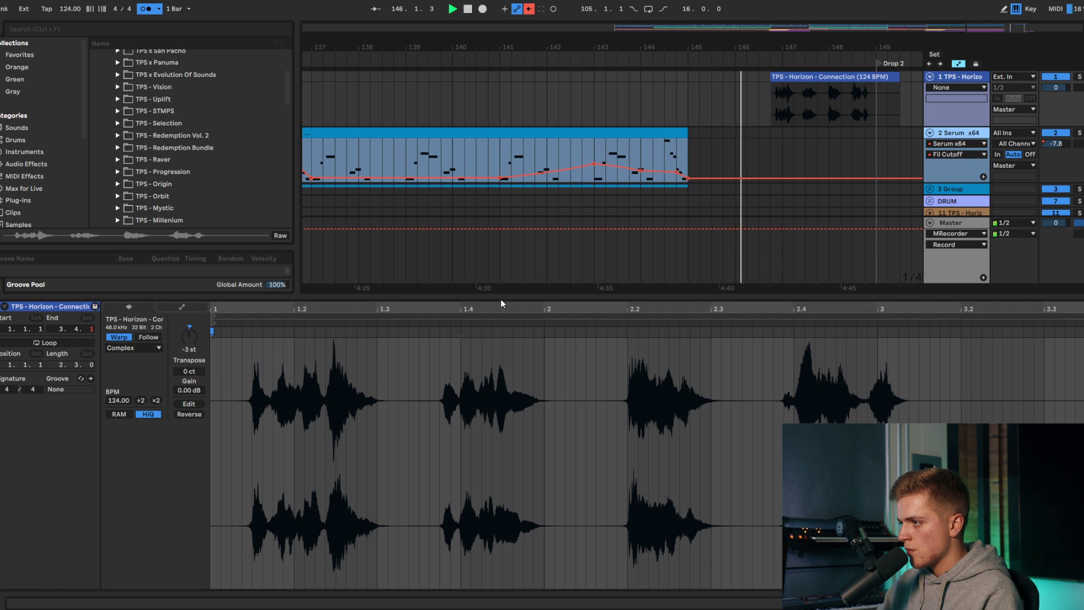
key(ctrl+alt+l)
scroll(494, 294, down, 8)
key(space)
Step: Copy the first Drop section's clips starting at bar 105 and paste them at bar 149 for Drop 2
scroll(645, 209, up, 3)
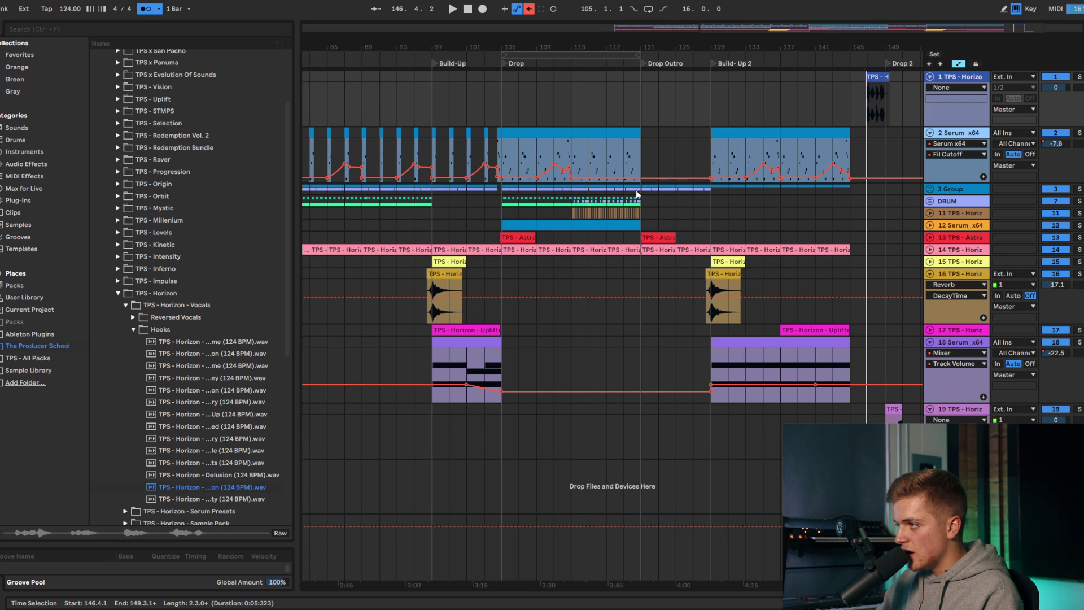
click(500, 85)
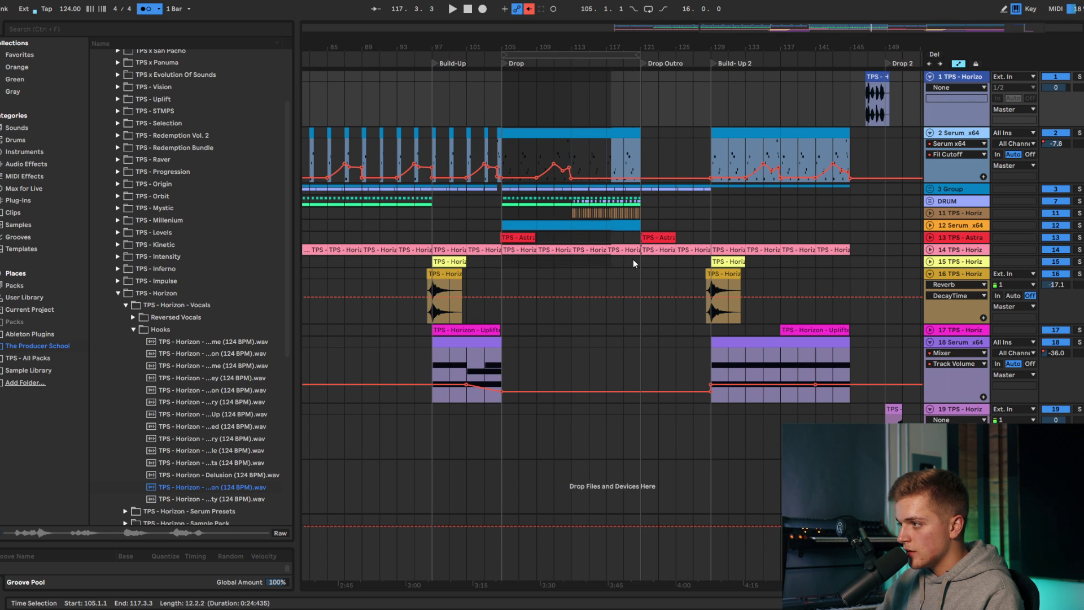
click(890, 94)
key(ctrl+v)
Step: Copy the track 11 clips from the second half of the first Drop and paste them at bar 149
click(484, 225)
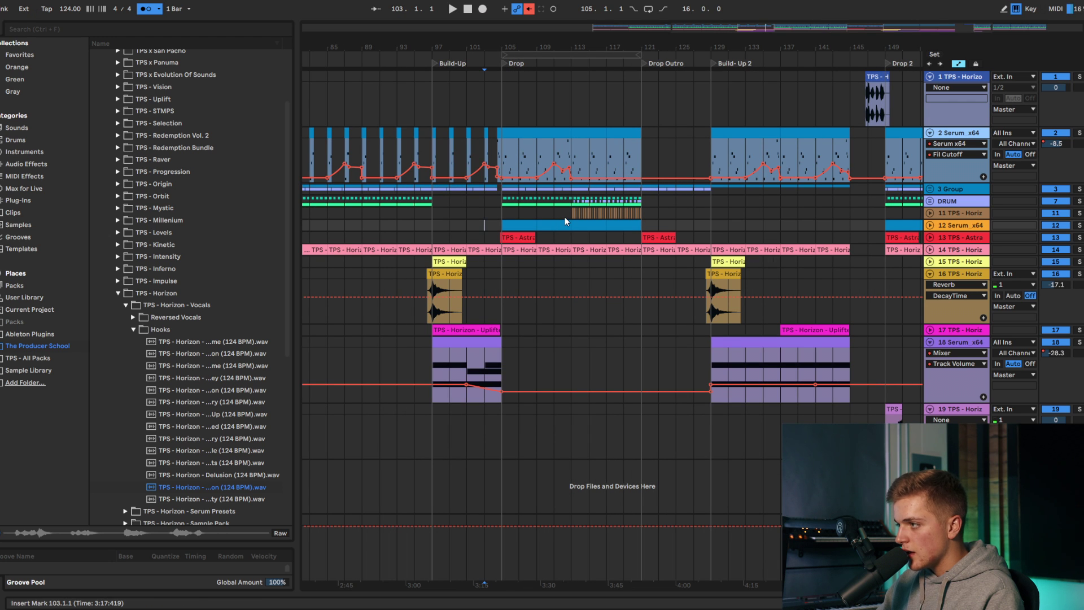
drag(645, 219, 643, 214)
key(ctrl+c)
click(890, 215)
key(ctrl+v)
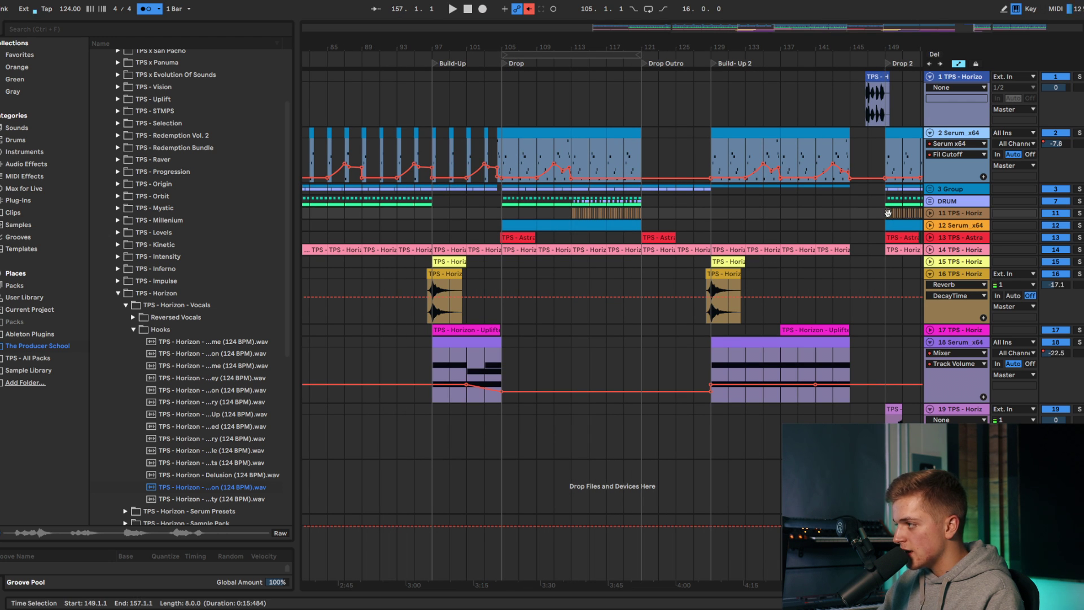
Step: Unfold the DRUM group, duplicate the track 9 snare clips from bar 157 to bar 149, and play from bar 142
scroll(895, 209, down, 5)
scroll(898, 210, up, 3)
click(930, 201)
scroll(824, 256, up, 4)
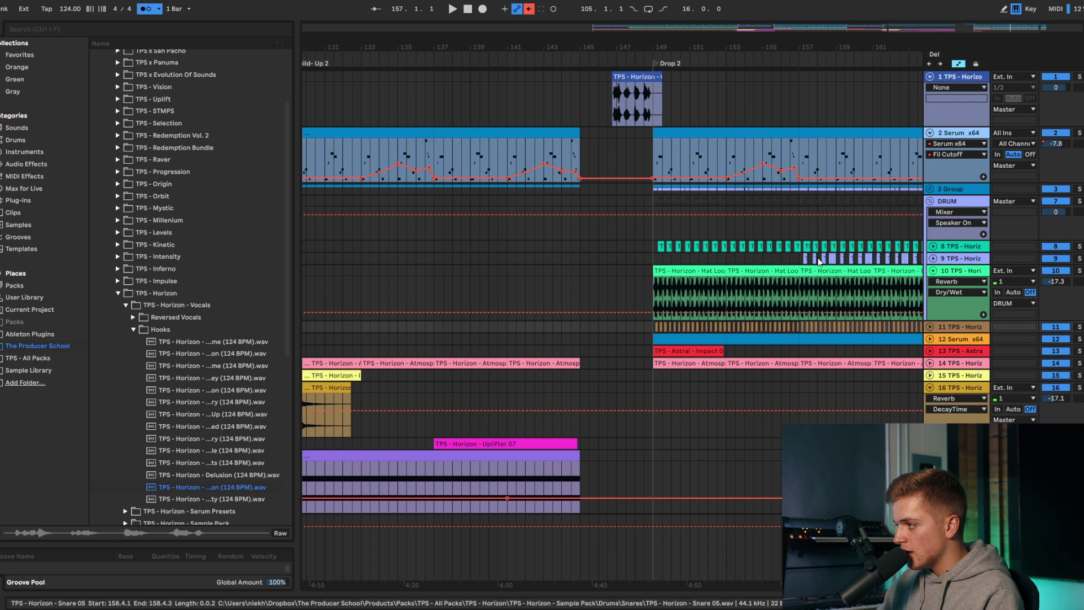
drag(850, 259, 881, 259)
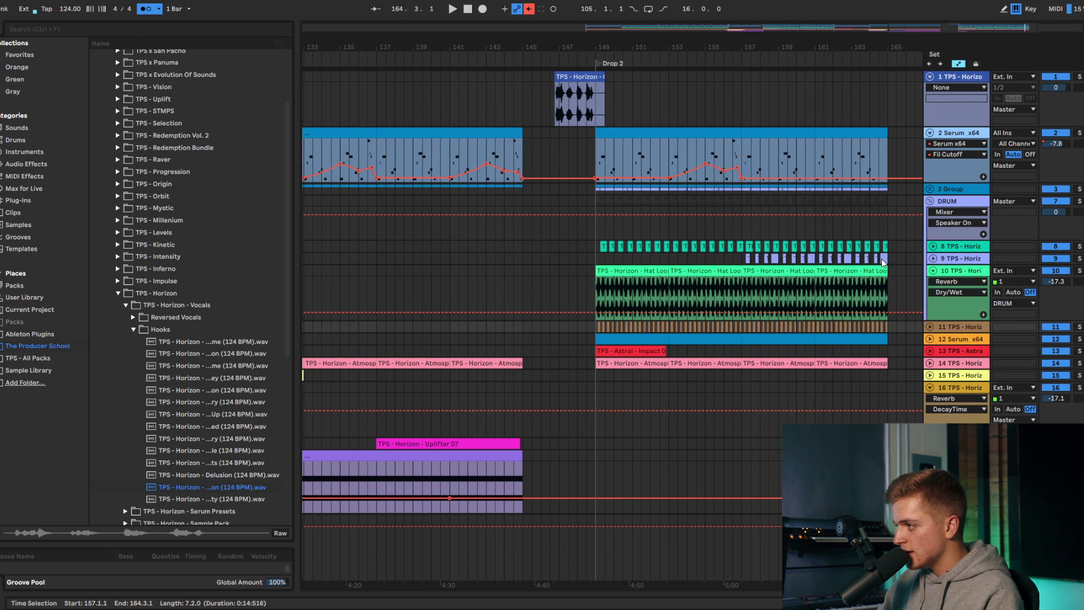
click(737, 260)
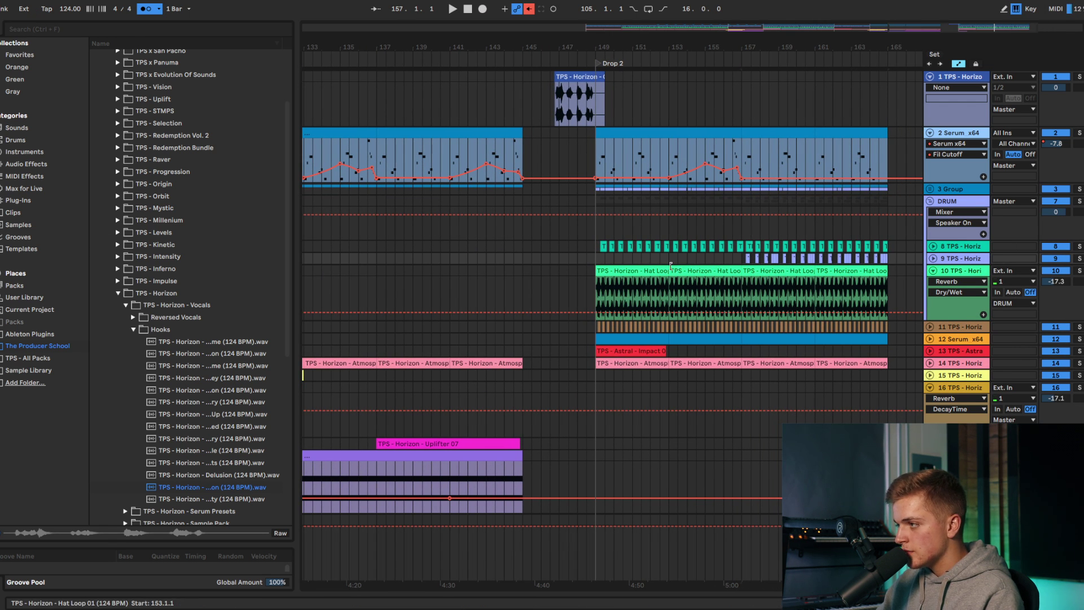
click(595, 261)
key(ctrl+v)
click(481, 255)
key(space)
scroll(481, 253, down, 5)
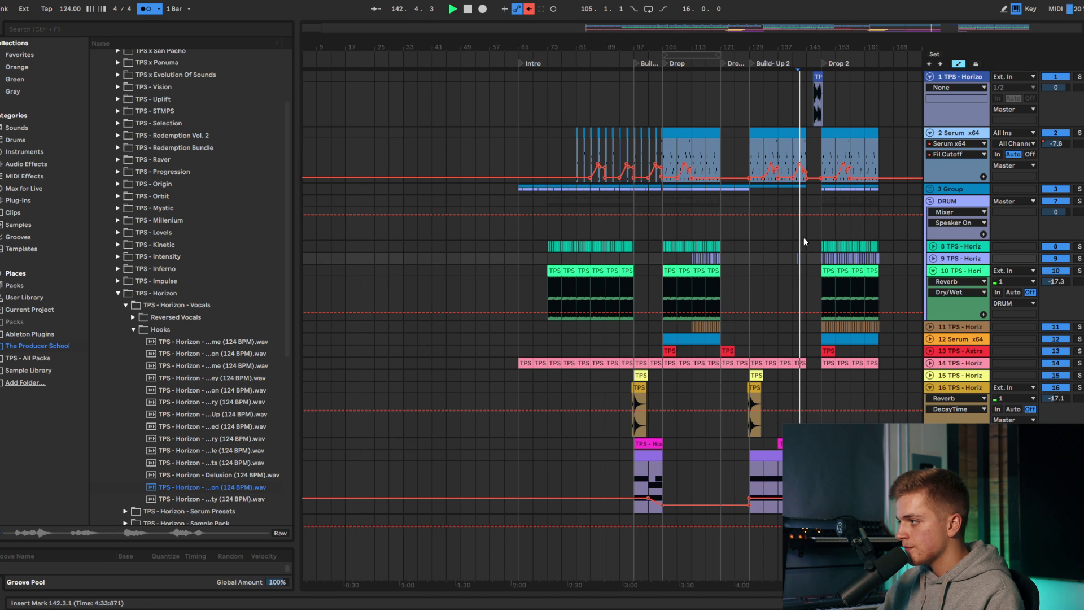
Step: Search all browser results for DELAY and add the Delay effect to the vocal track
scroll(832, 226, up, 3)
double_click(954, 78)
text(DELAY)
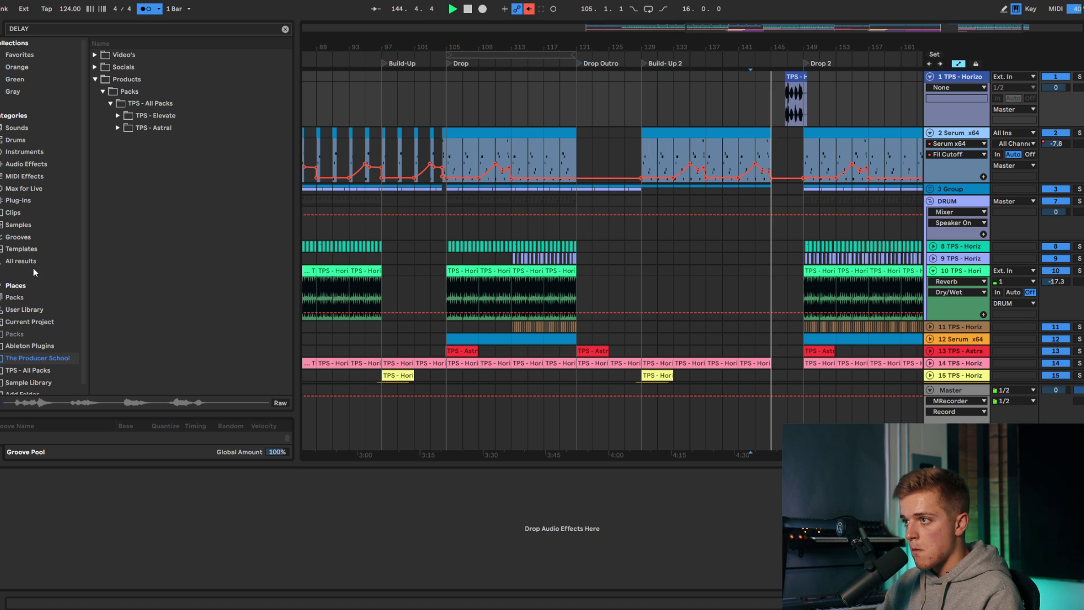
click(29, 261)
double_click(122, 54)
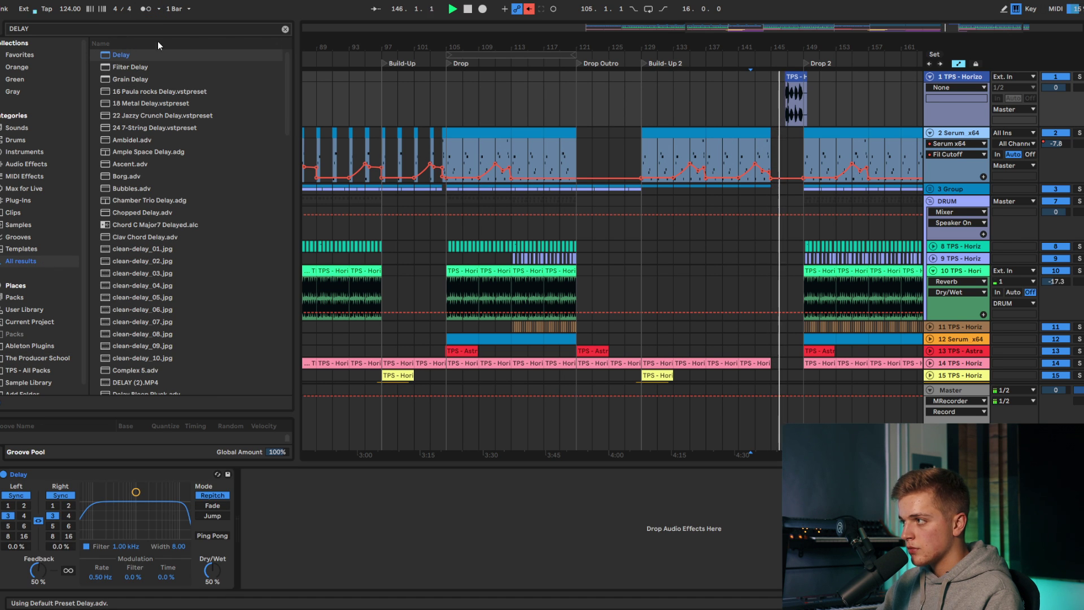
Step: Set the vocal's Delay filter to 1.50 kHz with width 5.42, enable Ping Pong, set Dry/Wet to 25 %, and stop playback
drag(135, 490, 143, 506)
click(212, 536)
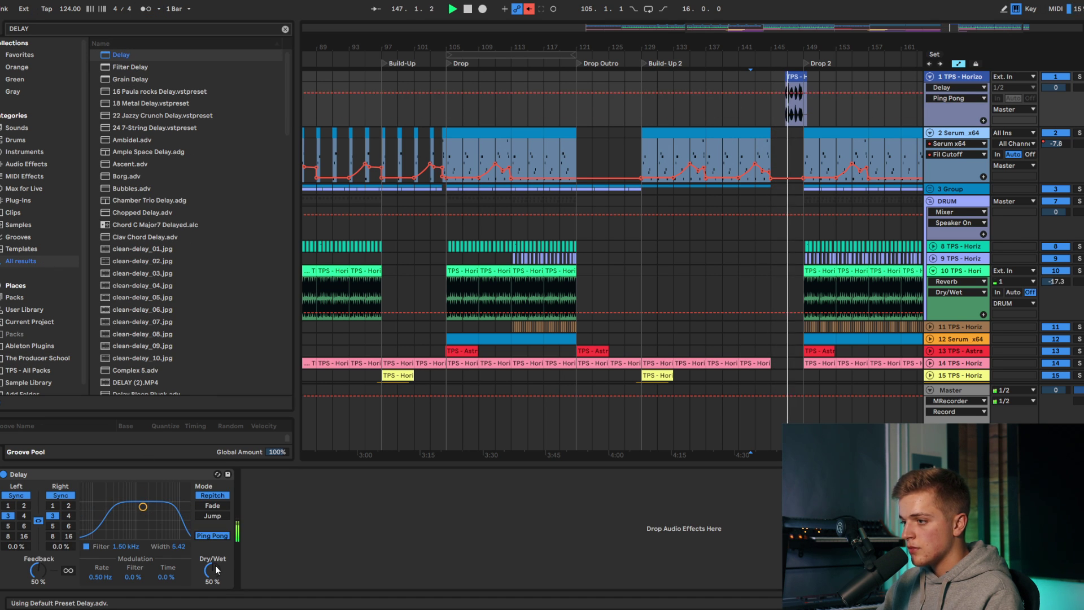
drag(213, 569, 214, 590)
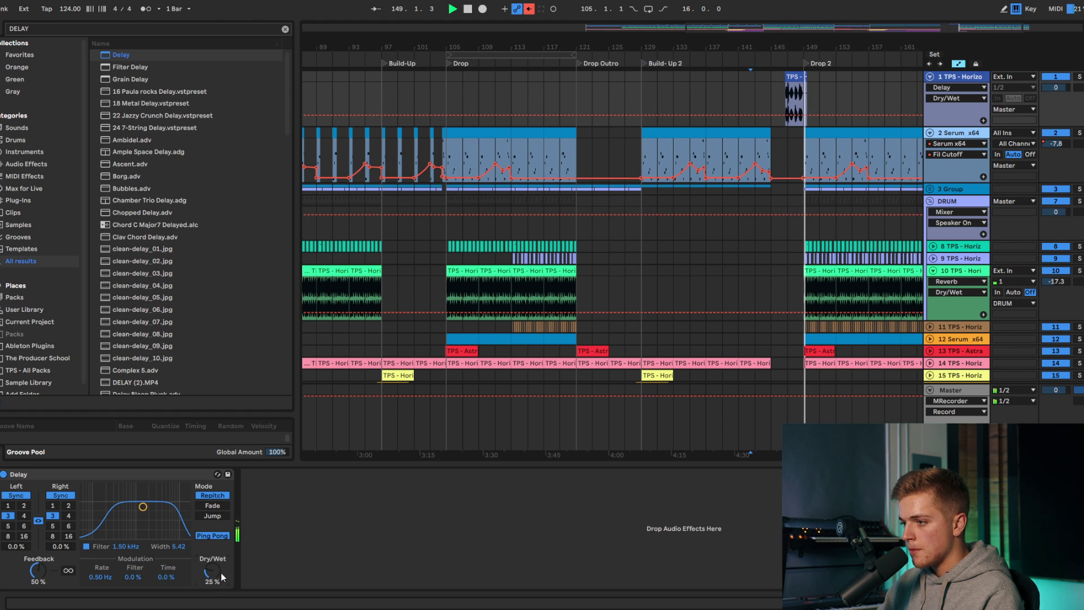
scroll(804, 353, up, 5)
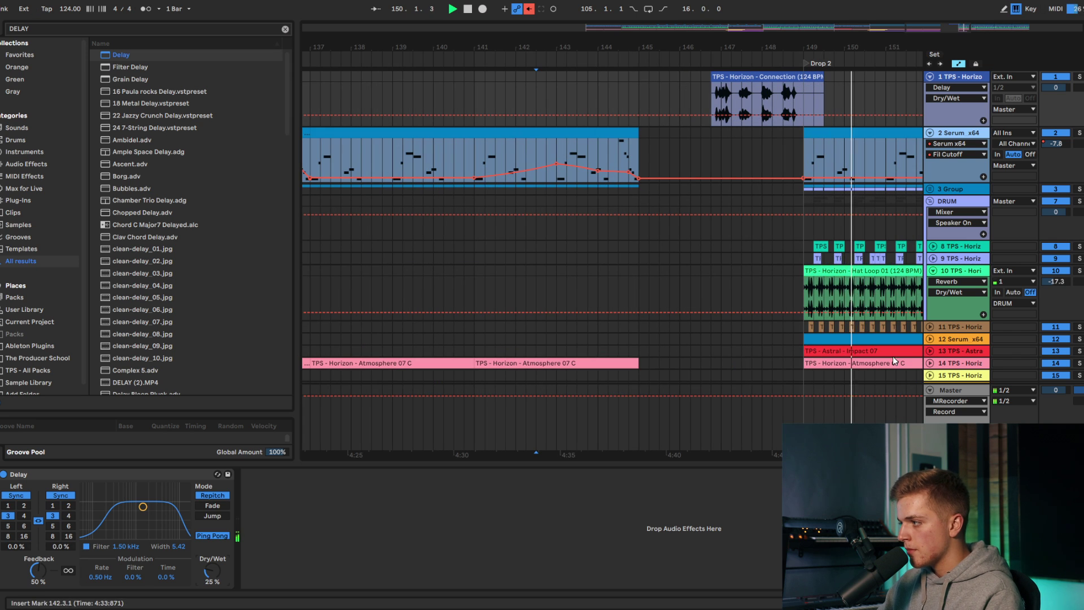
key(space)
Step: Play Drop 2 from bar 149, unfold track 14, and review the clips across the drum, atmosphere and effects tracks
scroll(811, 168, down, 5)
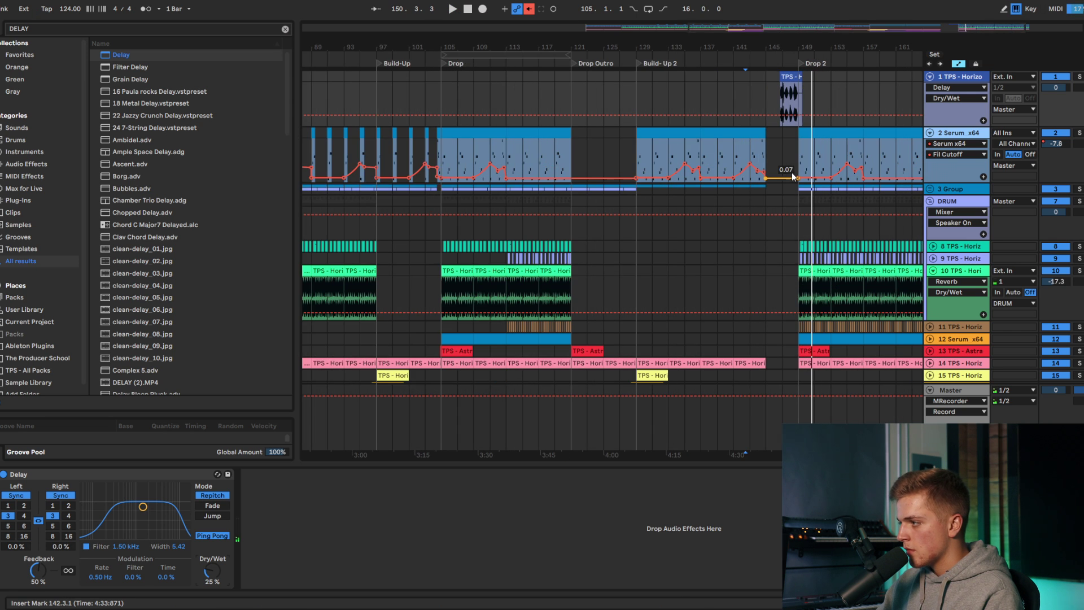
scroll(805, 232, down, 3)
click(818, 277)
scroll(865, 302, up, 3)
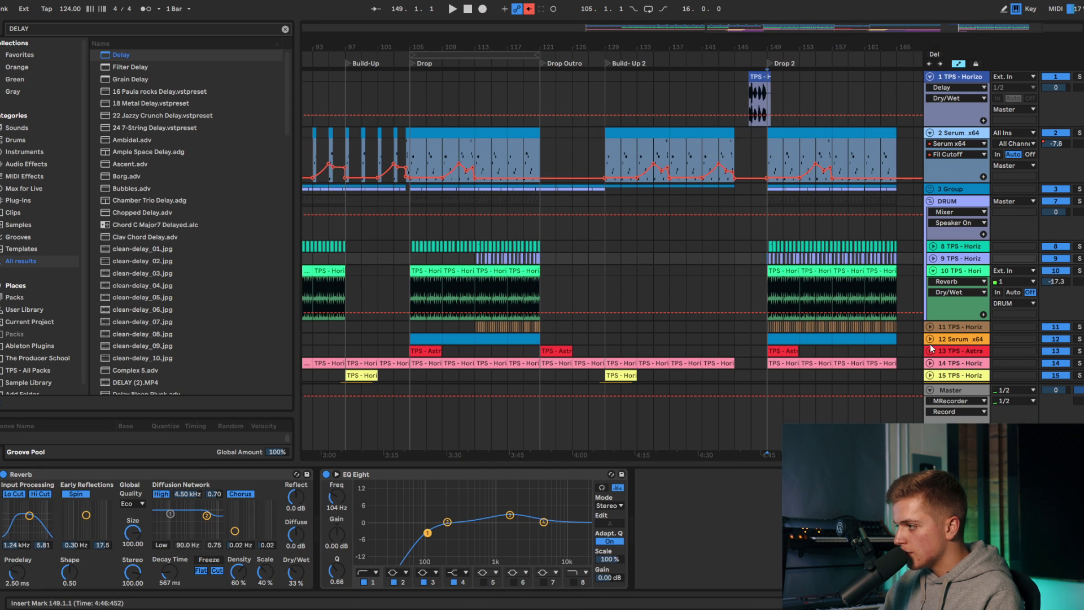
click(929, 363)
scroll(842, 303, down, 4)
scroll(836, 301, up, 3)
key(space)
key(space)
scroll(730, 219, up, 3)
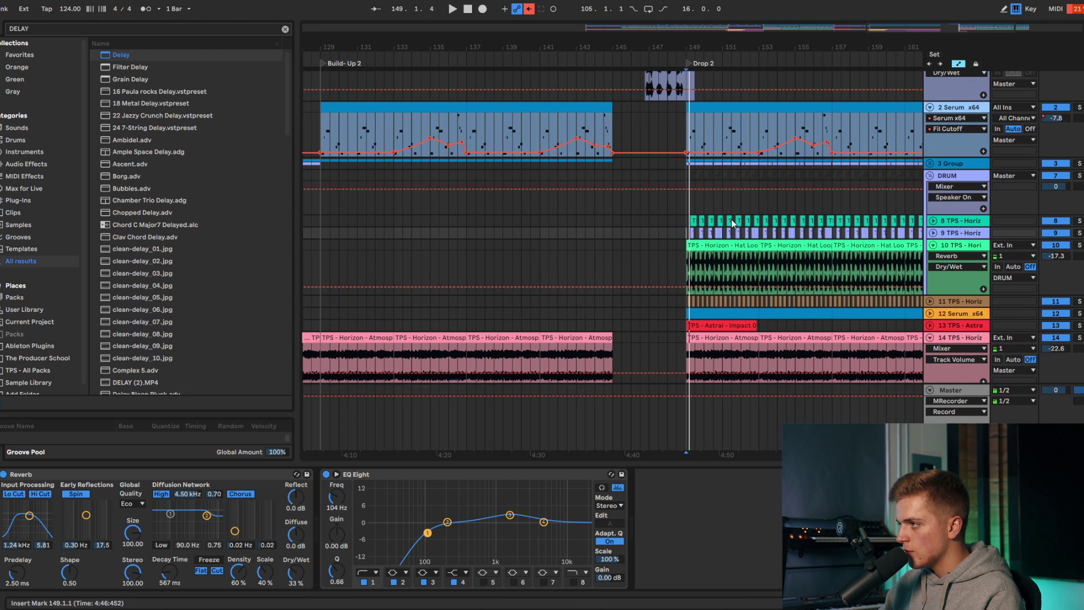
scroll(828, 183, up, 1)
key(space)
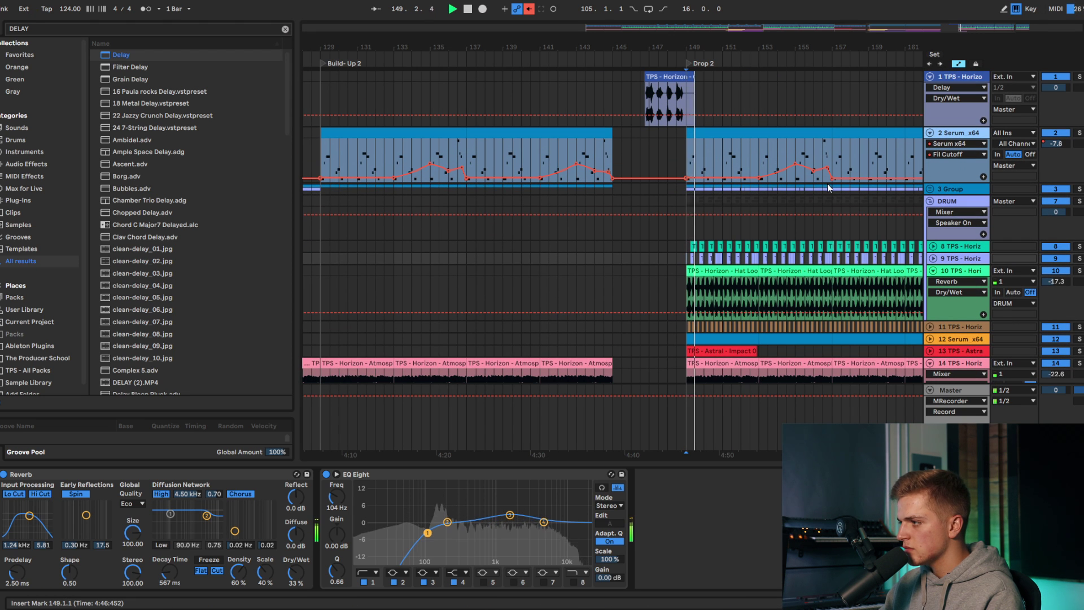
scroll(897, 314, down, 6)
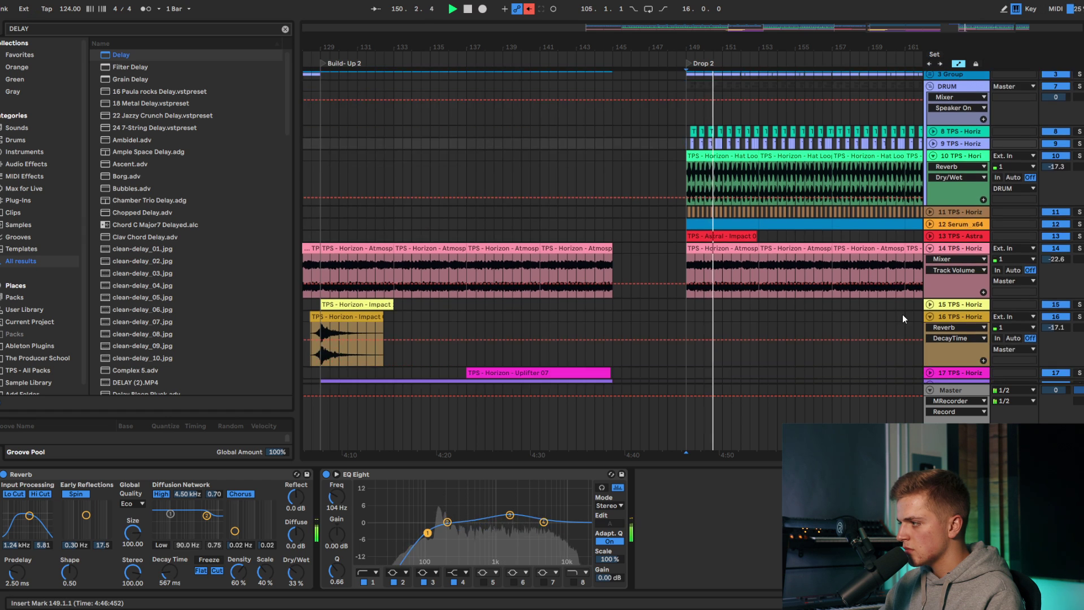
scroll(898, 315, down, 2)
key(space)
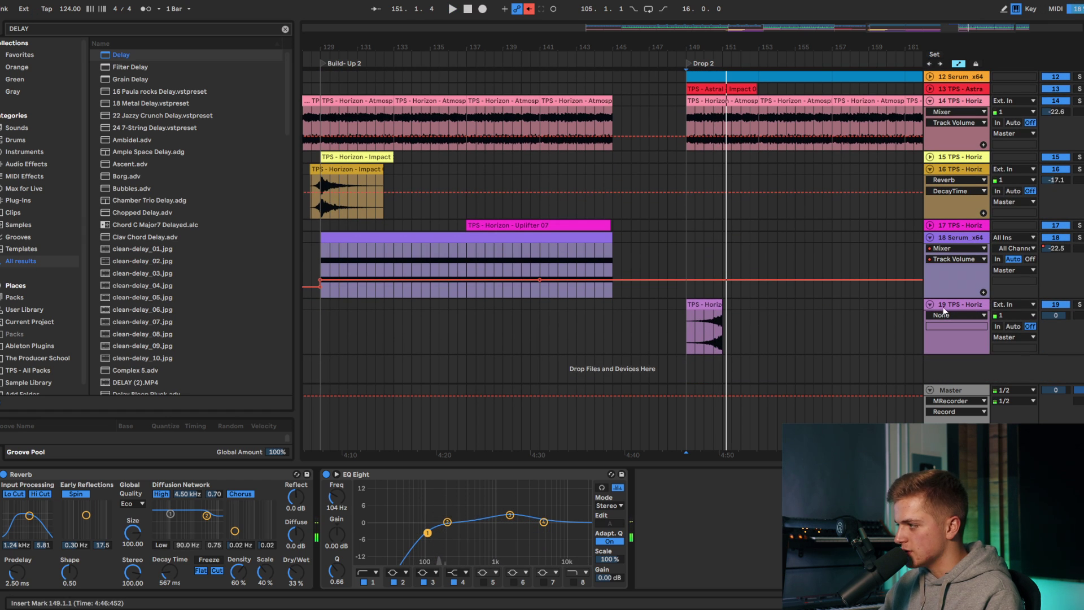
Step: Play the transition into Drop 2 from about bar 143 and unfold the Impact 07 track to check where the impact starts
scroll(856, 282, down, 5)
scroll(818, 211, up, 8)
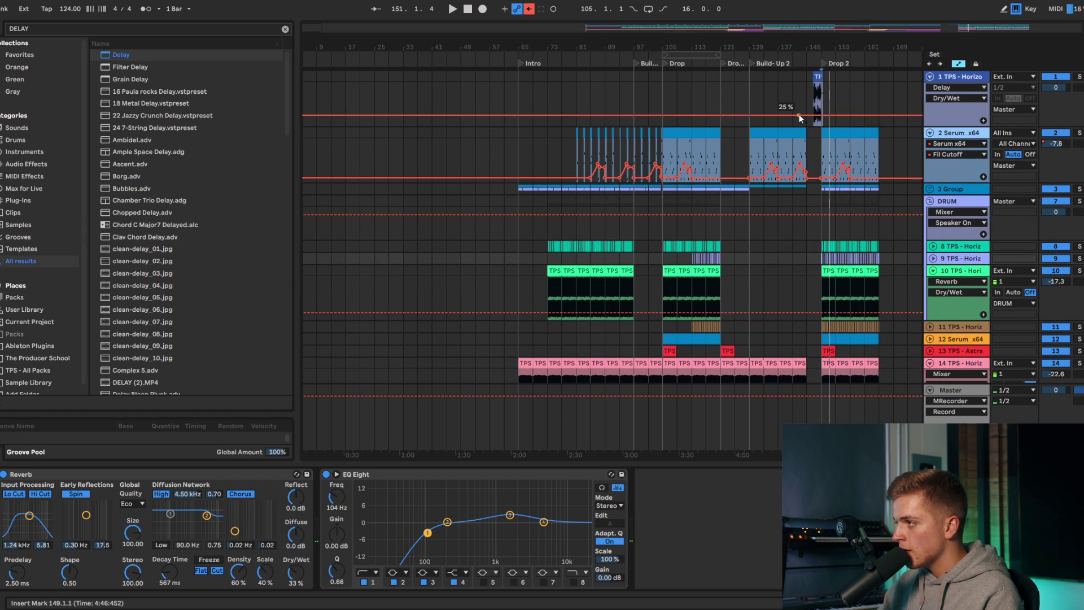
click(804, 110)
scroll(866, 113, up, 7)
scroll(641, 94, down, 5)
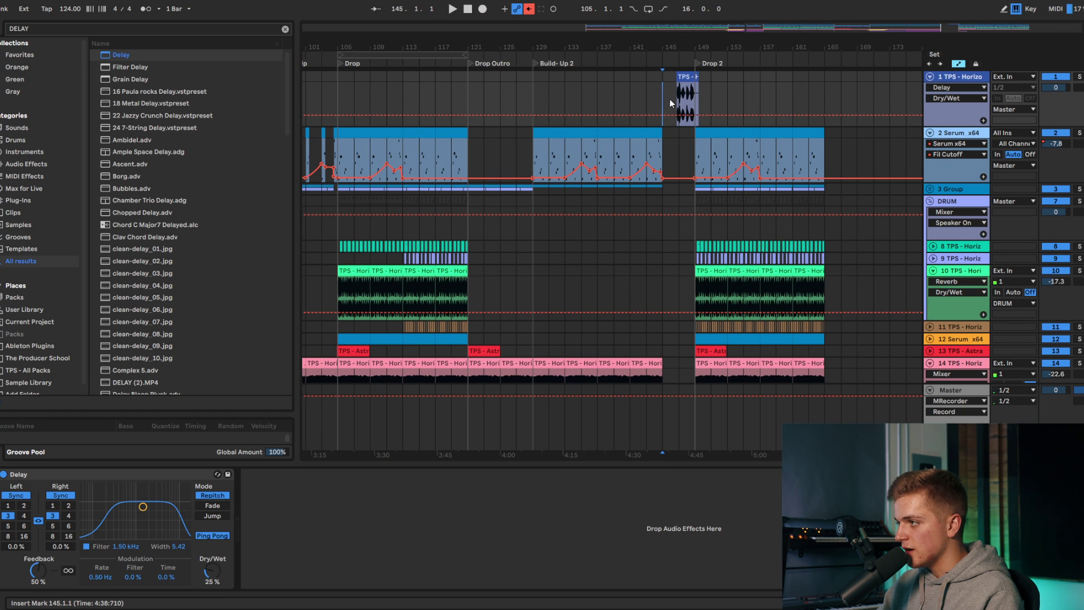
scroll(704, 395, up, 5)
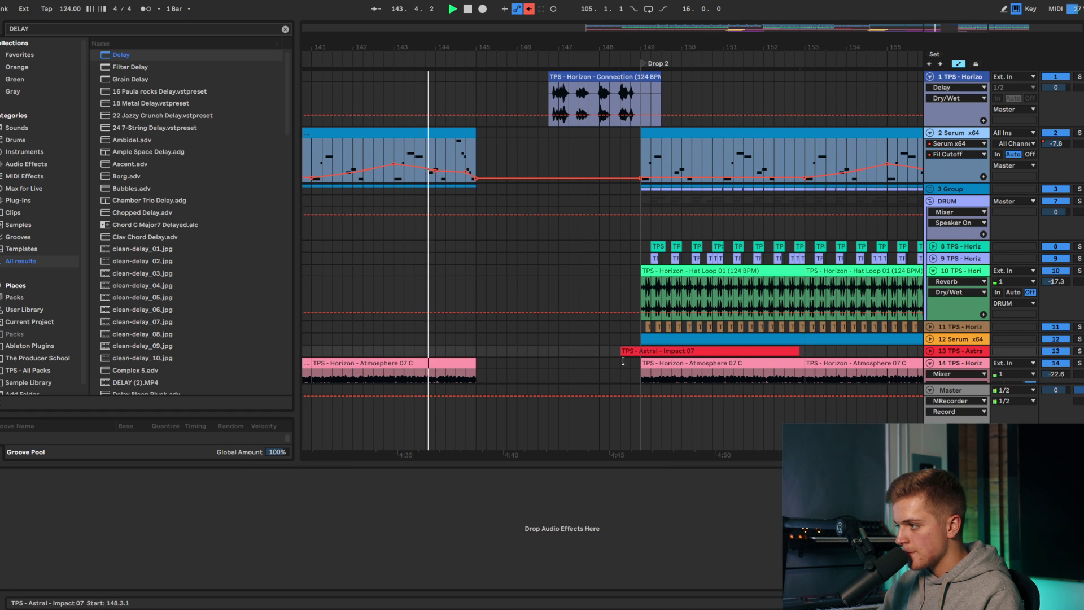
click(929, 351)
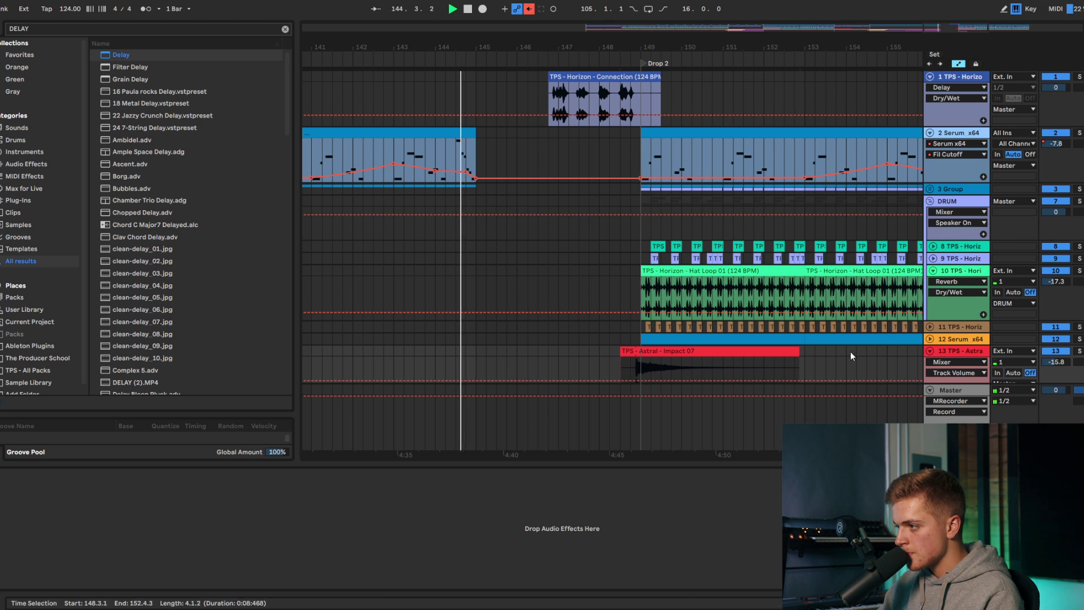
scroll(622, 357, up, 3)
click(622, 355)
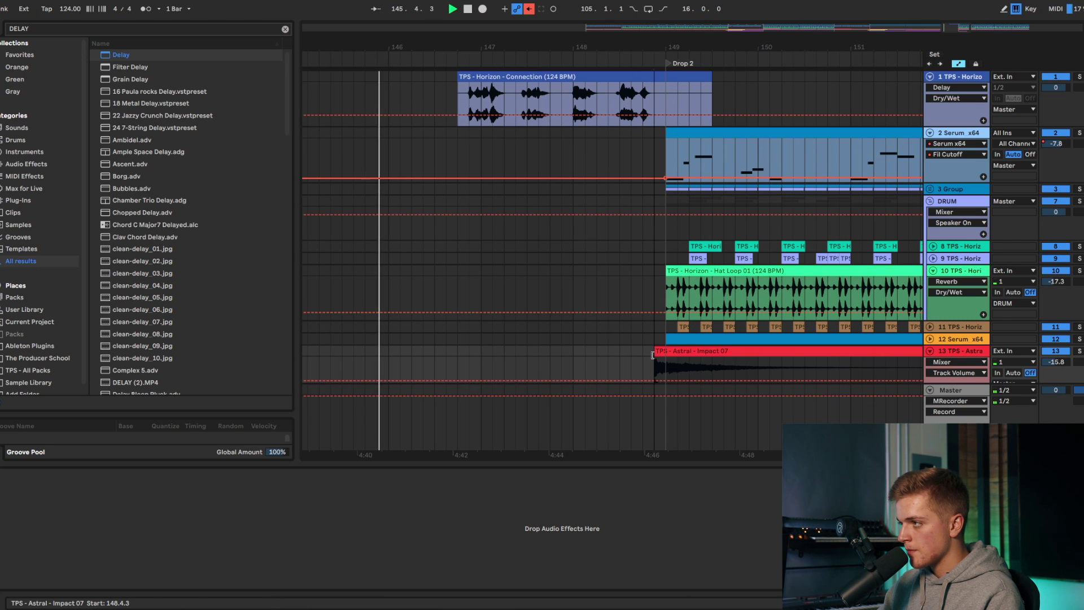
scroll(581, 194, down, 3)
Step: Split the vocal hook at bar 147, try its second part from 148.2, and move that part back to bar 147
click(549, 97)
key(ctrl+e)
drag(561, 77, 613, 78)
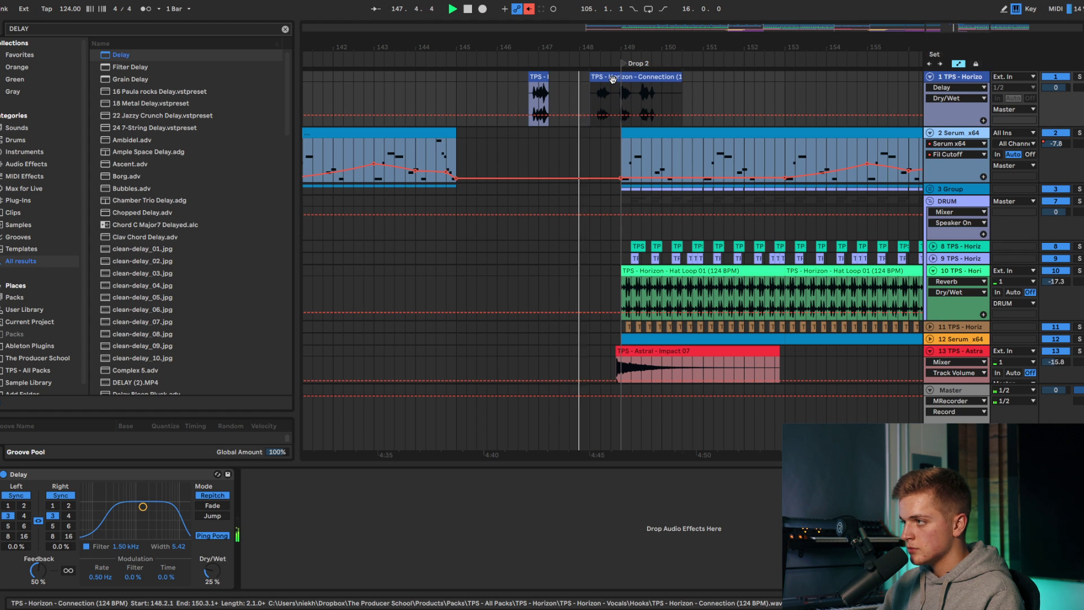
drag(613, 78, 571, 80)
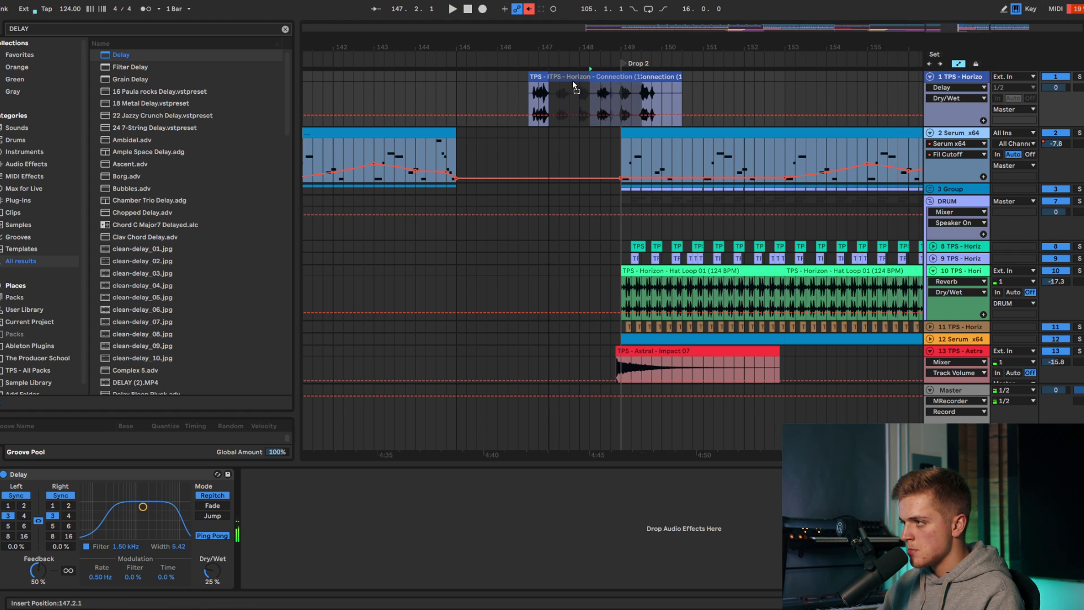
Step: Split the vocal hook at bar 148 and delete everything after bar 147, keeping only the first phrase
click(578, 94)
key(space)
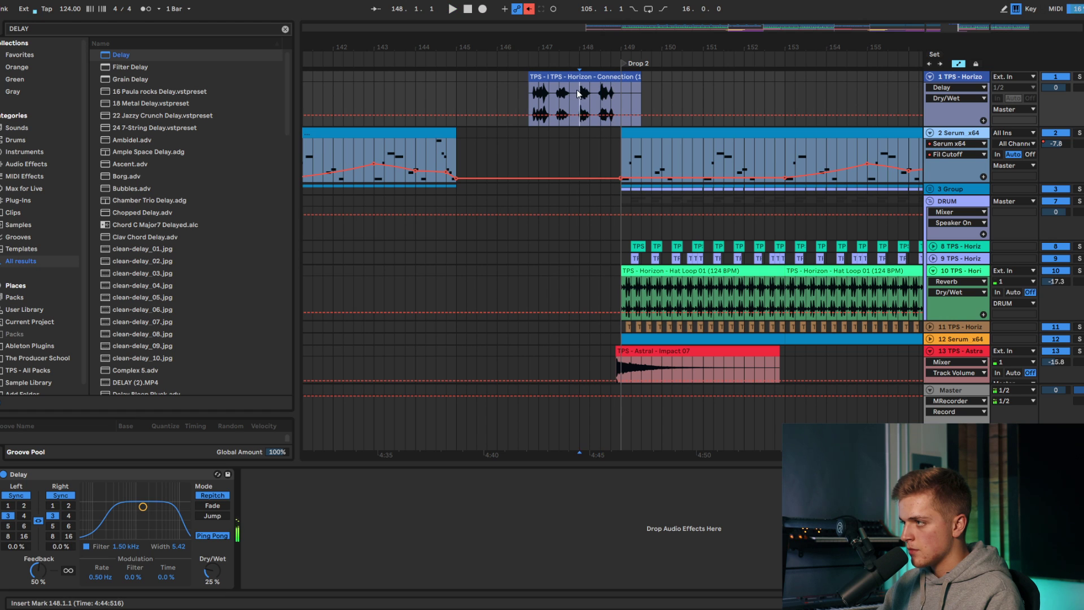
key(space)
click(557, 76)
key(Delete)
click(534, 77)
key(Delete)
click(400, 90)
key(ctrl+z)
click(585, 78)
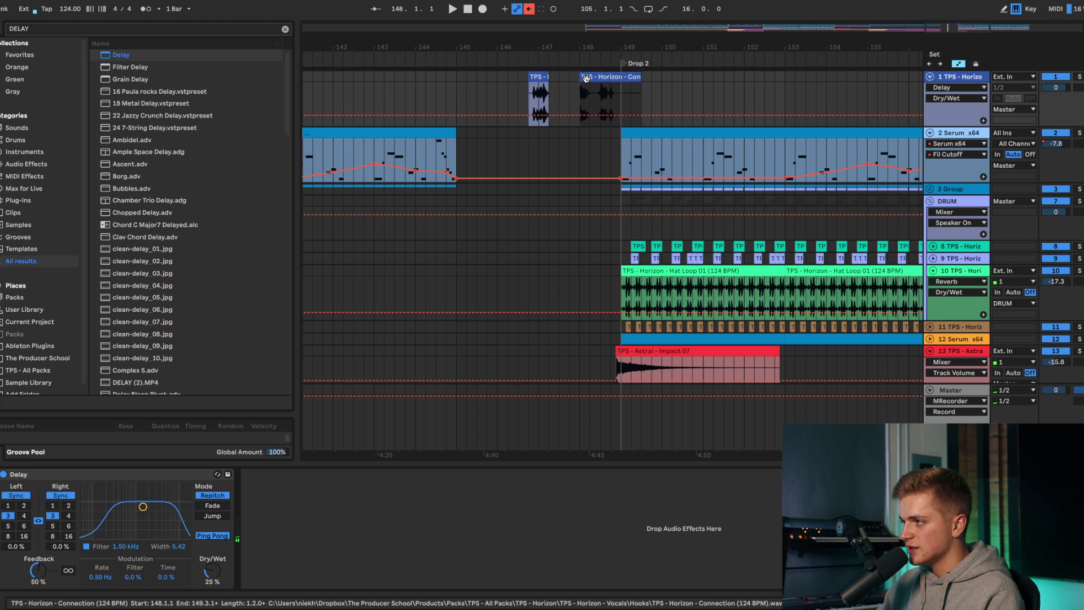
key(Delete)
Step: Play from bar 143.3 and add EQ Eight to the vocal track behind the Delay
key(space)
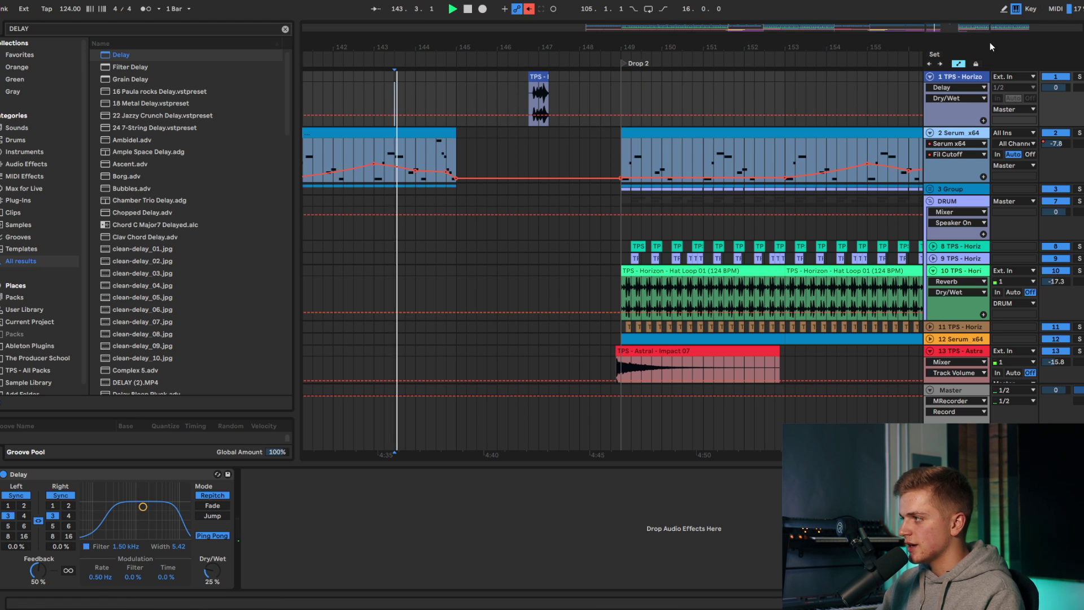
key(ctrl+f)
text(eq)
key(Down)
key(Return)
Step: Shape the vocal's EQ Eight with a low cut near 100 Hz, a 1.86 dB boost at 1.94 kHz and reduced highs
click(292, 573)
click(287, 600)
drag(311, 531, 344, 536)
drag(416, 522, 430, 517)
drag(465, 521, 435, 517)
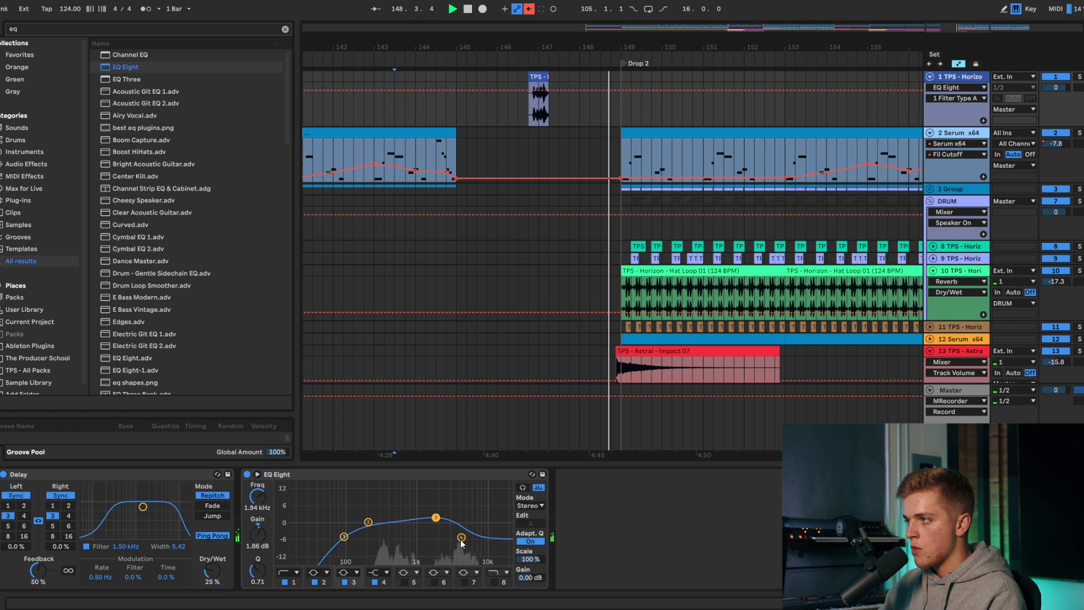
Step: Replay the transition and set the Impact 07 track volume to -13.0 dB and the vocal track volume to -5.0 dB
key(space)
key(space)
drag(684, 381, 684, 377)
drag(1056, 88, 1055, 102)
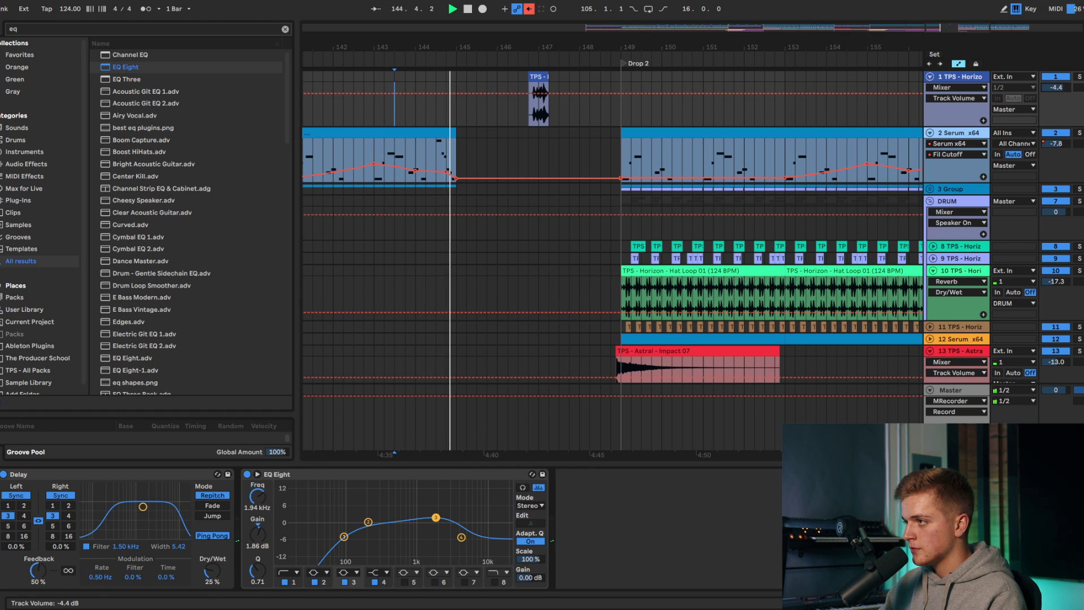
Step: Add LittleAlterBoy to the vocal track, set its formant to -3.8 and raise its drive
click(65, 30)
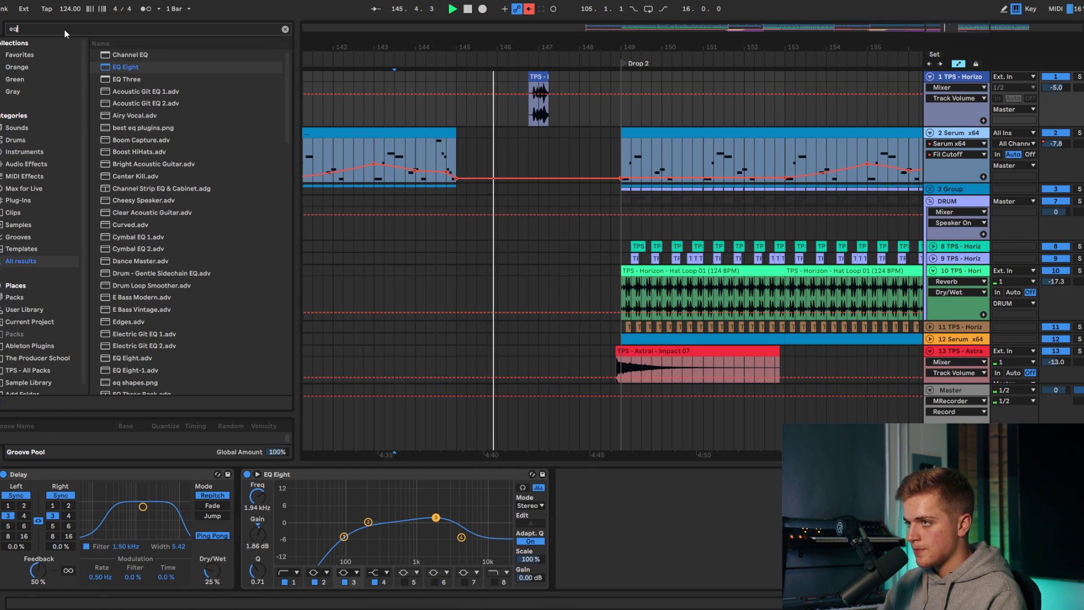
text(little)
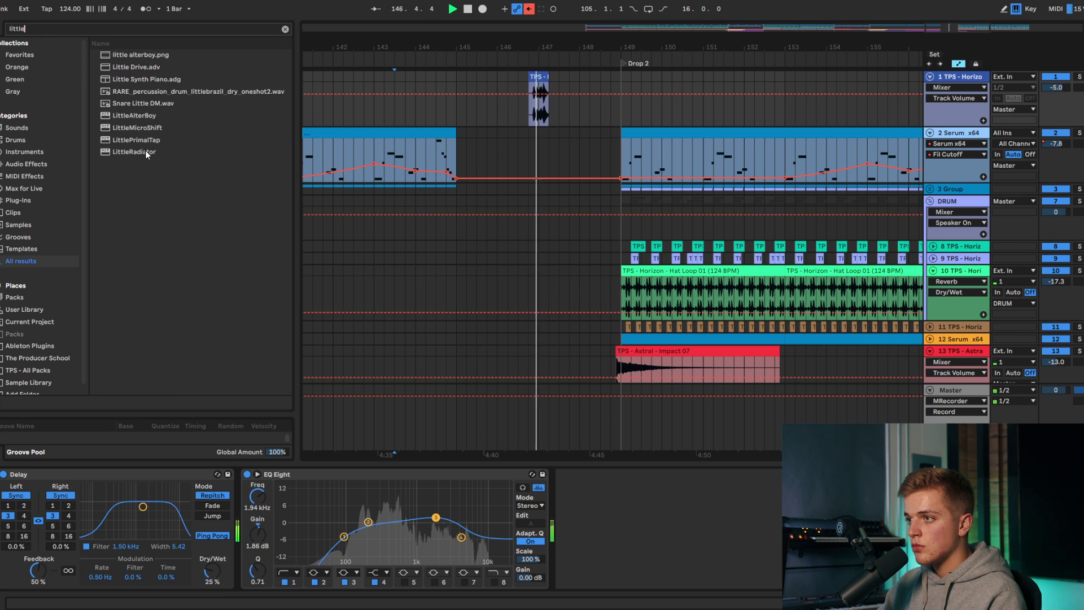
click(145, 115)
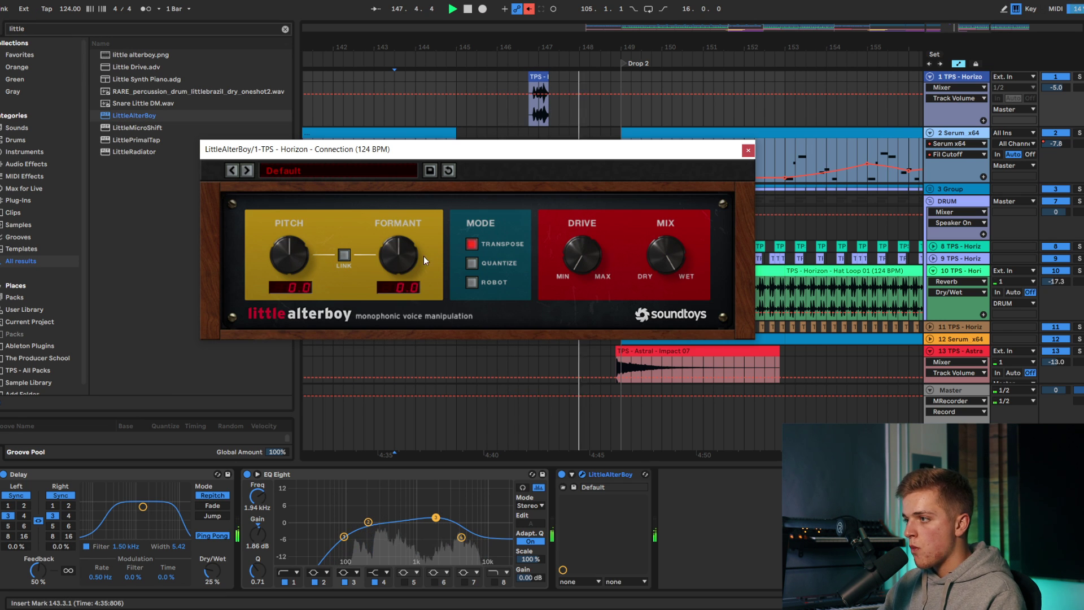
click(533, 103)
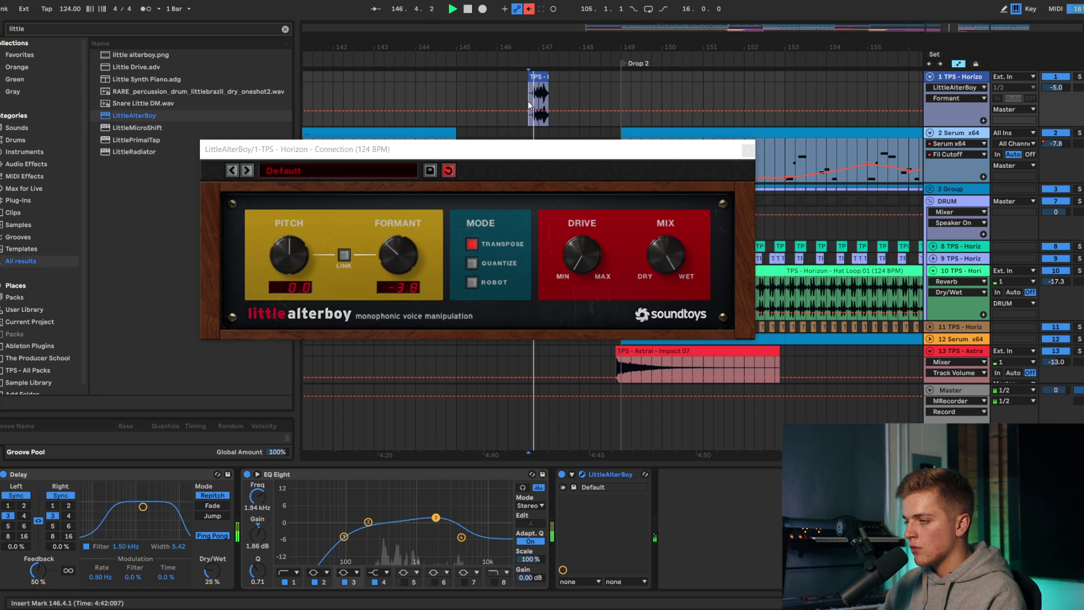
drag(567, 258, 571, 235)
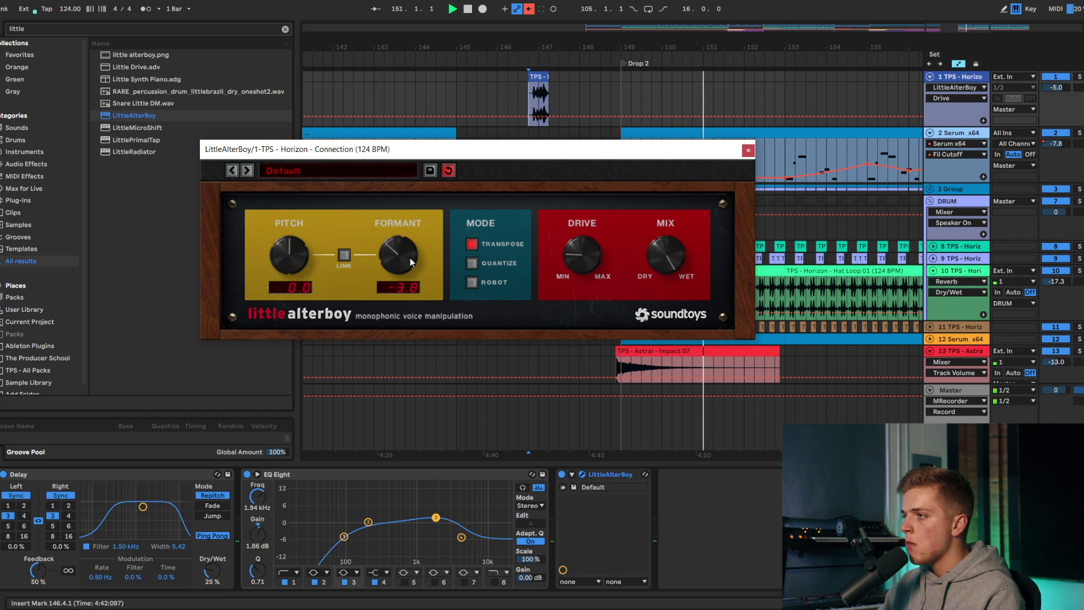
Step: Audition LittleAlterBoy's Robot mode from bar 143.2, return to Transpose mode, and close the plugin window
click(383, 93)
click(560, 149)
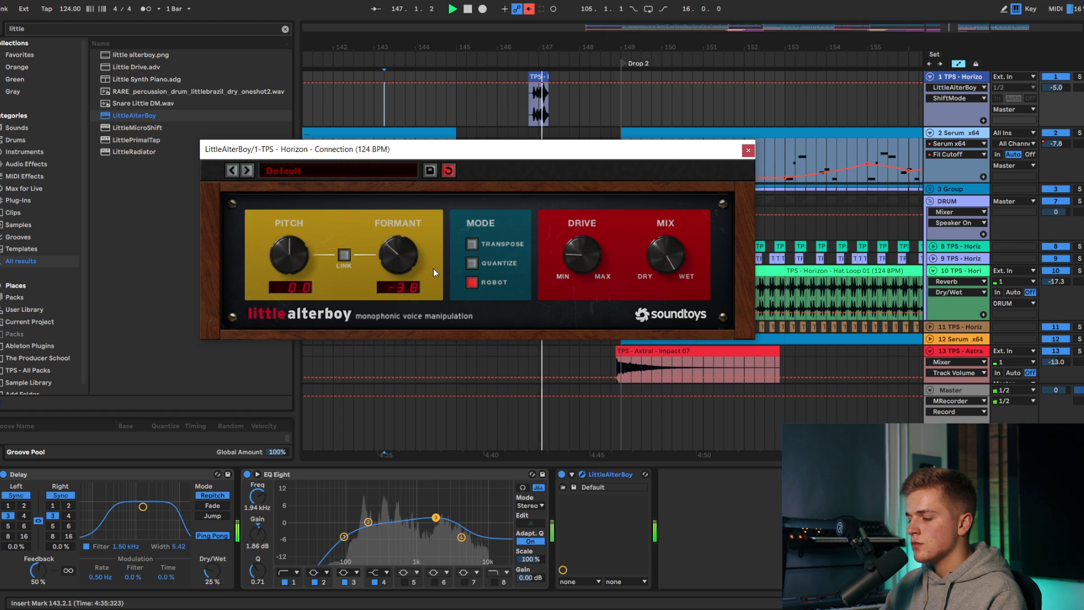
key(space)
key(space)
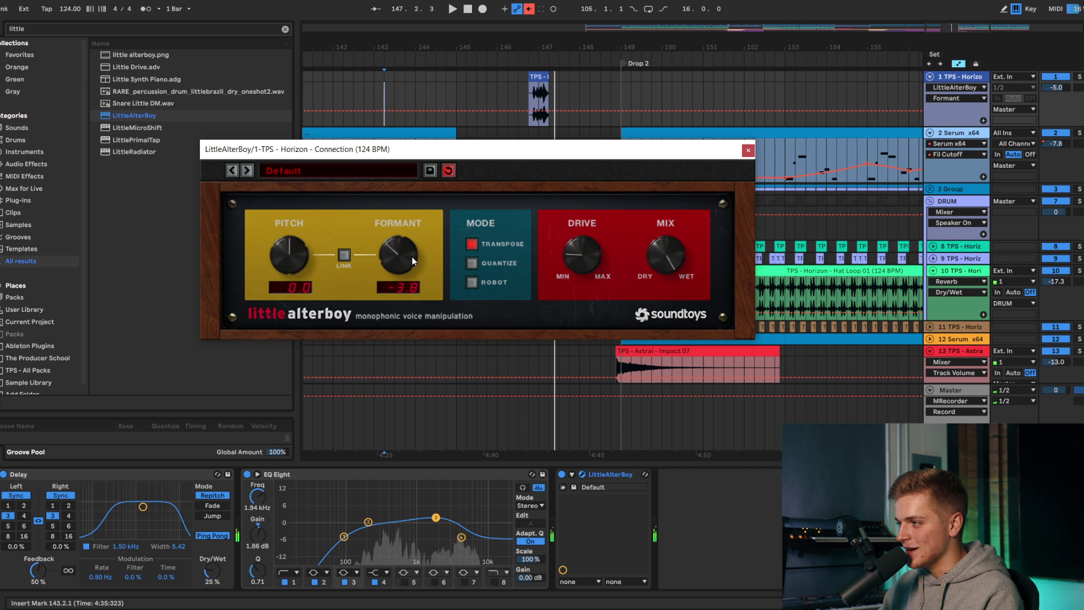
click(749, 149)
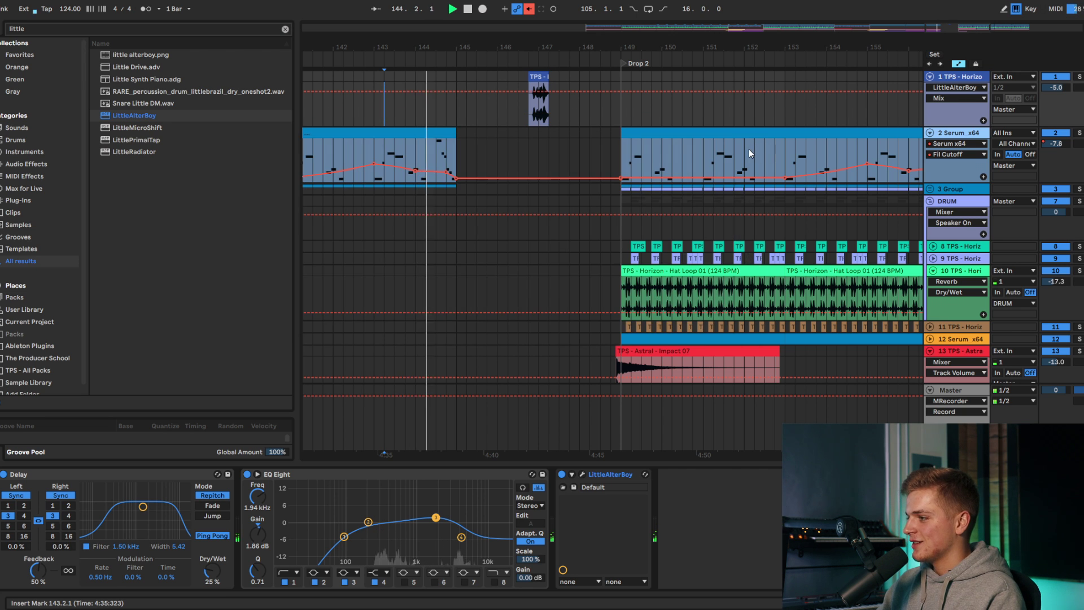
Step: Move the Reversed Vocal 04 clip to bars 147 to 149 and place its track directly below the Impact 07 track
scroll(518, 283, down, 12)
scroll(613, 313, down, 3)
drag(576, 316, 539, 316)
click(1064, 307)
drag(973, 304, 977, 87)
scroll(649, 192, up, 3)
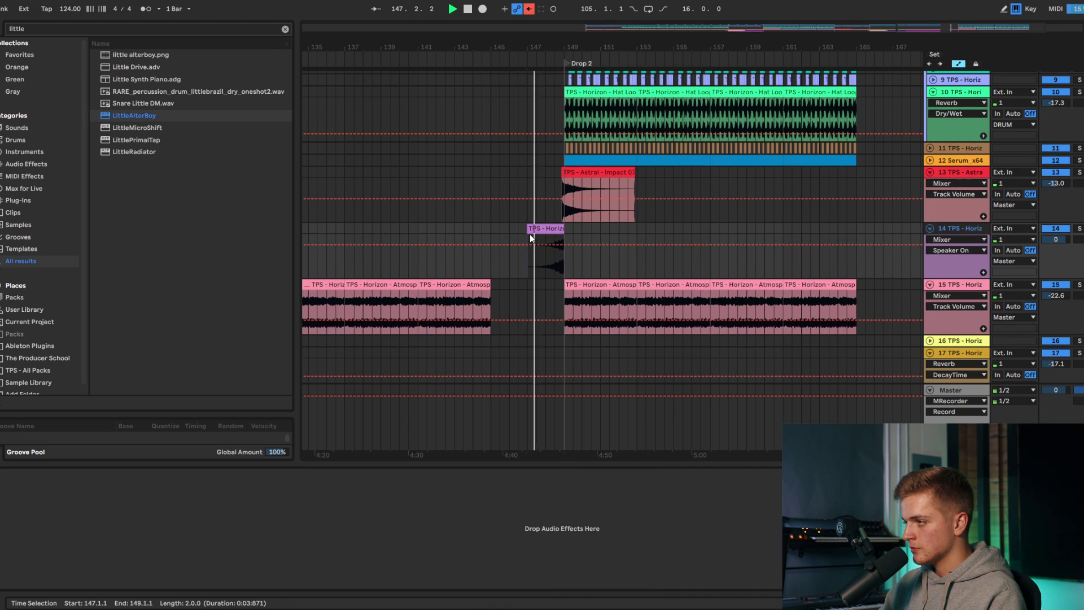
Step: Play from bar 148.2, unfold group 3, and check the notes of the Drop 2 Serum bass clip
scroll(546, 241, up, 6)
key(space)
click(566, 275)
key(space)
scroll(689, 103, up, 9)
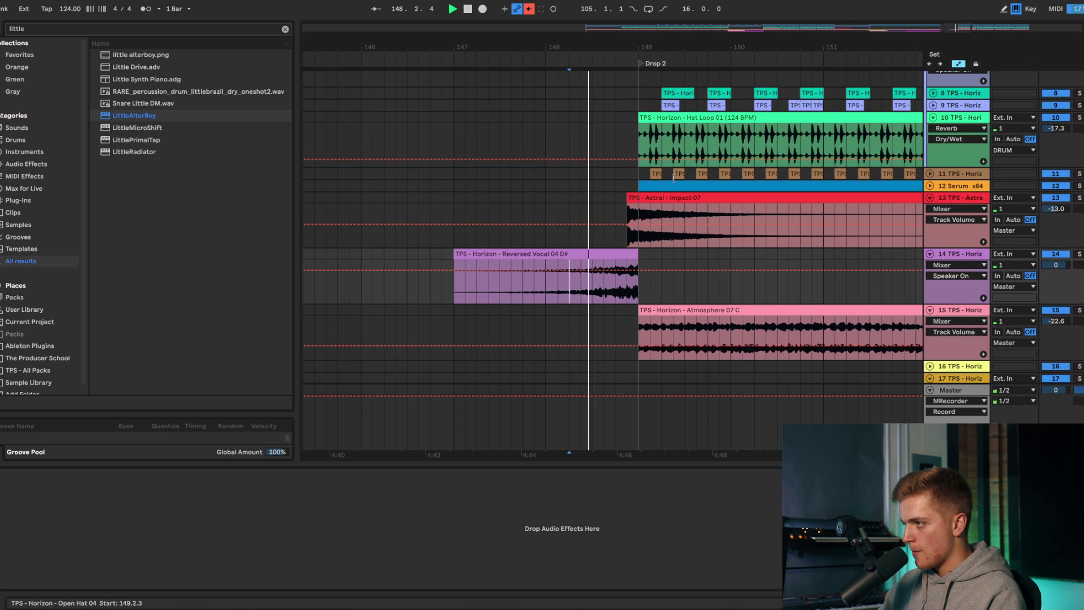
click(930, 138)
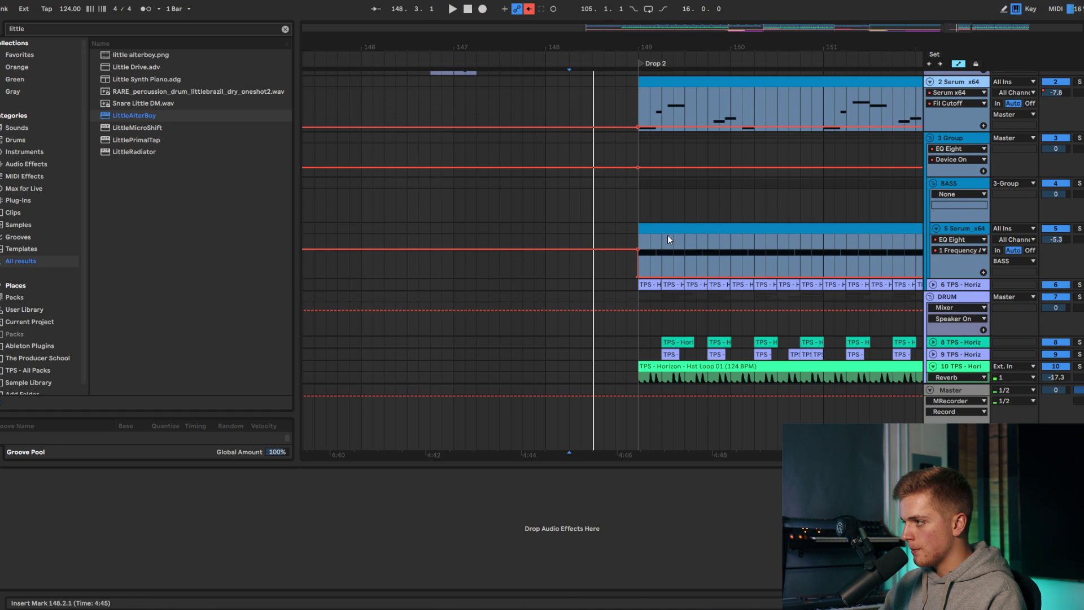
double_click(666, 235)
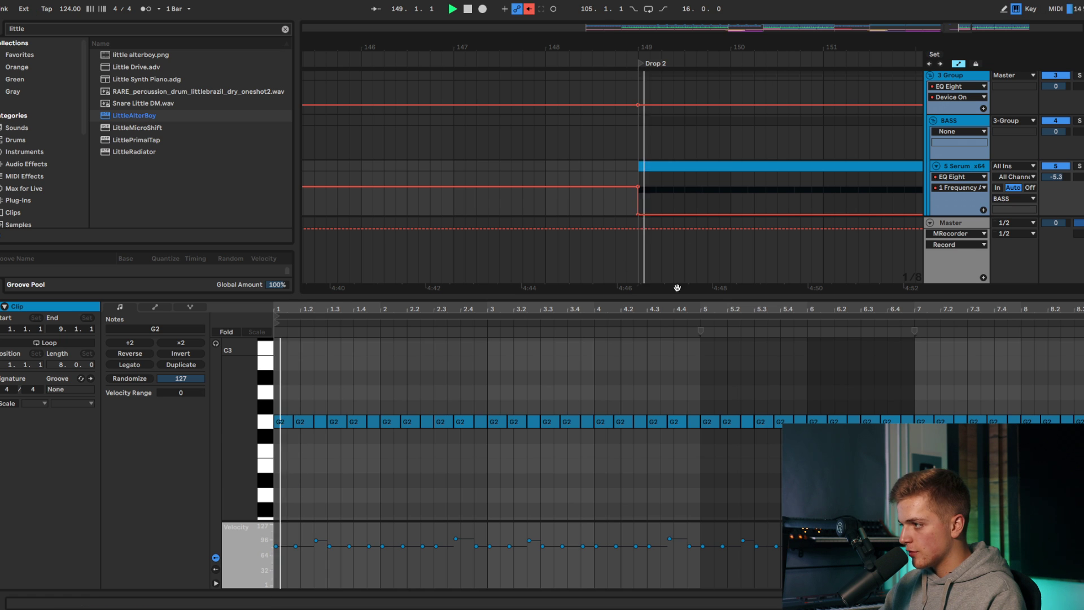
click(501, 273)
key(ctrl+alt+l)
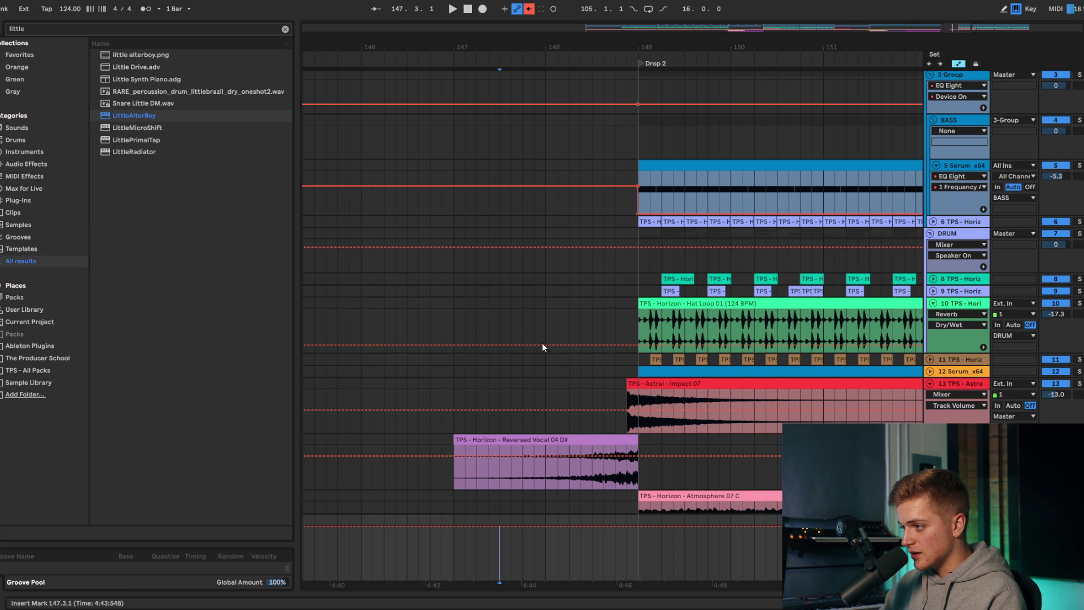
Step: Transpose the Reversed Vocal 04 clip up 4 semitones and set its track volume to -15.6 dB
scroll(520, 325, down, 2)
click(534, 370)
double_click(534, 374)
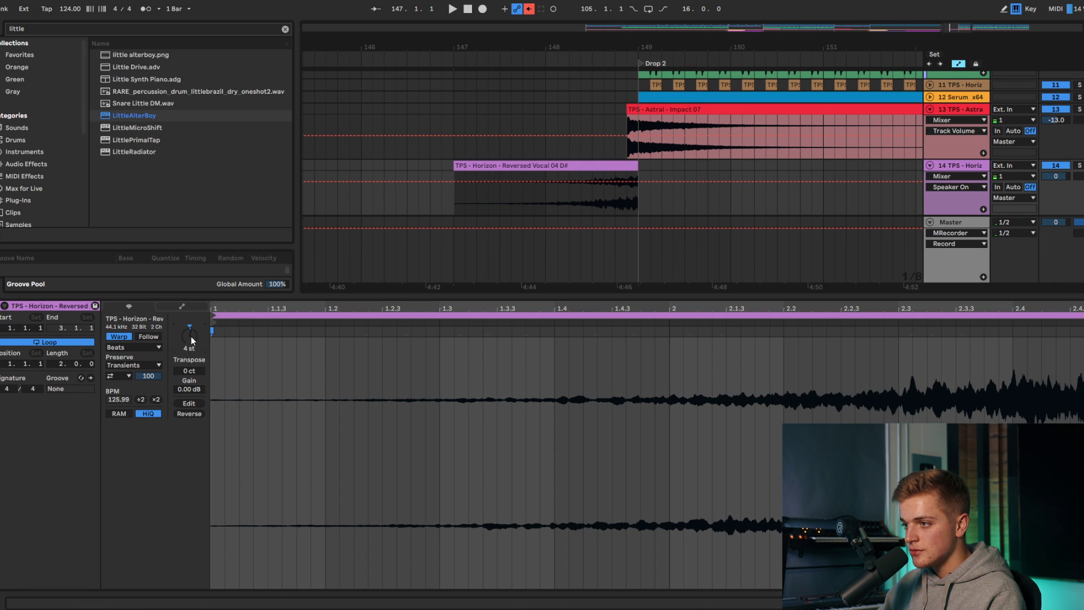
click(141, 395)
mouse_move(1068, 171)
mouse_down()
mouse_move(1069, 201)
mouse_move(1055, 178)
mouse_up()
key(space)
key(space)
key(space)
Step: Add ValhallaVintageVerb to the Reversed Vocal track with Mix 36 %, LowCut 550 Hz and HighCut 9270 Hz
click(972, 170)
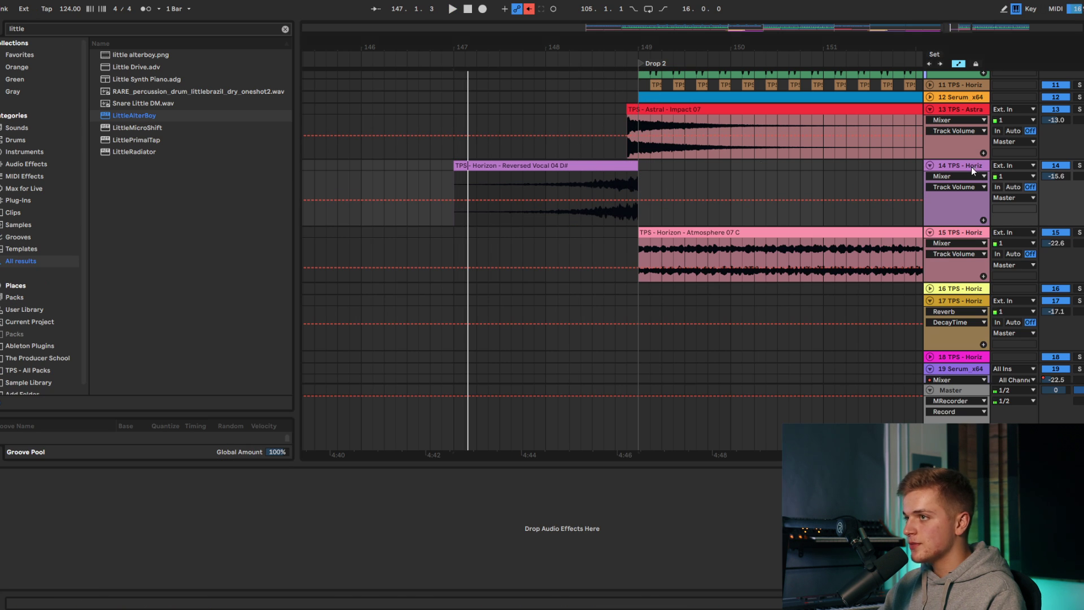
click(154, 29)
key(ctrl+a)
text(valhall)
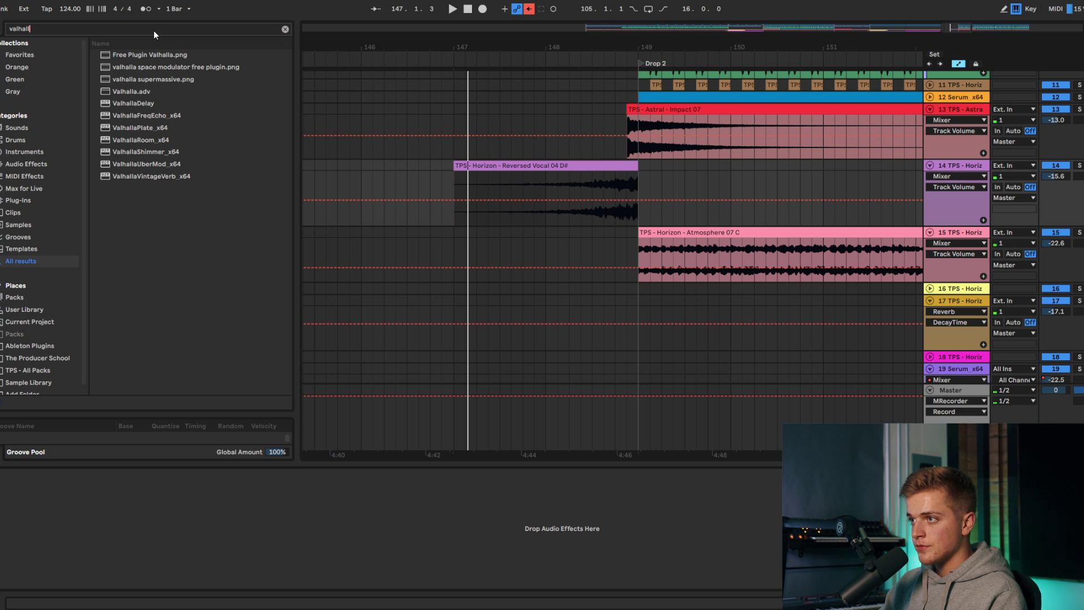
double_click(148, 176)
key(space)
drag(259, 279, 246, 349)
drag(755, 350, 761, 271)
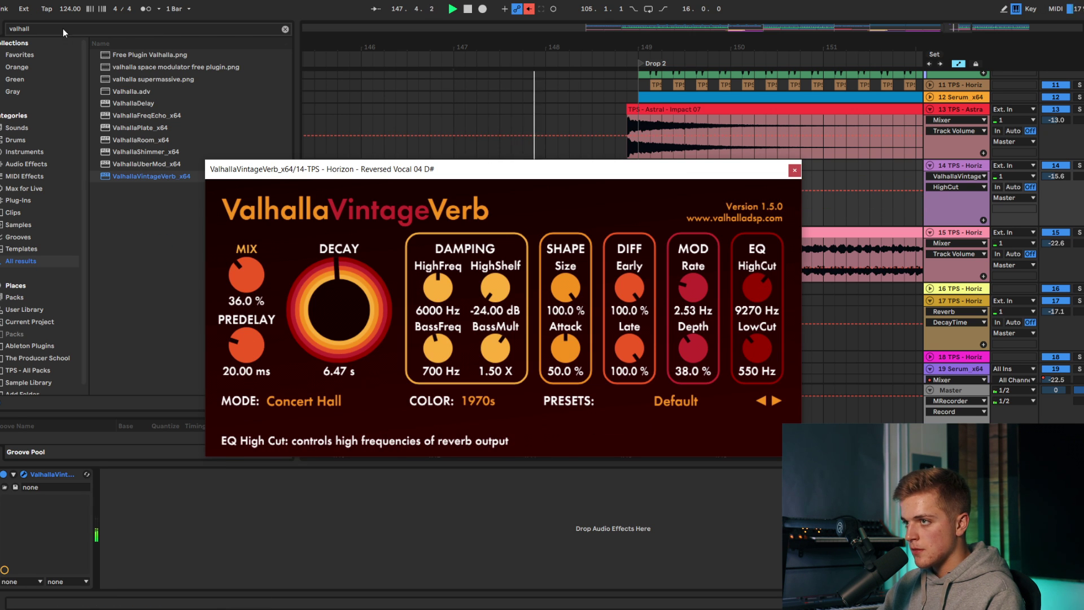
Step: Add EQ Eight to the Reversed Vocal track with a low cut at 97.9 Hz, Q 0.29, and set the reverb decay to 9.01 s
click(63, 28)
text(EQ)
double_click(121, 69)
click(148, 572)
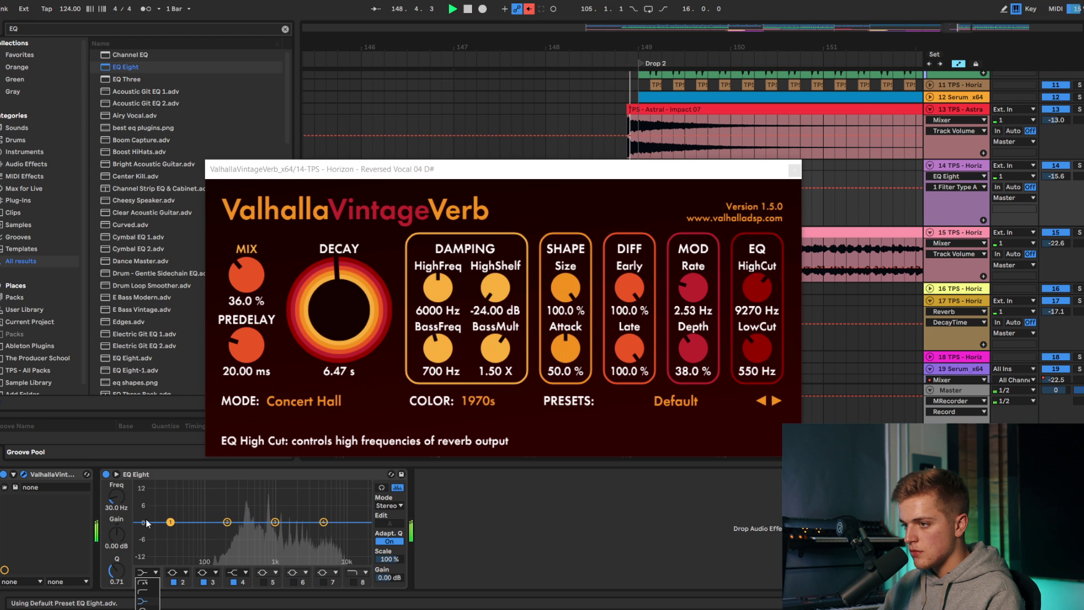
click(147, 582)
key(space)
key(space)
drag(170, 530, 206, 544)
drag(337, 326, 338, 311)
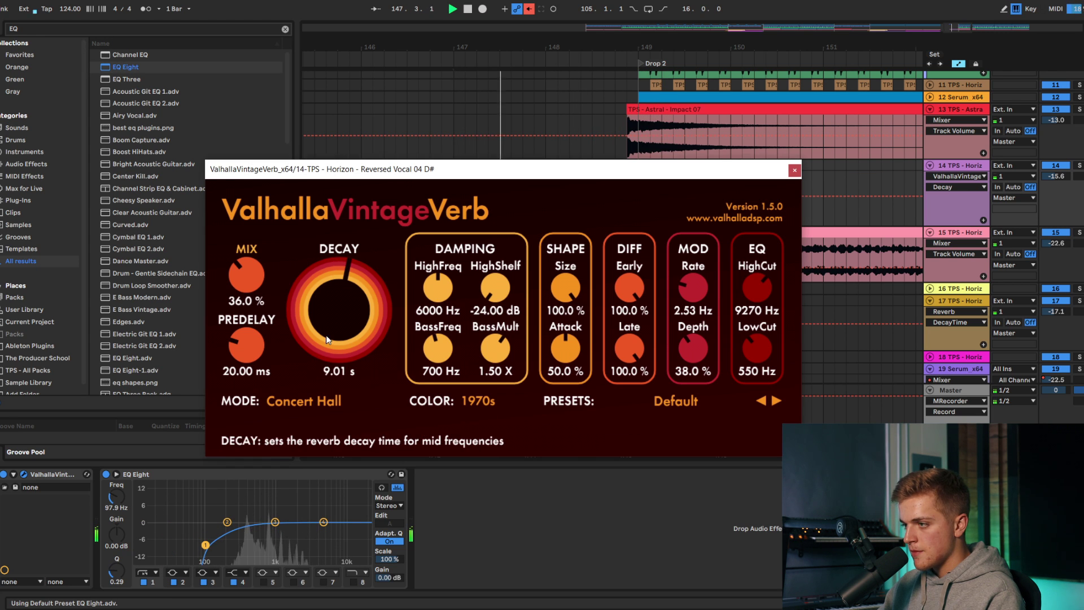
click(795, 169)
Step: Add Kickstart 2 to the Reversed Vocal track, set its trigger to Audio, and sidechain it to the Kick 11 track
click(109, 30)
text(KICKS)
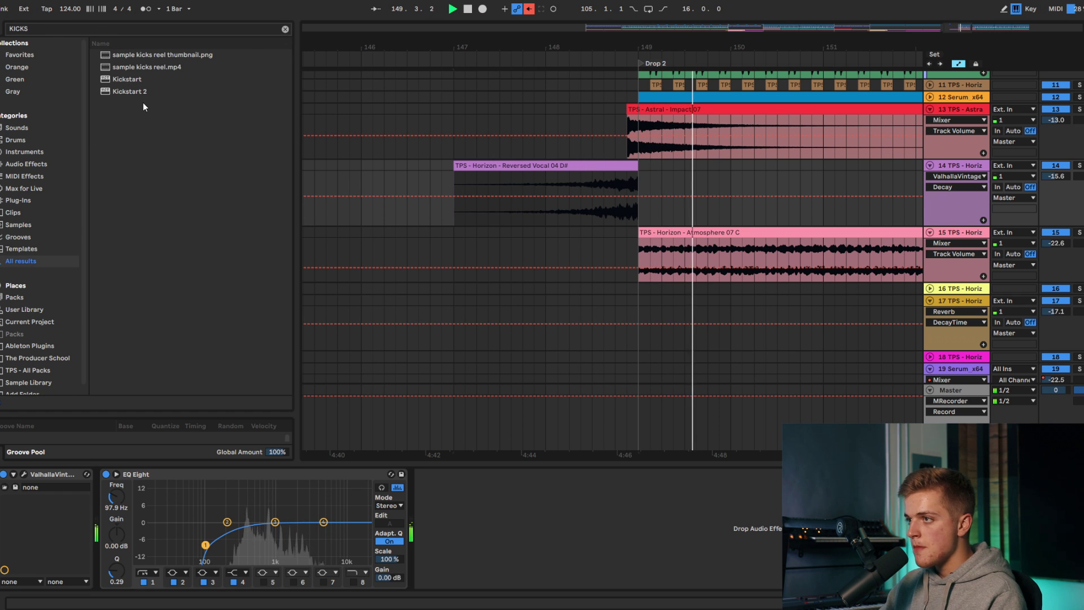
double_click(135, 91)
key(space)
key(space)
click(539, 209)
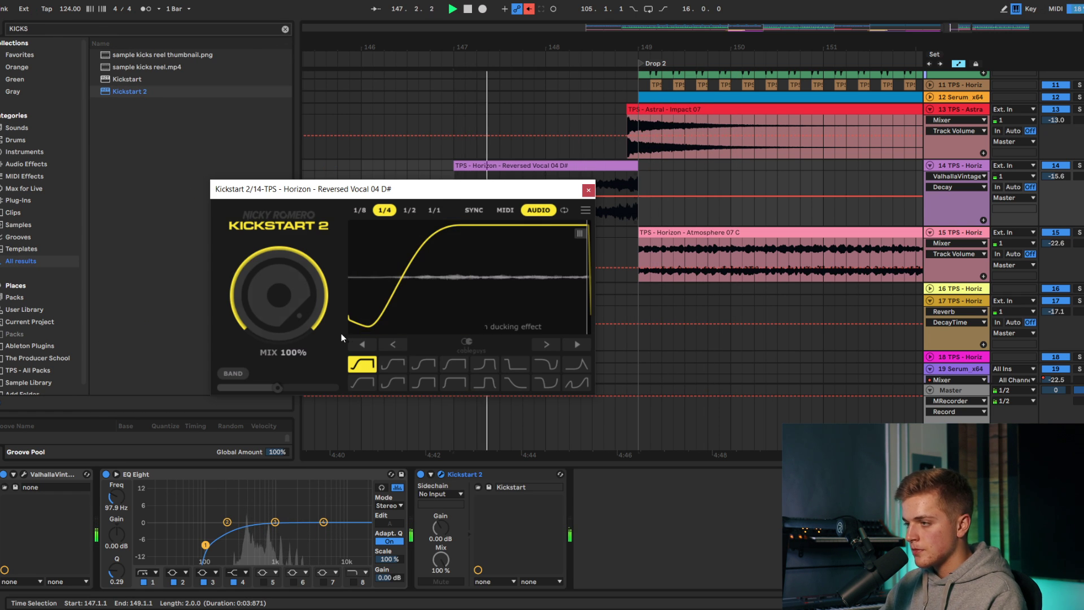
click(455, 493)
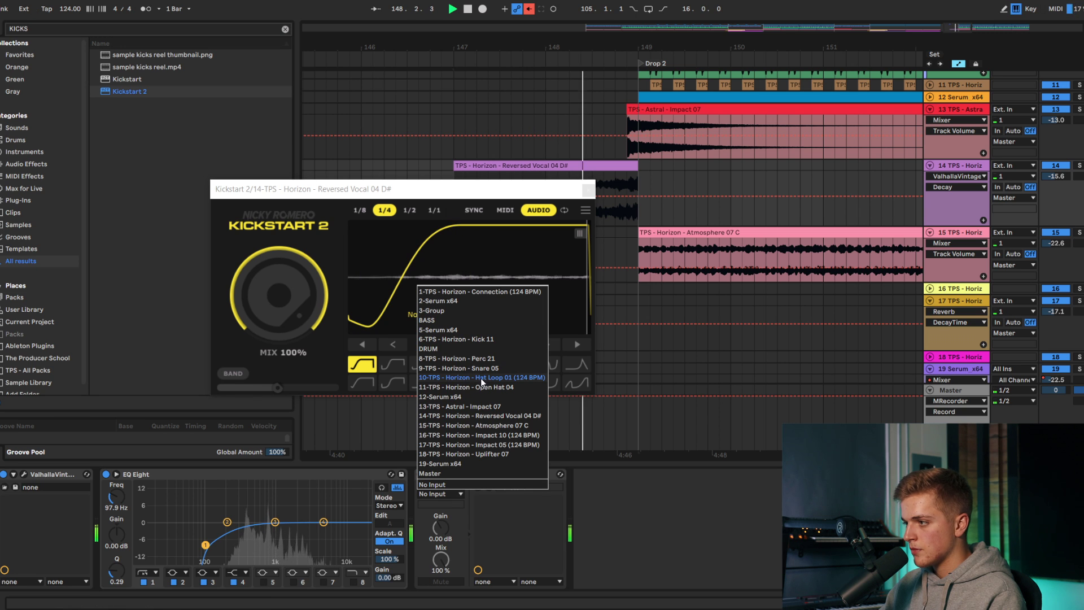
click(483, 361)
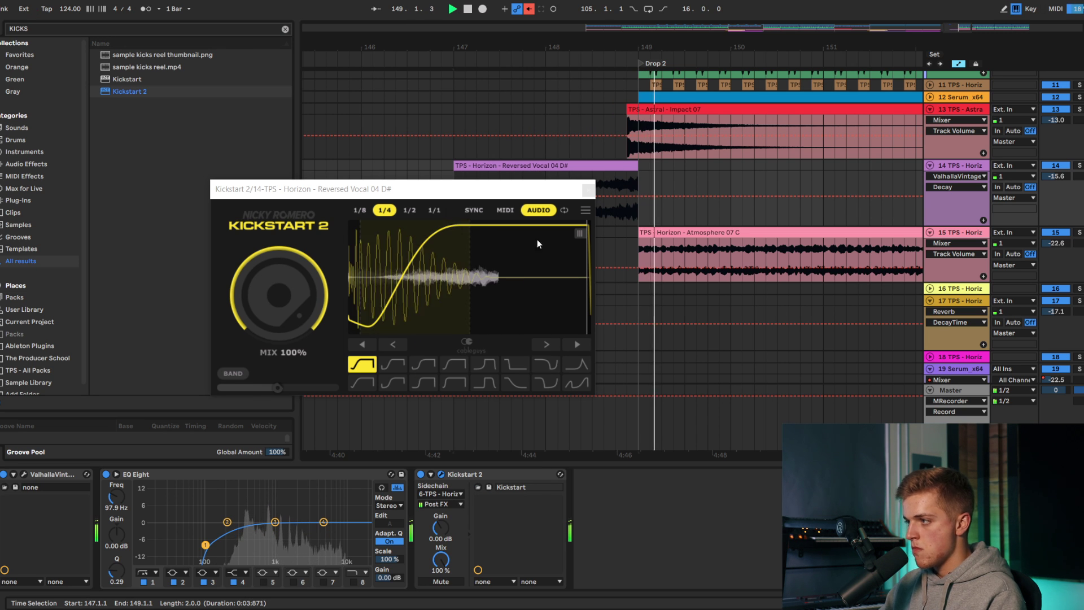
Step: Close the Kickstart 2 window and play back the transition into Drop 2, including from bar 143
click(588, 189)
key(space)
key(space)
scroll(510, 231, down, 3)
scroll(508, 233, down, 5)
double_click(639, 463)
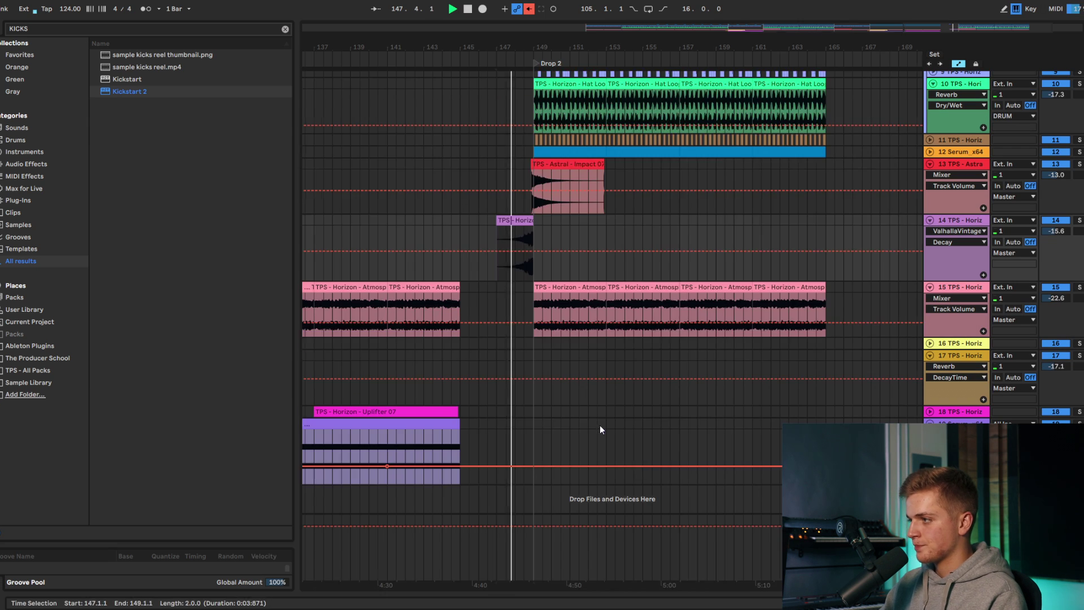
scroll(759, 452, down, 5)
scroll(847, 443, up, 4)
scroll(816, 406, up, 6)
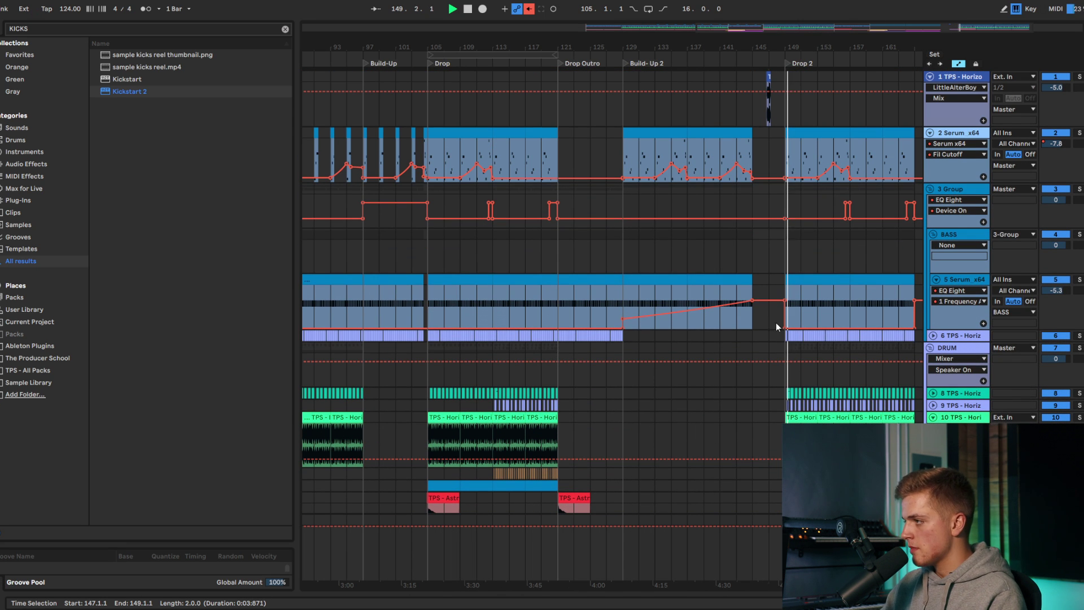
click(737, 112)
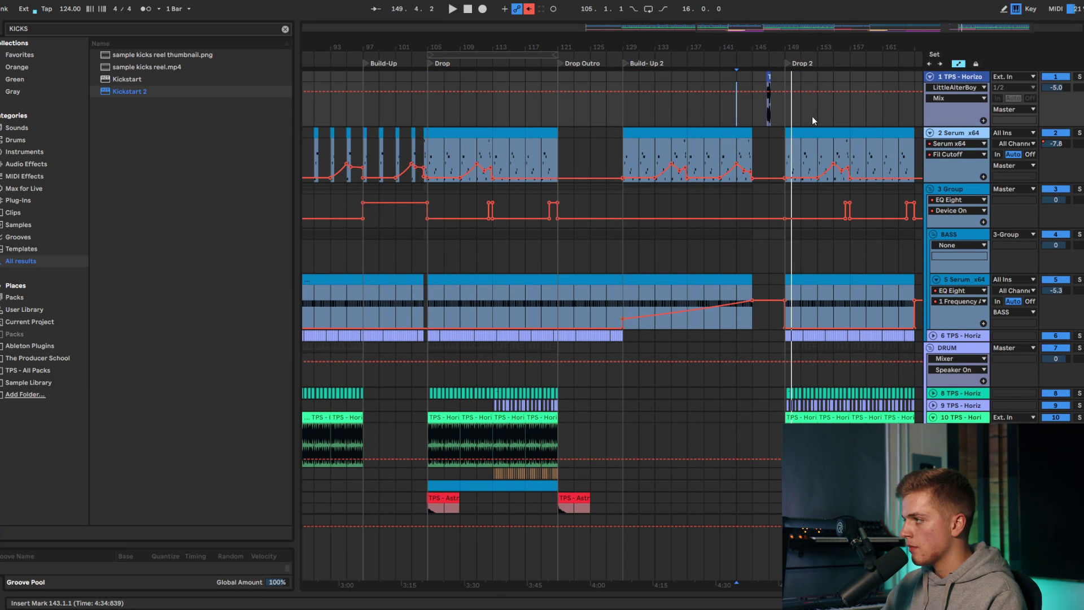
key(space)
key(space)
Step: Add ValhallaVintageVerb to the Connection vocal track with Mix 16.8 %, Decay 1.00 s, HighCut 8290 Hz and LowCut 580 Hz
scroll(858, 102, up, 4)
double_click(944, 77)
click(50, 23)
text(VINTAGEVERB)
drag(138, 55, 528, 522)
drag(270, 309, 259, 392)
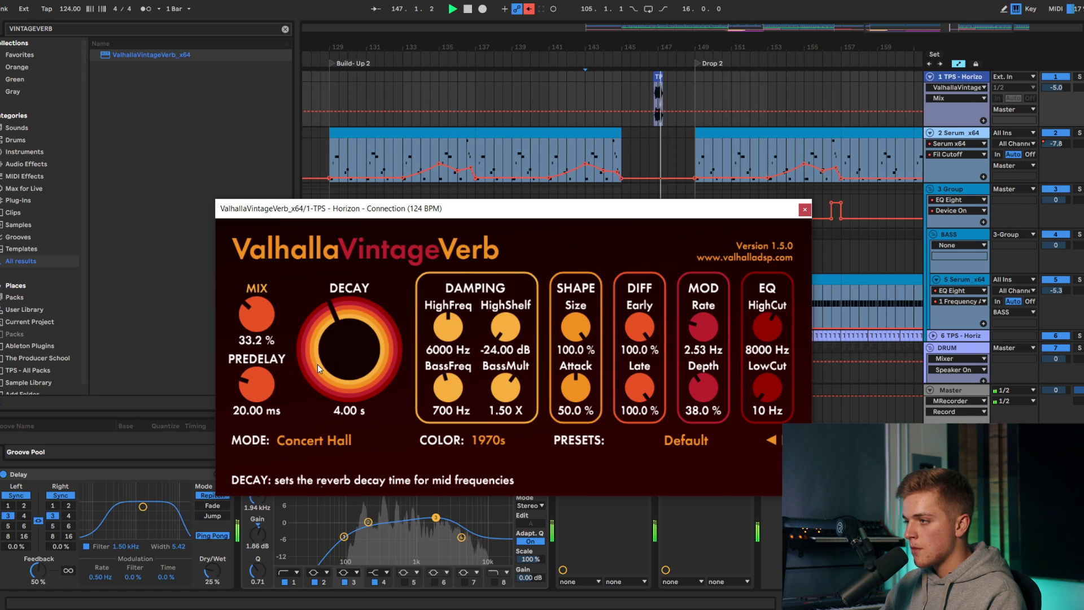
drag(755, 383, 760, 324)
drag(761, 326, 761, 323)
drag(328, 333, 327, 367)
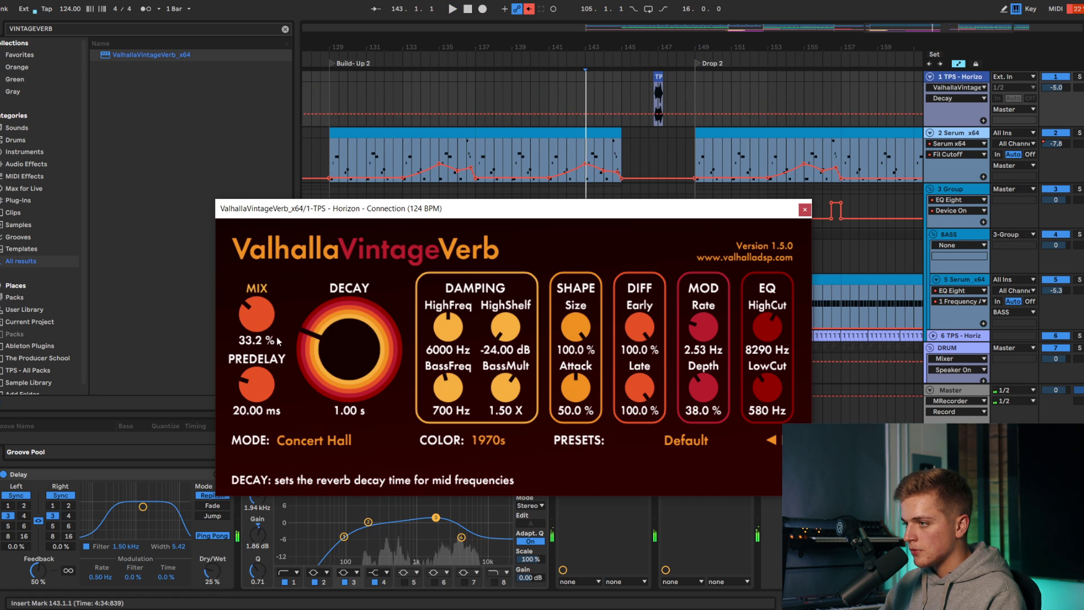
drag(263, 317, 264, 346)
click(639, 109)
key(space)
key(space)
Step: Transpose the Connection vocal clip before Drop 2 to -3 semitones and close the reverb window and clip view
scroll(655, 105, up, 5)
click(659, 104)
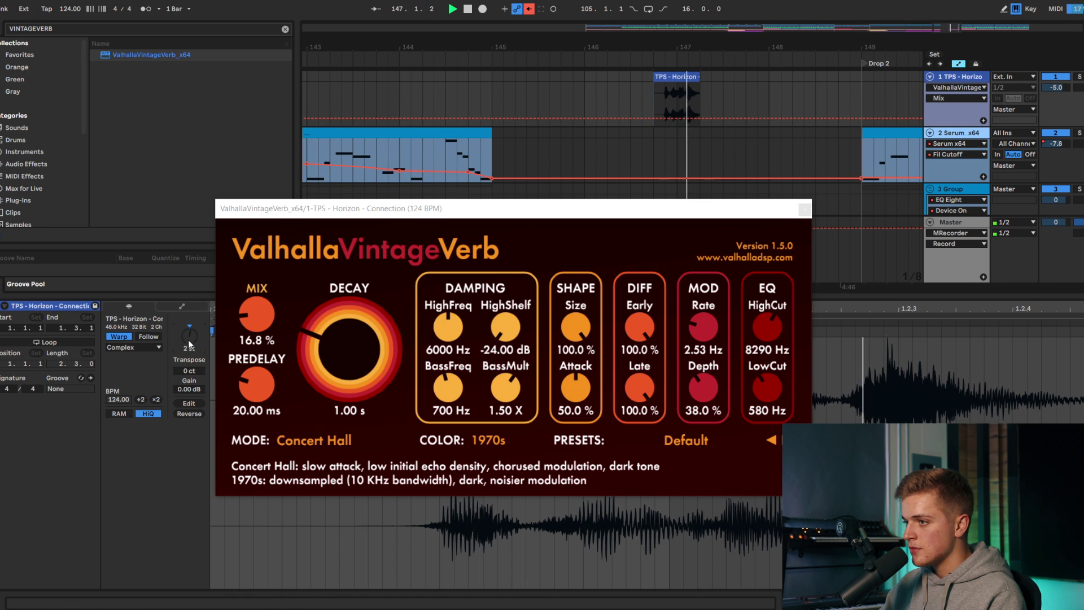
right_click(188, 341)
click(197, 346)
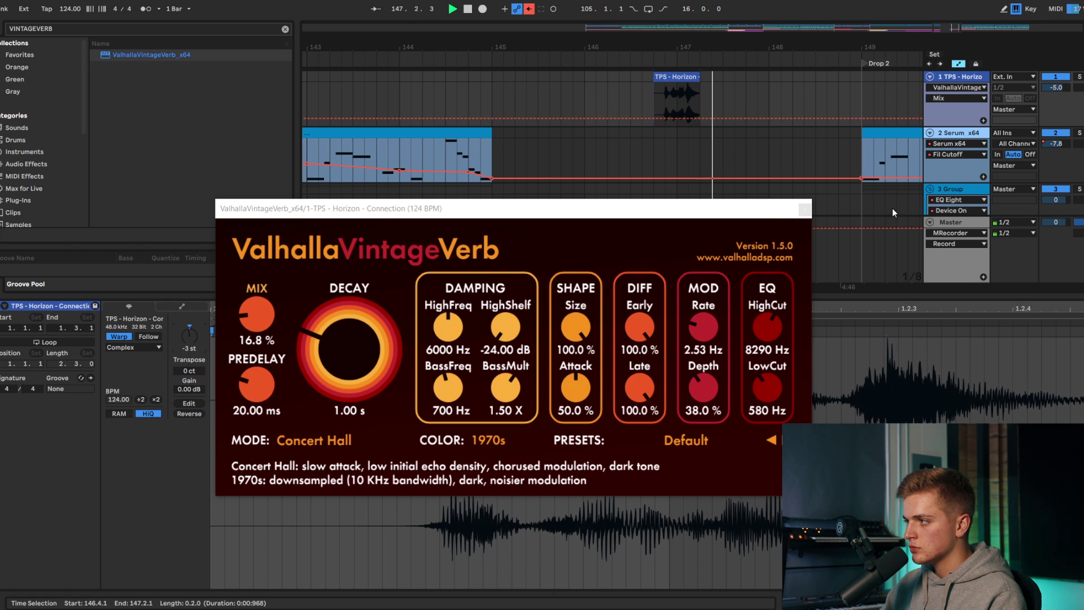
click(805, 209)
key(ctrl+alt+l)
Step: Fold all tracks and groups below the Connection vocal track, down to track 19
scroll(737, 270, down, 10)
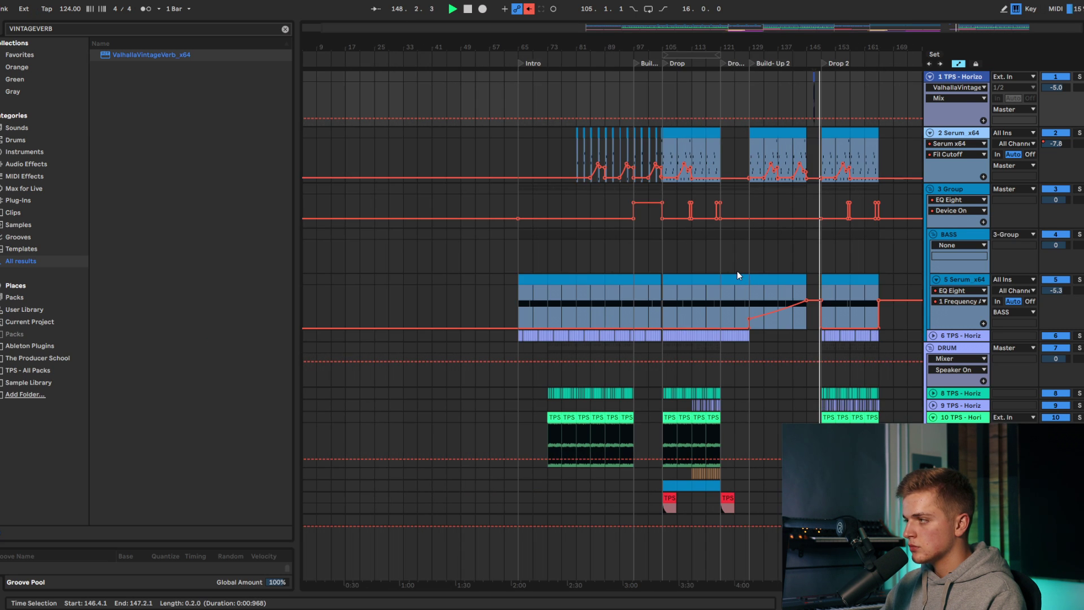
click(930, 132)
click(929, 143)
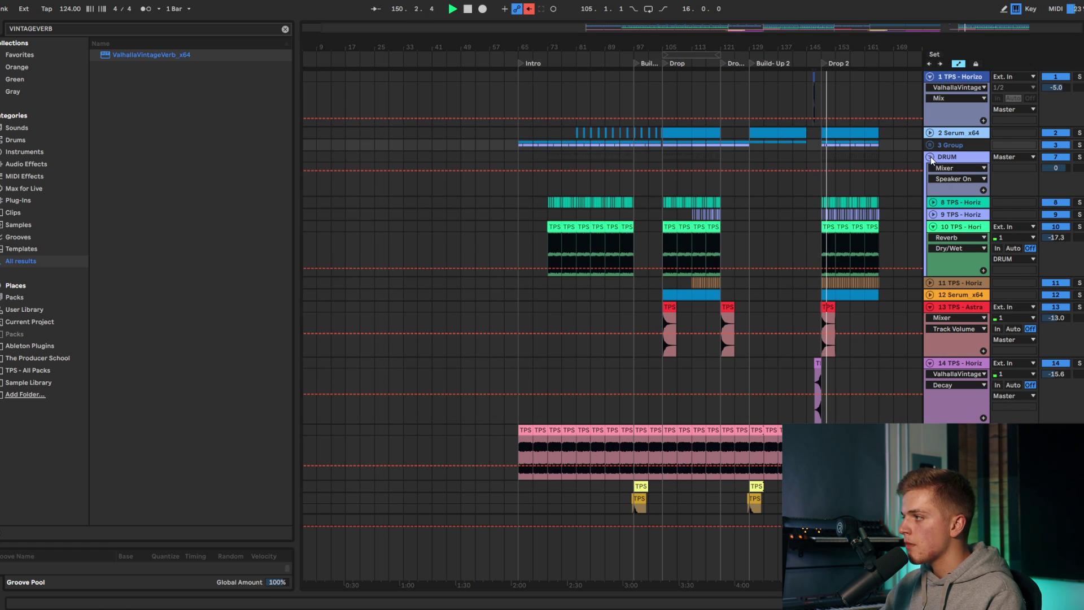
click(931, 157)
click(930, 193)
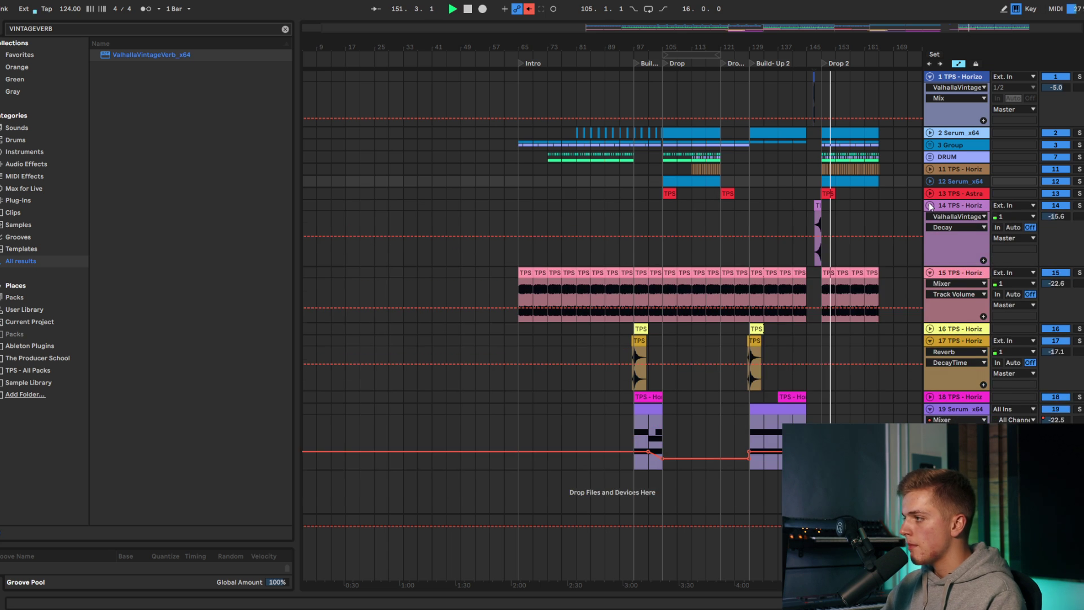
click(930, 205)
click(930, 218)
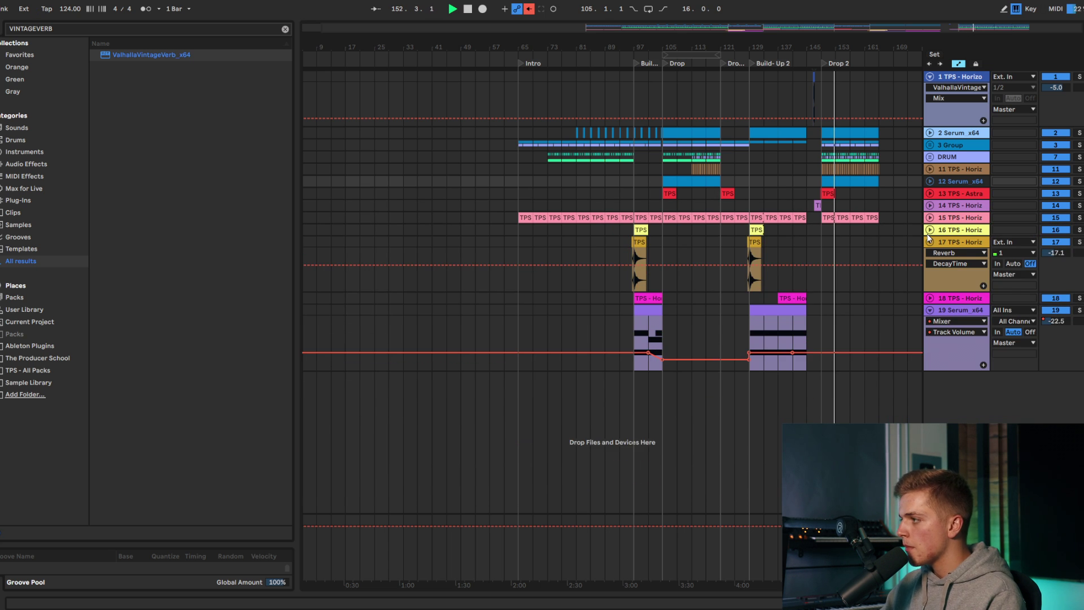
click(930, 241)
click(930, 254)
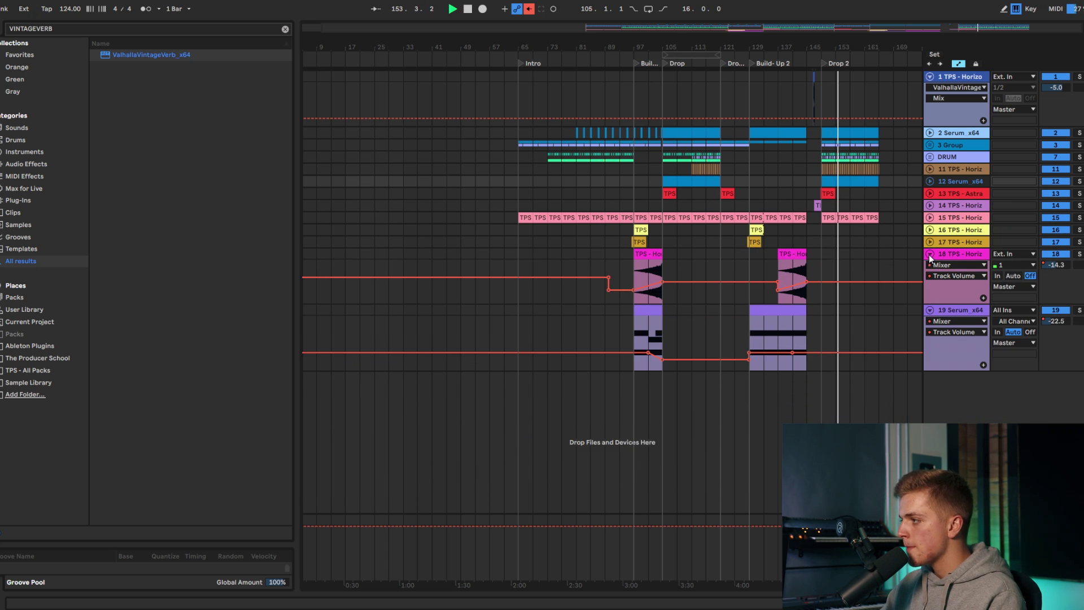
click(929, 254)
click(930, 266)
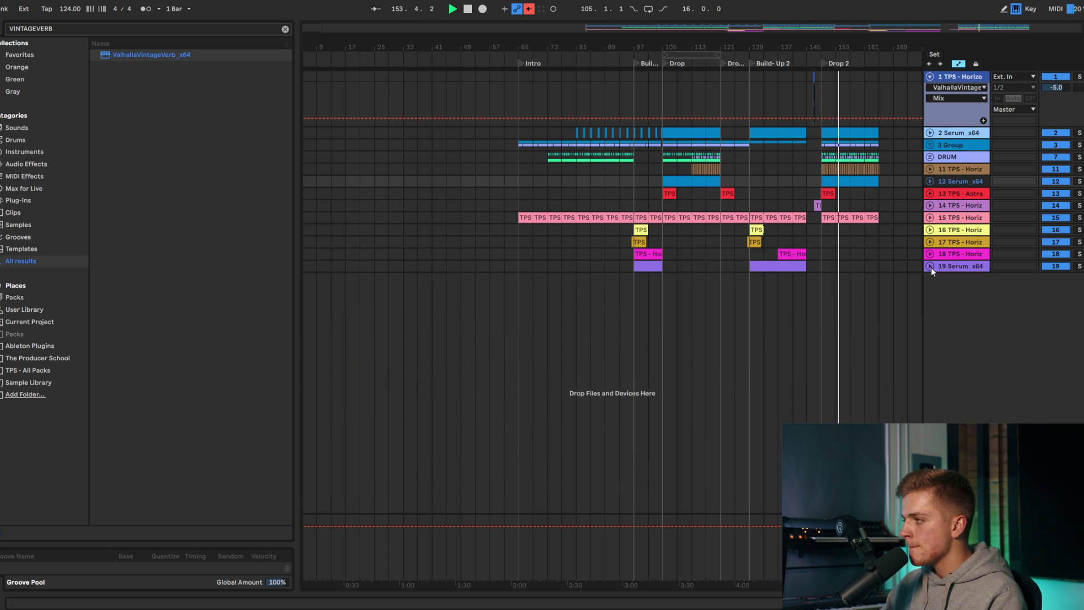
Step: Copy the Connection vocal clip from before Drop 2 to the start of Build-Up 2 at bar 129
click(736, 106)
key(space)
key(space)
scroll(815, 85, up, 5)
click(784, 77)
key(ctrl+c)
click(456, 89)
key(ctrl+v)
click(450, 91)
key(space)
key(space)
scroll(458, 93, up, 5)
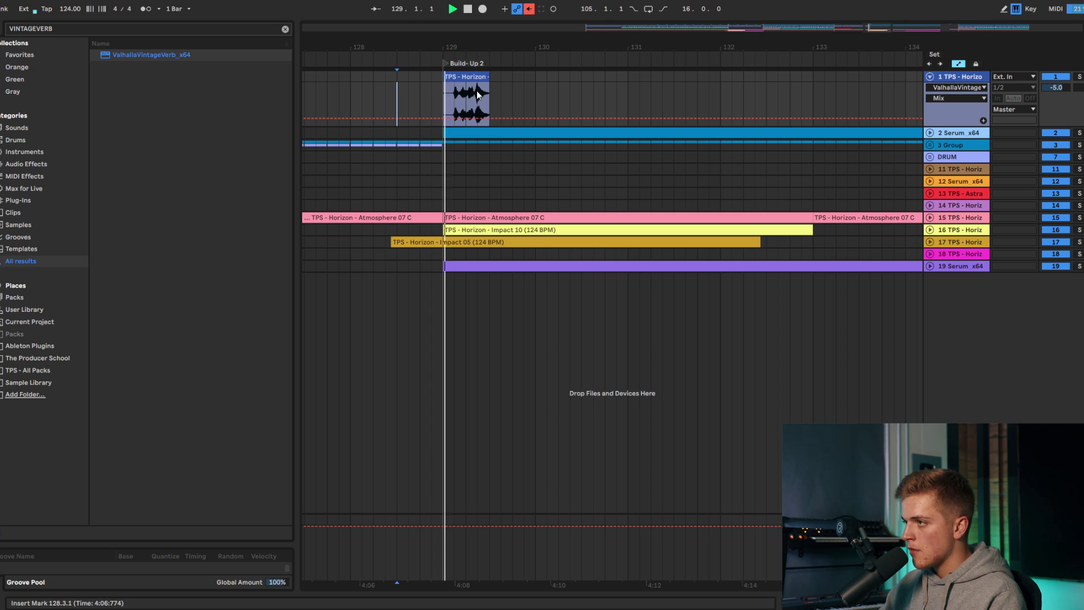
Step: Extend the copied vocal clip at bar 129, separate the part after its first phrase, and move that part to 130.4.2
drag(489, 89, 597, 89)
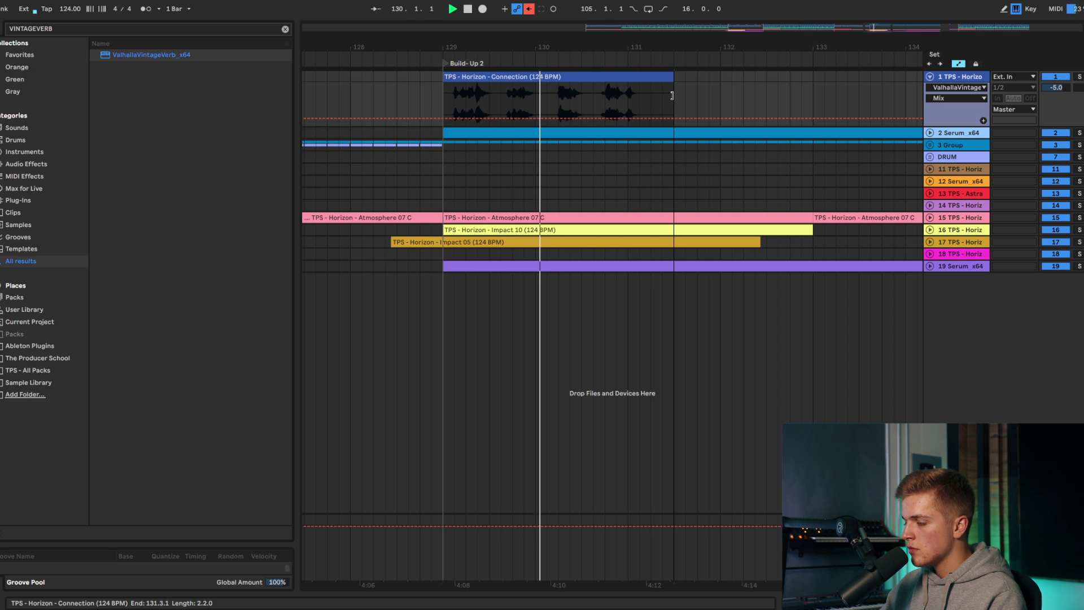
drag(505, 91, 638, 79)
scroll(638, 79, up, 3)
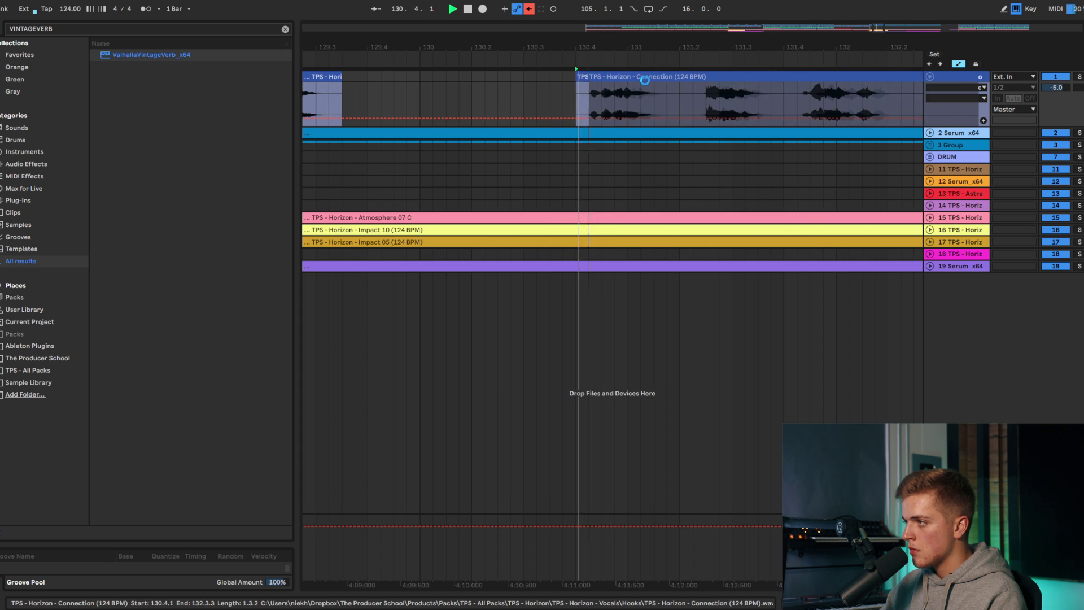
key(space)
click(591, 90)
key(space)
scroll(591, 94, down, 3)
key(space)
Step: Split the second vocal clip after its first phrase, move the remainder to 131.4.1, and play back the result
click(651, 98)
key(ctrl+e)
drag(669, 77, 693, 75)
click(467, 92)
key(space)
click(415, 94)
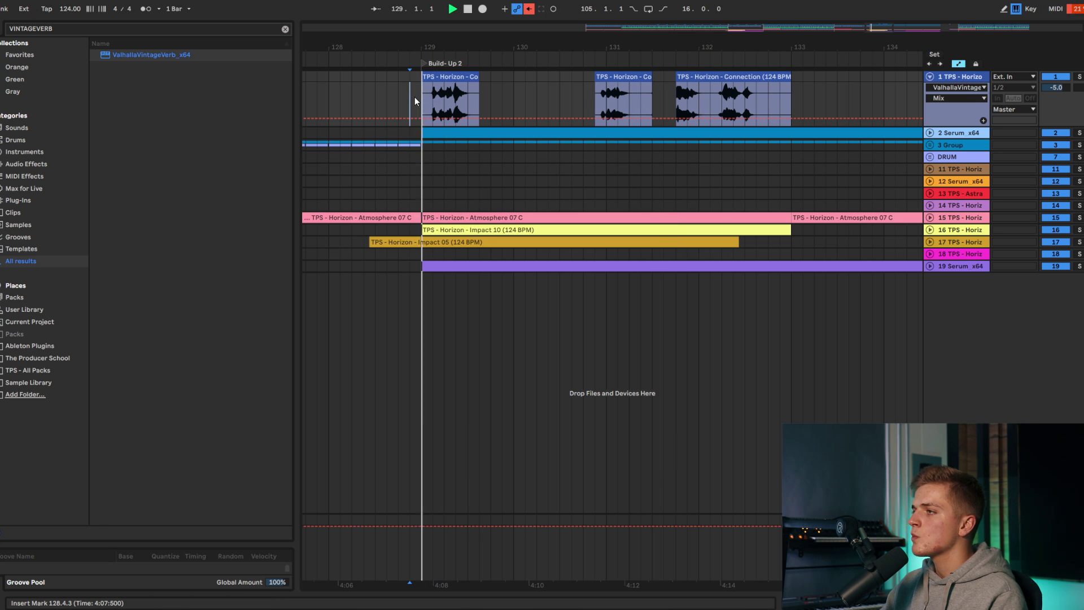
scroll(424, 112, down, 6)
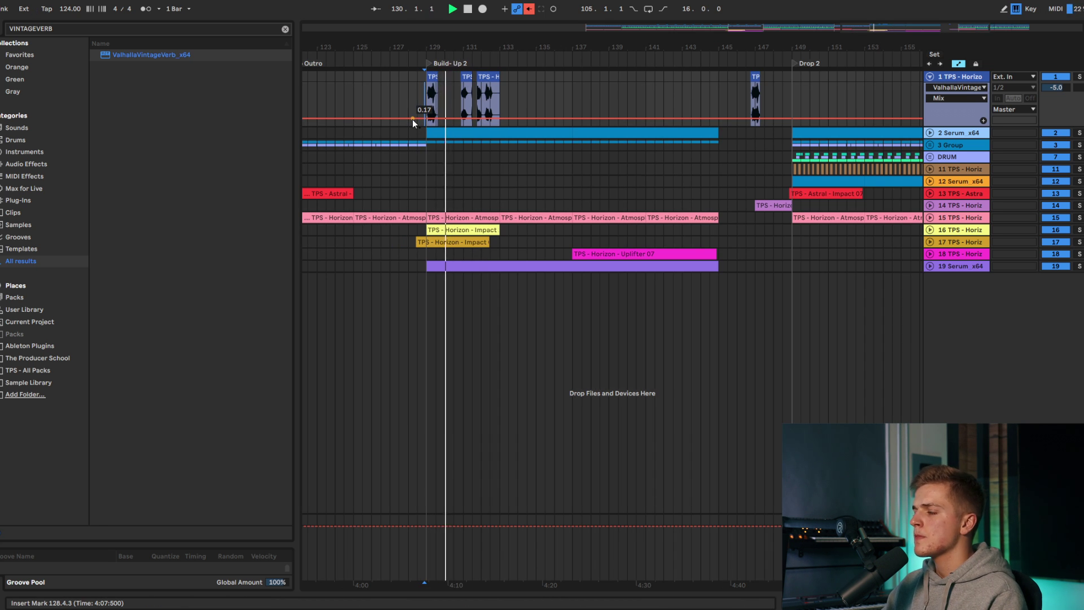
scroll(412, 120, up, 6)
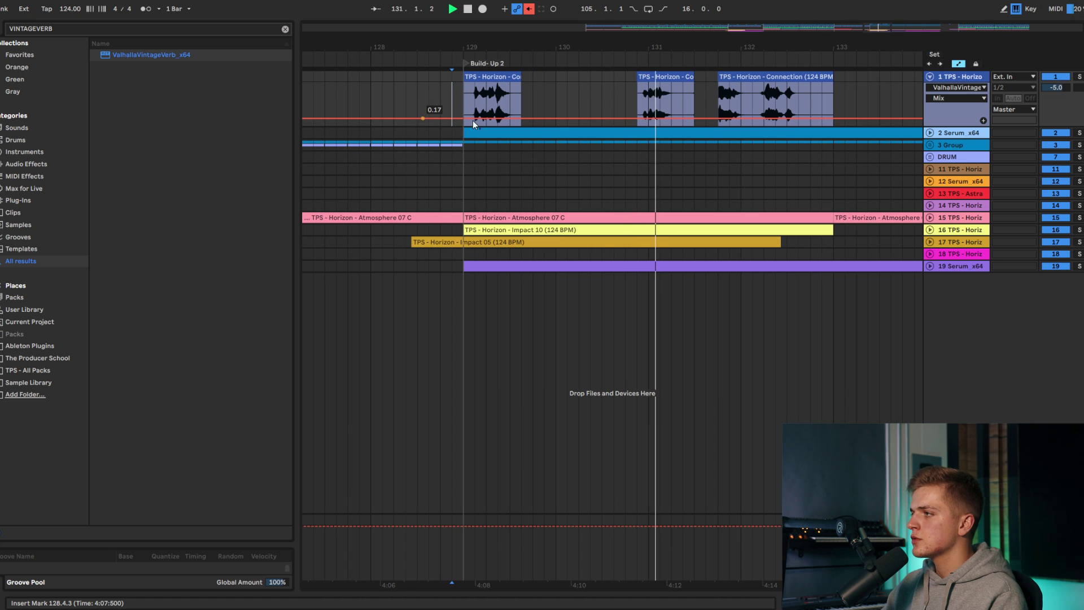
scroll(618, 87, up, 3)
click(646, 78)
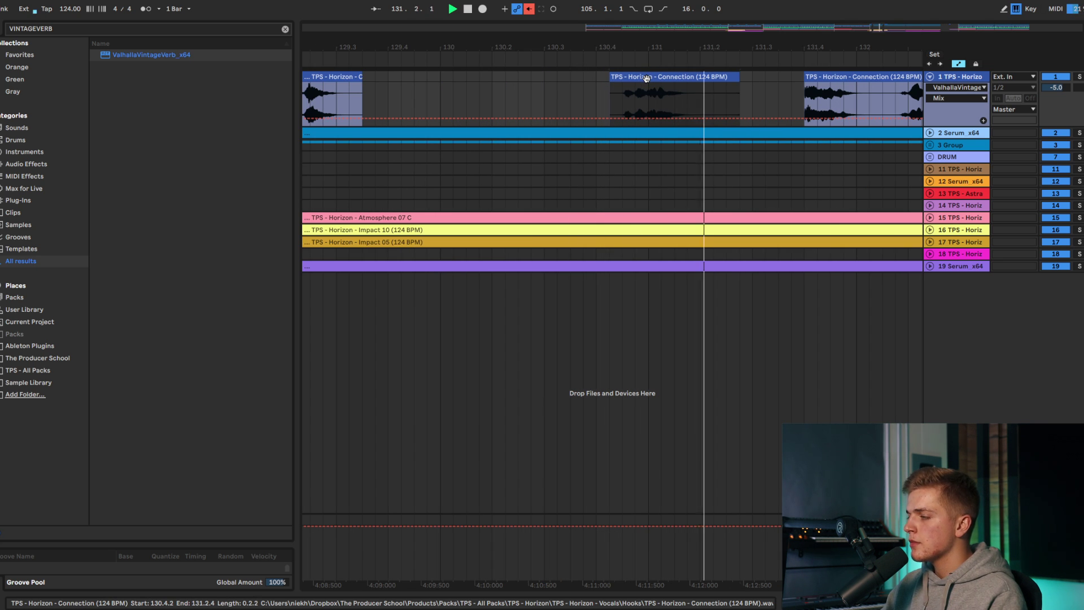
scroll(742, 85, down, 3)
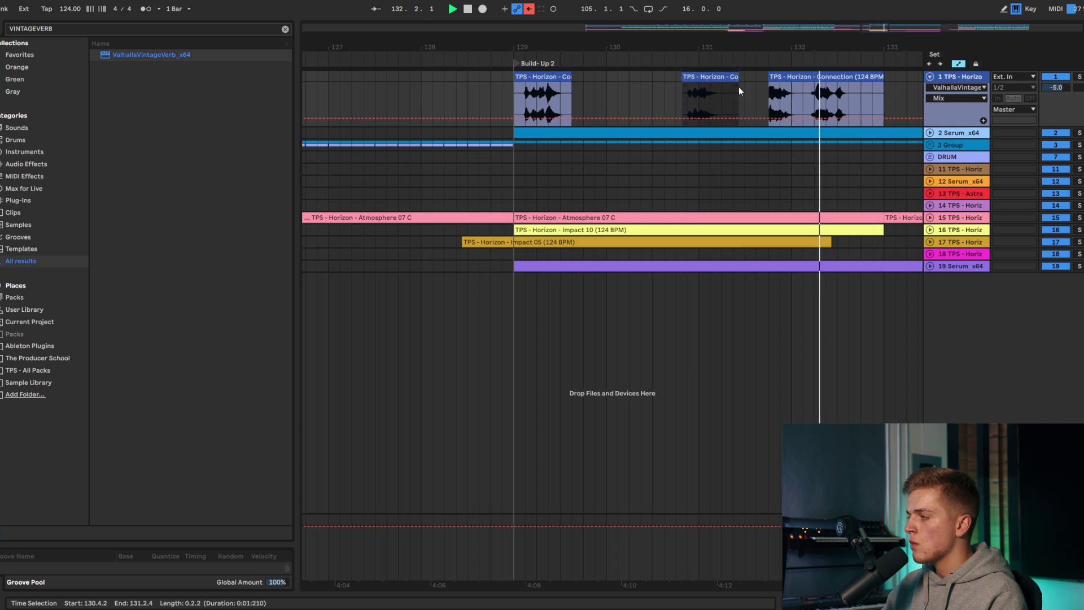
Step: Try duplicating the vocal clips at the start of Build-Up 2 directly after themselves
scroll(757, 93, down, 3)
key(space)
key(space)
drag(824, 98, 529, 80)
key(ctrl+d)
key(space)
click(502, 85)
key(space)
Step: Move the third vocal clip to start at bar 132 and play back the phrase
scroll(570, 90, up, 3)
click(514, 92)
drag(620, 82, 638, 83)
key(space)
key(space)
key(space)
click(344, 95)
key(space)
Step: Split the vocal clip at bar 132 and position its second part to start at 132.2.3
click(666, 102)
click(656, 103)
scroll(655, 102, up, 2)
key(ctrl+e)
drag(699, 80, 723, 82)
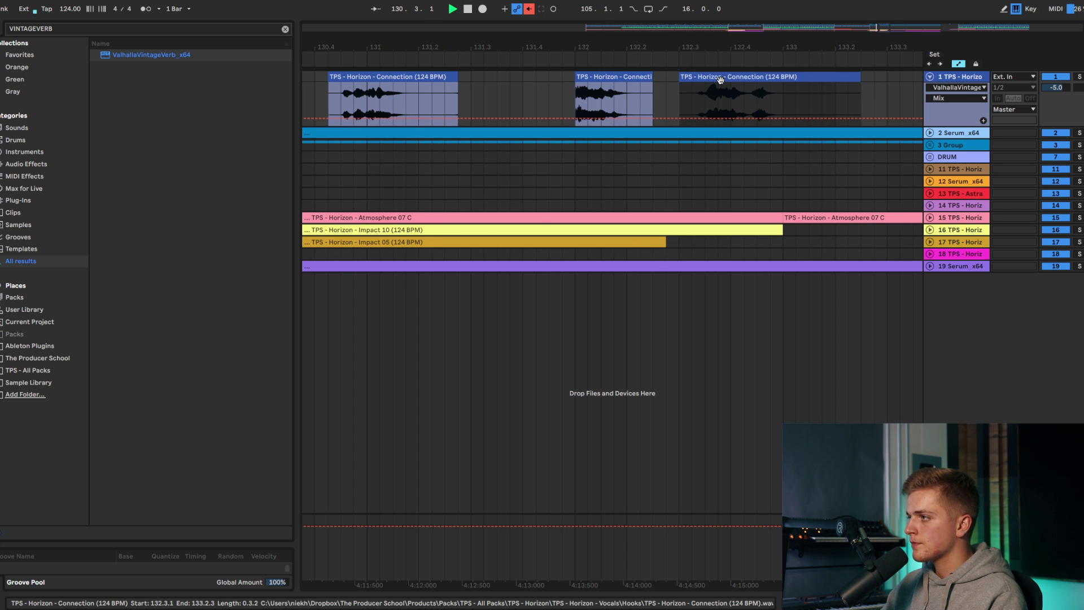
scroll(723, 82, down, 2)
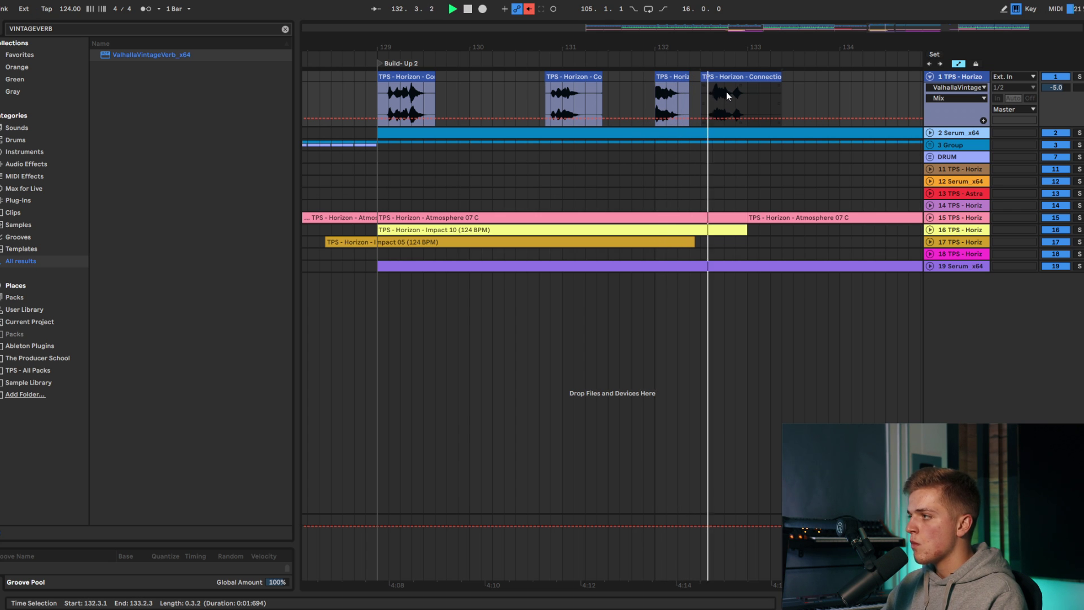
drag(720, 82, 709, 82)
key(space)
key(space)
click(635, 92)
key(space)
key(space)
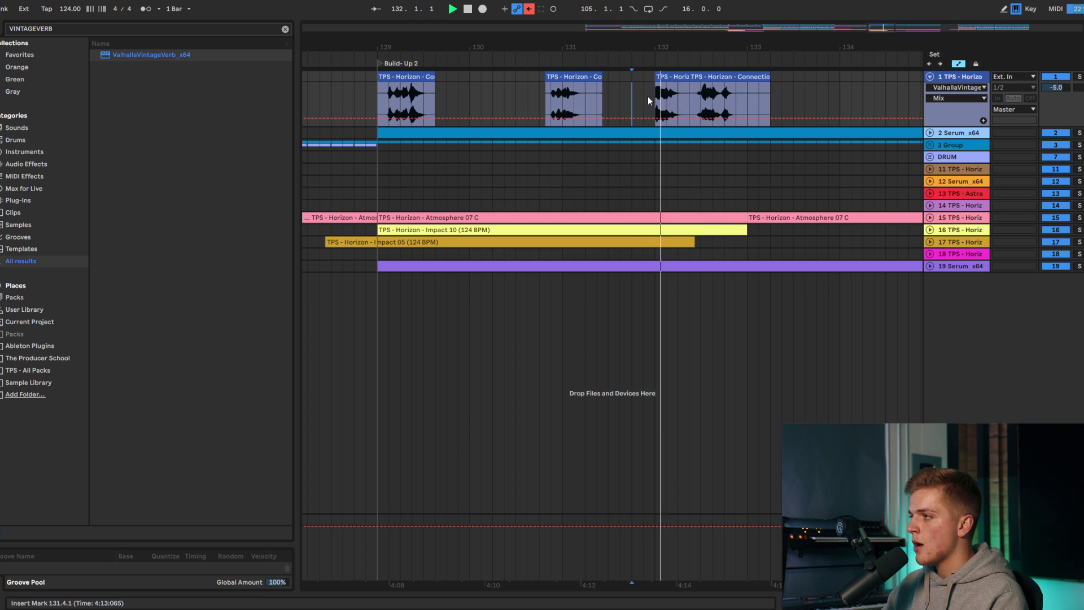
key(space)
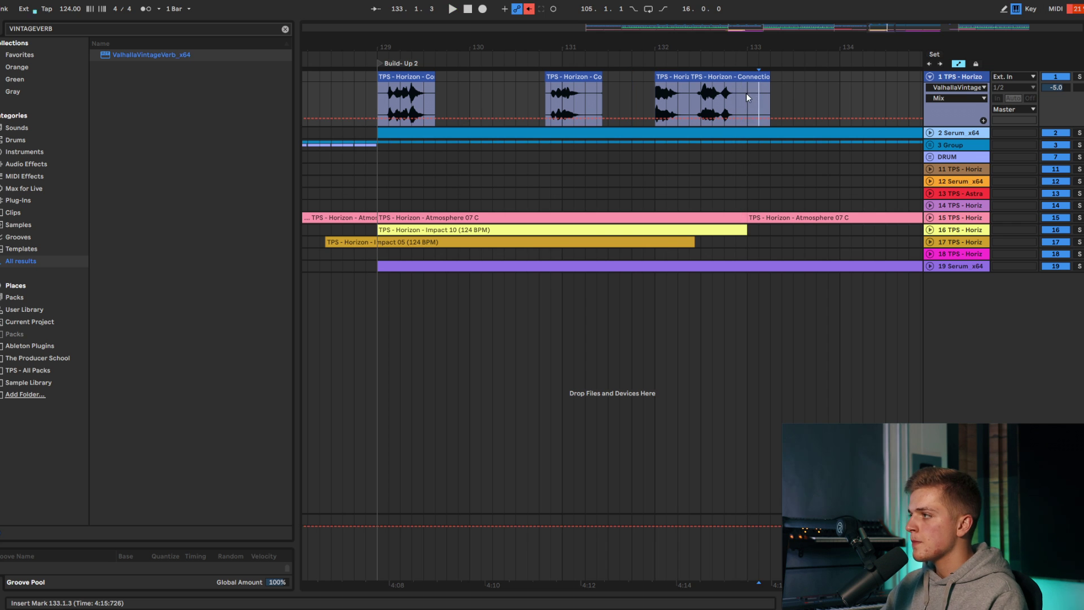
Step: Duplicate the four-bar vocal phrase from bars 129 to 133 directly after itself
scroll(756, 76, down, 3)
drag(602, 86, 751, 79)
key(ctrl+d)
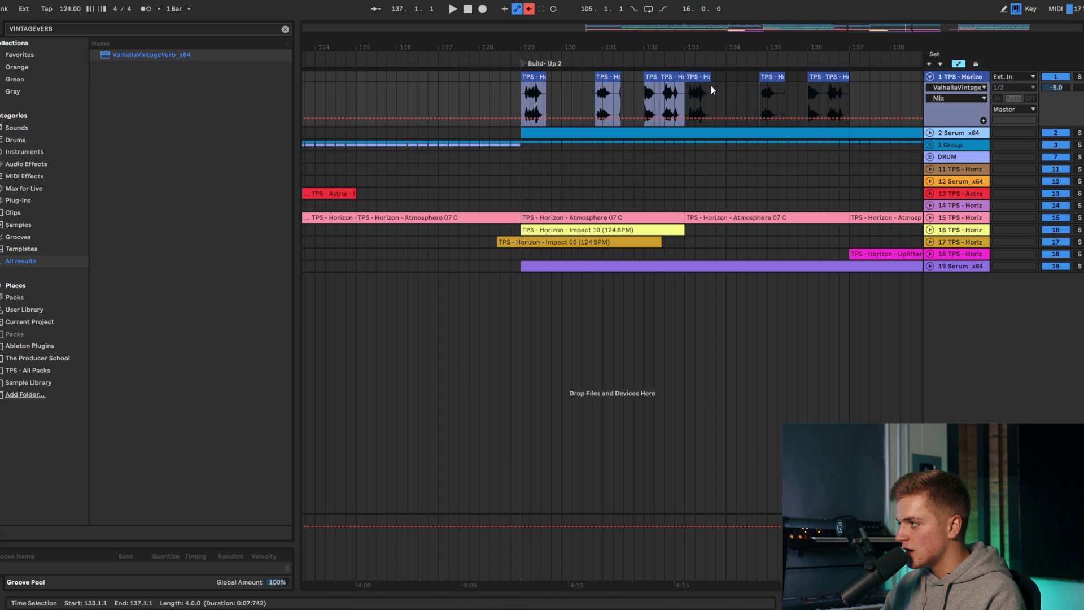
scroll(714, 87, right, 5)
Step: Try deleting the last vocal clip before bar 137 and the vocal clip at bar 133
click(625, 93)
click(624, 76)
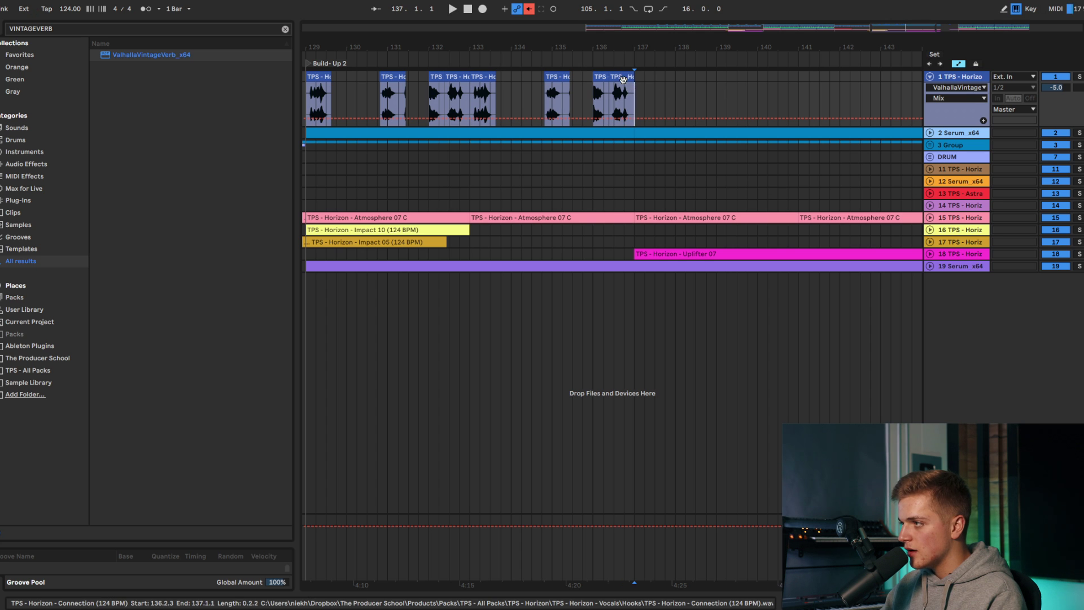
key(Delete)
click(601, 77)
key(x)
click(461, 92)
key(space)
click(479, 76)
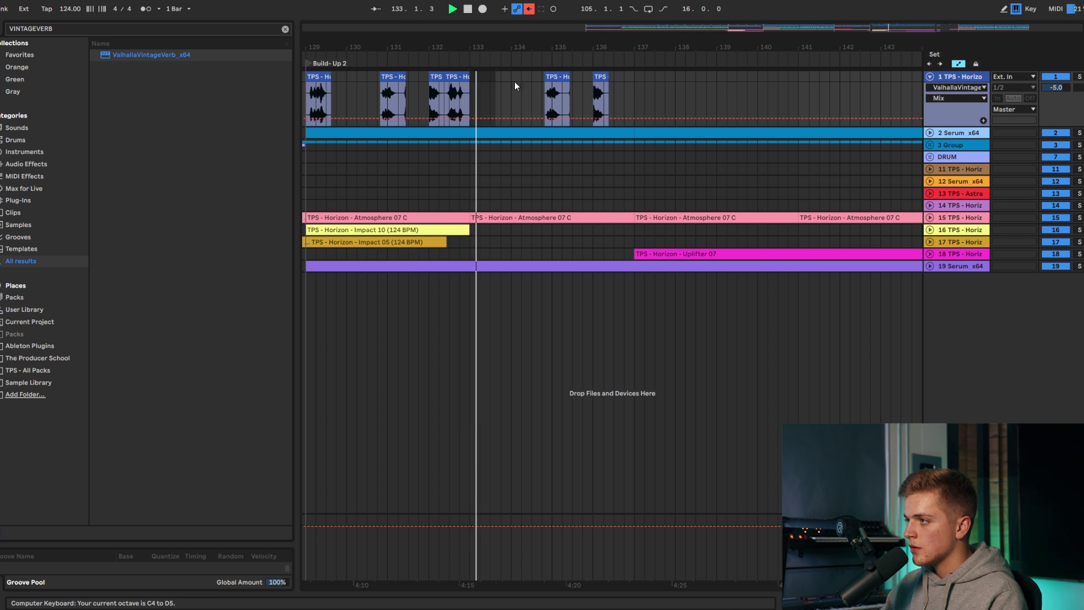
scroll(537, 83, down, 3)
Step: Undo the vocal clip deletions and the phrase duplication
key(ctrl+z)
key(ctrl+z)
key(ctrl+z)
key(ctrl+z)
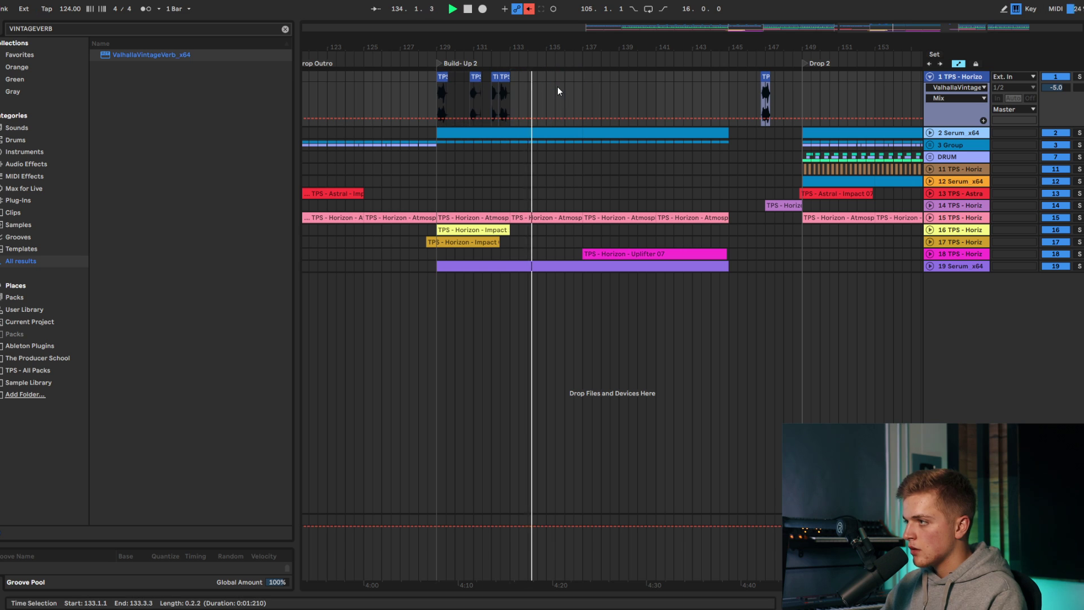
Step: Try removing the vocal clip at 132.2.3
click(527, 78)
click(515, 79)
key(space)
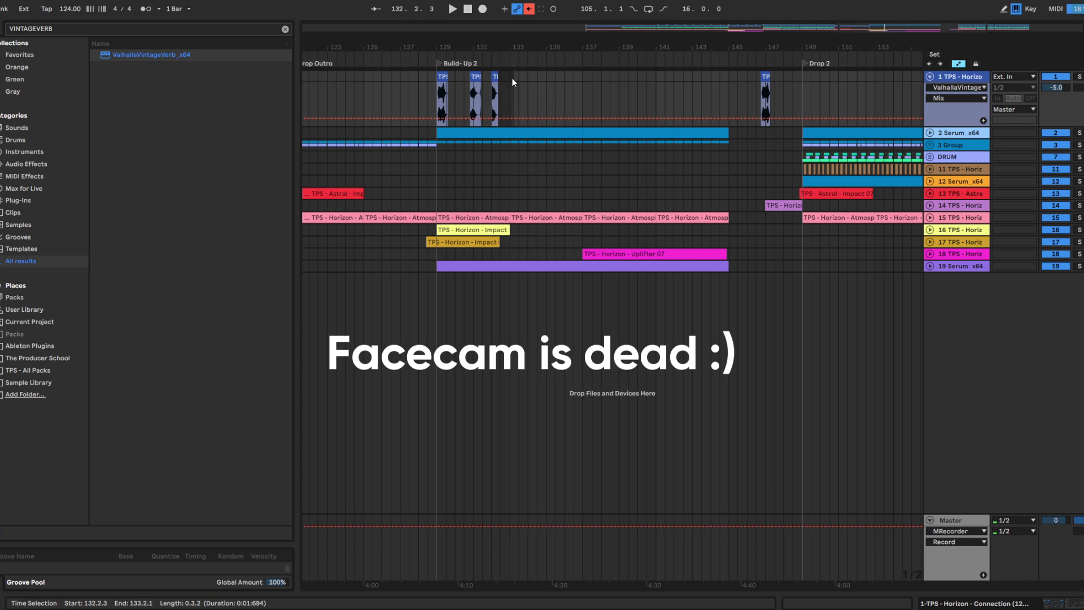
Step: Restore the vocal clip at 132.2.3 and repeat the four-bar phrase from bar 129 through Build-Up 2 up to bar 145
scroll(513, 78, up, 3)
drag(515, 77, 344, 77)
key(ctrl+z)
key(ctrl+d)
key(ctrl+d)
scroll(350, 80, down, 5)
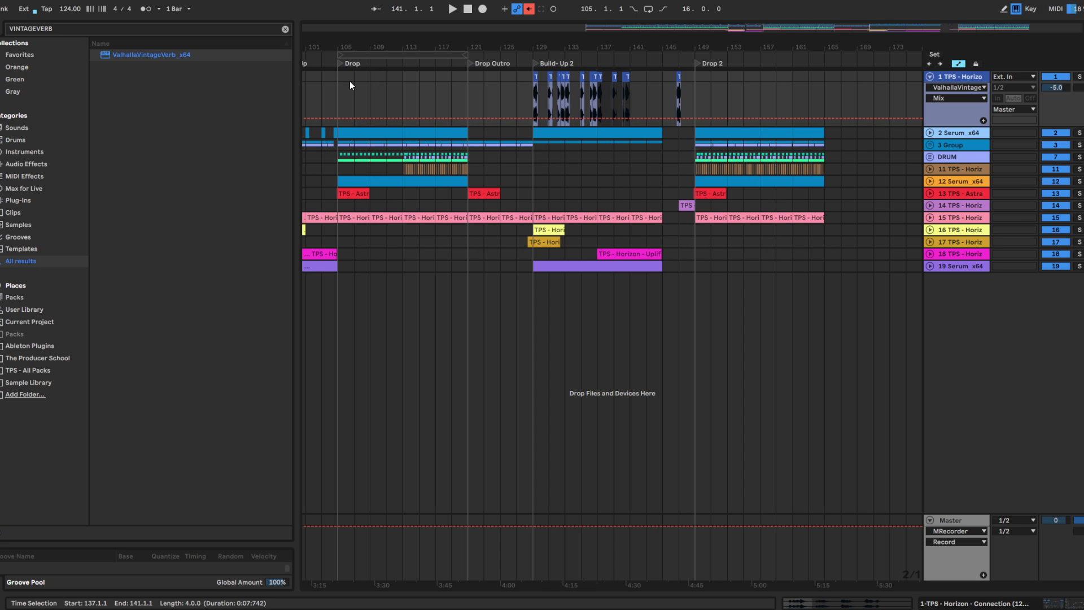
scroll(625, 101, up, 3)
Step: Add an Auto Filter to the vocal track and automate its frequency from 986 Hz at bar 129 up to about 19.3 kHz at bar 145
click(424, 90)
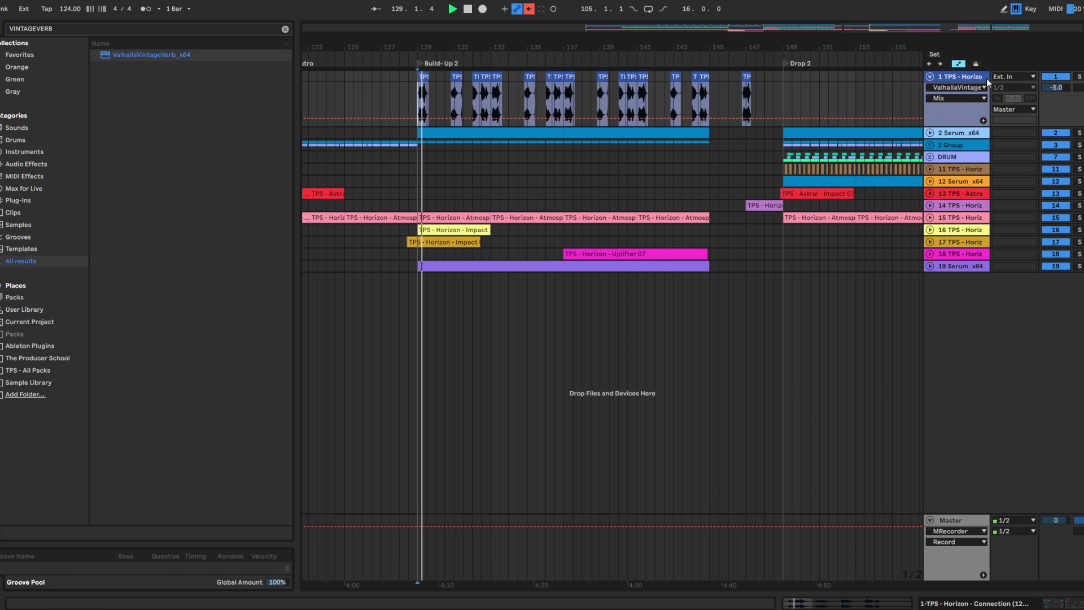
double_click(970, 78)
click(72, 32)
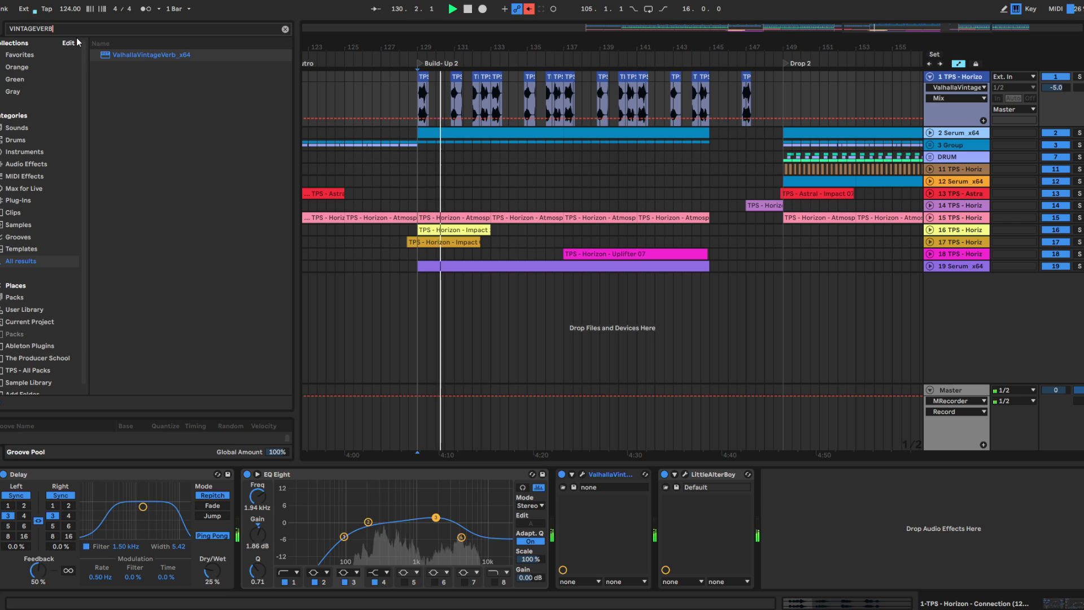
key(ctrl+a)
text(auto filter)
drag(100, 55, 940, 507)
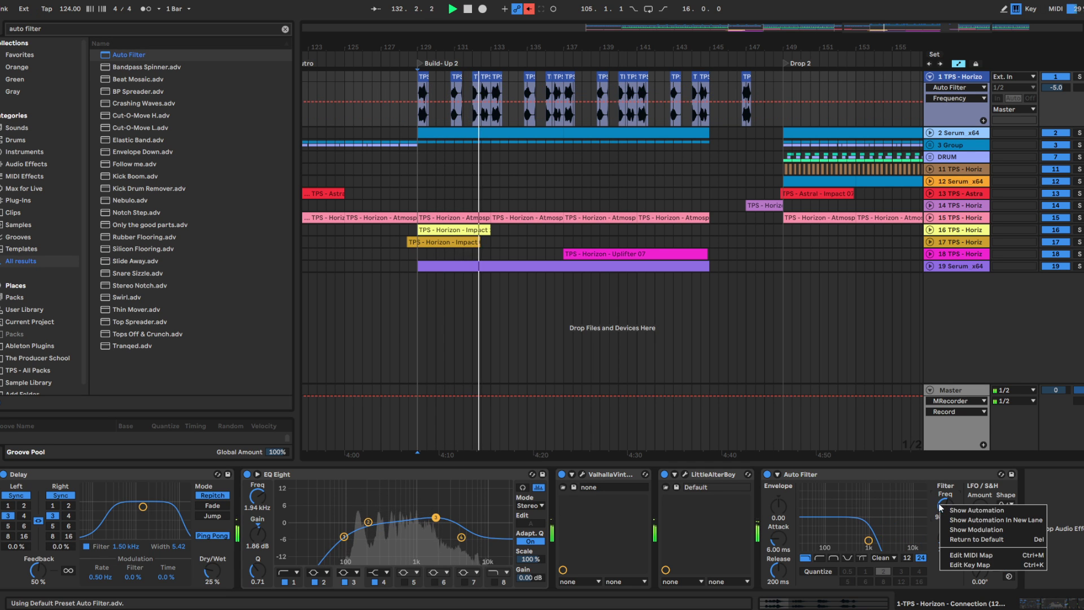
click(412, 102)
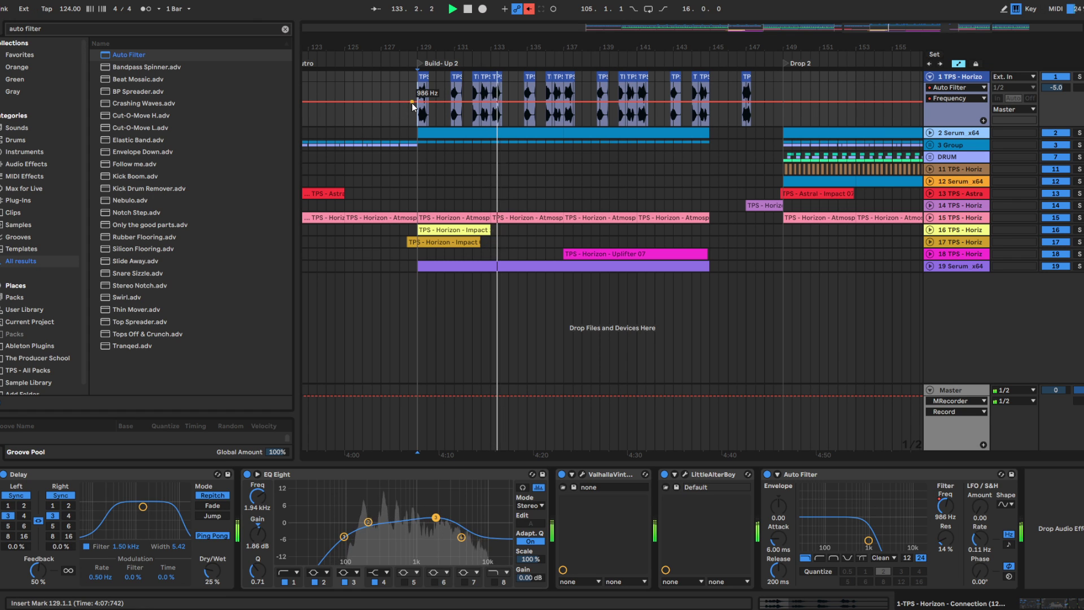
drag(563, 102, 709, 83)
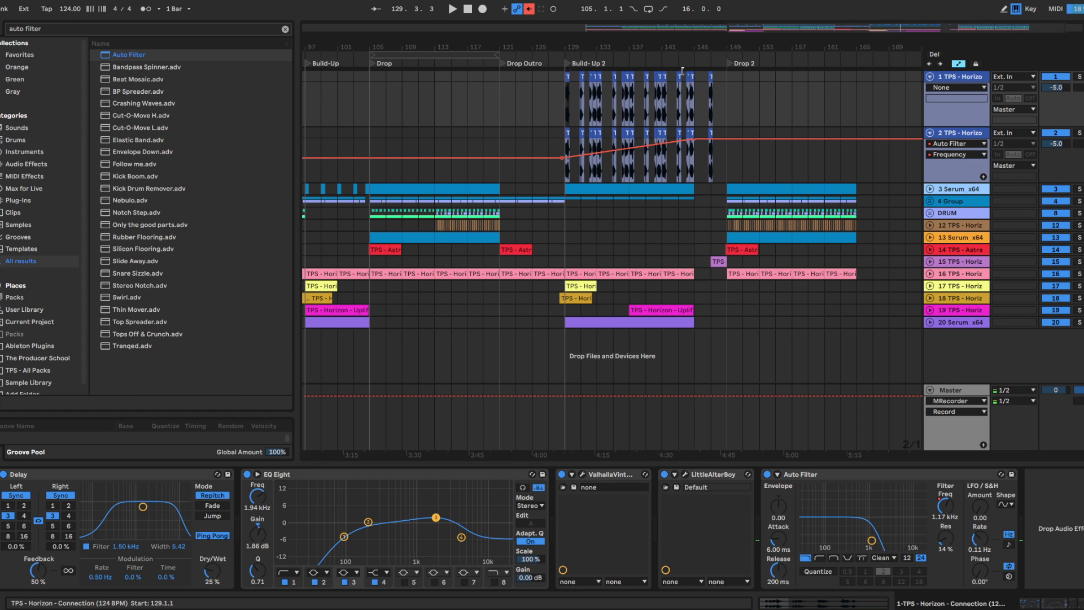
Step: Remove the Build-Up 2 vocal chops from the original vocal track and the bar 147 clip from its duplicate
drag(698, 81, 527, 73)
key(Delete)
scroll(683, 88, up, 4)
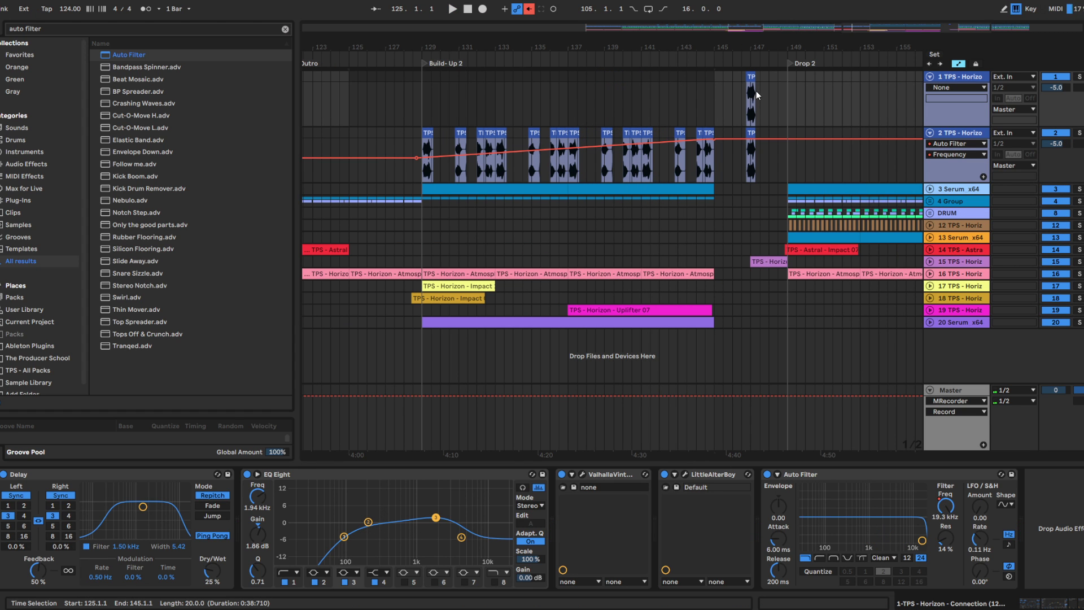
click(746, 79)
click(750, 133)
key(Delete)
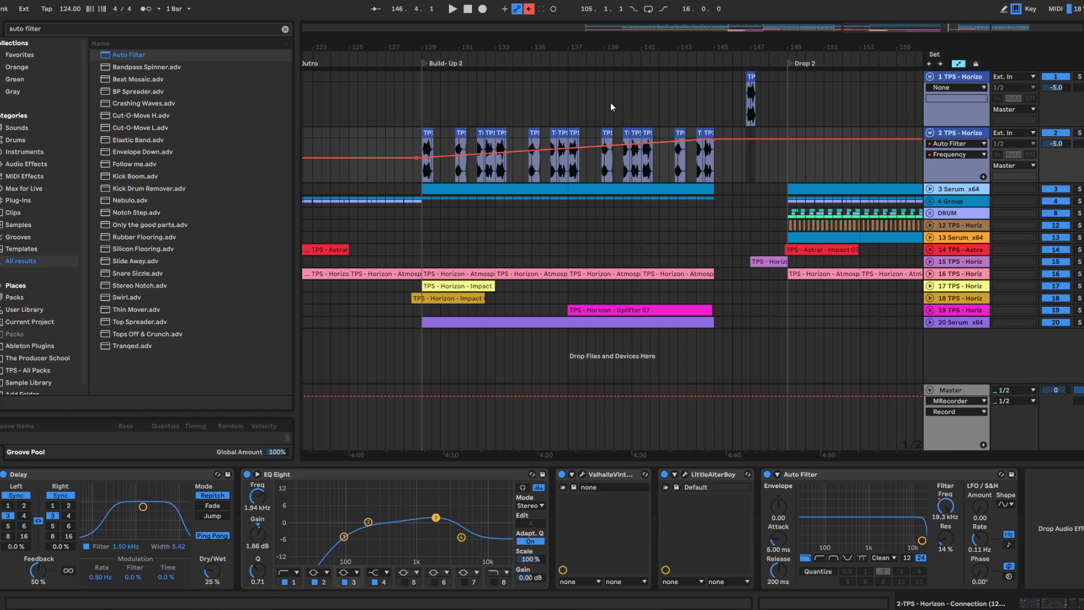
Step: Load Dada Life Endless Smile on the duplicated vocal track and play from the start of Build-Up 2
key(ctrl+a)
text(endless)
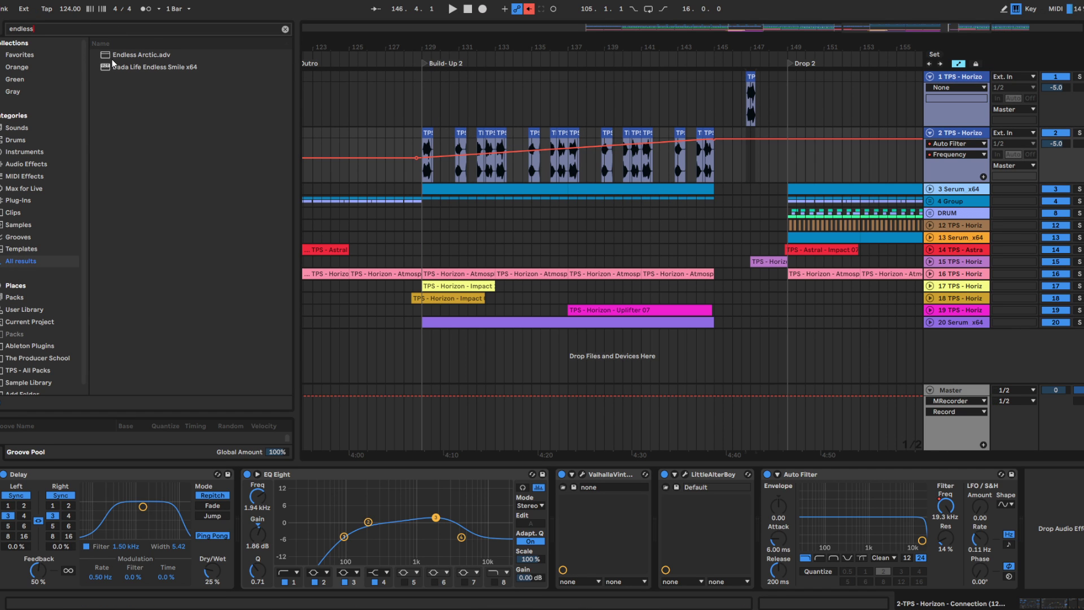
key(Return)
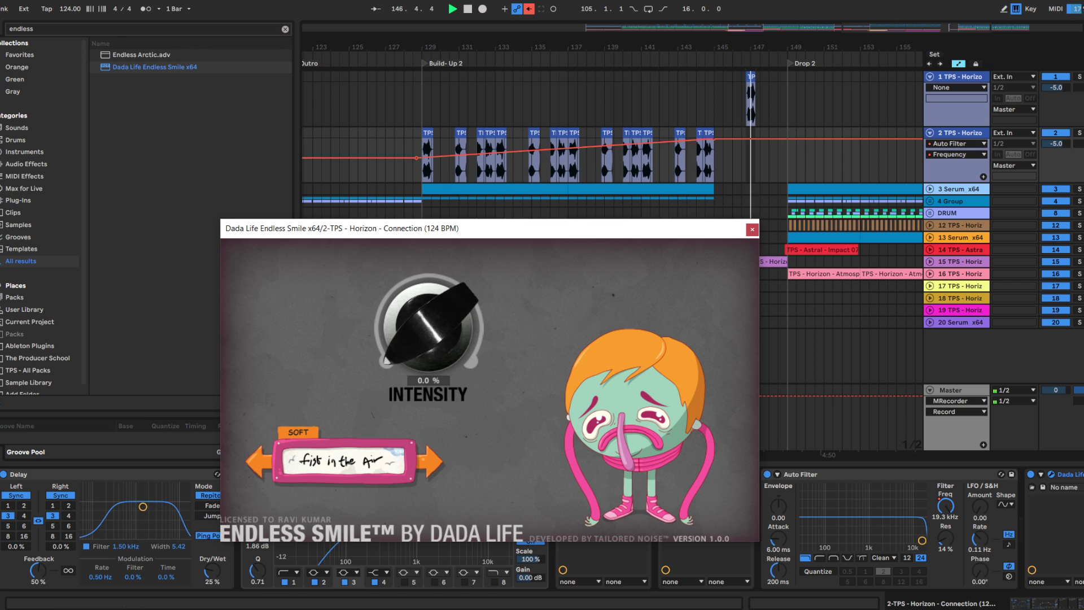
click(1040, 475)
click(423, 169)
key(space)
key(space)
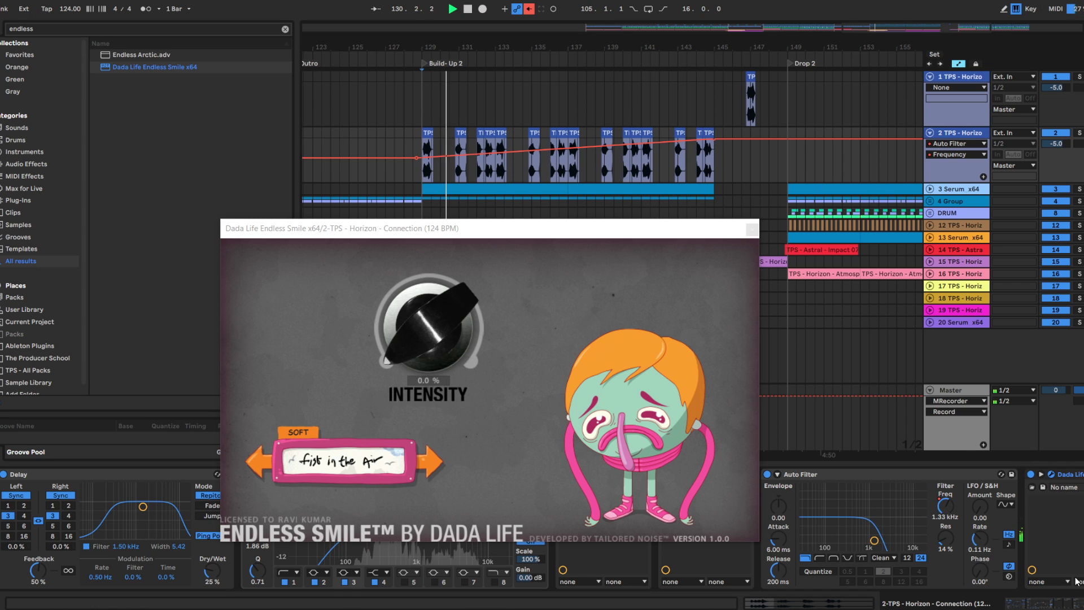
Step: Automate the vocal track's Endless Smile intensity from 0 at bar 129 to 0.79 at bar 145, then hide the plugin and device views
scroll(1076, 581, right, 3)
right_click(1031, 493)
click(1054, 500)
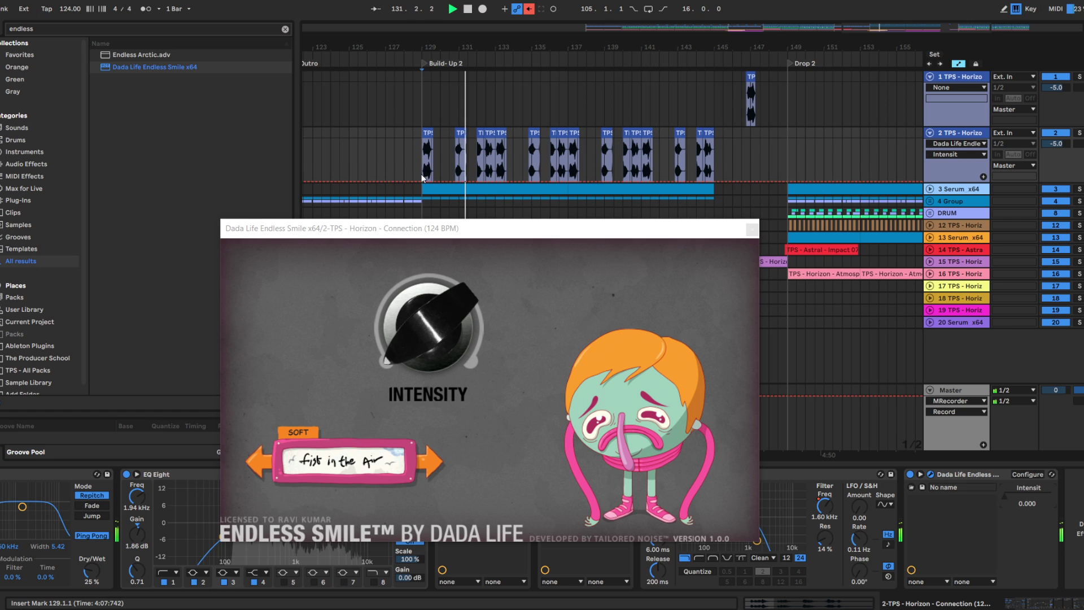
drag(712, 181, 713, 146)
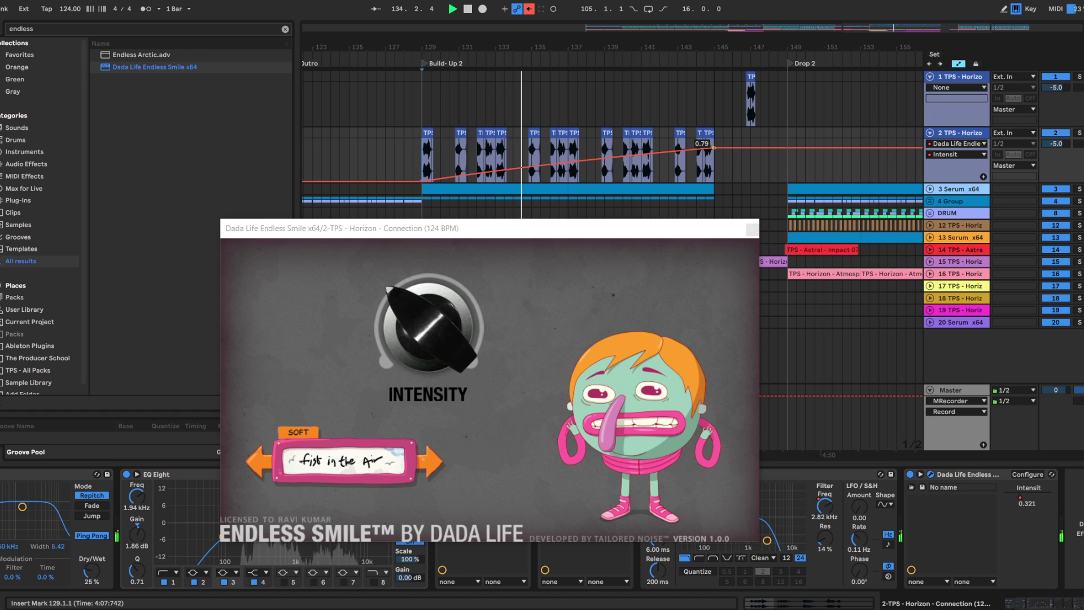
click(752, 229)
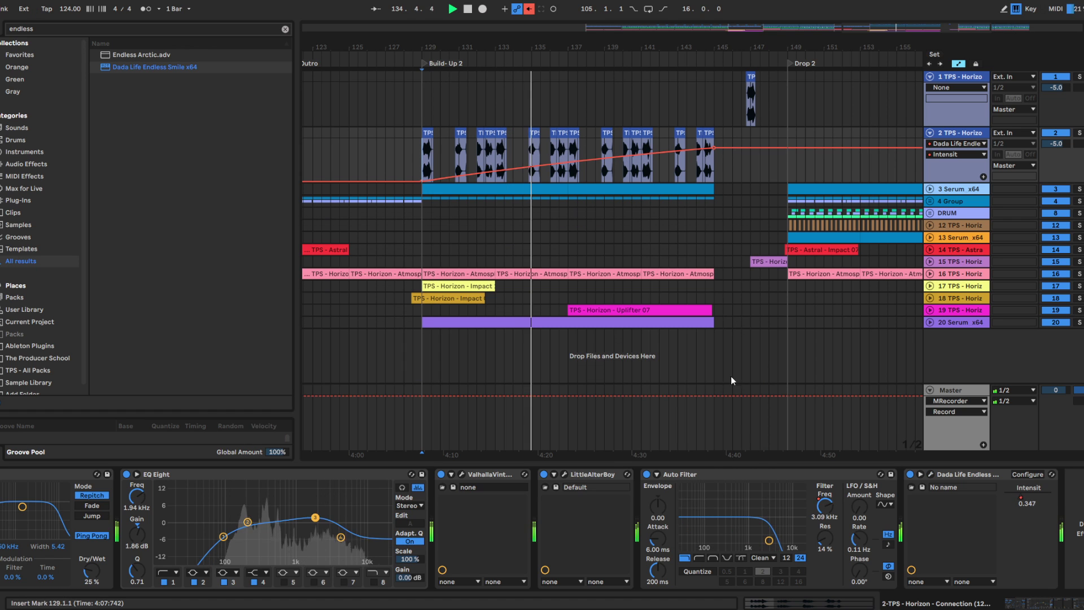
double_click(750, 462)
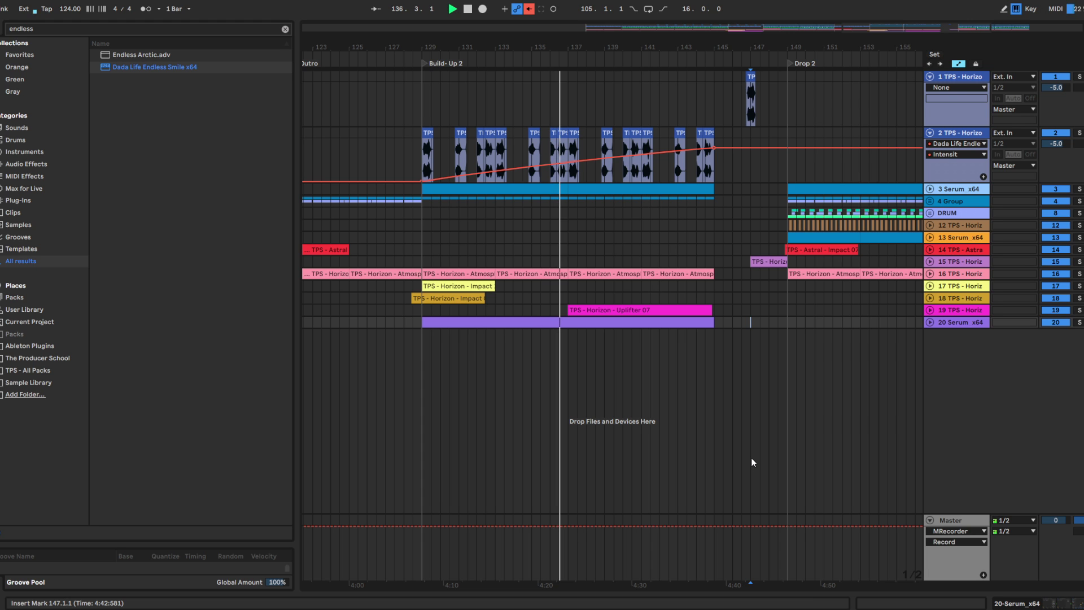
Step: Search the sample library for Horizon risers
scroll(717, 222, down, 3)
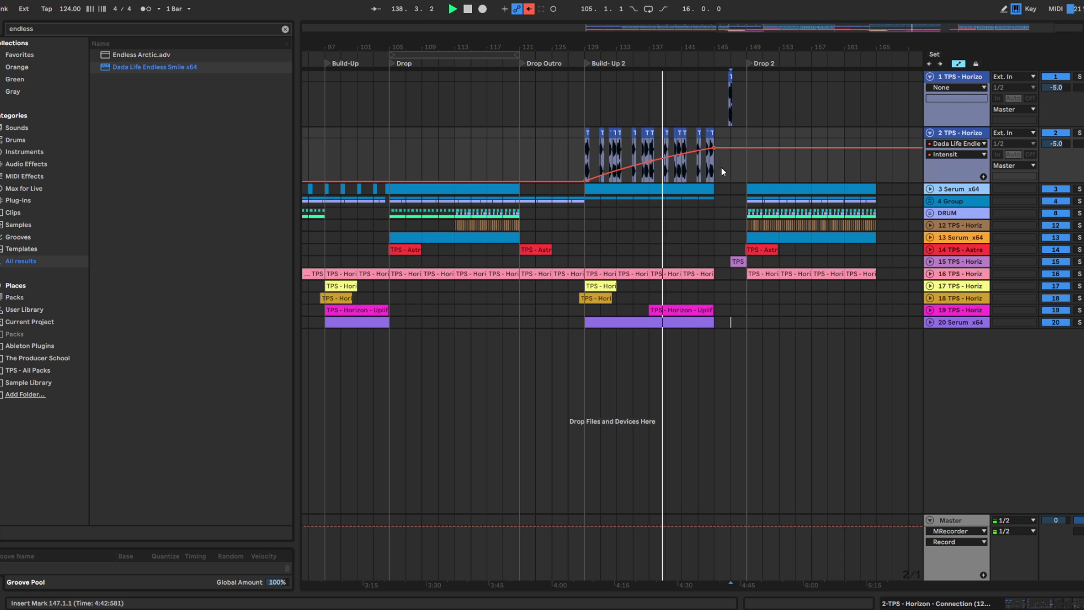
click(114, 27)
text(riser horizon)
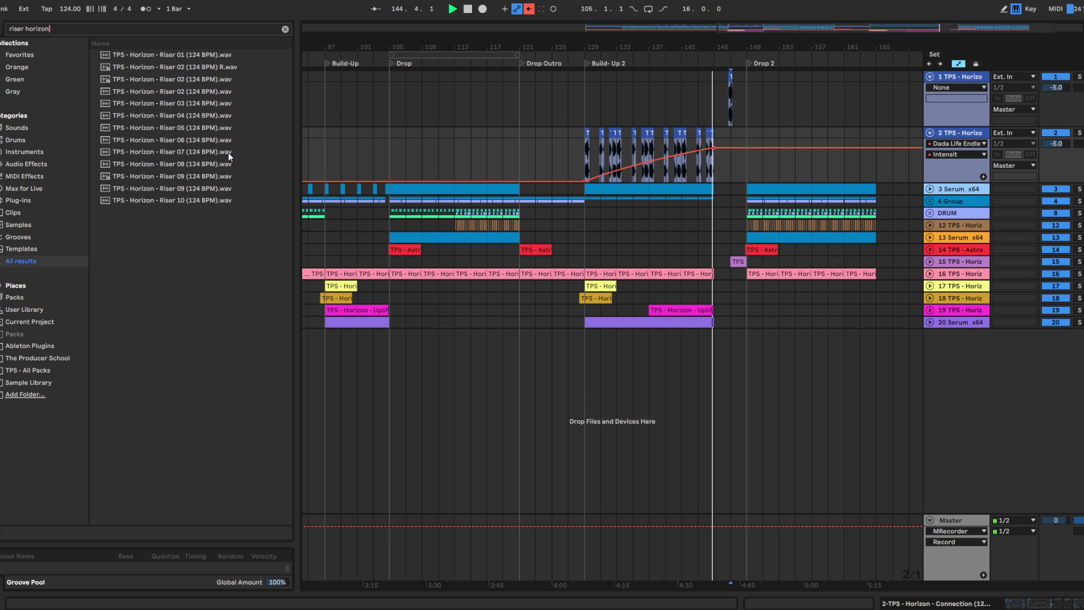
scroll(729, 154, up, 3)
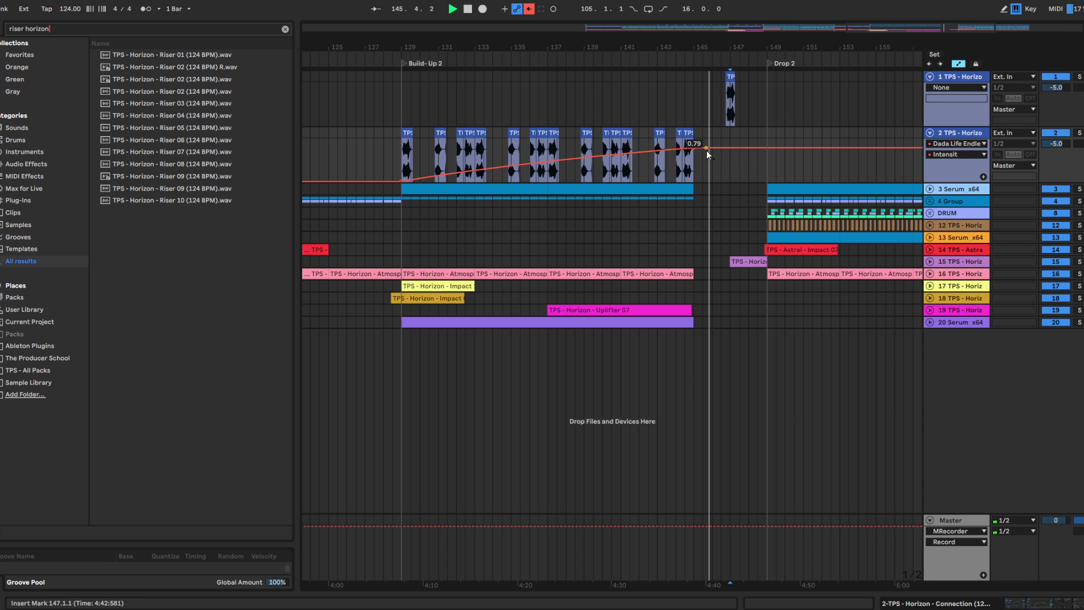
Step: Unfold the Serum track under the vocals and lower its Endless Smile intensity automation at bar 145
click(931, 190)
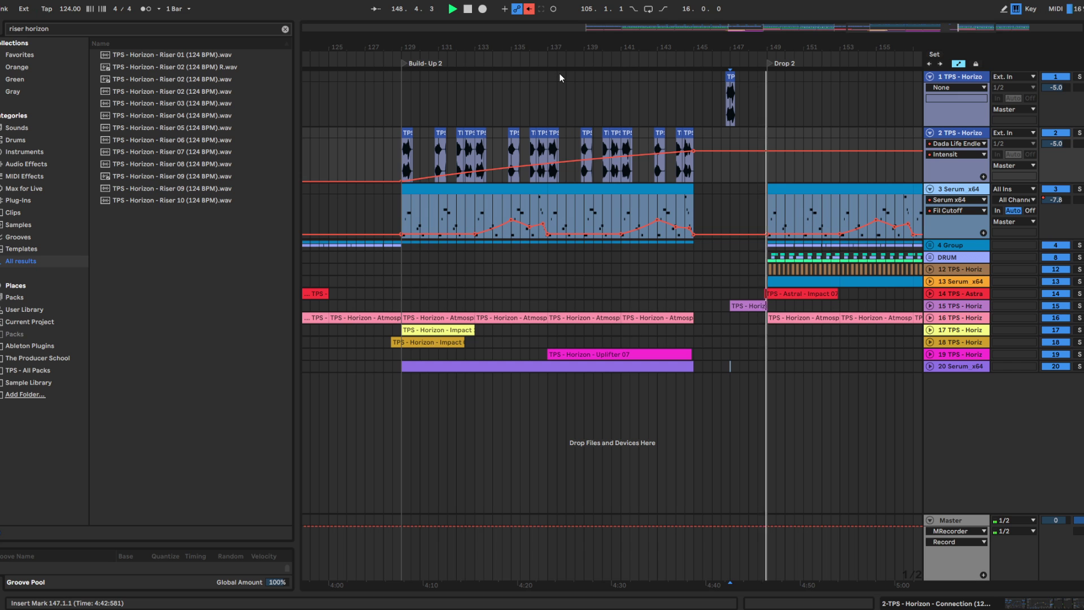
key(minus)
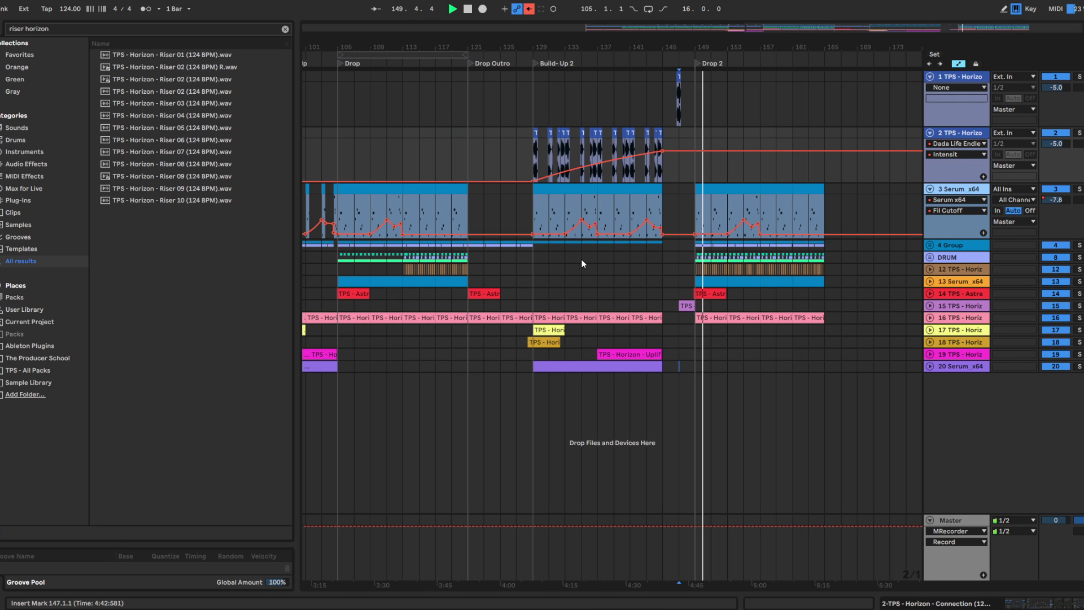
click(647, 261)
key(plus)
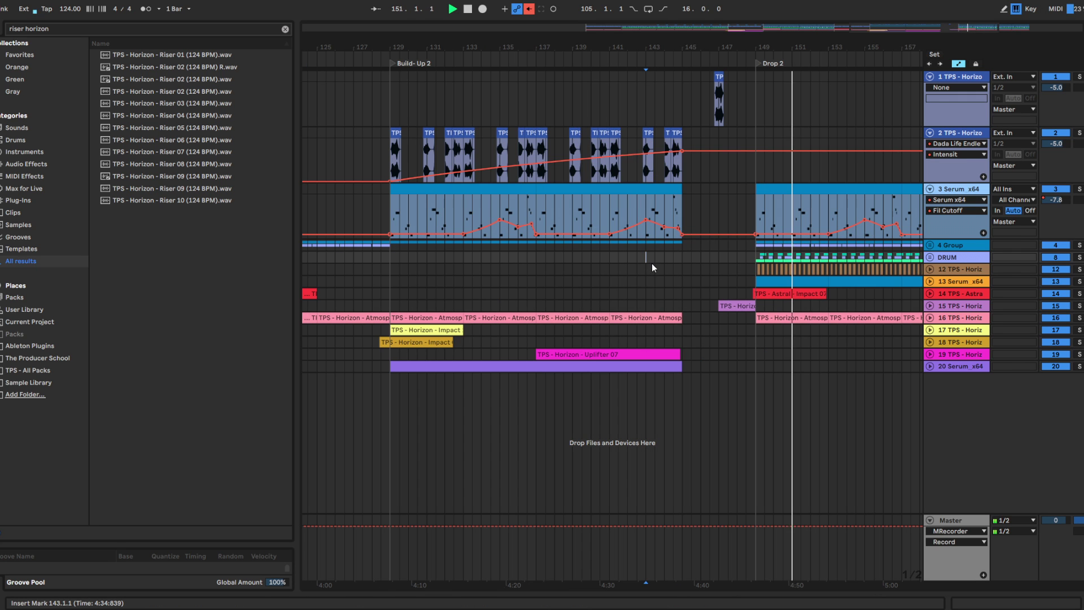
key(space)
key(space)
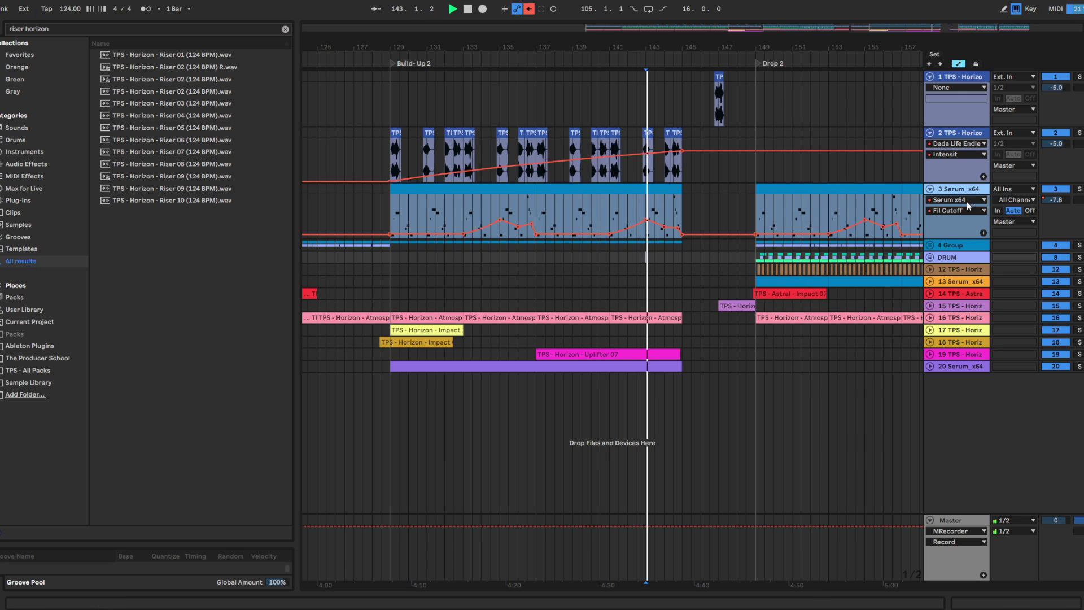
click(969, 200)
click(968, 256)
drag(682, 212, 683, 226)
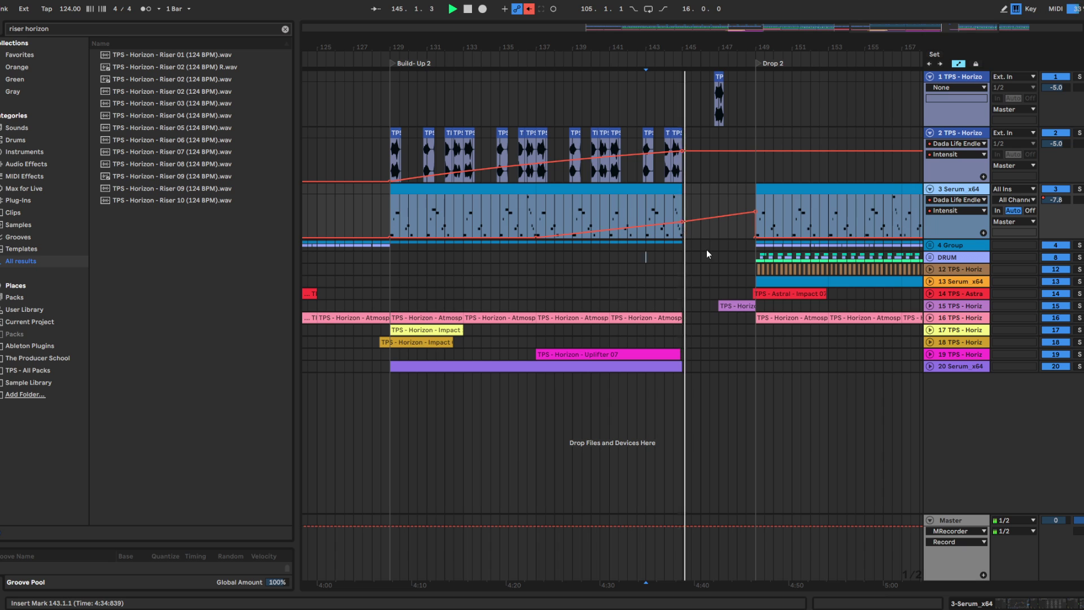
Step: Audition the end of Build-Up 2 from bar 143 while toggling the chopped vocal track off and on
key(space)
key(space)
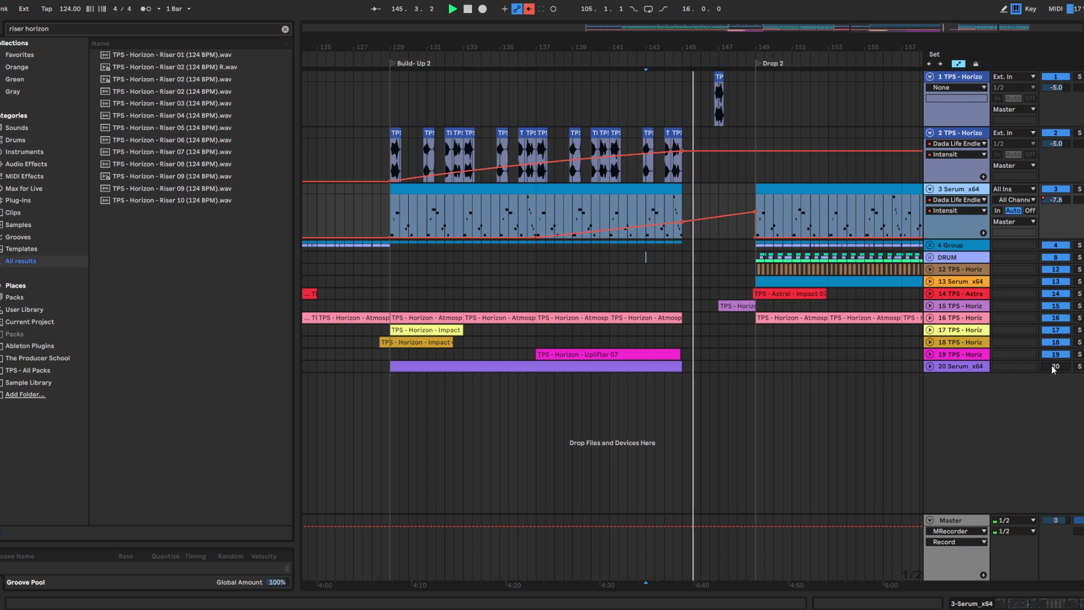
click(1055, 133)
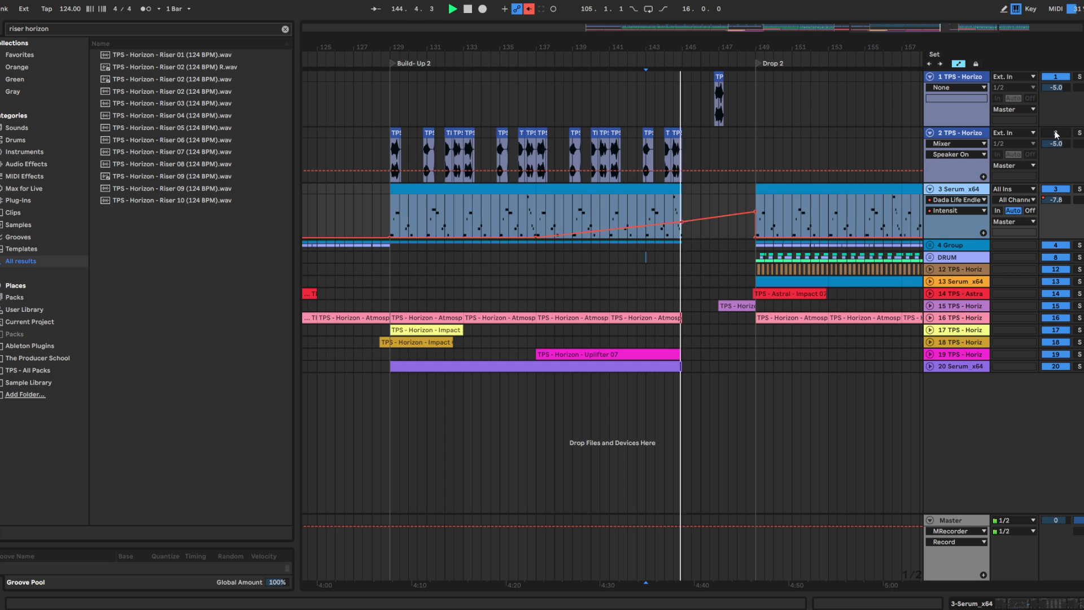
click(1056, 134)
key(space)
key(space)
Step: Reshape the chopped vocal's Endless Smile intensity automation to peak at about 0.43 at bar 145 and fall to 0 by bar 149
click(954, 144)
click(960, 211)
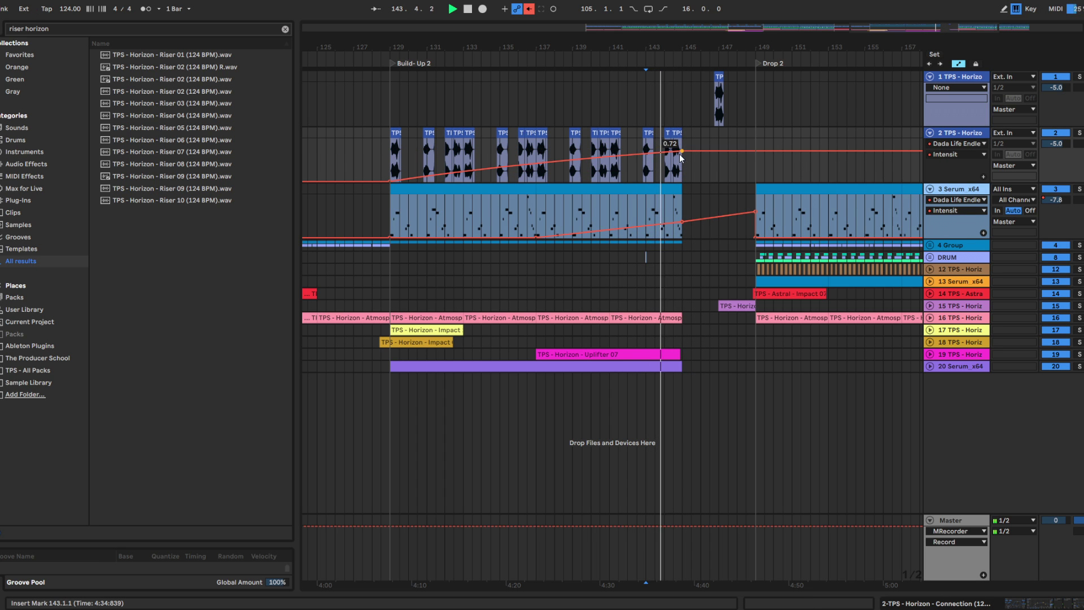
mouse_move(681, 154)
mouse_down()
mouse_move(683, 182)
mouse_move(682, 157)
mouse_up()
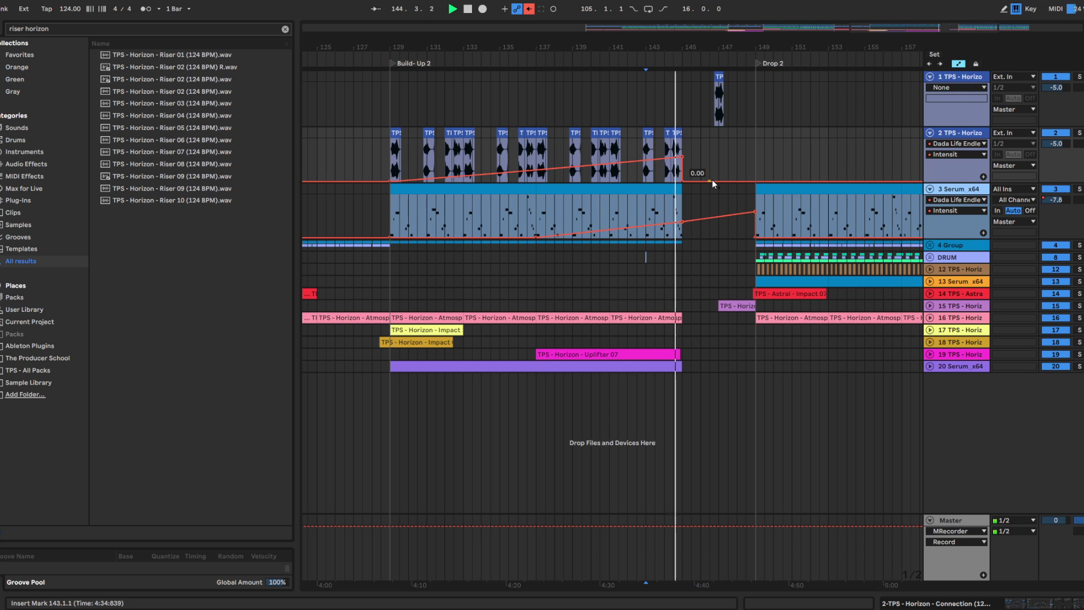
key(space)
click(683, 182)
drag(689, 166, 685, 175)
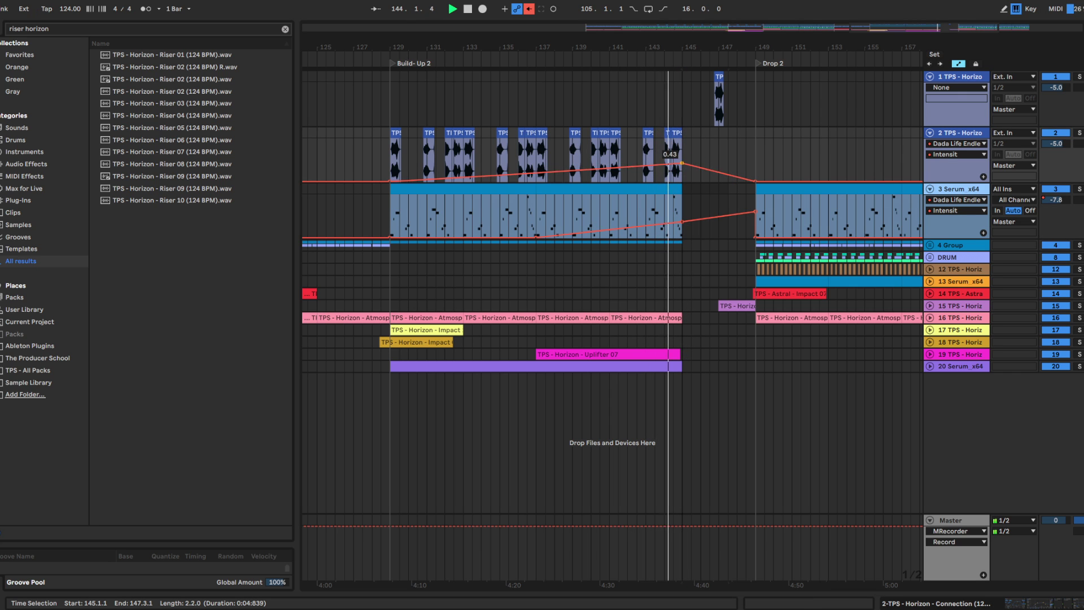
Step: Add a second Auto Filter after Endless Smile on the chopped vocal track, set it to high-pass and lower its frequency to 26.0 Hz
double_click(955, 136)
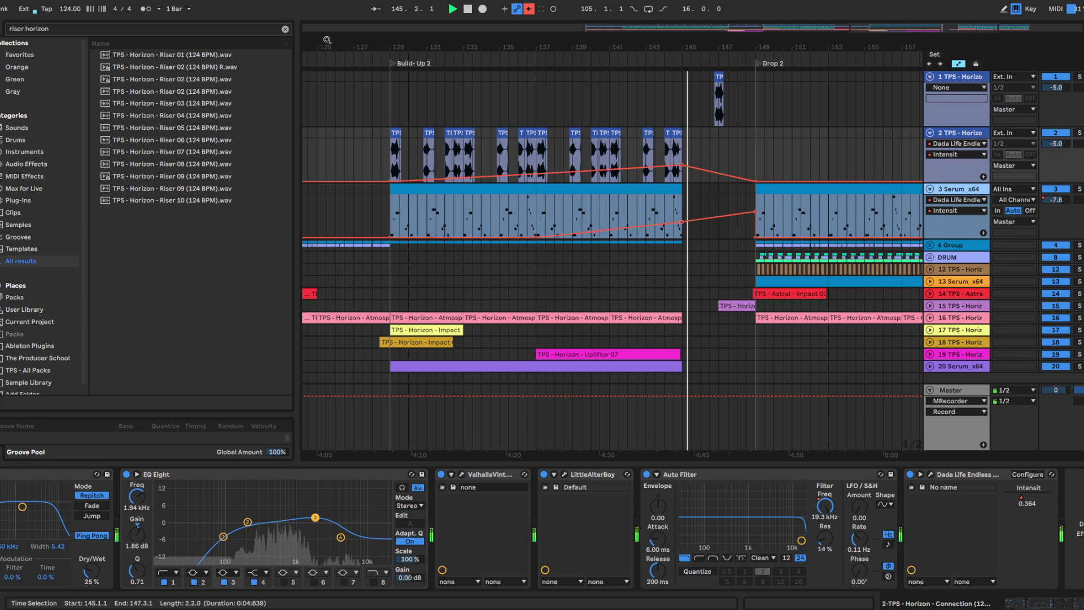
click(64, 31)
text(AUTO FILTER)
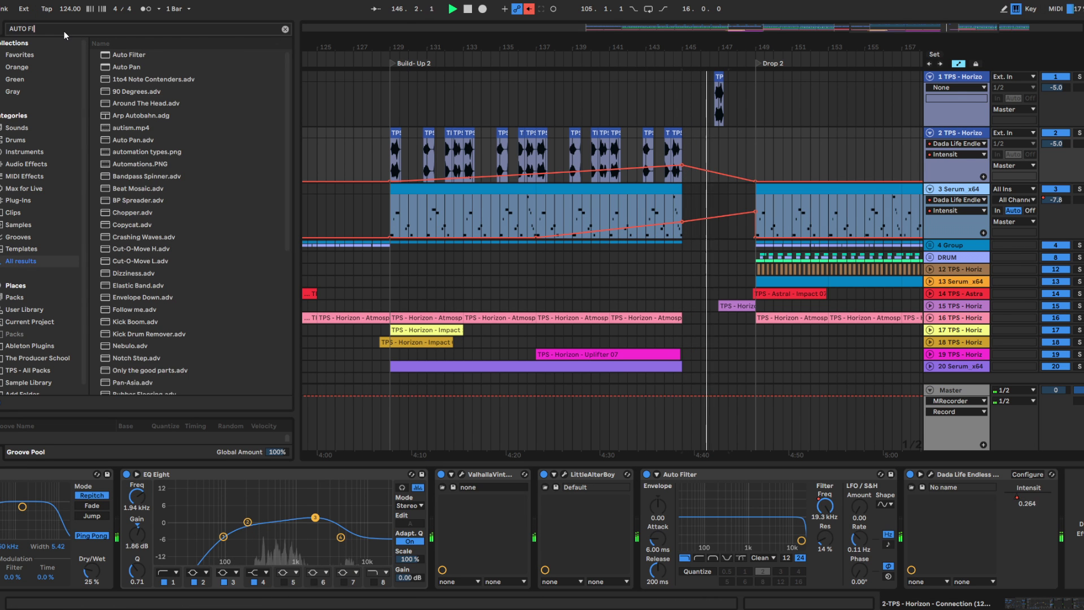
double_click(147, 57)
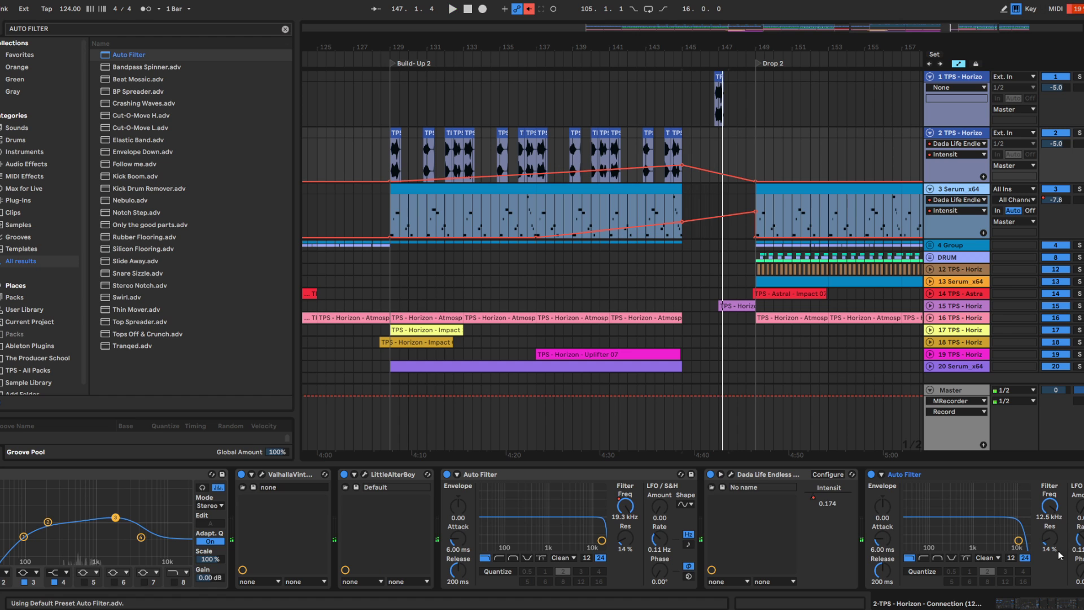
click(924, 558)
key(space)
drag(1048, 508, 1050, 599)
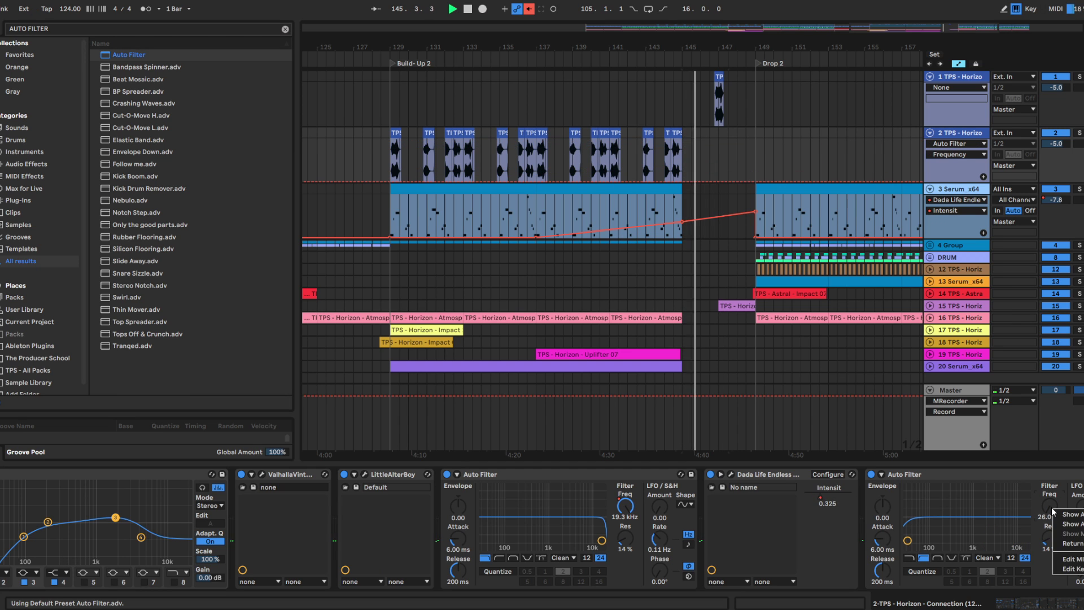
Step: Automate the high-pass filter's frequency to rise from its minimum at bar 129 to about 2.04 kHz at bar 145
click(373, 167)
click(389, 181)
drag(570, 181, 639, 159)
drag(639, 159, 667, 160)
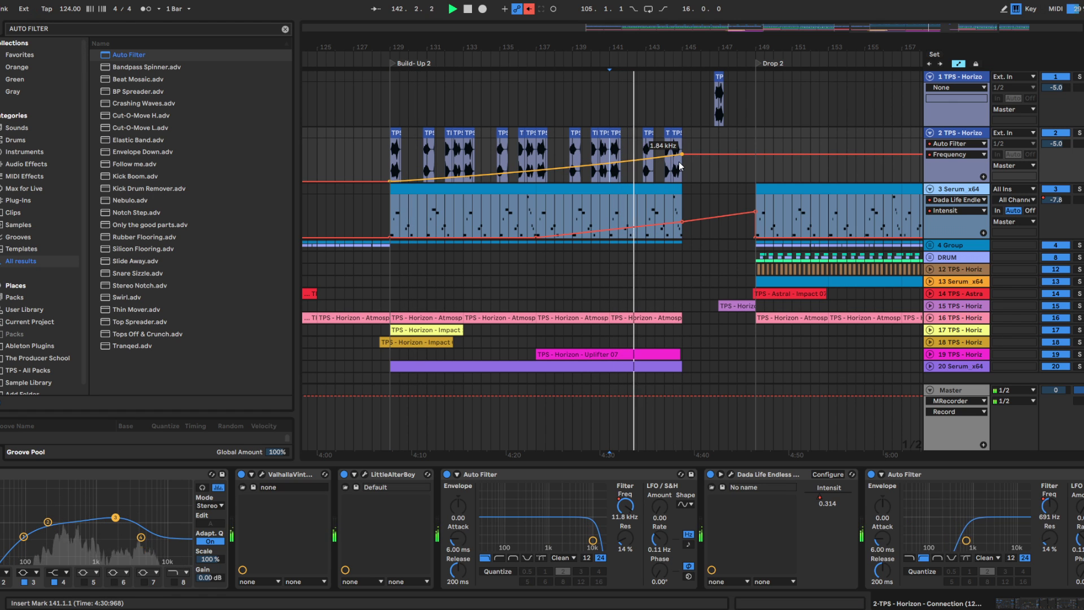
mouse_move(686, 158)
drag(683, 159, 683, 158)
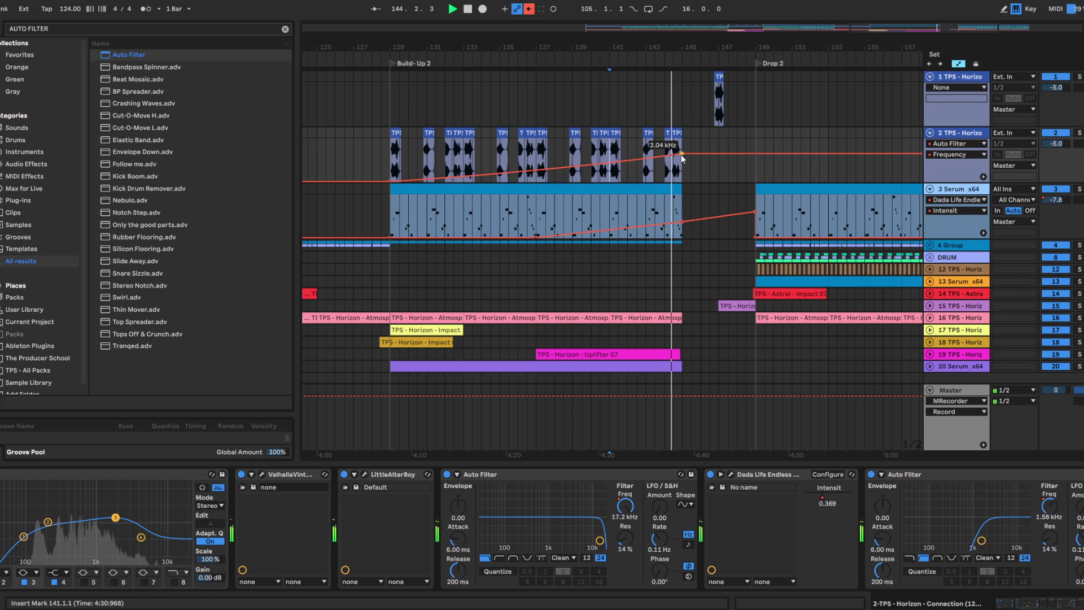
Step: Play back the filtered build-up and delete the last chopped vocal clip, from 144.2.3 to bar 145
key(space)
key(space)
click(676, 134)
key(Delete)
Step: Automate the chopped vocal's track volume to fade down from -5.0 dB at about bar 140 to a lower level at bar 145
right_click(1045, 145)
click(1054, 152)
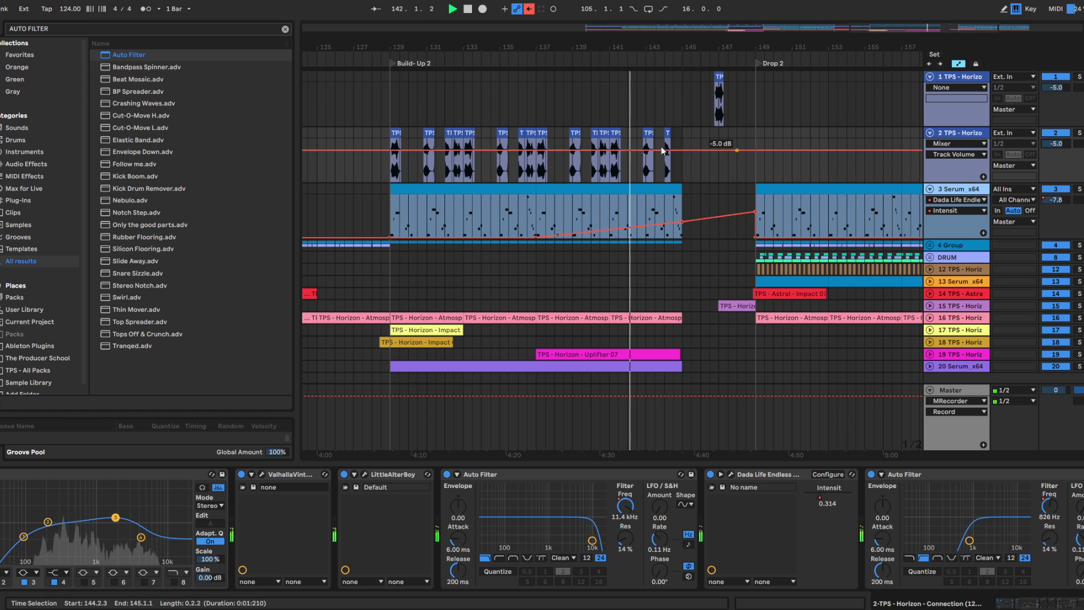
click(591, 151)
drag(682, 150, 682, 161)
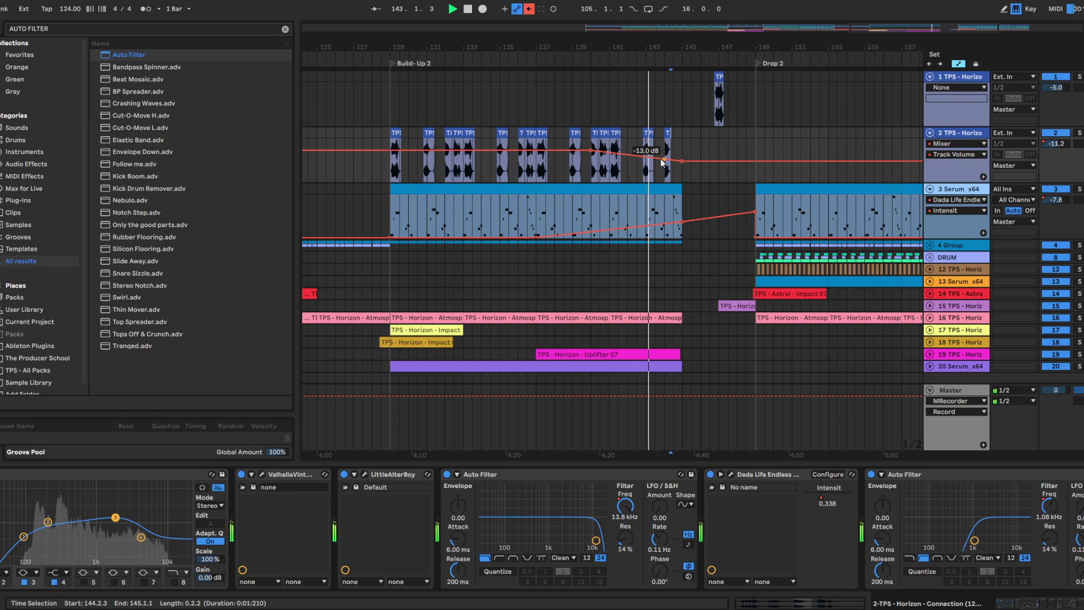
Step: Fold the two vocal tracks and the first Serum track to minimal height, and play through the gap before Drop 2
scroll(690, 169, down, 5)
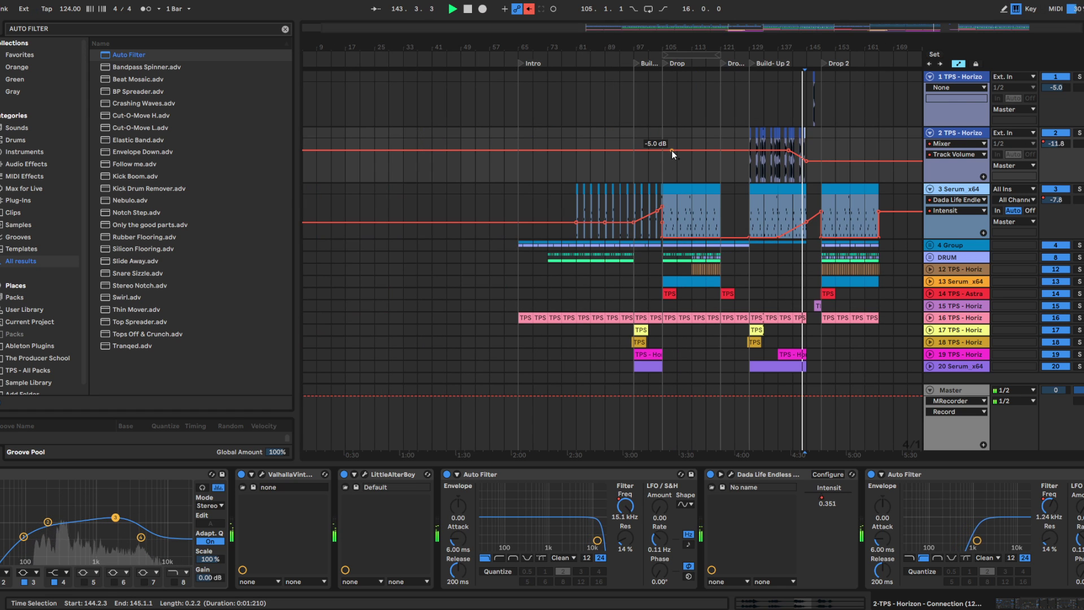
click(929, 189)
click(931, 132)
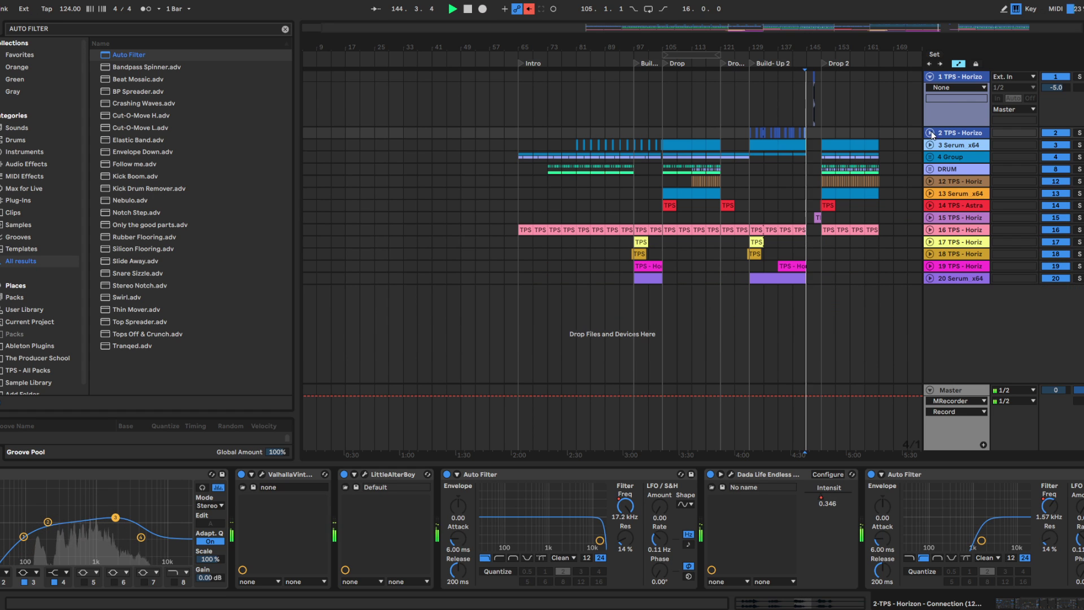
click(930, 76)
scroll(884, 110, up, 5)
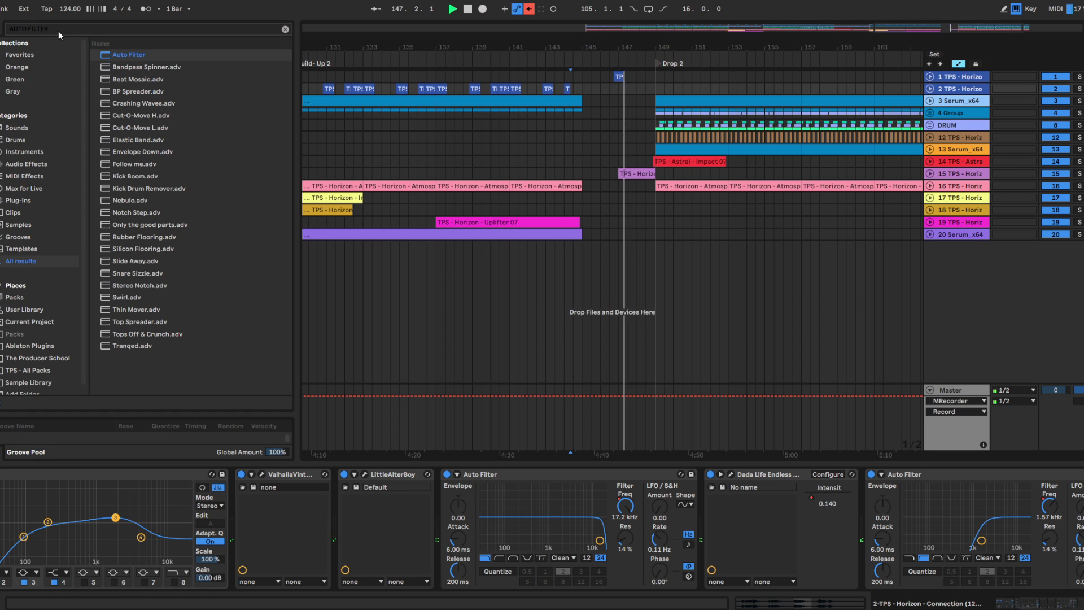
click(490, 162)
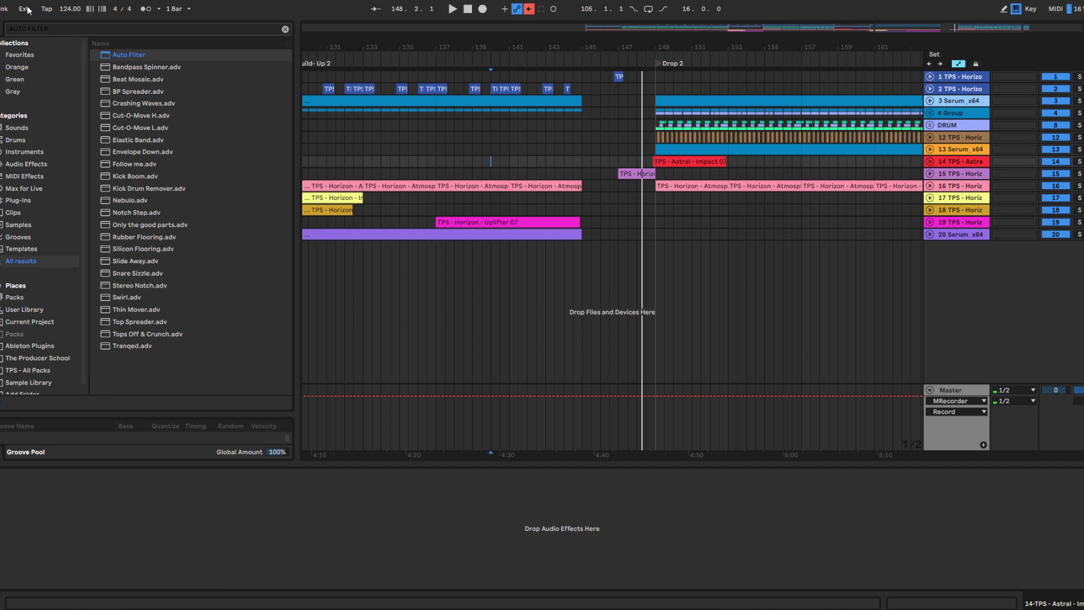
Step: Search the browser for "SNARE 909" and audition samples down to Snare 909 Tune4 u.wav
click(36, 26)
text(SNARE 909)
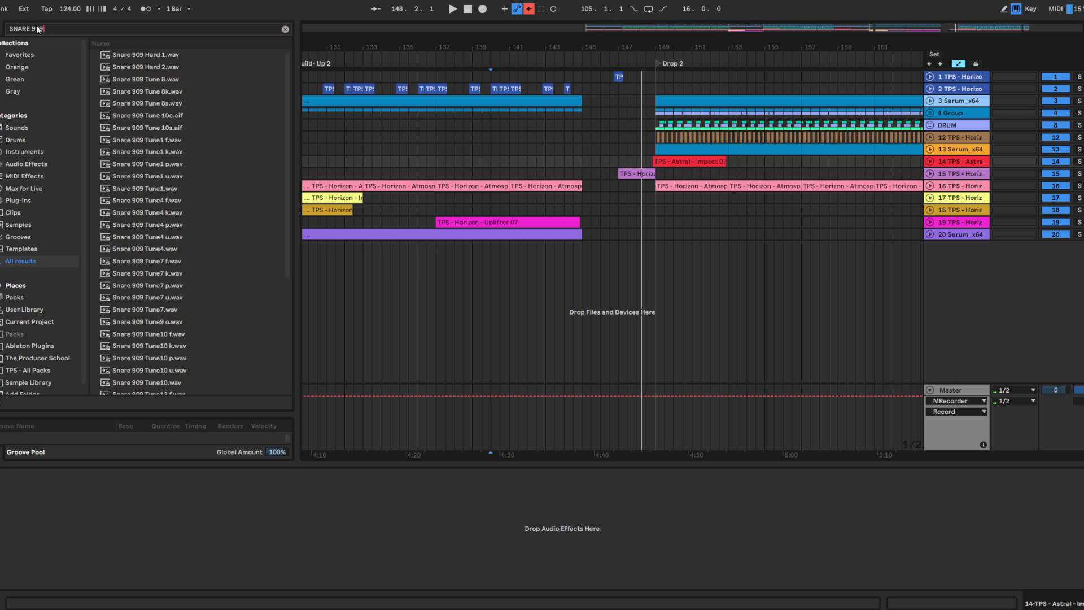
click(158, 115)
click(156, 151)
click(161, 176)
click(155, 188)
click(154, 201)
click(154, 213)
click(155, 224)
click(153, 236)
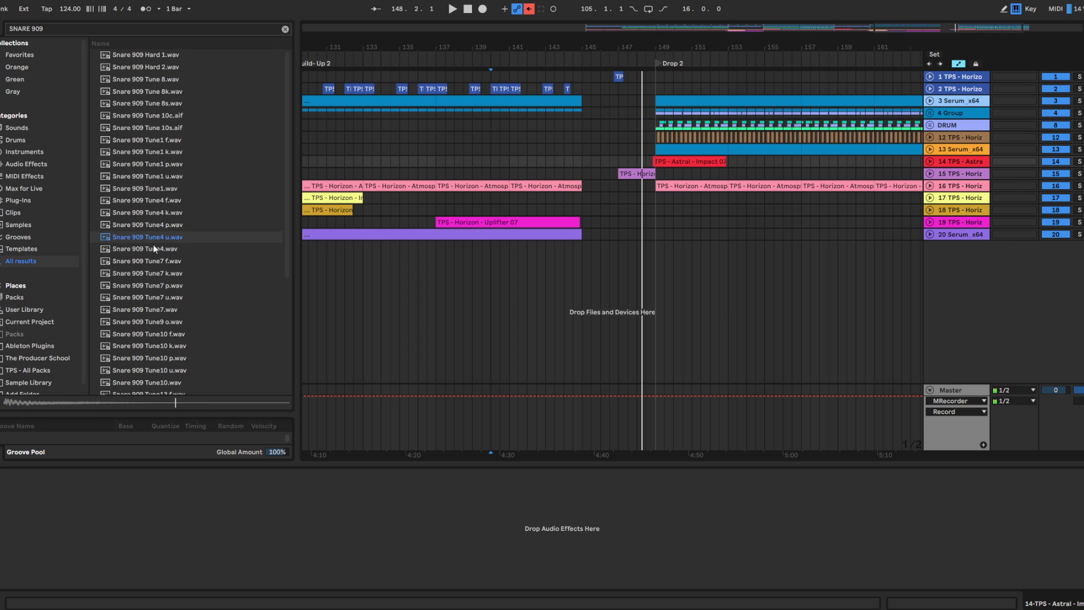
Step: Place Snare 909 Tune4 u.wav at bar 148 on a new audio track and duplicate it back-to-back toward bar 149
scroll(622, 249, up, 3)
drag(554, 257, 648, 252)
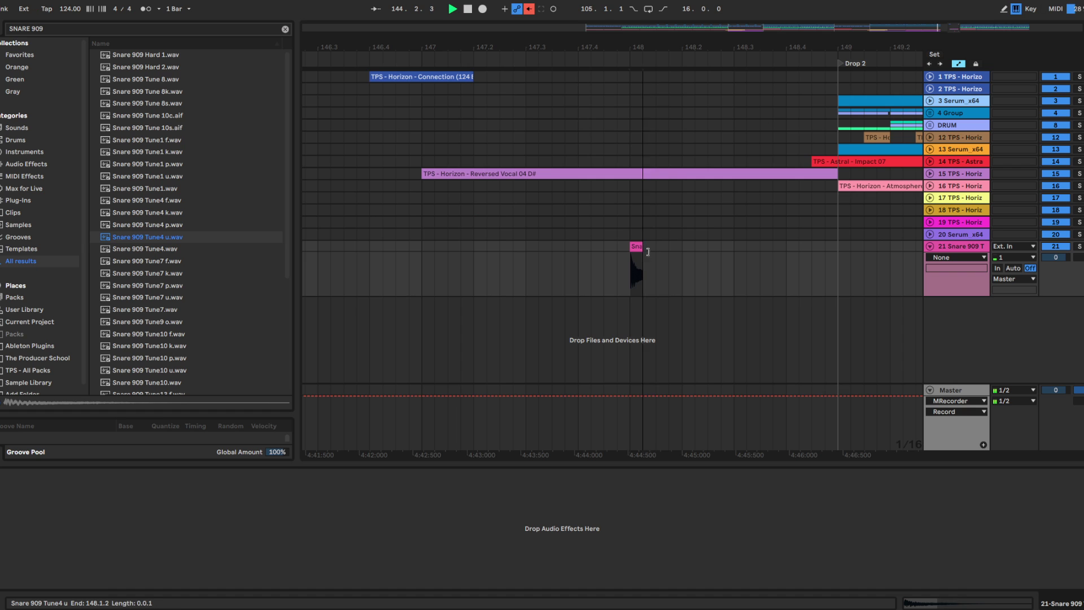
key(ctrl+d)
key(ctrl+d)
scroll(652, 252, down, 3)
key(ctrl+d)
key(ctrl+d)
key(ctrl+d)
key(ctrl+d)
key(ctrl+d)
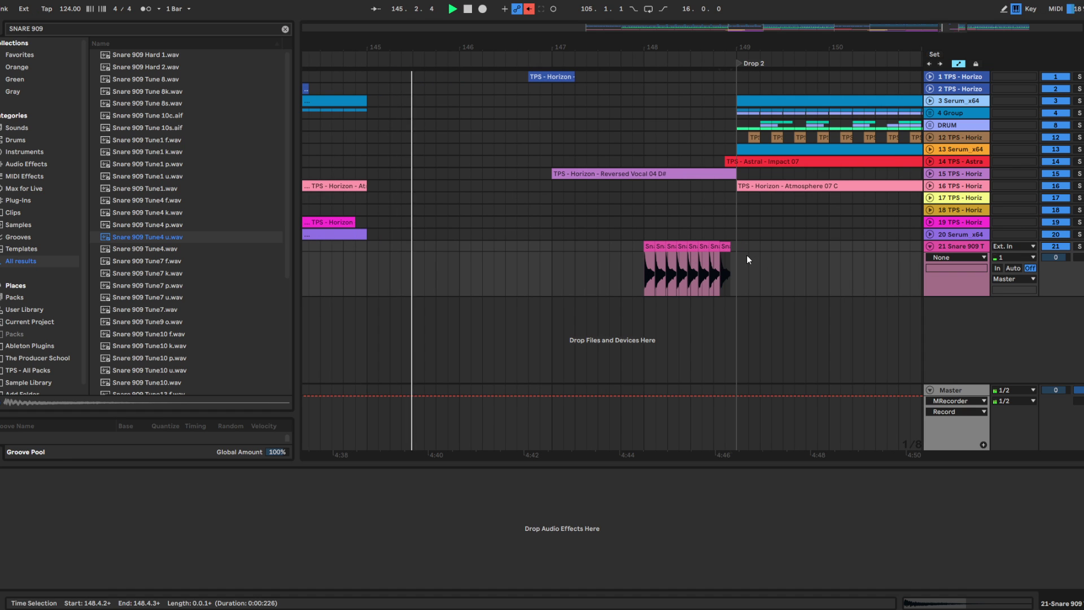
Step: Undo the snare duplicates, keeping only the single hit at bar 148
scroll(692, 259, up, 3)
key(ctrl+z)
key(ctrl+z)
key(ctrl+z)
key(ctrl+z)
key(ctrl+z)
key(ctrl+z)
key(ctrl+z)
scroll(536, 249, up, 3)
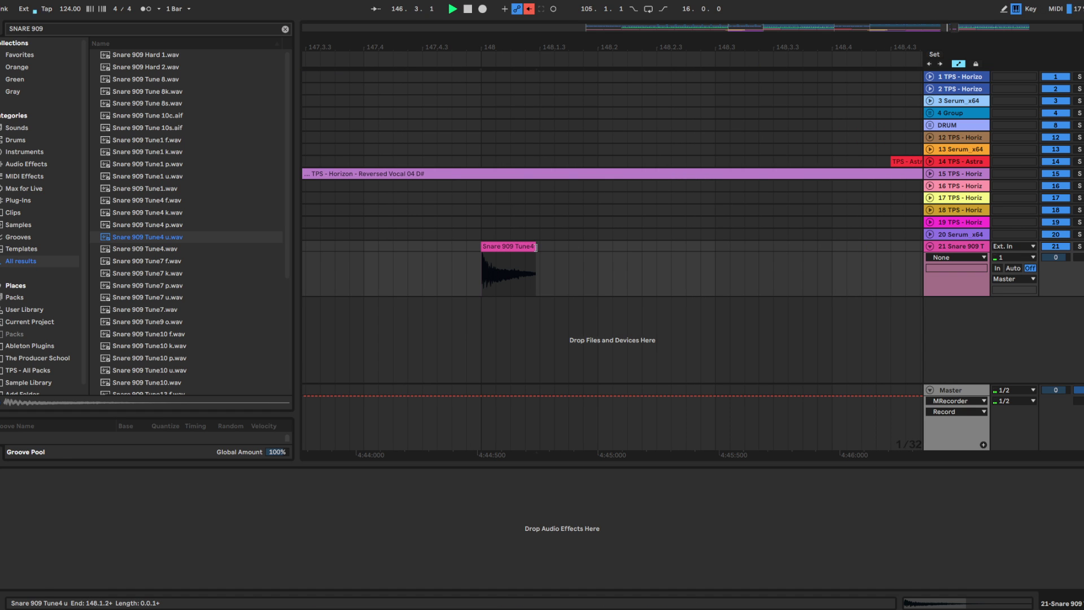
Step: Repeat the snare as eighth-note-long hits from bar 148 to bar 149 and lower its track volume to -9.3 dB
drag(536, 250, 538, 249)
key(ctrl+d)
scroll(537, 250, down, 3)
key(ctrl+d)
key(ctrl+d)
key(ctrl+d)
key(ctrl+d)
key(ctrl+d)
key(ctrl+d)
key(ctrl+d)
key(ctrl+z)
drag(1052, 258, 1052, 284)
key(space)
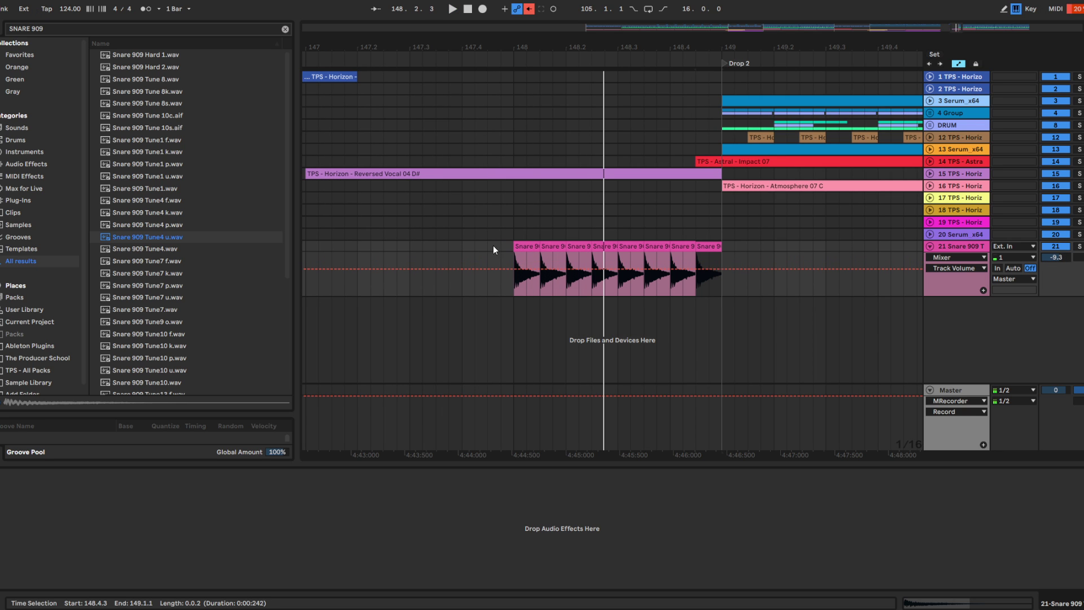
Step: Shorten the first snare hit to a sixteenth note and duplicate it seven times over the following hits
drag(539, 247, 526, 247)
key(ctrl+d)
key(ctrl+d)
key(ctrl+d)
key(ctrl+d)
key(ctrl+d)
key(ctrl+d)
key(ctrl+d)
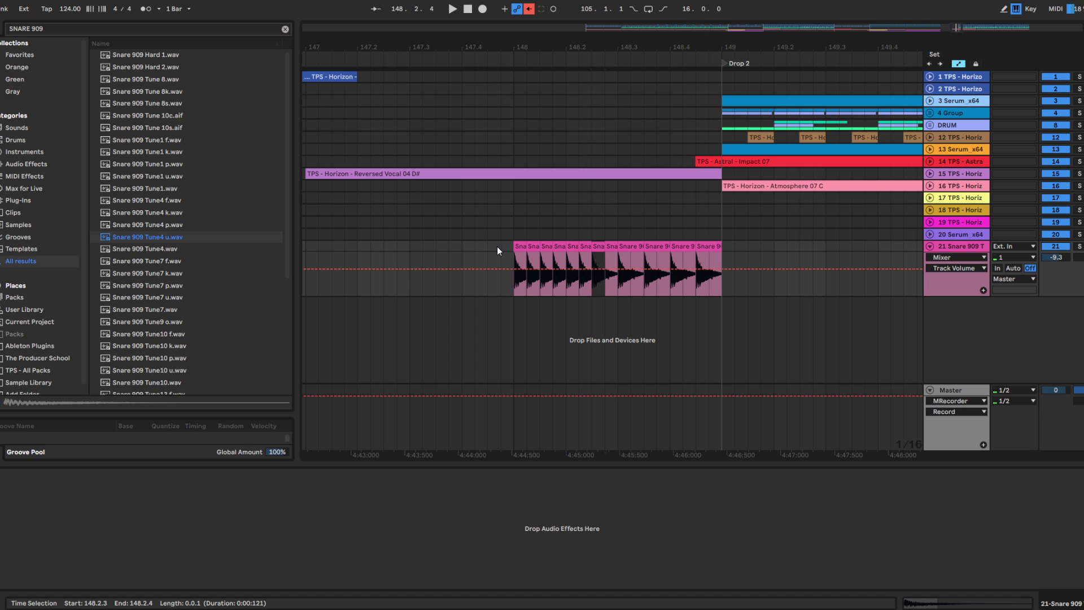
Step: Move the sixteenth-note snare hits over the longer ones so they run from 148.2.4 to bar 149, and play them
click(524, 255)
drag(524, 254, 608, 249)
key(ctrl+x)
click(618, 254)
key(ctrl+v)
click(566, 246)
key(space)
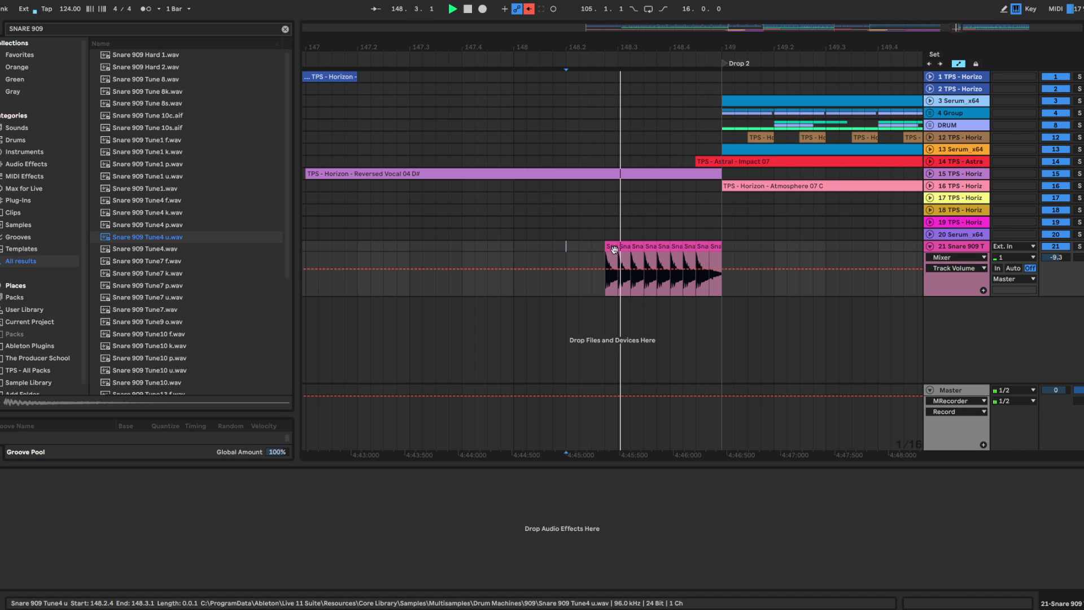
Step: Delete the first and last hits of the snare roll, leaving hits from 148.3.1 to 148.4.4, and play it back
key(space)
click(610, 246)
key(Delete)
click(572, 239)
key(space)
click(712, 246)
key(space)
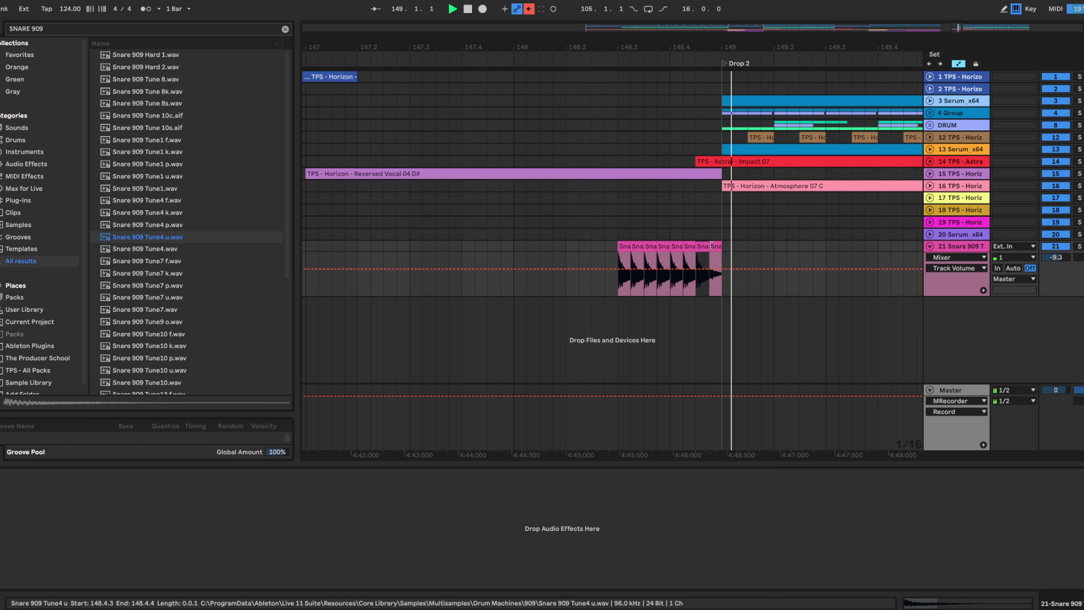
click(713, 246)
key(Delete)
click(706, 247)
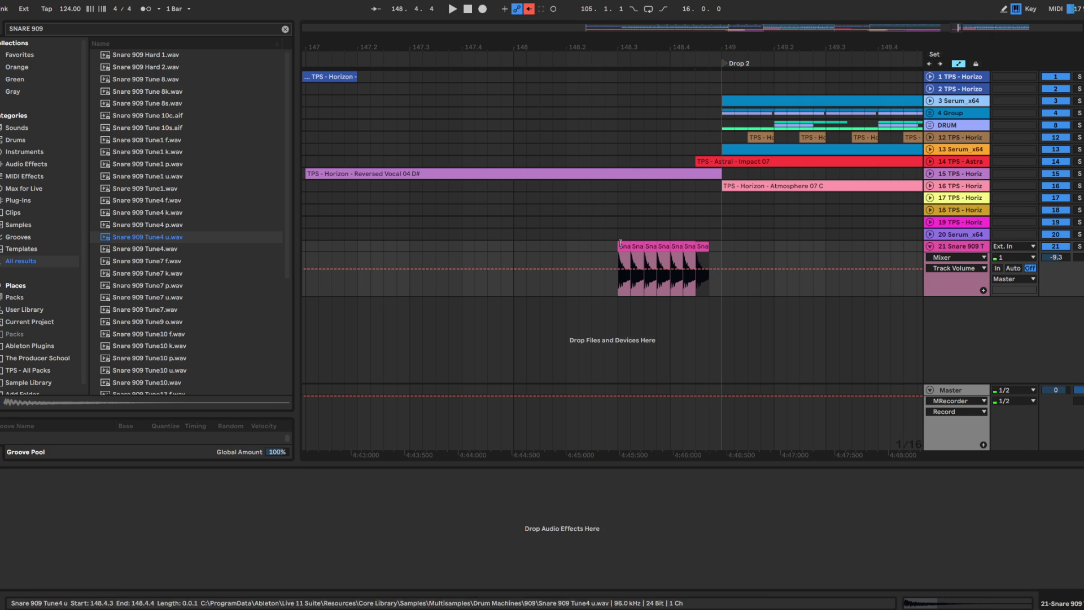
click(475, 234)
key(space)
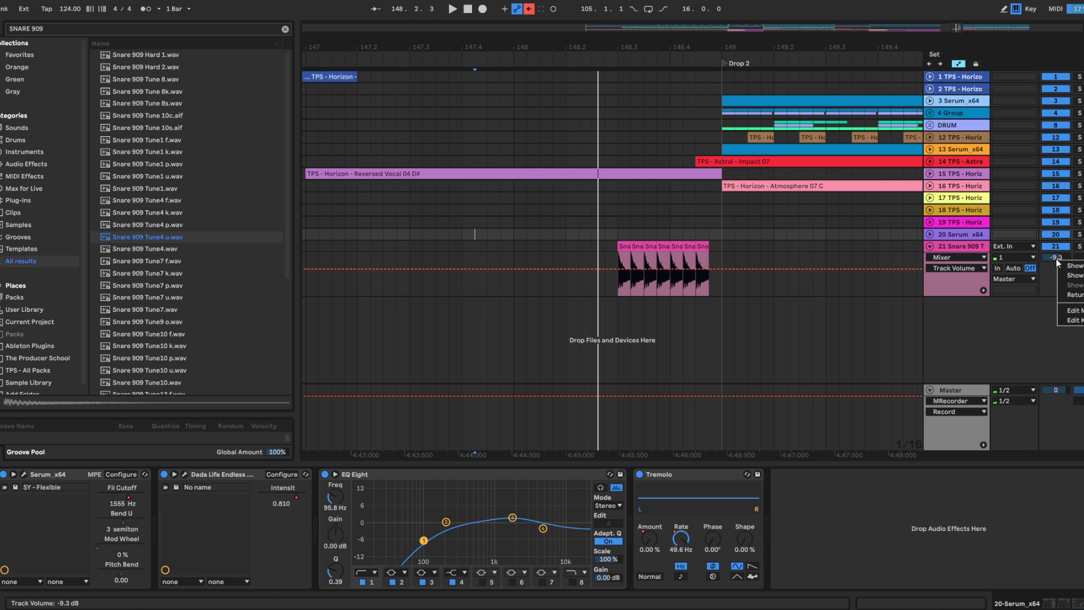
Step: Automate the snare track's volume to rise through the roll, starting from -13.7 dB
click(662, 270)
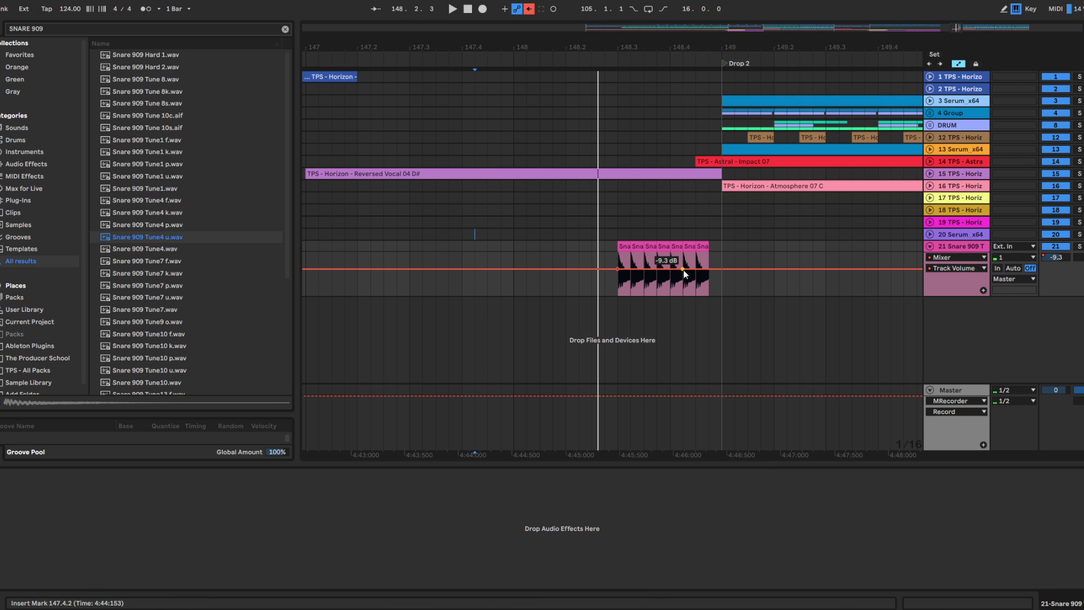
drag(683, 270, 709, 268)
key(space)
key(space)
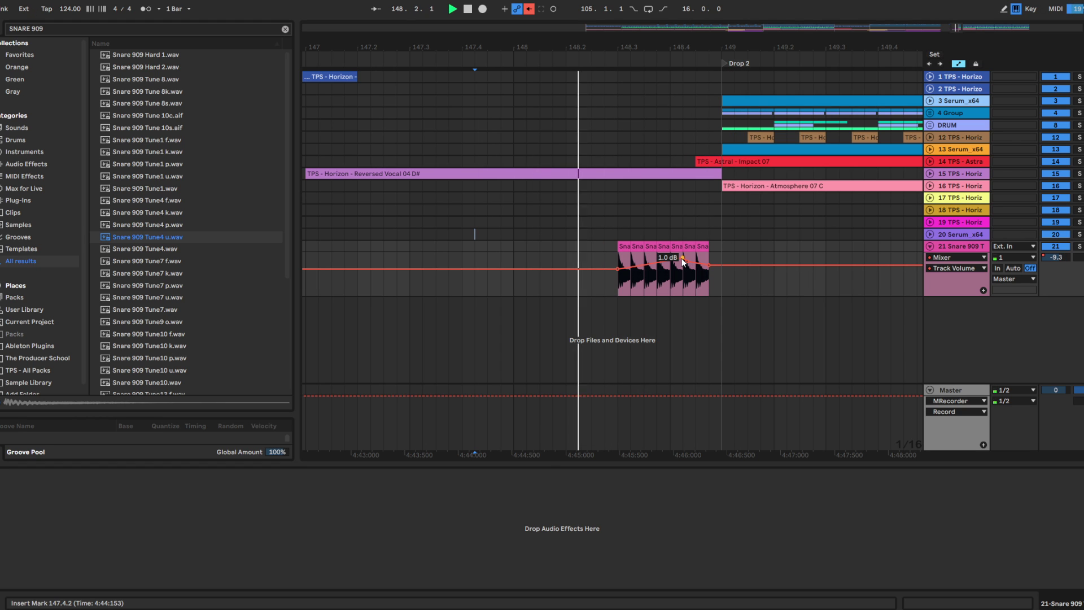
drag(854, 277, 631, 279)
key(space)
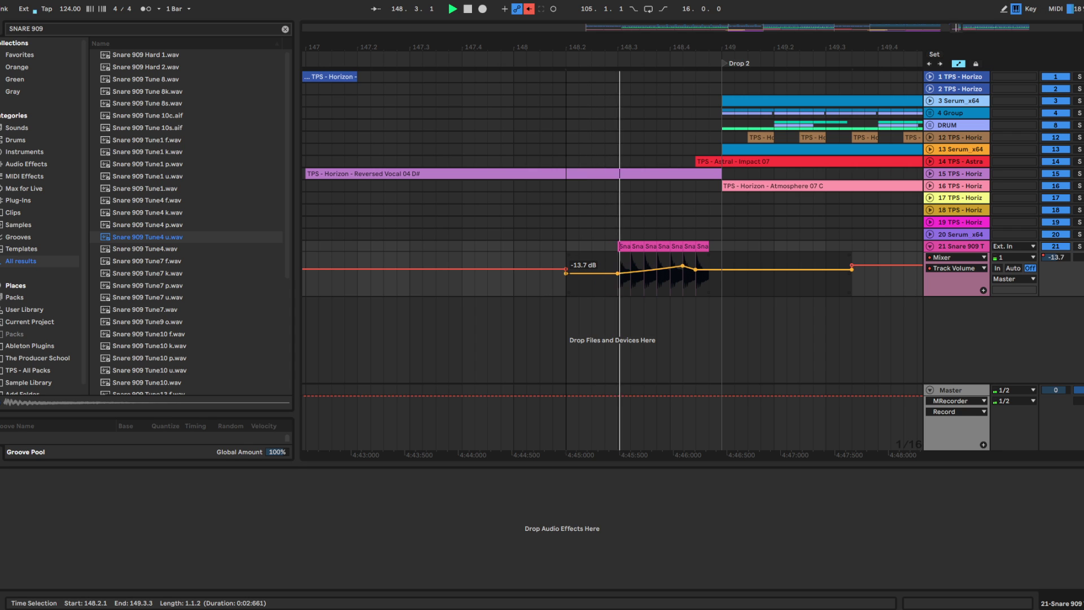
Step: Play back the snare roll repeatedly and move its last volume automation point to the end of the roll
key(space)
key(space)
drag(695, 269, 708, 271)
key(ctrl+z)
key(space)
key(space)
key(ctrl+z)
click(702, 281)
key(space)
key(space)
key(space)
key(space)
key(space)
click(451, 247)
scroll(714, 218, down, 3)
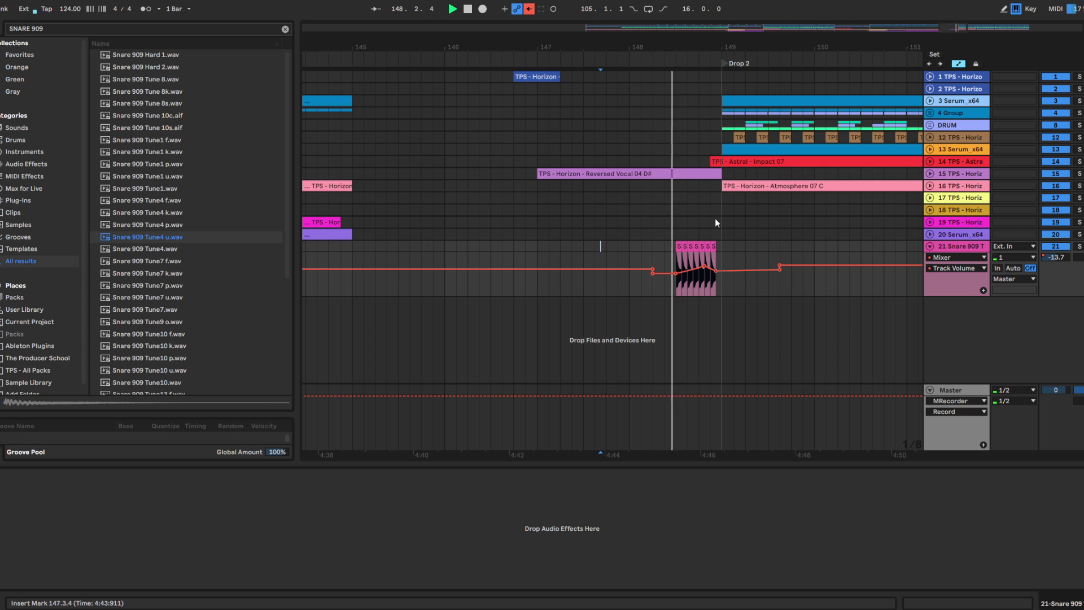
Step: Search the browser for "eq" and add EQ Eight to the Snare 909 track
click(479, 209)
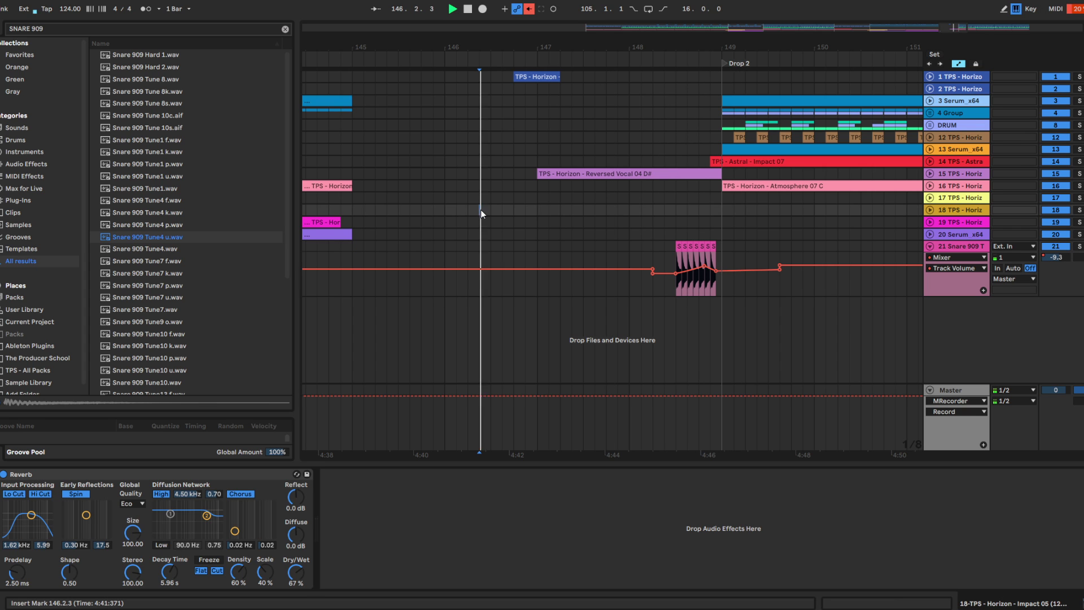
click(65, 29)
text(eq)
double_click(117, 61)
key(ctrl+z)
double_click(121, 64)
click(961, 247)
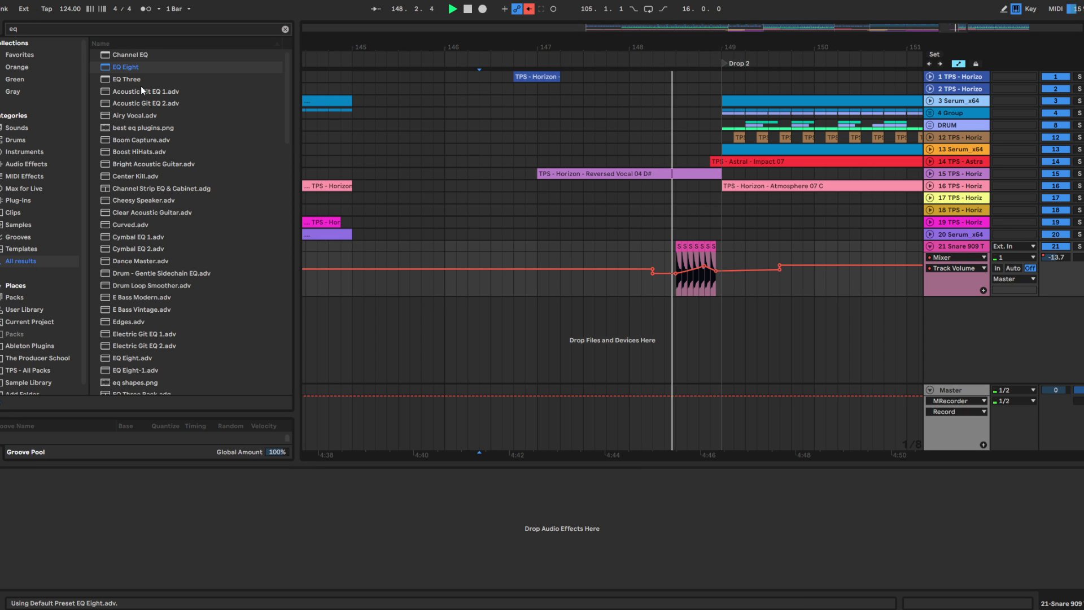
drag(149, 69, 270, 558)
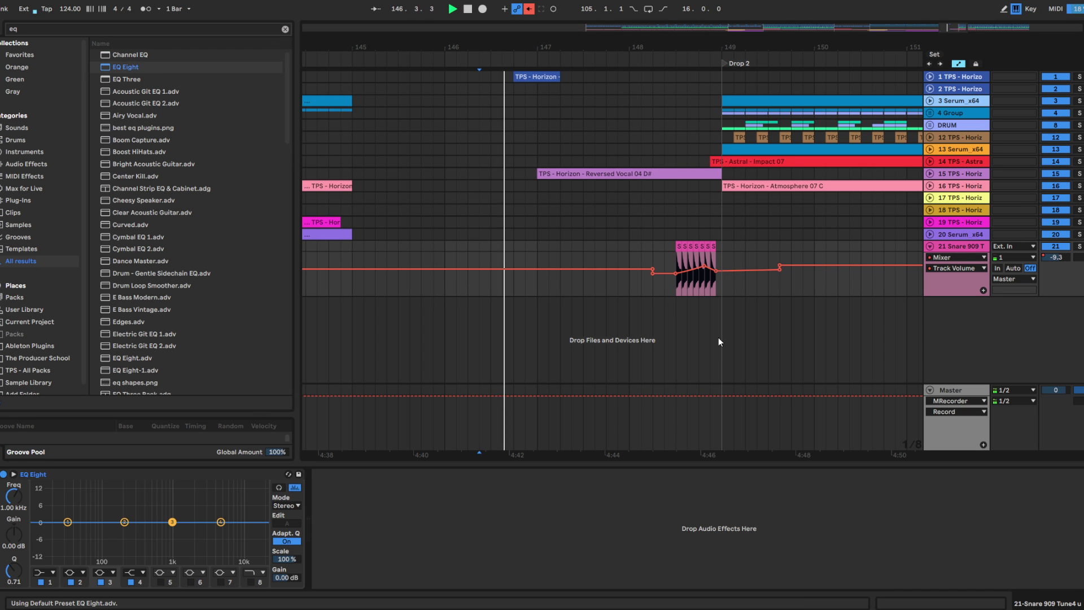
Step: Extend the last snare hit to bar 149 and adjust the high-cut band 8 of the snare track's EQ Eight
scroll(723, 242, up, 3)
drag(707, 246, 722, 245)
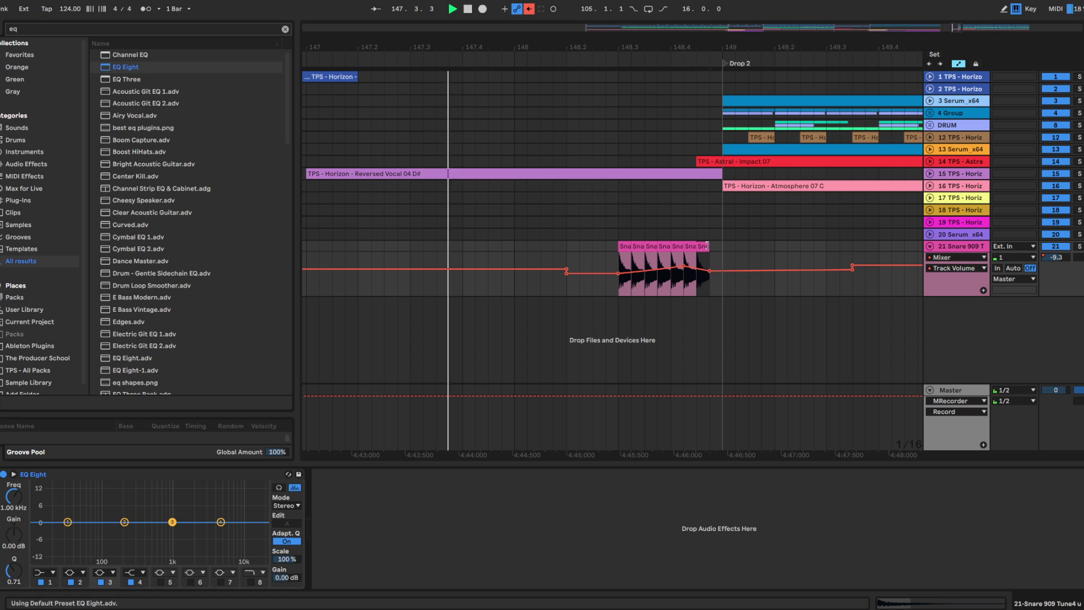
click(252, 577)
click(250, 582)
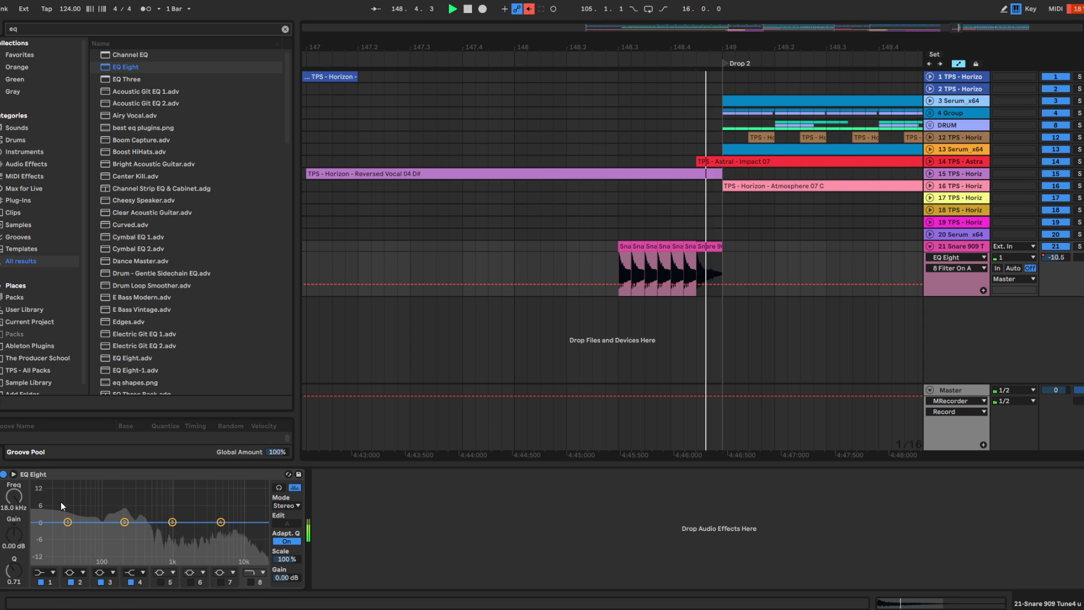
key(space)
Step: Automate EQ Eight's band 8 frequency to rise from the snare roll's start to 22.0 kHz at bar 149, and audition it
click(16, 497)
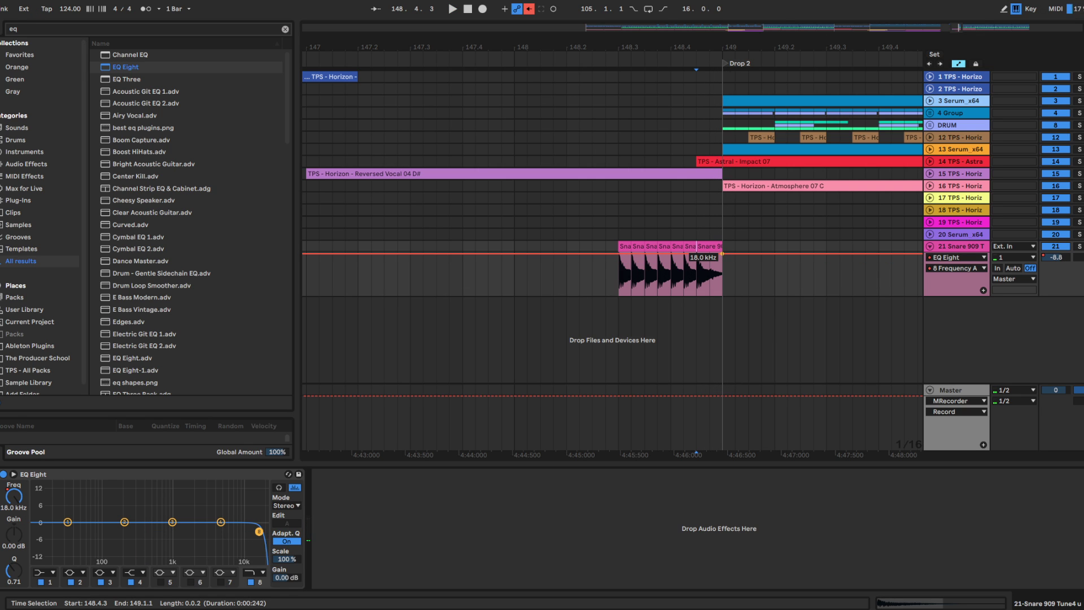
drag(722, 253, 722, 249)
drag(610, 253, 618, 269)
key(space)
click(551, 257)
key(space)
key(space)
key(space)
drag(625, 268, 622, 257)
key(space)
key(space)
key(space)
key(space)
Step: Delete the Snare 909 track
scroll(622, 256, down, 10)
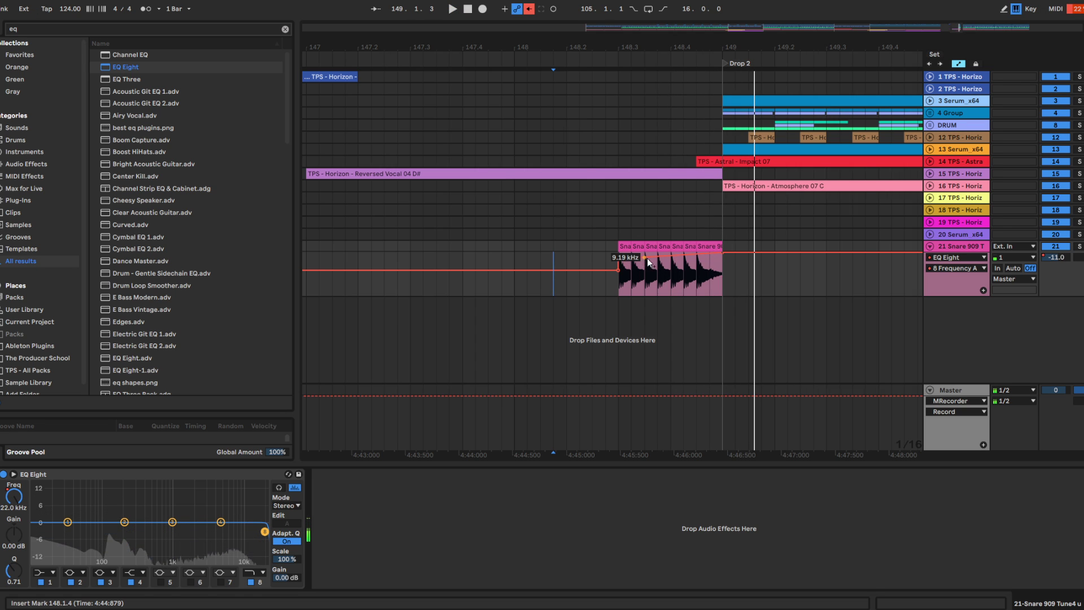
scroll(682, 269, down, 5)
key(Delete)
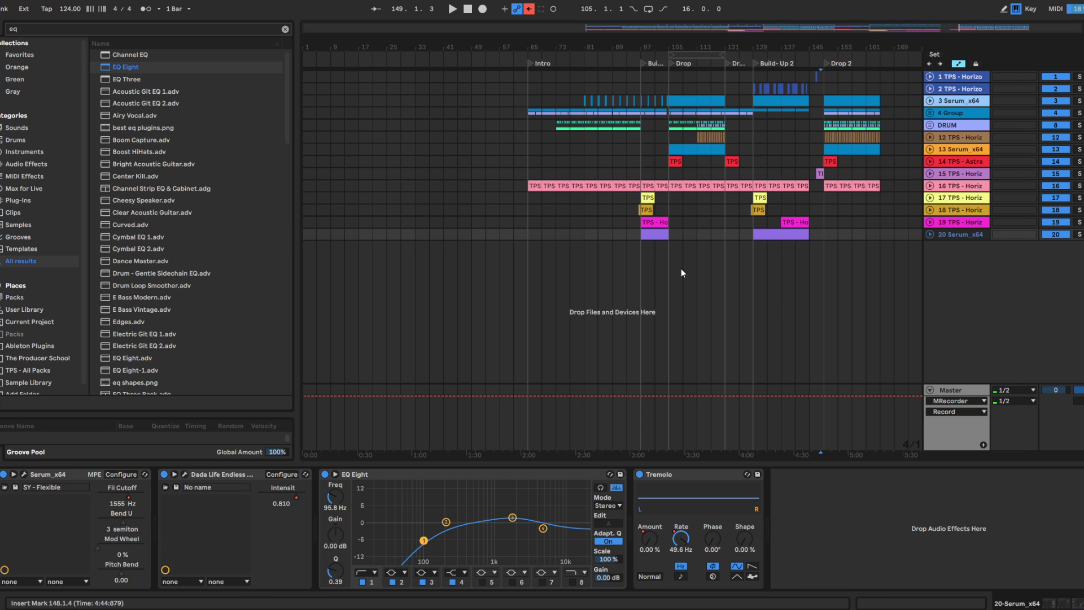
Step: Set the insert position at bar 129 and search the browser for "horizon fill"
click(757, 212)
scroll(793, 218, up, 8)
scroll(794, 219, down, 5)
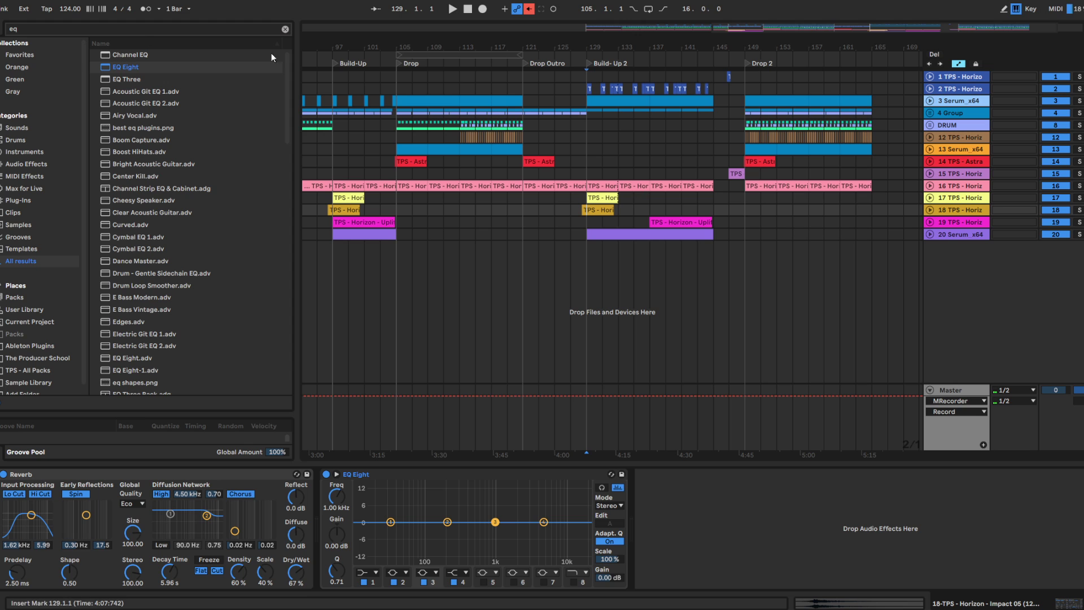
click(107, 32)
text(horizon)
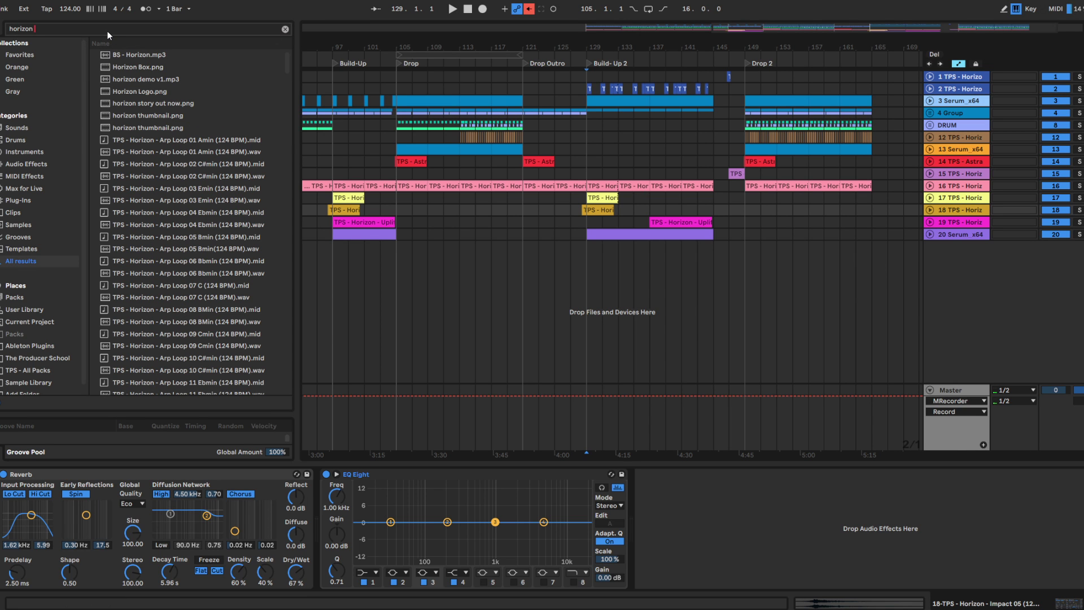
text( snare fil)
key(BackSpace)
key(BackSpace)
key(BackSpace)
key(BackSpace)
key(BackSpace)
key(BackSpace)
key(BackSpace)
key(BackSpace)
key(BackSpace)
text(fill)
Step: Audition several of the Horizon fill samples, including Fill 03 and Fill 06
click(157, 79)
click(170, 118)
click(165, 136)
click(162, 115)
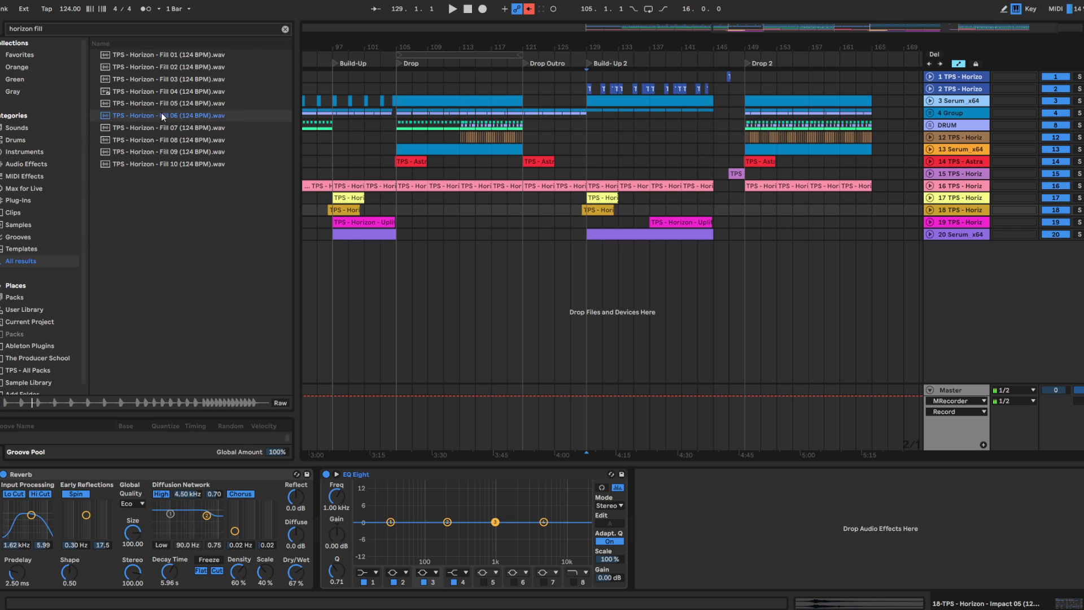
Step: Try Horizon Fill 06 and Fill 10 on a new audio track in Build-Up 2, deleting each clip again
drag(649, 243, 661, 246)
key(Delete)
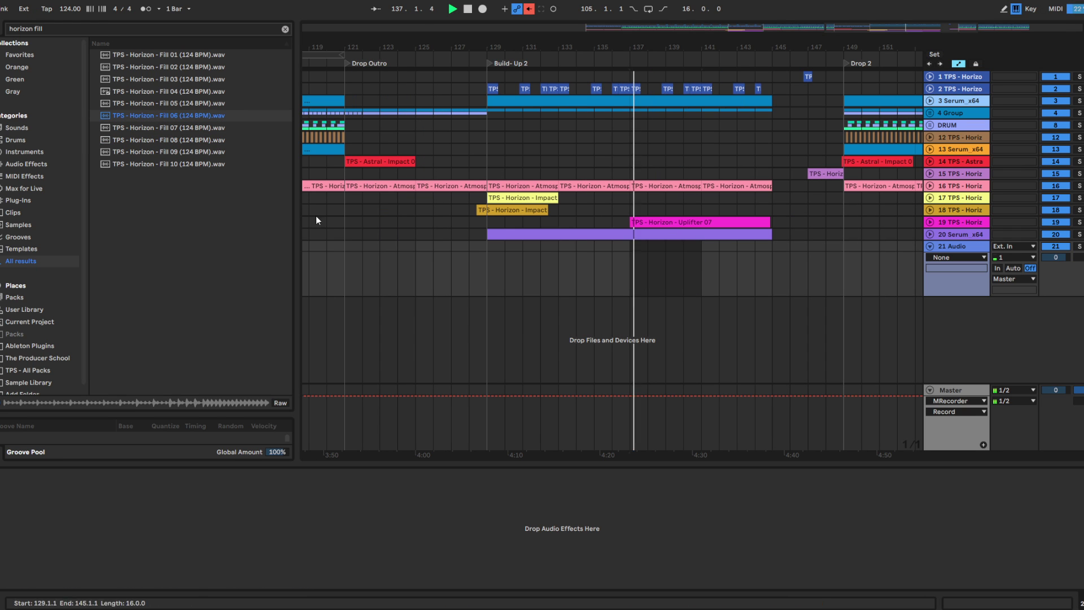
drag(198, 165, 633, 284)
key(Delete)
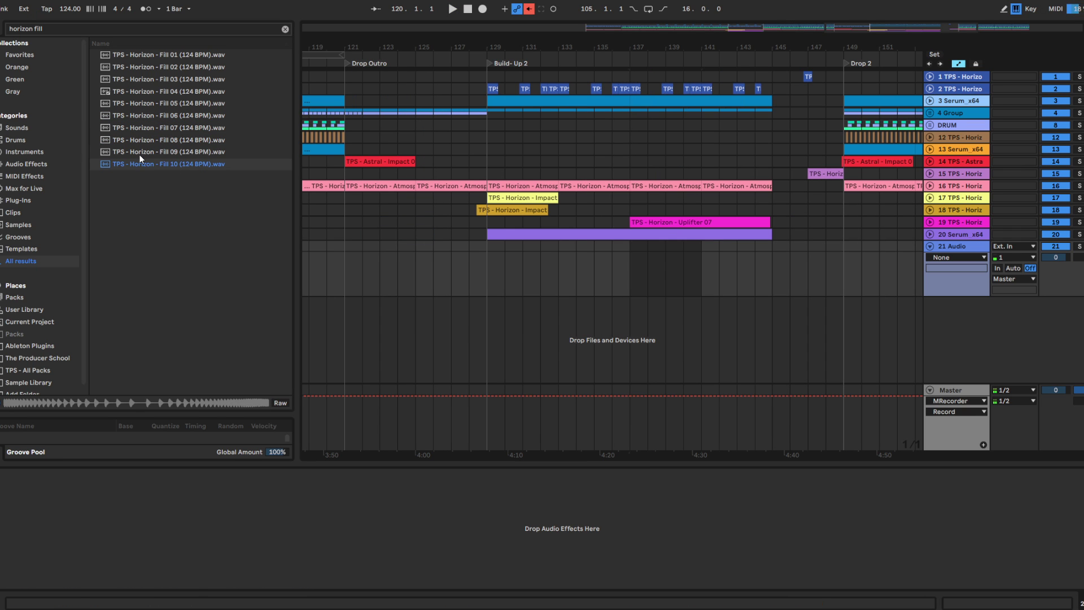
Step: Place TPS - Horizon - Fill 09 on the new audio track from bar 137 to bar 145 and lower its track volume
drag(139, 155, 627, 278)
click(622, 276)
key(space)
drag(1055, 257, 1055, 270)
Step: Automate the fill track's volume to rise from a lower level at bar 137 to about -5.3 dB at bar 145
click(736, 269)
drag(629, 269, 629, 273)
click(763, 269)
drag(772, 270, 772, 264)
click(762, 271)
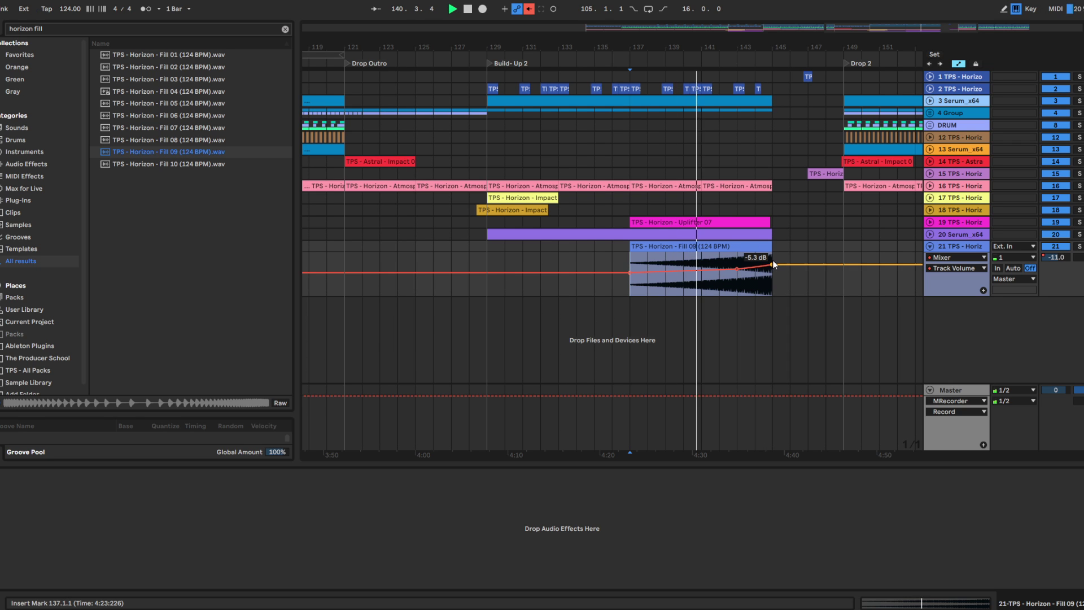
Step: Search the browser for Auto Filter and add it to the Horizon Fill 09 track
click(78, 26)
key(BackSpace)
text(AUTO FILTER)
drag(128, 54, 189, 489)
Step: Automate the Auto Filter's frequency on the fill track to rise from a lower value at bar 137 to 19.9 kHz
right_click(189, 509)
click(206, 515)
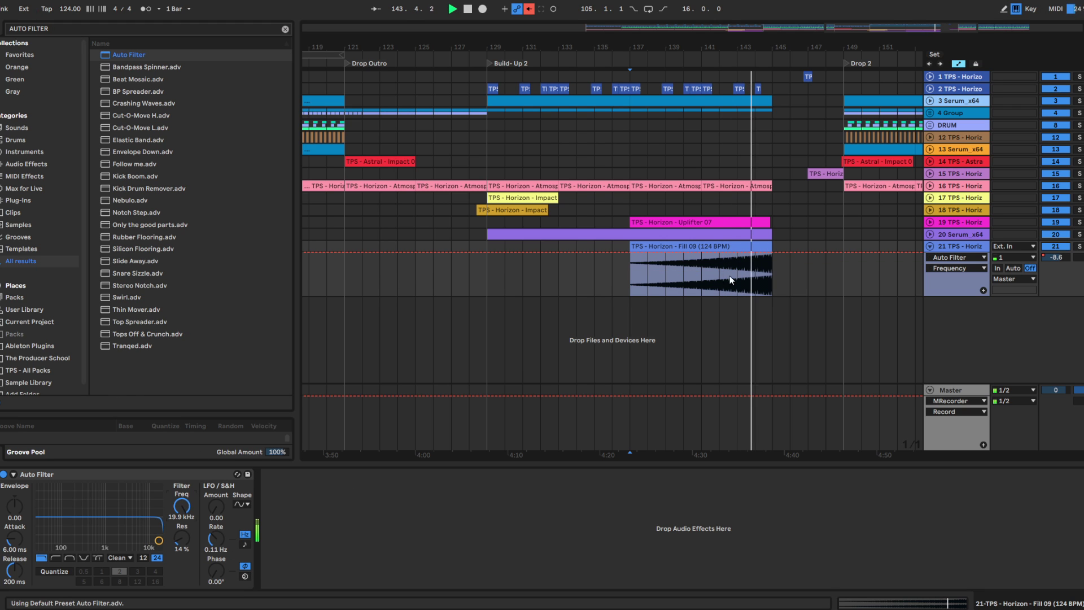
click(703, 254)
drag(633, 254, 632, 262)
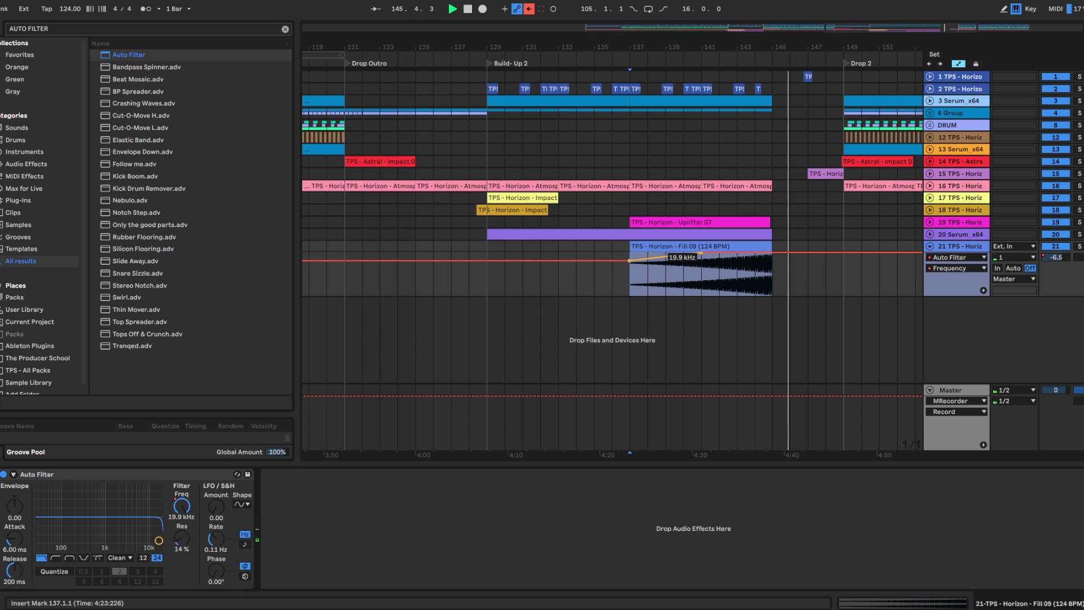
Step: Display the fill track's volume automation, unfold the Uplifter 07 track and extend its clip to bar 145
scroll(765, 266, up, 3)
right_click(1054, 258)
click(1066, 264)
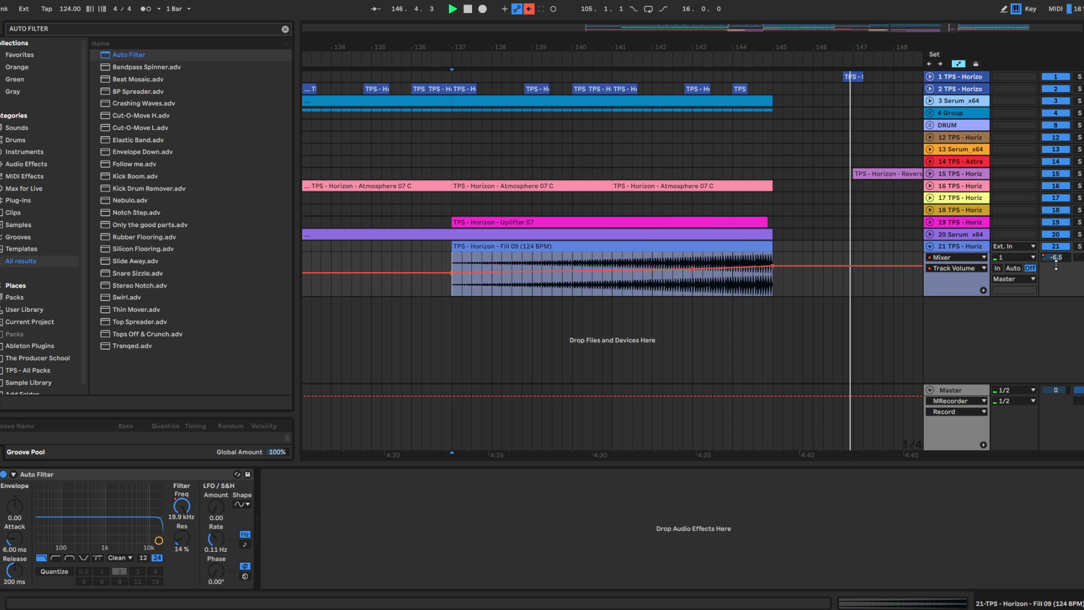
click(753, 267)
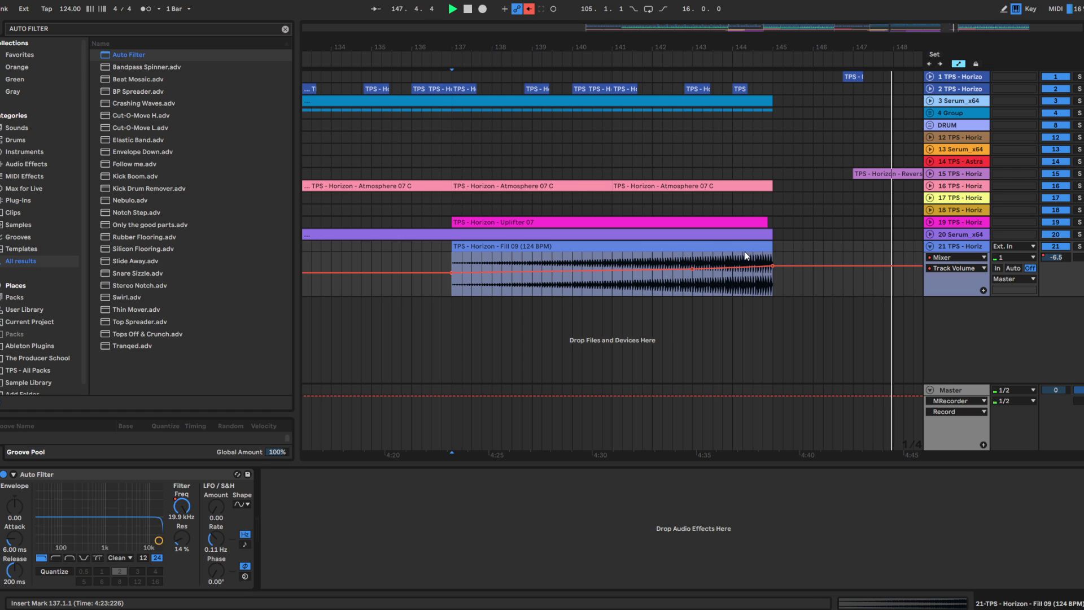
click(930, 222)
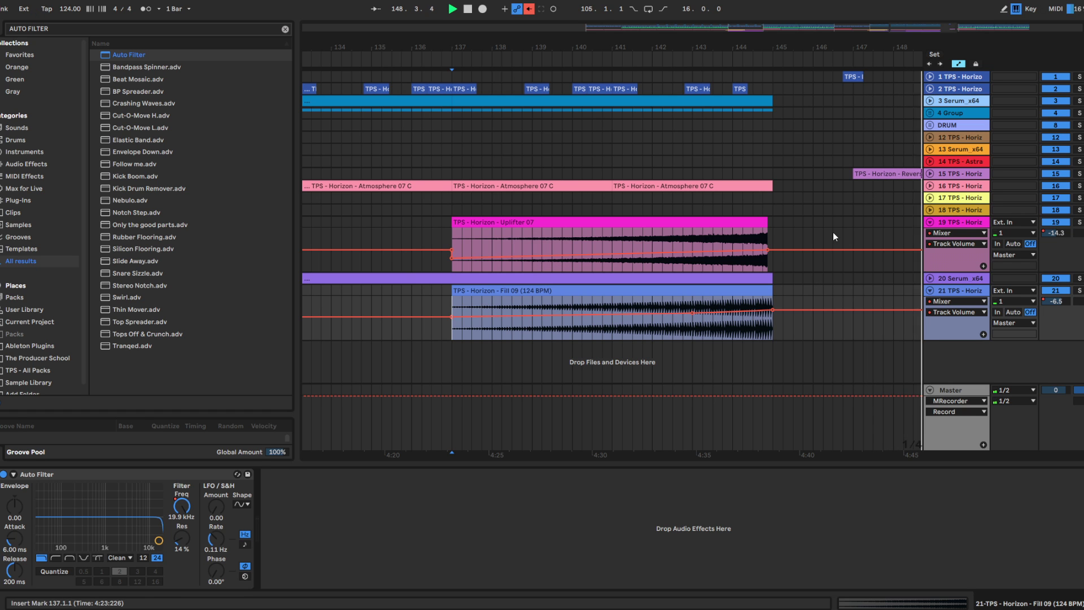
scroll(783, 234, up, 3)
click(774, 226)
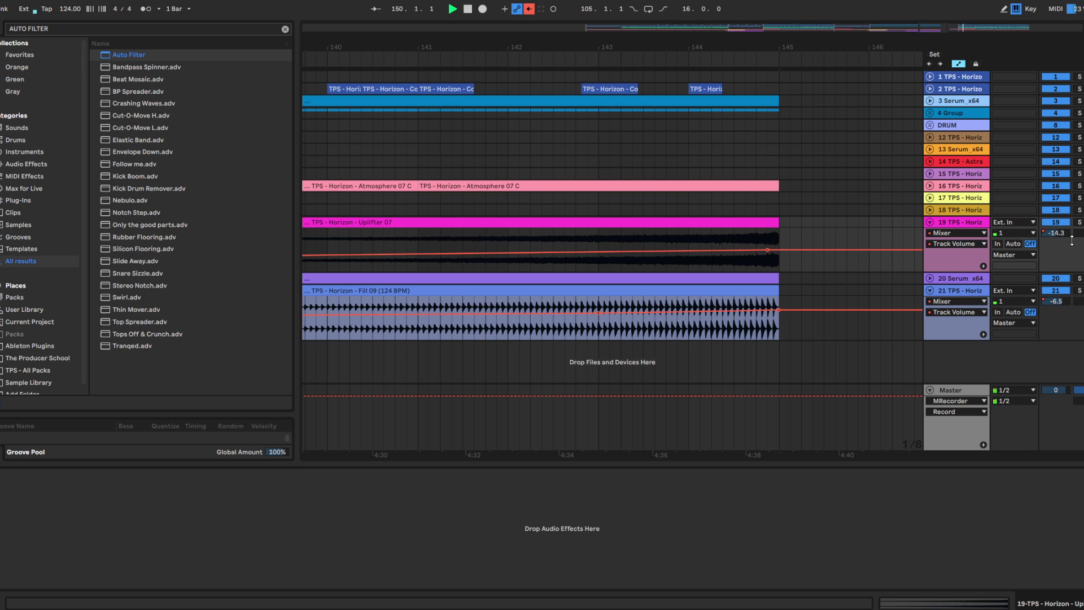
Step: Automate the uplifter track's volume to rise sharply just before bar 145 and play back from bar 144
key(space)
key(space)
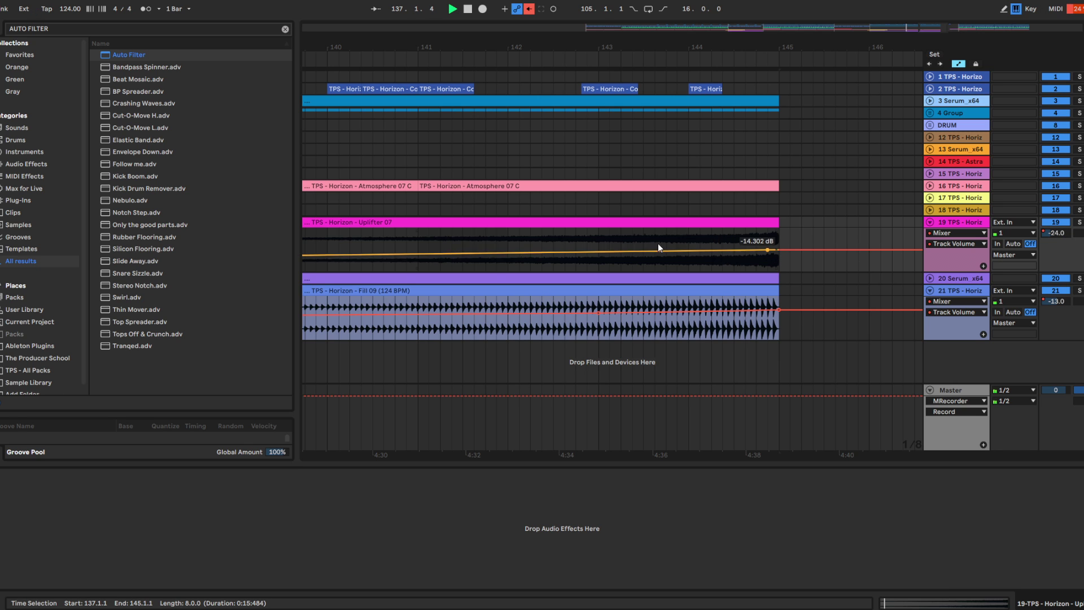
click(693, 255)
key(space)
key(space)
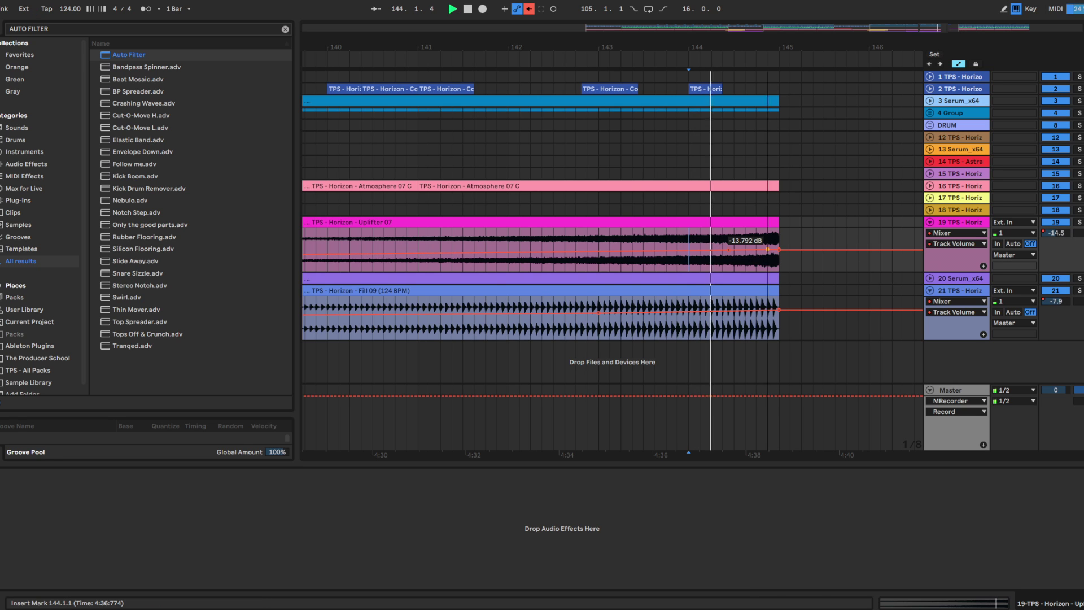
drag(779, 249, 780, 241)
key(ctrl+z)
key(space)
key(space)
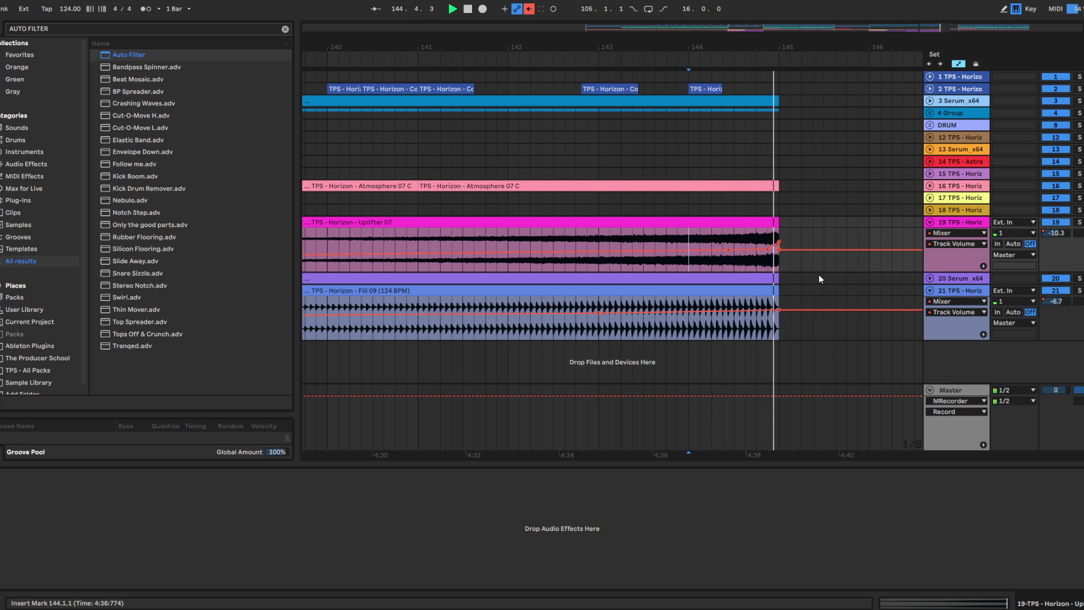
key(space)
key(space)
Step: Lower the end of the fill track's volume automation at bar 145 to about -12 dB and fold all tracks
drag(779, 309, 778, 314)
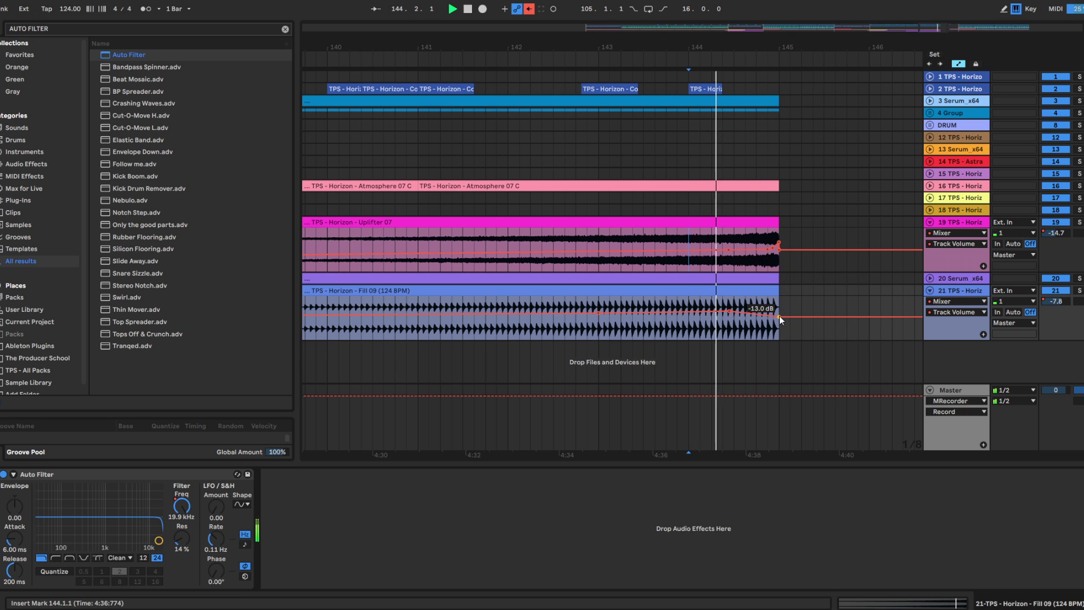
drag(779, 316, 778, 313)
scroll(706, 273, down, 10)
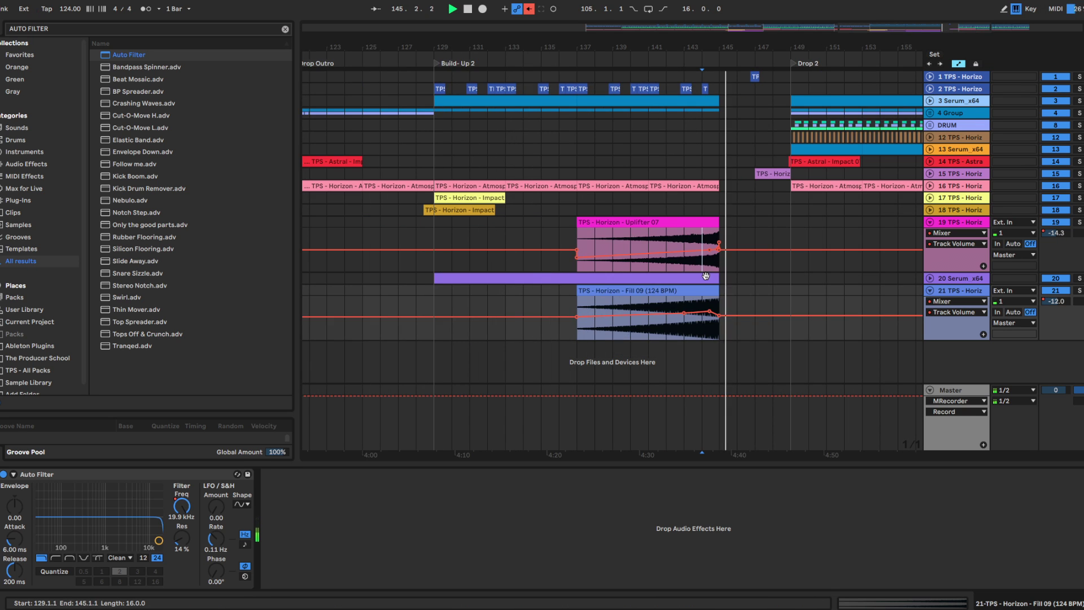
alt+click(929, 291)
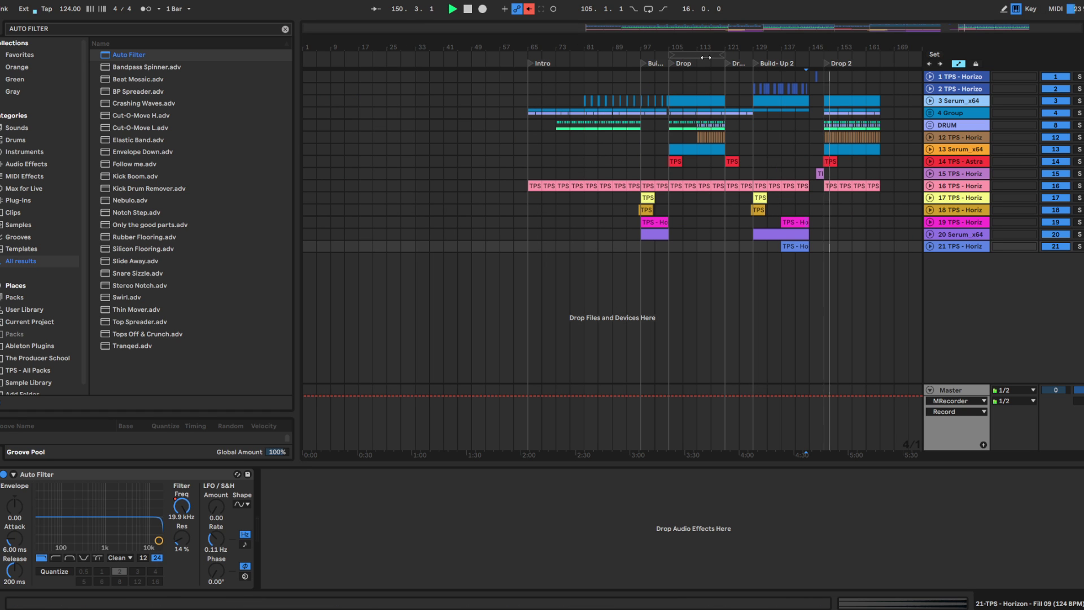
ctrl+scroll(900, 158, up, 4)
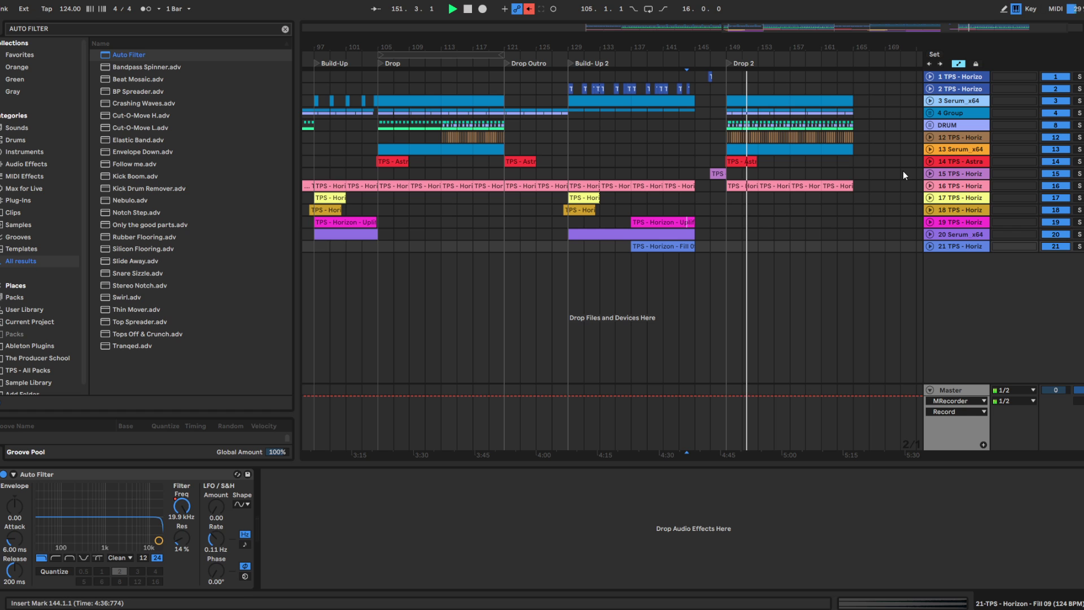
ctrl+scroll(750, 162, up, 6)
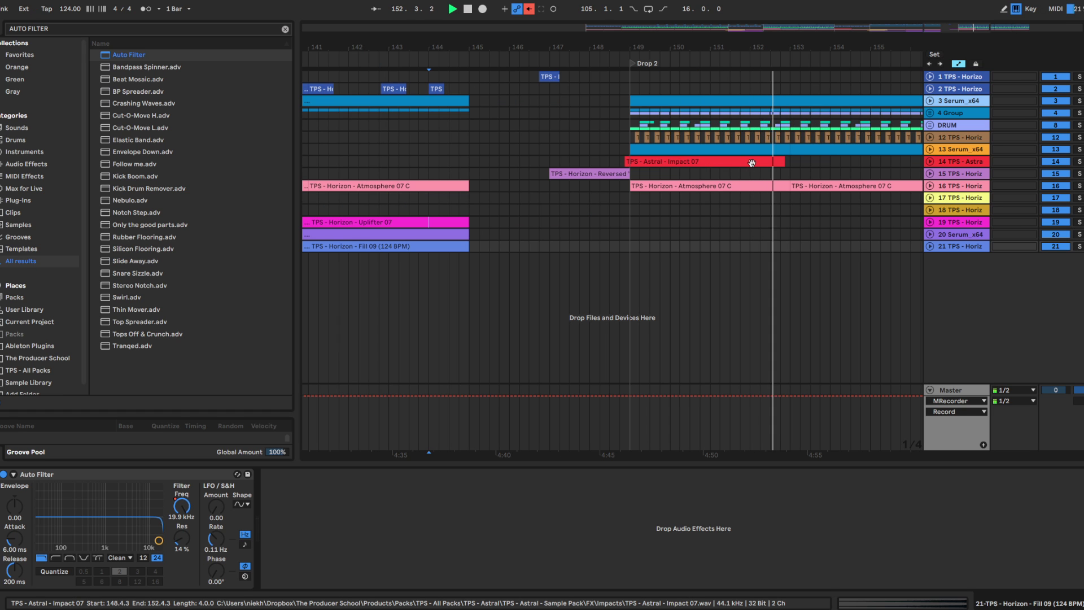
ctrl+scroll(746, 171, down, 10)
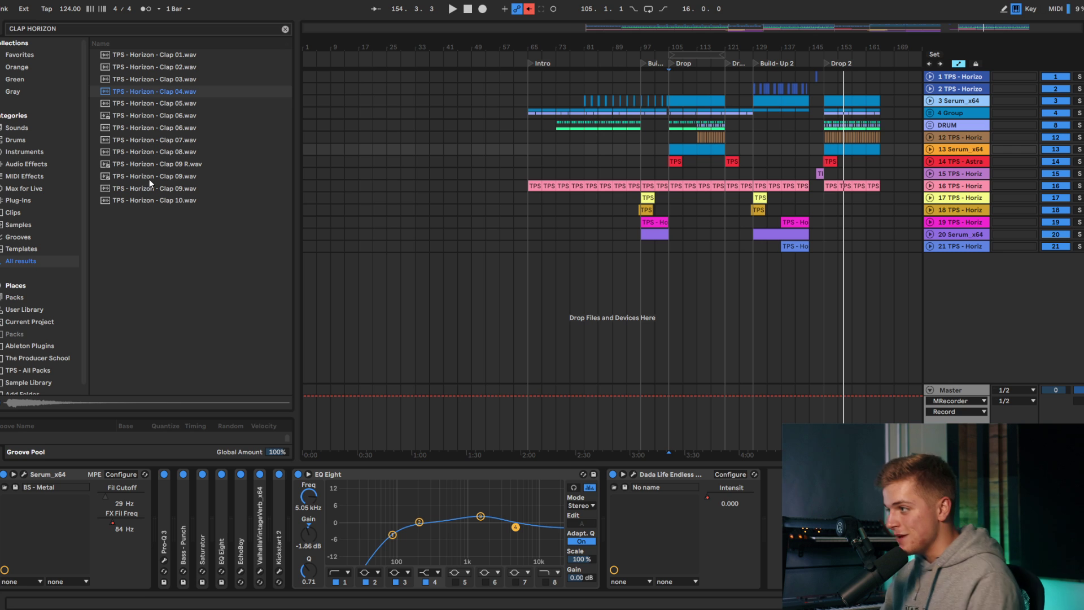
Step: Insert an audio track above the Astral impact track and try Horizon Clap 04 at bar 106 of the Drop
right_click(943, 150)
click(985, 250)
scroll(664, 177, up, 5)
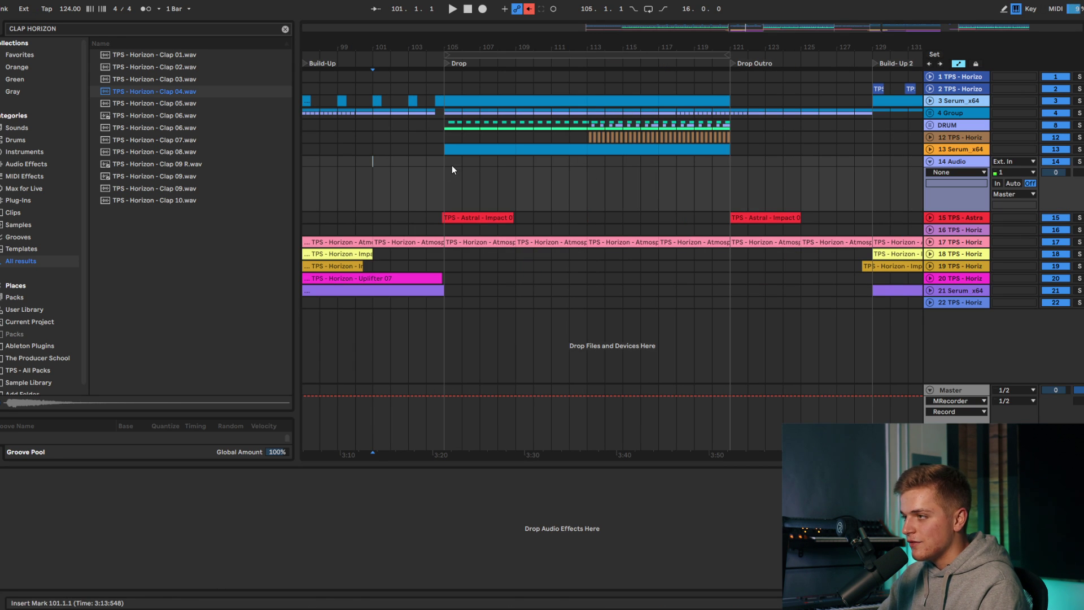
click(419, 175)
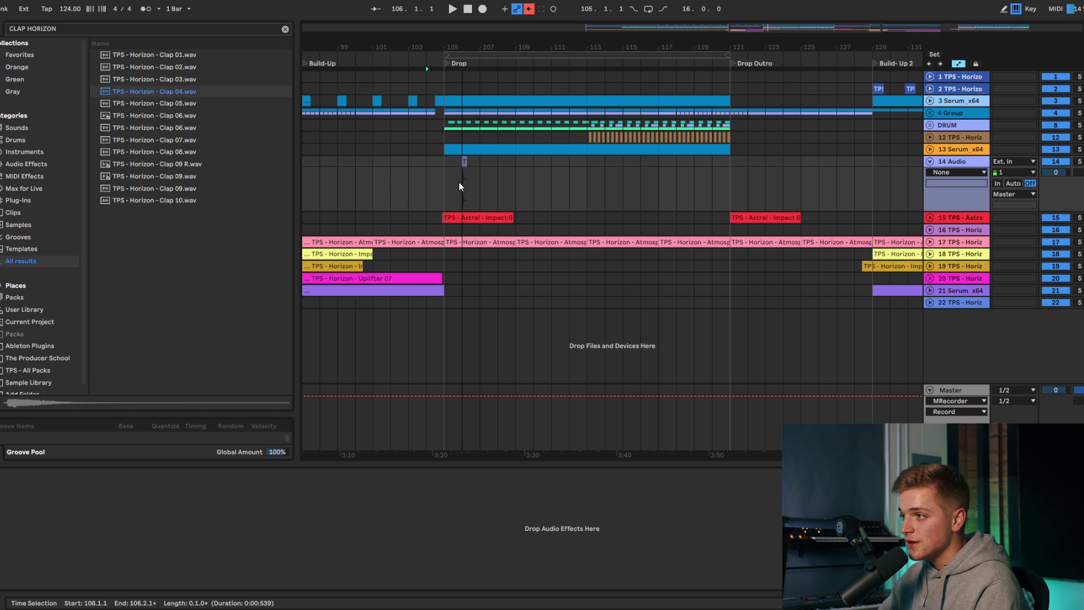
click(427, 180)
key(space)
scroll(463, 178, up, 2)
click(470, 162)
key(Delete)
scroll(523, 172, down, 1)
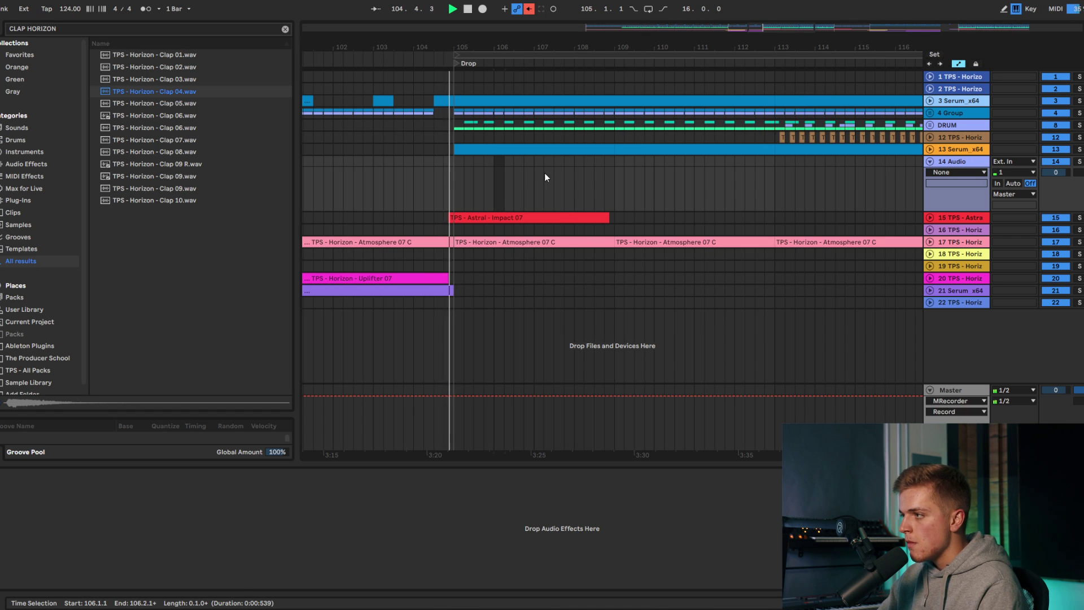
Step: Paste the clap at 108.4, trim it to a sixteenth note and duplicate it three times up to bar 109
scroll(601, 171, up, 3)
click(607, 175)
key(ctrl+v)
scroll(619, 178, up, 3)
scroll(620, 178, down, 2)
click(616, 180)
key(ctrl+e)
key(Delete)
click(607, 162)
key(ctrl+d)
key(ctrl+d)
key(ctrl+d)
Step: Lower the clap track's volume to -17.1 dB while playing the clap run back
drag(1055, 172, 1055, 195)
scroll(629, 183, down, 10)
scroll(624, 184, up, 5)
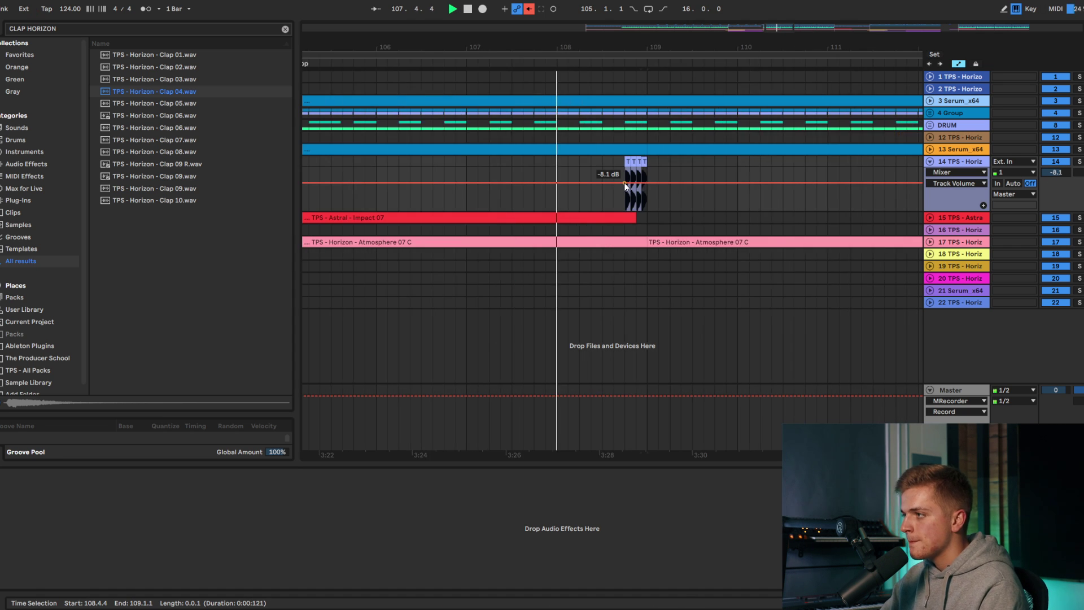
scroll(624, 181, up, 5)
key(space)
key(space)
drag(1059, 173, 1059, 195)
key(space)
key(space)
key(space)
Step: Audition the clap run before bar 109 and try deleting claps from it
click(551, 161)
key(space)
key(space)
key(space)
key(space)
shift+click(664, 161)
key(Delete)
key(space)
key(ctrl+z)
Step: Delete the third of the four claps before bar 109 and play the resulting rhythm from 108.3.3
click(565, 161)
key(space)
key(space)
click(660, 161)
key(Delete)
click(536, 162)
key(space)
key(space)
key(space)
key(space)
key(space)
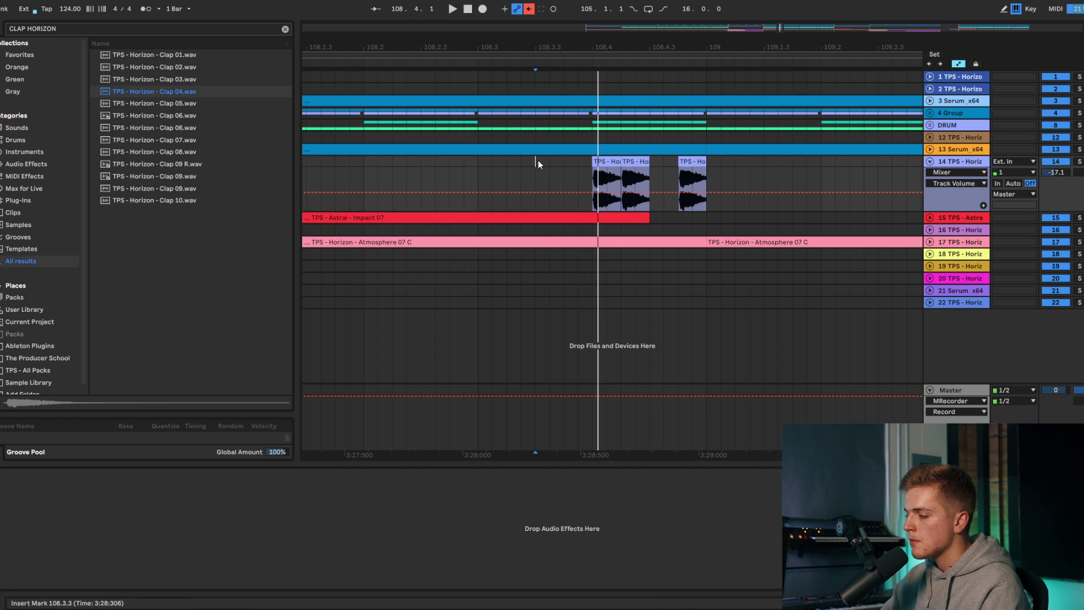
key(space)
key(space)
Step: Duplicate the clap pattern in bars 105 to 109 three times to fill the Drop up to bar 121
scroll(540, 162, down, 4)
key(space)
key(space)
scroll(543, 162, down, 3)
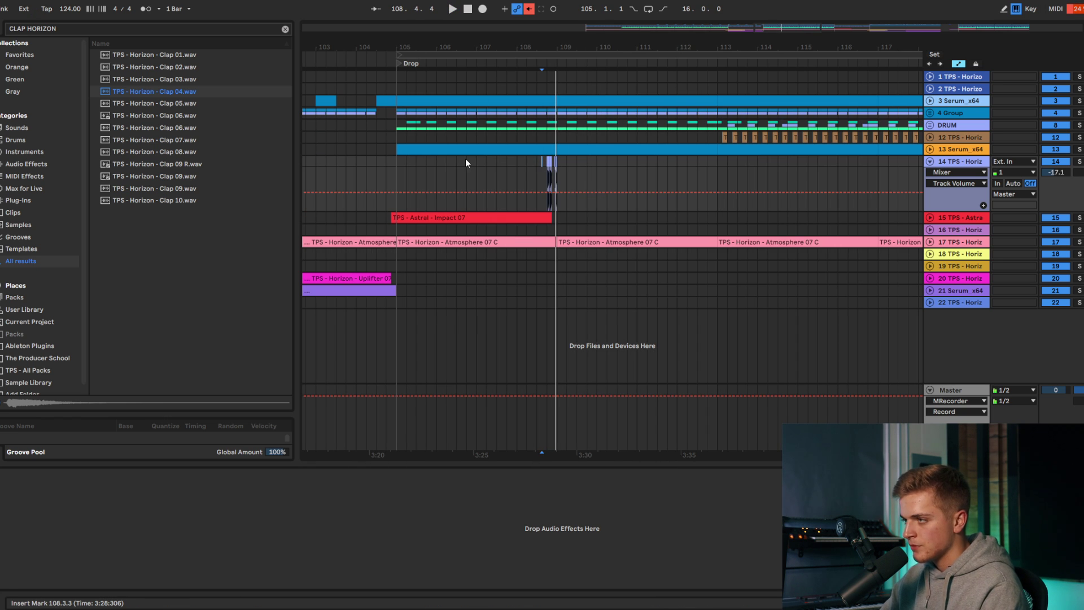
drag(398, 158, 563, 179)
scroll(522, 168, down, 5)
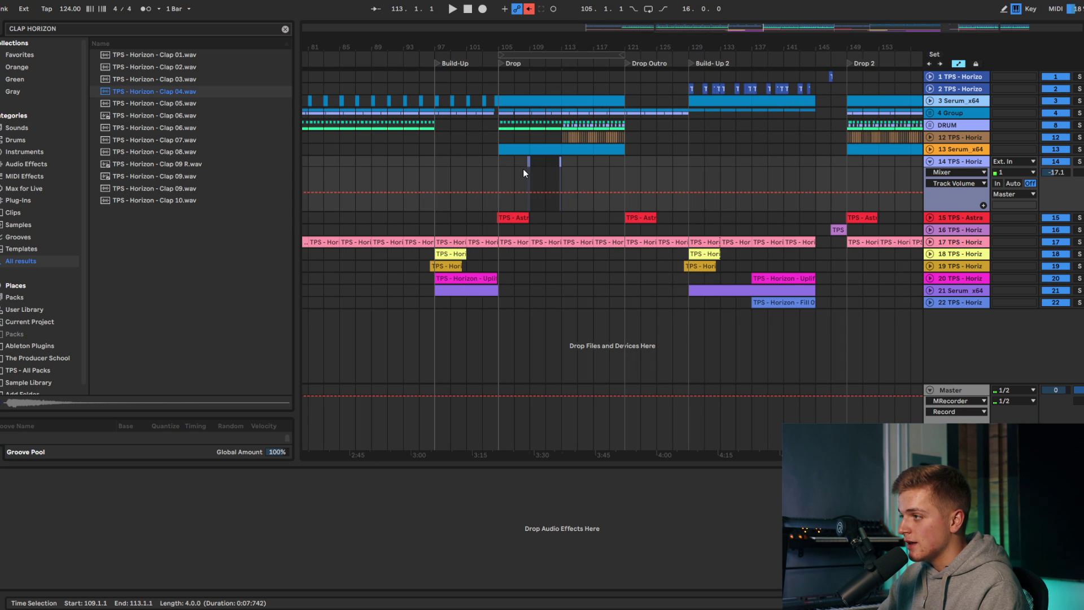
key(ctrl+d)
key(ctrl+d)
key(ctrl+d)
Step: Copy the Drop's whole clap pattern to the start of Drop 2 at bar 149
drag(506, 162, 614, 169)
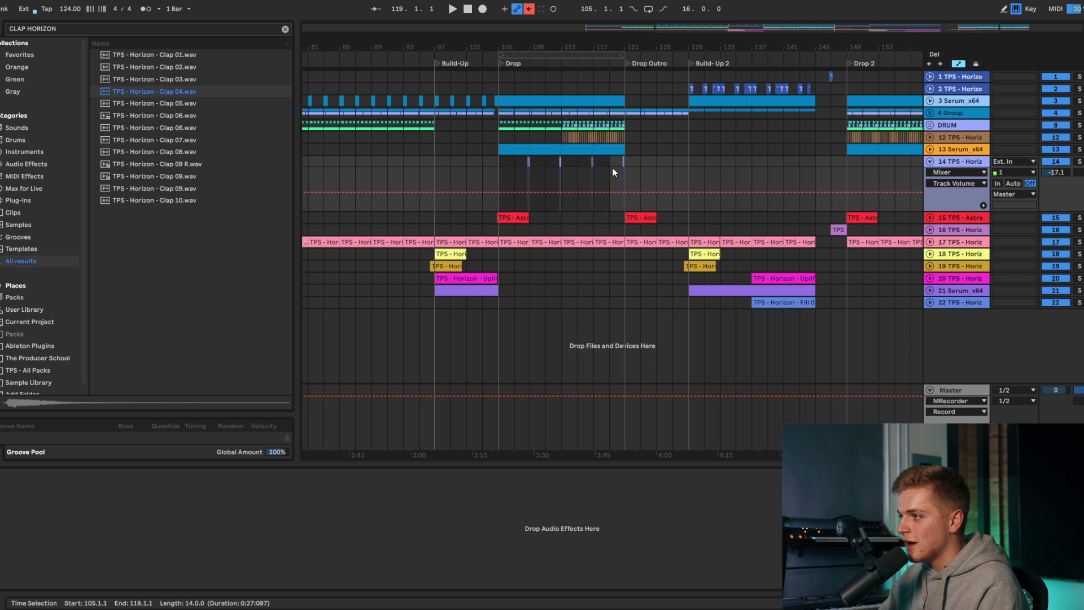
click(849, 171)
key(ctrl+v)
scroll(809, 174, down, 4)
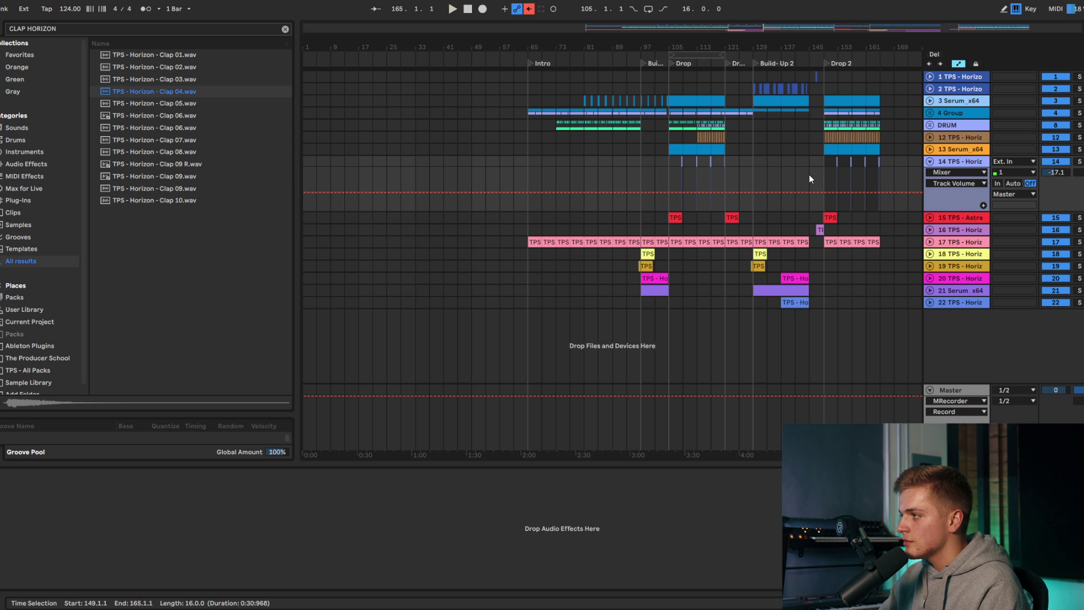
Step: Start playback at bar 105 and insert another audio track below the clap track
click(670, 172)
scroll(695, 178, up, 4)
key(space)
right_click(978, 162)
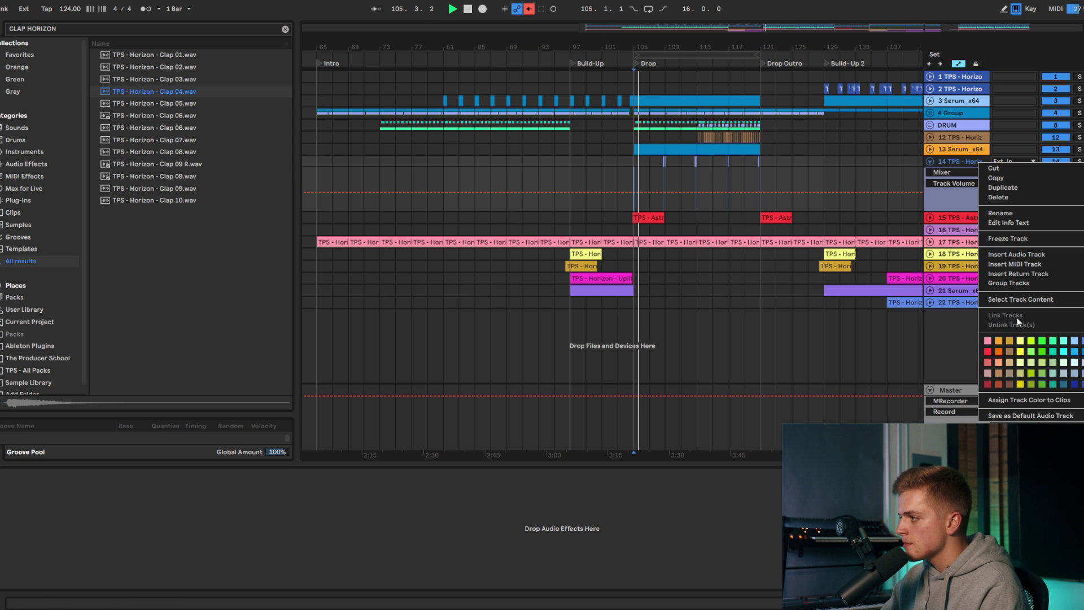
click(1016, 256)
scroll(722, 217, up, 4)
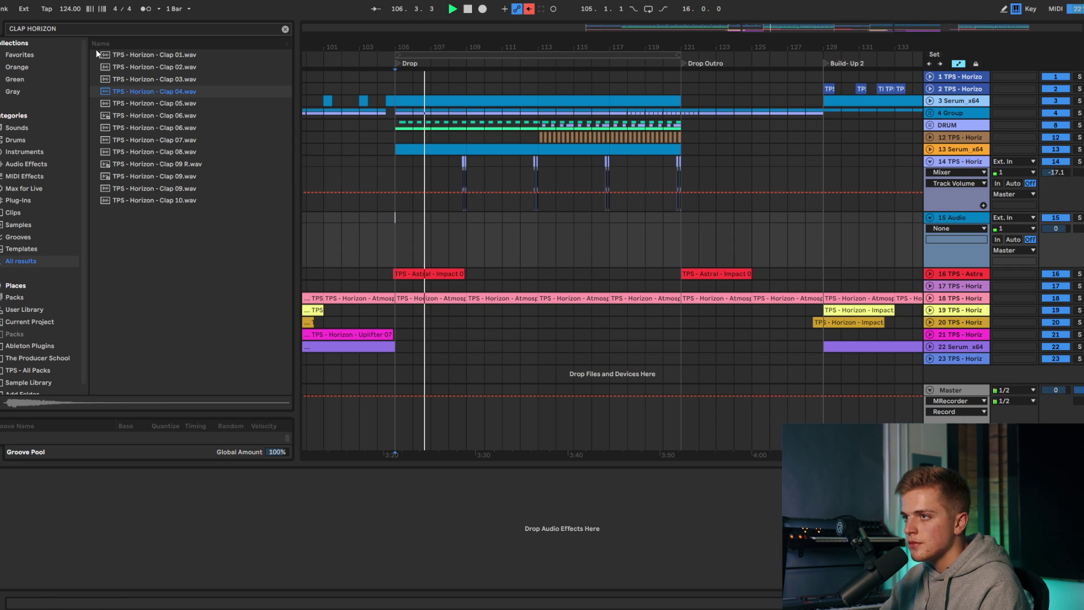
Step: Search the browser for "TOM HORIZON" and audition Tom 03, Tom 04, Tom 05 and Tom 06
triple_click(66, 27)
key(BackSpace)
text(VOX)
key(BackSpace)
key(BackSpace)
key(BackSpace)
text(TOM HORIZON)
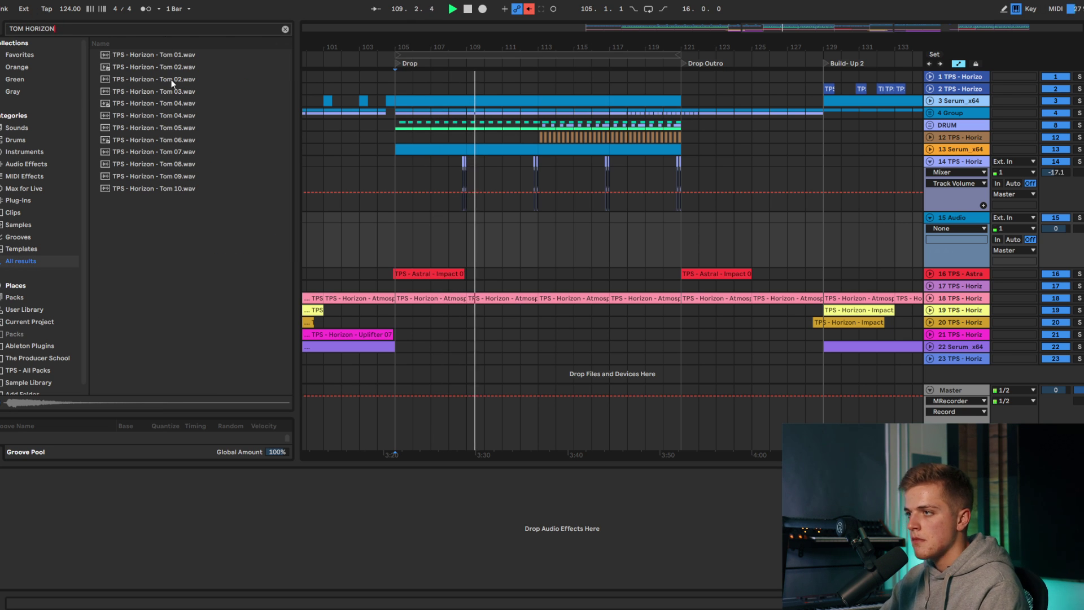
click(161, 90)
click(153, 116)
click(150, 129)
click(149, 140)
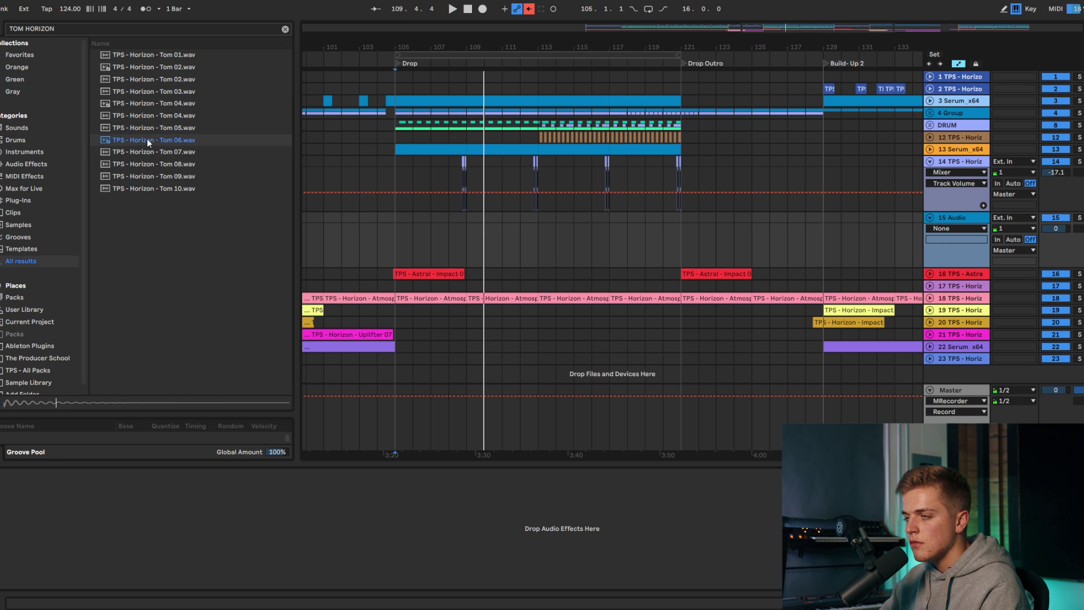
Step: Place TPS - Horizon - Tom 06 on the new audio track at 106.2.4 and play it in the Drop
click(399, 225)
key(space)
scroll(399, 225, up, 5)
click(478, 218)
key(Delete)
key(ctrl+z)
scroll(521, 225, up, 3)
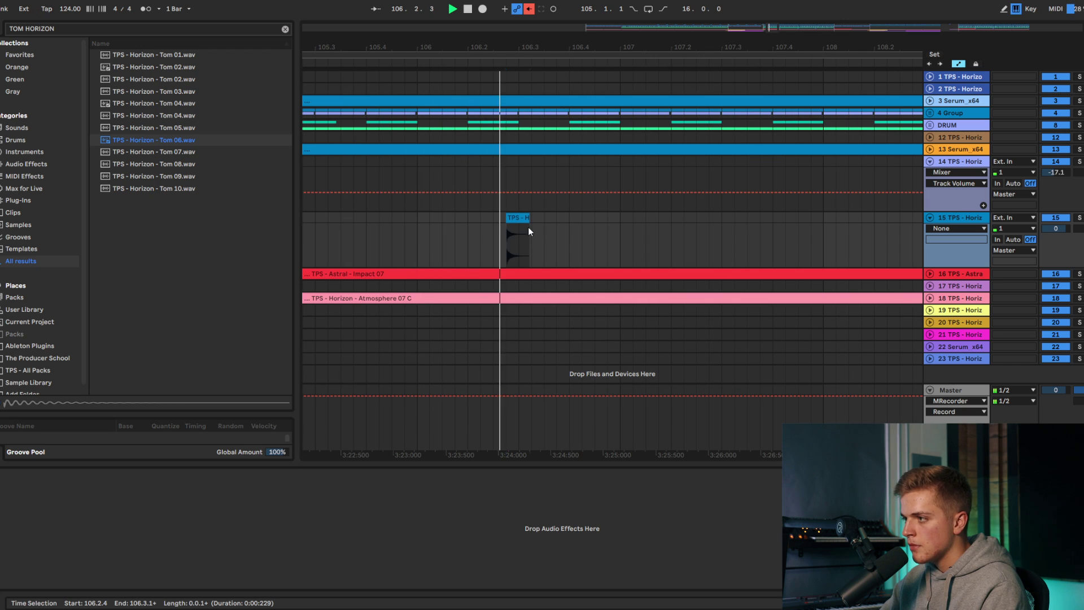
click(470, 226)
key(space)
key(space)
Step: Copy the tom hit to 106.3.3 and lower the tom track's volume to -7.5 dB
click(518, 218)
key(ctrl+c)
click(555, 233)
key(ctrl+v)
key(Delete)
click(455, 234)
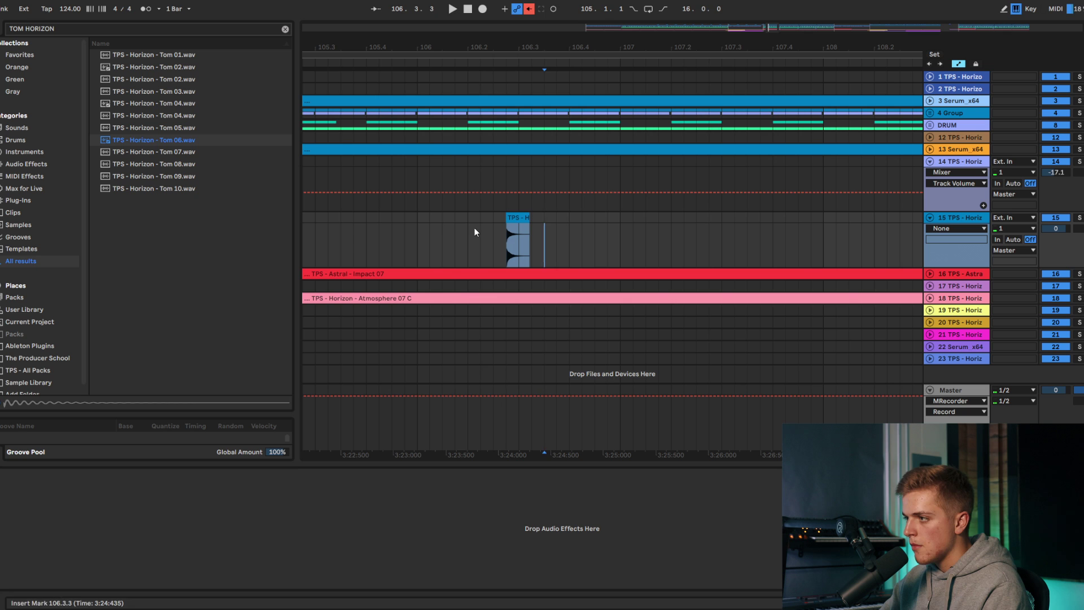
drag(1056, 228, 1056, 254)
scroll(568, 232, down, 3)
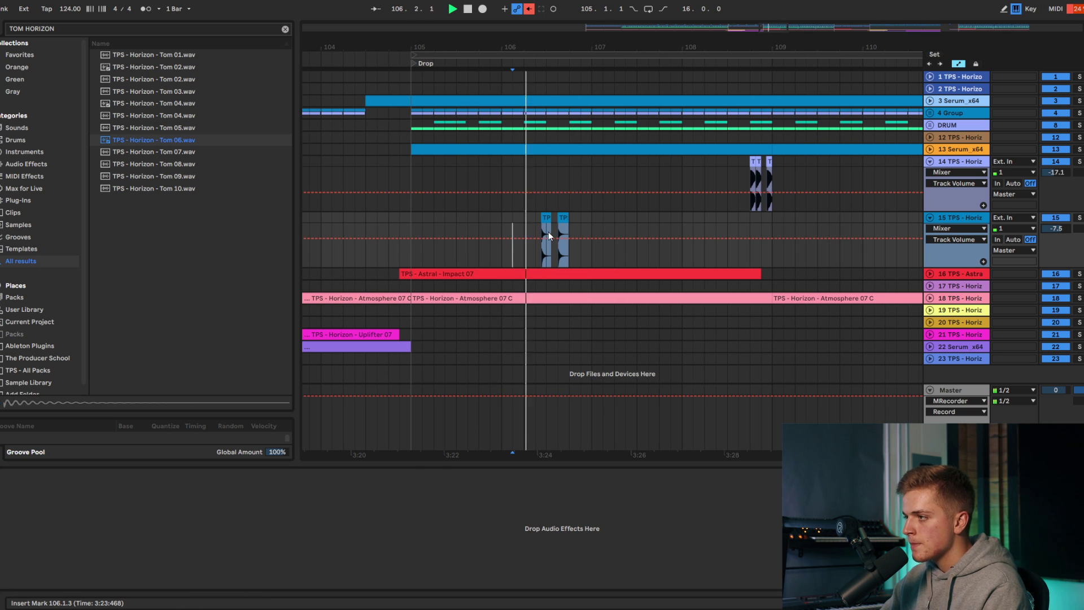
Step: Duplicate the four-bar tom pattern from bar 105 through the Drop, undoing the extra repeat past bar 121
drag(412, 218, 742, 236)
key(ctrl+d)
key(ctrl+d)
key(ctrl+d)
key(ctrl+d)
scroll(680, 228, down, 8)
key(ctrl+z)
Step: Paste the tom pattern at the start of Drop 2 at bar 149 and repeat it through the section
key(ctrl+c)
scroll(820, 221, up, 4)
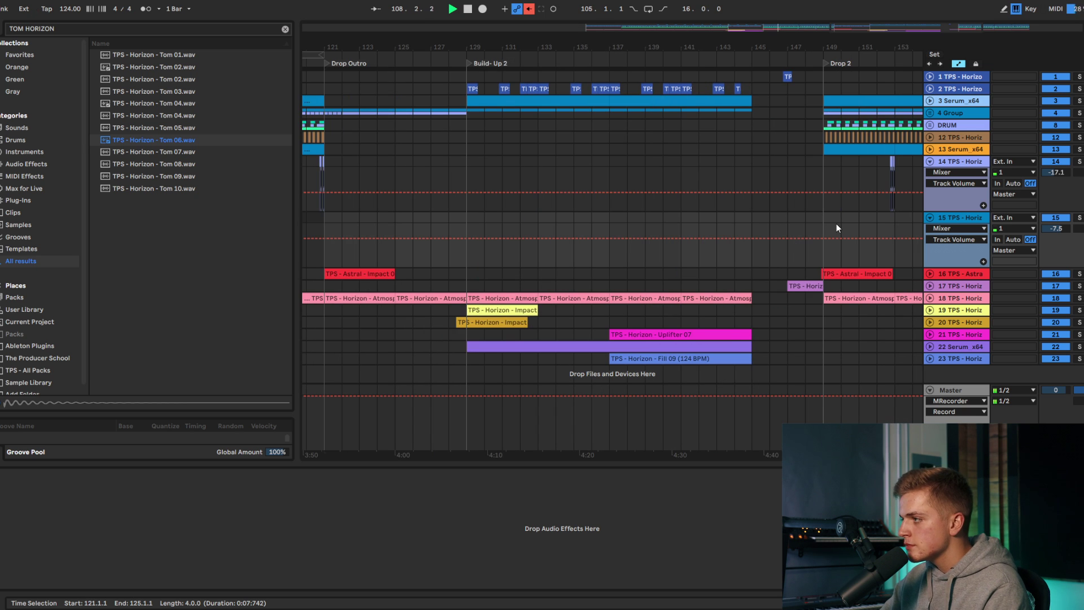
click(826, 224)
key(ctrl+v)
scroll(806, 225, down, 2)
scroll(762, 224, down, 5)
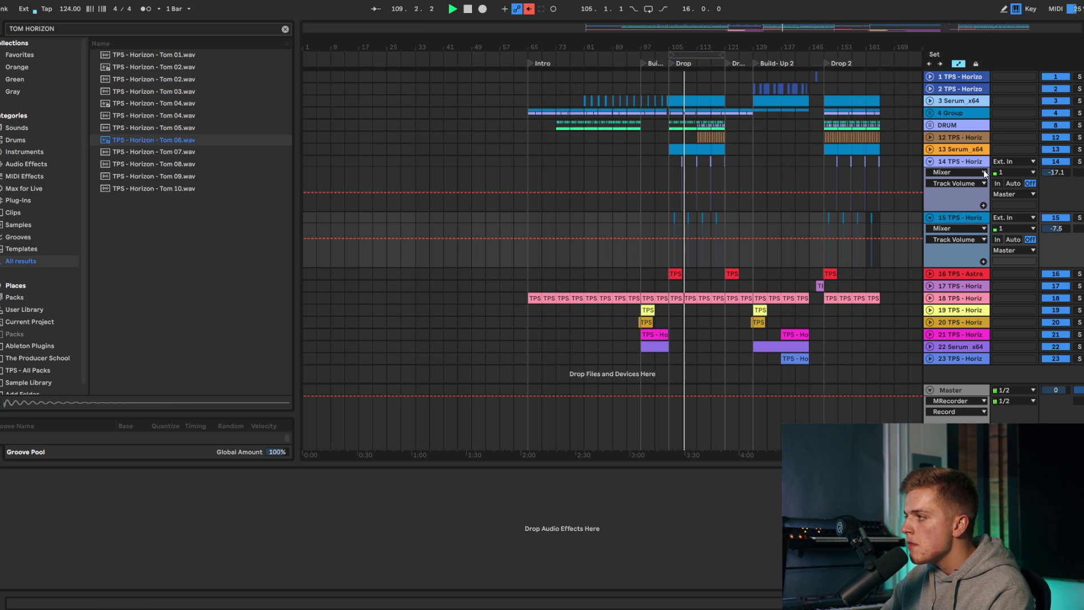
Step: Lower the clap track's volume to -19.4 dB
click(976, 164)
drag(1059, 172, 1059, 180)
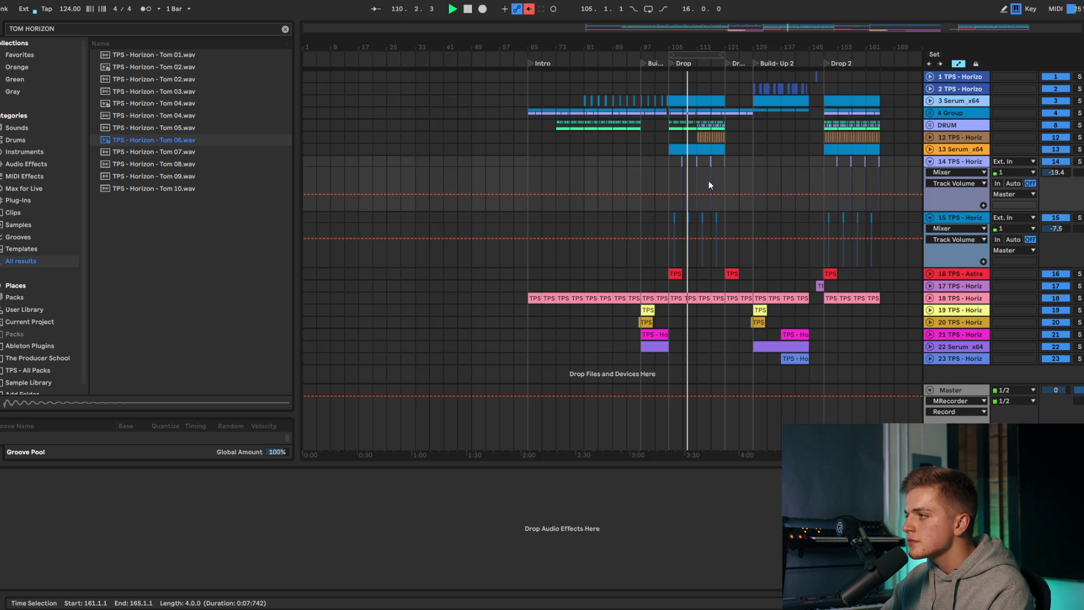
scroll(708, 181, up, 4)
scroll(700, 170, down, 4)
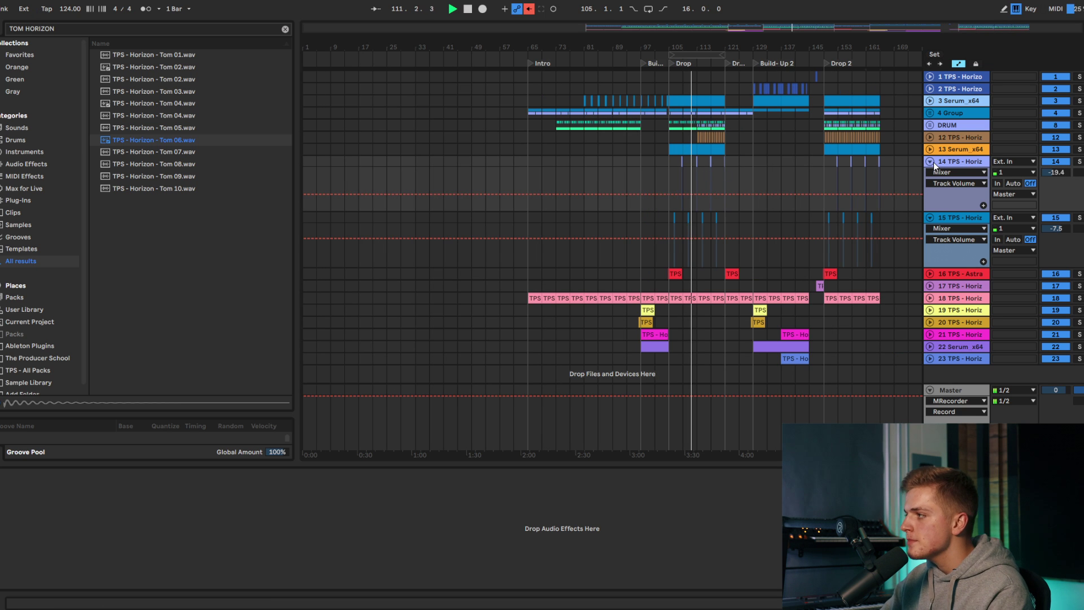
Step: Fold the expanded clap and tom tracks in the arrangement
click(931, 162)
click(931, 173)
scroll(821, 185, up, 3)
scroll(809, 189, down, 3)
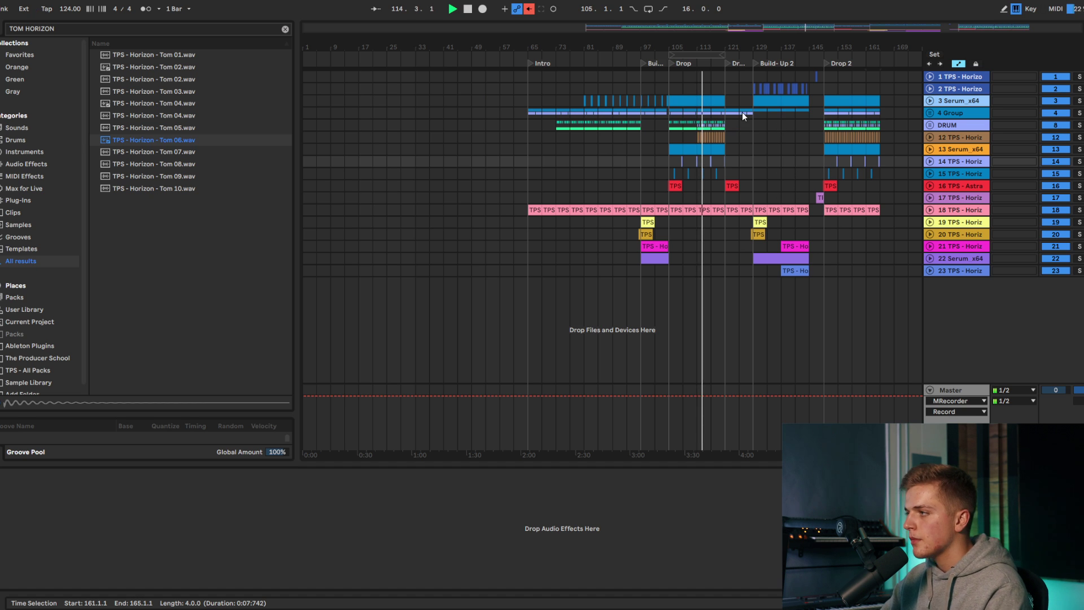
scroll(652, 242, up, 3)
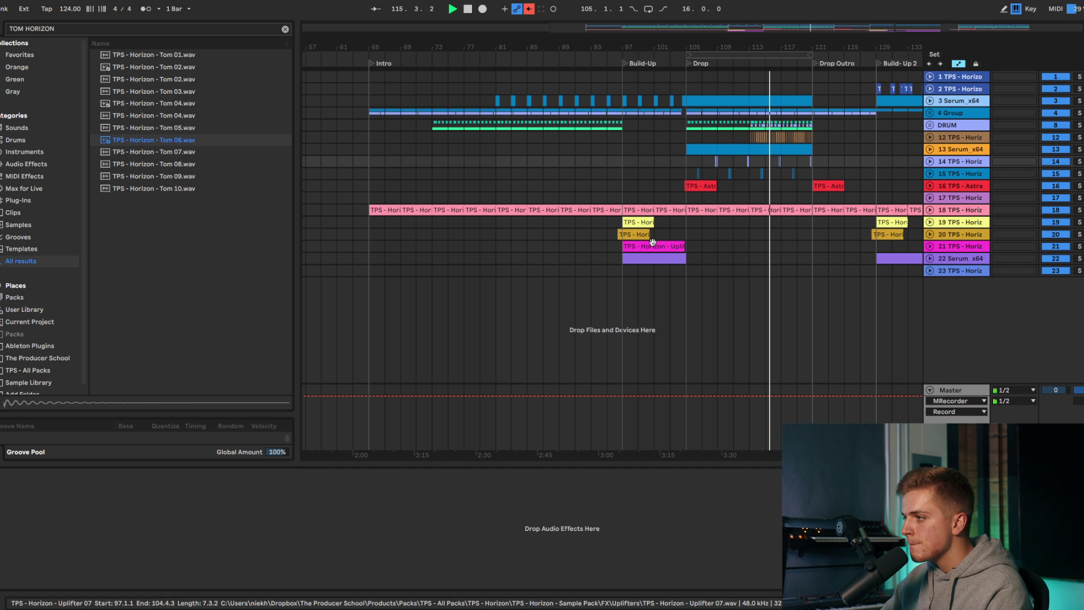
Step: Search the browser for "ASTRAL UPLI" and place TPS - Astral - Uplifter 07 (124 BPM) on a new track from bar 125 to 129
click(139, 33)
key(BackSpace)
key(BackSpace)
key(BackSpace)
key(BackSpace)
key(BackSpace)
key(BackSpace)
key(BackSpace)
key(BackSpace)
key(BackSpace)
key(BackSpace)
key(BackSpace)
text(ASTRAL UPL)
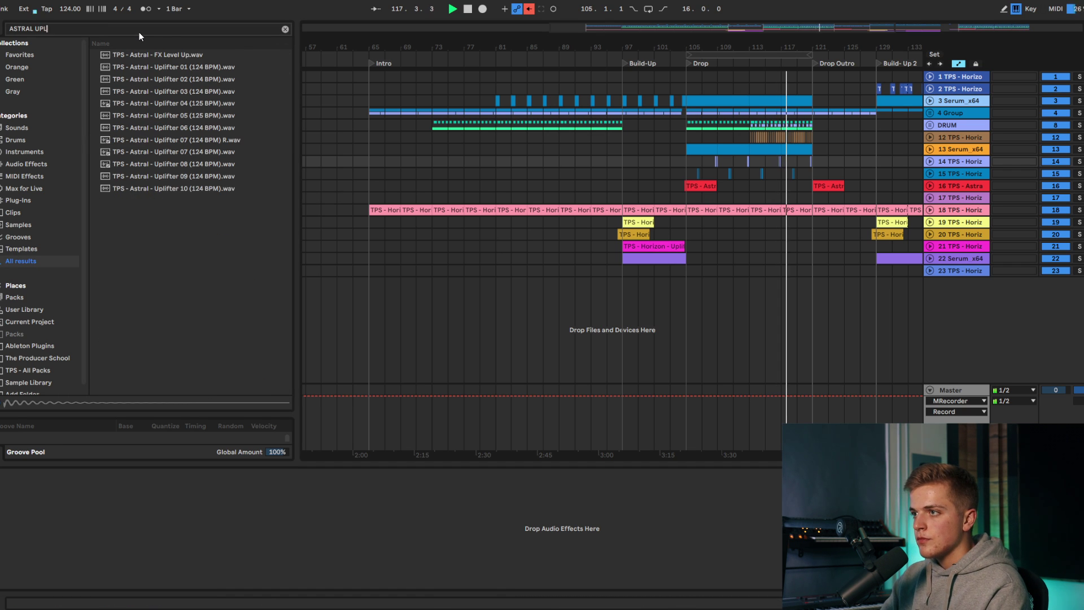
text(I)
drag(202, 141, 845, 287)
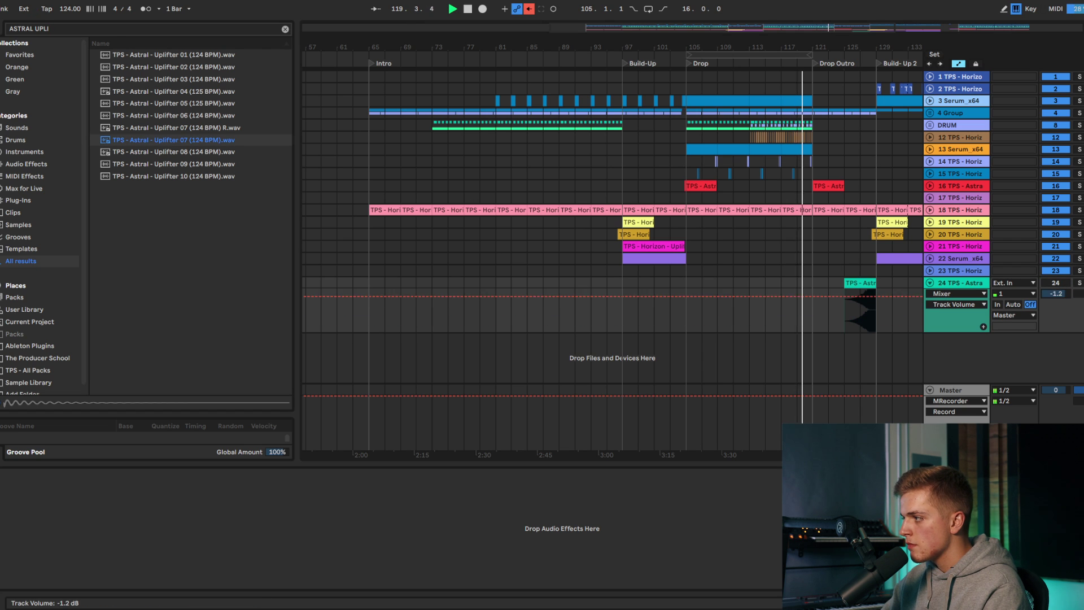
Step: Lower the new uplifter track's volume to -11.0 dB and paste a copy of its clip at bar 101, before the Drop
drag(1055, 294, 1056, 300)
key(ctrl+c)
click(642, 281)
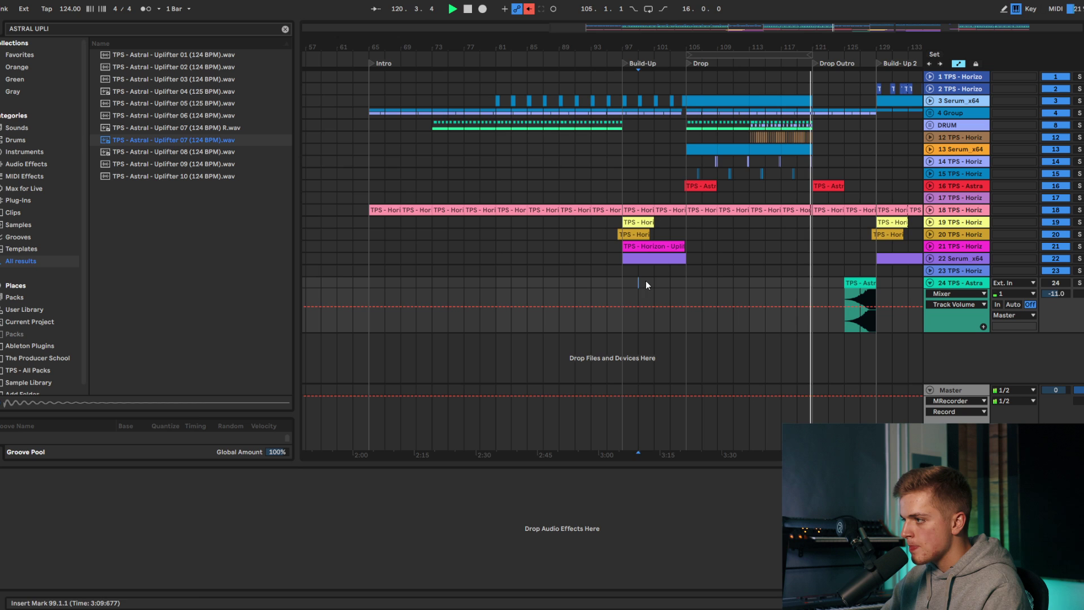
click(656, 282)
key(ctrl+v)
Step: Trim the end of the Astral uplifter before the Drop to 104.4.3, where the impact starts
scroll(664, 282, up, 5)
key(plus)
key(plus)
key(plus)
key(plus)
key(plus)
key(plus)
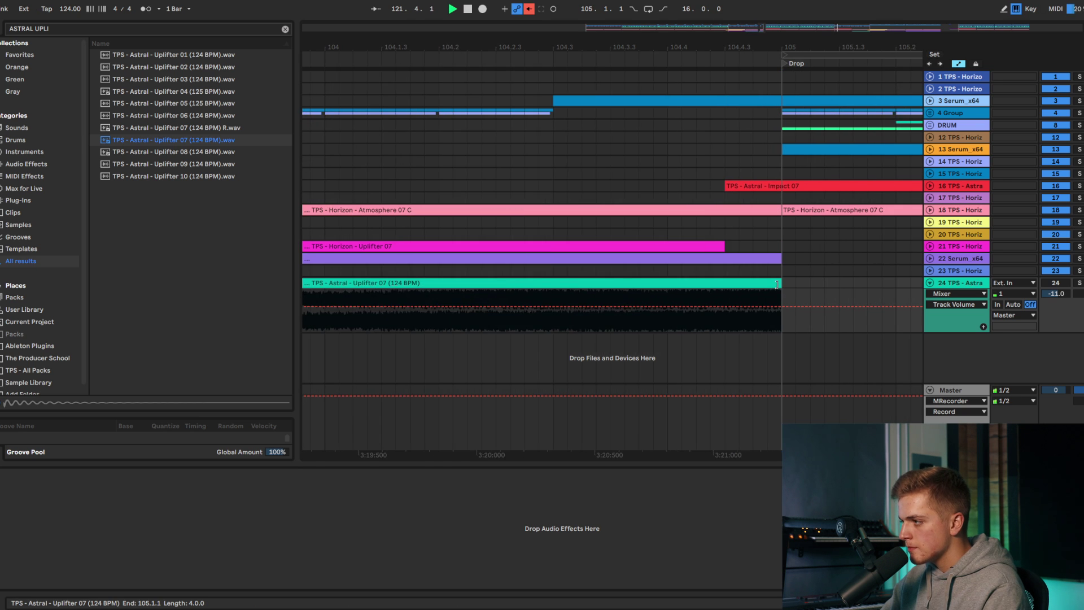
double_click(748, 285)
drag(775, 175, 725, 176)
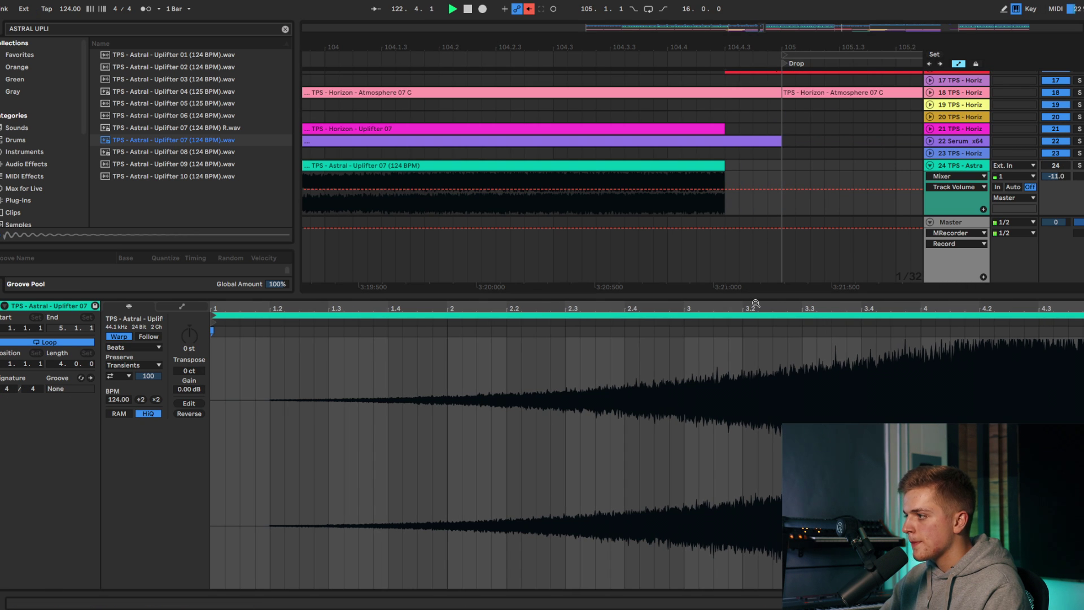
double_click(756, 298)
scroll(705, 282, down, 10)
Step: Paste the Astral uplifter clip into Build-Up 2 and position it from bar 141 to 145
click(744, 283)
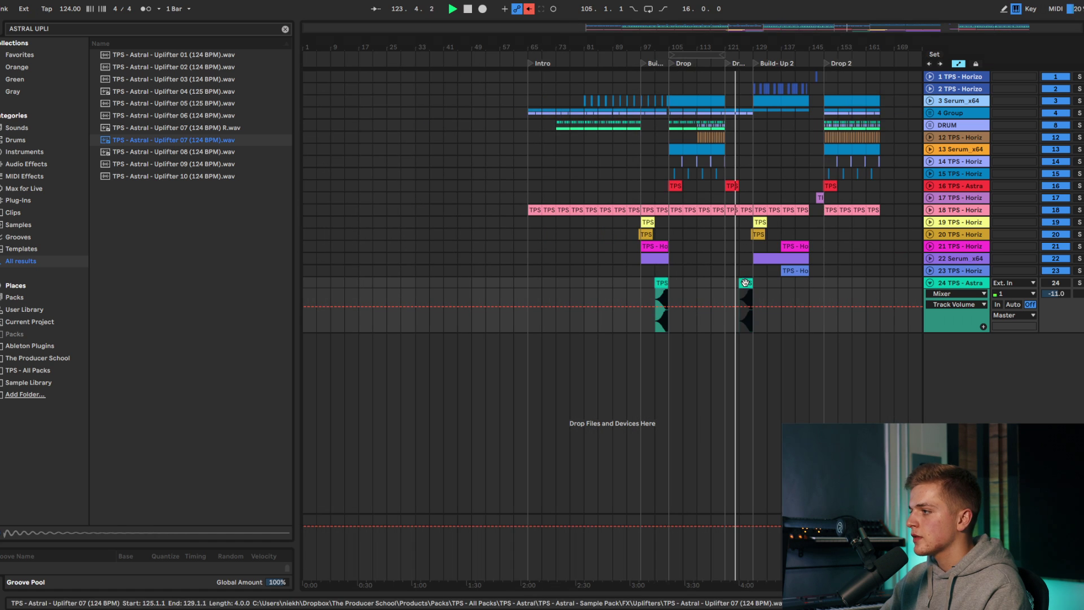
scroll(811, 284, up, 5)
click(716, 286)
key(ctrl+v)
drag(760, 283, 776, 283)
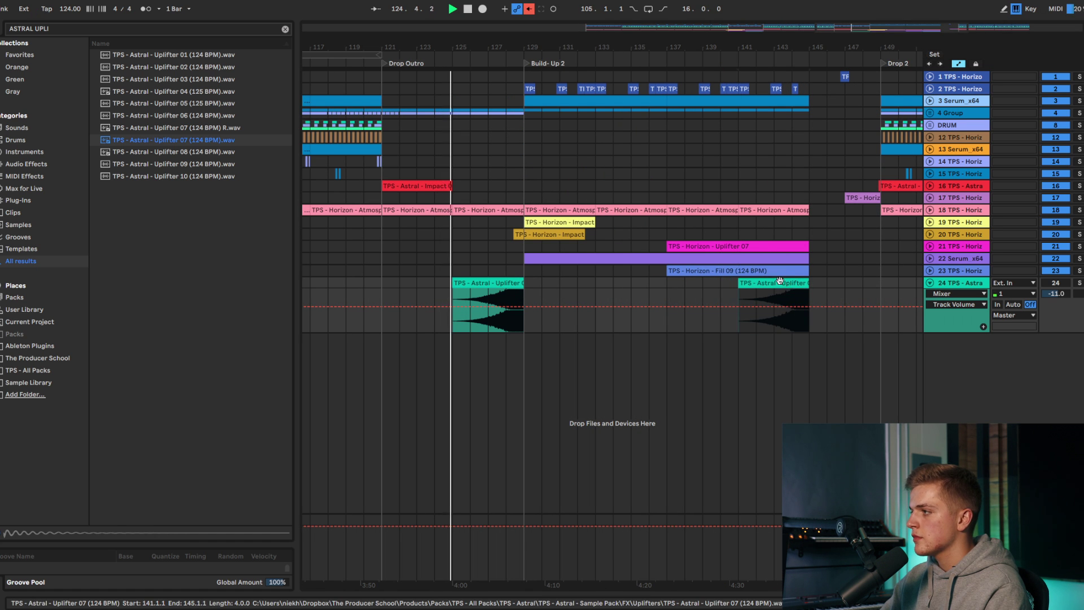
Step: Lower the Astral uplifter track's volume to -13.9 dB and stop playback
scroll(775, 283, down, 4)
drag(1056, 293, 1056, 302)
key(space)
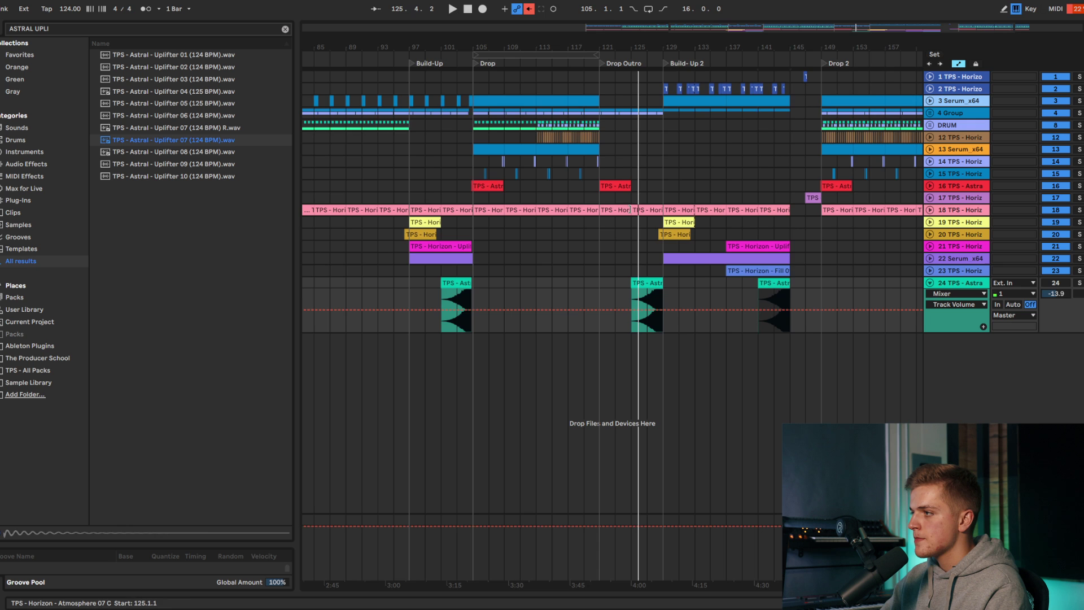
Step: Play back the arrangement to check how the added uplifters sit in the transitions
key(space)
scroll(609, 198, up, 4)
scroll(865, 196, down, 5)
click(532, 148)
key(space)
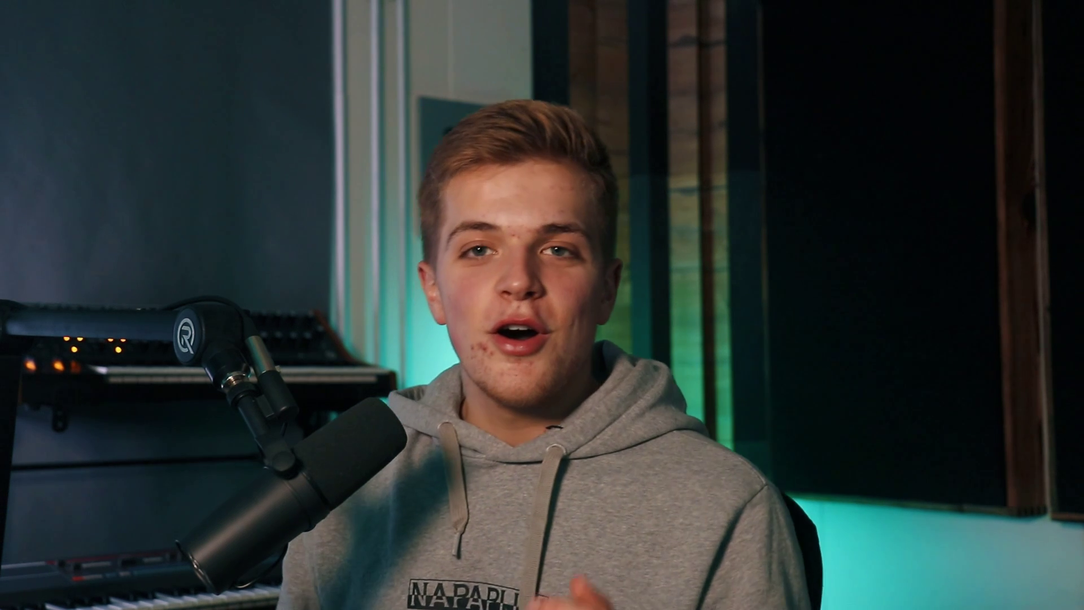